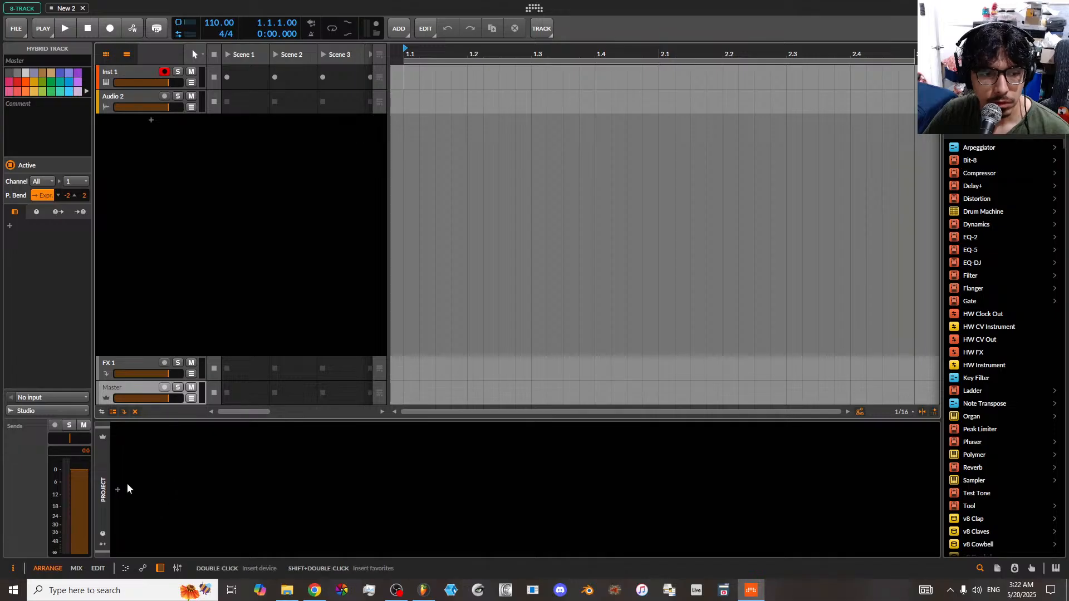
- Insert a Peak Limiter in the project's device chain and raise its input gain to about +6 dB
left_click(117, 489)
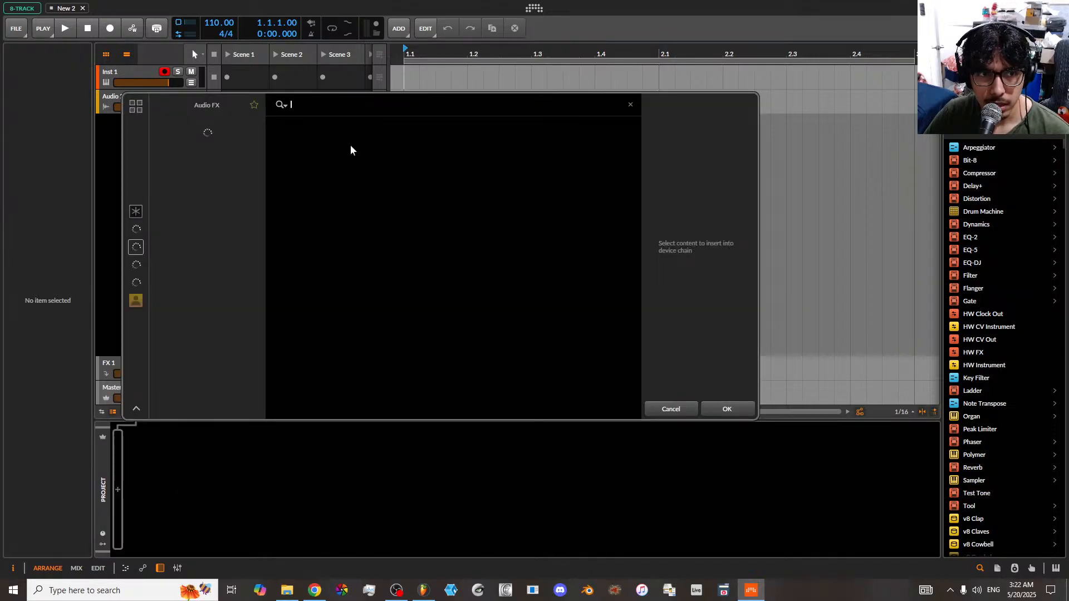
type("limi")
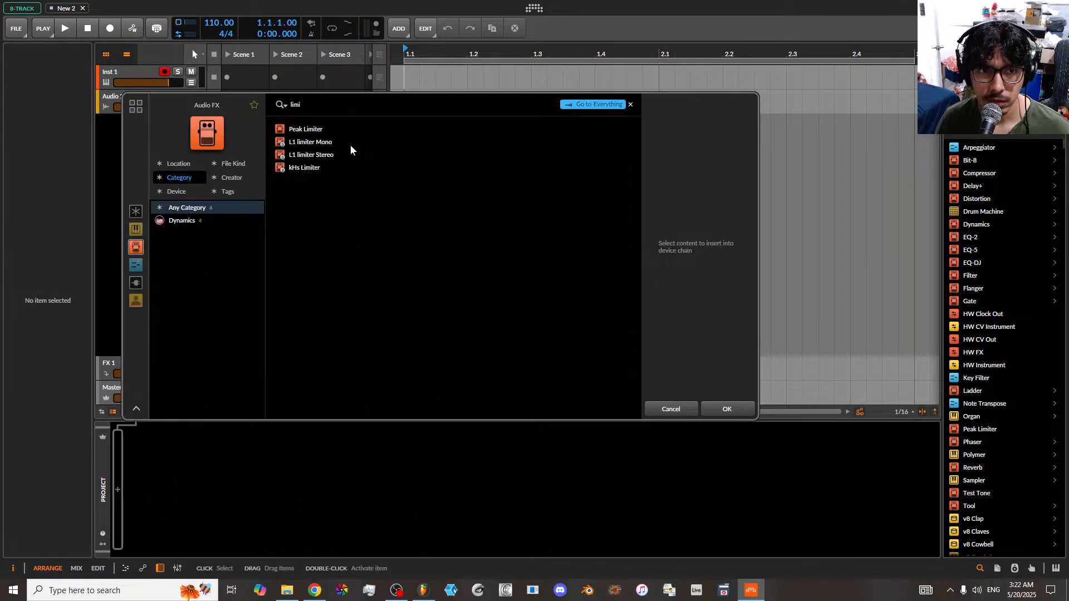
left_click(315, 129)
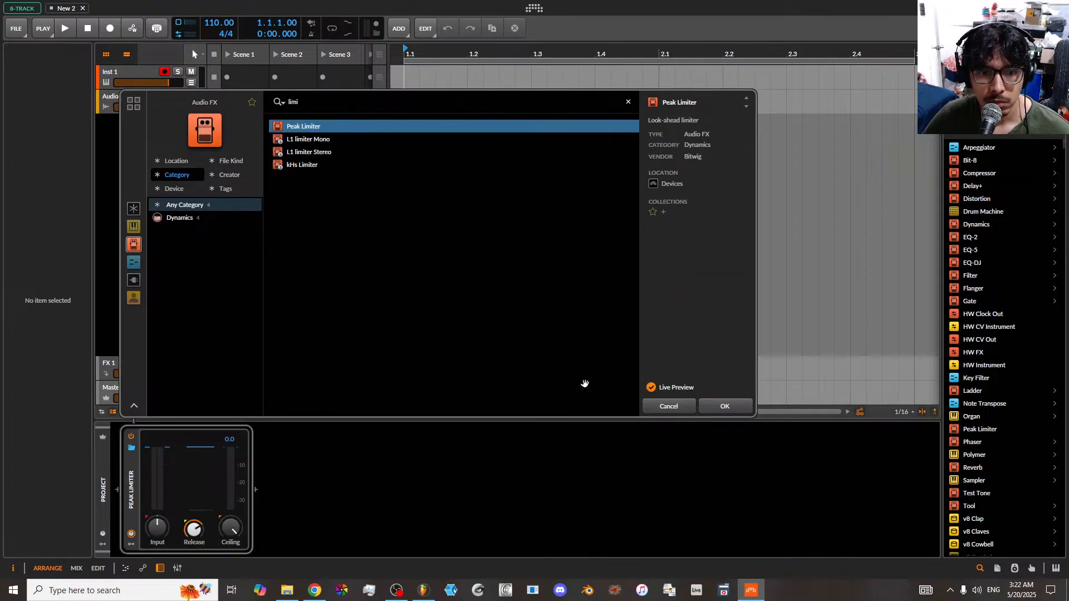
left_click(703, 407)
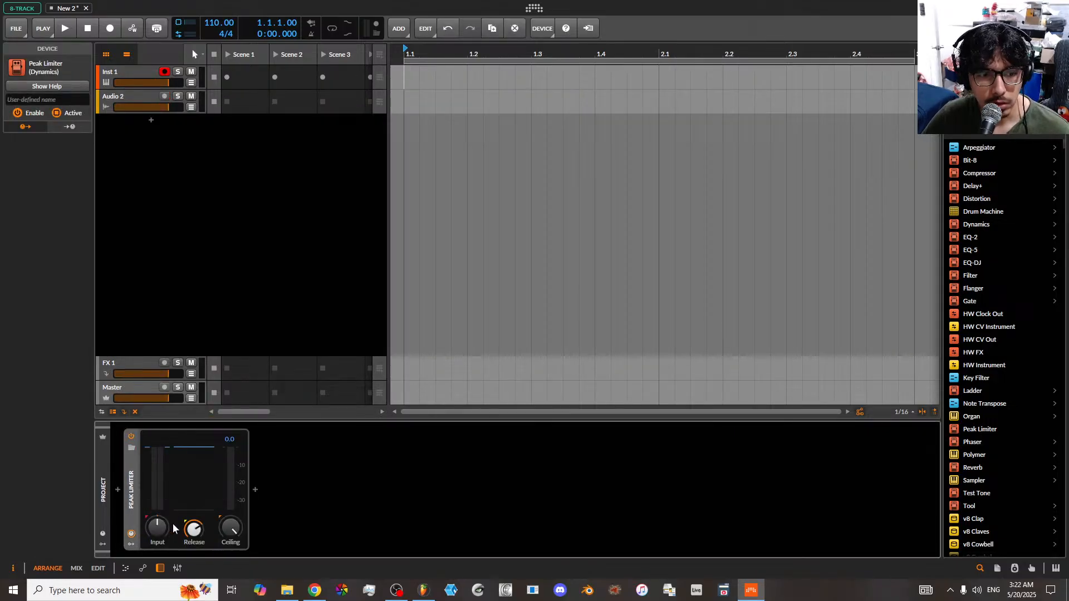
left_click_drag(158, 528, 158, 525)
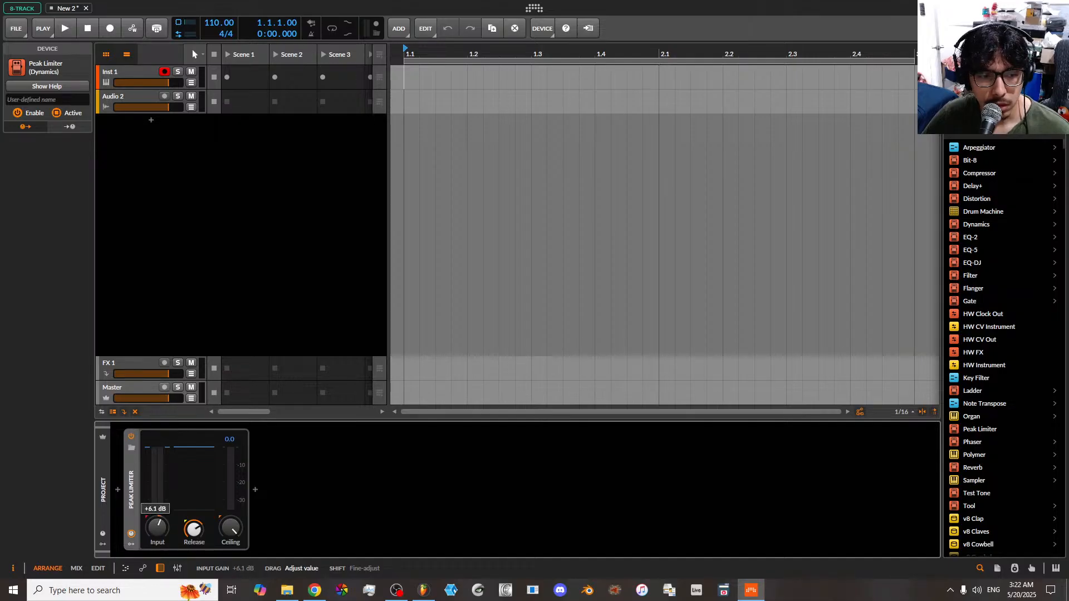
left_click_drag(158, 525, 158, 523)
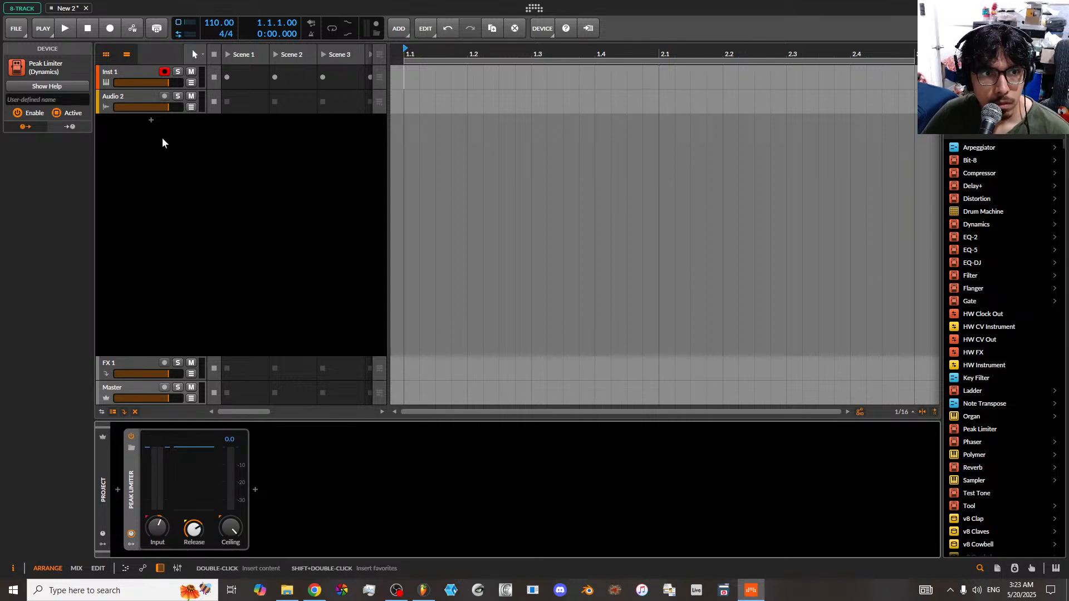
- Delete the Audio 2 track
right_click(140, 98)
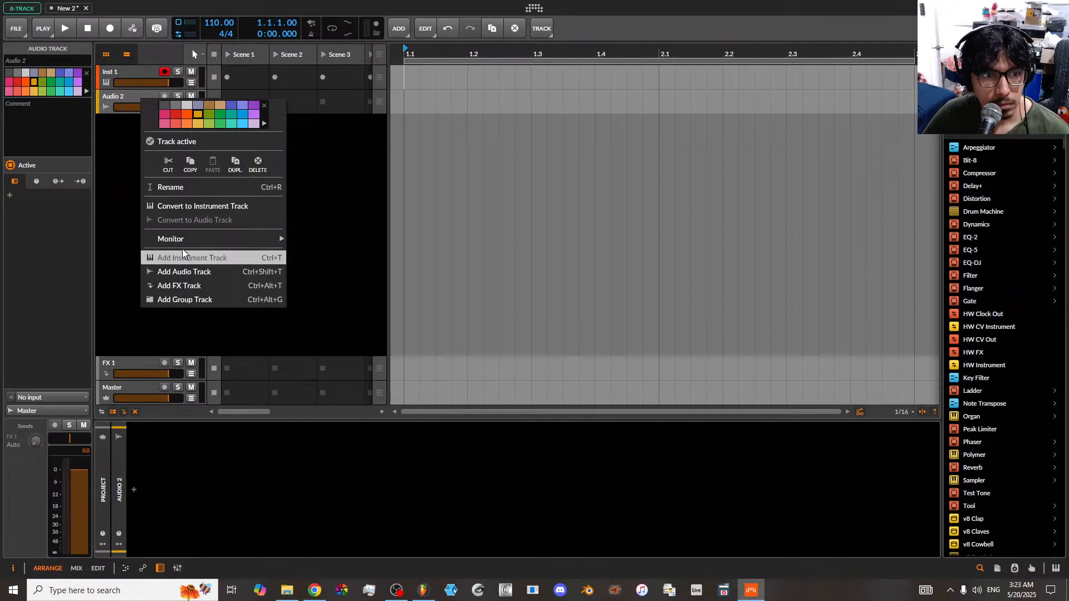
left_click(258, 167)
right_click(143, 114)
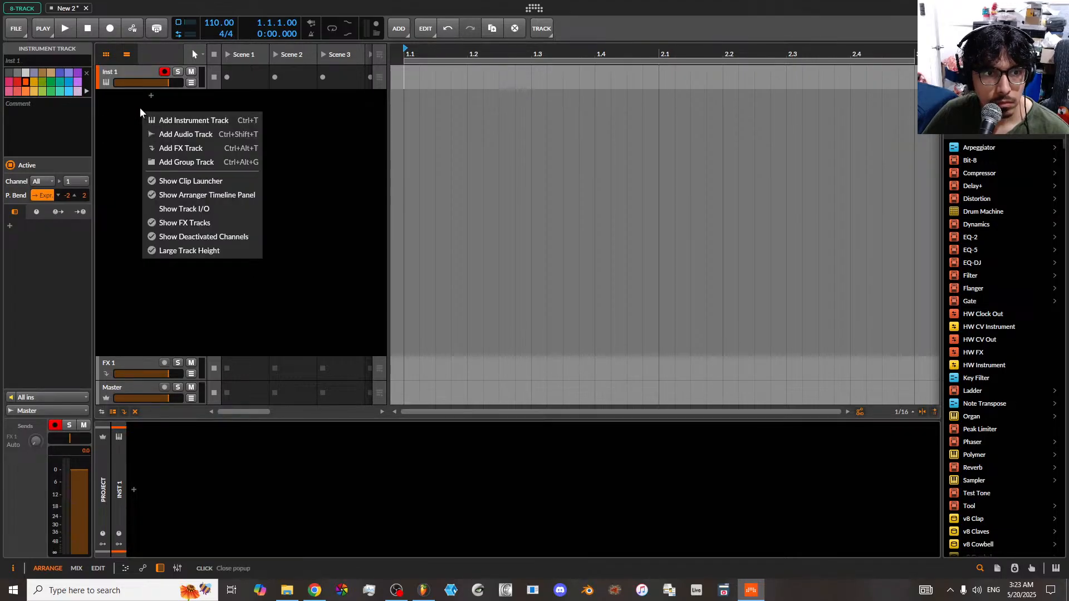
left_click(140, 112)
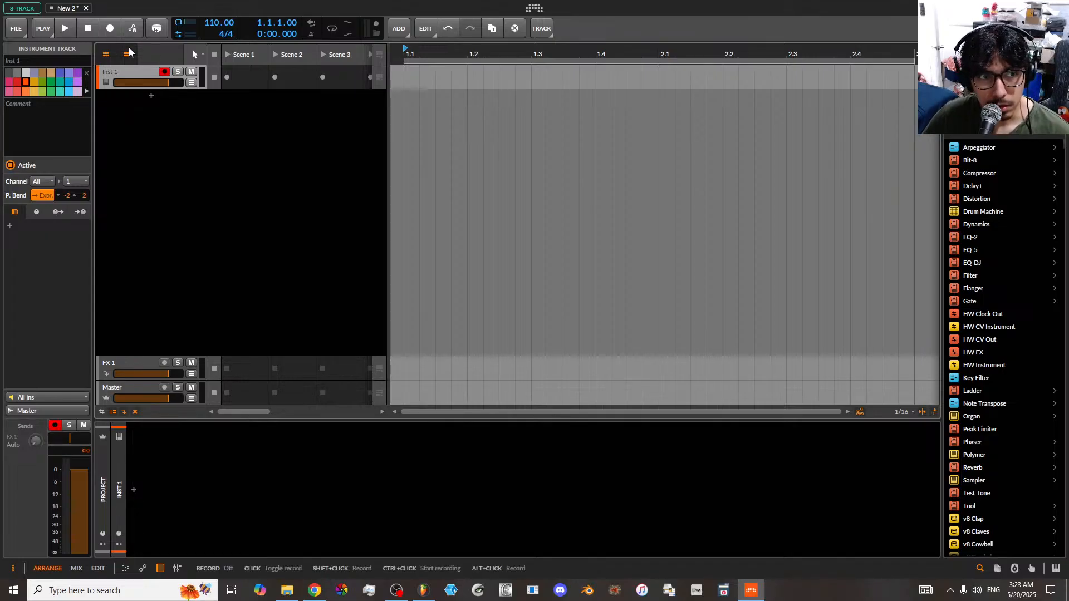
right_click(152, 74)
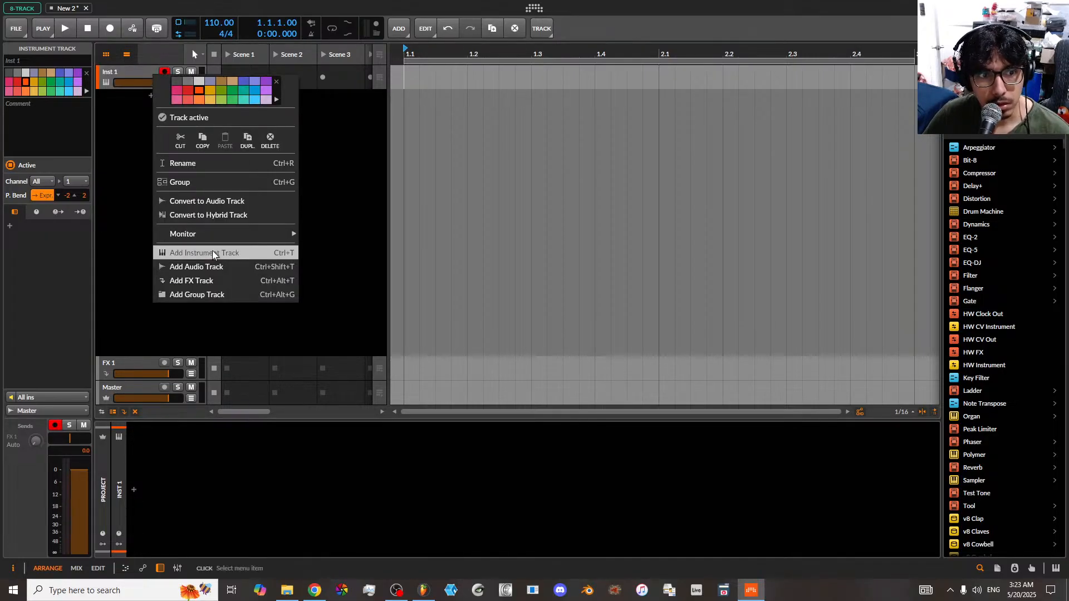
left_click(133, 142)
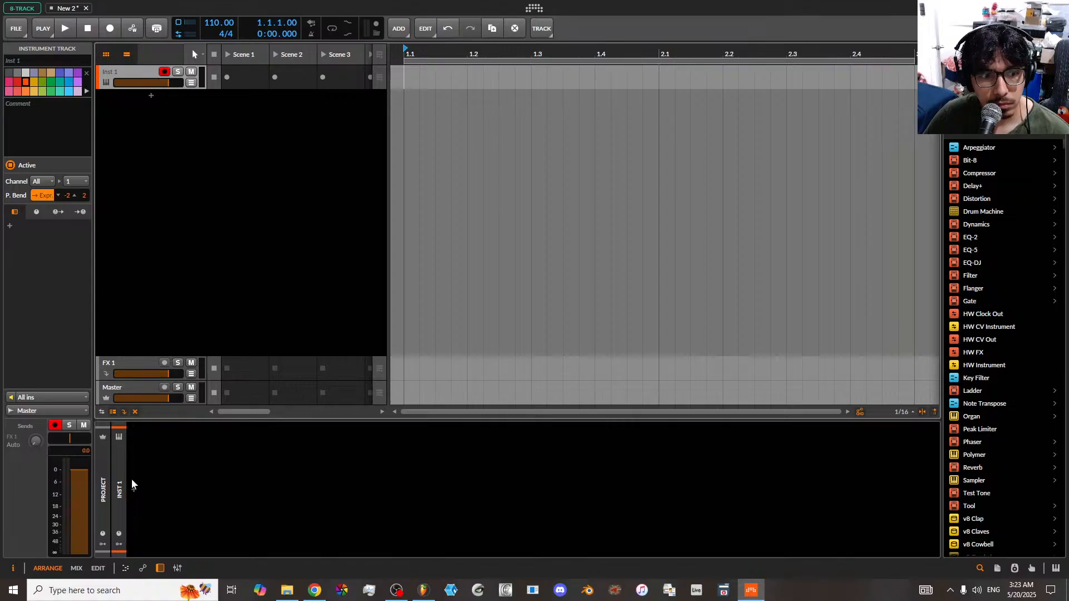
- Insert a Drum Machine on the Inst 1 track
left_click(132, 487)
left_click(325, 128)
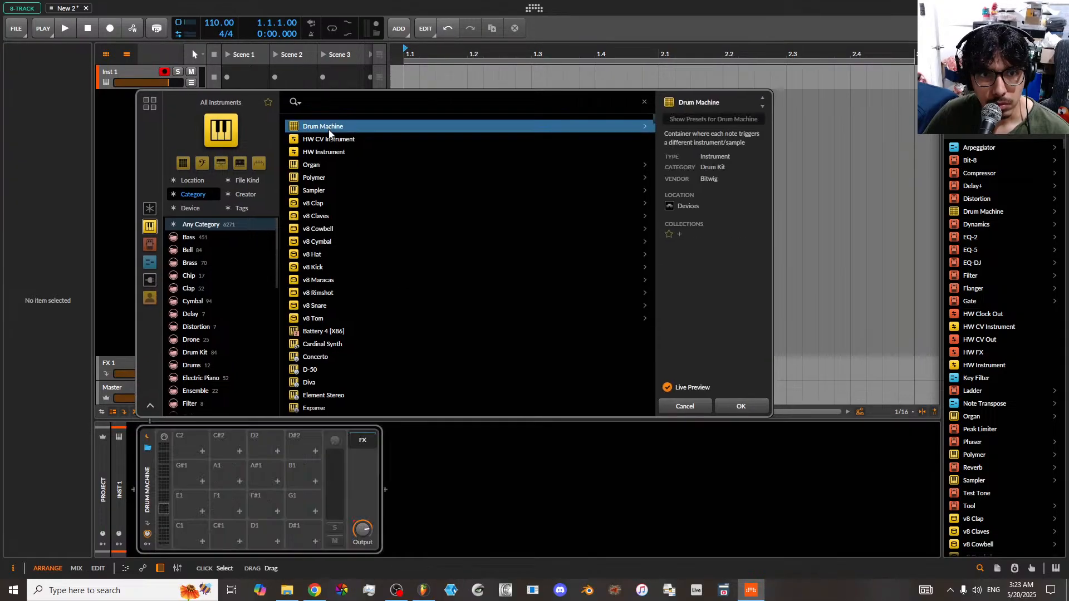
left_click(742, 409)
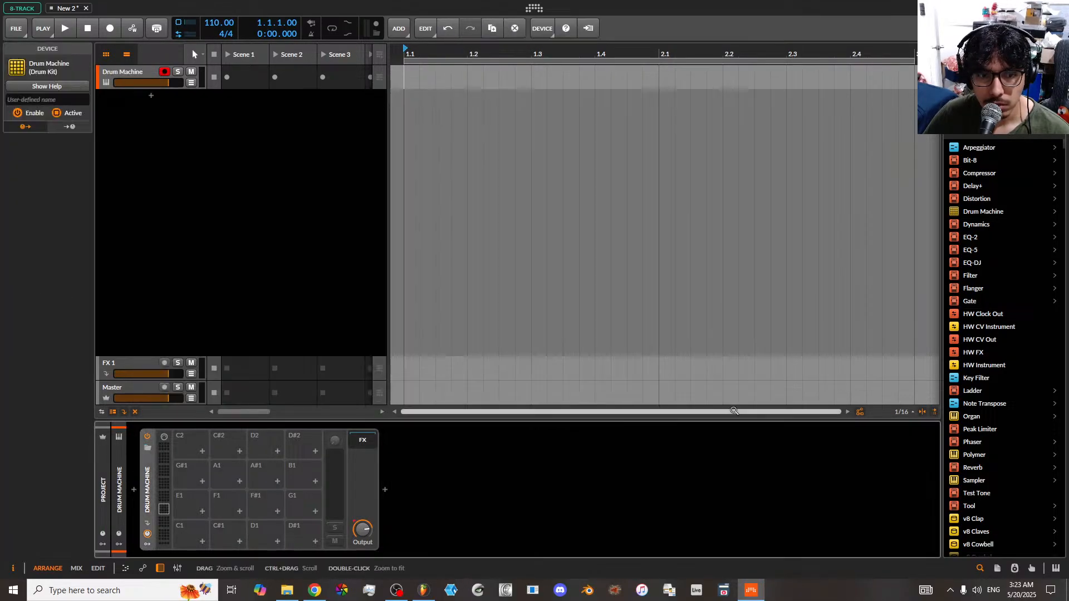
- Load the v8 Kick into the Drum Machine's C2 pad
left_click(193, 446)
left_click(201, 452)
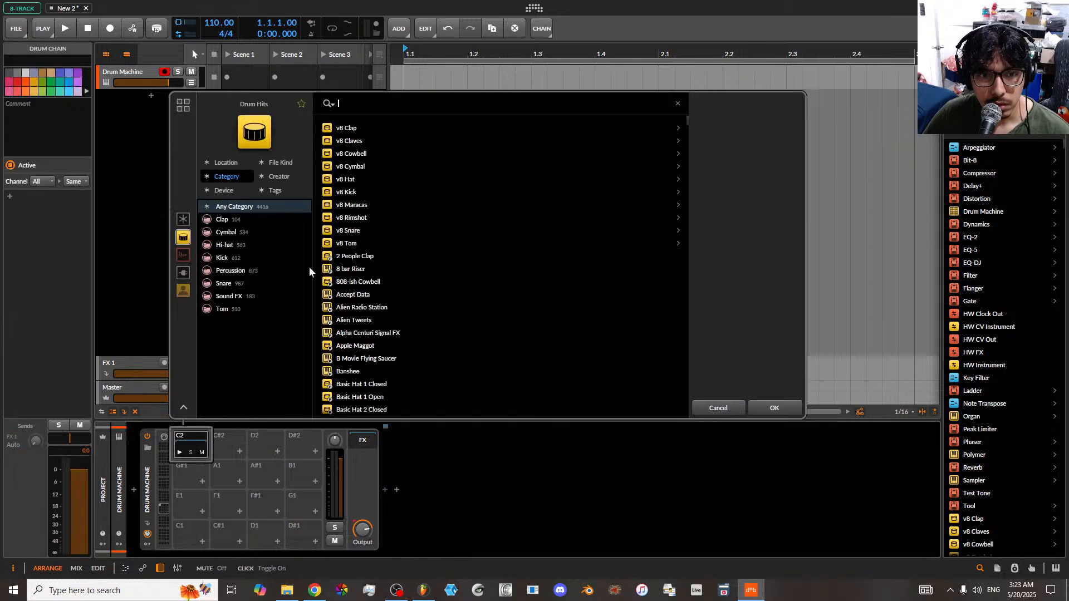
left_click(352, 193)
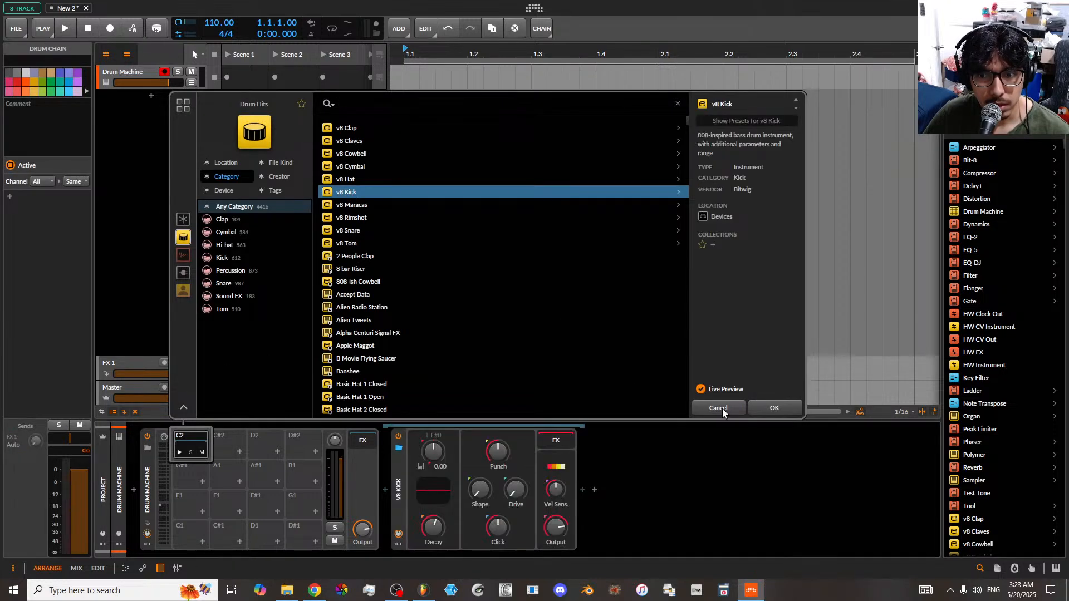
left_click(758, 407)
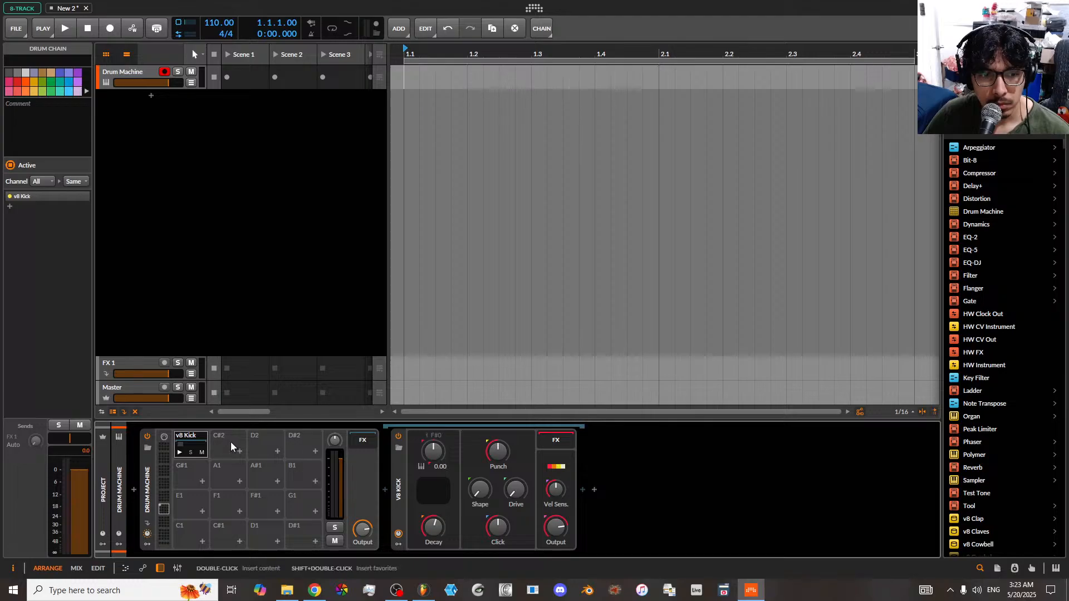
- Load the v8 Clap into the Drum Machine's C#2 pad and the v8 Hat into its D2 pad
left_click(240, 450)
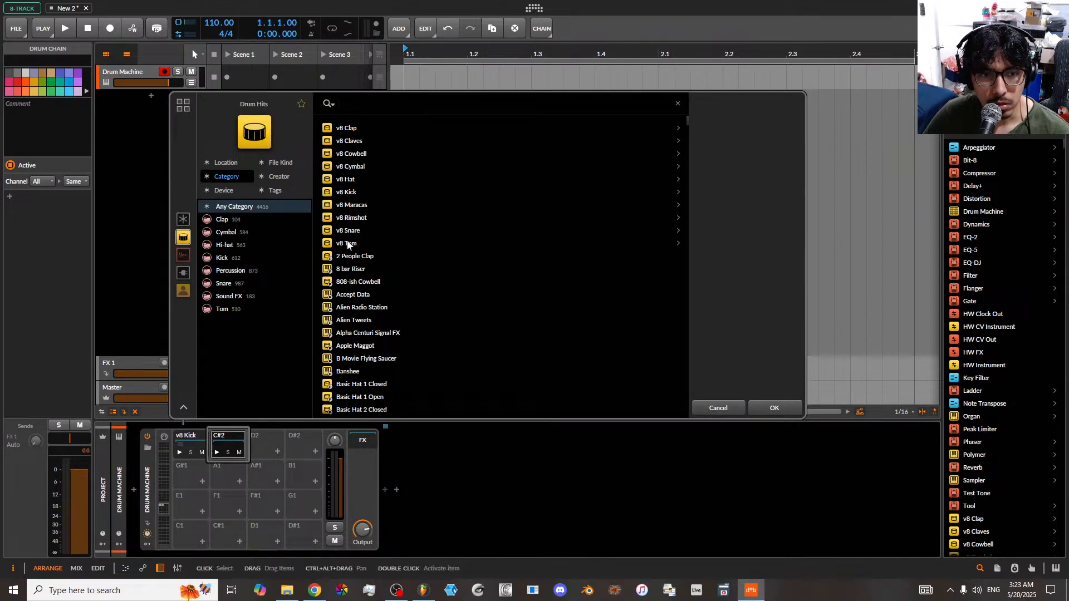
left_click(355, 129)
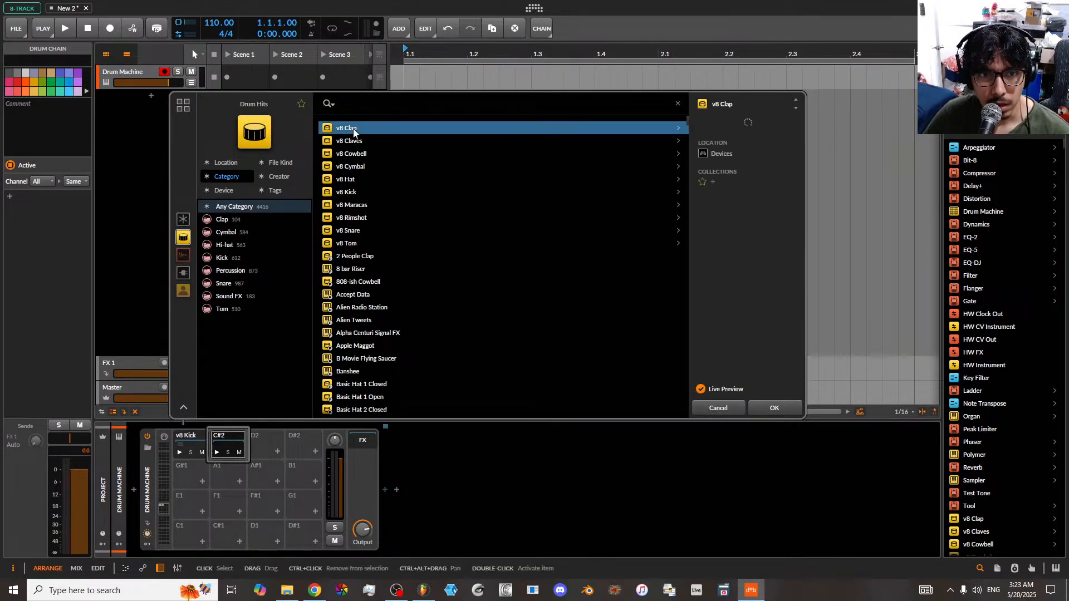
left_click(768, 407)
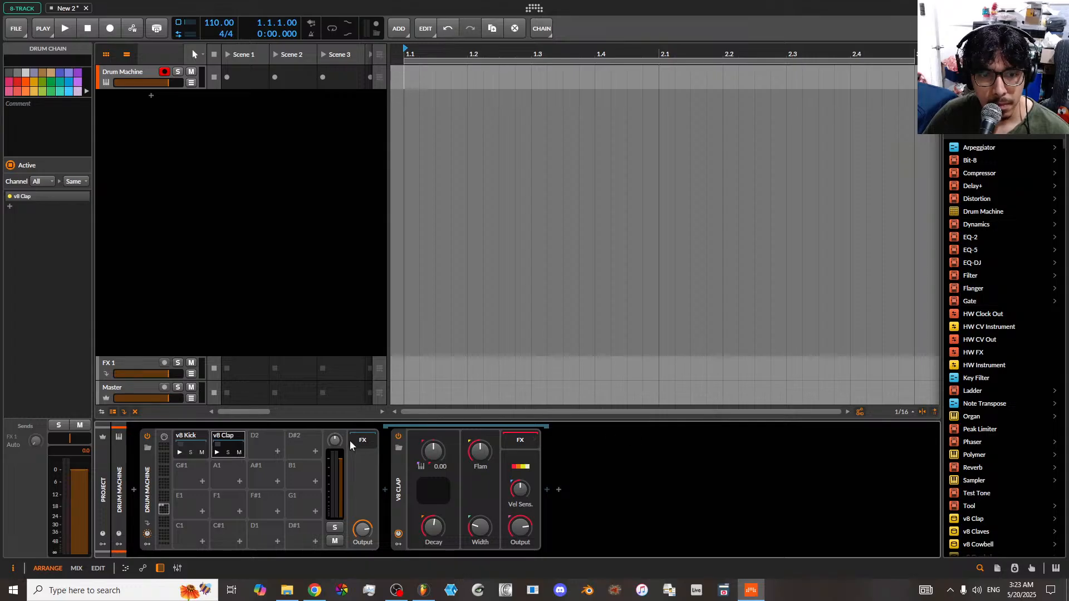
left_click(276, 448)
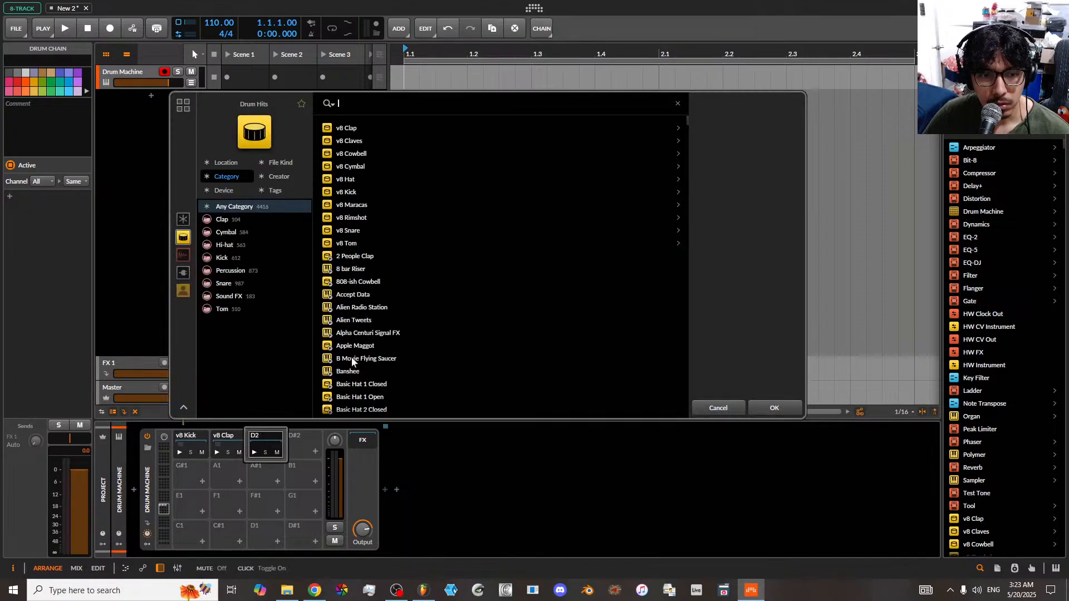
left_click(353, 178)
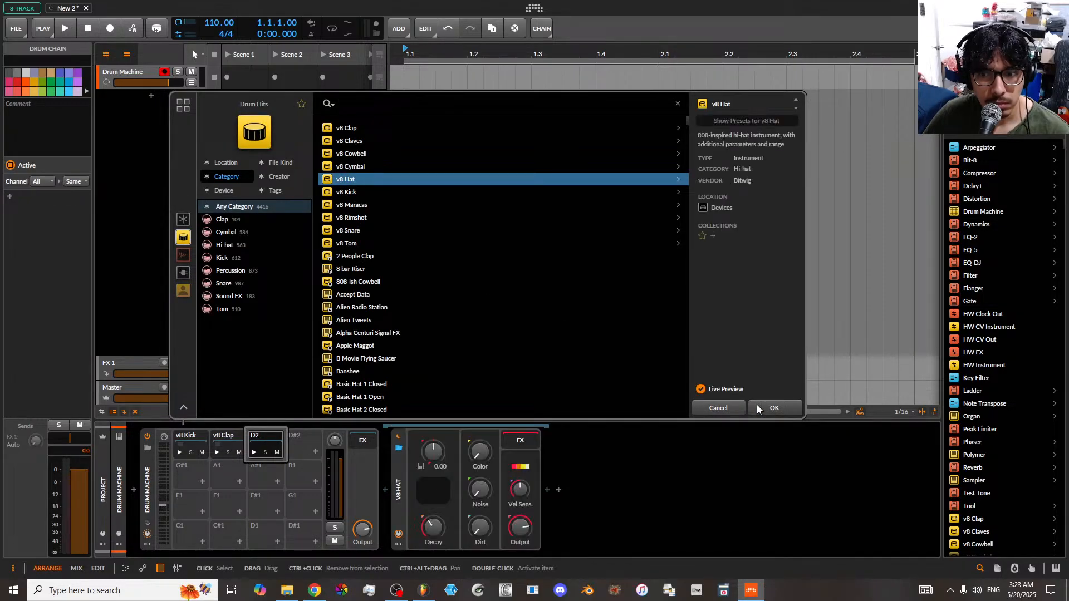
left_click(772, 407)
- Search the browser for "shaker", audition samples, and load Shaker 3 eggs 03 into the Drum Machine's D#2 pad
left_click(316, 450)
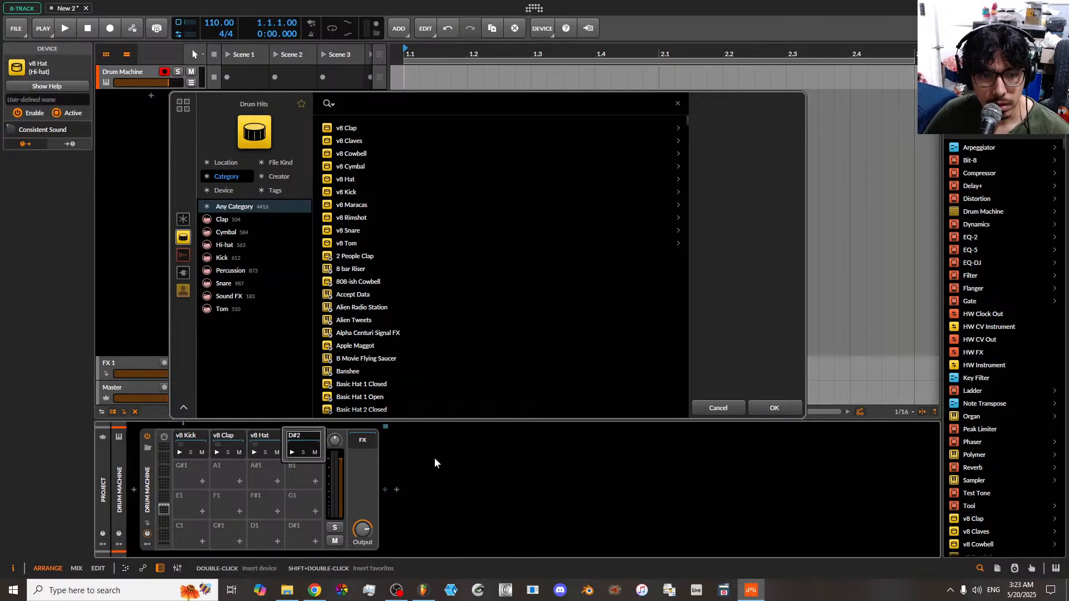
left_click(740, 409)
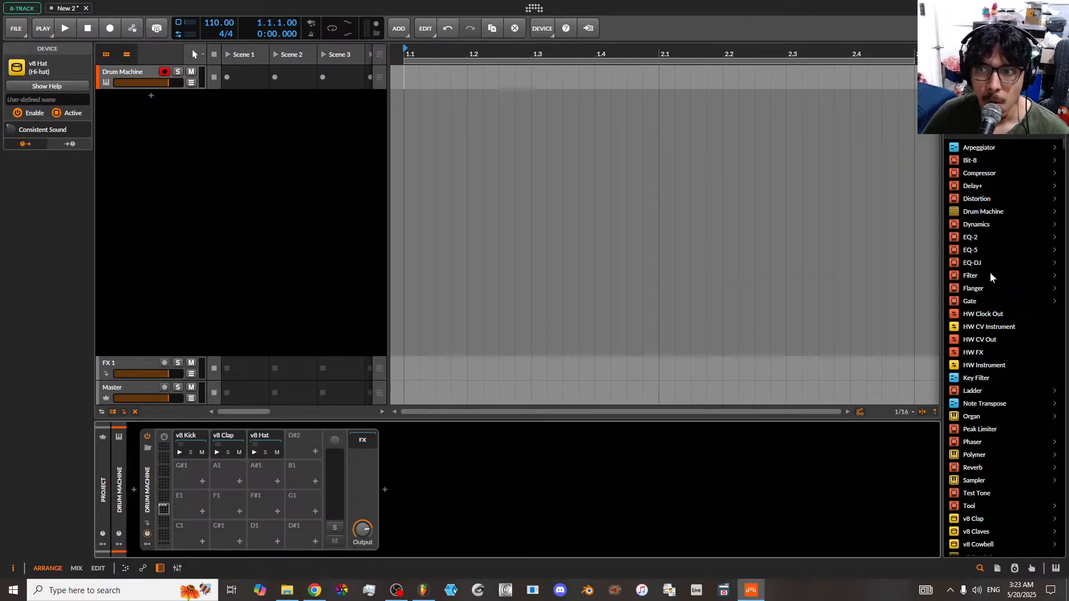
left_click(1001, 55)
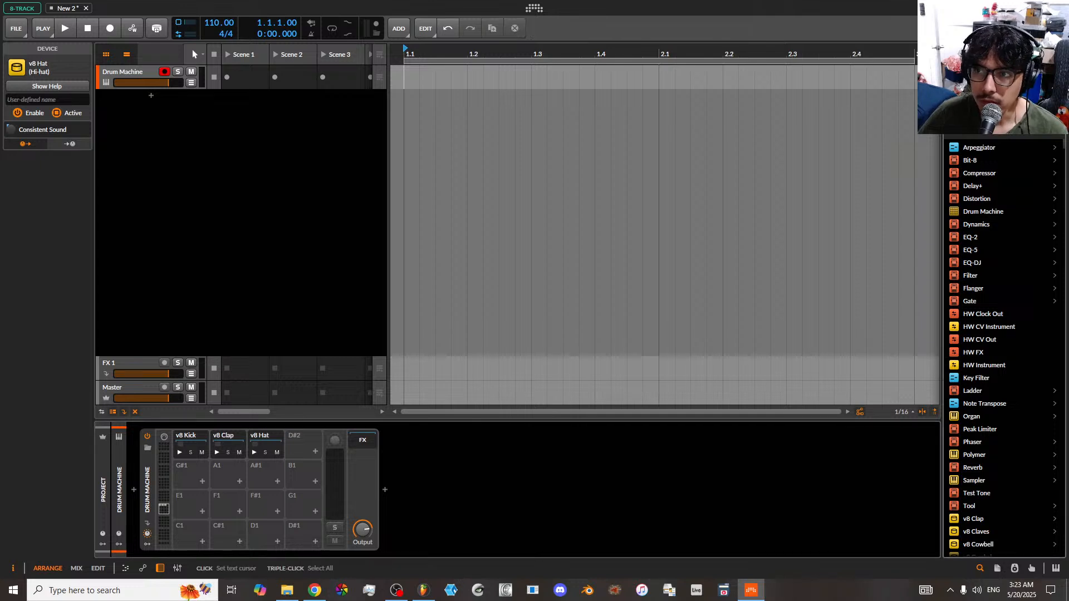
type("shaker")
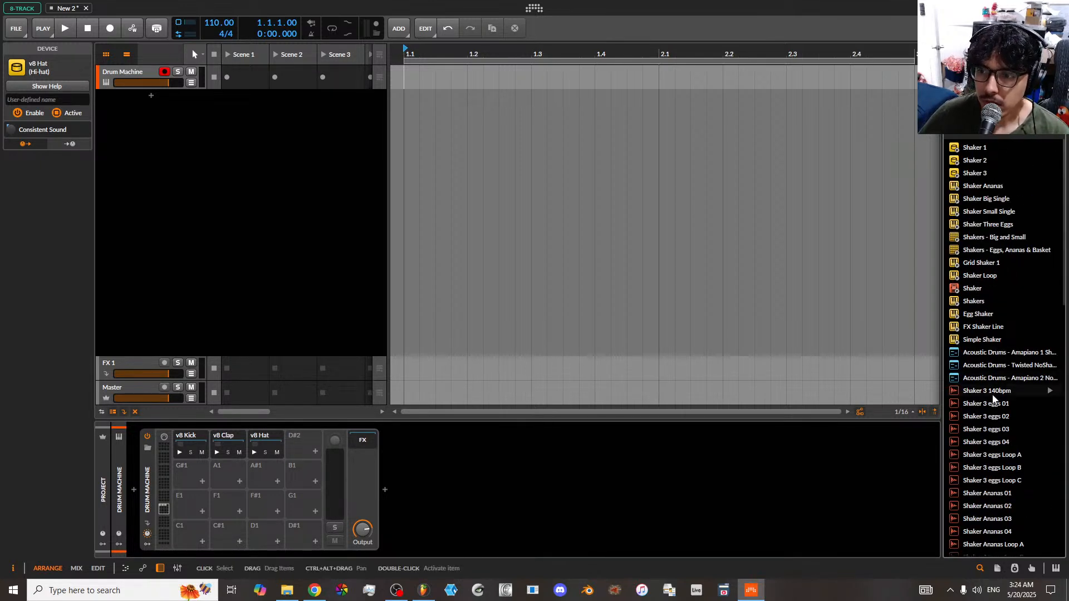
left_click(1051, 390)
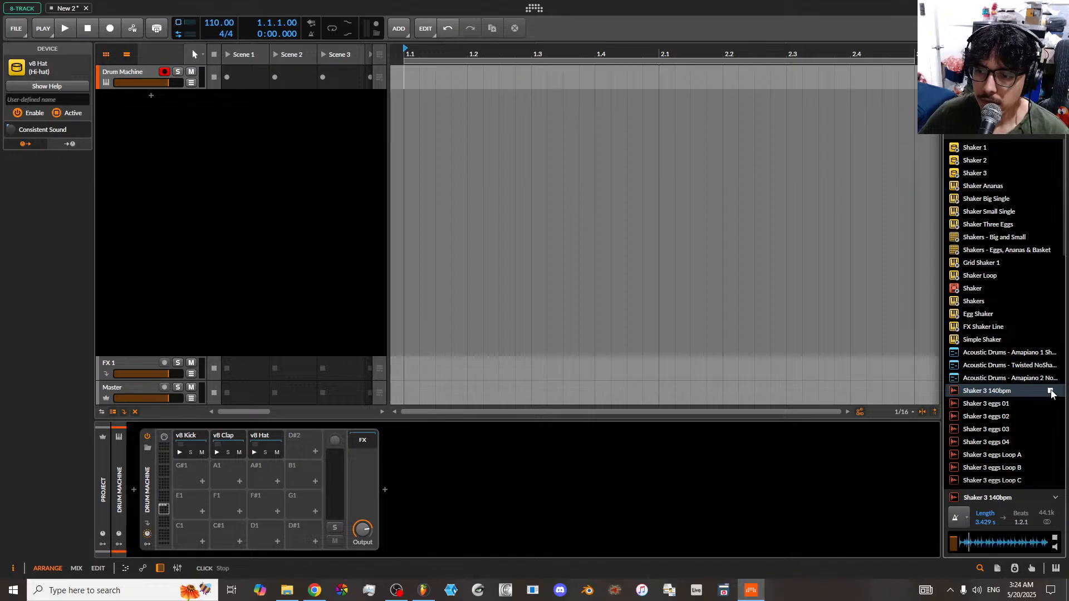
left_click(1050, 403)
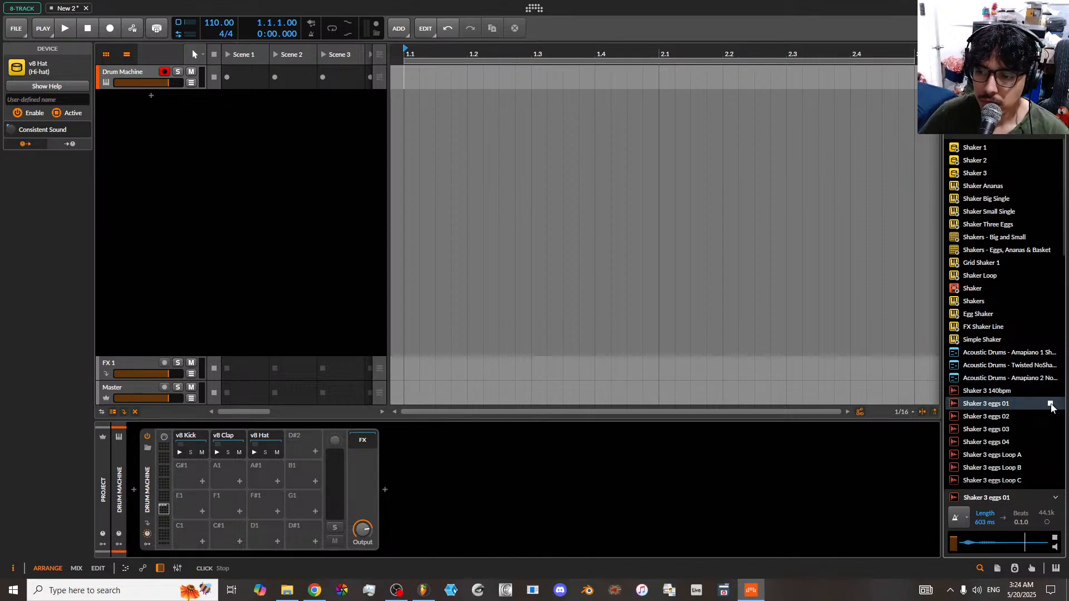
key("Down")
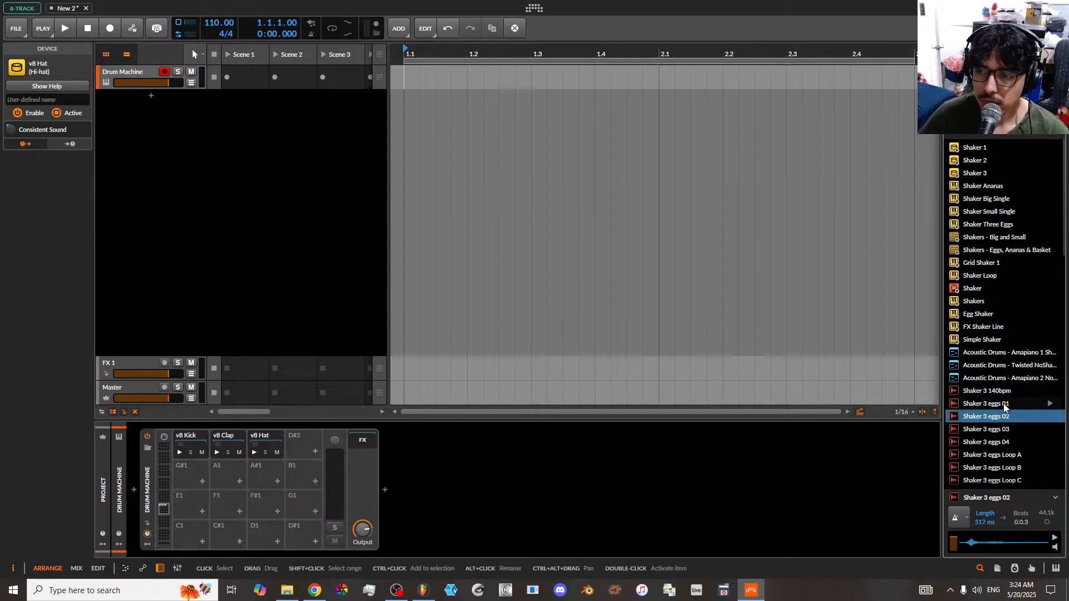
left_click(1051, 429)
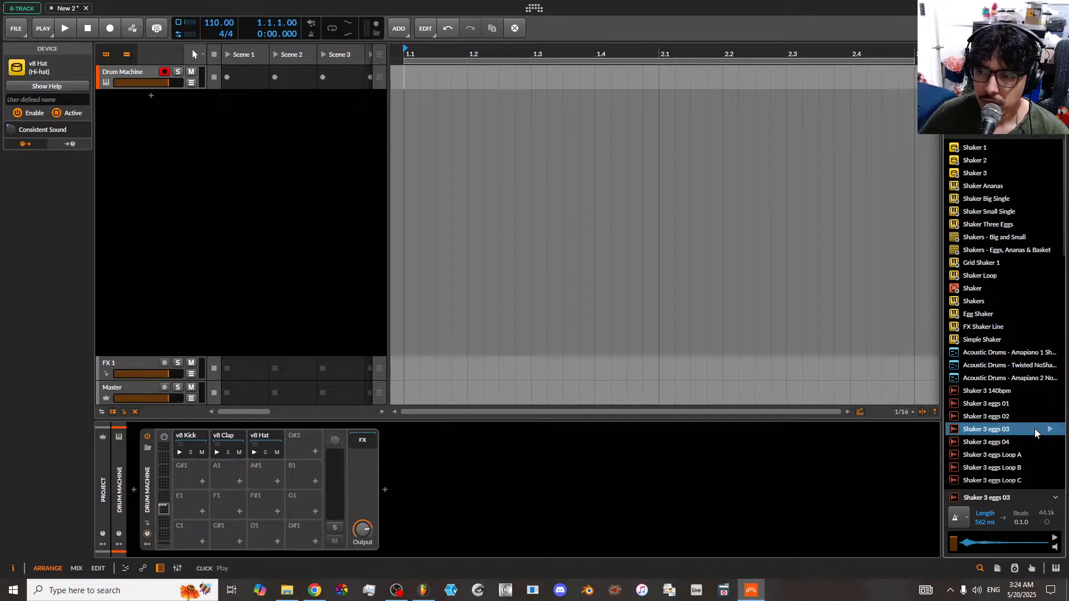
left_click_drag(1012, 430, 311, 435)
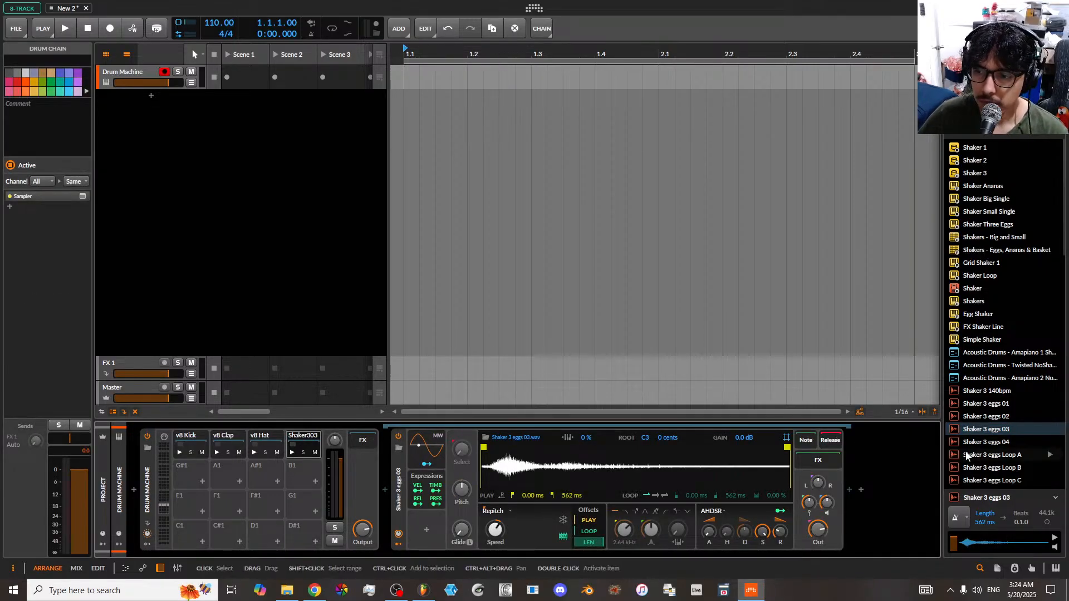
- Audition more of the egg shaker samples and load Shaker 3 eggs 01 into the Drum Machine's G#1 pad
left_click(1050, 442)
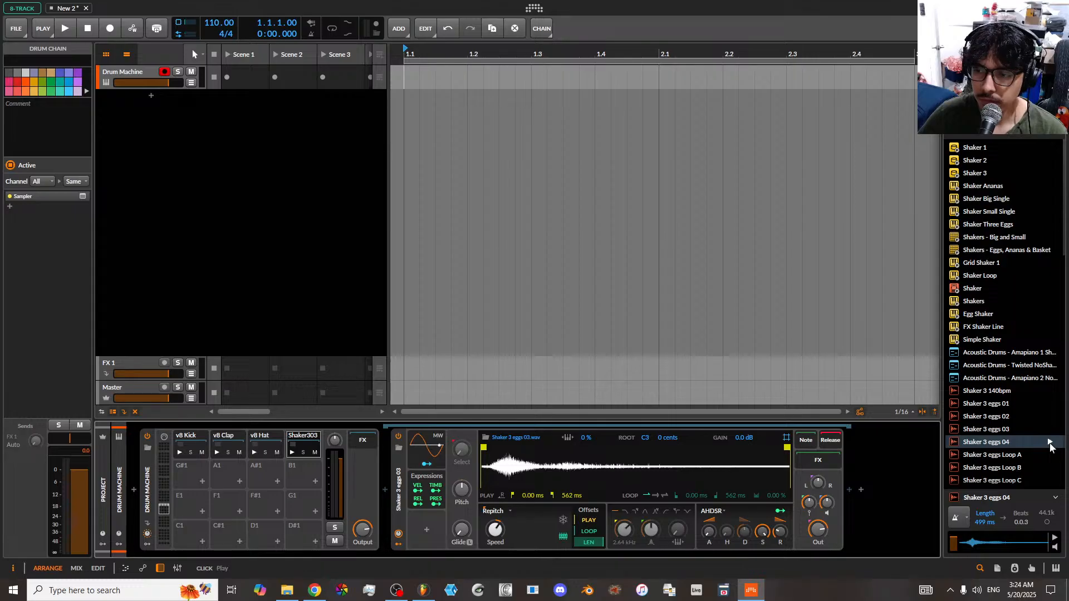
left_click(1027, 405)
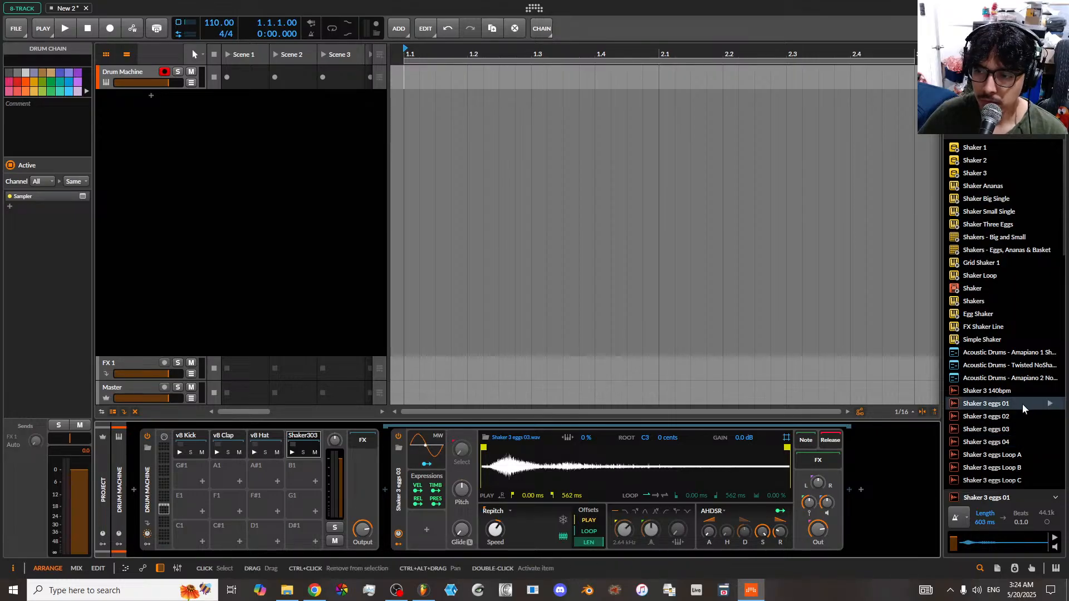
left_click_drag(1011, 408, 186, 474)
- Clear the shaker search, audition Shaker 3 140bpm, and look through the remaining shaker and snare samples
scroll(1034, 428, "down", 2)
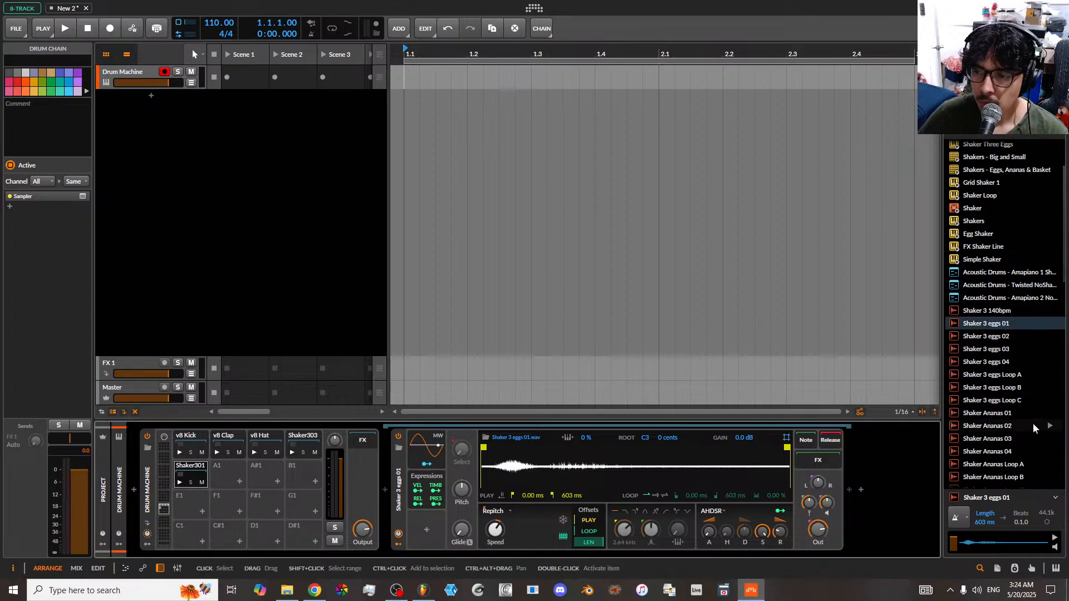
scroll(1034, 428, "up", 2)
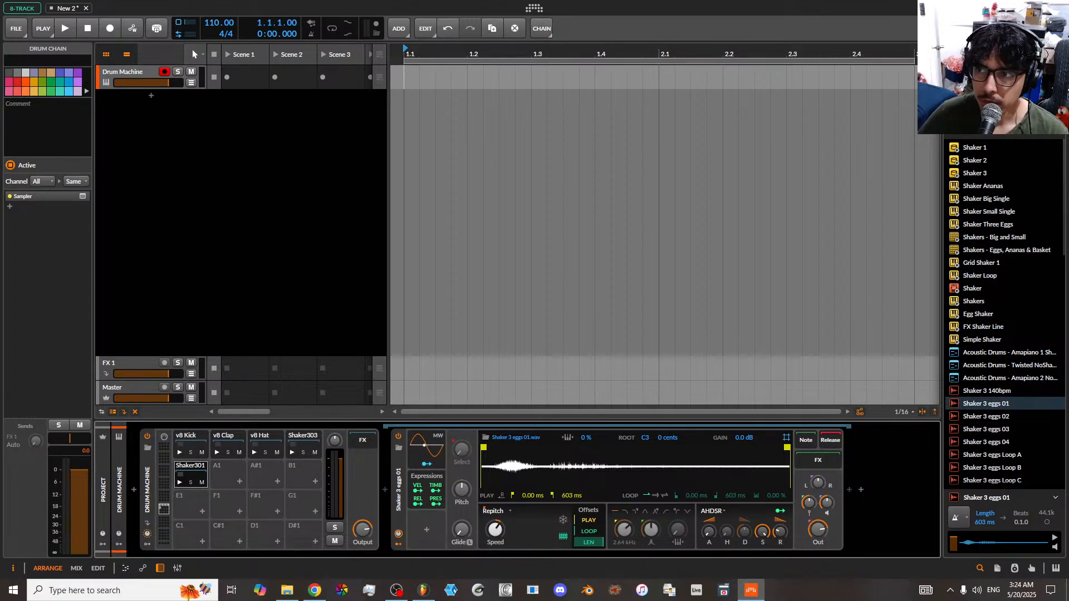
key("BackSpace")
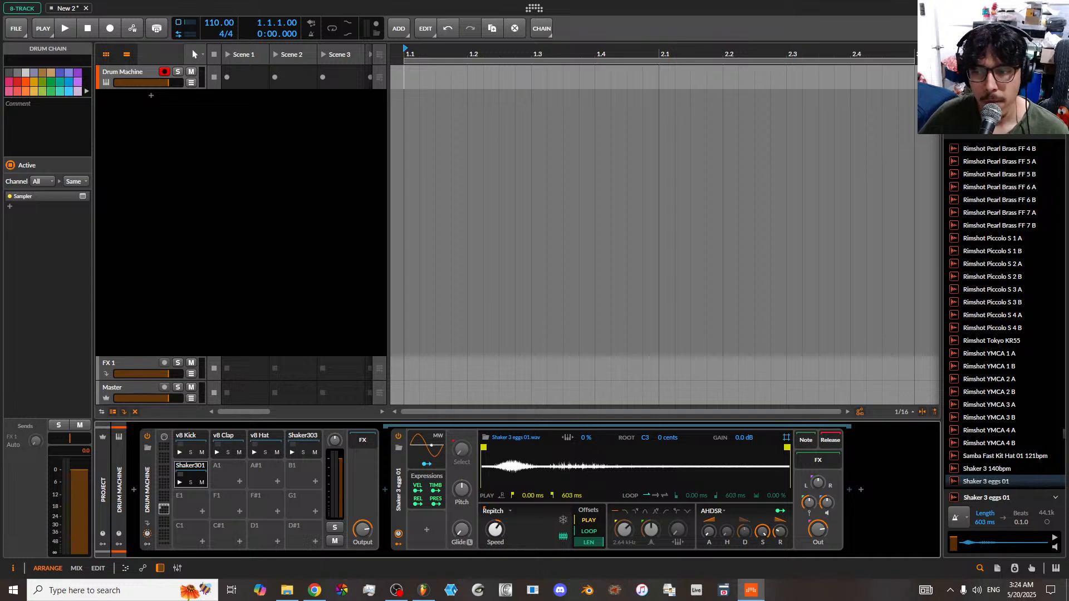
left_click(1036, 458)
left_click(1036, 466)
scroll(1034, 452, "down", 2)
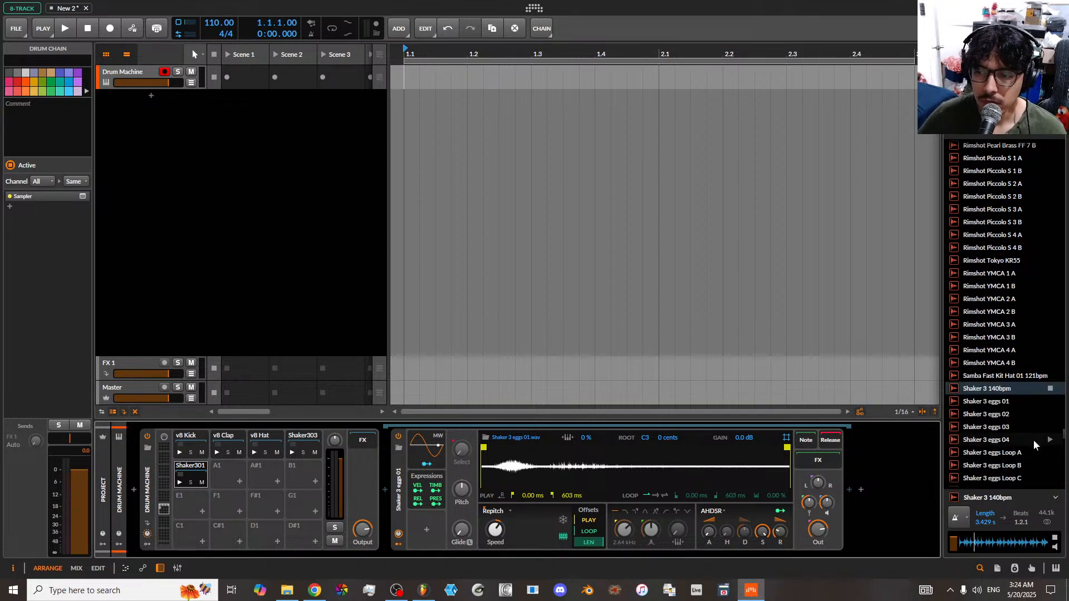
scroll(1036, 417, "down", 15)
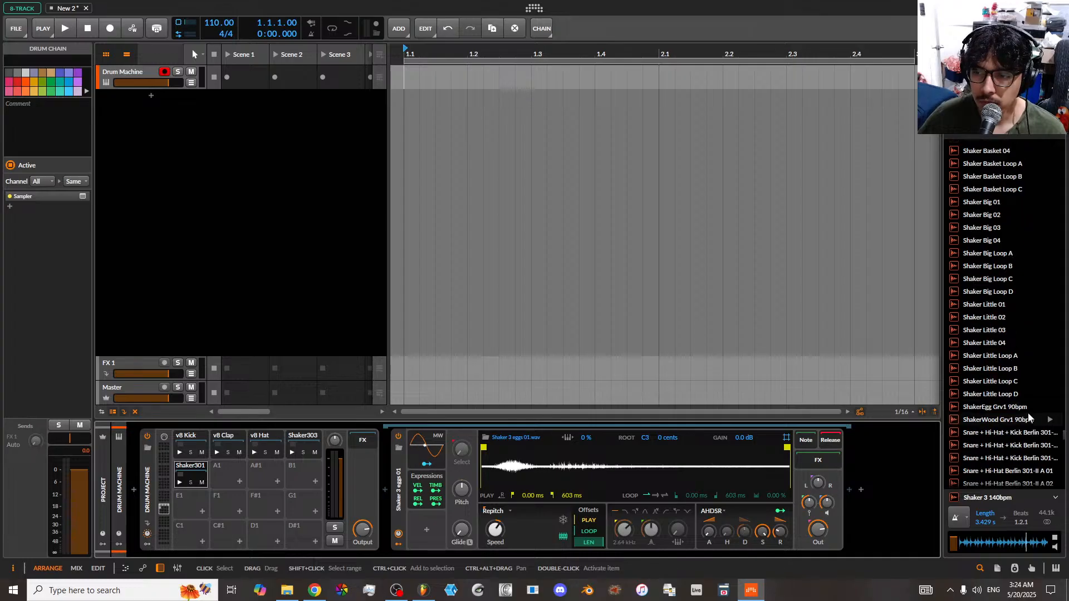
scroll(1029, 416, "down", 20)
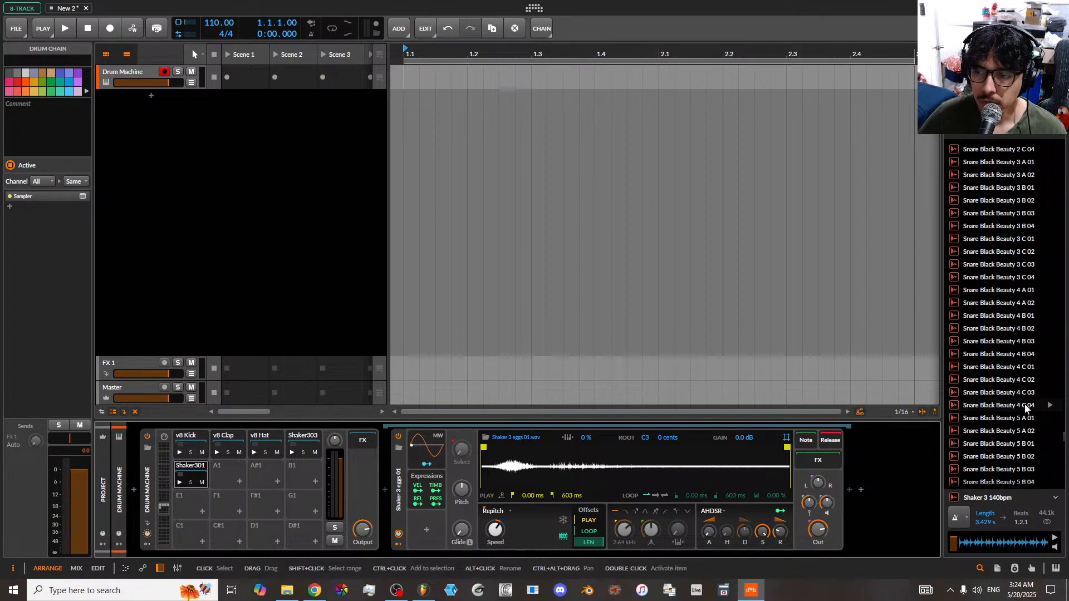
scroll(1024, 405, "down", 20)
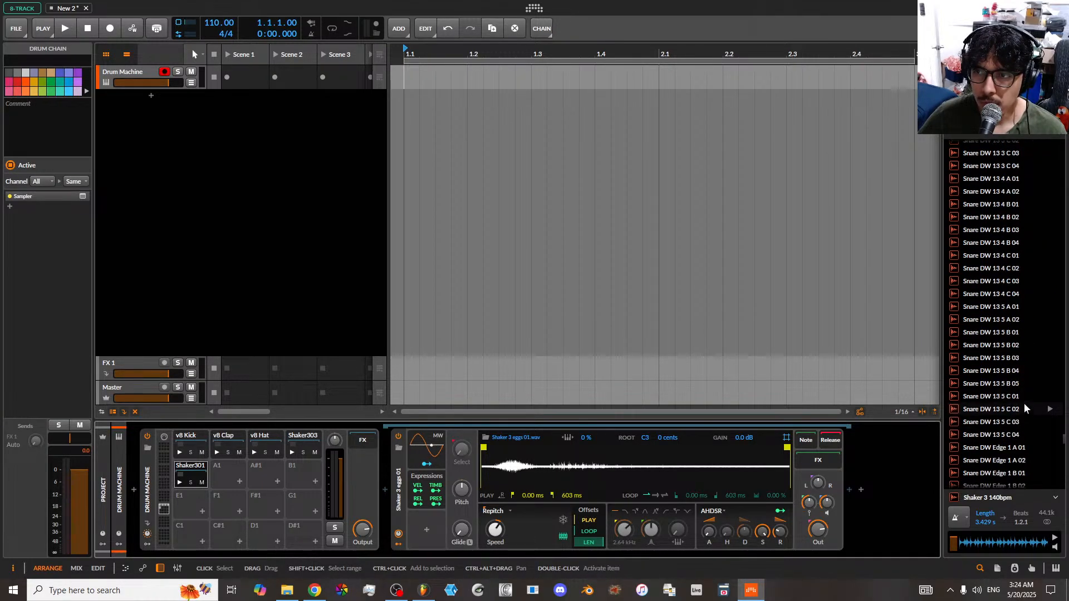
scroll(1022, 403, "down", 20)
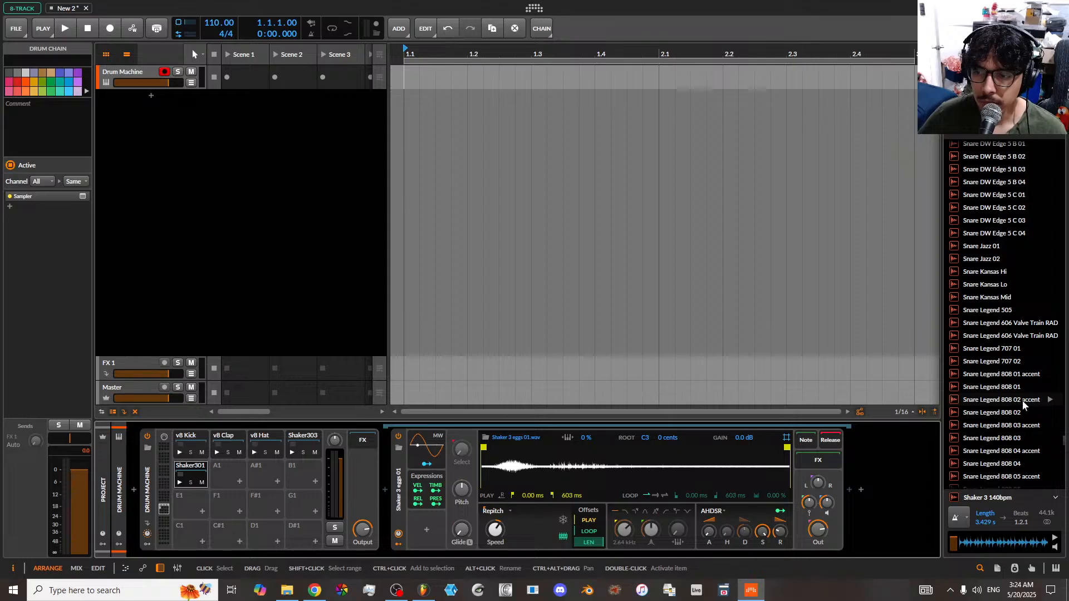
scroll(1021, 400, "down", 6)
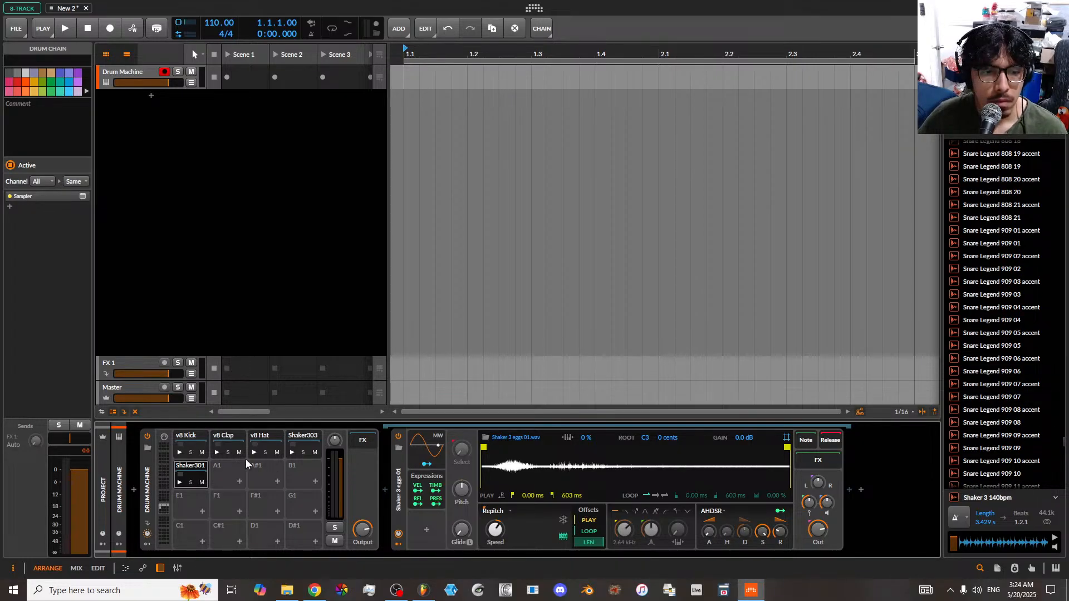
- Enable the arranger loop and adjust the v8 Kick by tuning it to +0.96 st and raising its Punch, Shape and Drive
left_click(333, 27)
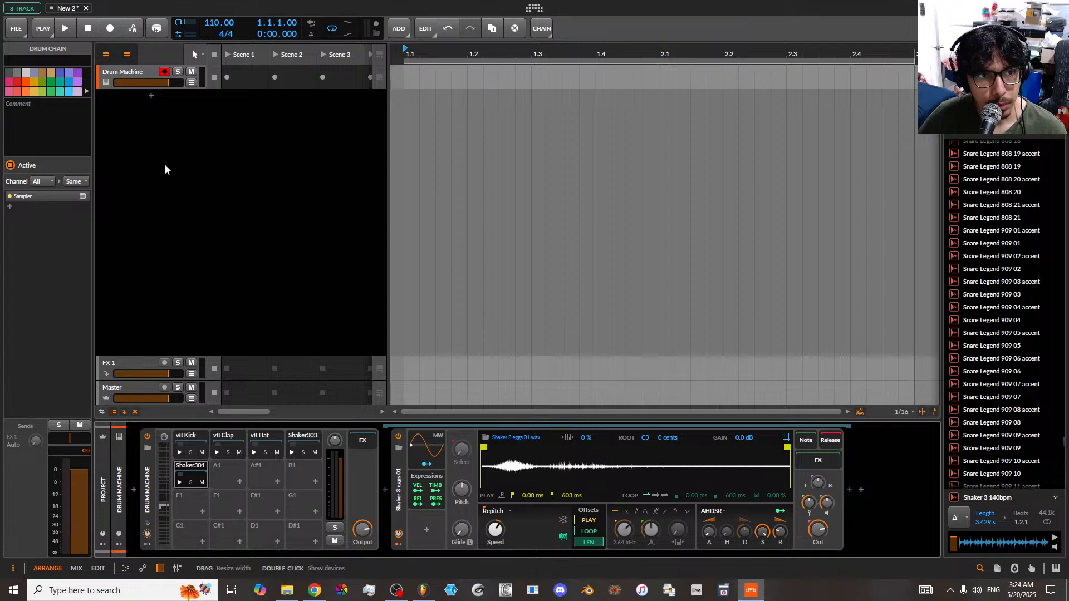
left_click(196, 437)
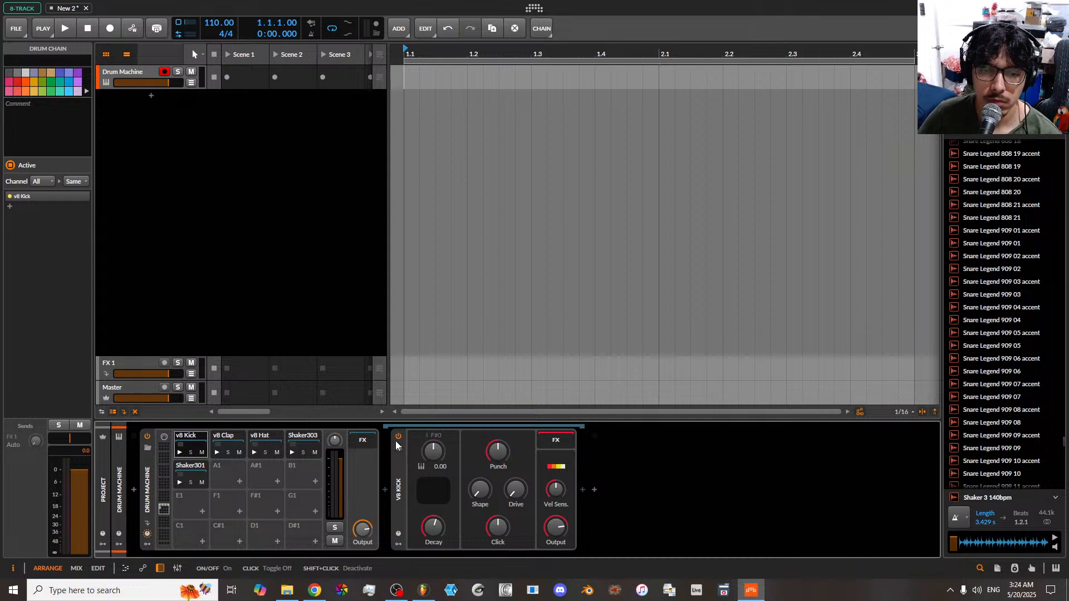
left_click_drag(430, 453, 429, 441)
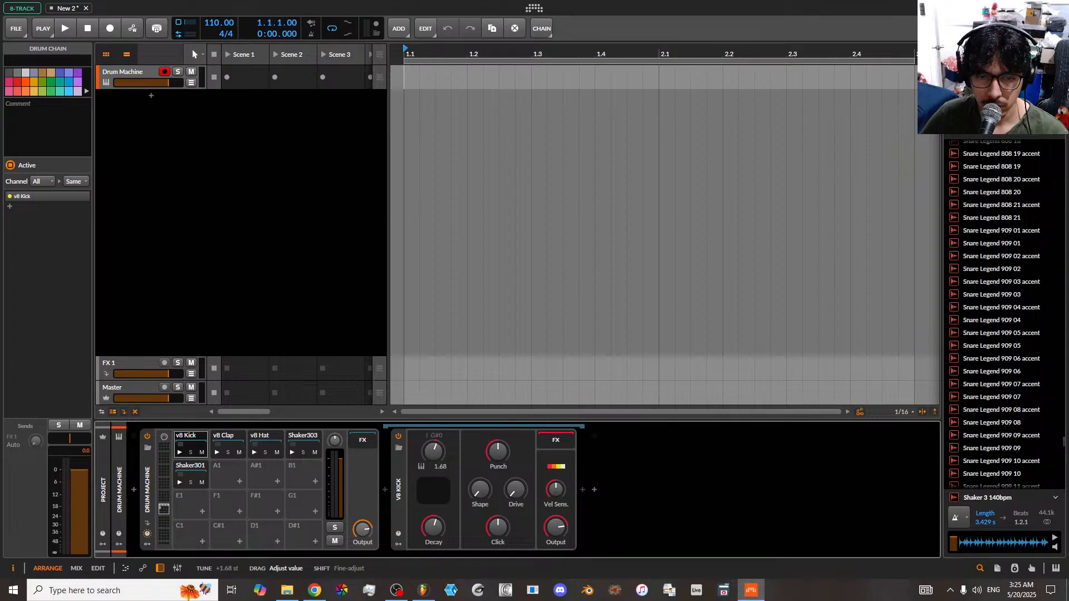
left_click_drag(430, 450, 429, 453)
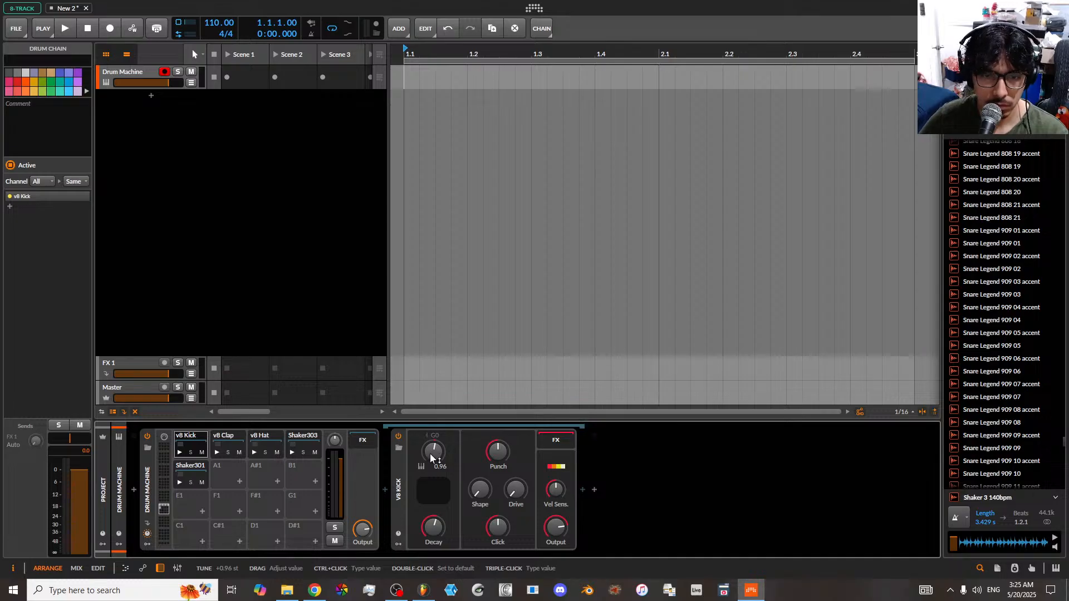
left_click_drag(496, 453, 496, 434)
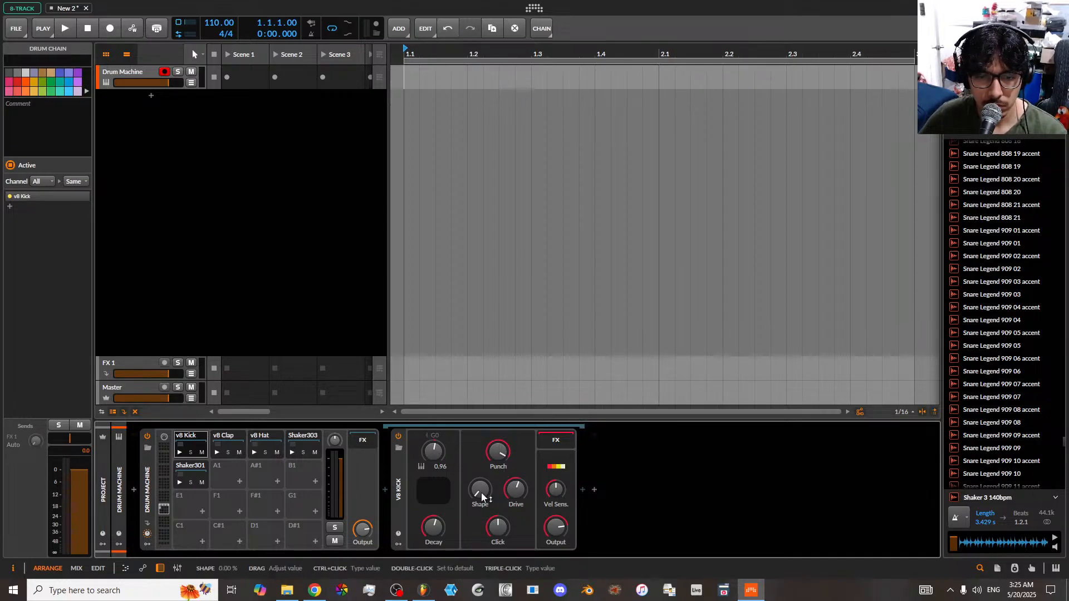
left_click(365, 440)
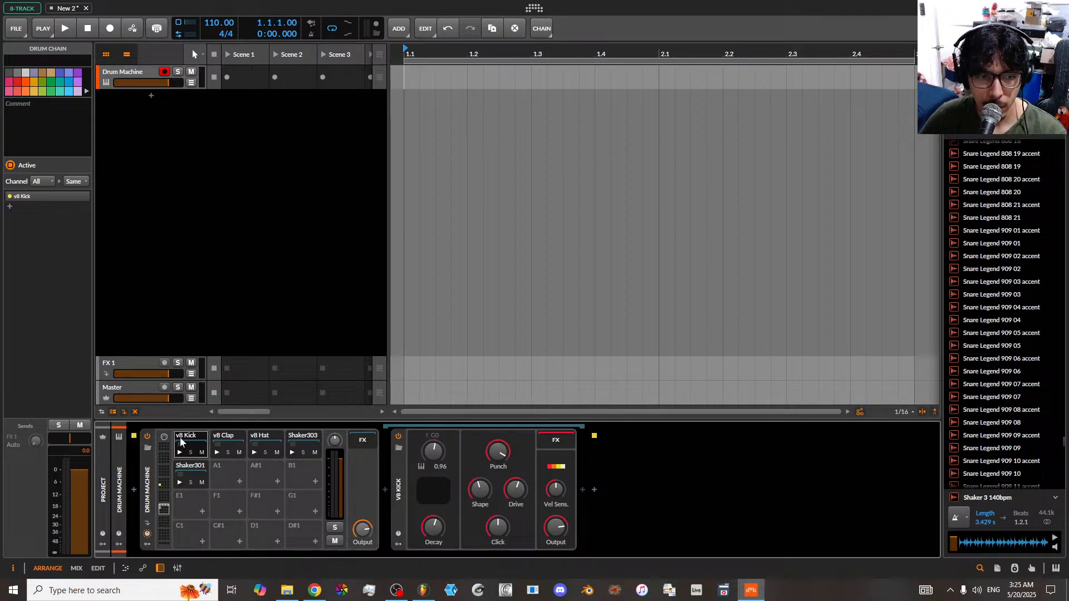
- Create an empty clip in the Drum Machine track's Scene 1 slot and audition the v8 Kick from its drum editor
right_click(155, 76)
left_click(136, 73)
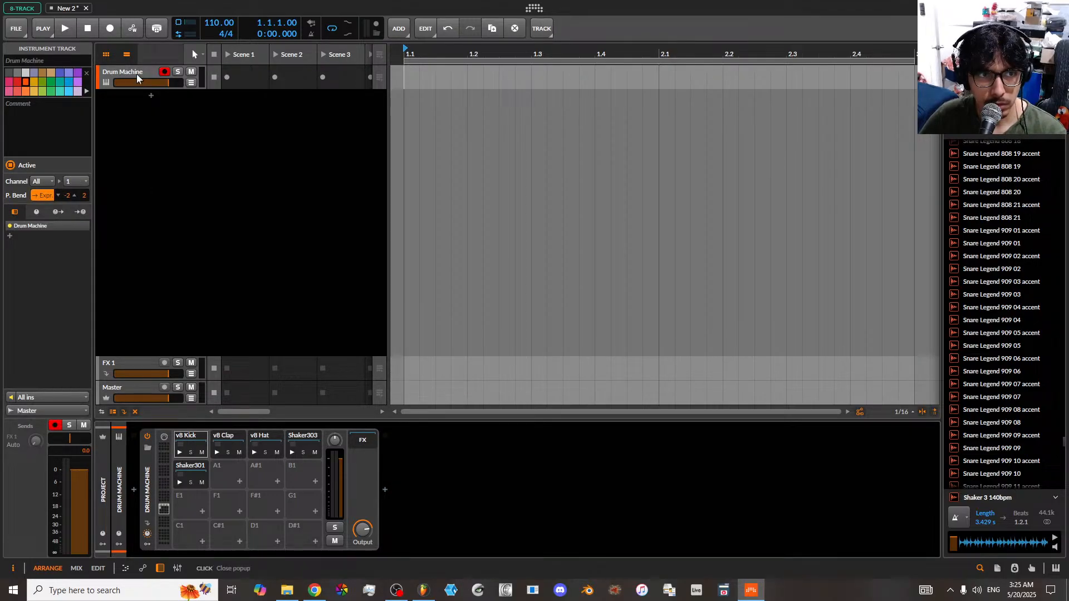
double_click(248, 75)
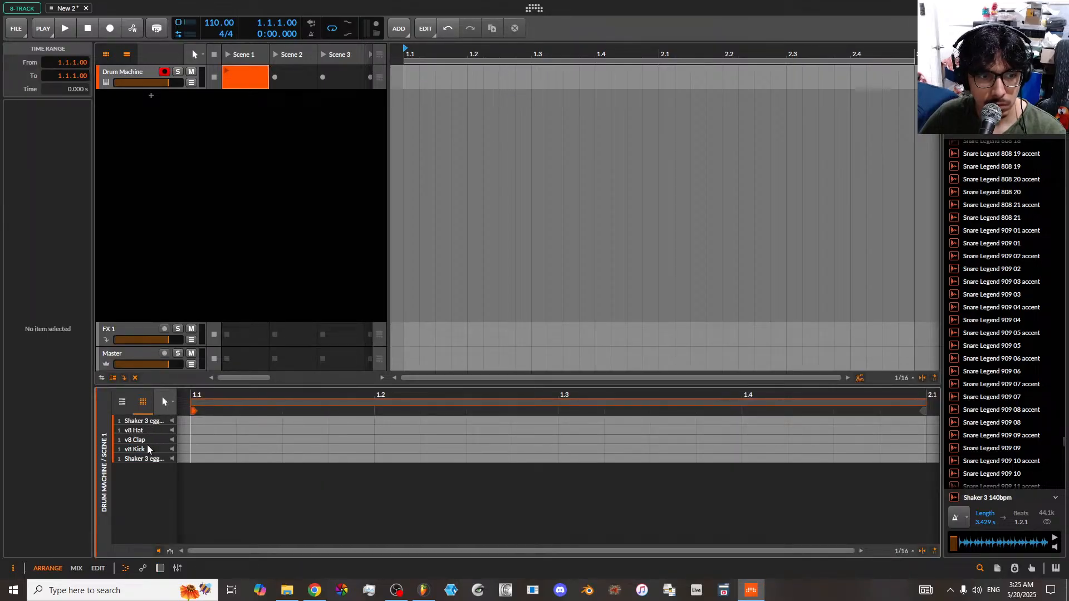
left_click(172, 450)
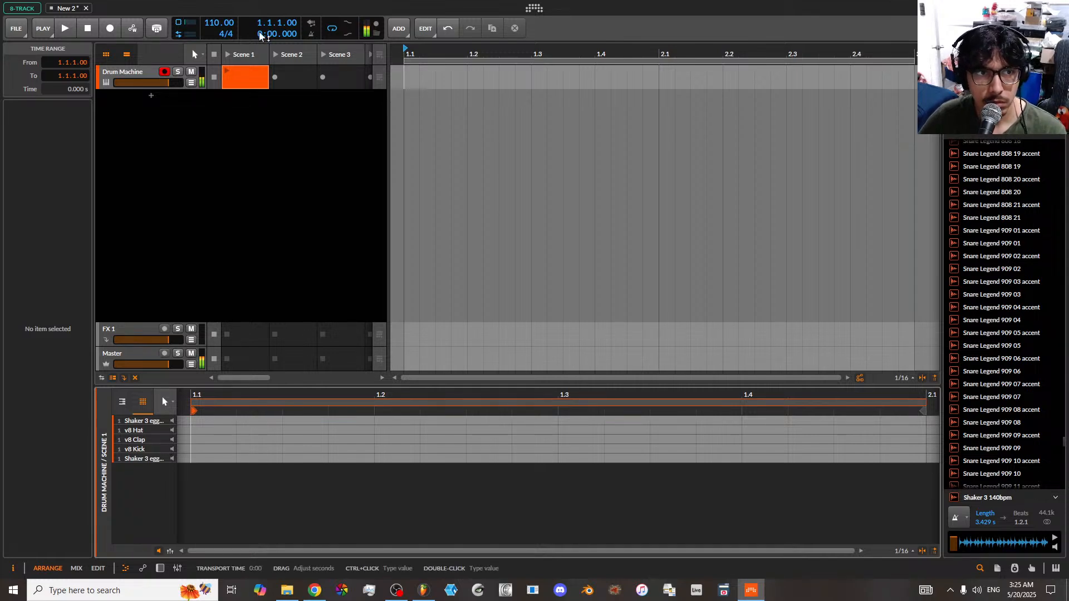
- Reopen the v8 Kick's settings and refine its sound with Punch at 84.5 %, lower Shape, Drive and Decay, and more Click
left_click(149, 77)
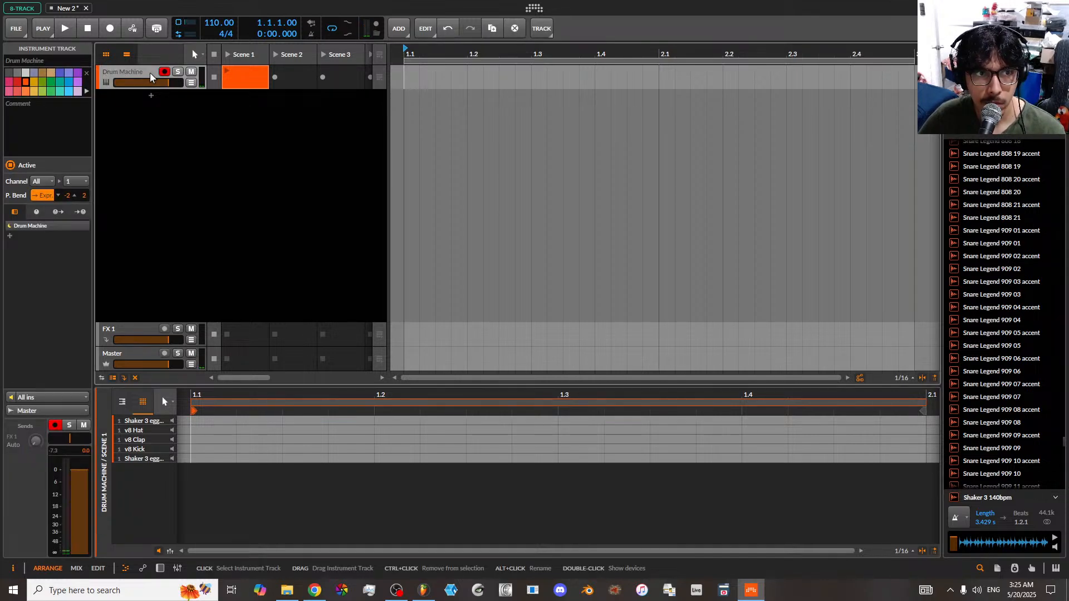
double_click(149, 78)
left_click(189, 437)
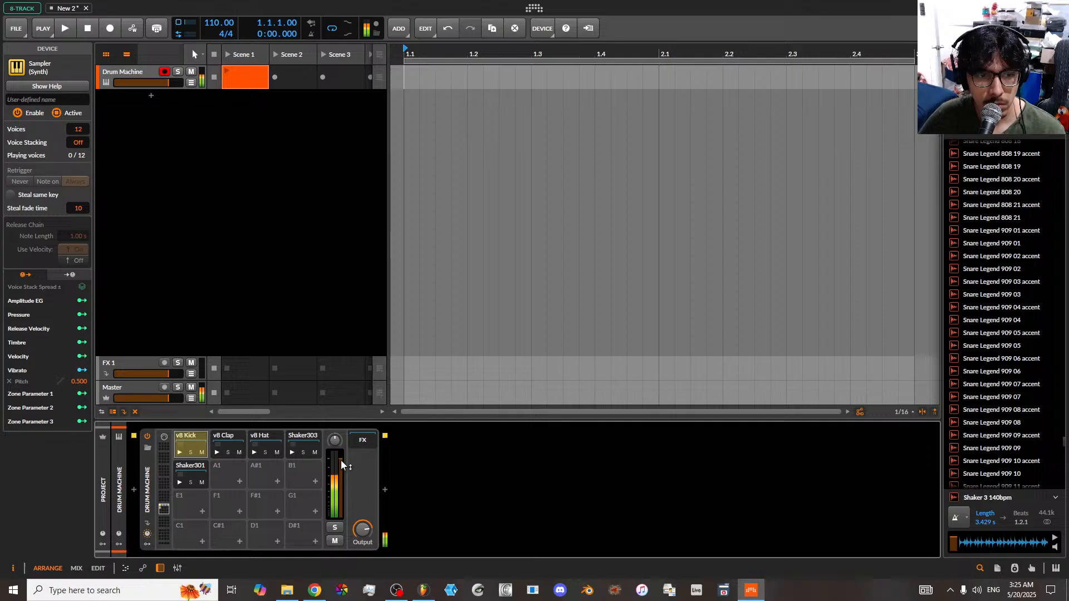
left_click(189, 436)
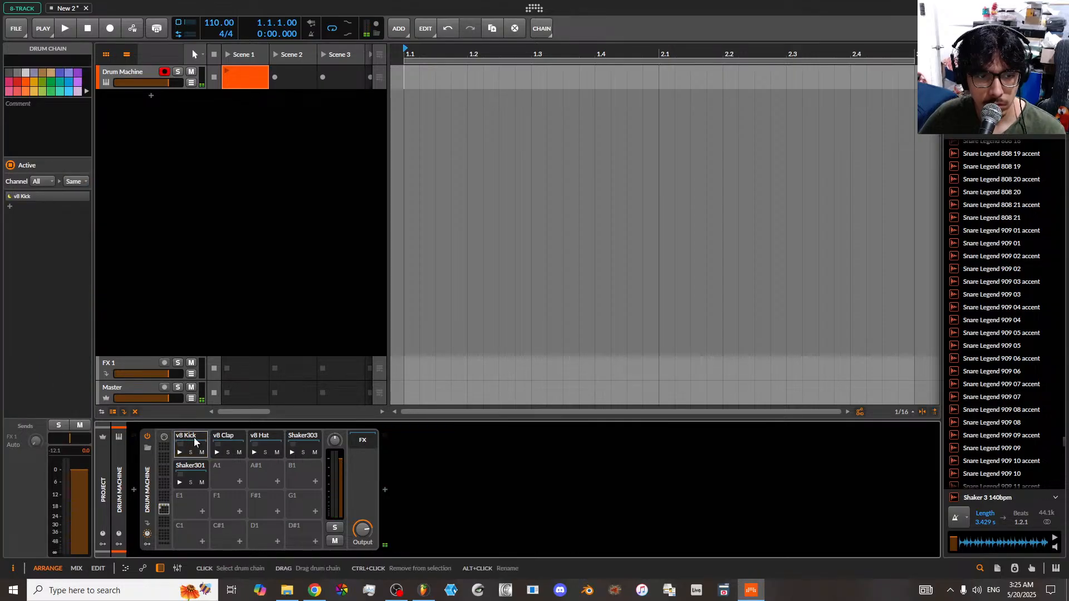
left_click(192, 439)
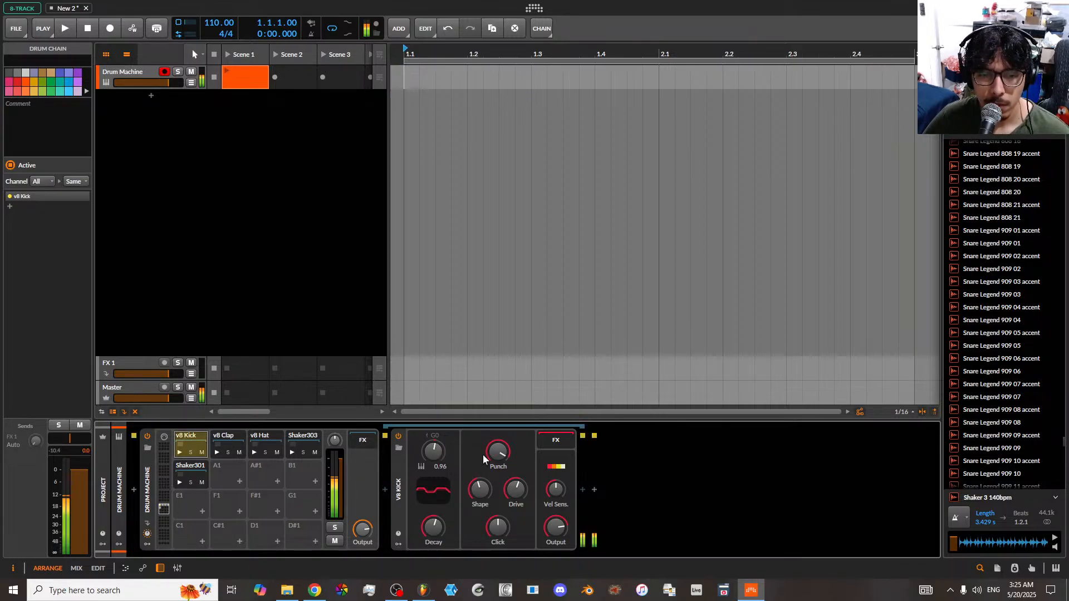
left_click_drag(483, 454, 482, 418)
left_click_drag(480, 489, 516, 526)
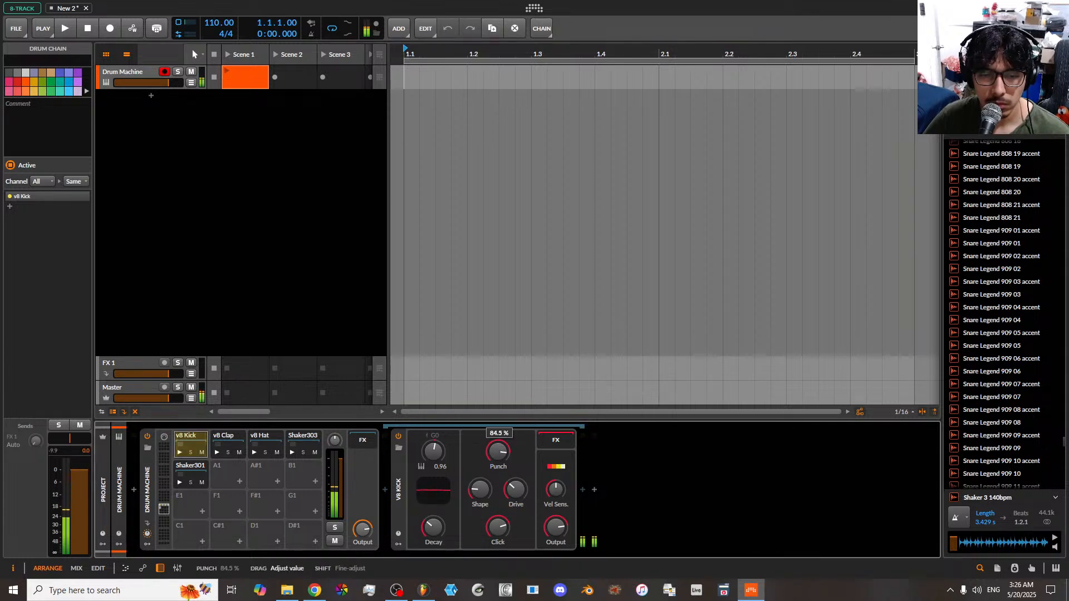
- Insert a Compressor after the v8 Kick in its drum chain
left_click(582, 491)
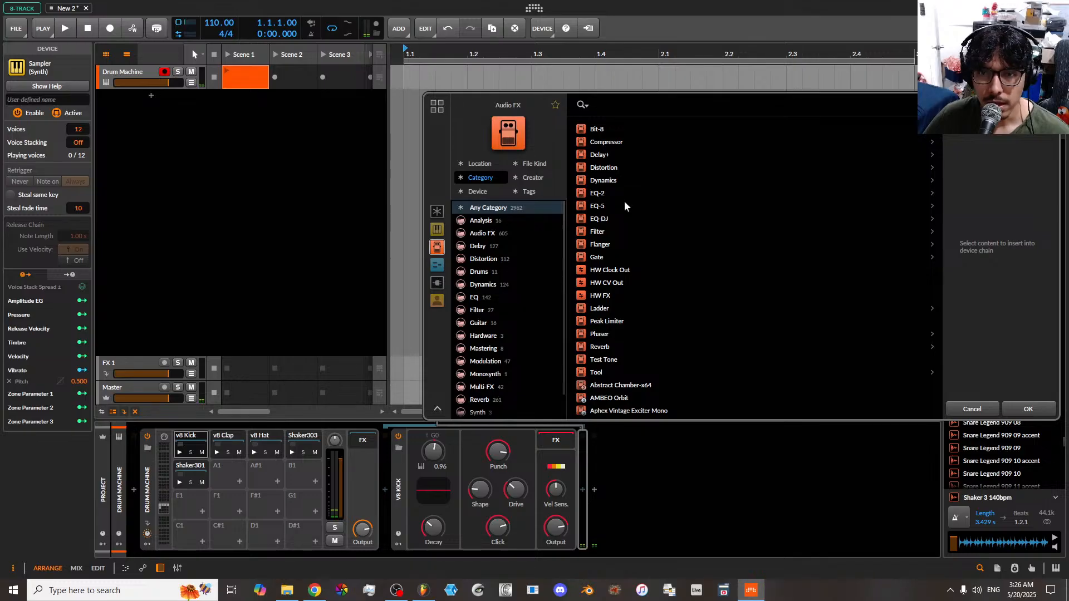
left_click(610, 143)
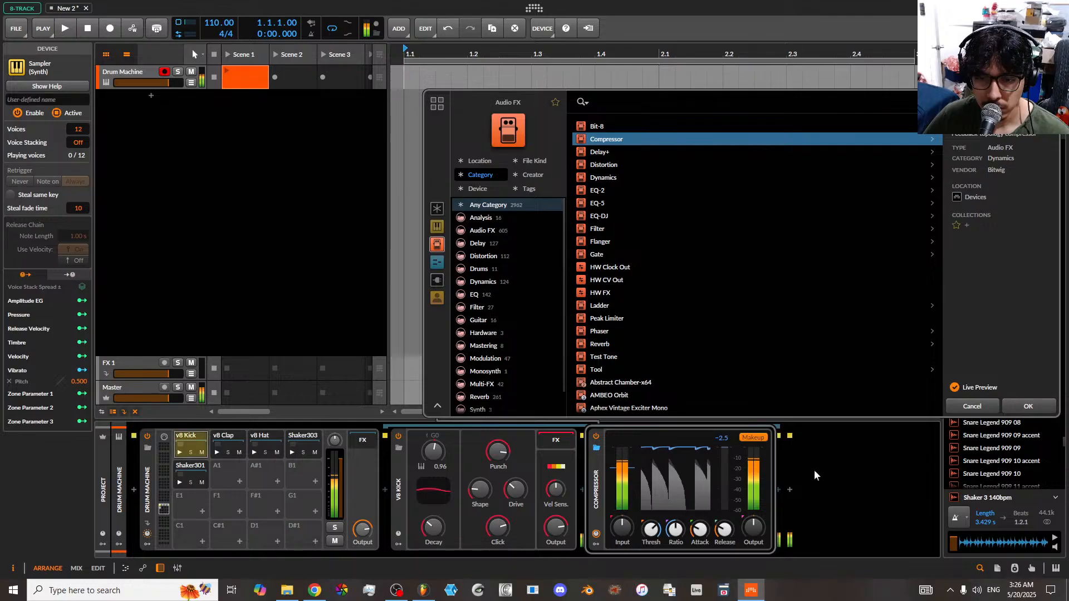
left_click(1005, 407)
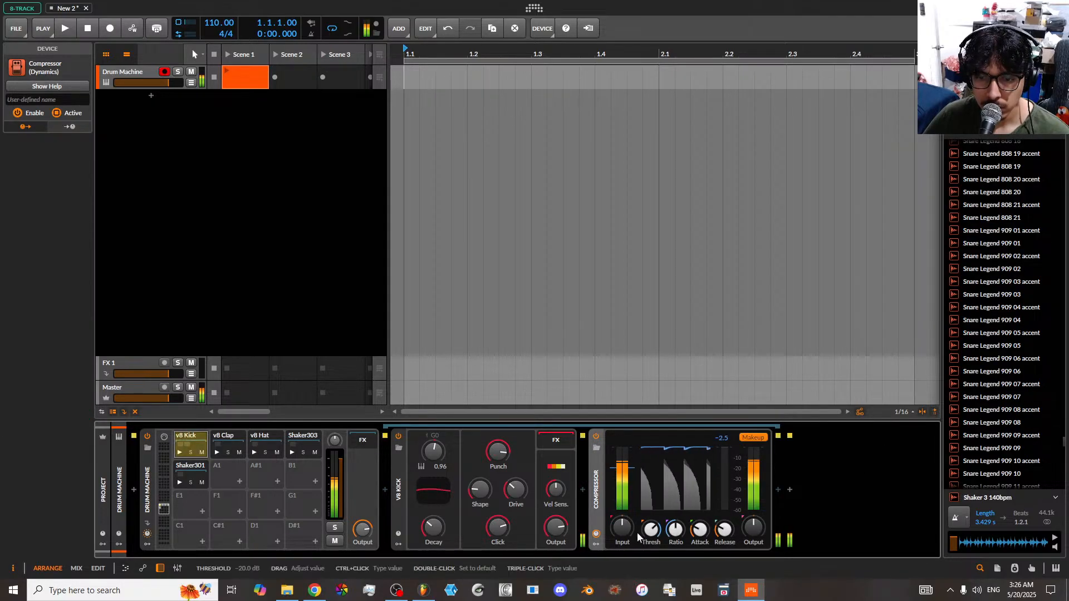
- Raise the kick Compressor's threshold and attack, and compare the sound with the Compressor bypassed before enabling it again
mouse_move(633, 467)
left_mouse_down()
mouse_move(632, 486)
mouse_move(630, 466)
left_mouse_up()
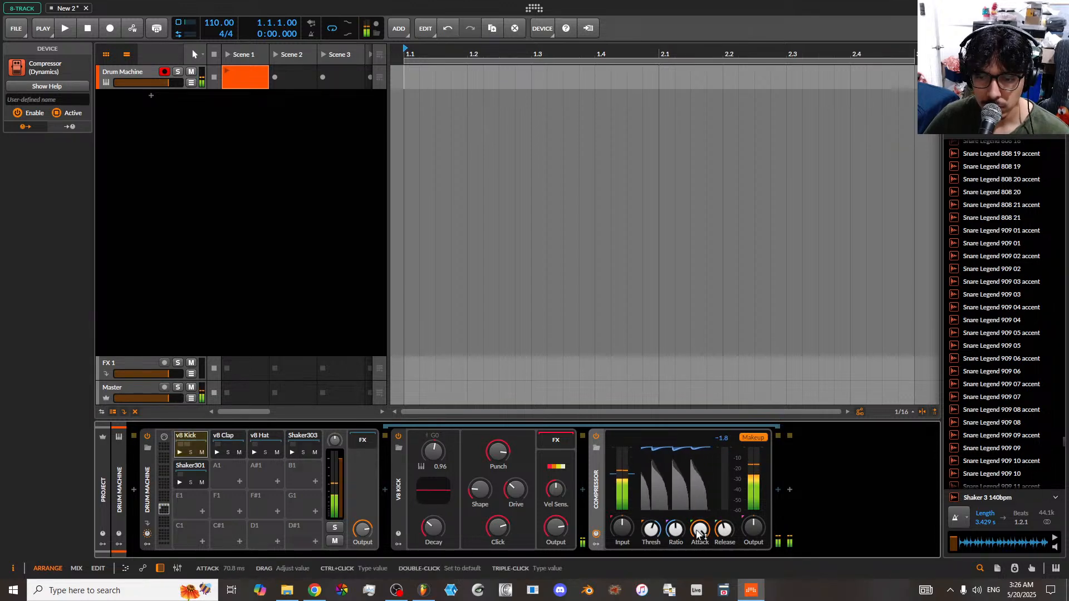
left_click_drag(630, 461, 629, 459)
left_click(596, 436)
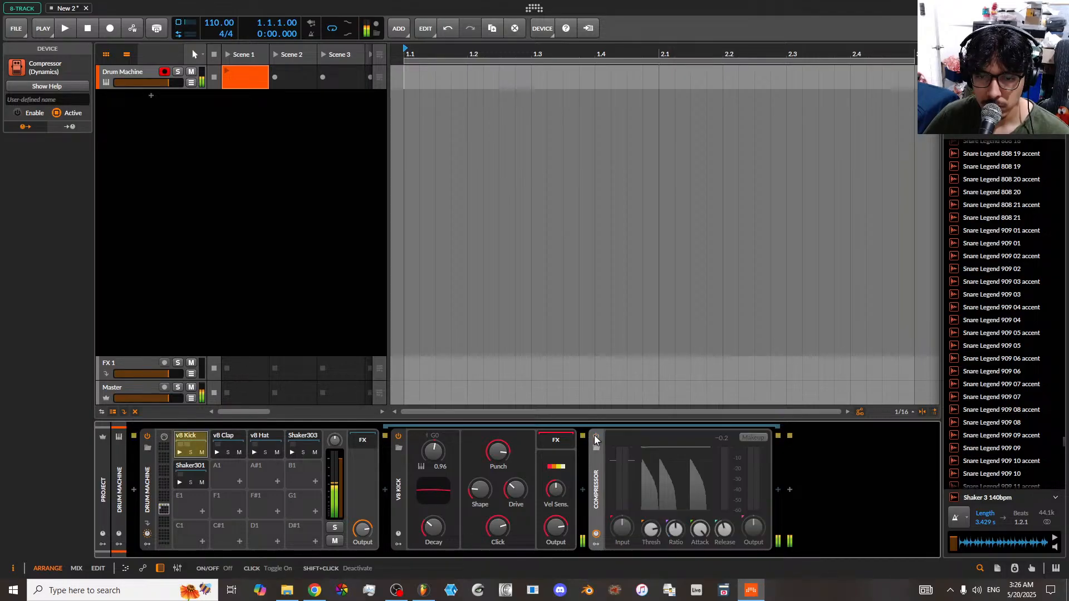
left_click(595, 436)
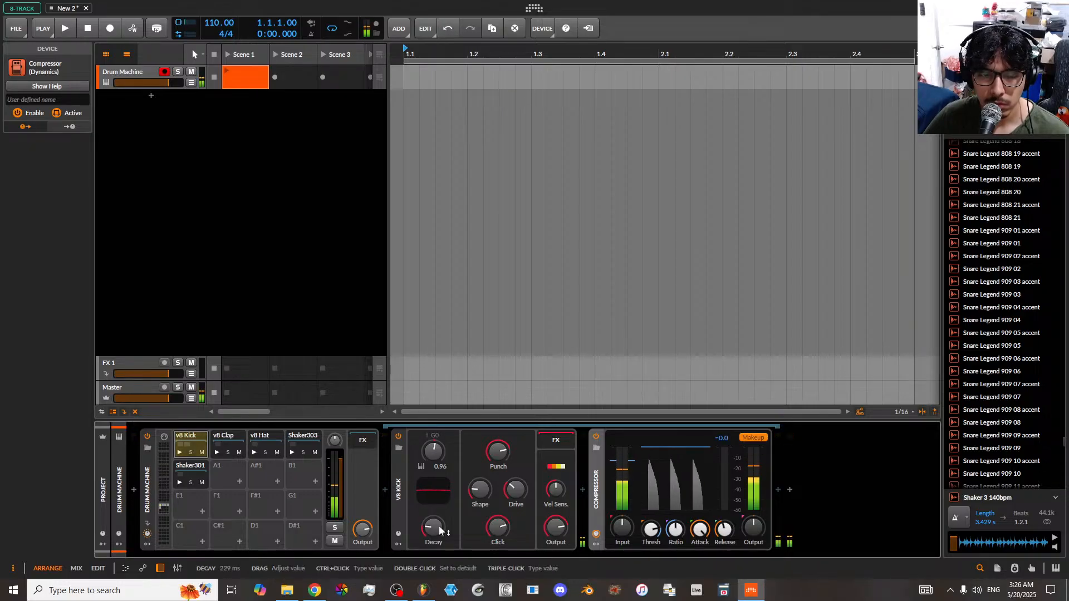
- Place v8 Kick notes on beats 1.1, 1.2, 1.3 and 1.4 of the Drum Machine's Scene 1 clip and launch it
double_click(240, 79)
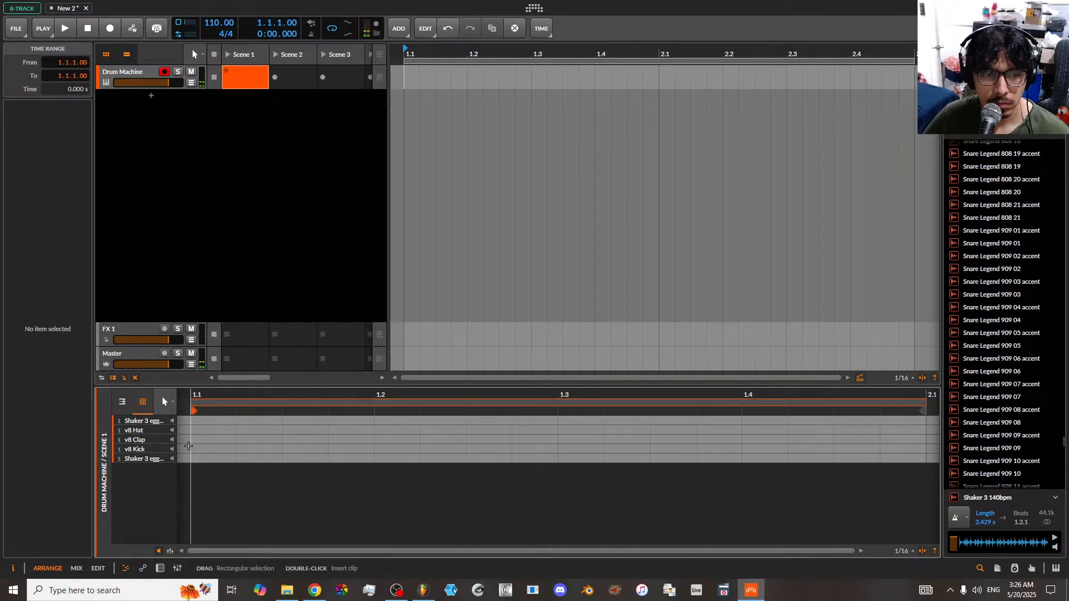
double_click(189, 448)
double_click(377, 448)
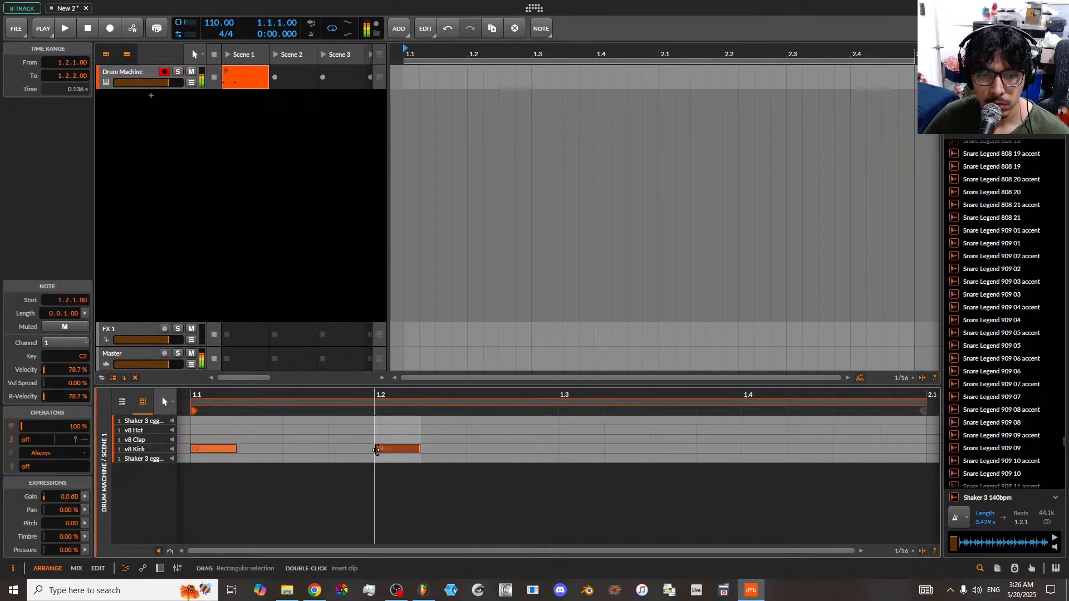
double_click(561, 448)
double_click(745, 449)
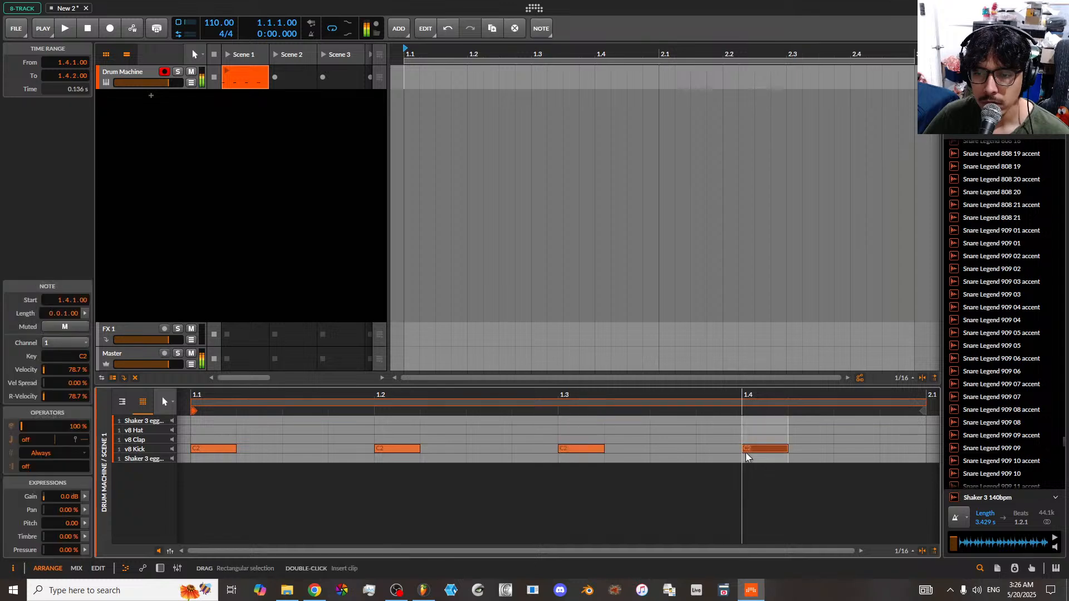
left_click(225, 71)
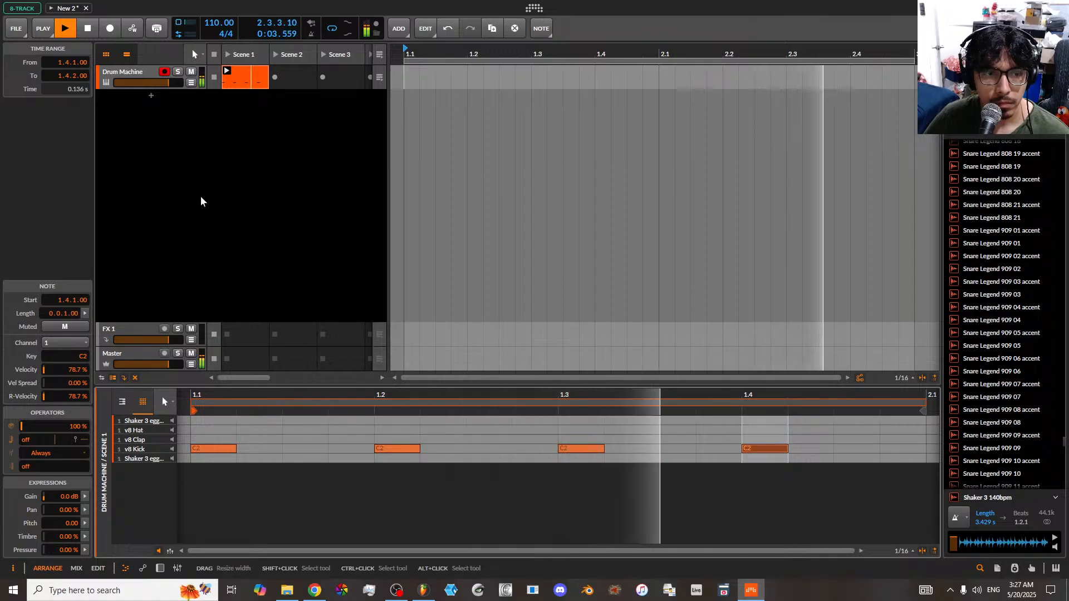
- Add a new instrument track with the Polymer synth below the Drum Machine track
left_click(152, 97)
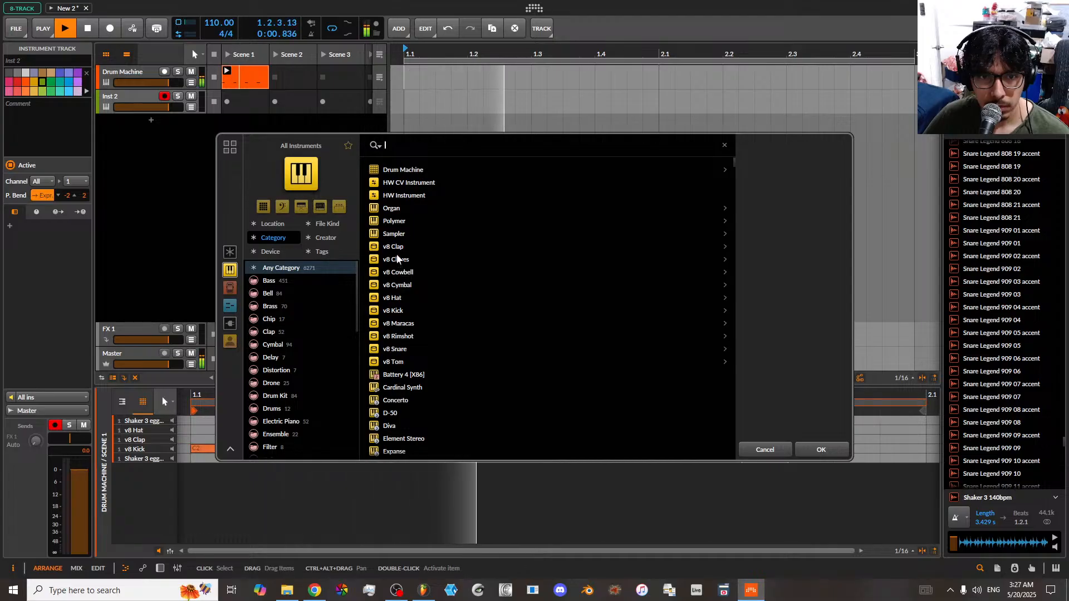
left_click(429, 222)
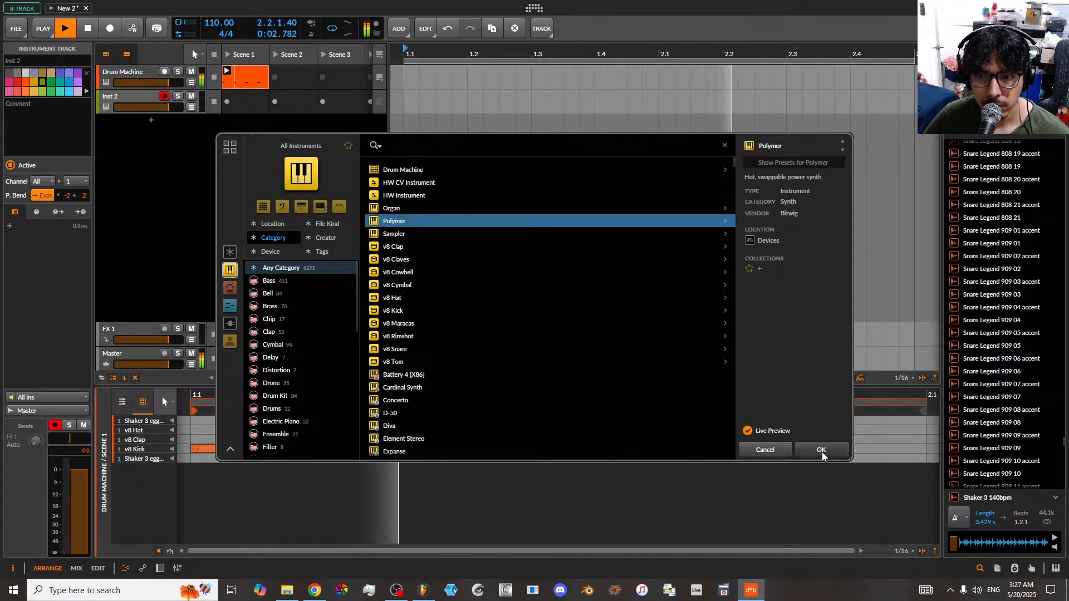
left_click(821, 452)
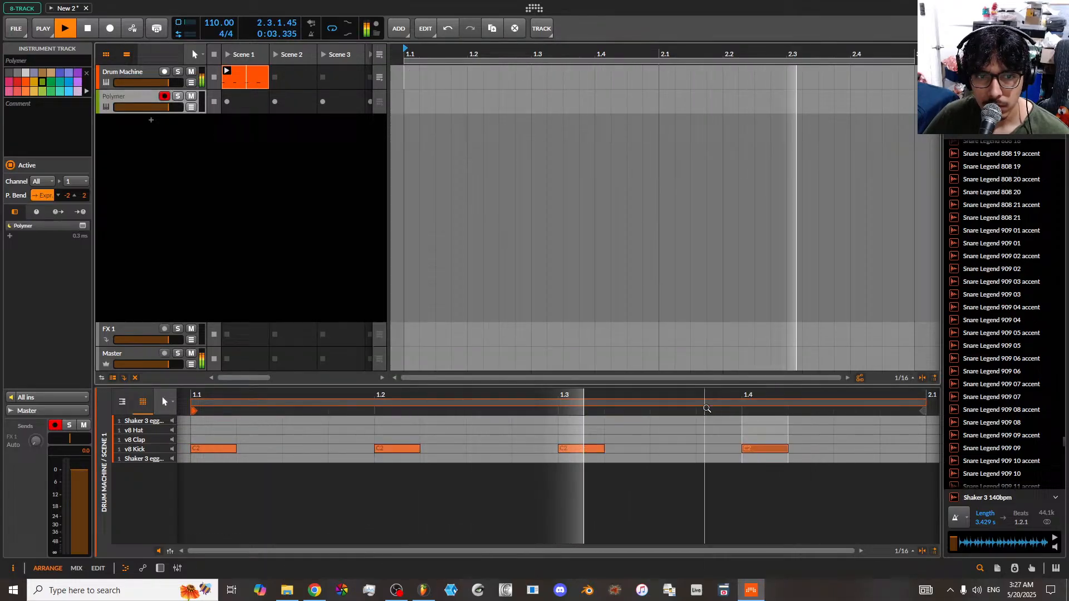
- Open the Polymer device, lower its filter cutoff to 65.4 Hz, adjust the cutoff modulation amount and set Voices to Mono
double_click(131, 97)
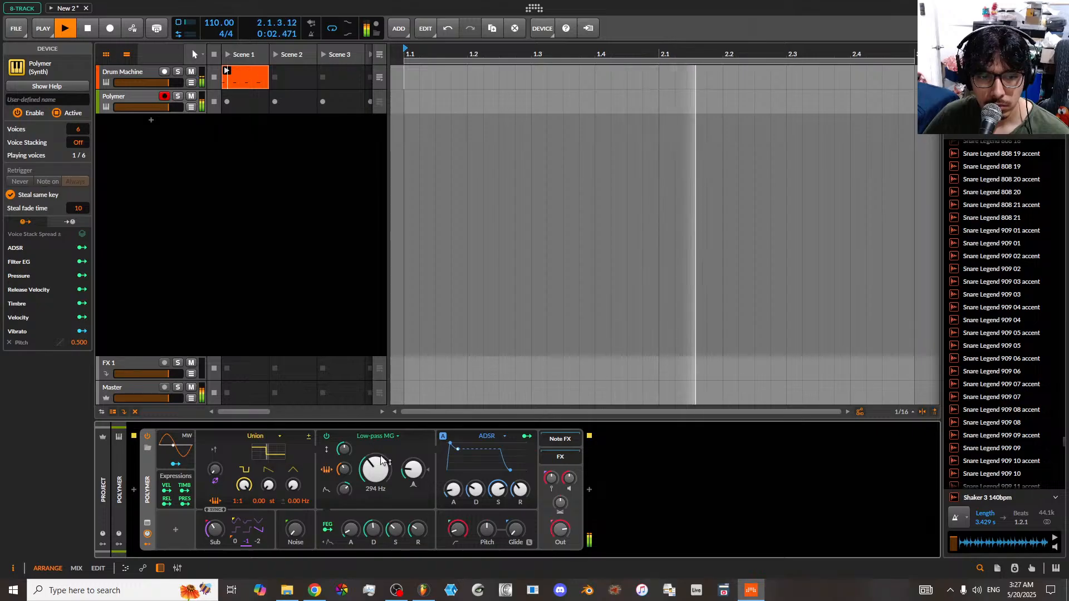
left_click_drag(382, 460, 374, 472)
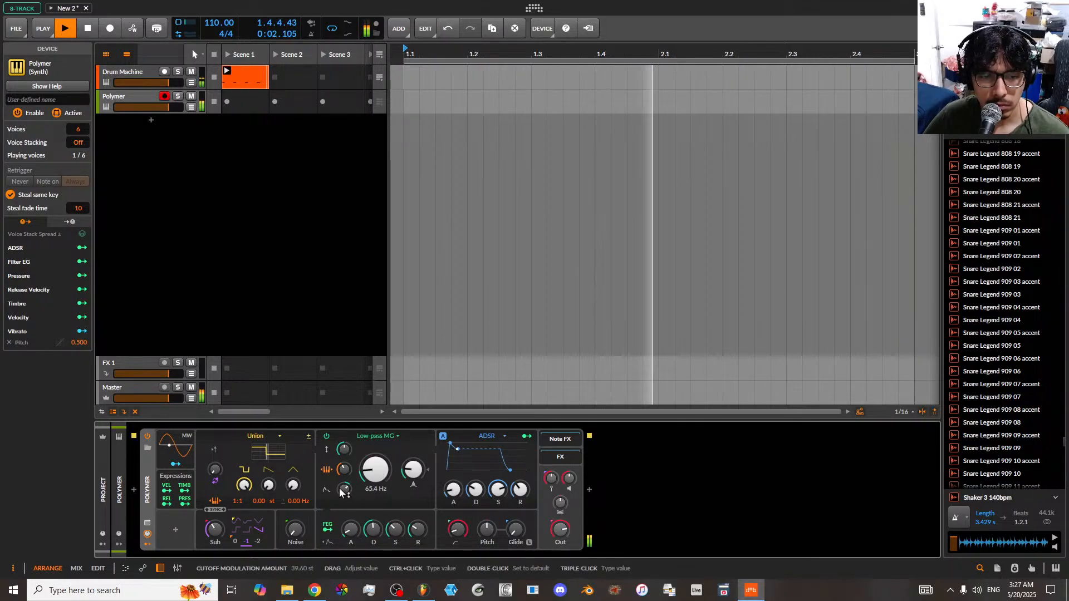
left_click_drag(340, 492, 341, 490)
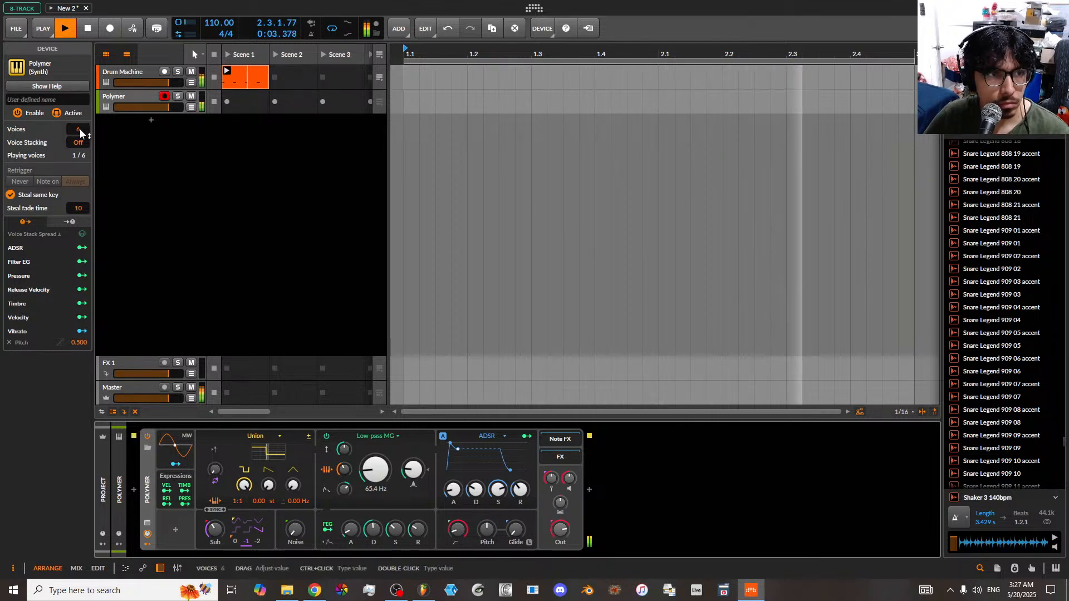
left_click_drag(79, 129, 79, 167)
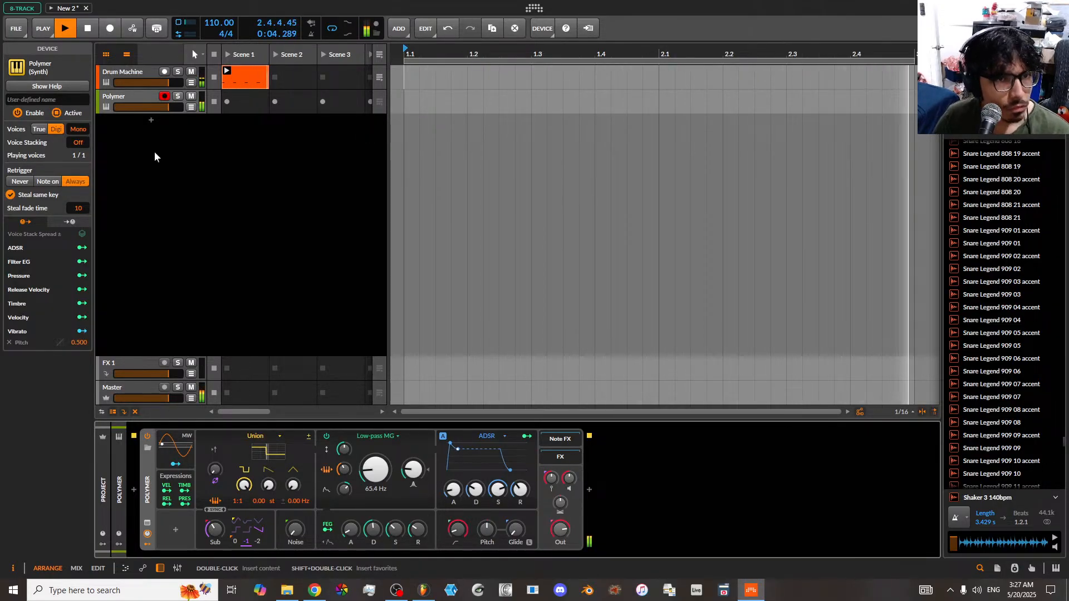
- Record a six-bar note pattern between G1 and G2 into Polymer's Scene 1 slot and switch it to playback
left_click(227, 102)
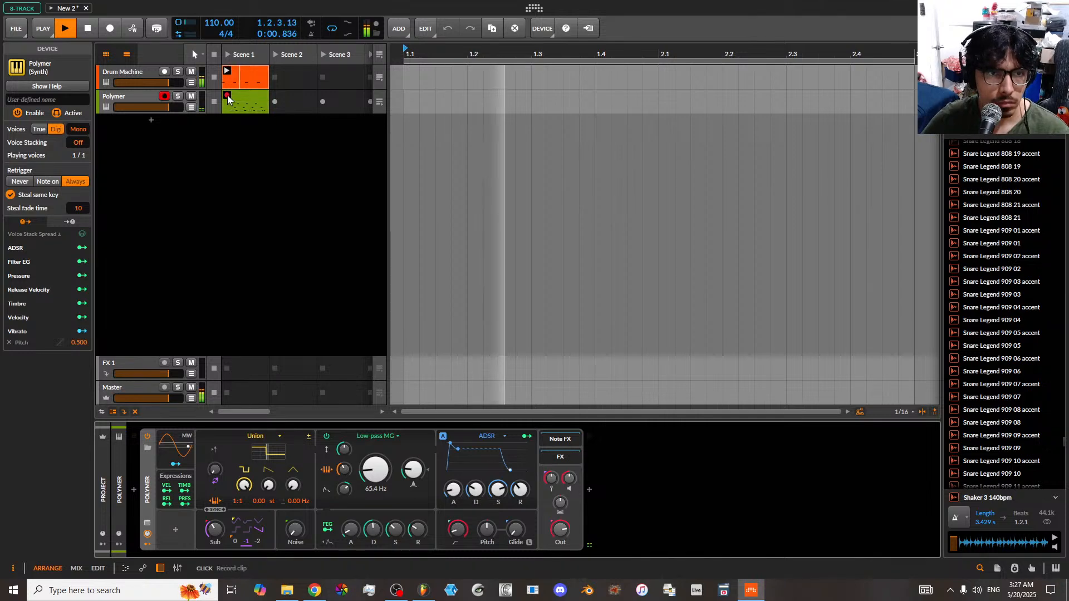
left_click(228, 95)
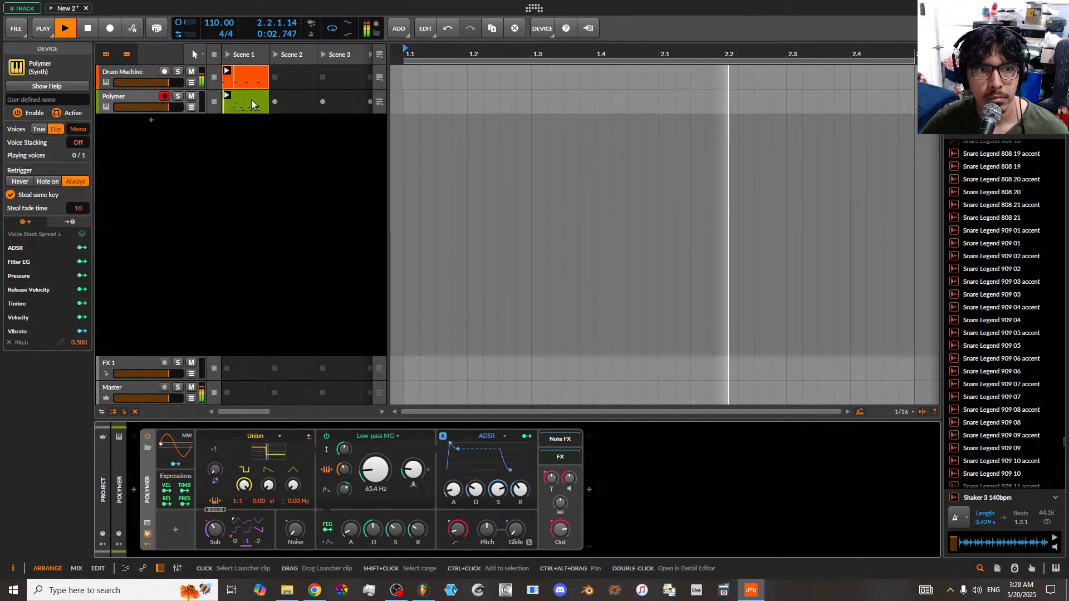
- Open the Polymer Scene 1 clip in the note editor and move its play start and loop start to 2.1
double_click(252, 100)
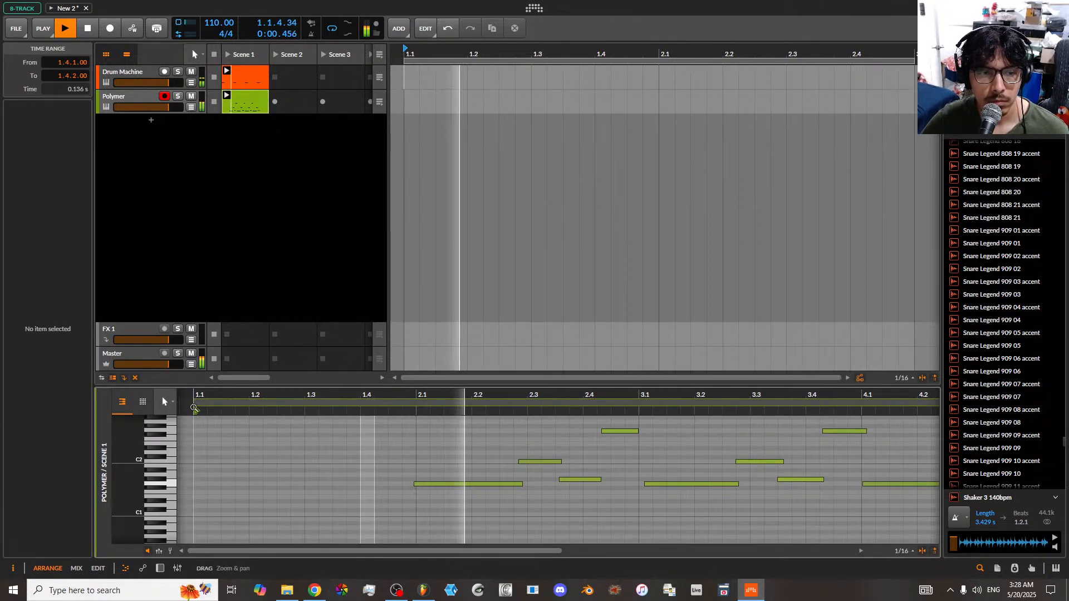
key("space")
left_click(196, 408)
left_click_drag(196, 408, 410, 410)
key("space")
key("space")
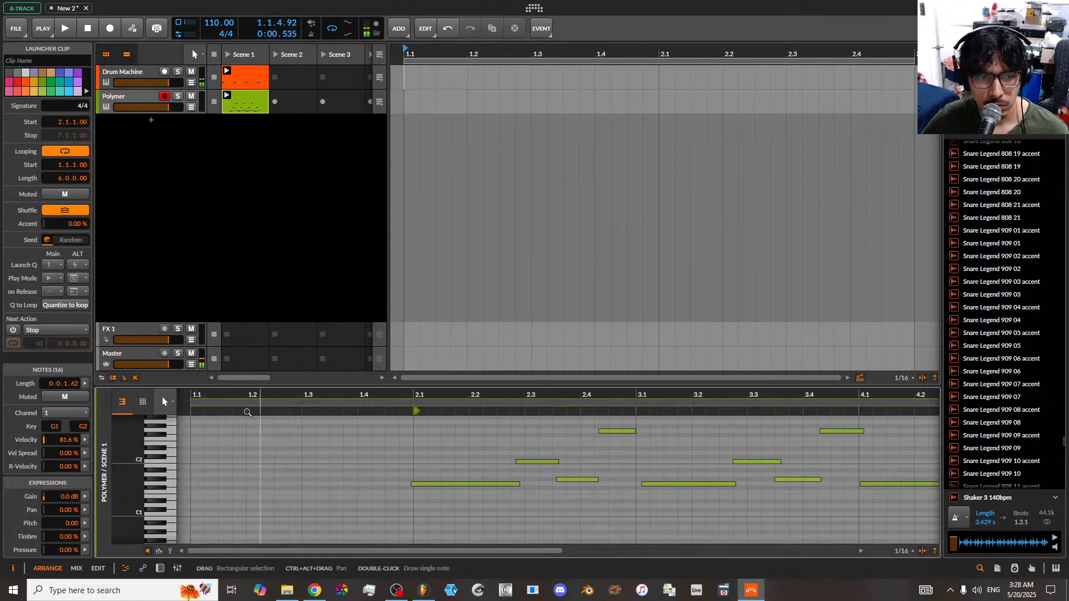
left_click_drag(191, 401, 413, 399)
key("space")
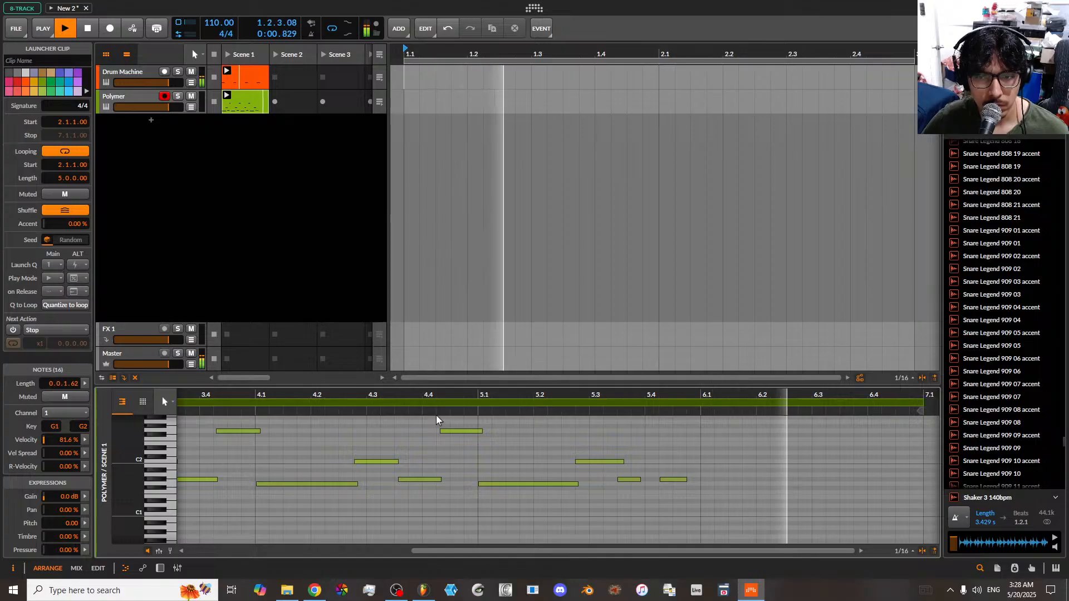
- Move the Polymer clip's loop end to 6.1 for a four-bar loop and resume playback
key("space")
left_click_drag(922, 402, 706, 402)
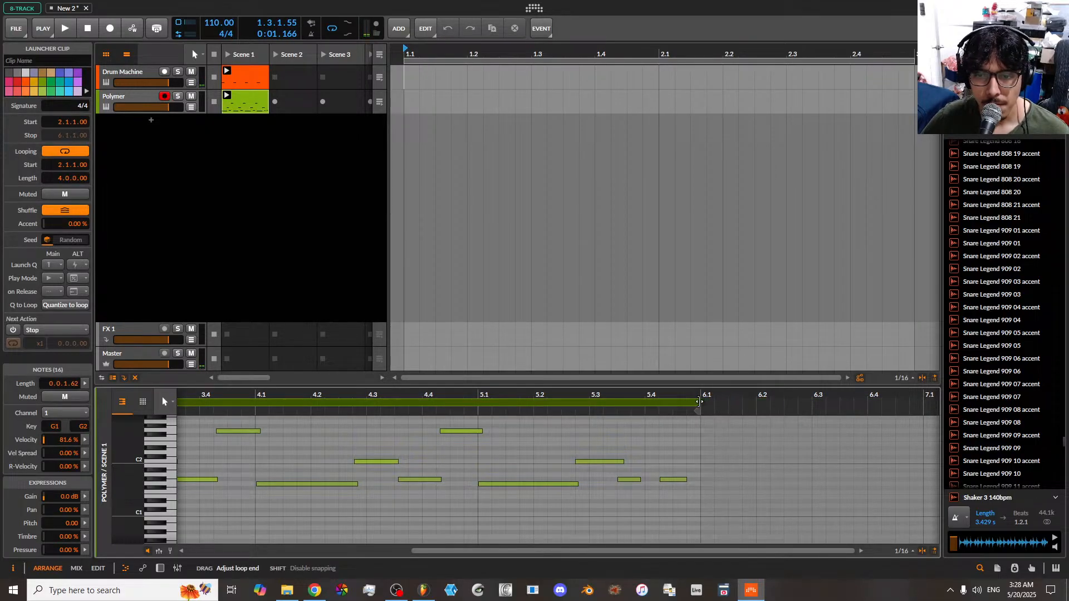
key("space")
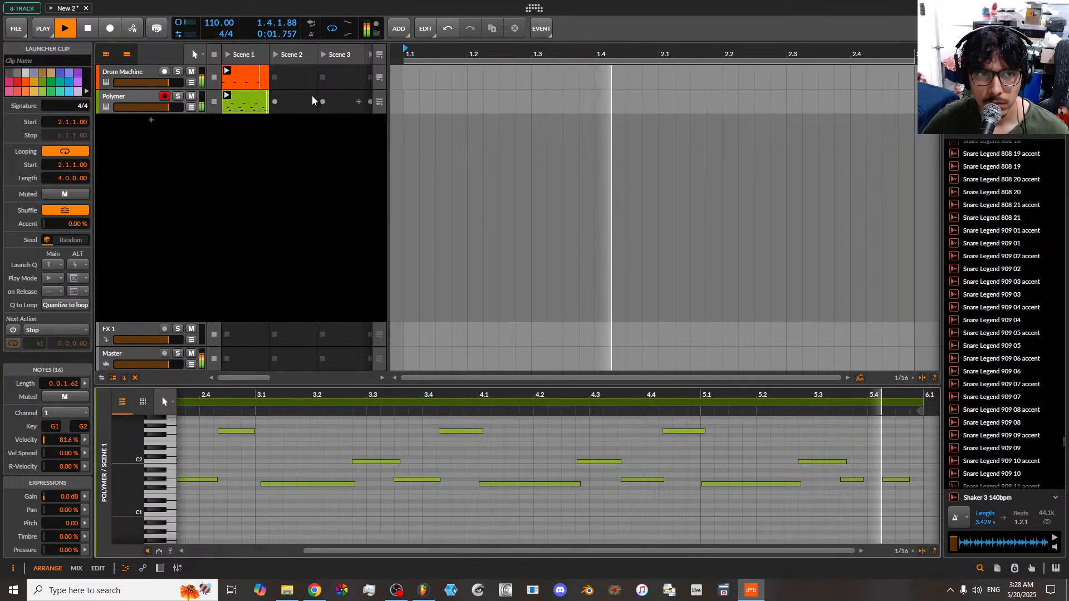
- Stop playback and launch Scene 1 to play the drum and Polymer clips together from the start
key("space")
left_click(64, 28)
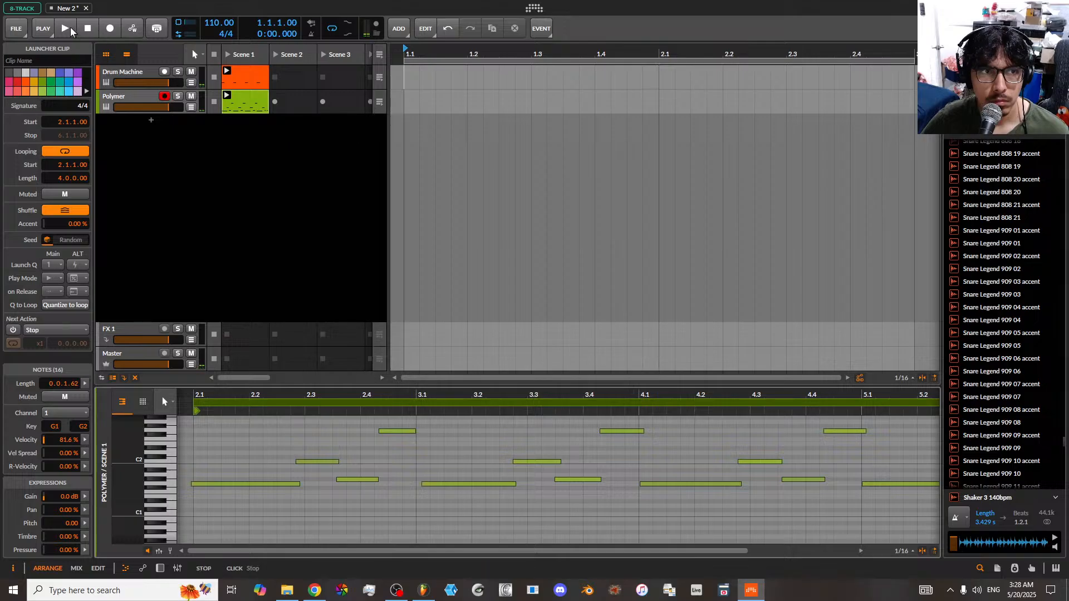
left_click(227, 54)
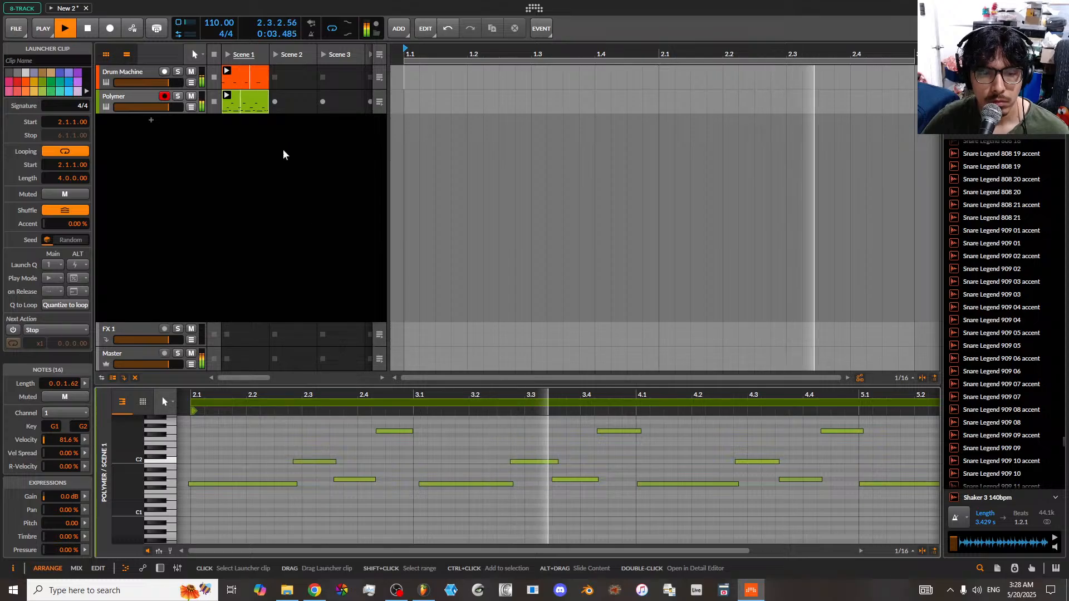
- Move the first G1 note of the Polymer clip to start exactly at 2.1.1.00 and play the result
left_click_drag(350, 551, 396, 562)
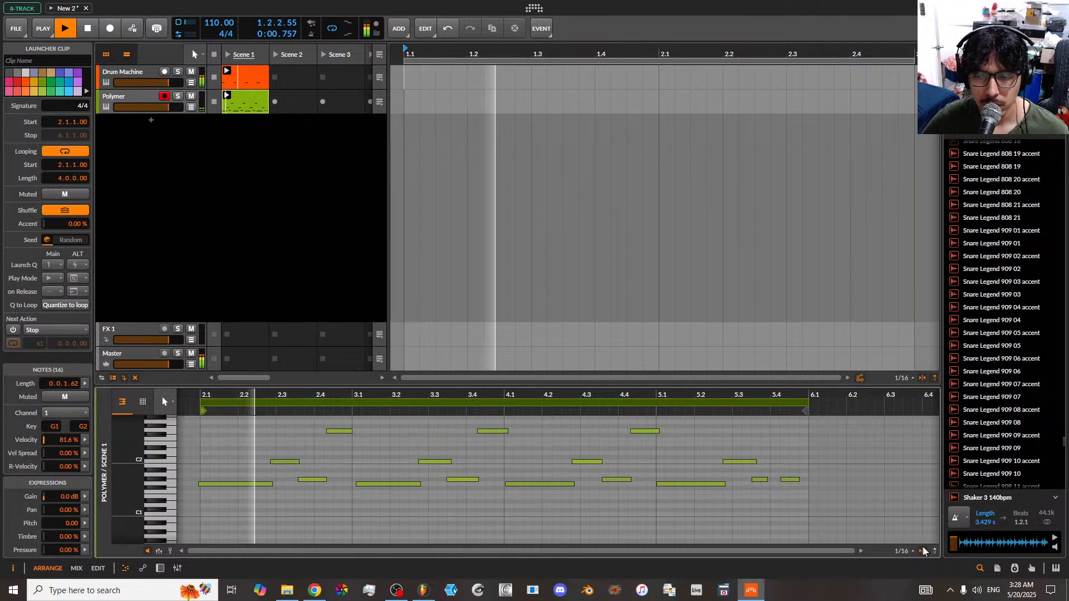
key("space")
key("space")
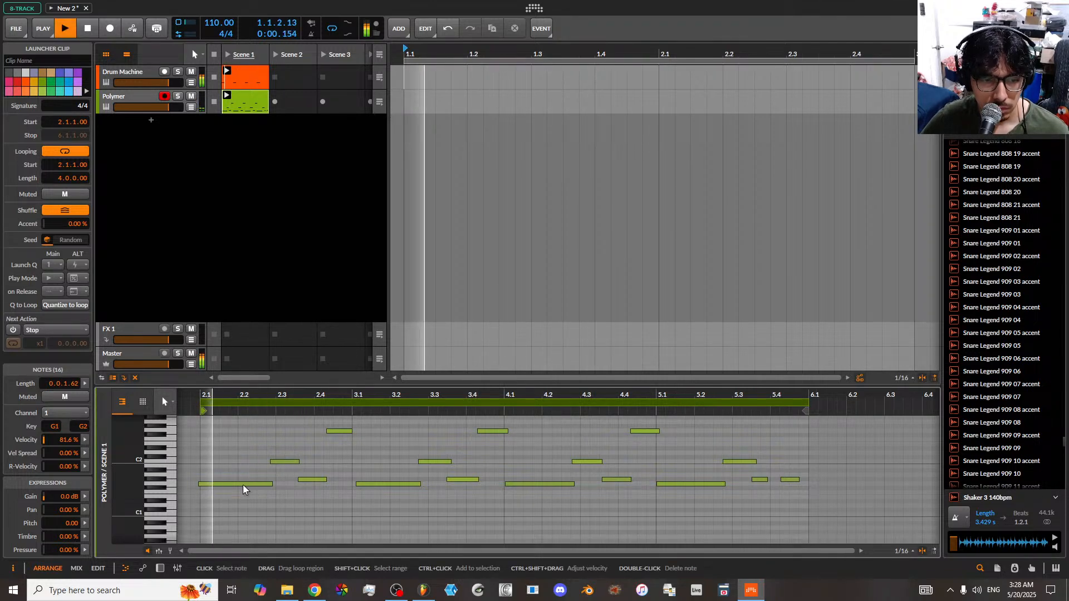
key("space")
left_click(236, 485)
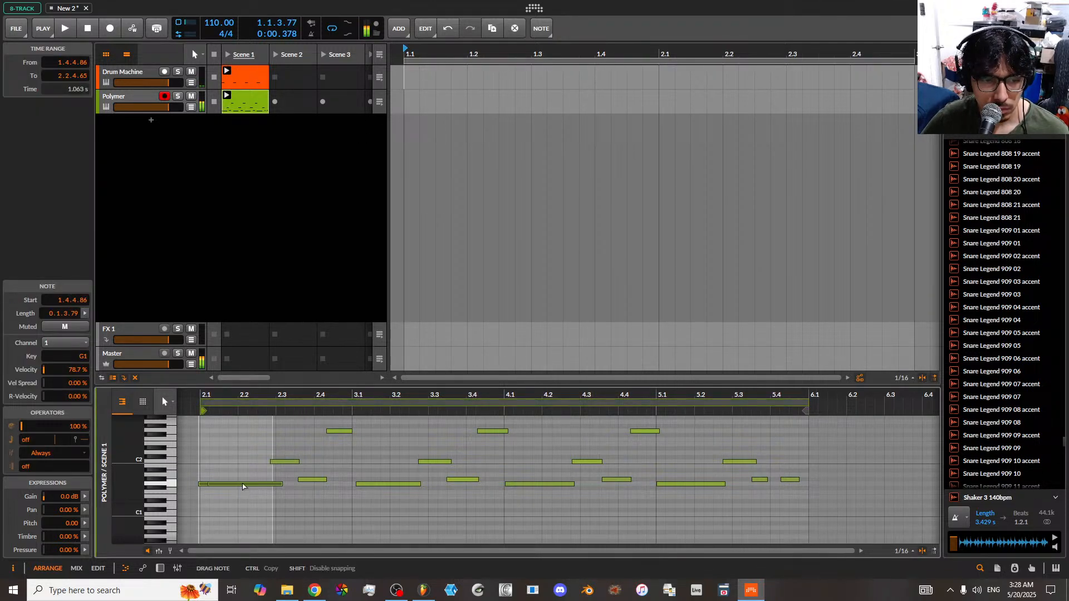
key("space")
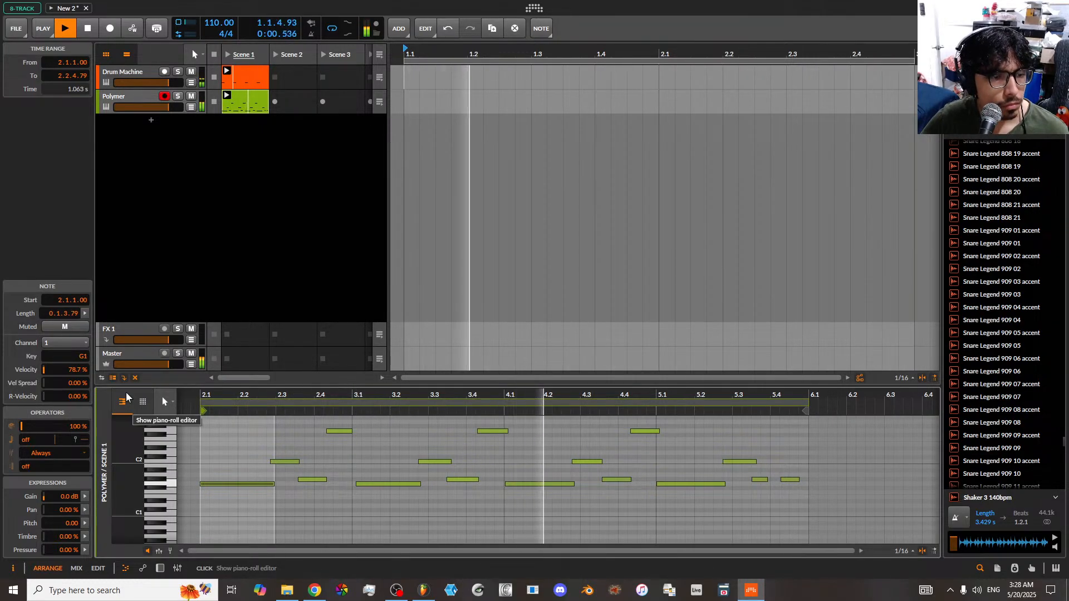
- Select all the notes in the Polymer clip and check the note length options
left_click_drag(217, 428, 847, 529)
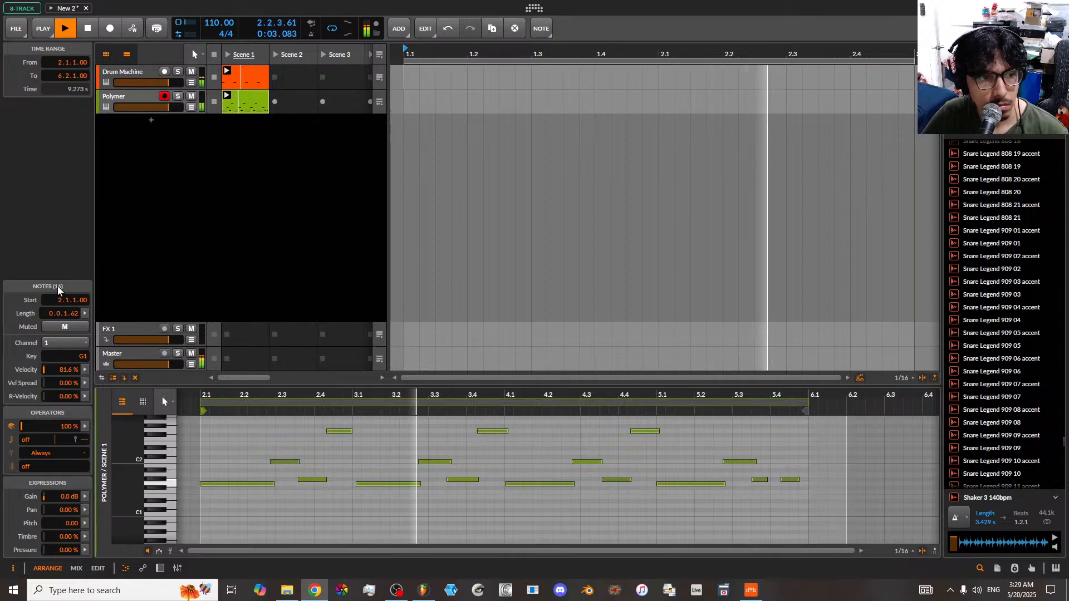
left_click(84, 314)
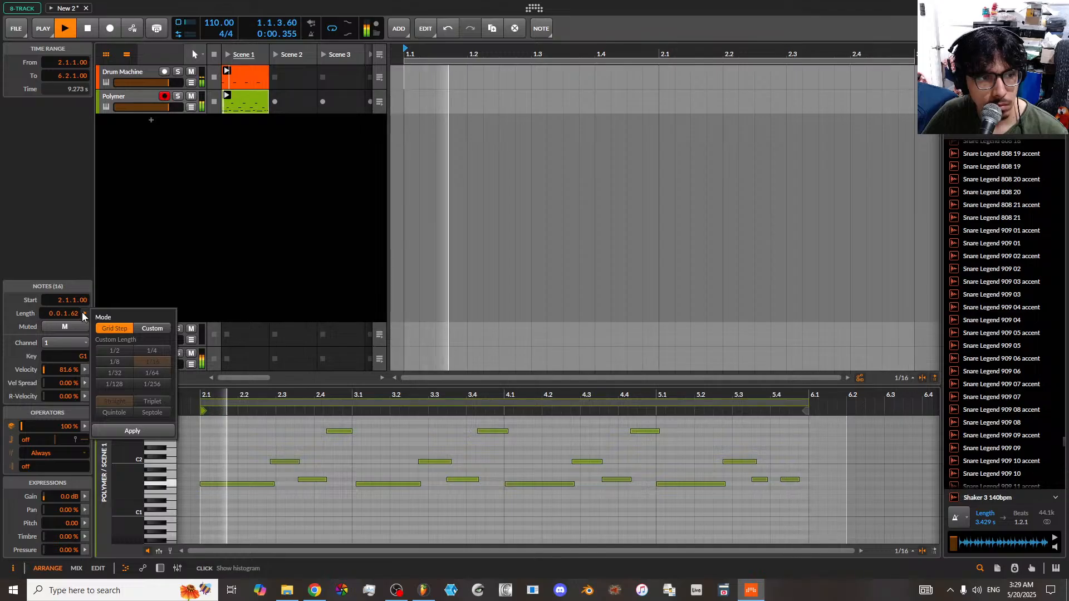
left_click(80, 329)
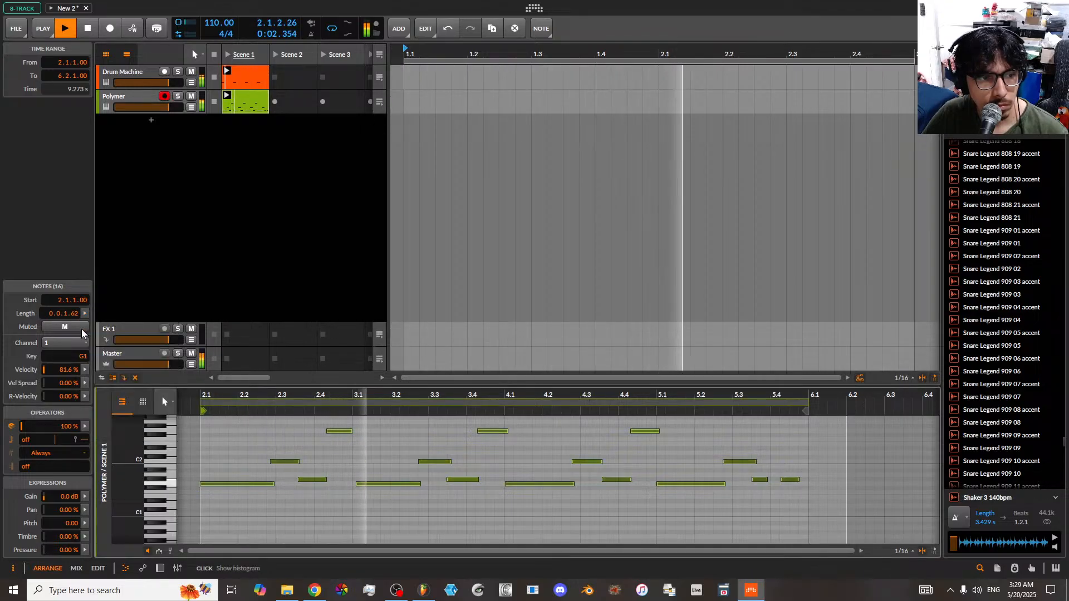
left_click(80, 329)
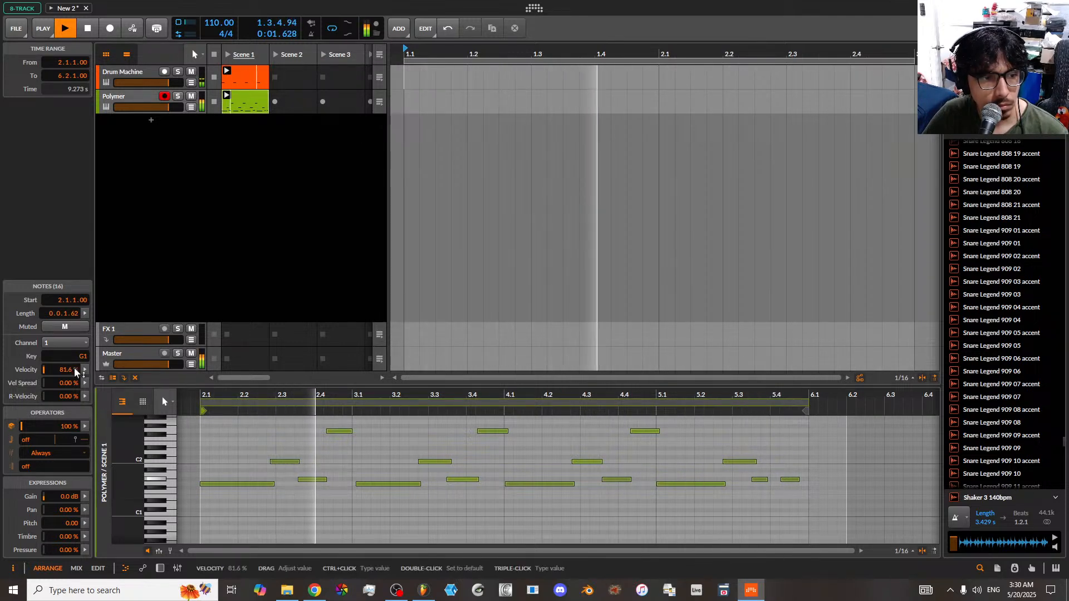
left_click_drag(78, 358, 78, 361)
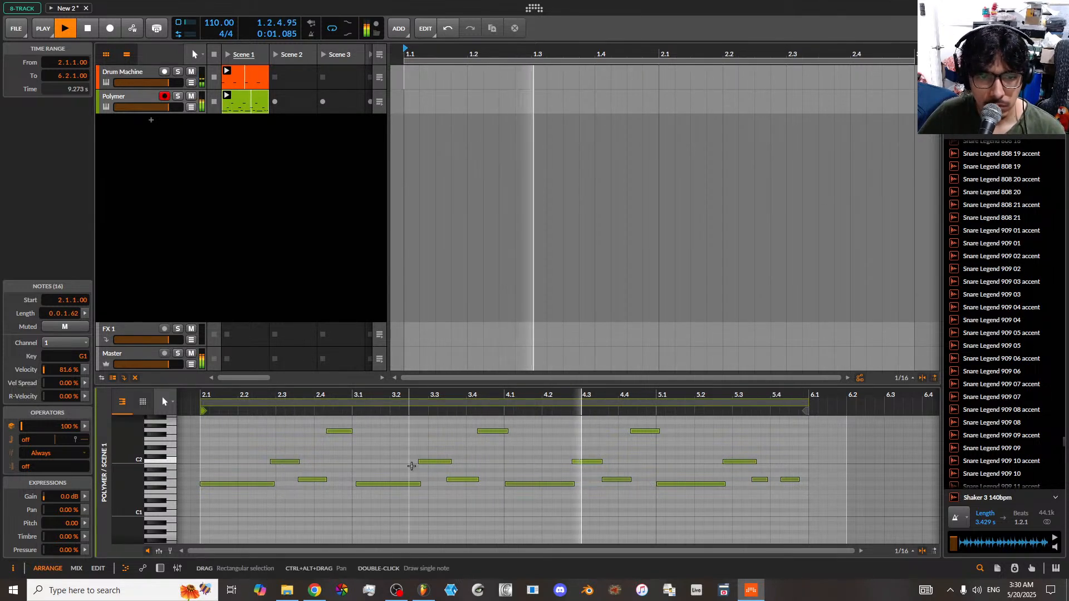
- Try quantizing the selected Polymer notes with the existing quantize settings and undo it
right_click(400, 488)
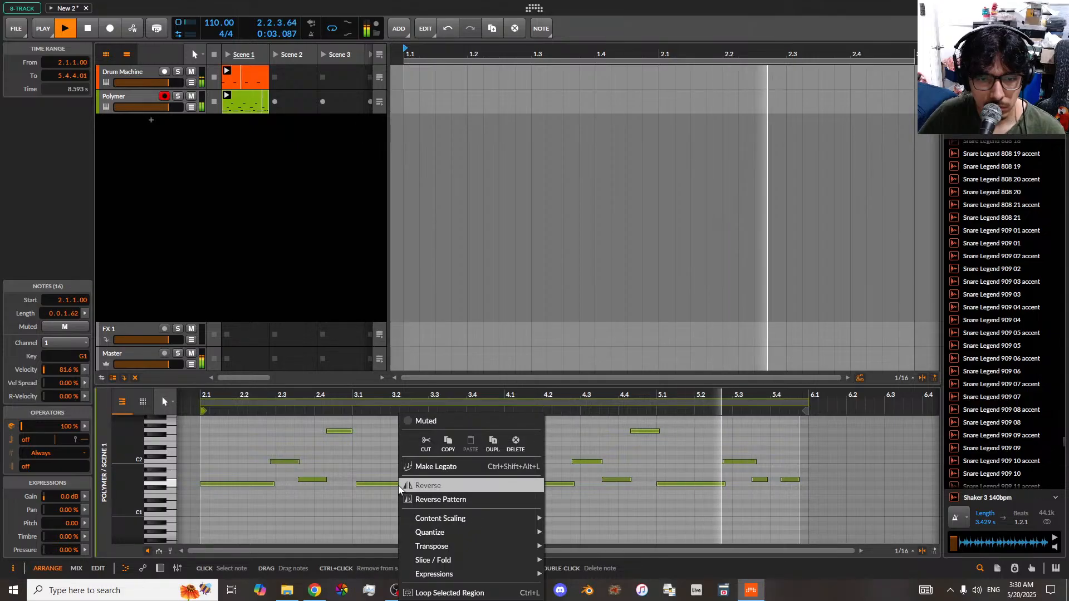
mouse_move(534, 532)
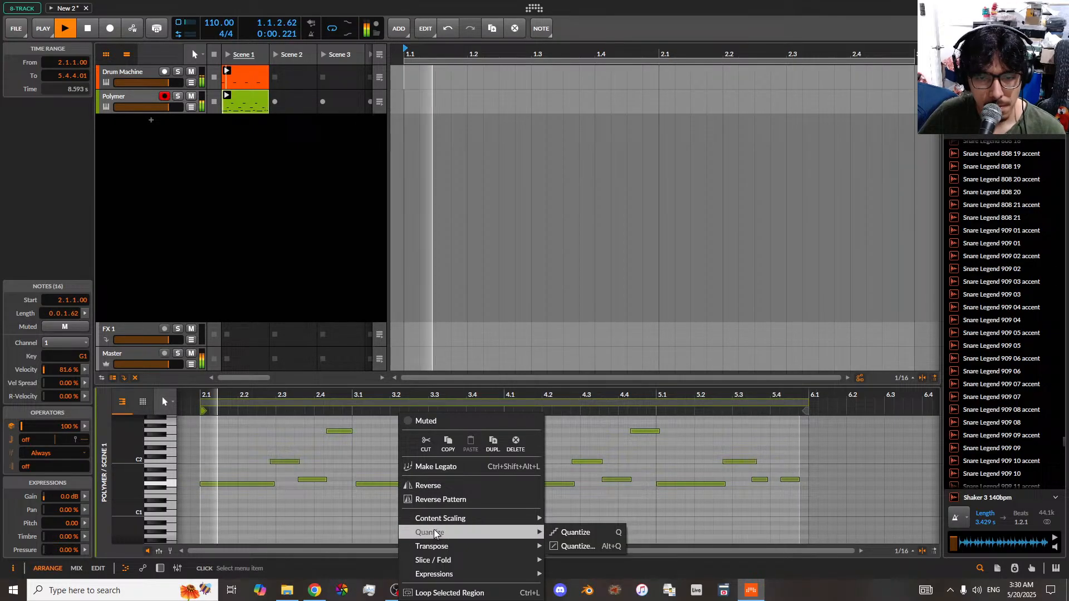
left_click(595, 533)
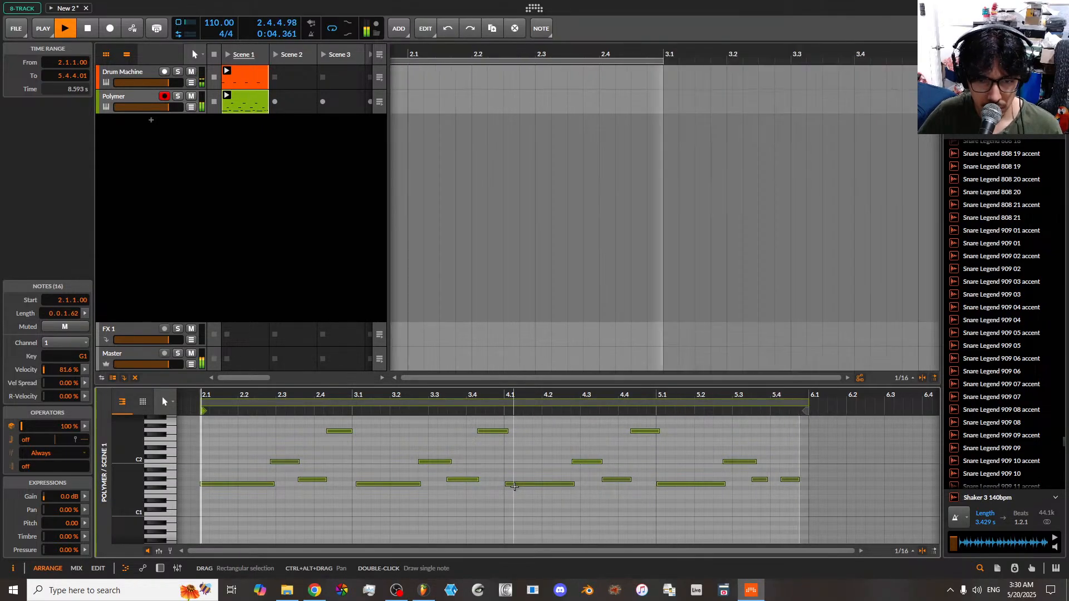
key("ctrl+z")
- Quantize the selected Polymer notes to a custom straight 1/16 grid with Humanize at 28.0 % and Start Amount at 62.0 %
right_click(516, 488)
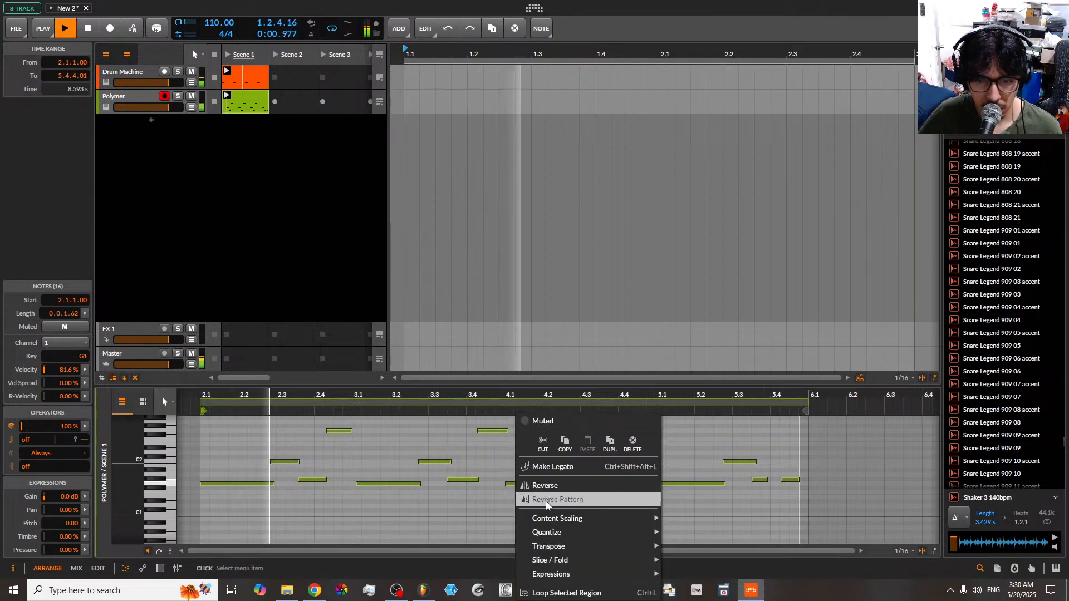
mouse_move(650, 536)
left_click(689, 543)
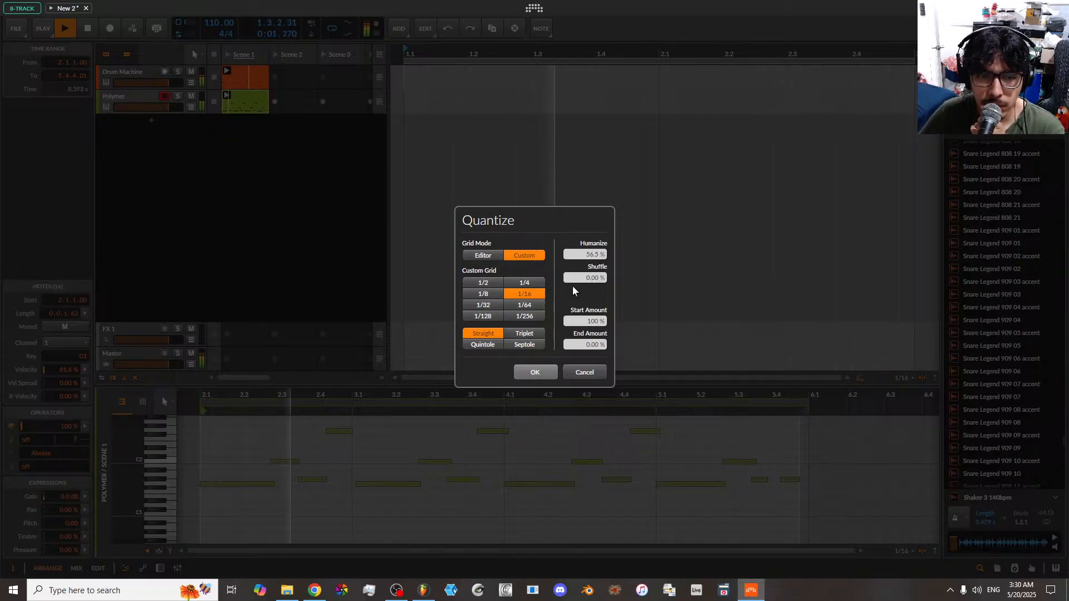
left_click(491, 281)
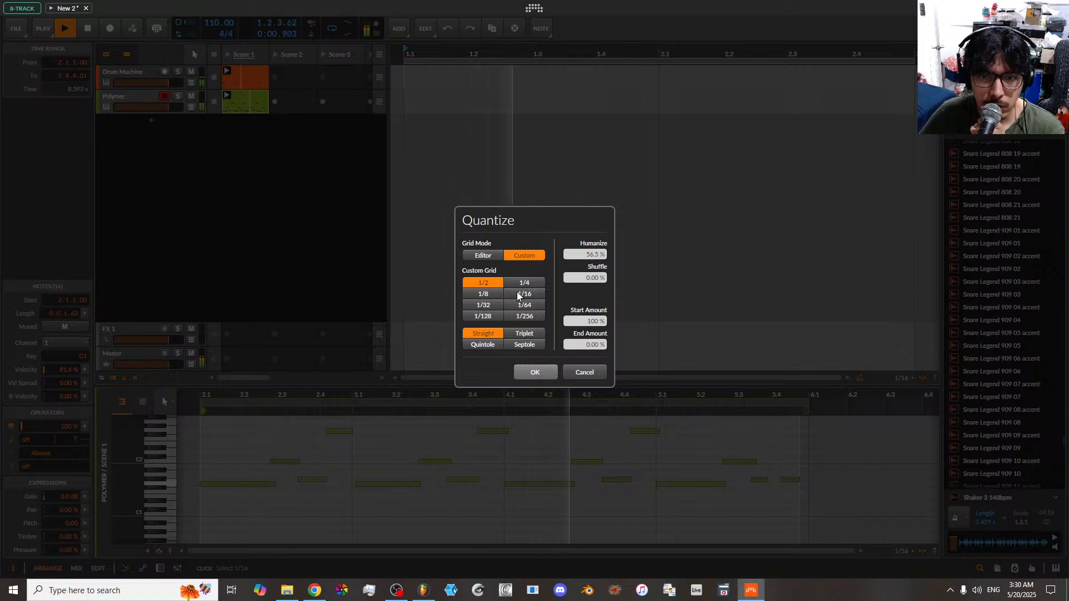
left_click(517, 294)
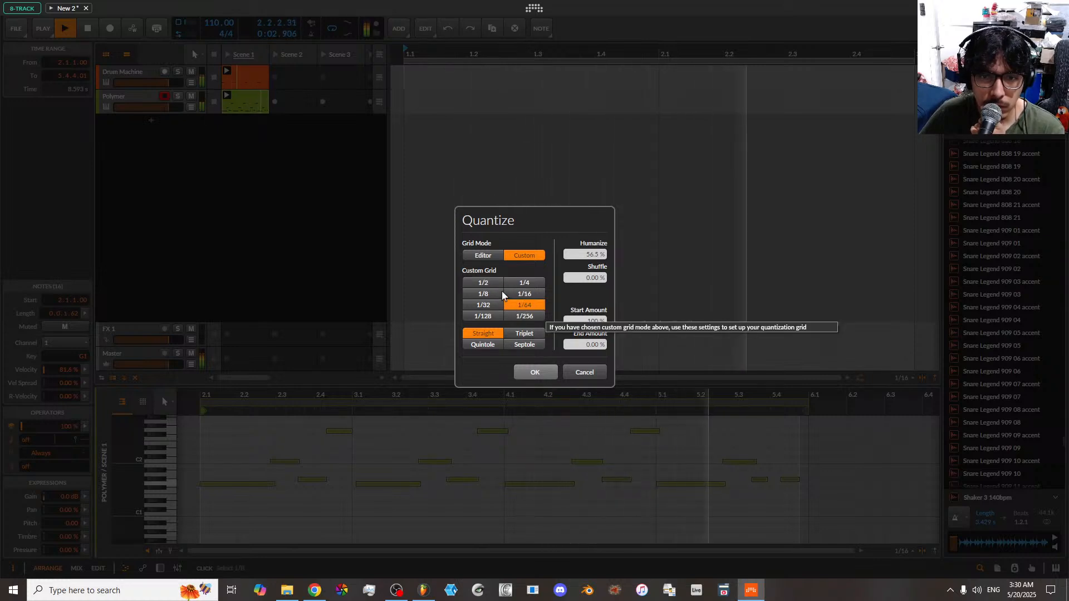
left_click(515, 294)
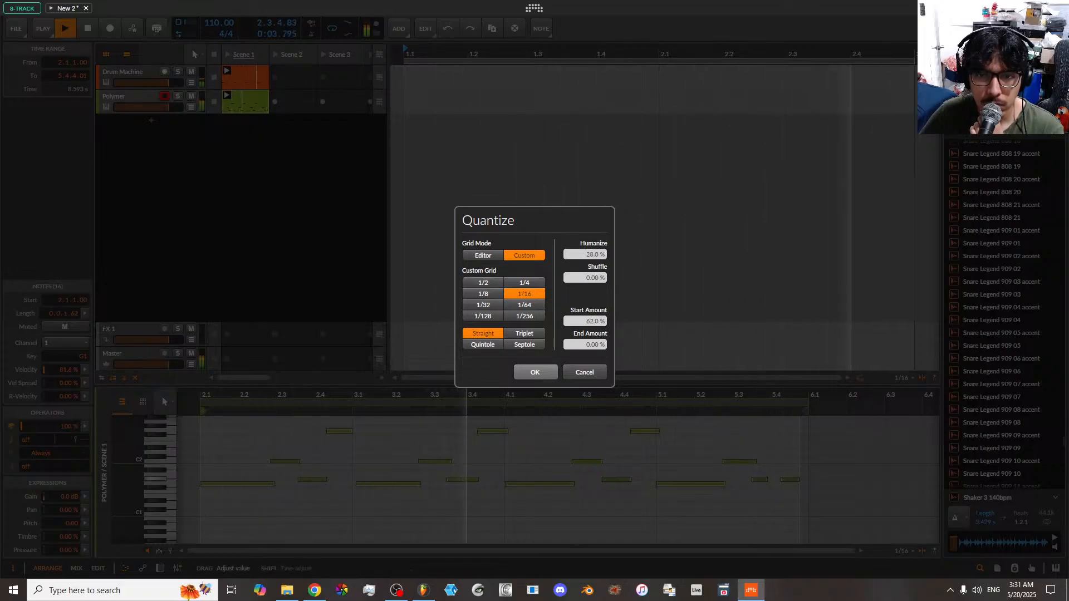
left_click(539, 372)
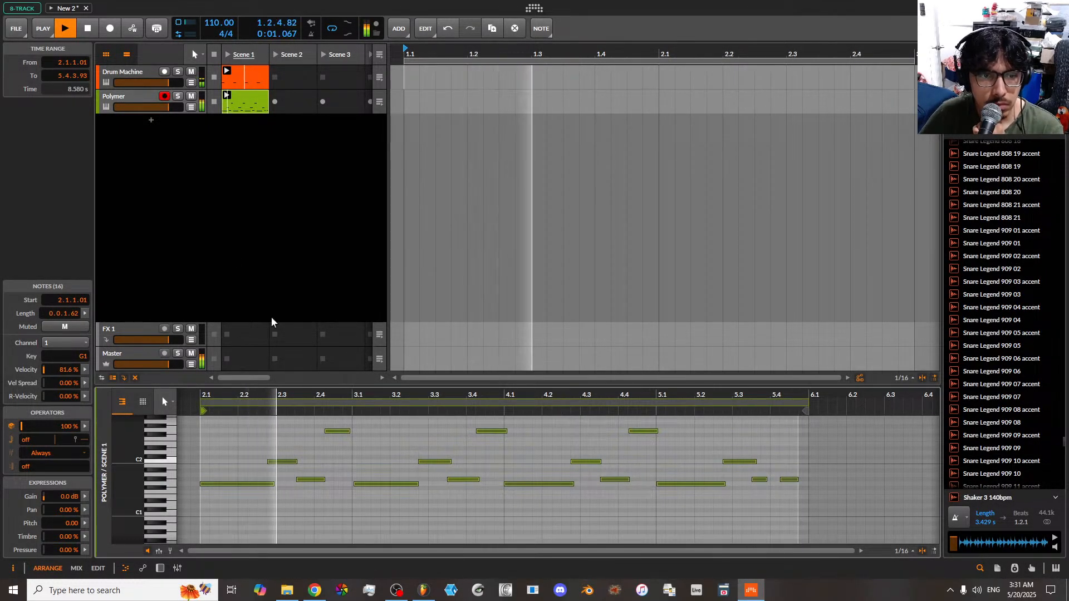
- Show the Polymer synth's devices, adjust the filter's cutoff modulation amount and set the resonance to 18.6 %
left_click(144, 105)
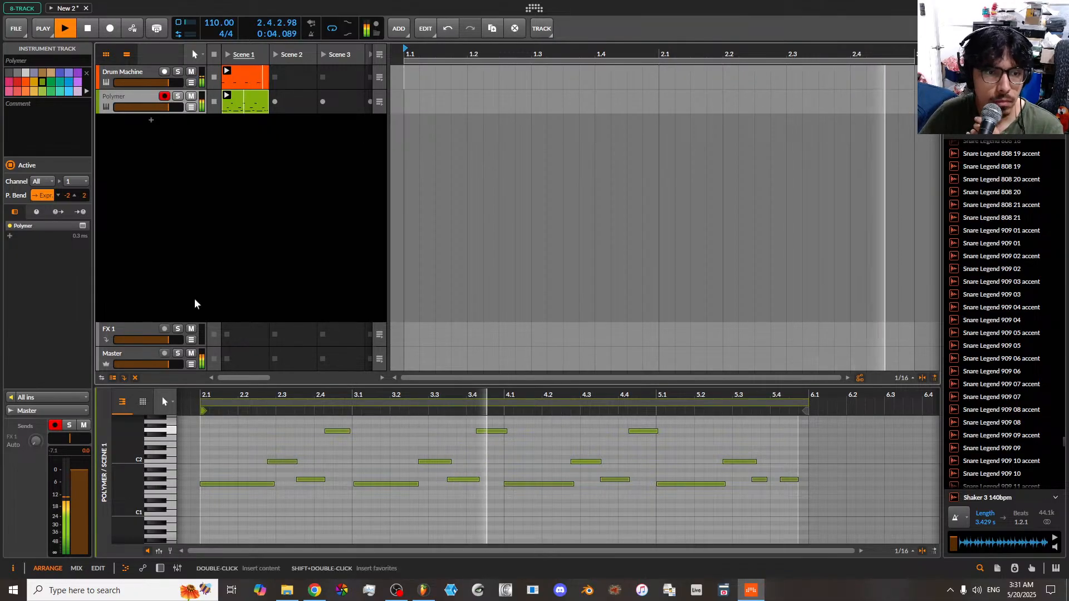
double_click(148, 101)
mouse_move(344, 488)
left_mouse_down()
mouse_move(360, 485)
mouse_move(343, 492)
left_mouse_up()
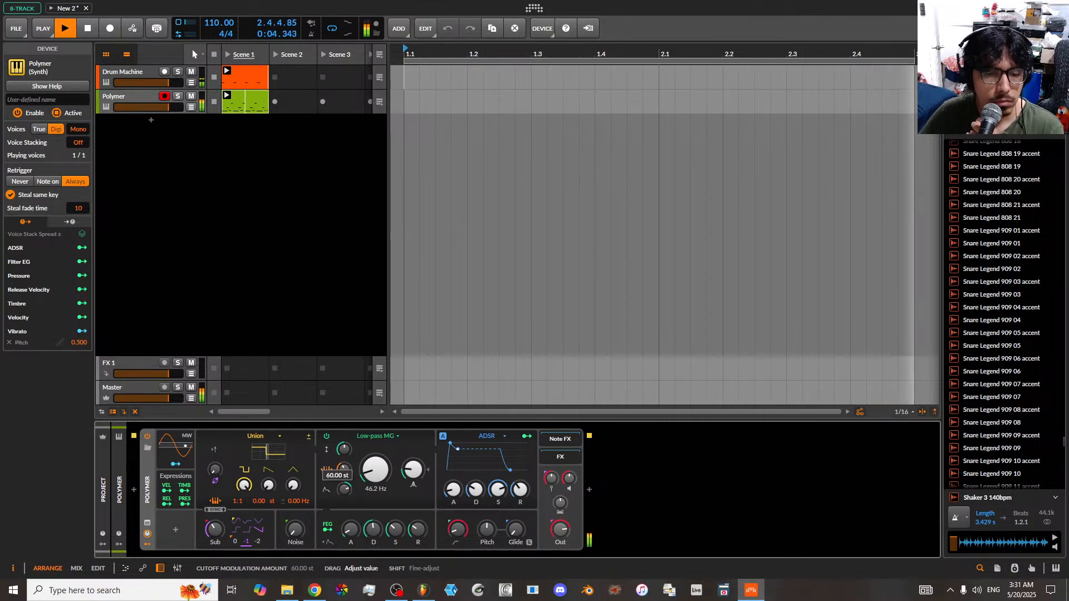
left_click_drag(344, 489, 343, 487)
left_click_drag(411, 472, 411, 475)
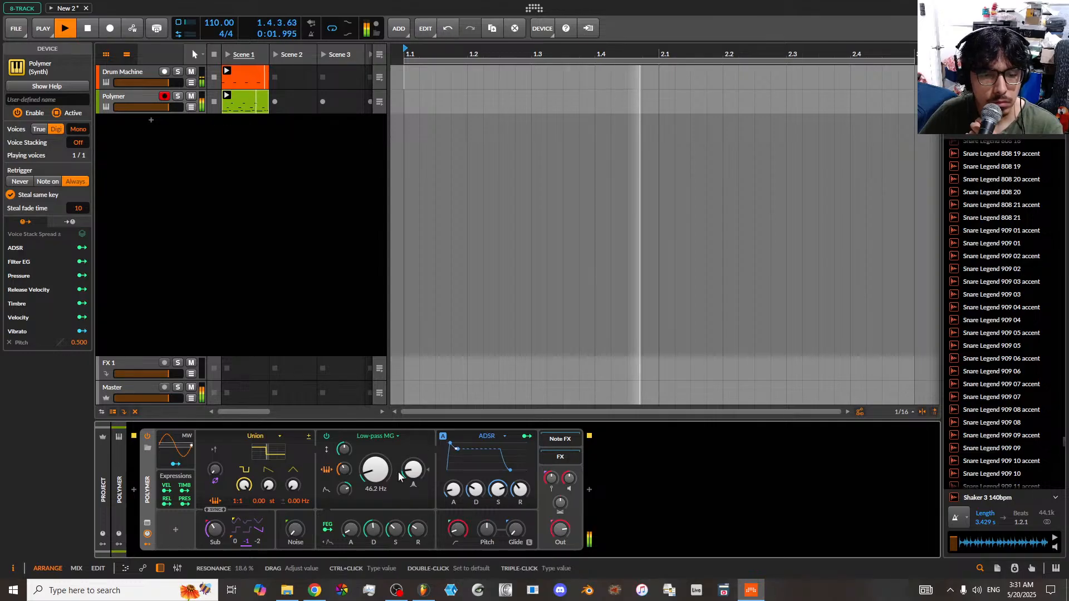
- Lower the sustain and shorten the decay of Polymer's ADSR envelope, and set the low-pass filter cutoff to 60.0 Hz
left_click_drag(497, 489, 476, 483)
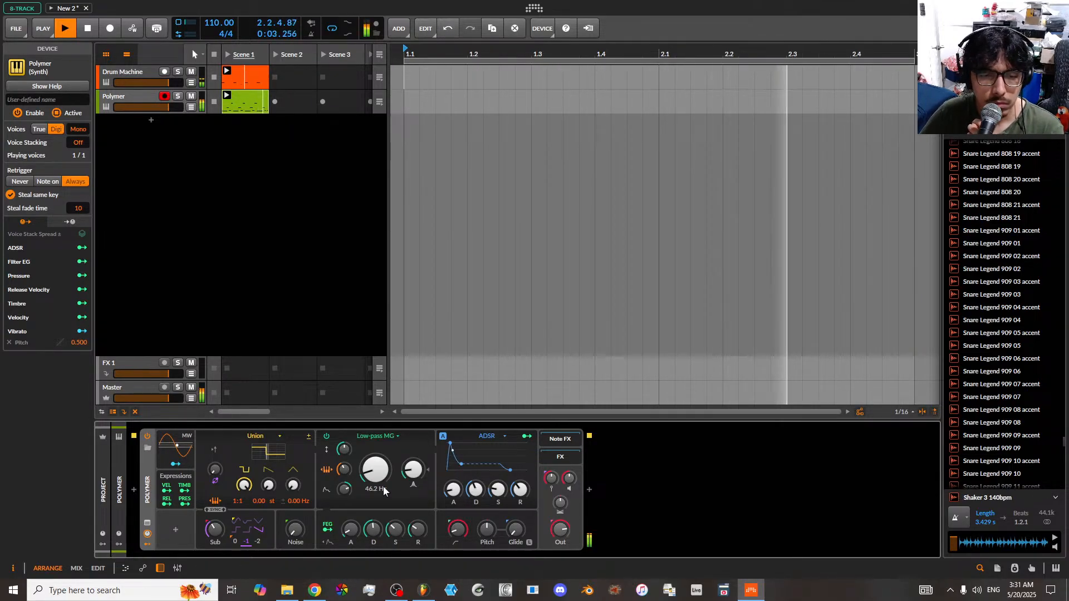
left_click_drag(359, 479, 359, 475)
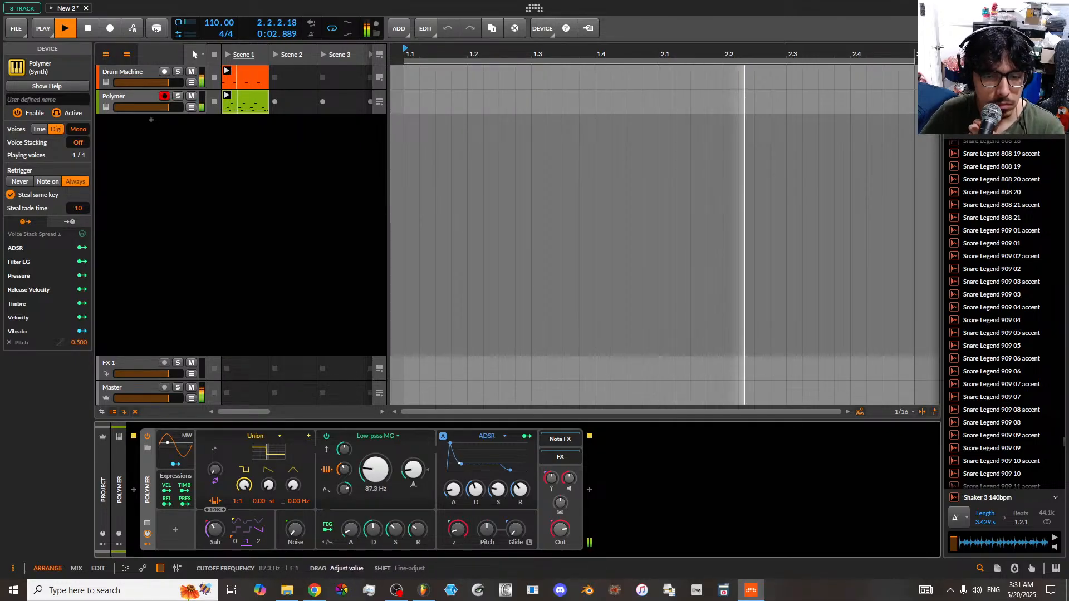
left_click_drag(373, 475, 374, 478)
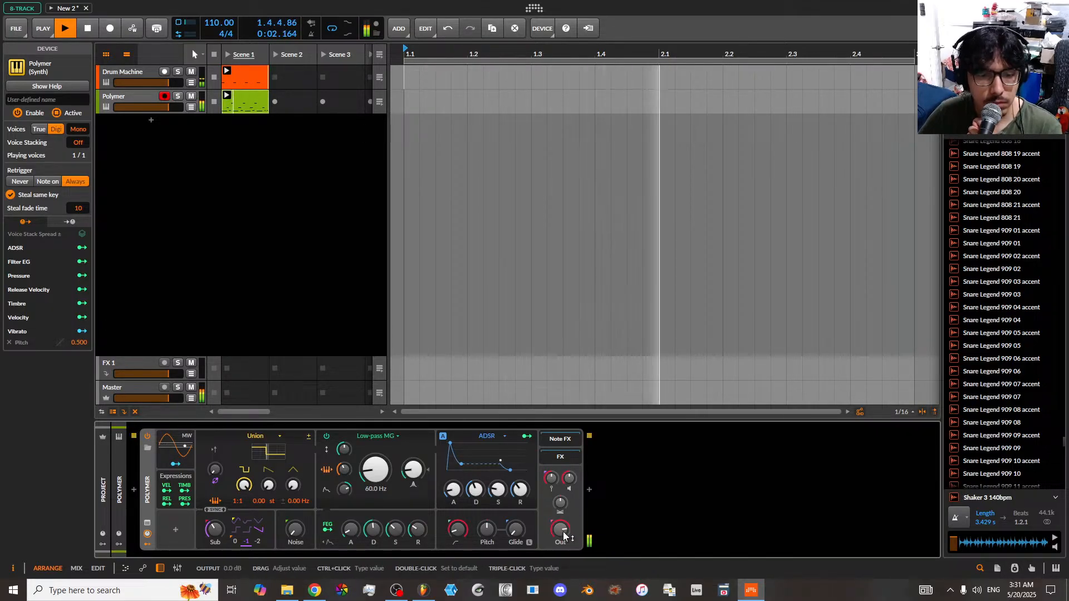
- Raise Polymer's Sub oscillator mix to about 70 % and try blending the triangle wave into the Union oscillator
left_click_drag(215, 529, 218, 541)
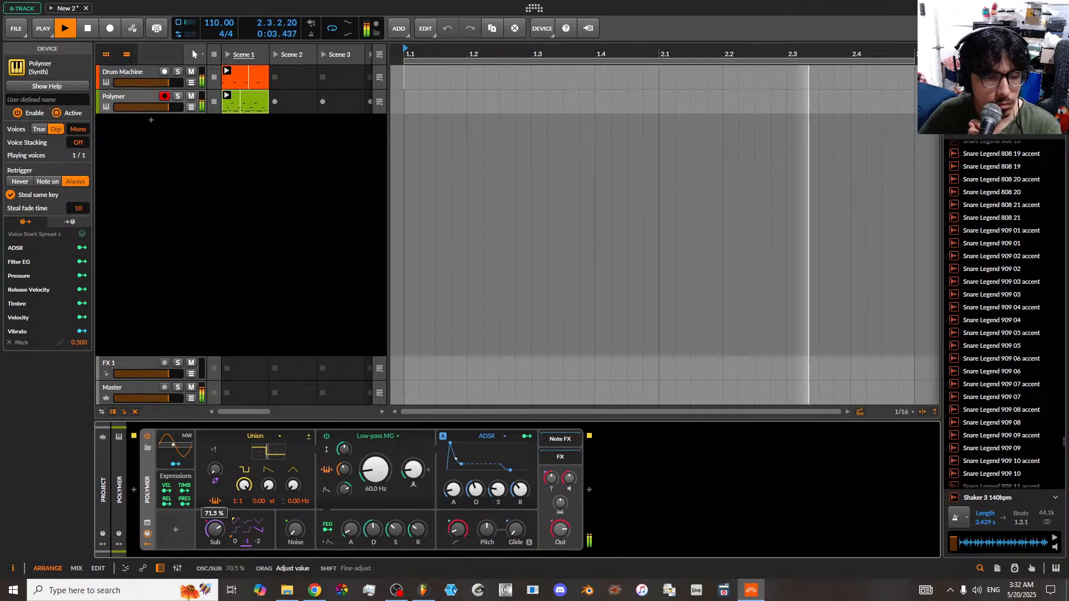
left_click_drag(218, 541, 218, 543)
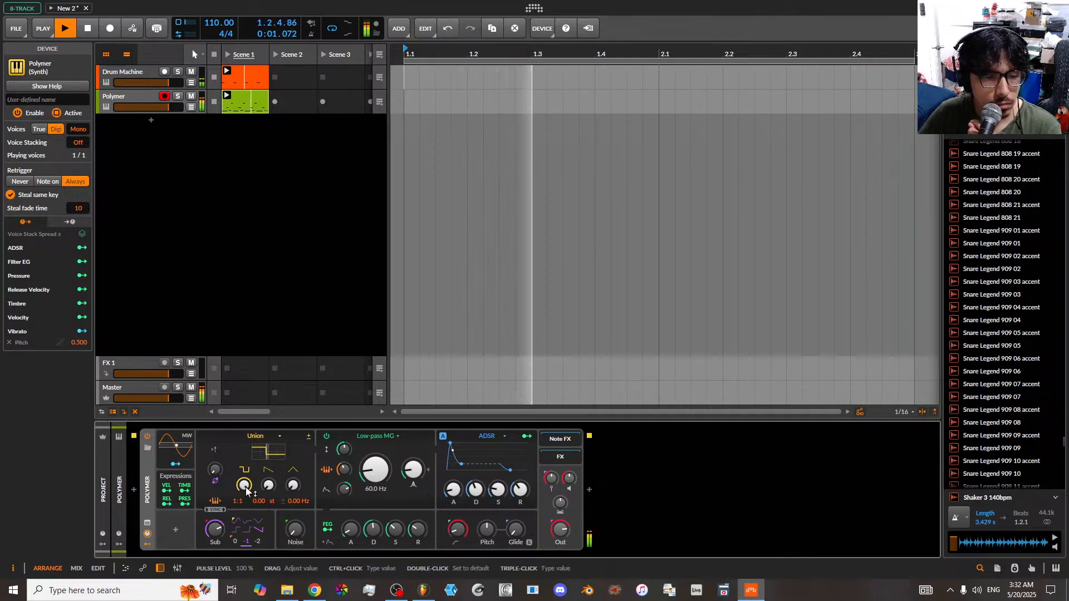
left_click_drag(251, 486, 293, 485)
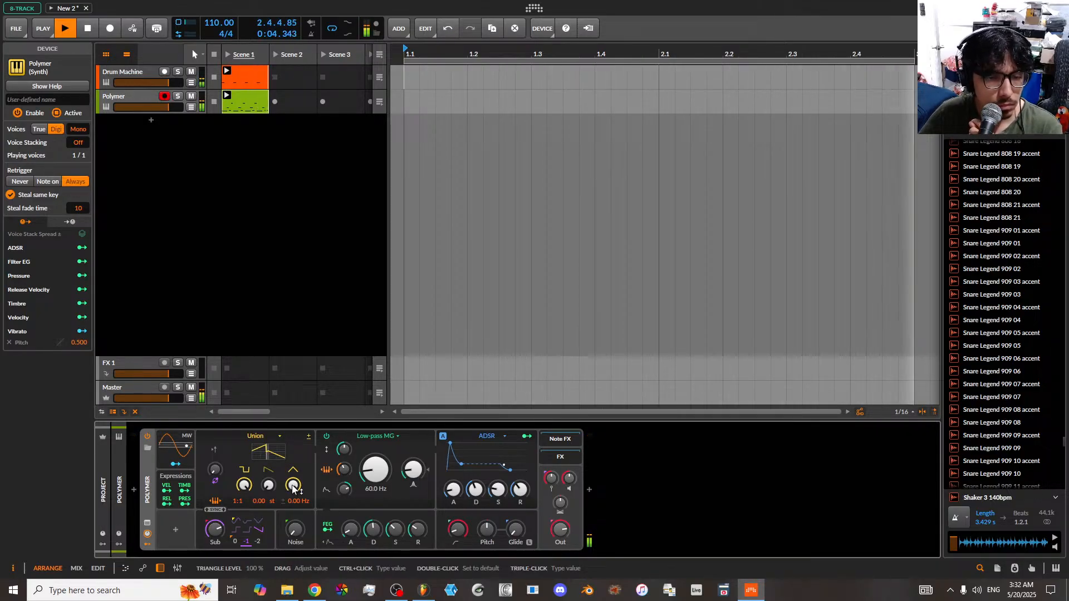
left_click_drag(292, 486, 293, 488)
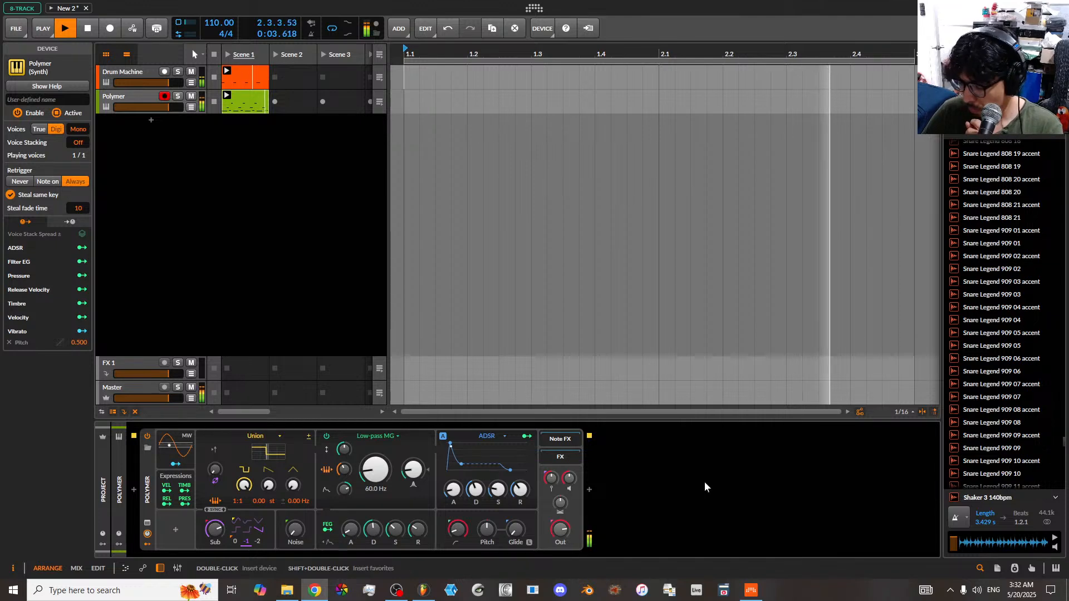
- Open the Drum Machine clip for editing and add sixteenth-long v8 Clap notes at 1.2.1 and 1.4.1
left_click(145, 73)
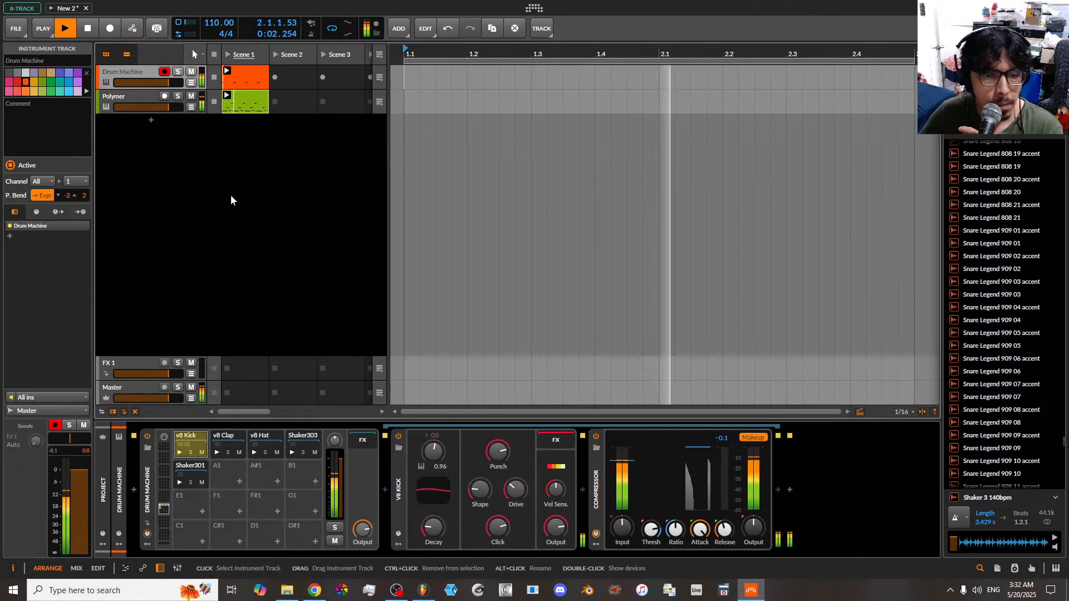
left_click(234, 440)
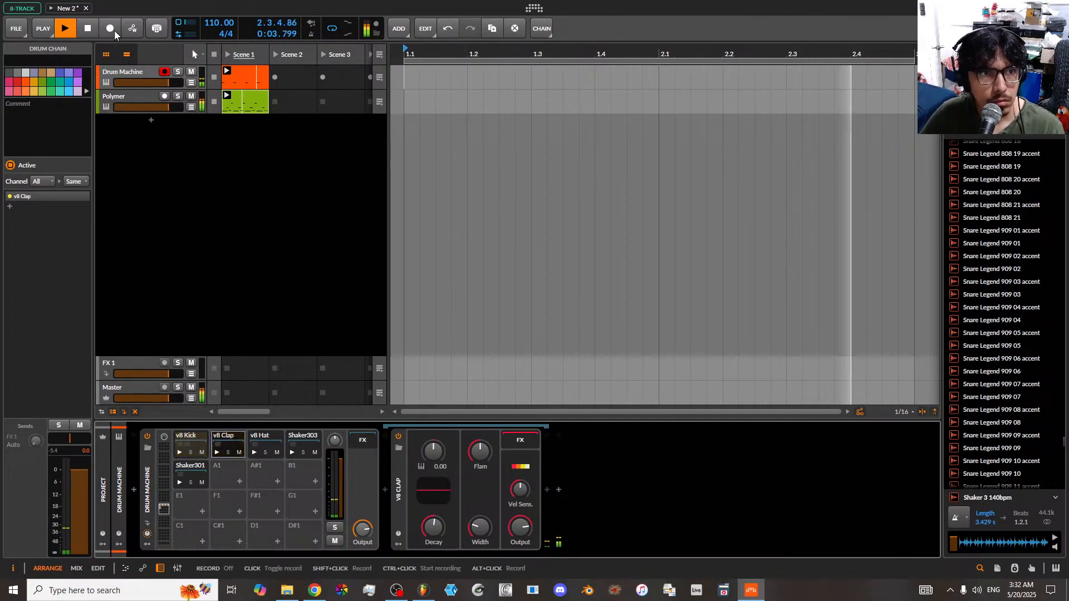
double_click(246, 75)
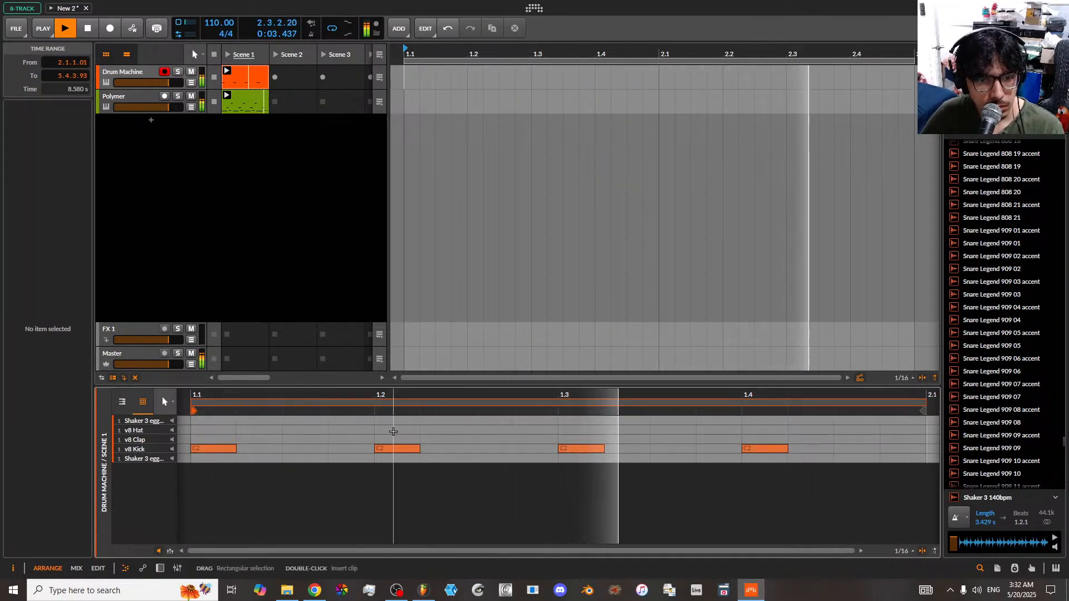
double_click(384, 439)
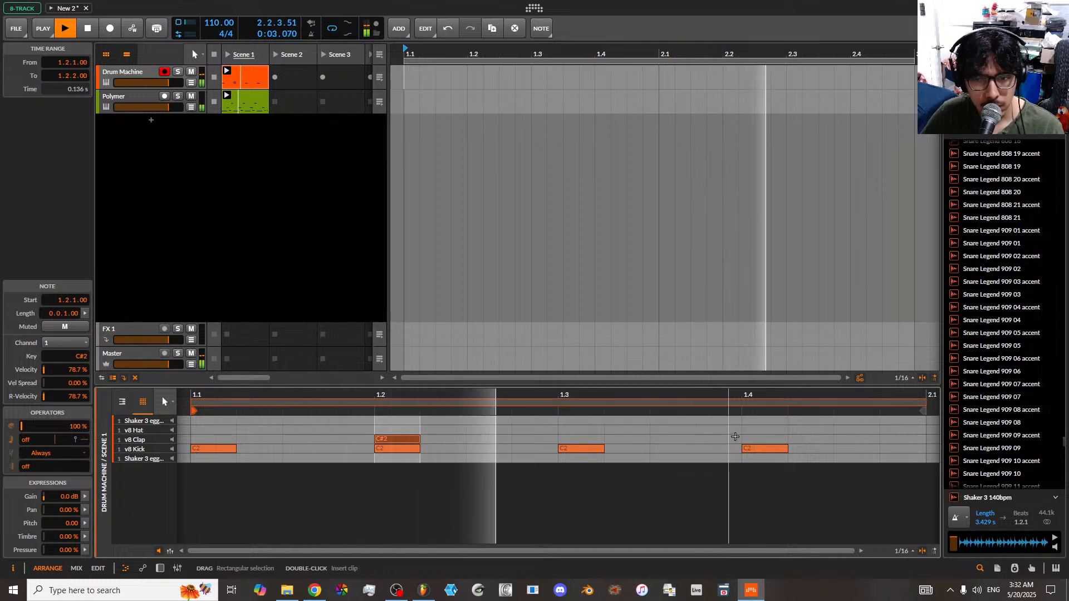
left_click(744, 434)
double_click(745, 437)
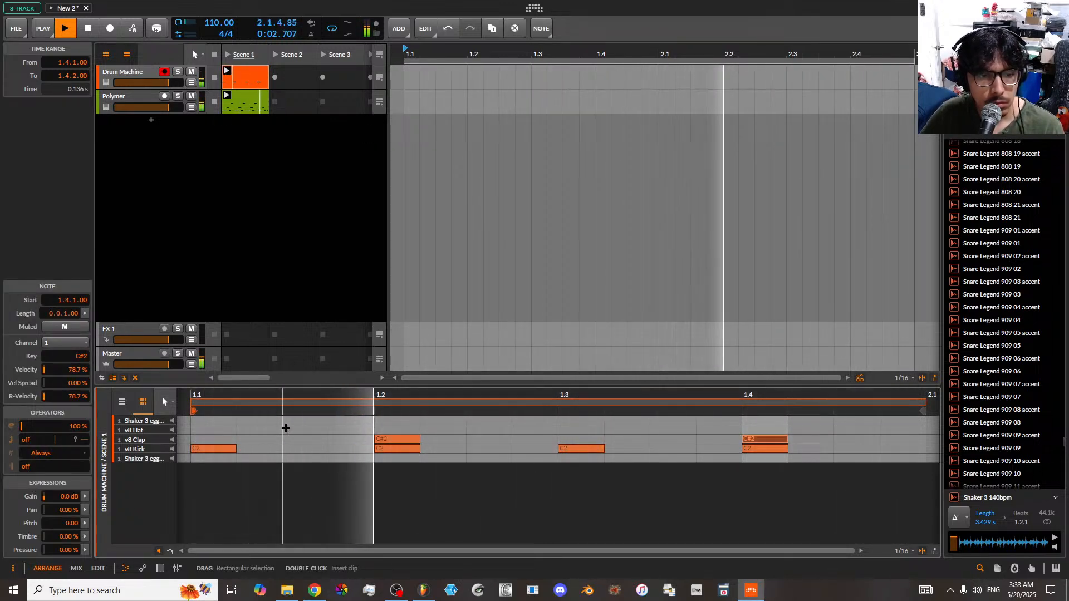
- Add off-beat v8 Hat notes at 1.1.3, 1.2.3, 1.3.3 and 1.4.3 in the drum clip
double_click(287, 431)
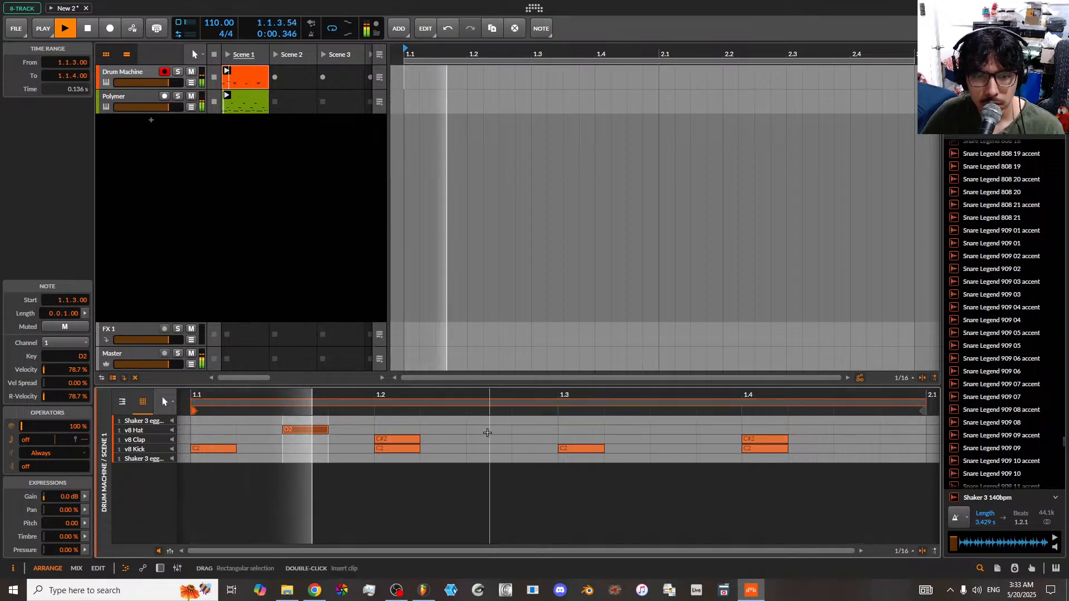
double_click(477, 432)
double_click(659, 432)
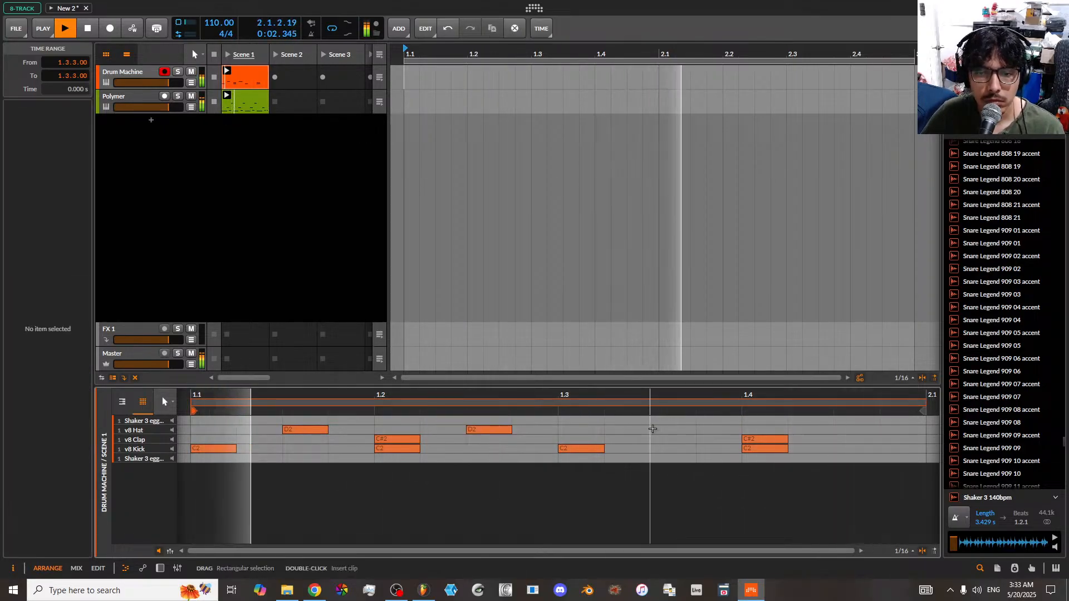
double_click(842, 432)
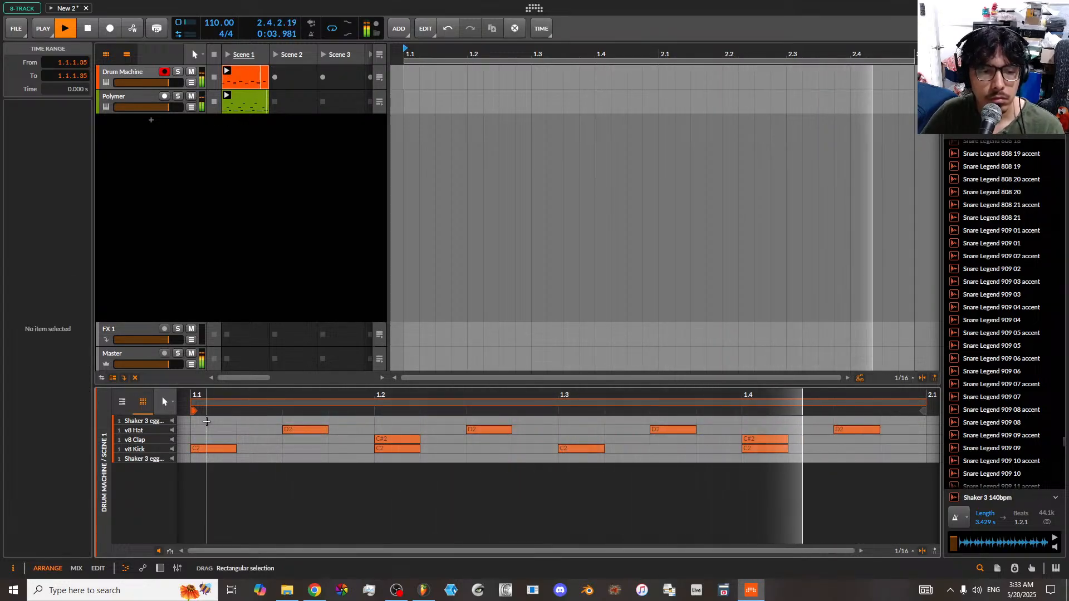
- Fill the upper shaker lane (D#2) with notes on every sixteenth from 1.1.1 to 1.4.4, duplicating the first five notes
double_click(207, 421)
double_click(259, 421)
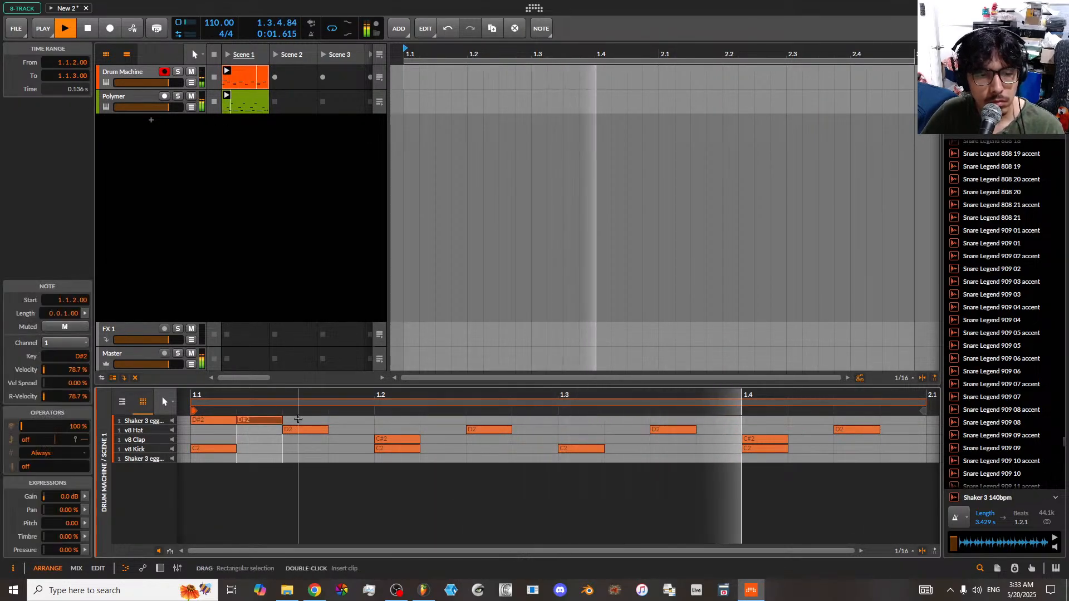
double_click(326, 420)
double_click(365, 420)
double_click(396, 421)
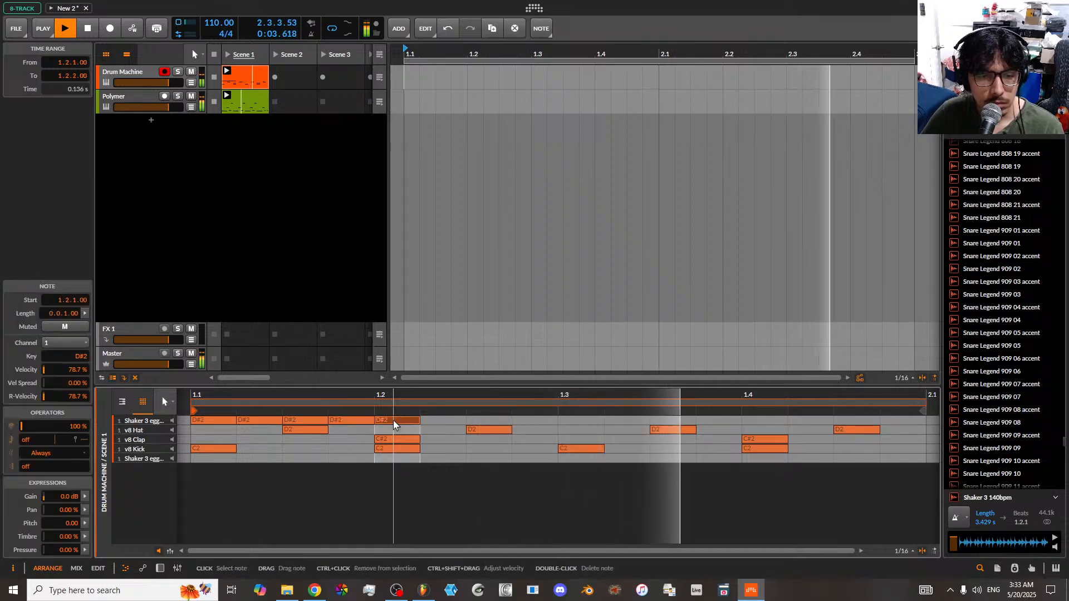
mouse_move(432, 424)
left_mouse_down()
mouse_move(218, 421)
mouse_move(448, 425)
left_mouse_up()
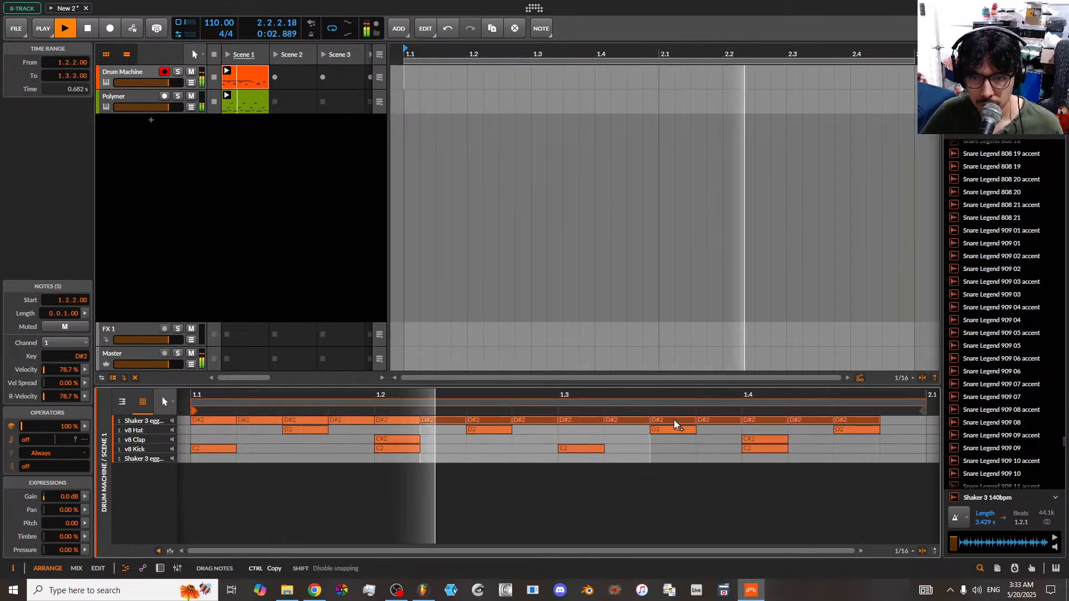
key("ctrl+d")
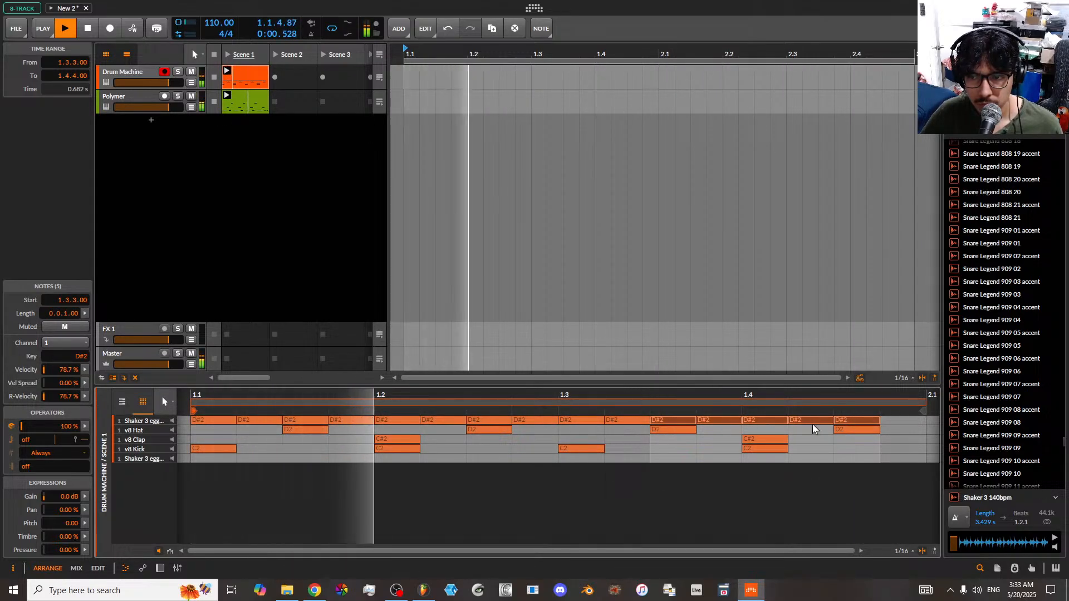
left_click(885, 419)
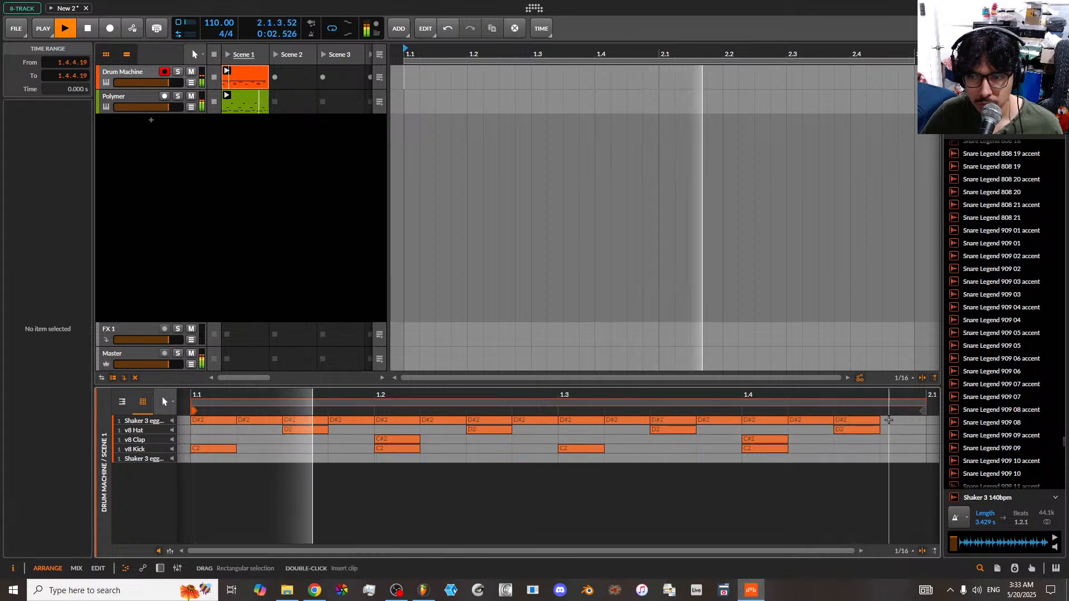
double_click(885, 419)
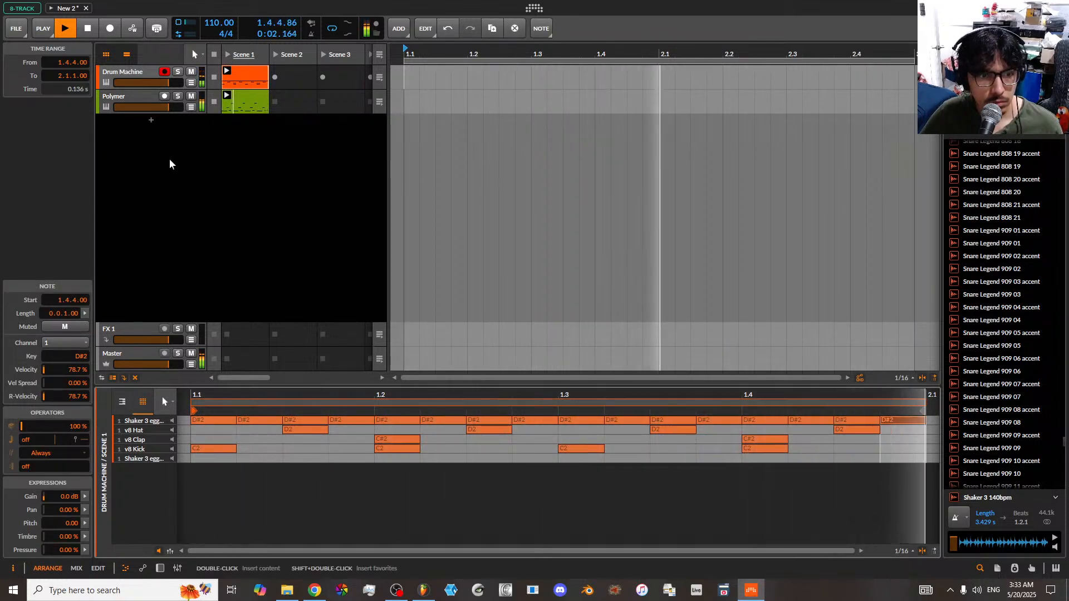
- Show the Shaker303 pad's Sampler and try different play position offsets, returning the offset to 0 %
left_click(138, 76)
double_click(138, 72)
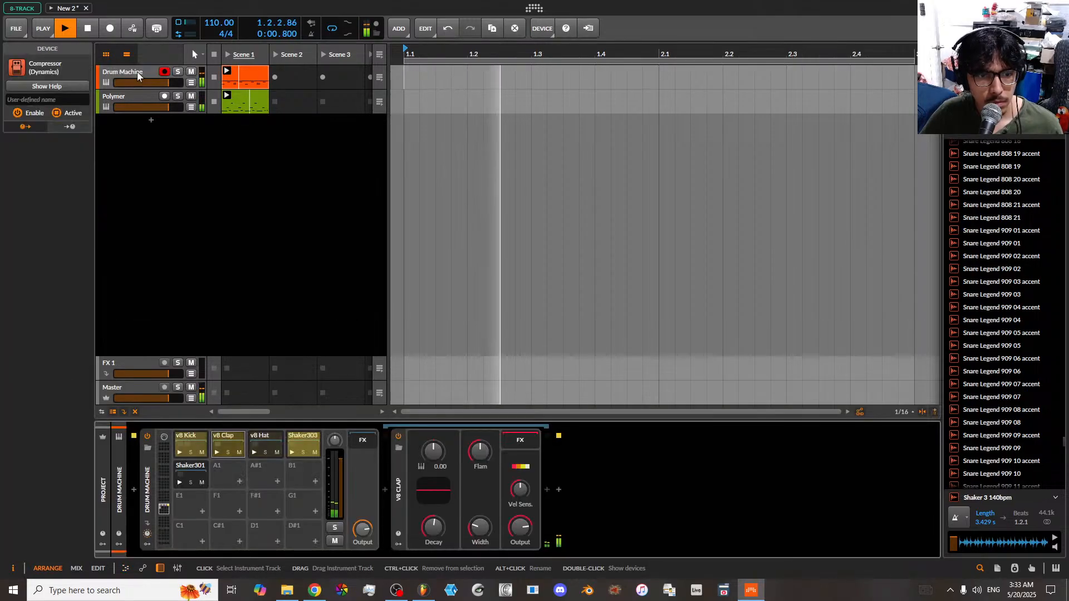
left_click(301, 438)
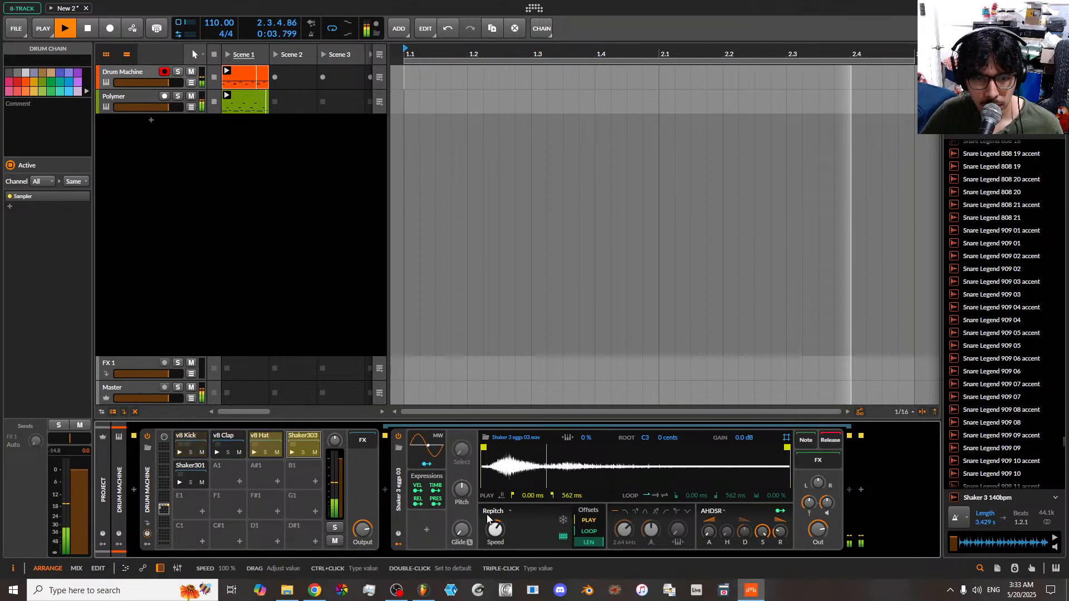
left_click(594, 519)
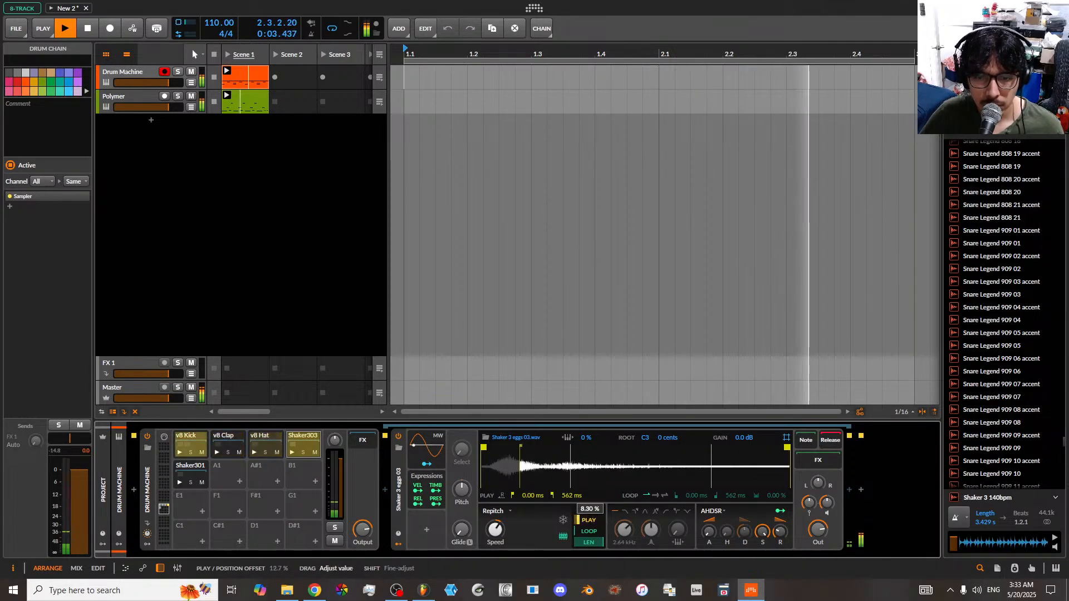
mouse_move(594, 519)
left_mouse_down()
mouse_move(595, 505)
mouse_move(594, 519)
mouse_move(575, 522)
left_mouse_up()
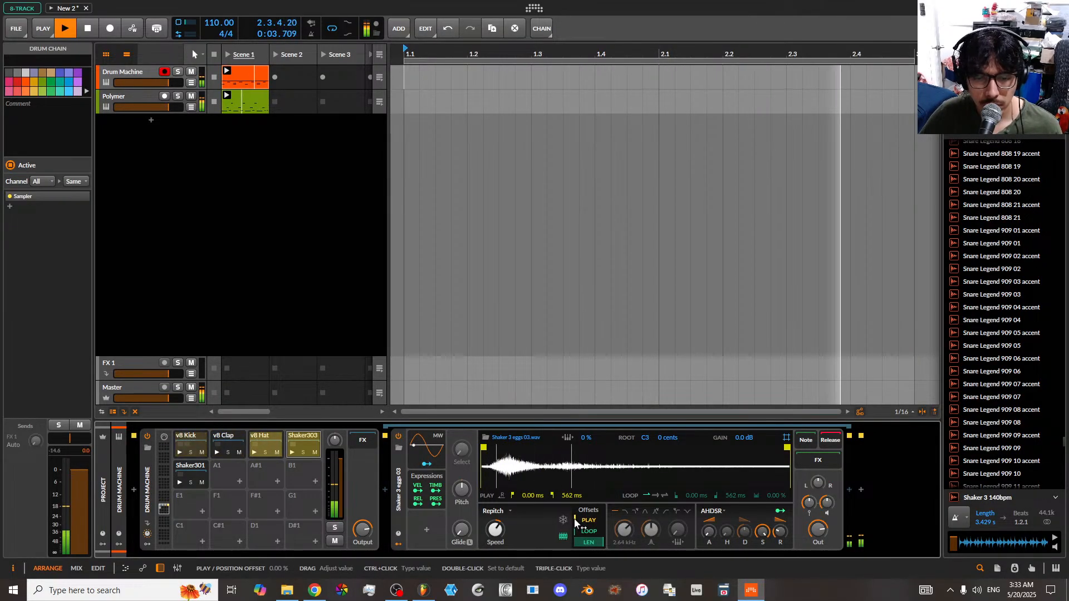
- Add a Random modulator to the Shaker303 Sampler and map it to the play position offset with an amount of 0.115
left_click(398, 543)
left_click(398, 544)
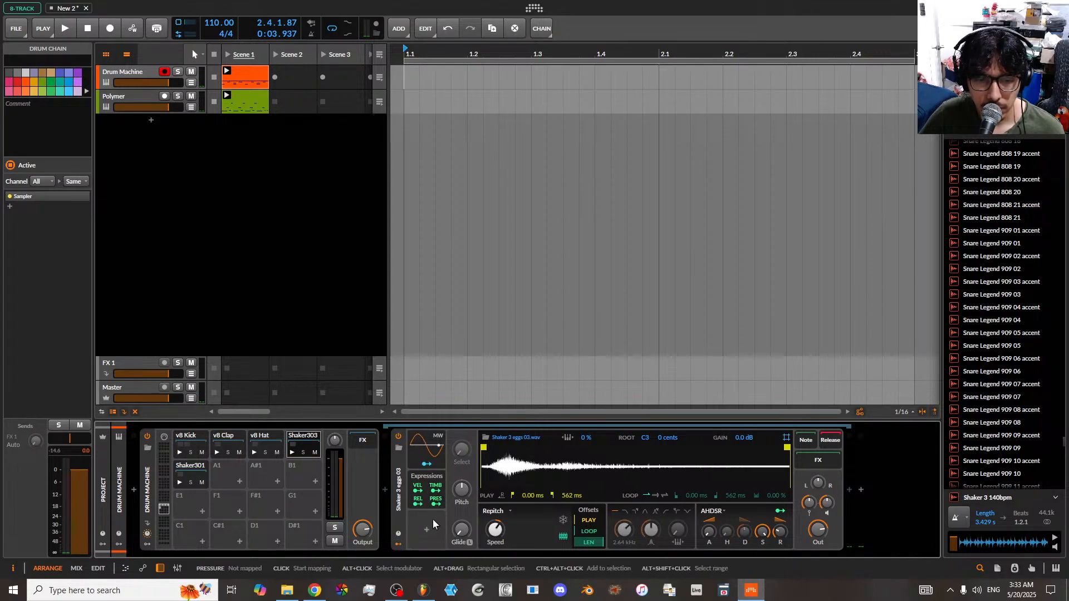
left_click(425, 531)
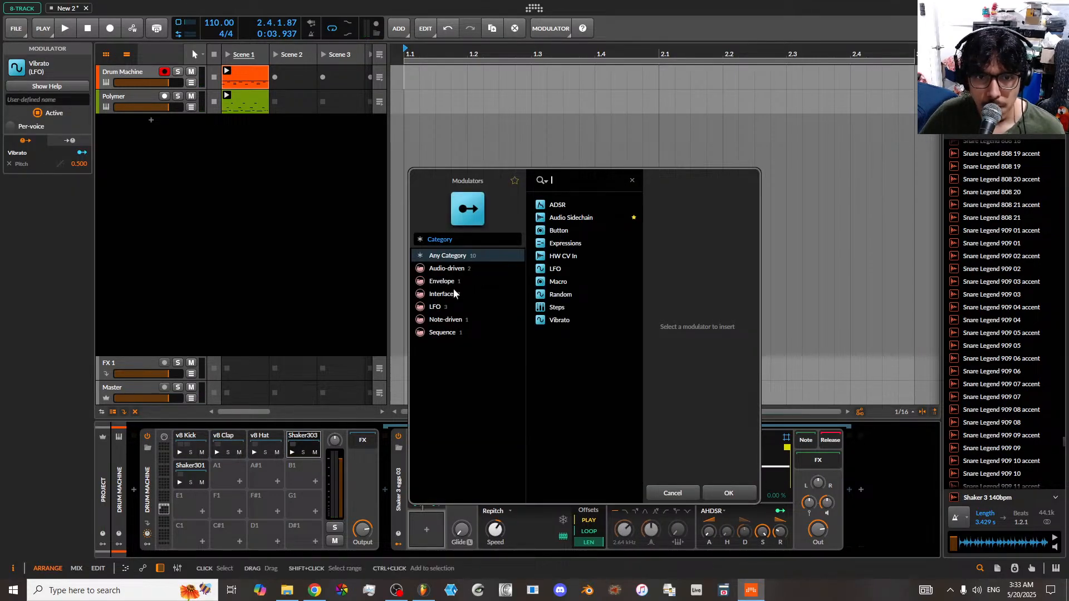
left_click(716, 492)
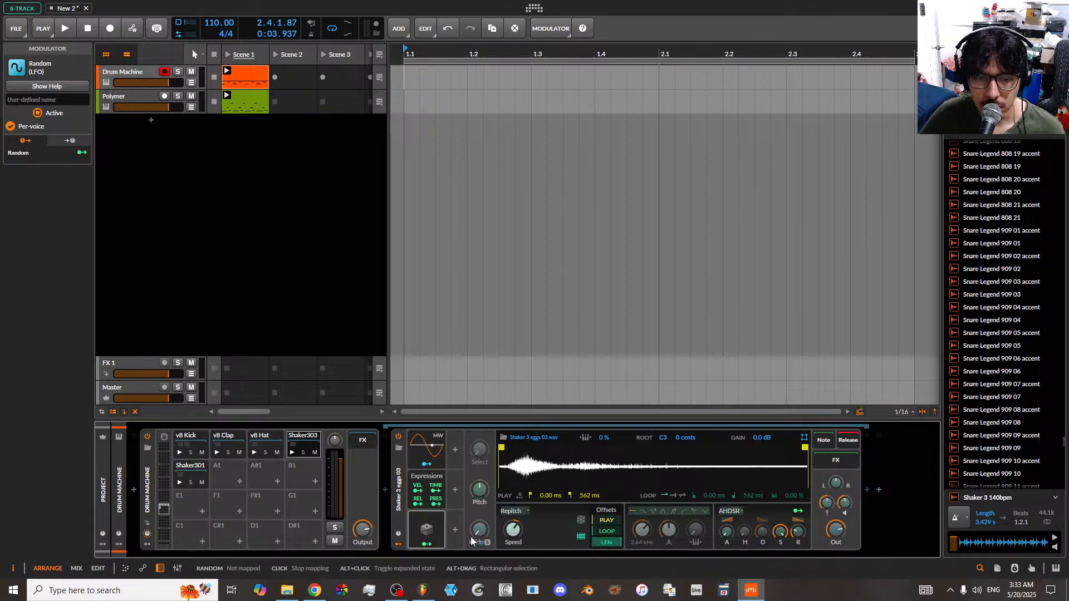
left_click_drag(598, 523, 598, 513)
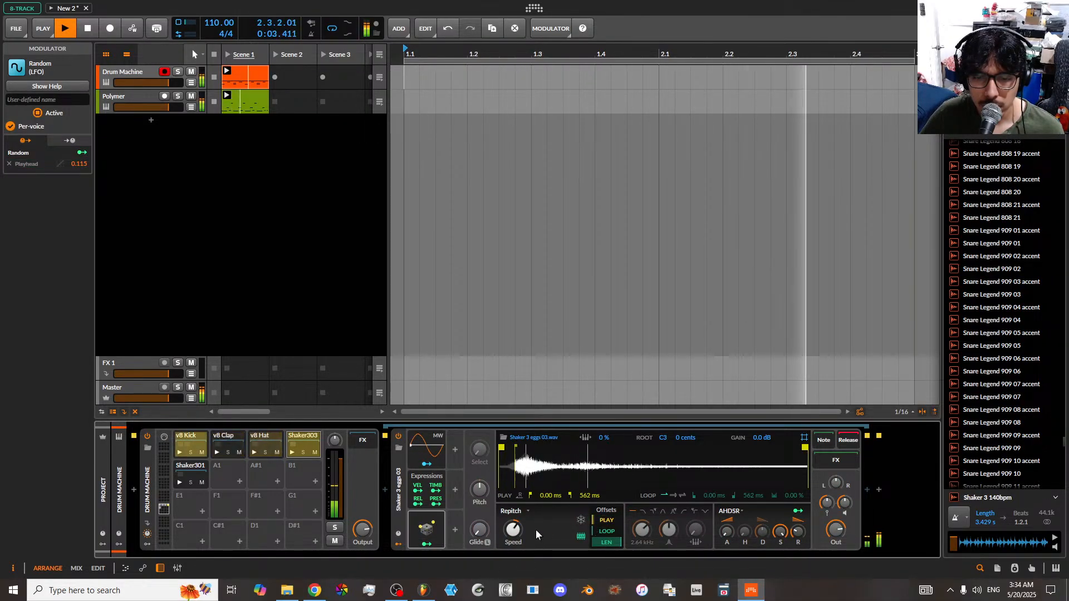
- Expand the Random modulator, set its rate to 2.45 Hz, increase its smoothing and turn off per-voice modulation
left_click(429, 538, "alt")
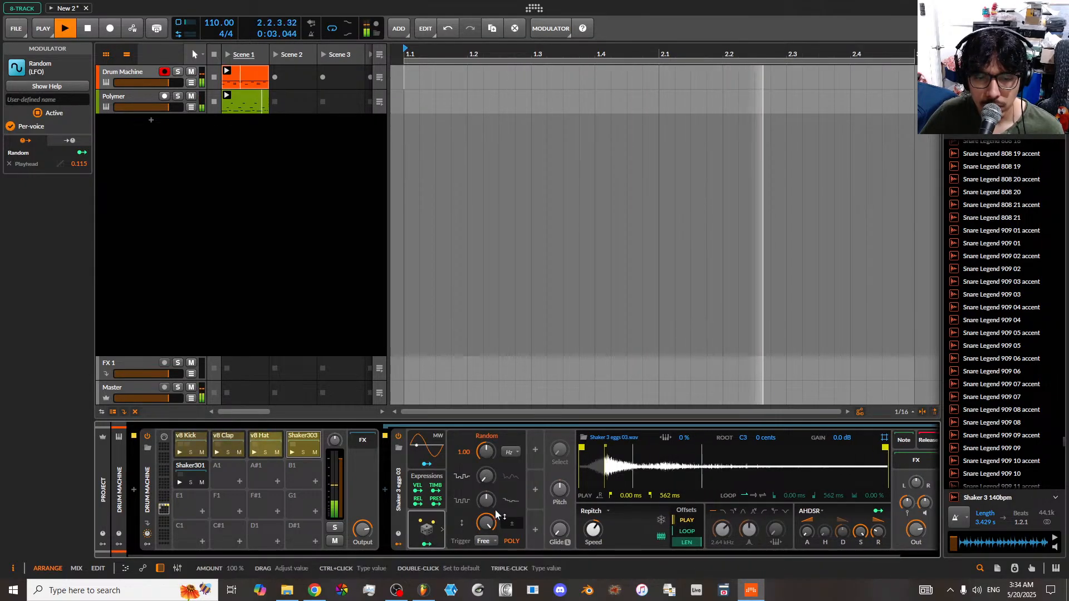
left_click_drag(485, 449, 485, 412)
left_click_drag(486, 475, 485, 462)
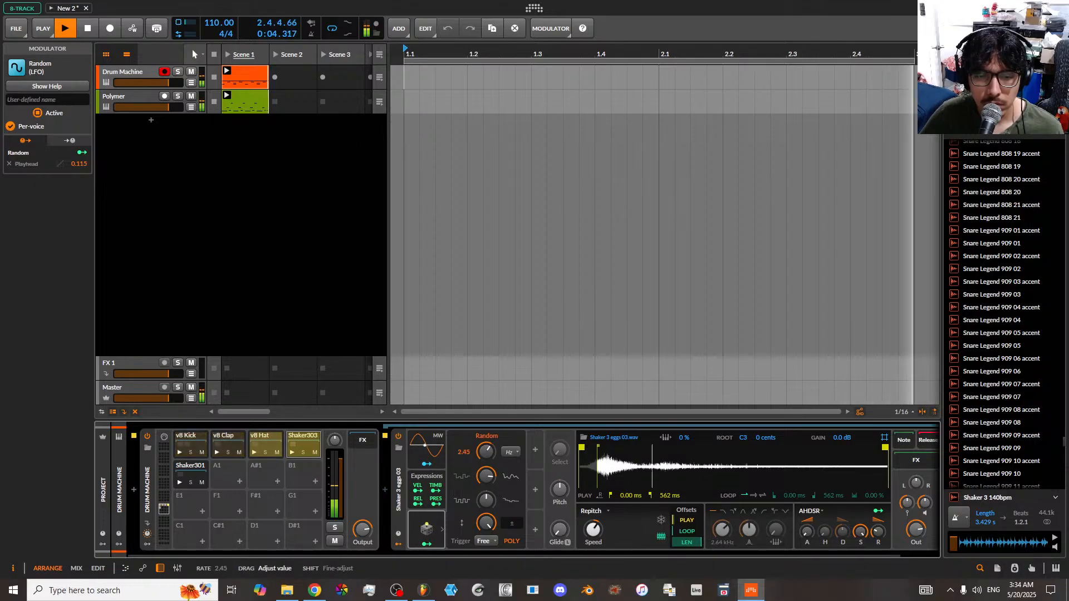
left_click(512, 541)
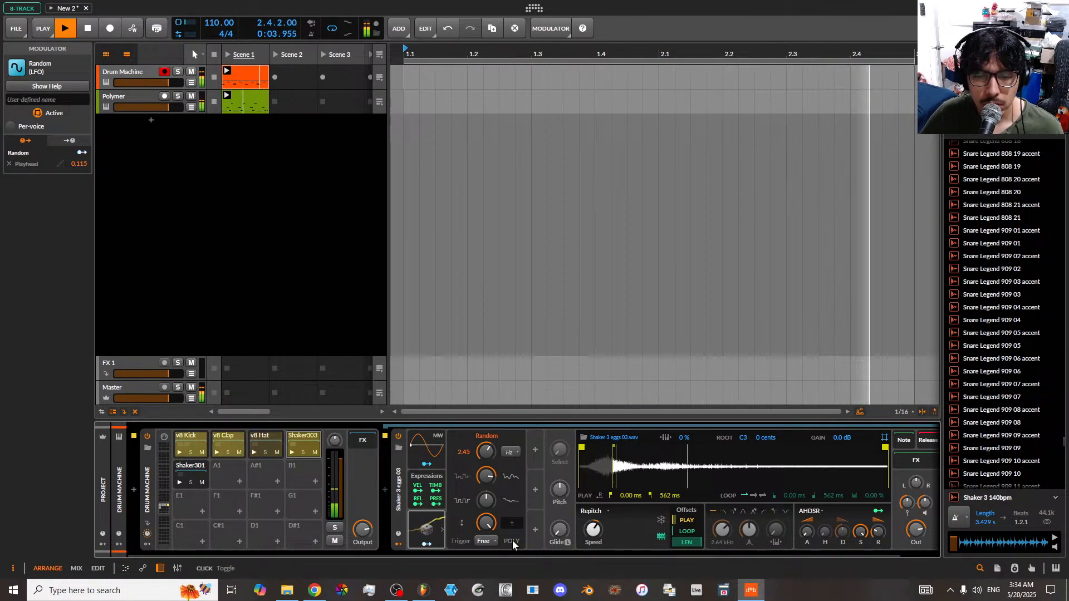
- Lower the smoothing of the Shaker303 Random modulator, keeping per-voice modulation off and its amount at 100 %
left_click(512, 540)
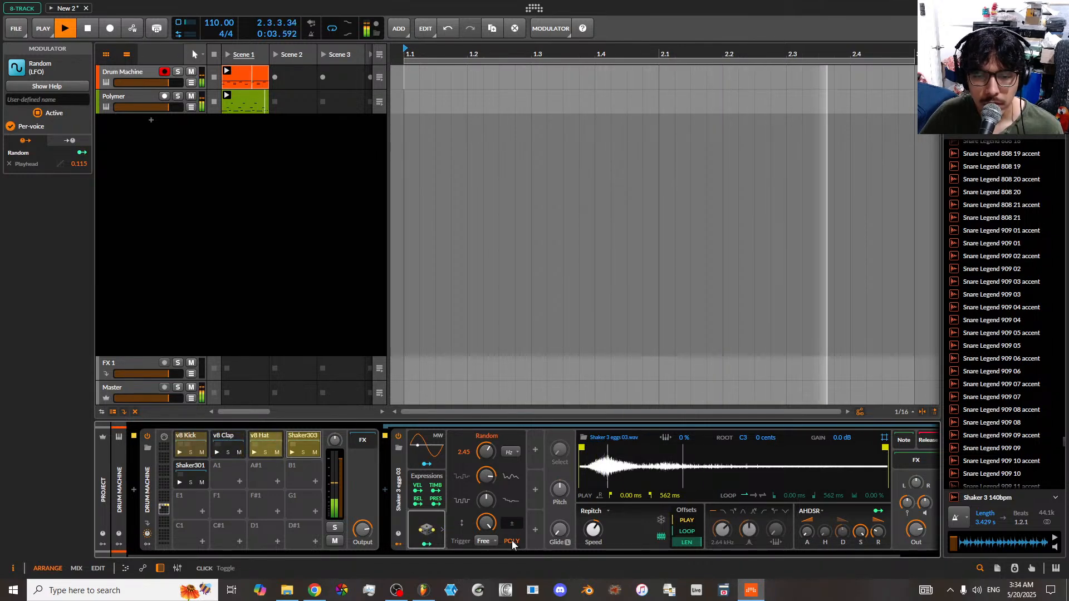
left_click(513, 540)
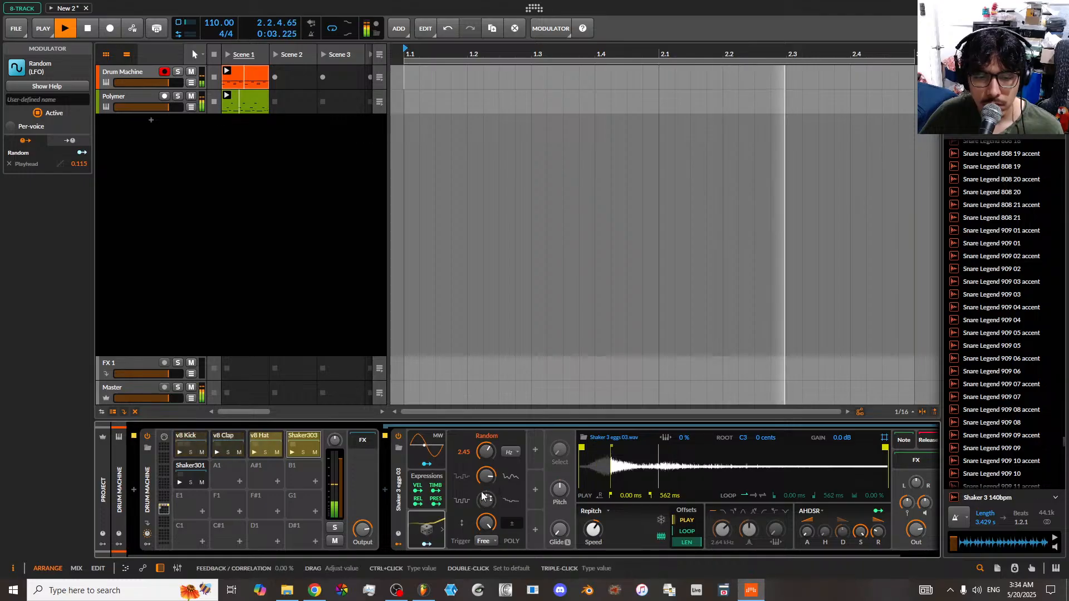
left_click_drag(488, 477, 488, 485)
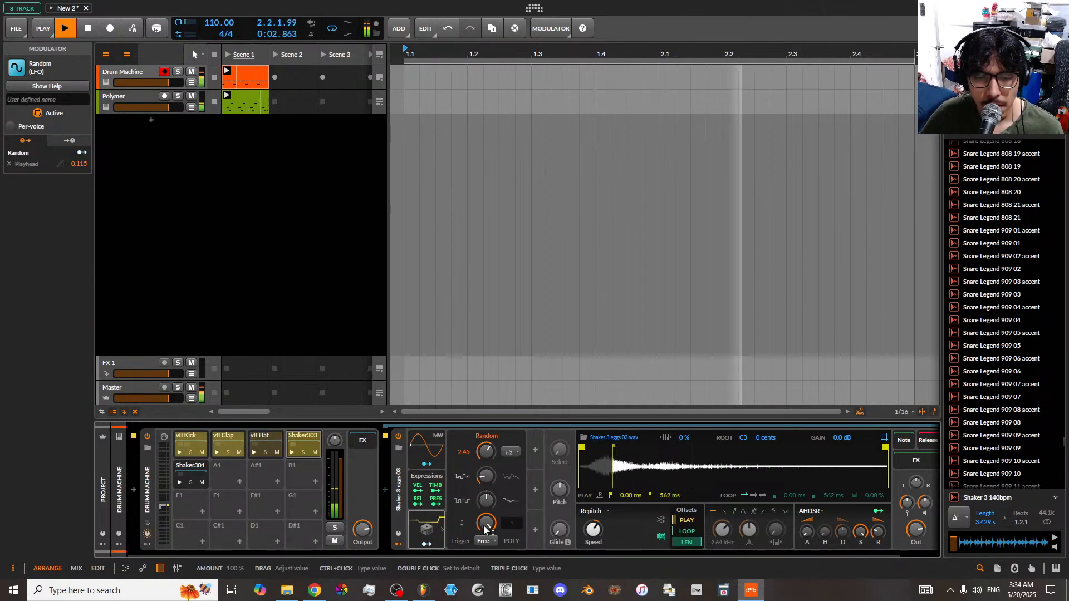
left_click_drag(490, 526, 489, 531)
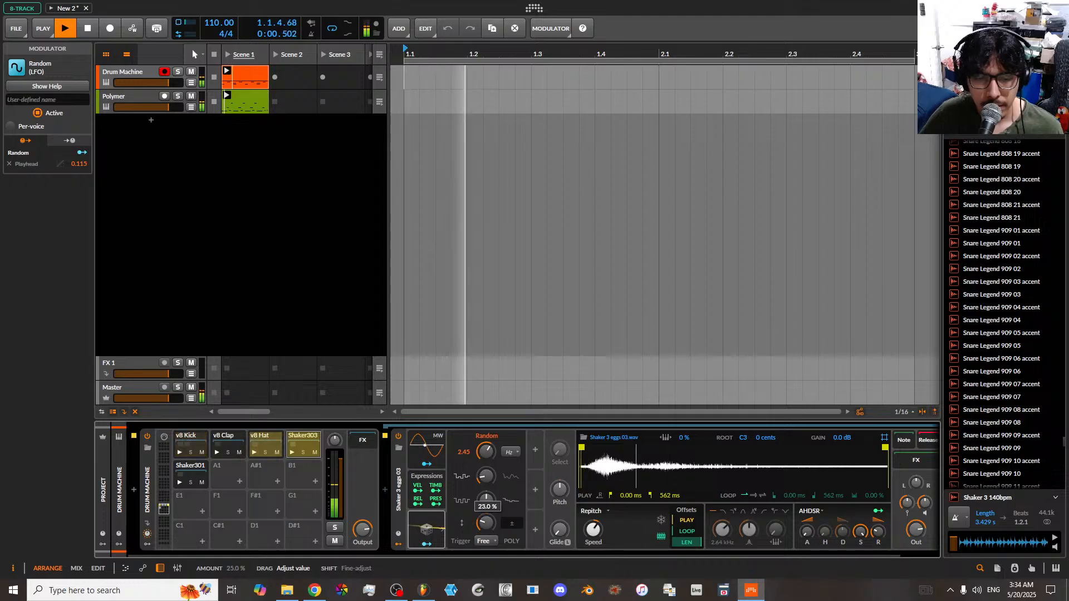
double_click(489, 521)
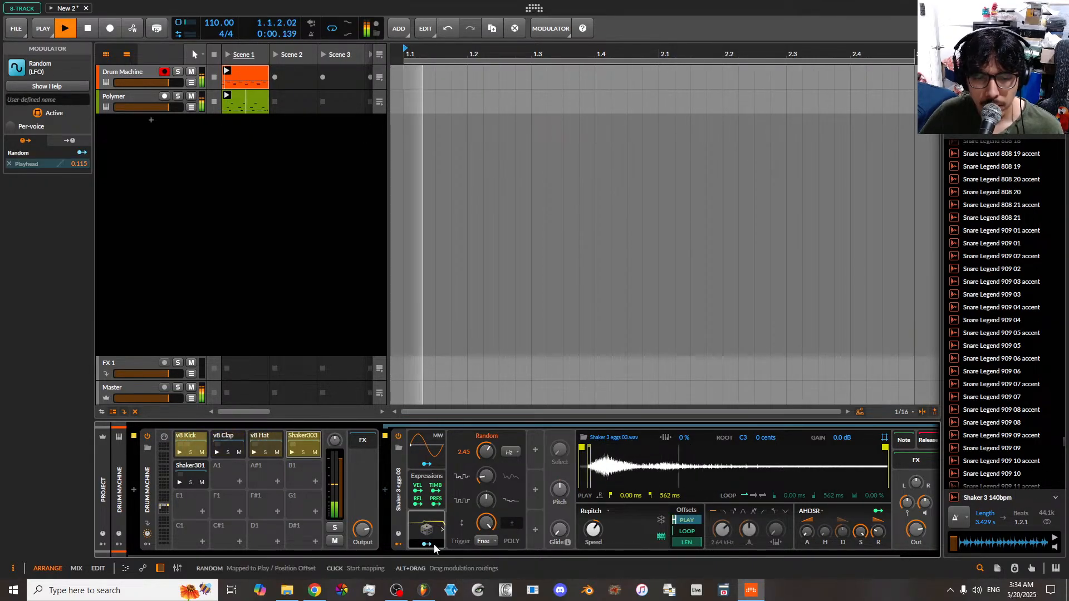
- Set the Random modulator's amount on the Shaker303 play position offset to 0.070
left_click_drag(679, 523, 680, 523)
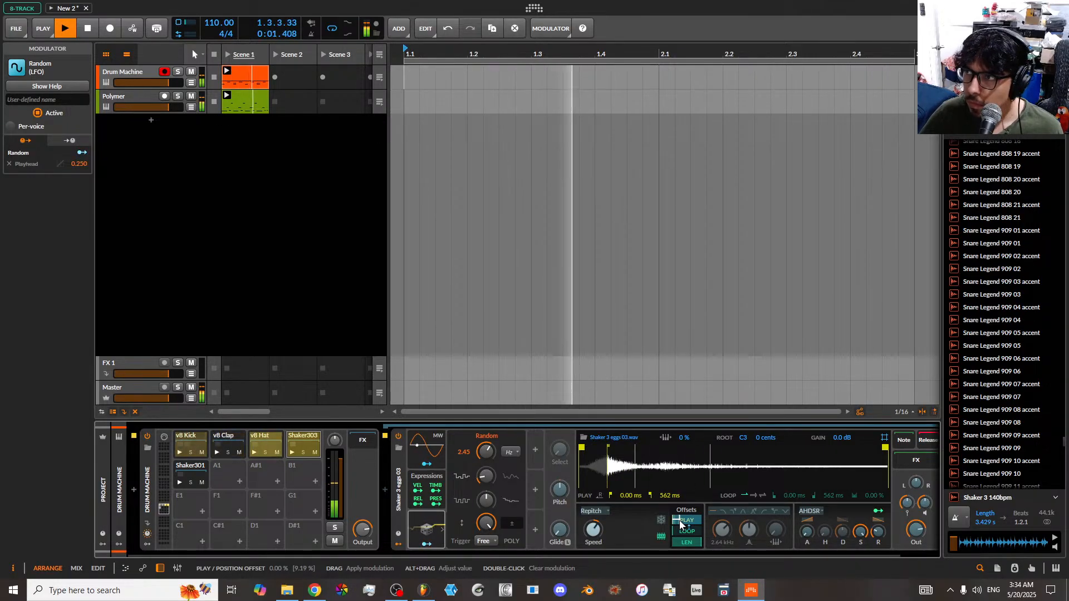
left_click_drag(680, 524, 681, 526)
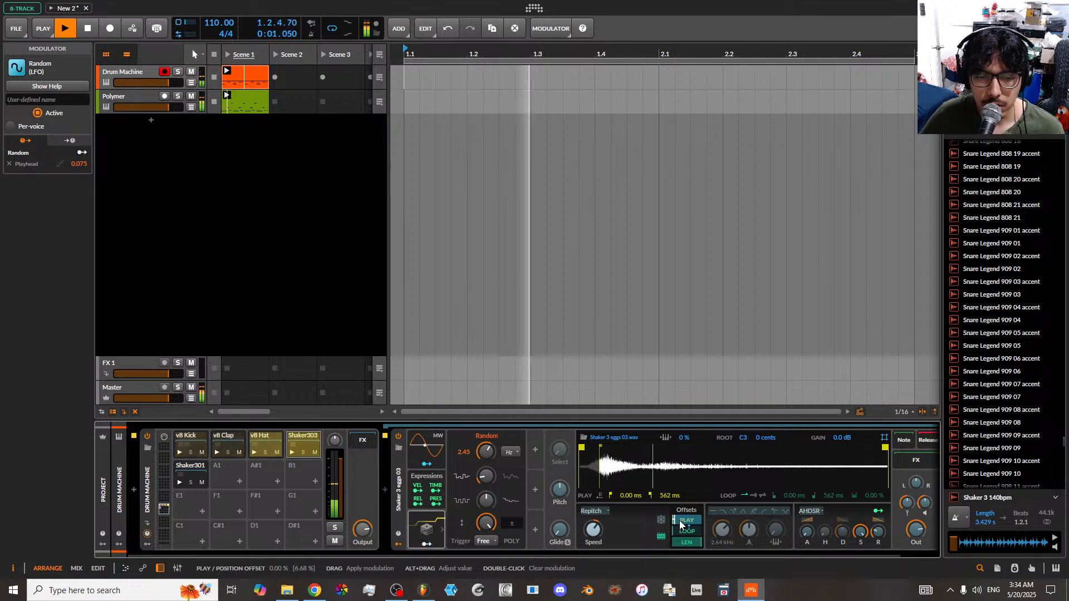
left_click_drag(680, 524, 680, 524)
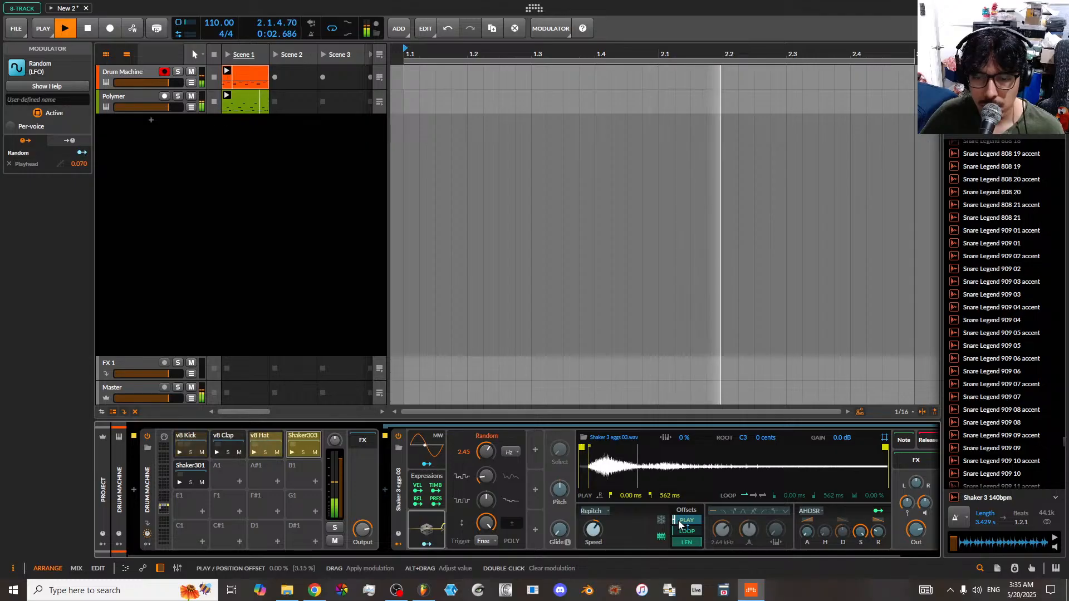
- Try modulating the Shaker303 Sampler's output with the Random modulator at -0.25 and -0.49, and clear that mapping
left_click_drag(915, 529, 916, 529)
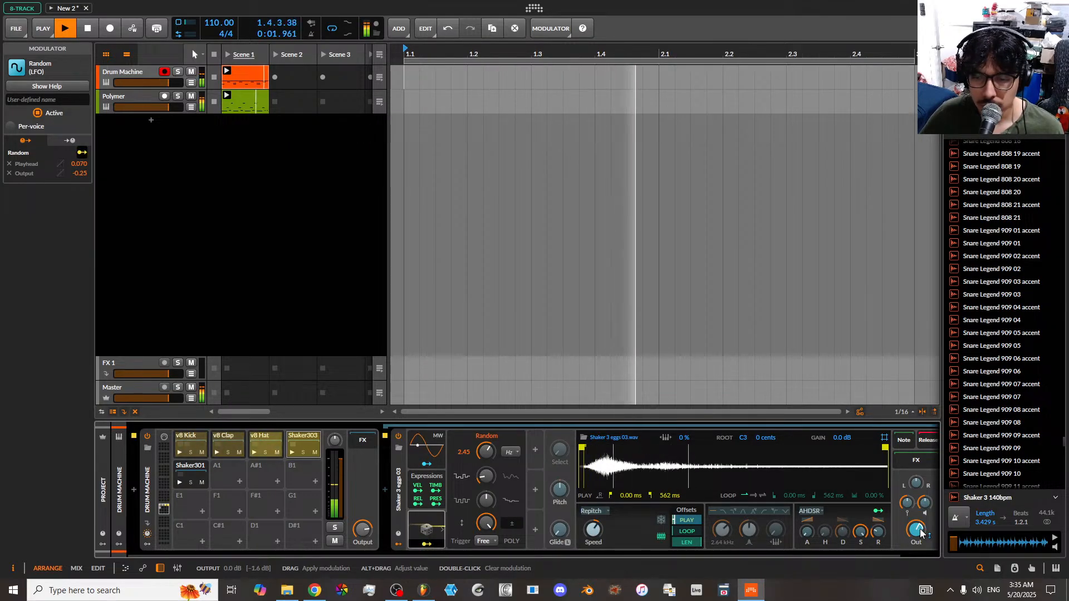
left_click_drag(920, 533, 918, 531)
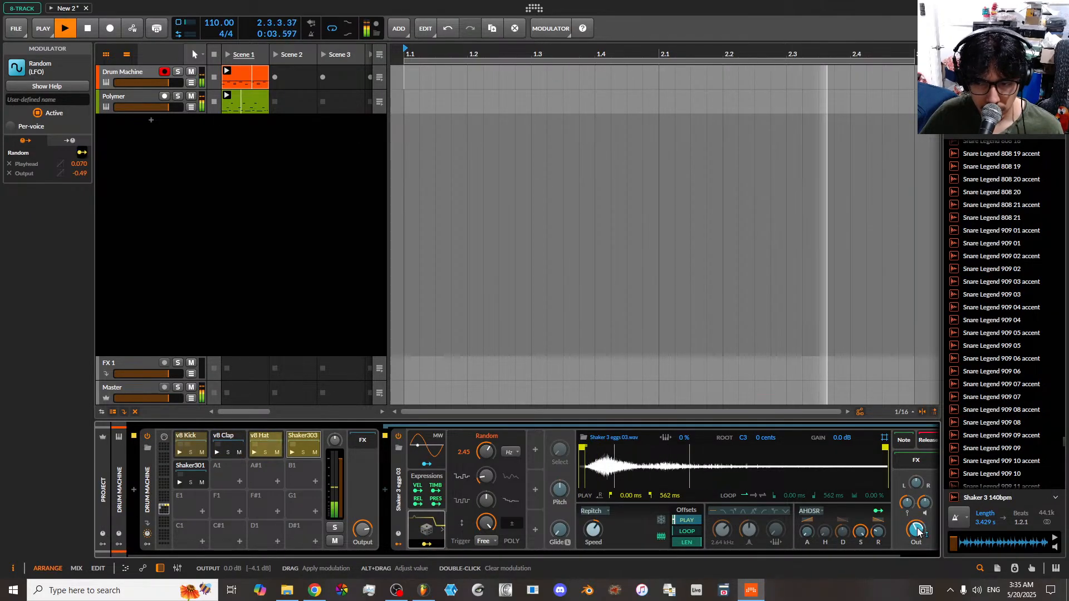
double_click(917, 531)
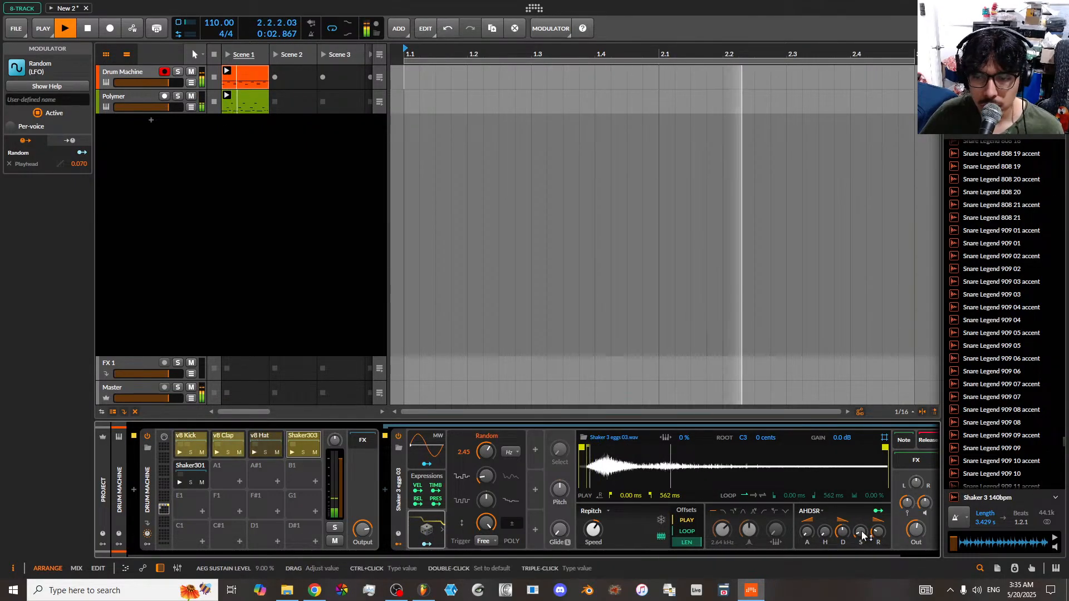
- Add a Random modulator to the v8 Clap and map it to the clap's output with an amount of -0.14
left_click(227, 439)
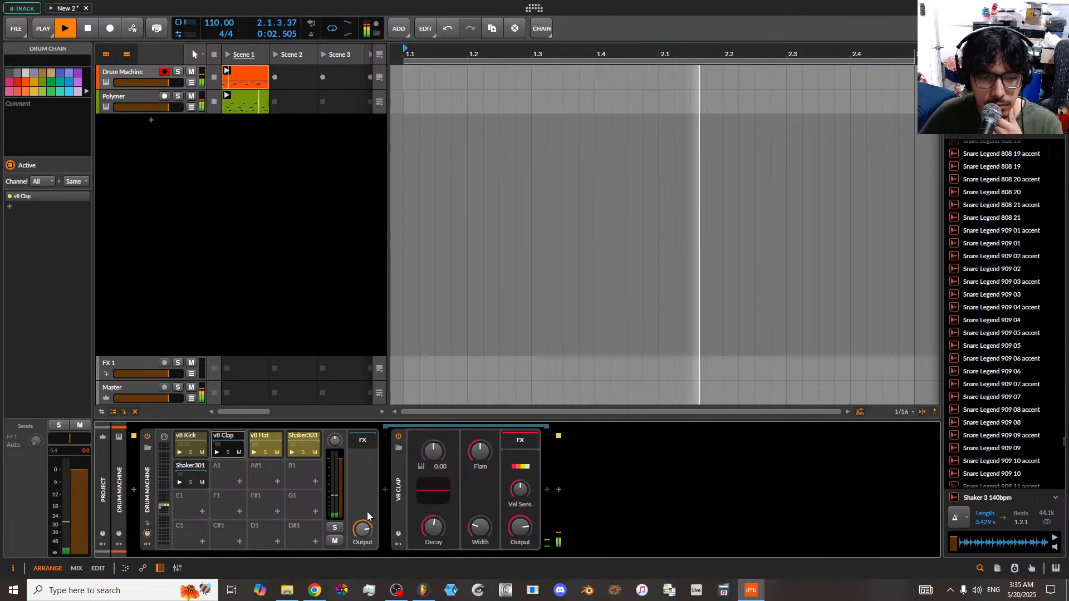
left_click(401, 545)
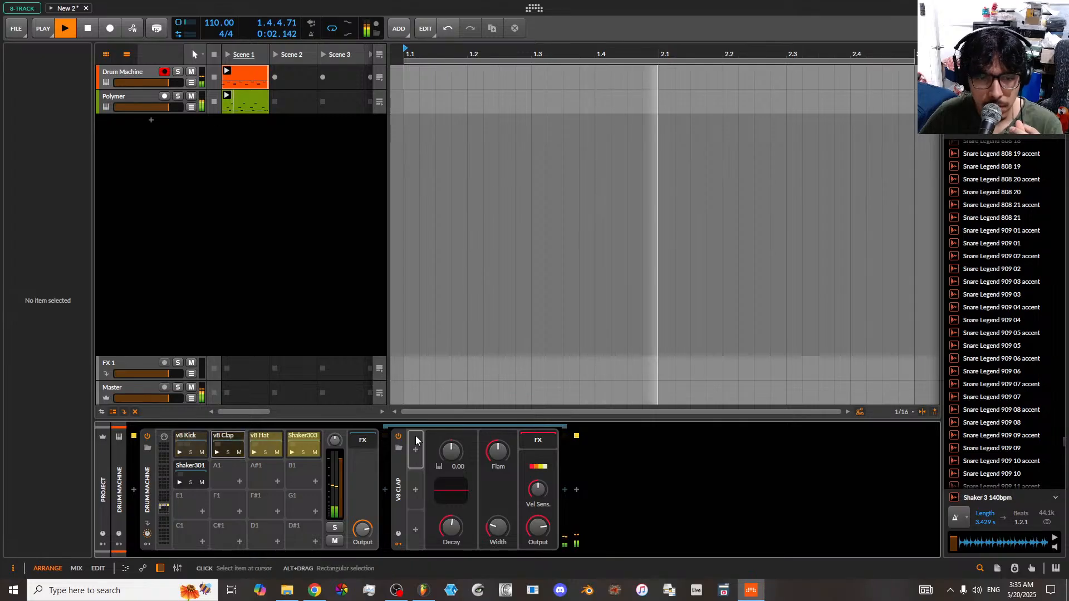
left_click(415, 446)
left_click(440, 227)
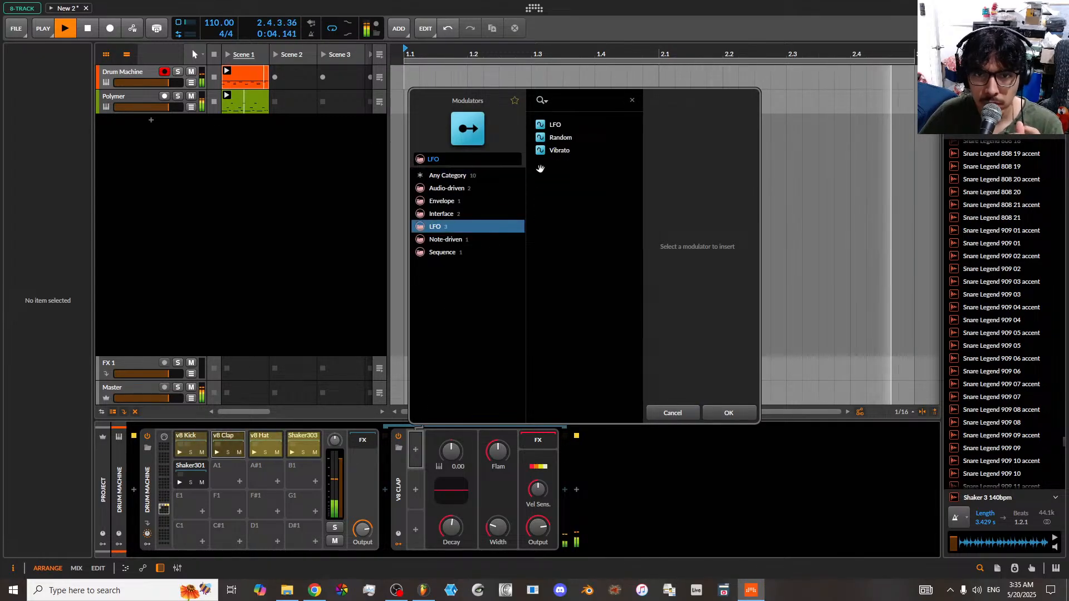
left_click(559, 137)
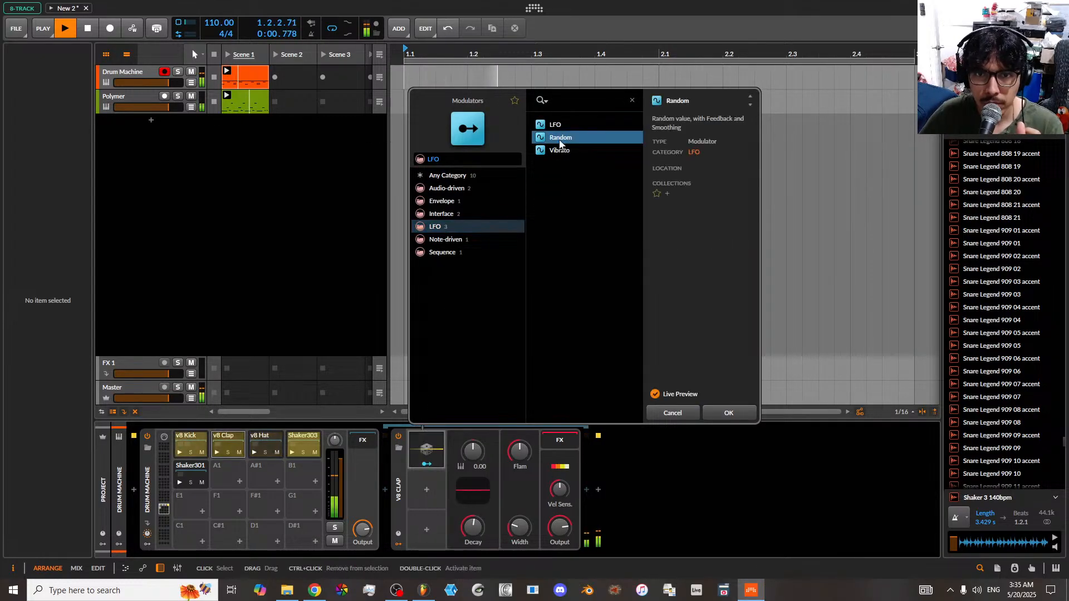
left_click(723, 411)
left_click_drag(551, 533, 551, 544)
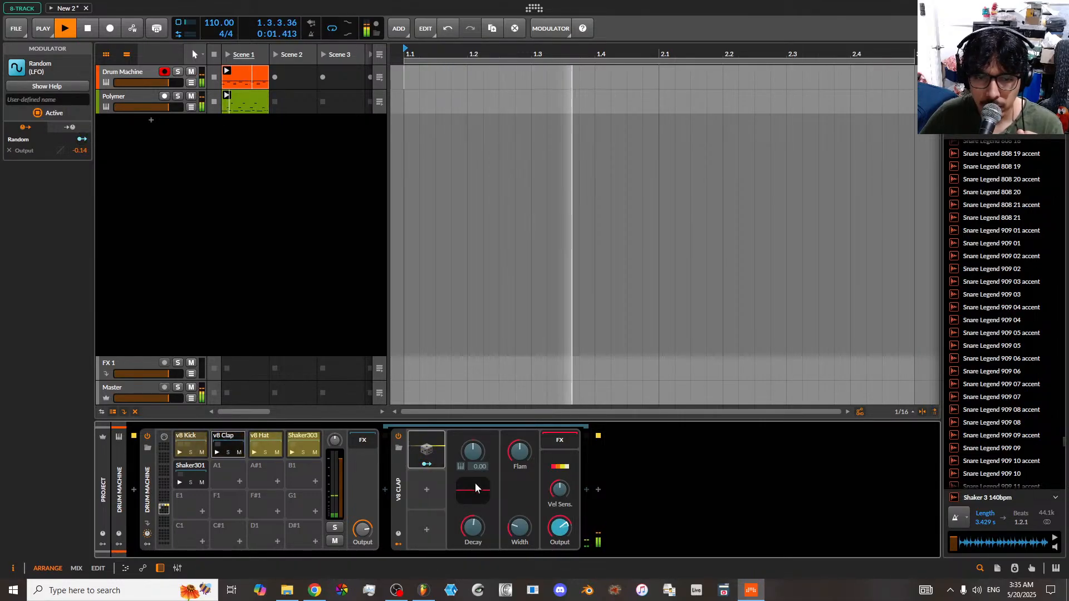
left_click(427, 463)
- Expand the clap's Random modulator, set its rate to 2.63 Hz and deepen its output modulation to -0.24
left_click(442, 450)
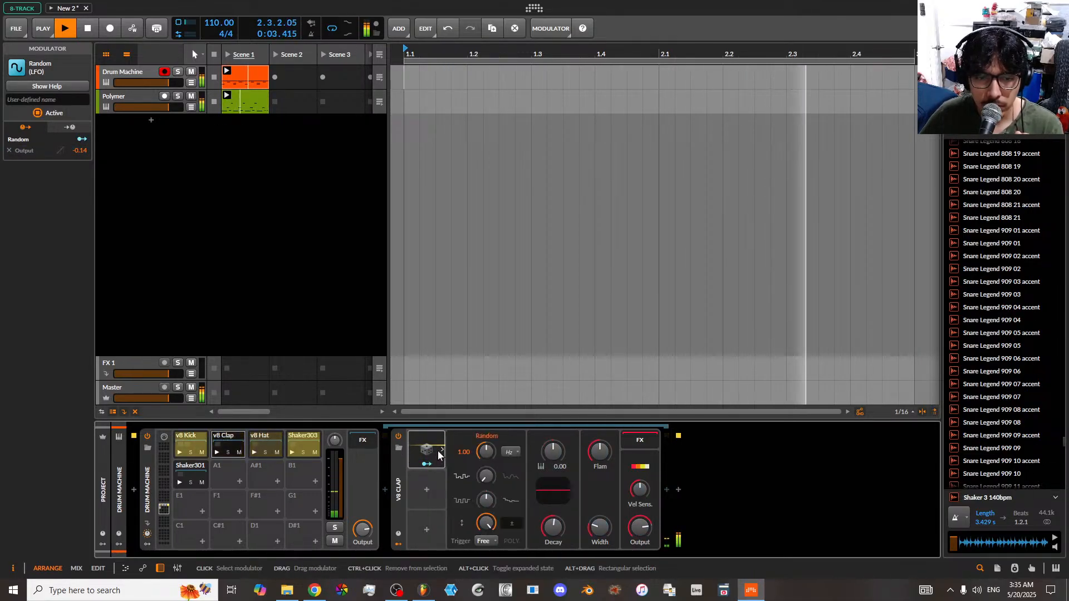
left_click_drag(488, 459, 487, 456)
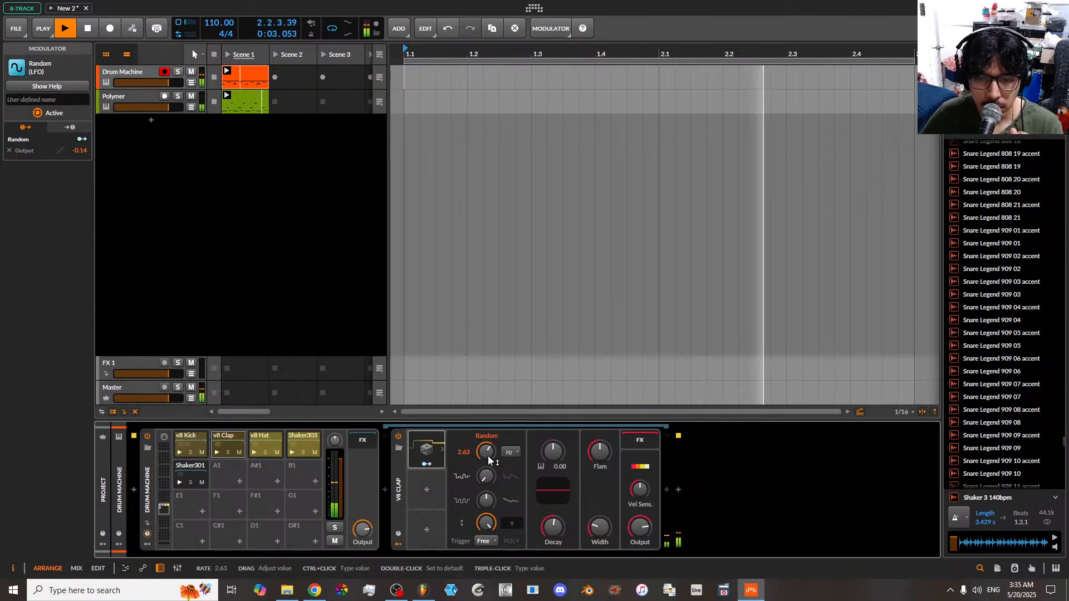
left_click(427, 464)
left_click_drag(647, 530, 645, 530)
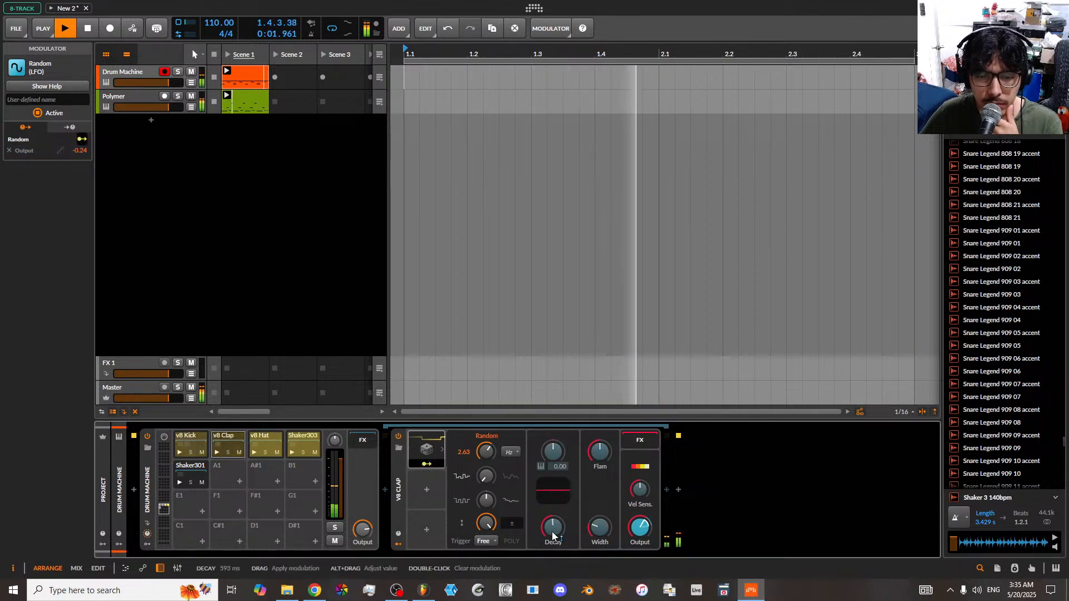
- Map the clap's Random modulator to decay with an amount of ×2.336 and set its rate to 2.34 Hz
left_click_drag(553, 536, 552, 521)
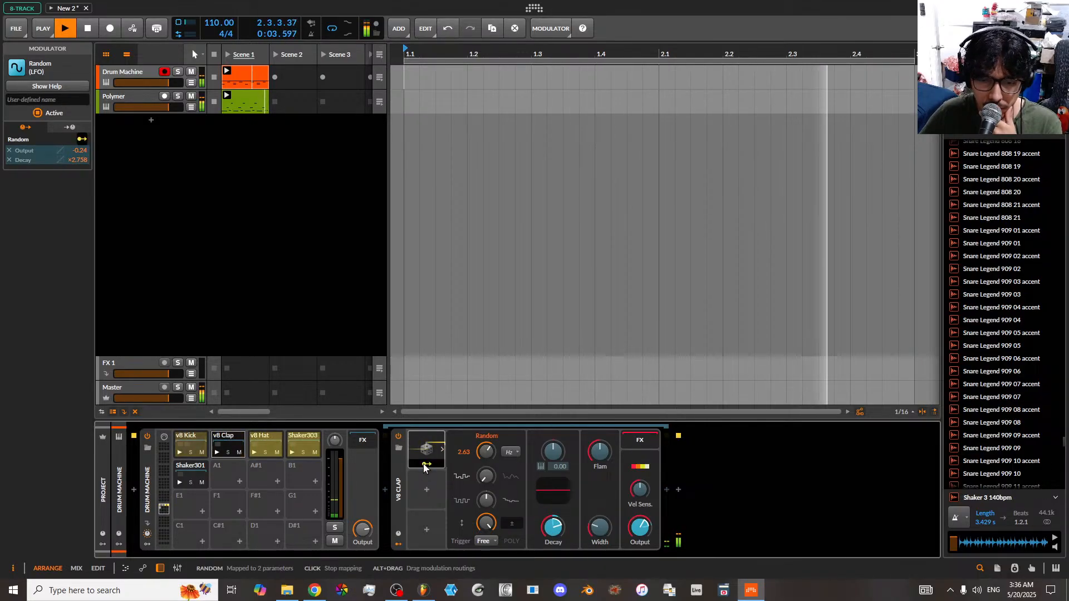
left_click_drag(550, 533, 550, 538)
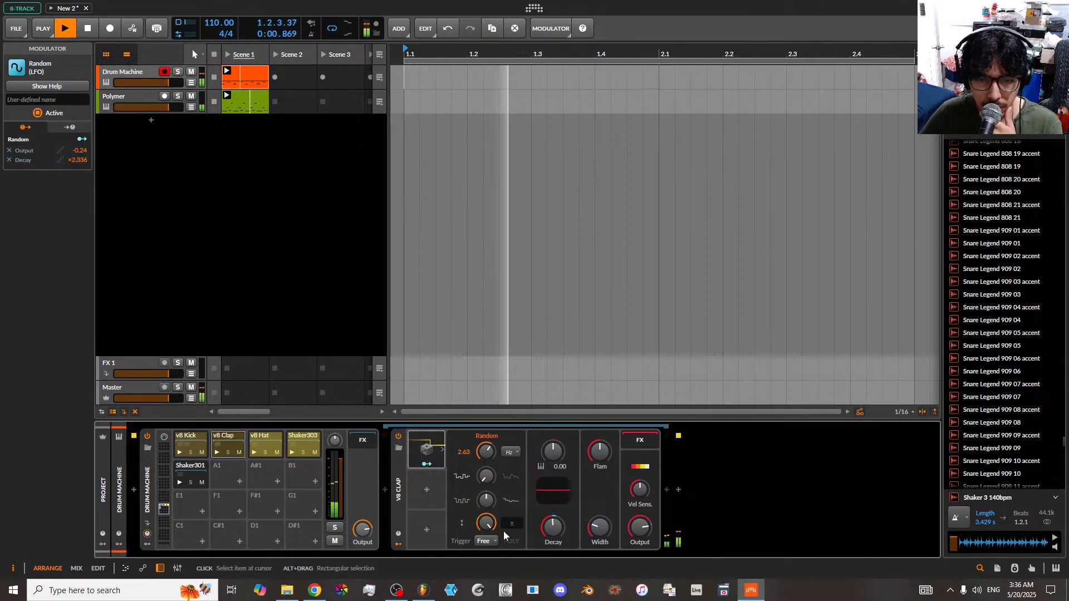
left_click_drag(484, 449, 484, 428)
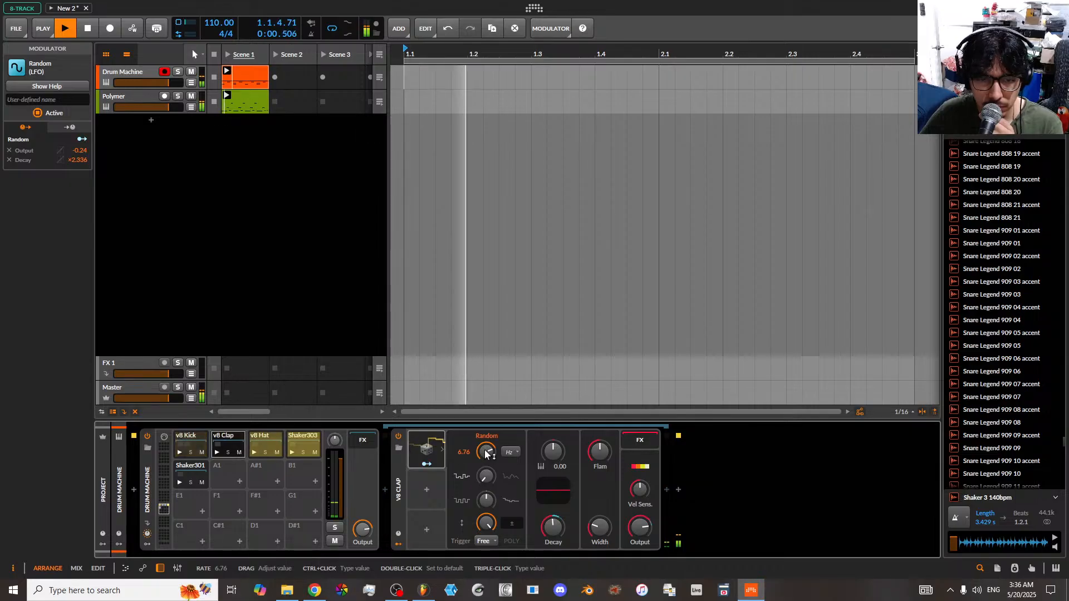
left_click_drag(484, 450, 484, 465)
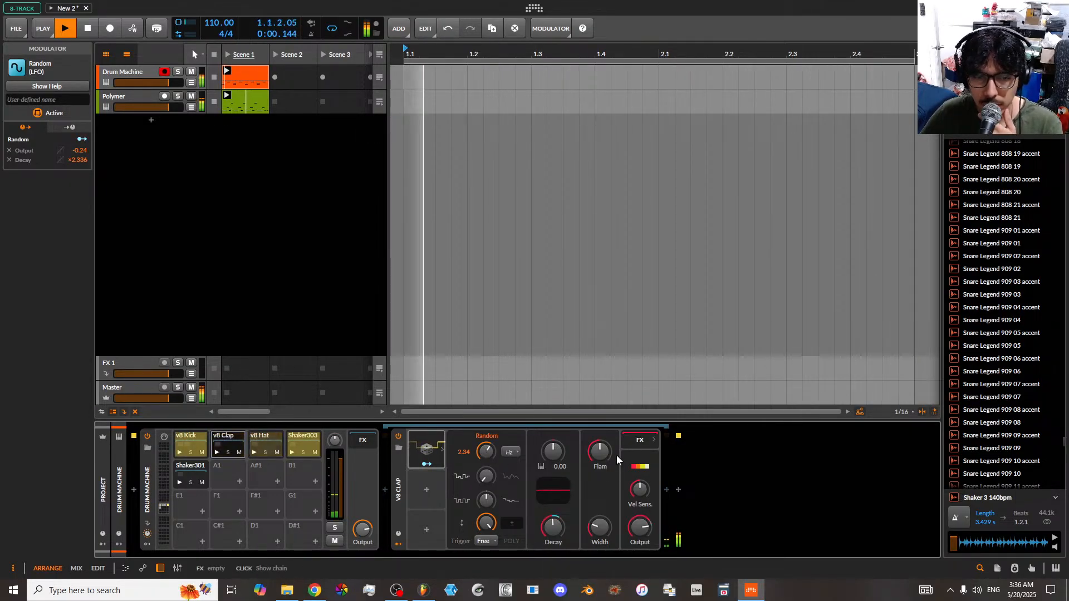
- Reshape the v8 Hat: set color to 0 %, raise noise, set dirt to 87 % and decay to 851 ms
left_click(273, 435)
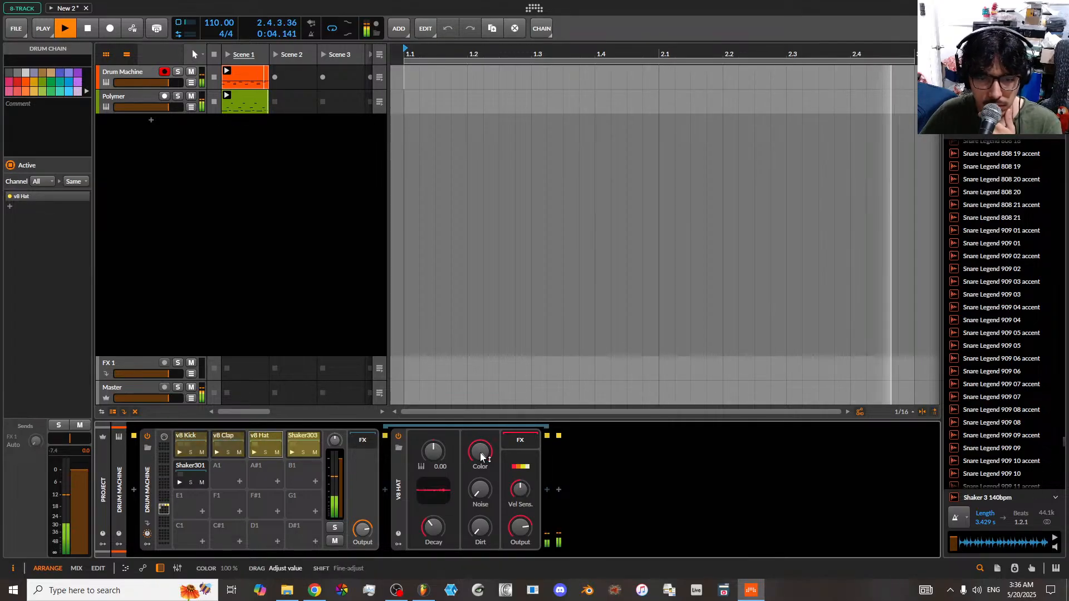
mouse_move(480, 452)
left_mouse_down()
mouse_move(476, 473)
mouse_move(476, 450)
left_mouse_up()
mouse_move(477, 494)
left_mouse_down()
mouse_move(477, 513)
mouse_move(479, 485)
left_mouse_up()
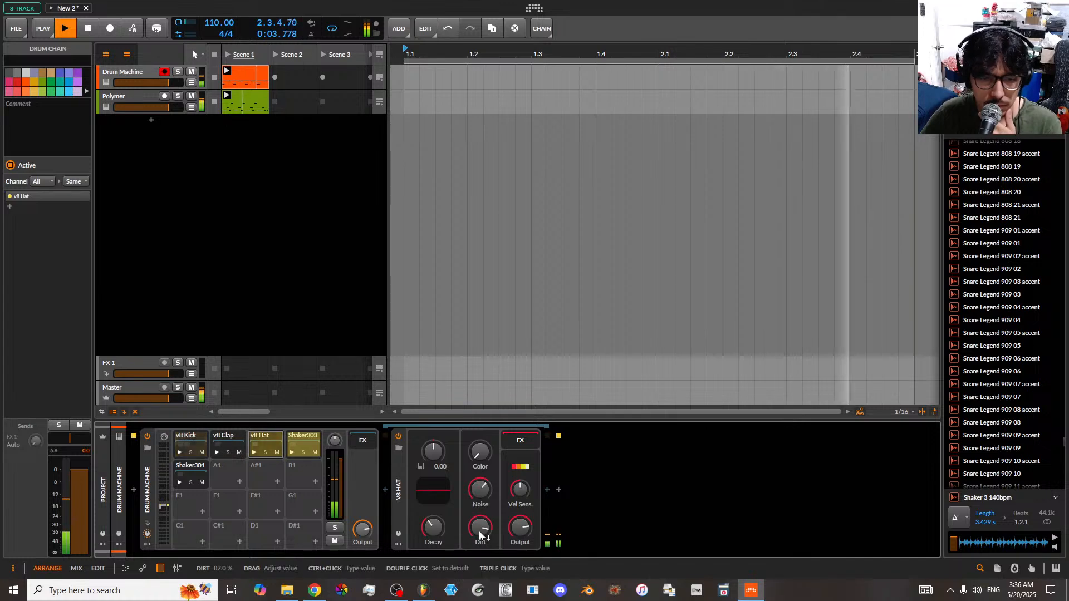
left_click_drag(444, 534, 444, 518)
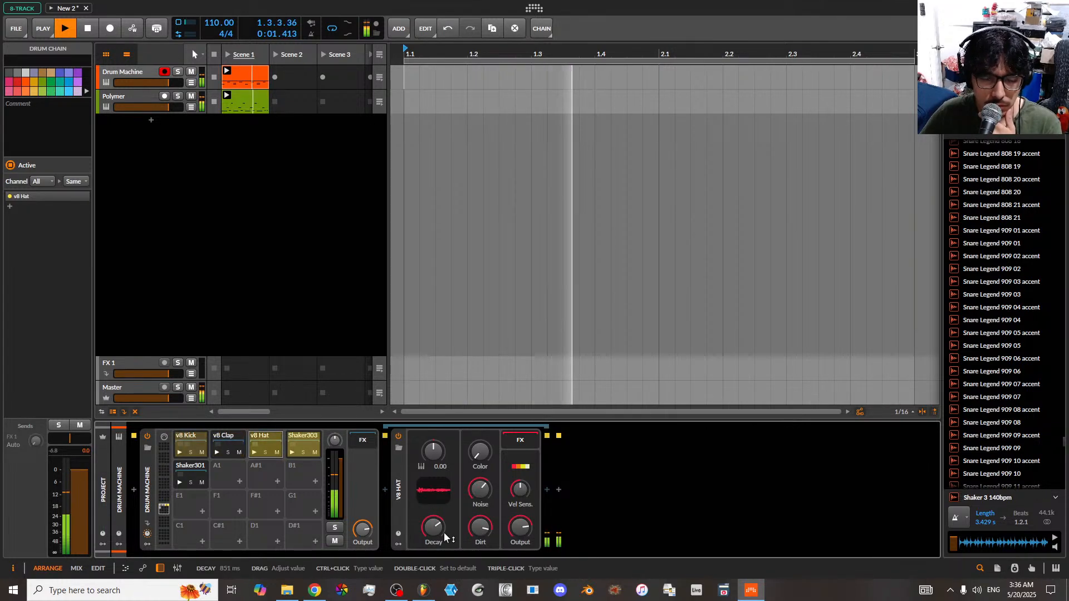
- Try tuning the v8 Hat to 12.00, settle on a tune of +0.24, and readjust noise, dirt and decay, with decay at 753 ms
mouse_move(433, 451)
left_mouse_down()
mouse_move(433, 484)
mouse_move(432, 428)
mouse_move(433, 452)
left_mouse_up()
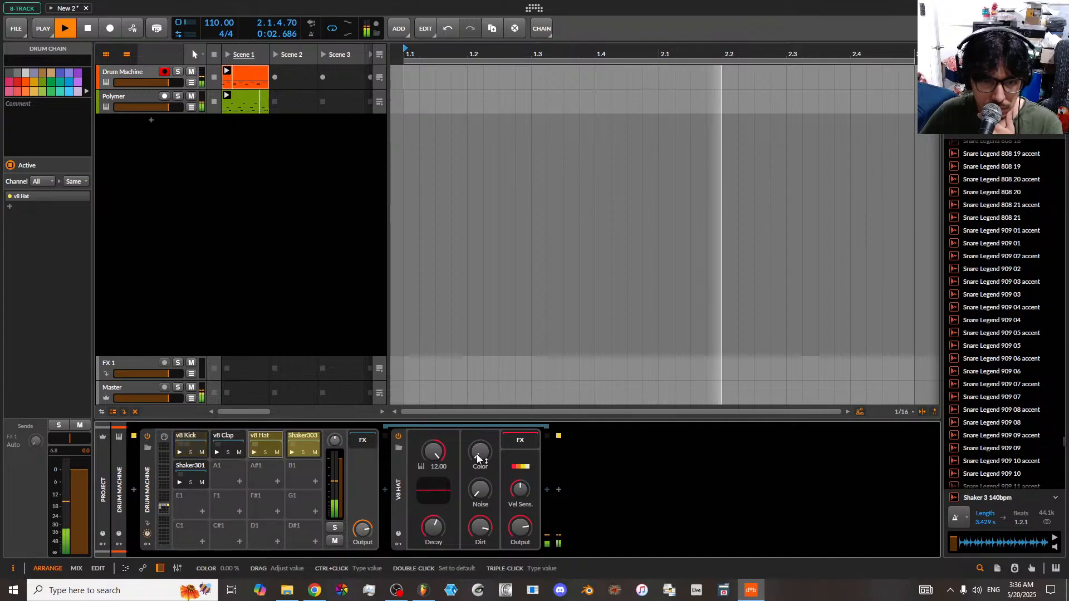
left_click_drag(480, 458, 484, 536)
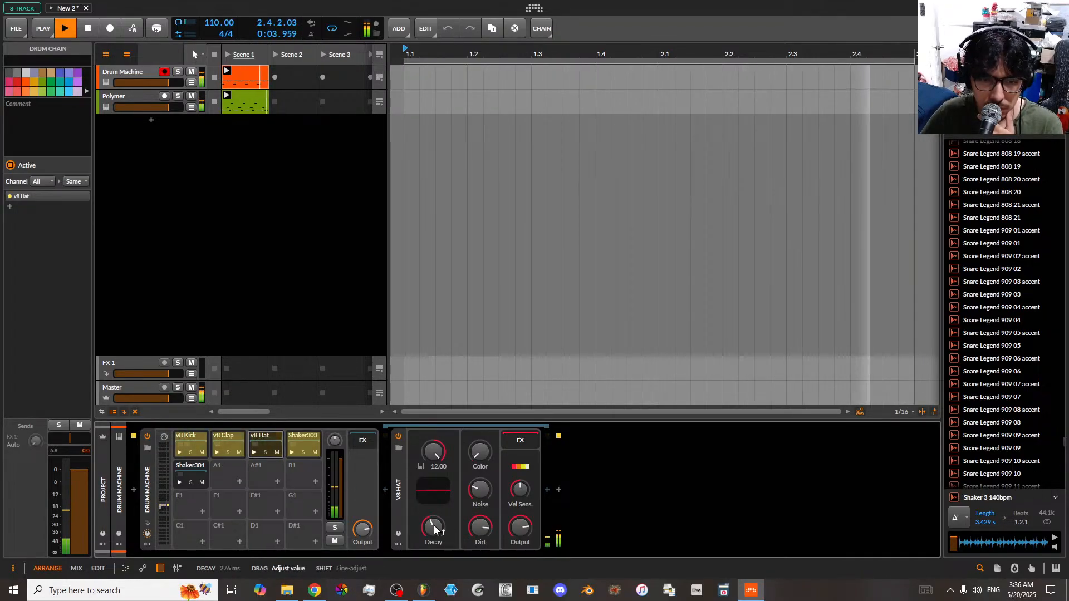
left_click_drag(433, 453, 433, 484)
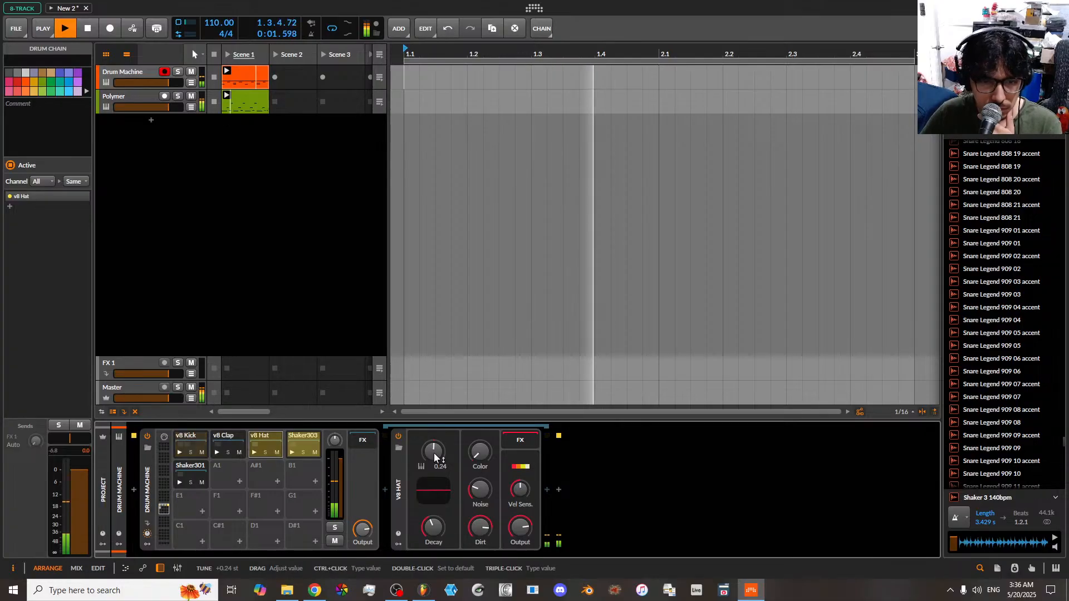
left_click_drag(444, 521, 436, 529)
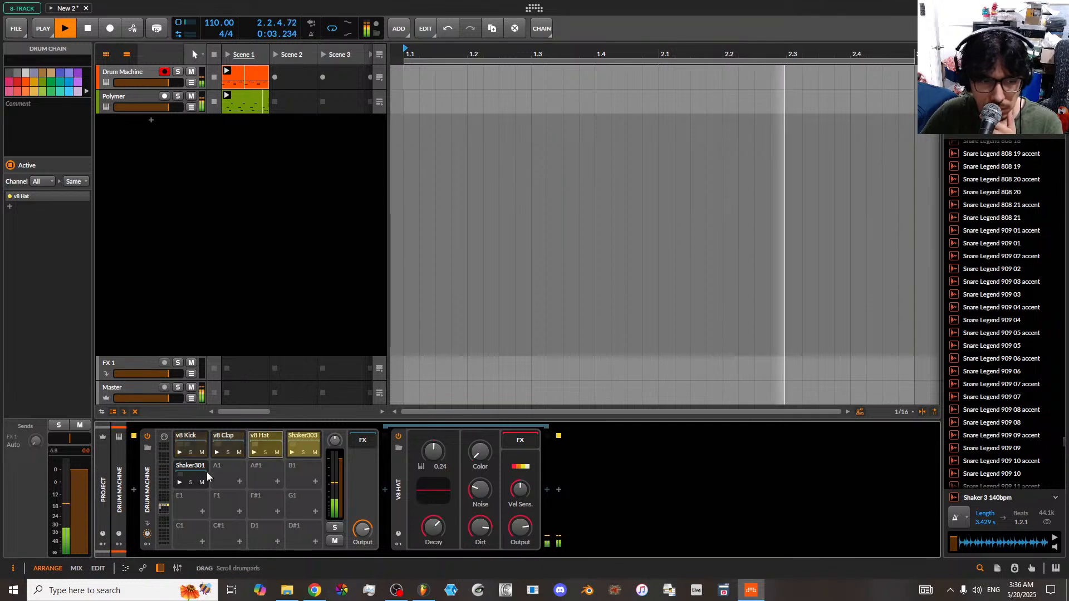
- Add a Random modulator to the v8 Hat and map it to the hat's decay with an amount of 1.81
left_click(398, 543)
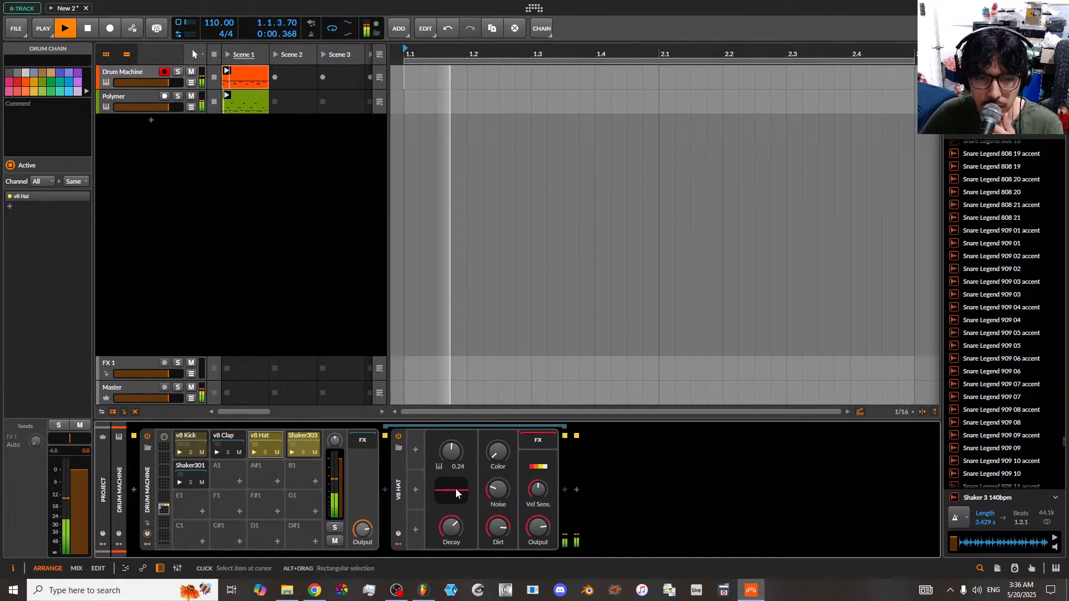
left_click(417, 463)
left_click(423, 449)
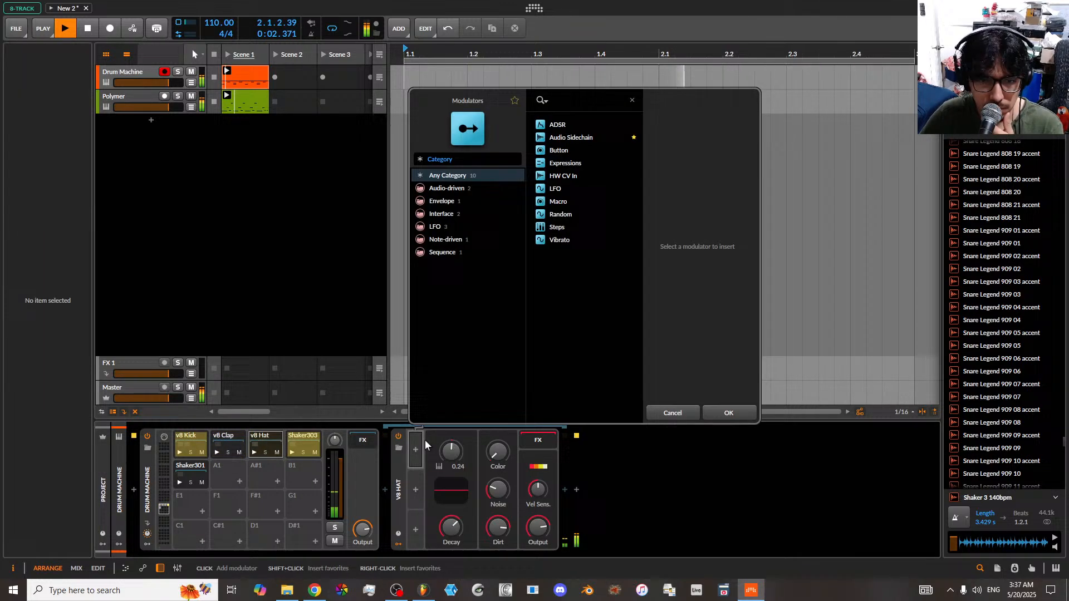
left_click(439, 226)
left_click(560, 137)
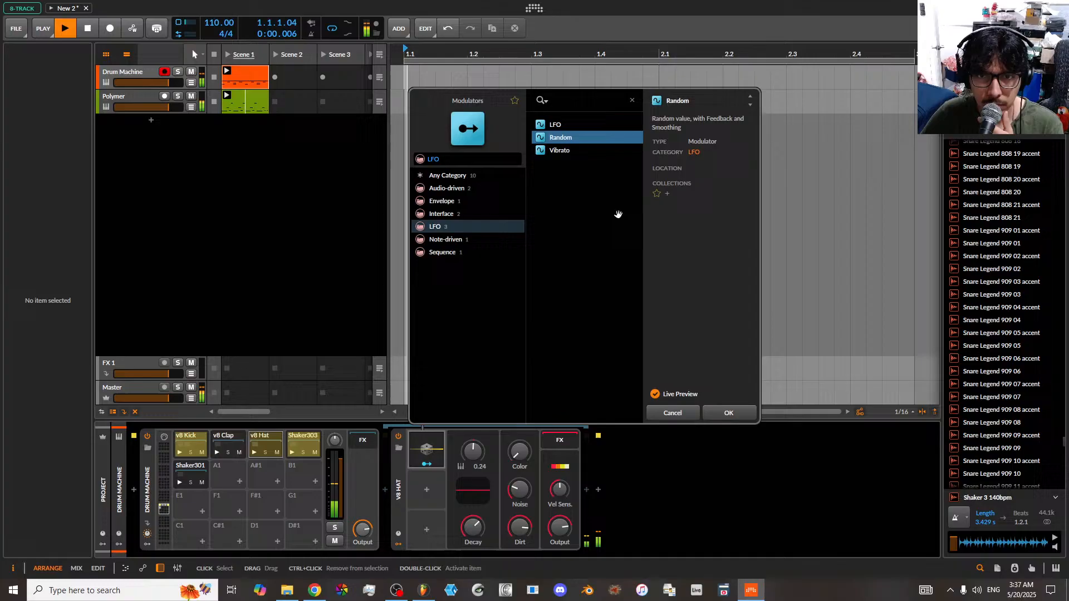
left_click(714, 417)
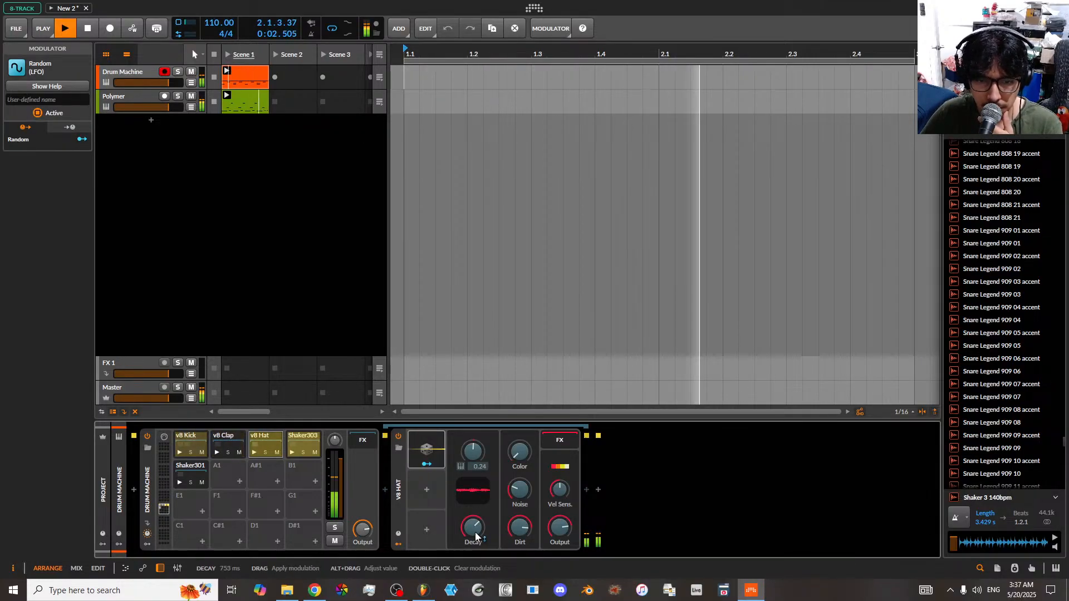
left_click_drag(475, 532, 476, 536)
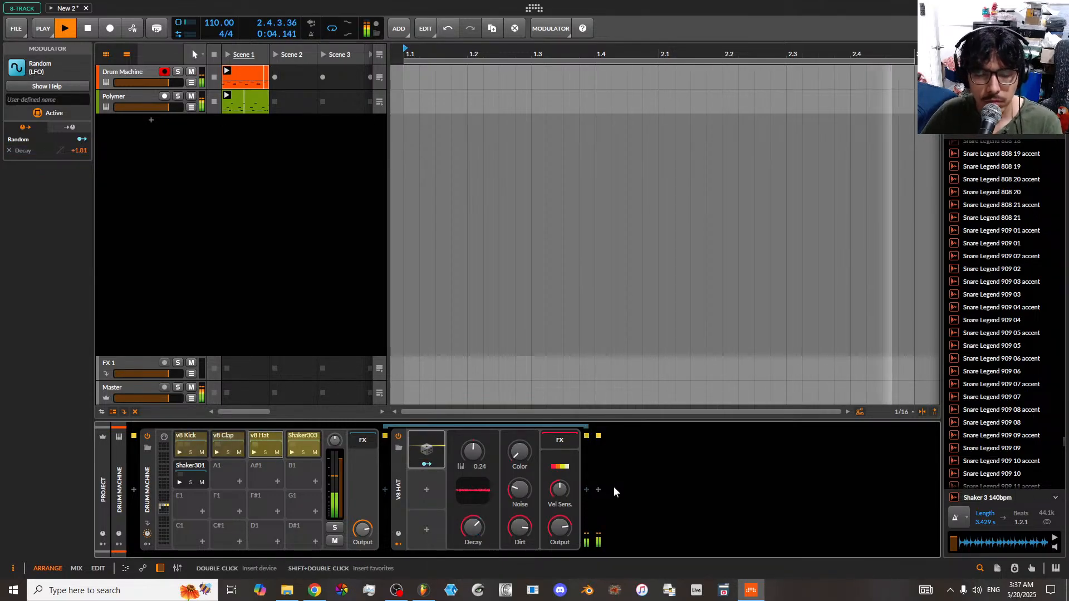
- Set the rate of the v8 Hat's Random modulator to 1.62 Hz
left_click(429, 455)
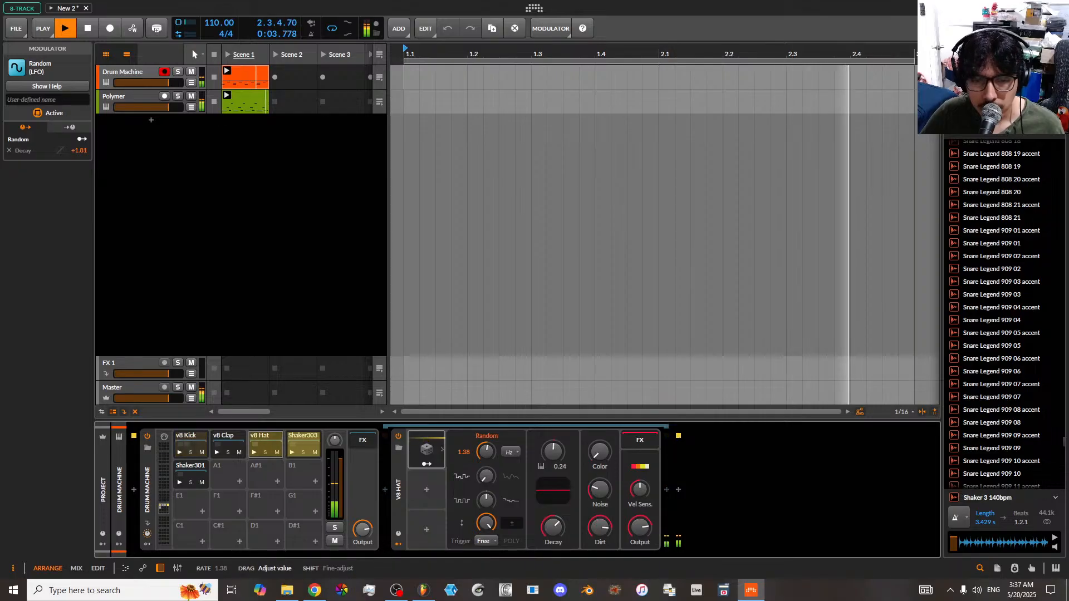
left_click_drag(486, 451, 485, 454)
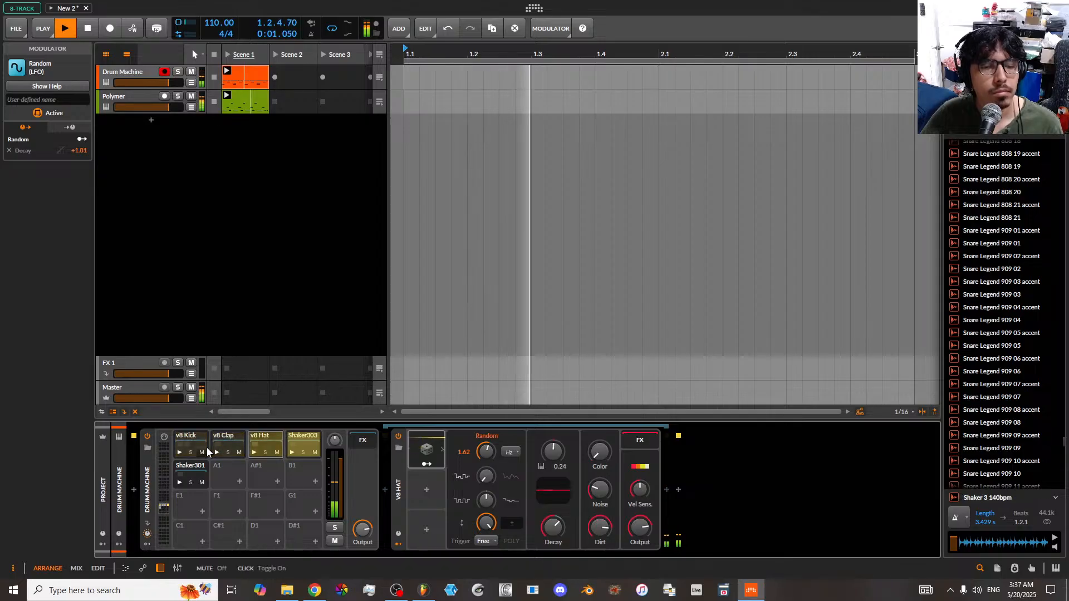
- Audition the Shaker 3 eggs 01 pad, stopping playback and restarting it
left_click(181, 478)
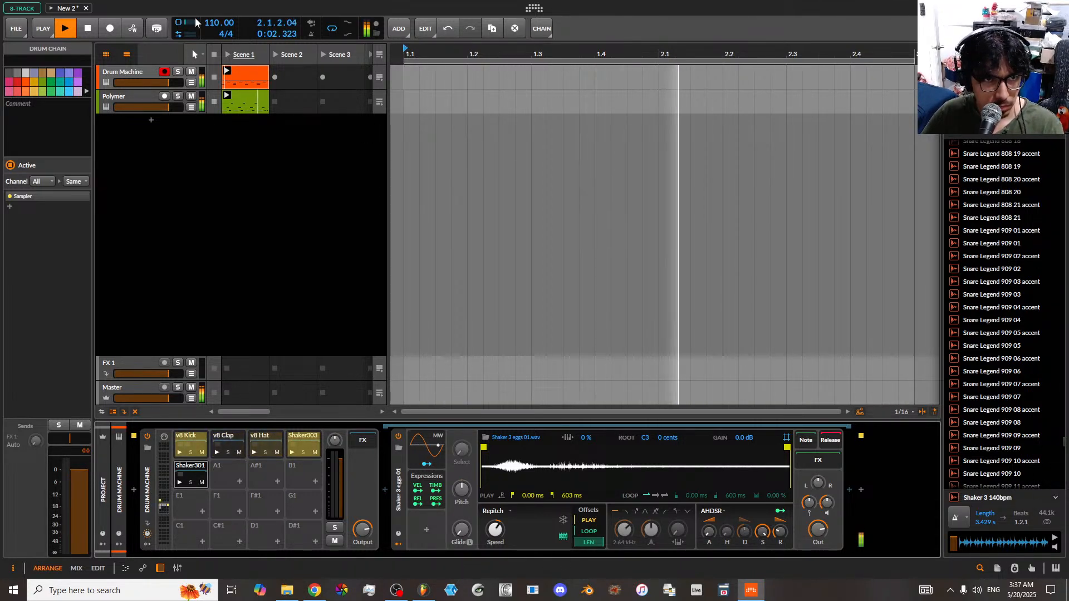
left_click(89, 28)
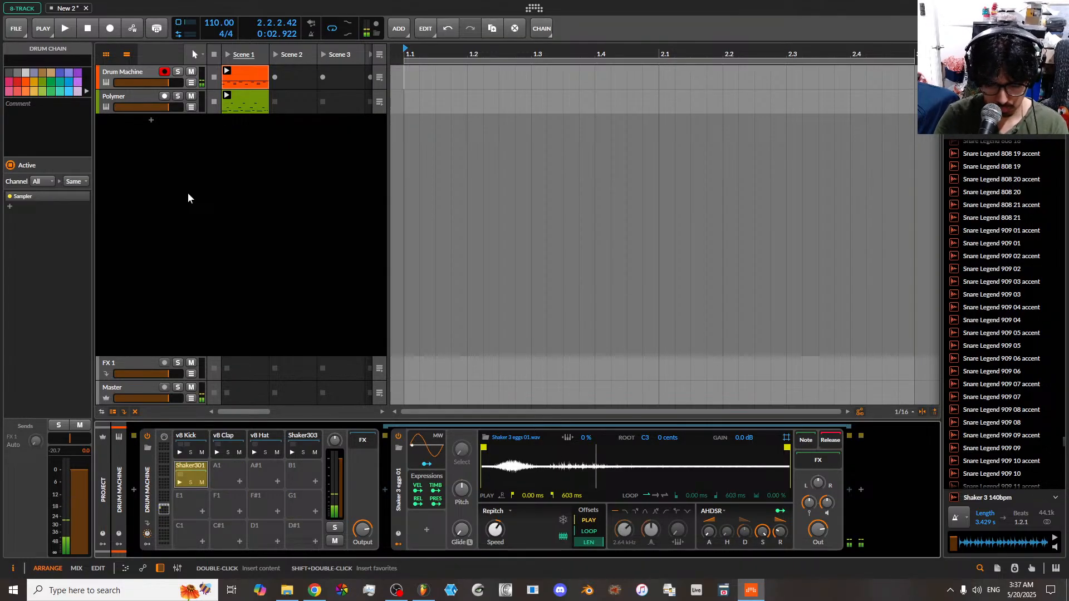
key("space")
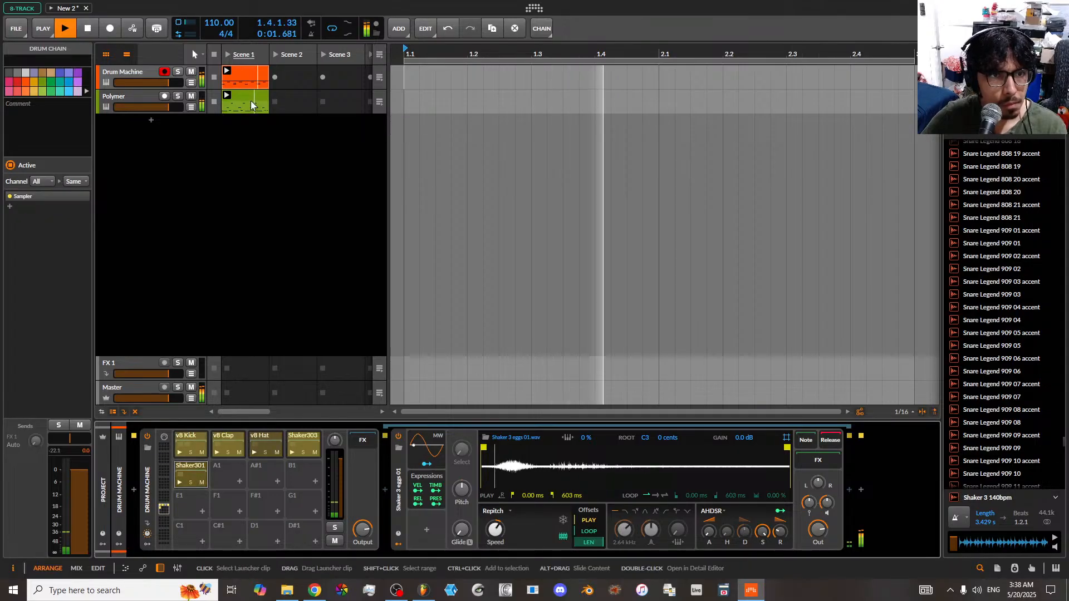
- Add Shaker 3 eggs 01 notes to the Drum Machine clip on all four beats and on the last sixteenth, 1.4.4
double_click(238, 72)
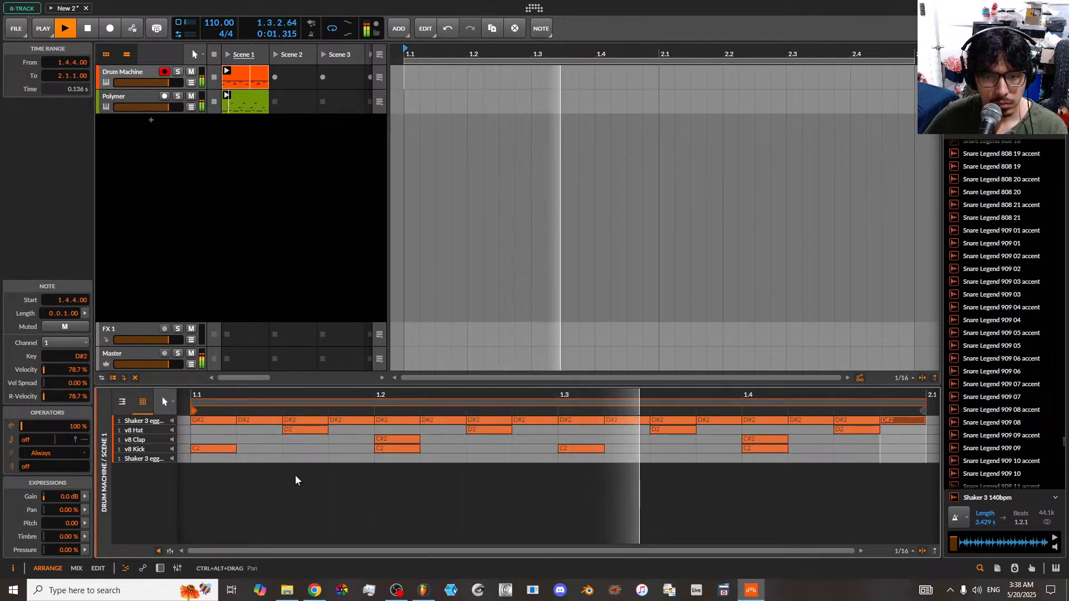
double_click(216, 460)
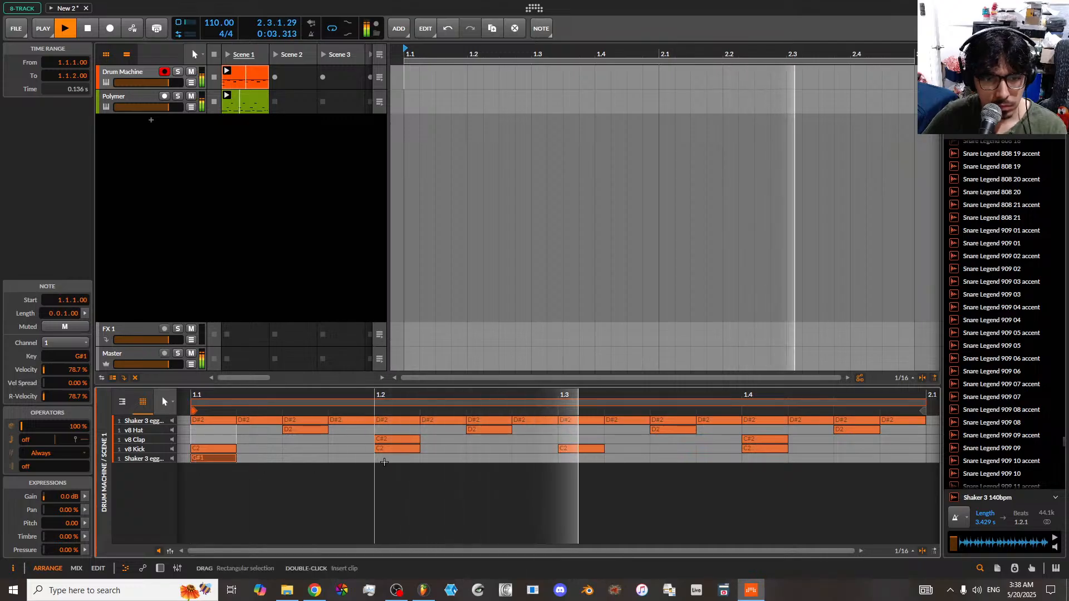
double_click(396, 459)
double_click(581, 459)
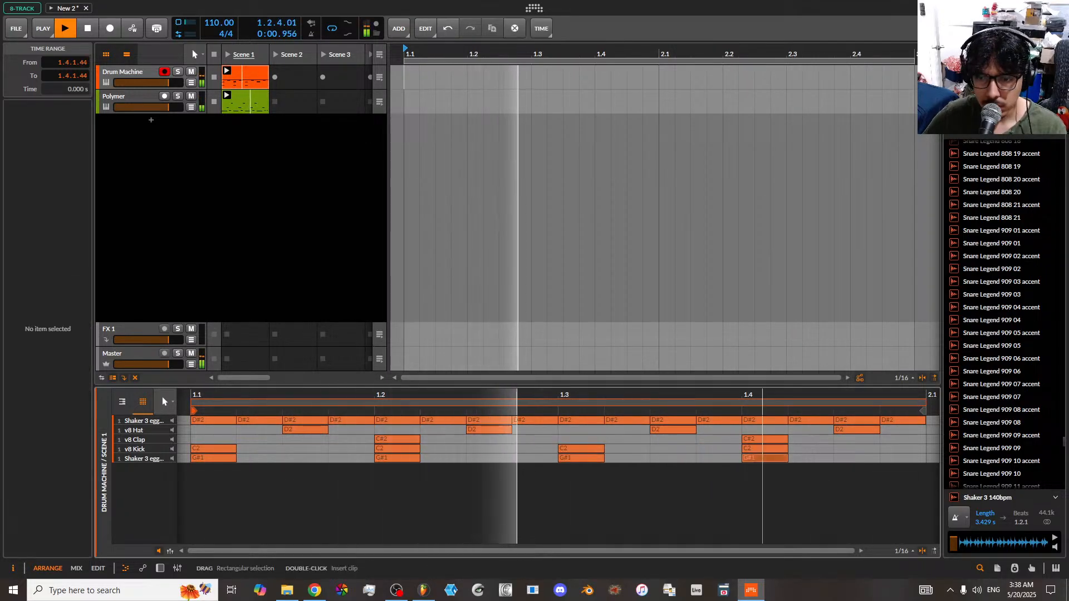
double_click(765, 458)
double_click(861, 458)
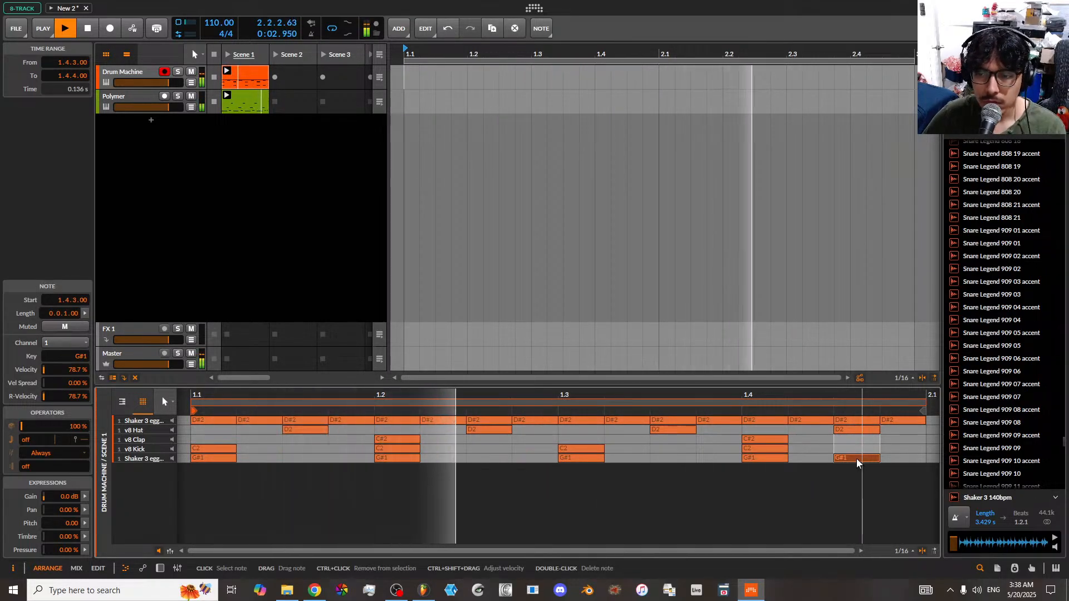
double_click(856, 459)
double_click(902, 458)
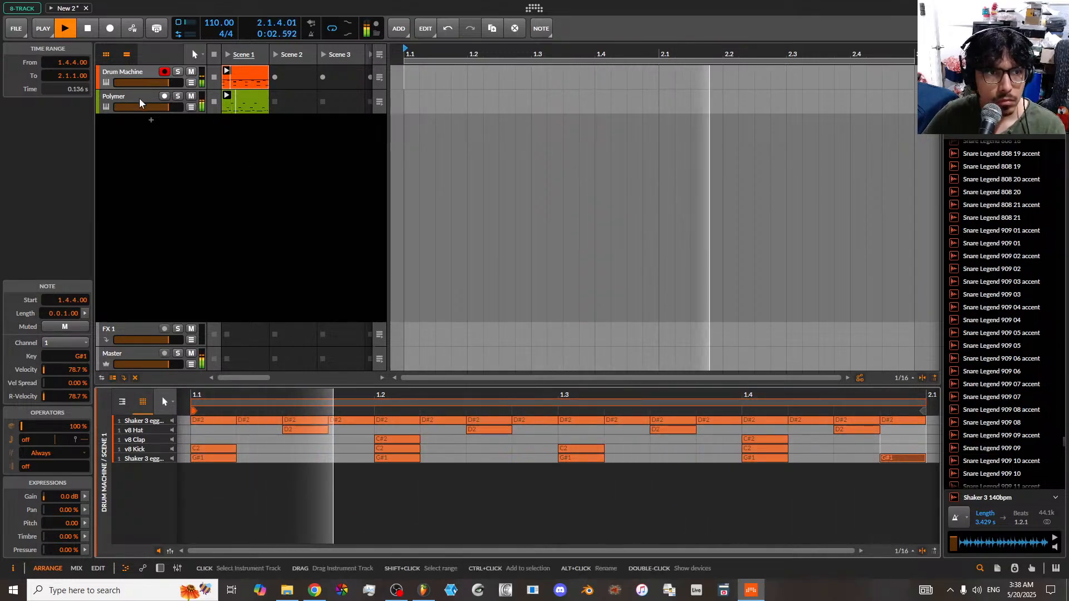
- Reopen the Drum Machine's devices and adjust the output level of the Shaker 3 eggs 01 sampler
left_click(130, 74)
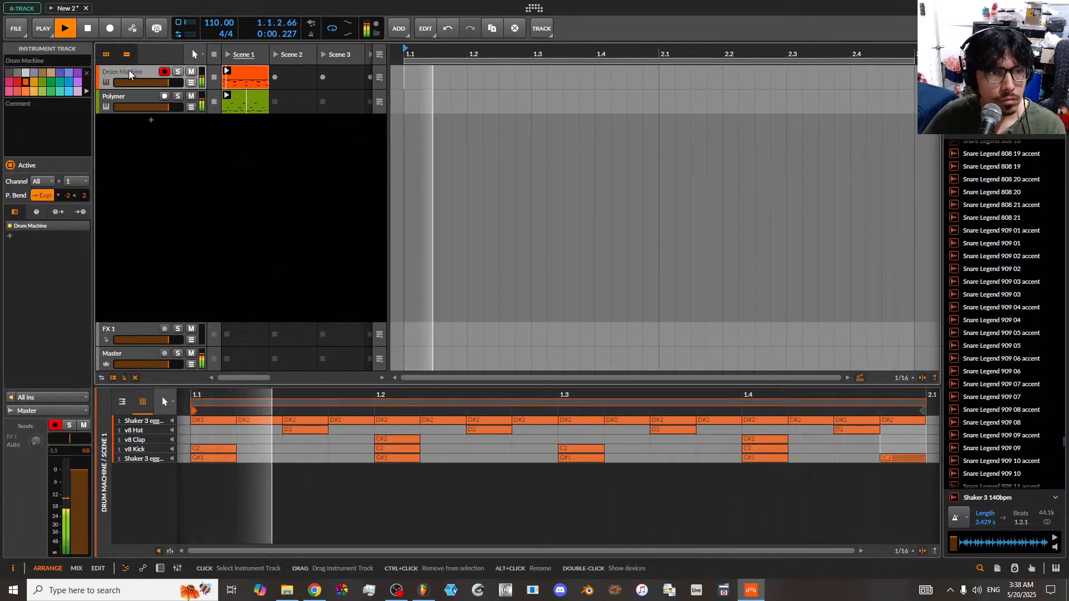
double_click(130, 74)
left_click(188, 465)
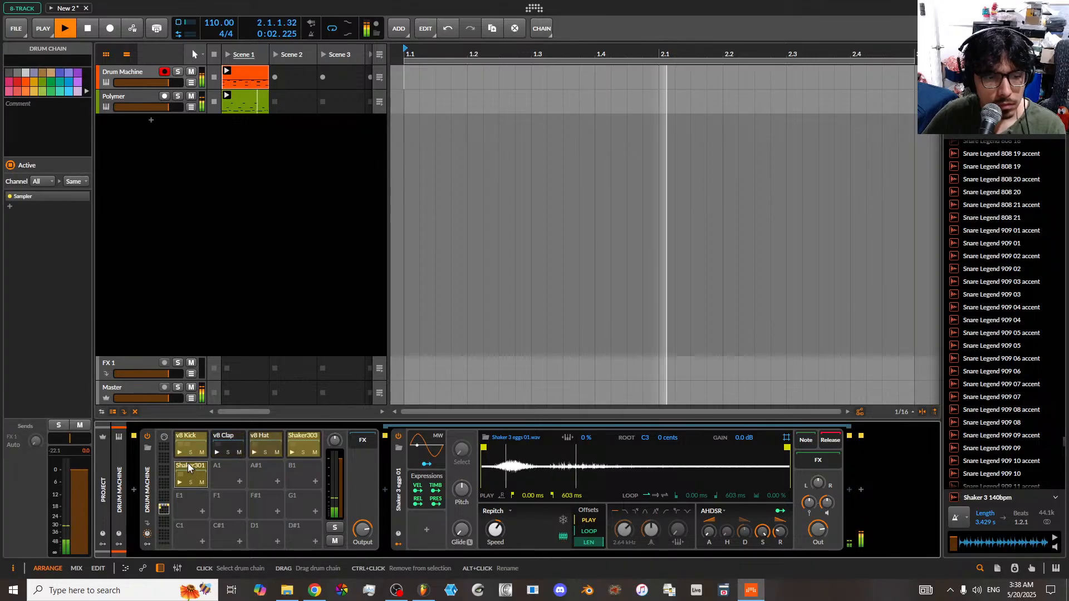
mouse_move(827, 530)
left_mouse_down()
mouse_move(826, 549)
mouse_move(823, 512)
mouse_move(823, 524)
left_mouse_up()
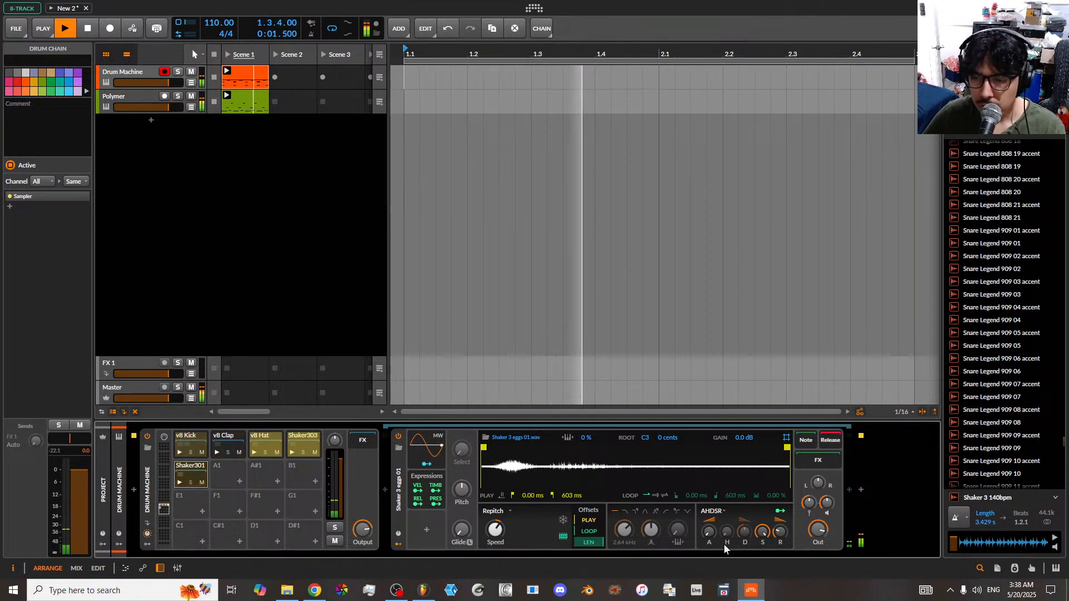
- Add a Random modulator to the Shaker 3 eggs 01 sampler and map it to the output with an amount of -0.30
left_click(427, 531)
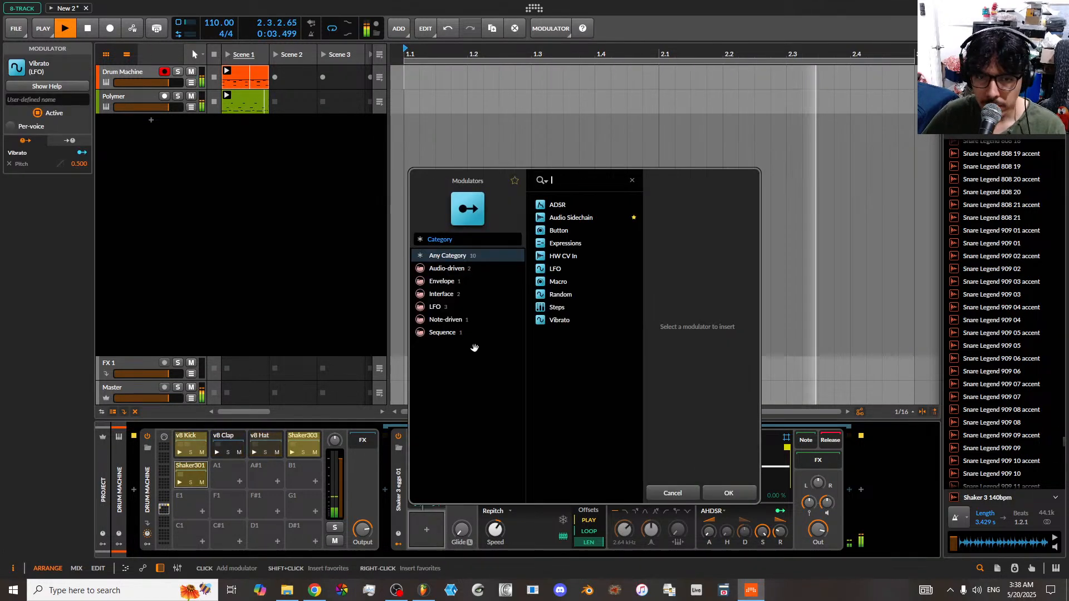
left_click(436, 307)
left_click(559, 216)
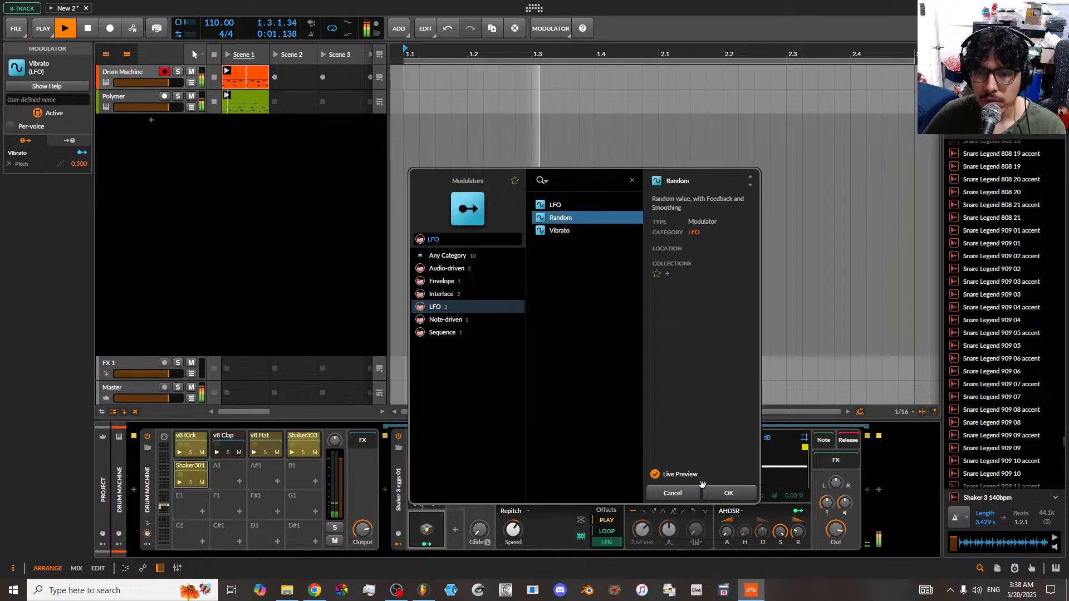
left_click(716, 495)
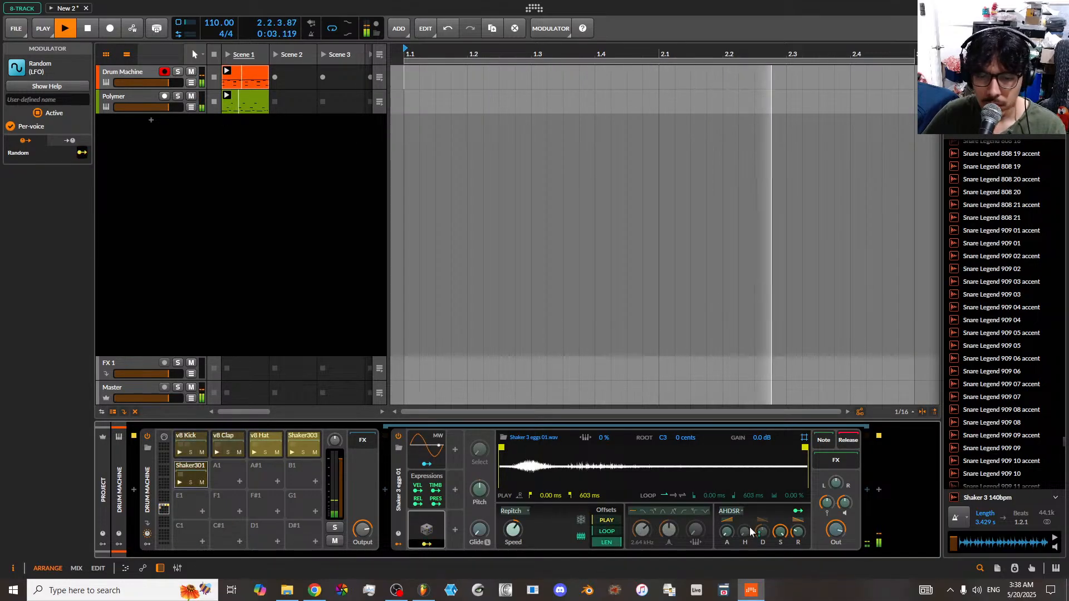
left_click_drag(830, 535, 831, 549)
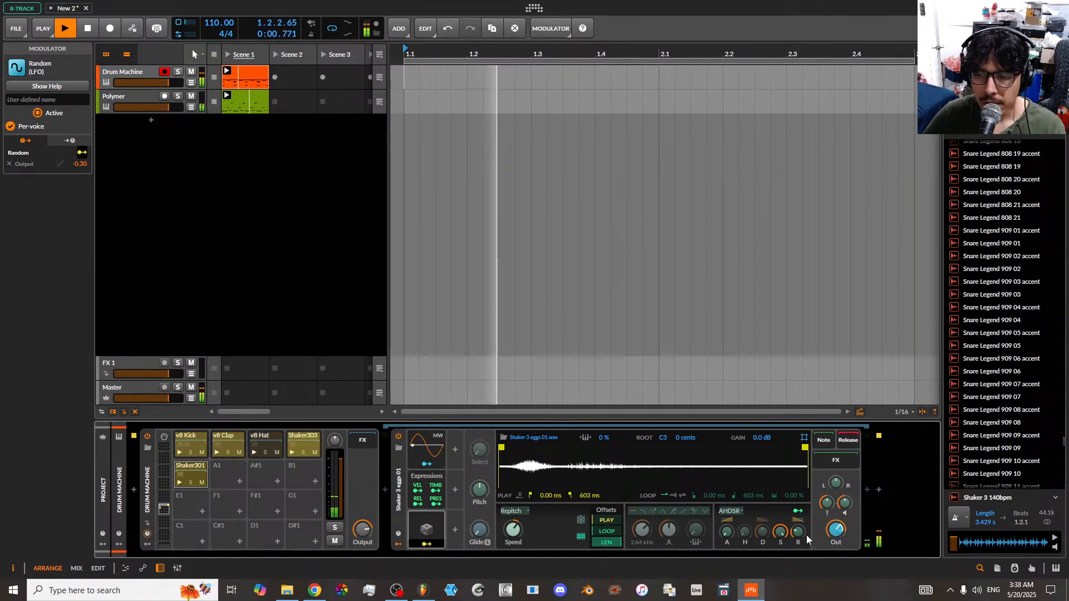
left_click(424, 544)
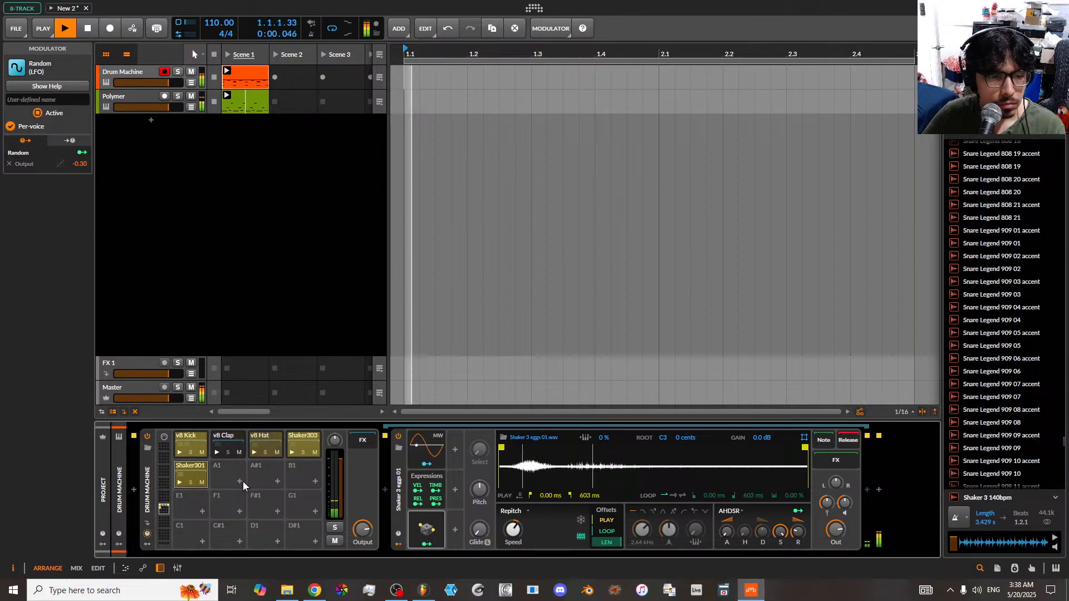
- Lower the v8 Hat's output to -6.5 dB
left_click(266, 438)
left_click_drag(644, 527, 643, 534)
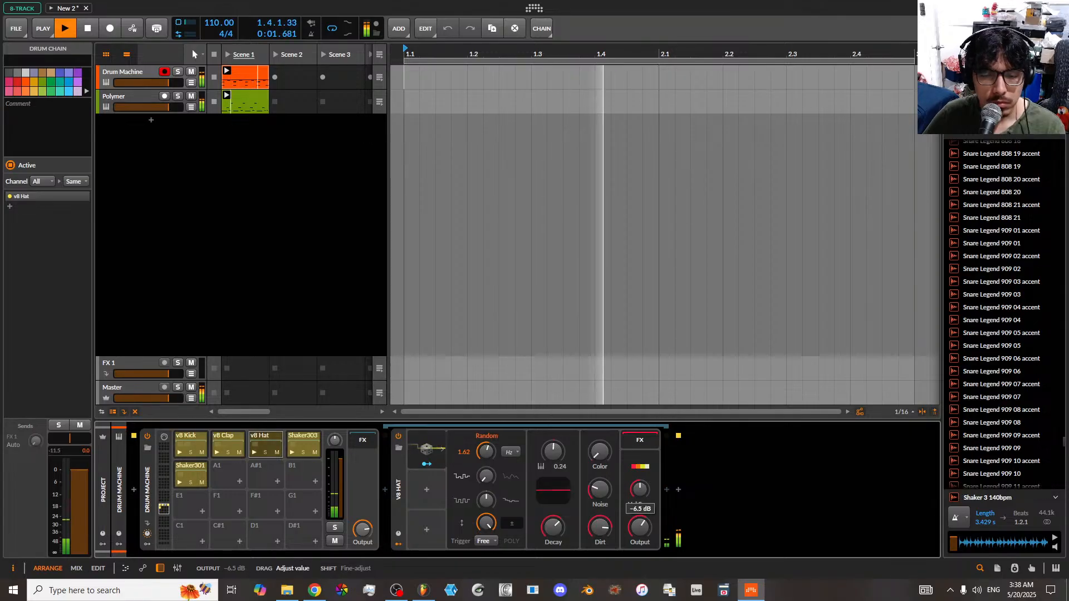
- Show the Polymer track's devices and add an Audio Sidechain modulator at project level
left_click(136, 105)
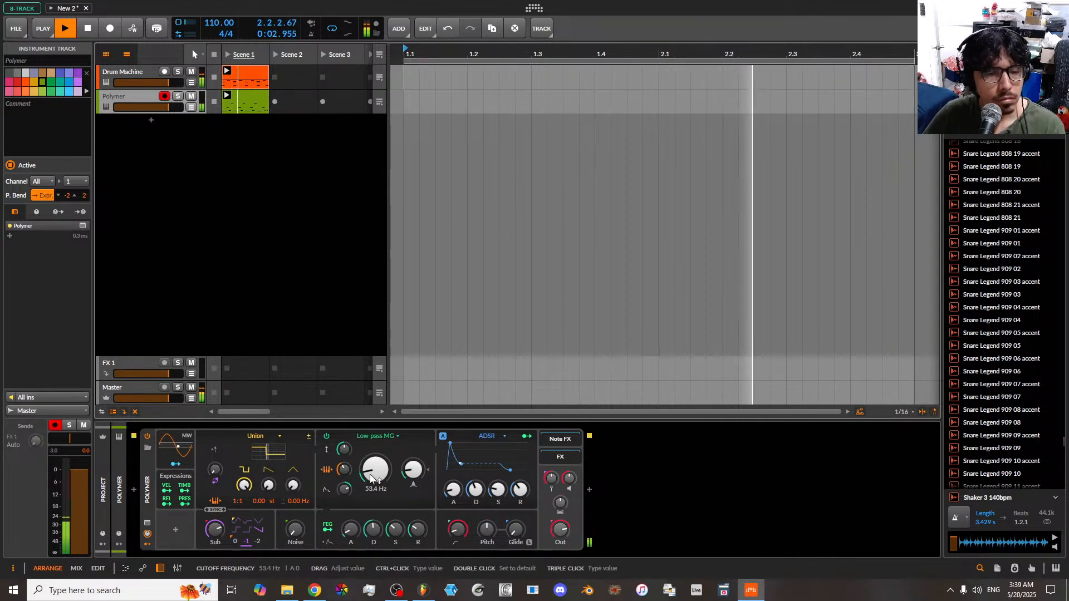
left_click(103, 464)
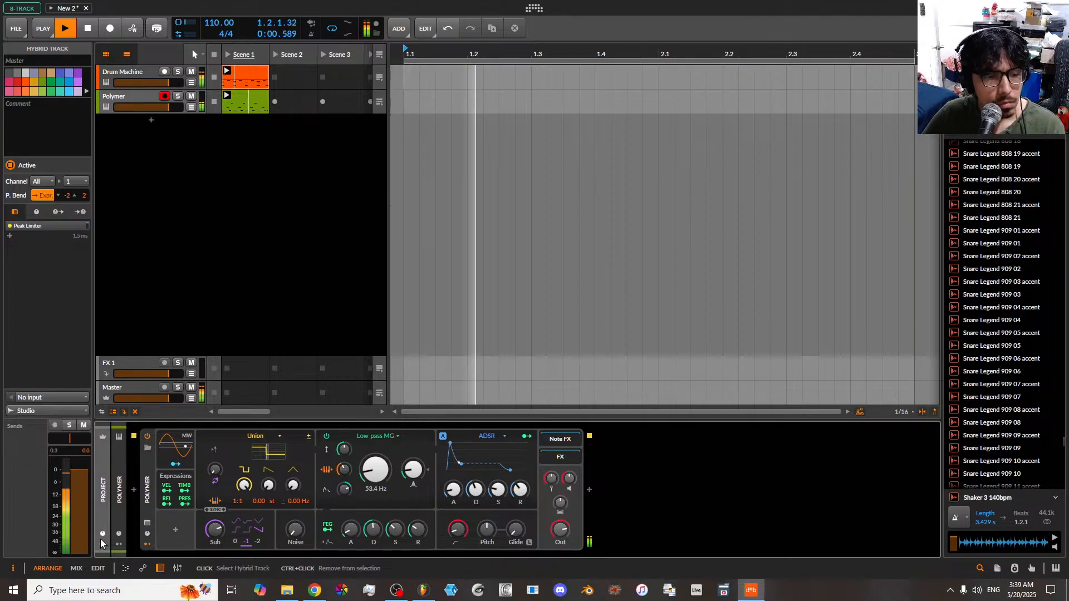
left_click(102, 544)
left_click(118, 462)
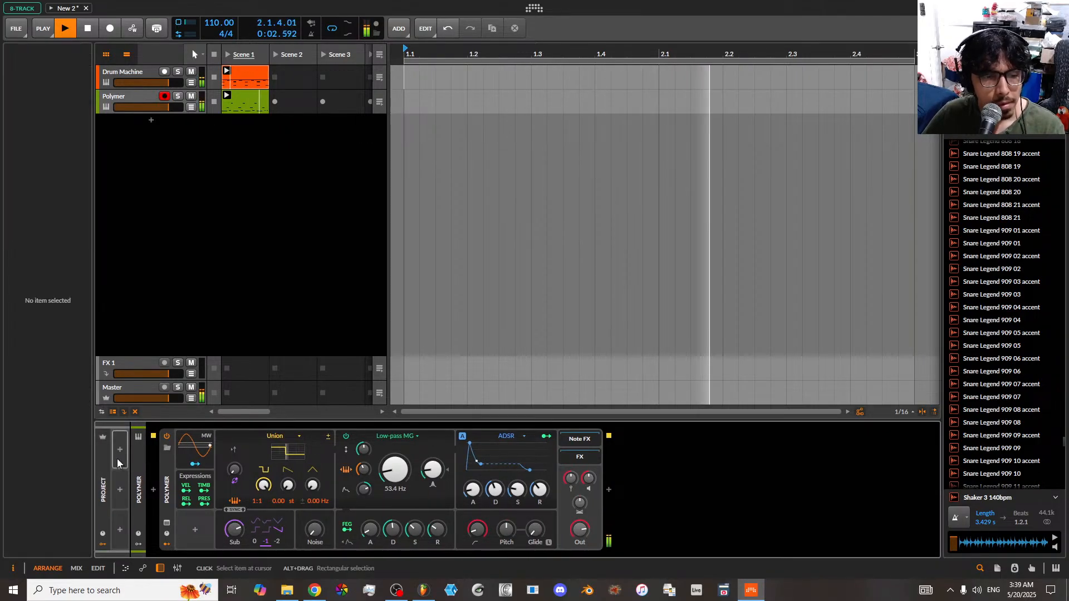
left_click(119, 451)
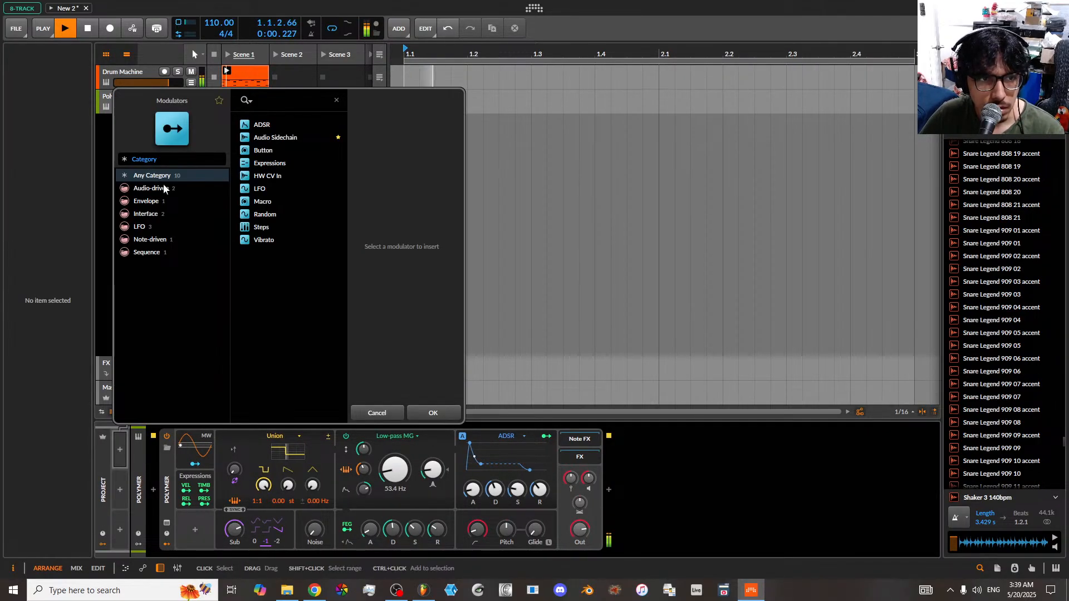
left_click(272, 138)
left_click(424, 413)
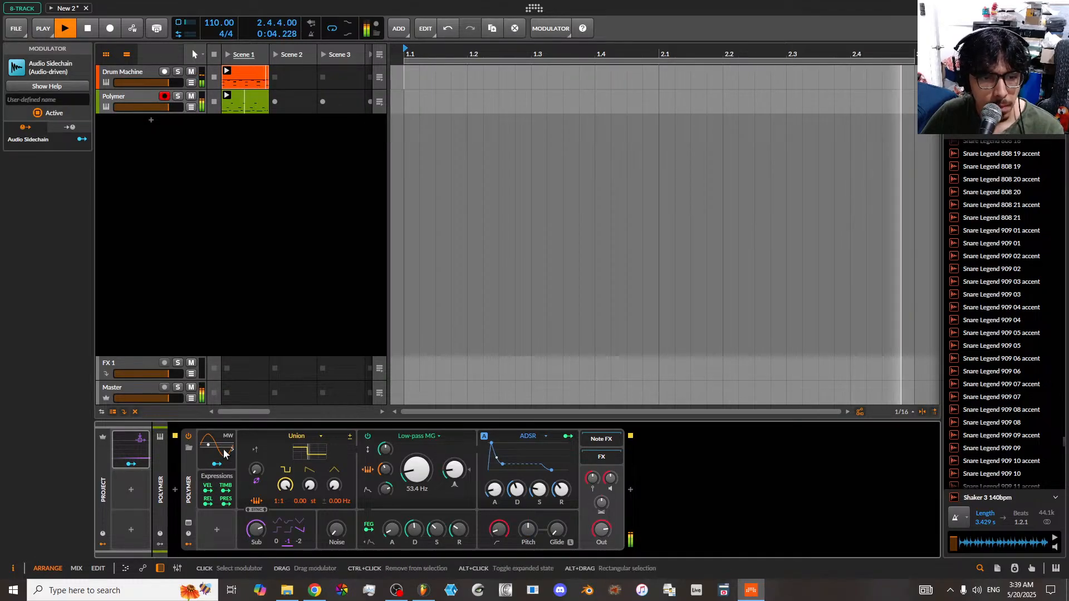
- Set the Audio Sidechain's source to the Drum Machine's v8 Kick (POST) chain
left_click(130, 450)
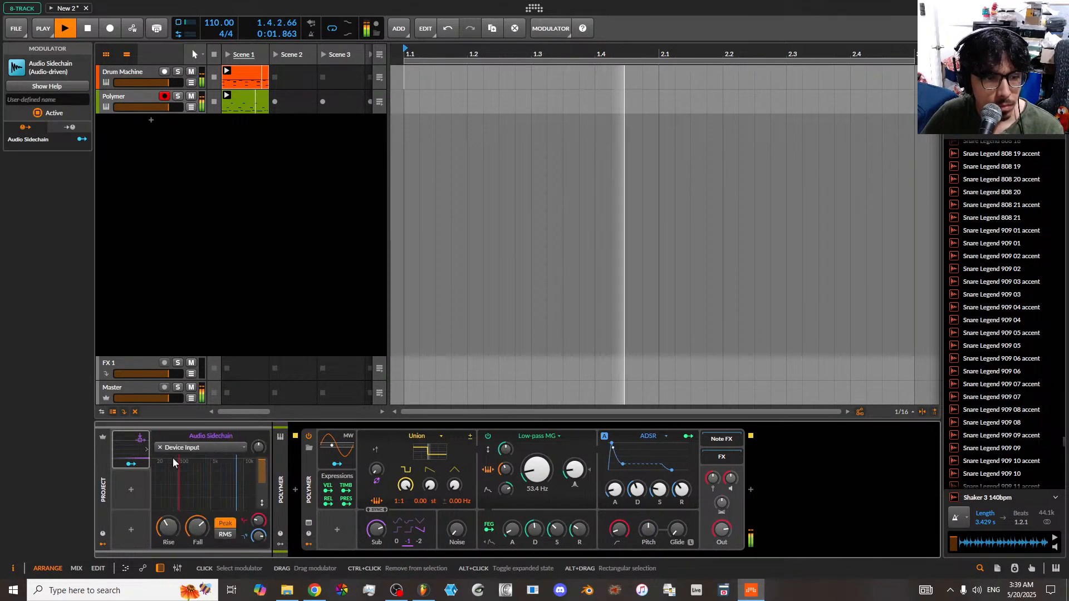
left_click(201, 447)
mouse_move(215, 487)
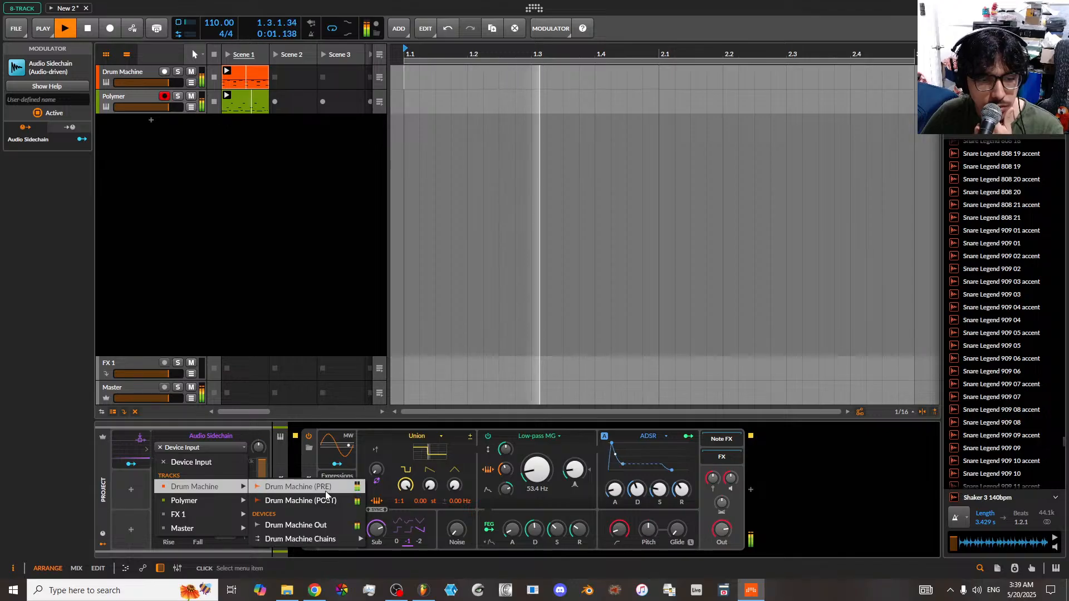
mouse_move(312, 539)
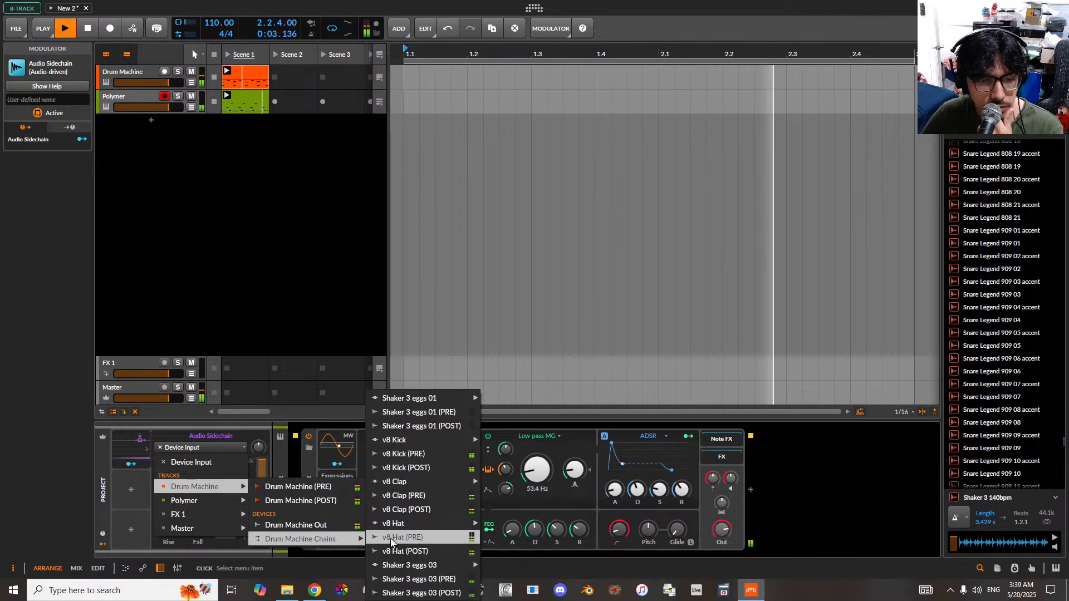
mouse_move(405, 446)
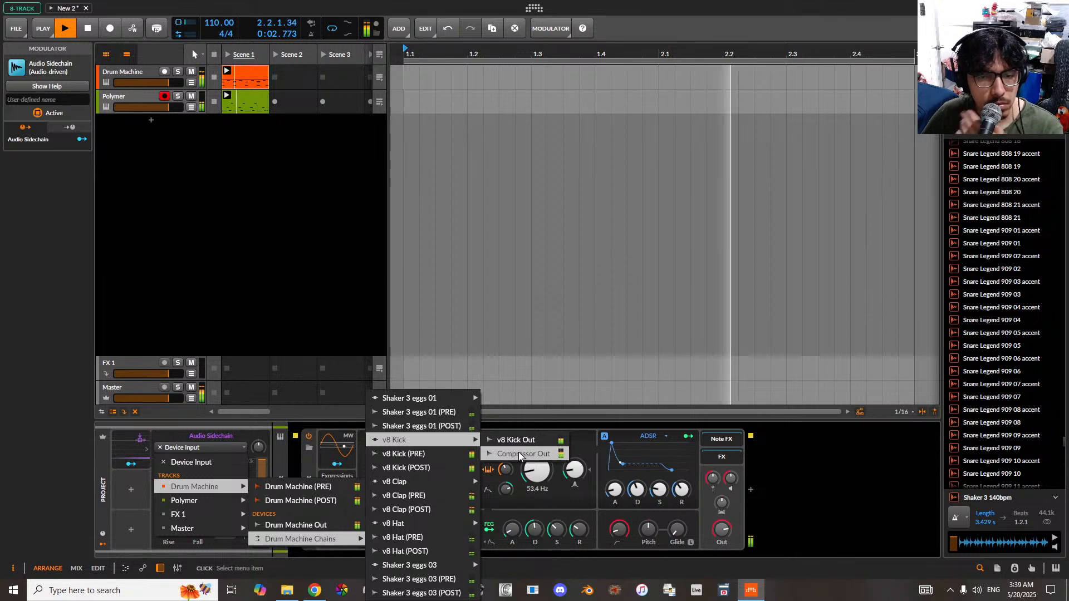
left_click(420, 468)
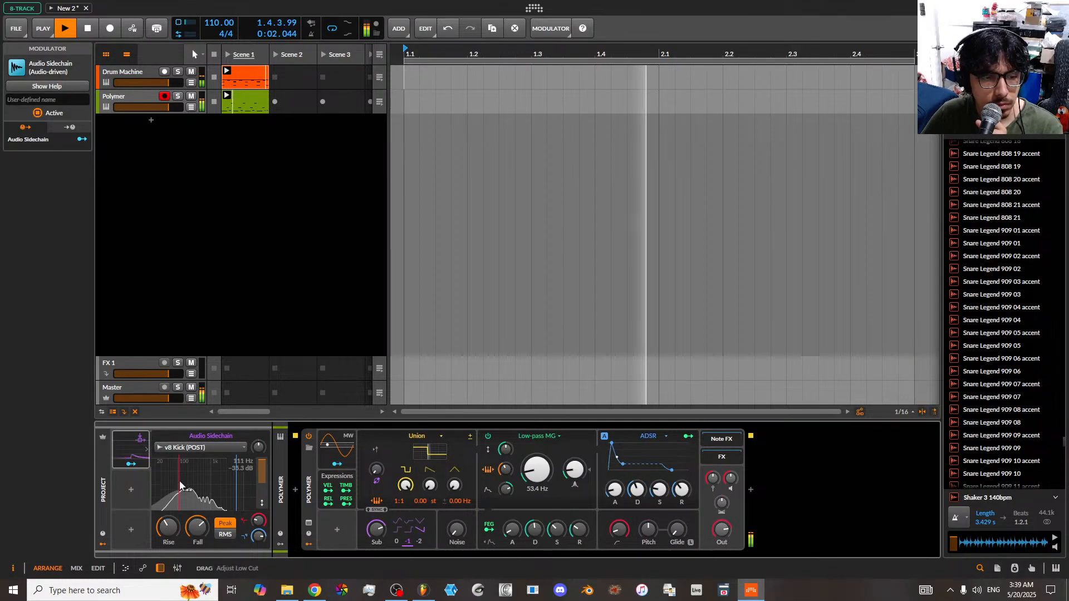
- Lower the Audio Sidechain's low-cut and high-cut frequencies slightly and raise its gain
left_click_drag(179, 480, 169, 480)
left_click_drag(236, 485, 230, 484)
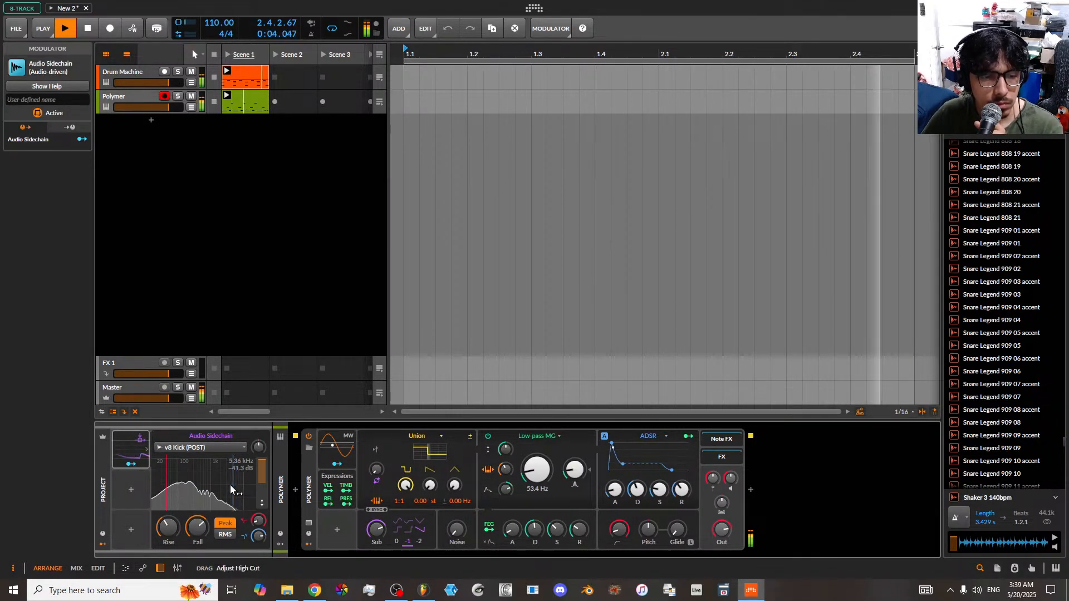
mouse_move(259, 449)
left_mouse_down()
mouse_move(259, 430)
mouse_move(259, 439)
left_mouse_up()
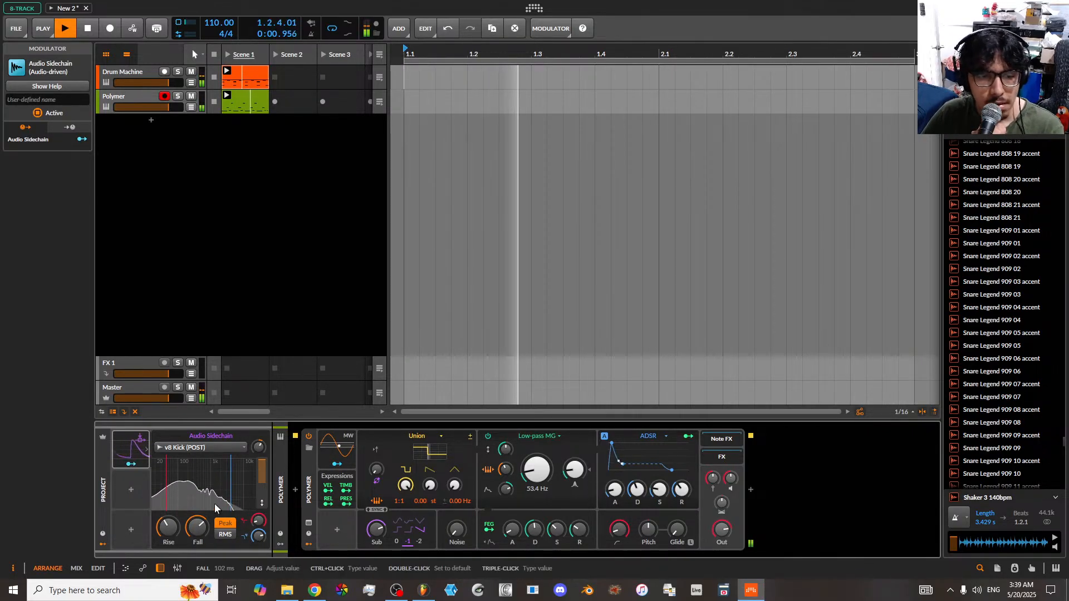
- Map the Audio Sidechain to Polymer's output with an amount of -0.52 and raise the sidechain gain to +24.2 dB
left_click(132, 464)
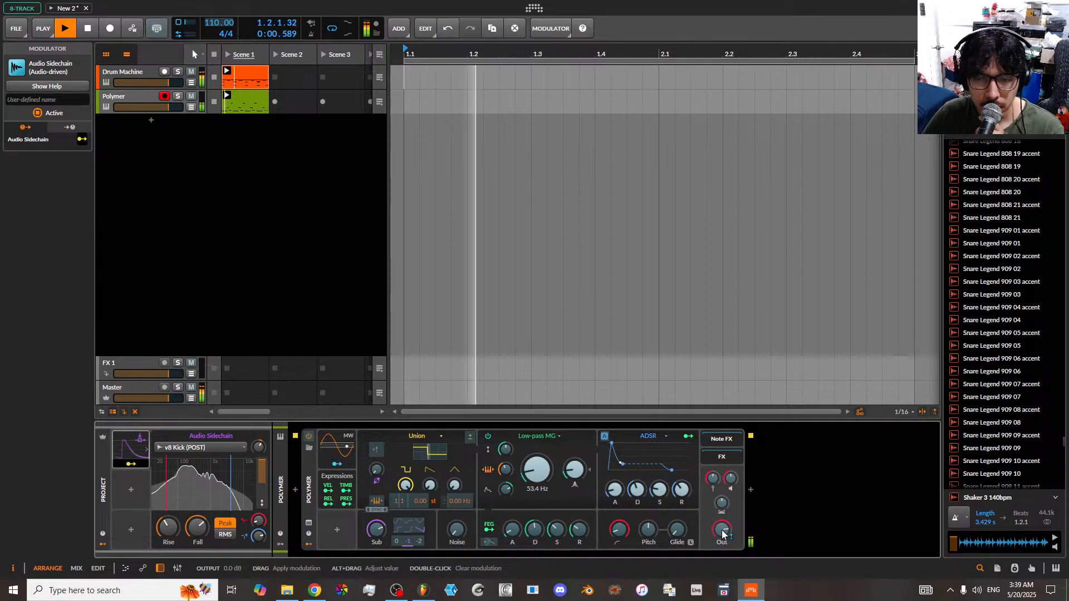
left_click_drag(722, 533, 722, 539)
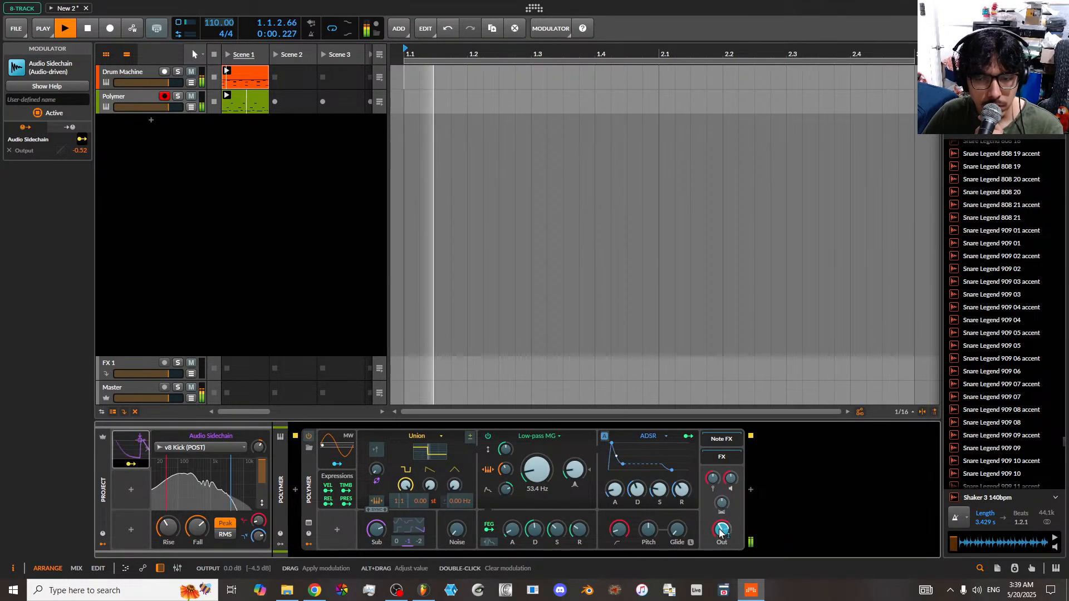
left_click(131, 464)
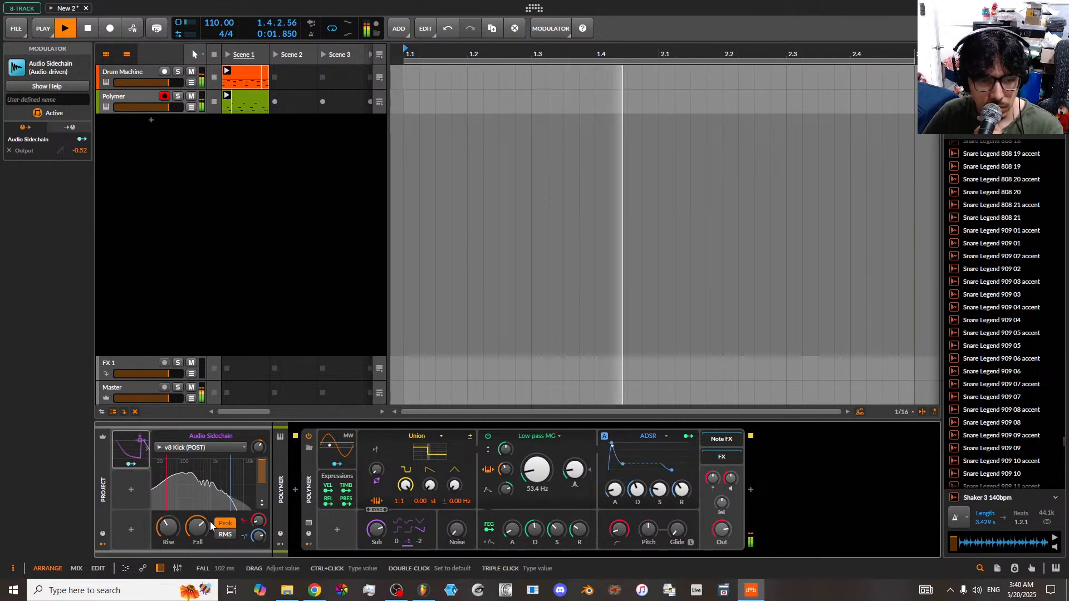
left_click_drag(261, 453, 260, 428)
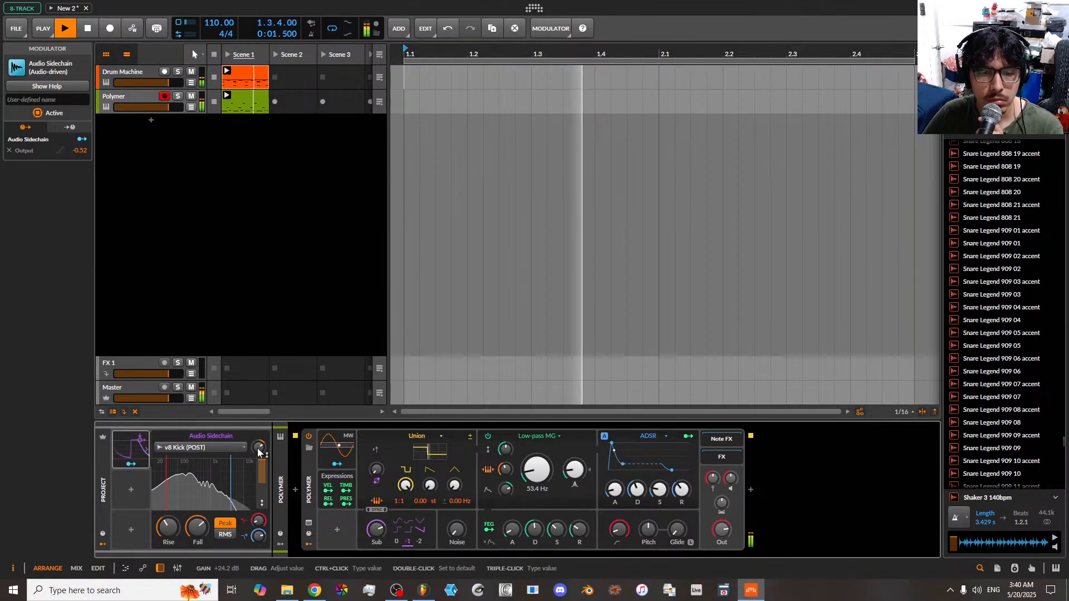
- Fine-tune the Audio Sidechain's gain, lower its high-cut frequency slightly and select the Polymer track
left_click_drag(260, 448, 259, 451)
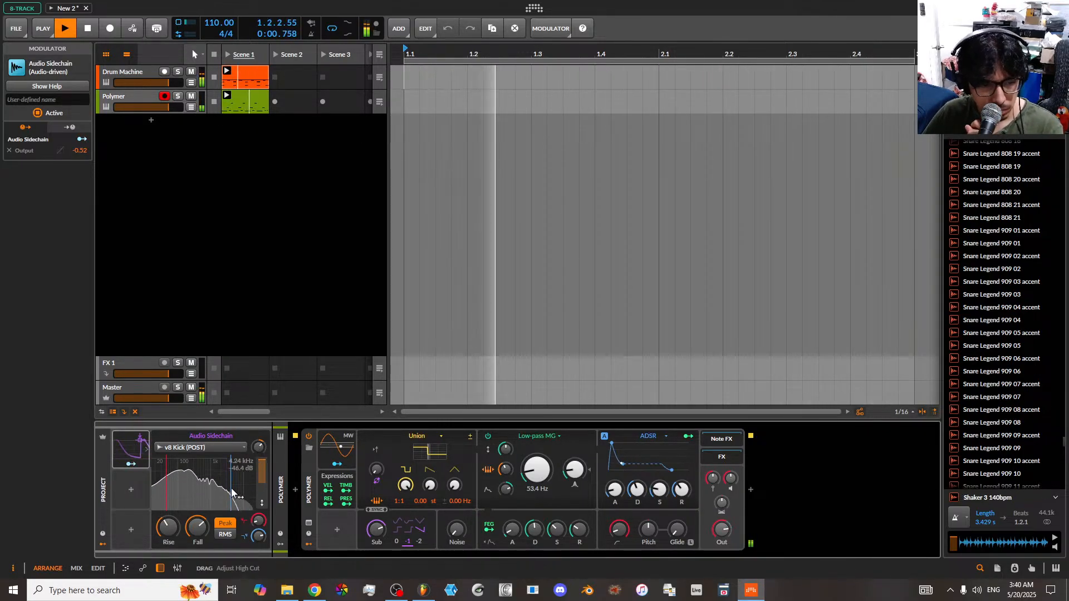
mouse_move(229, 495)
left_mouse_down()
mouse_move(209, 496)
mouse_move(227, 496)
left_mouse_up()
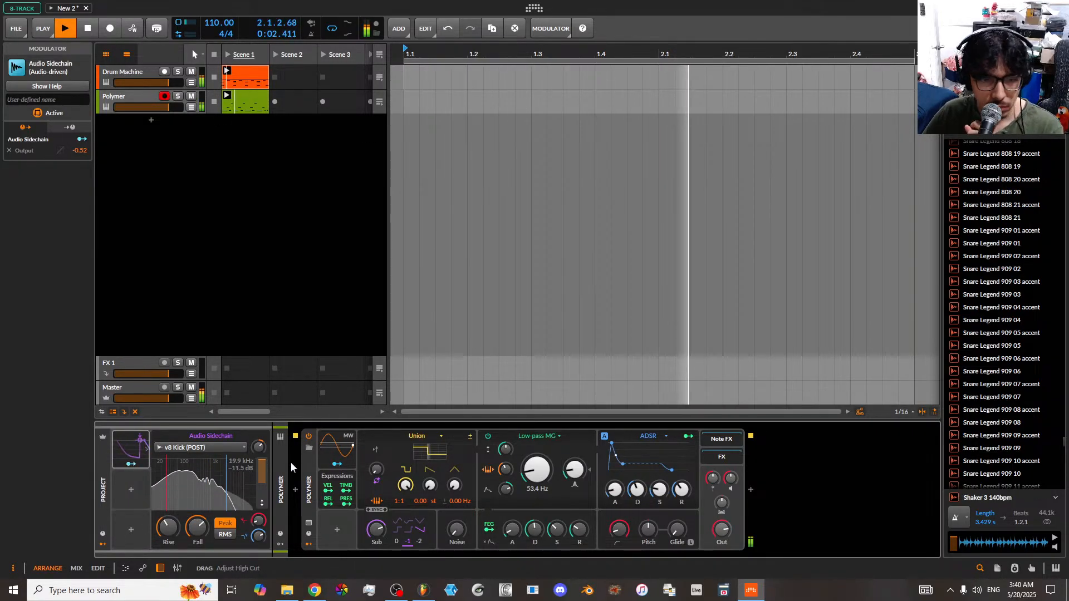
left_click(136, 98)
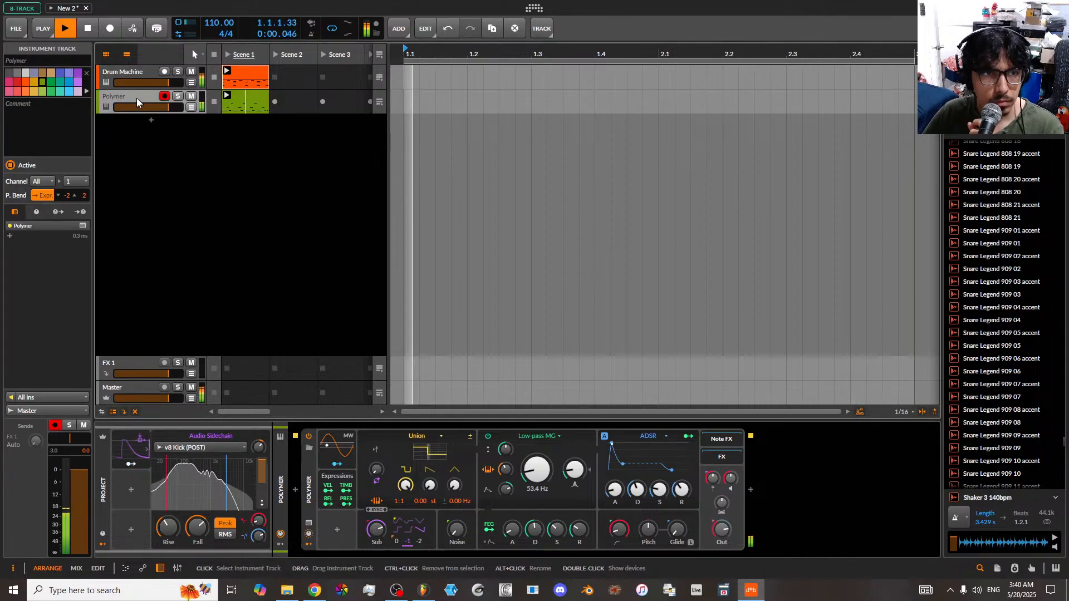
- Mute the Drum Machine track and add a new instrument track below Polymer
left_click(191, 72)
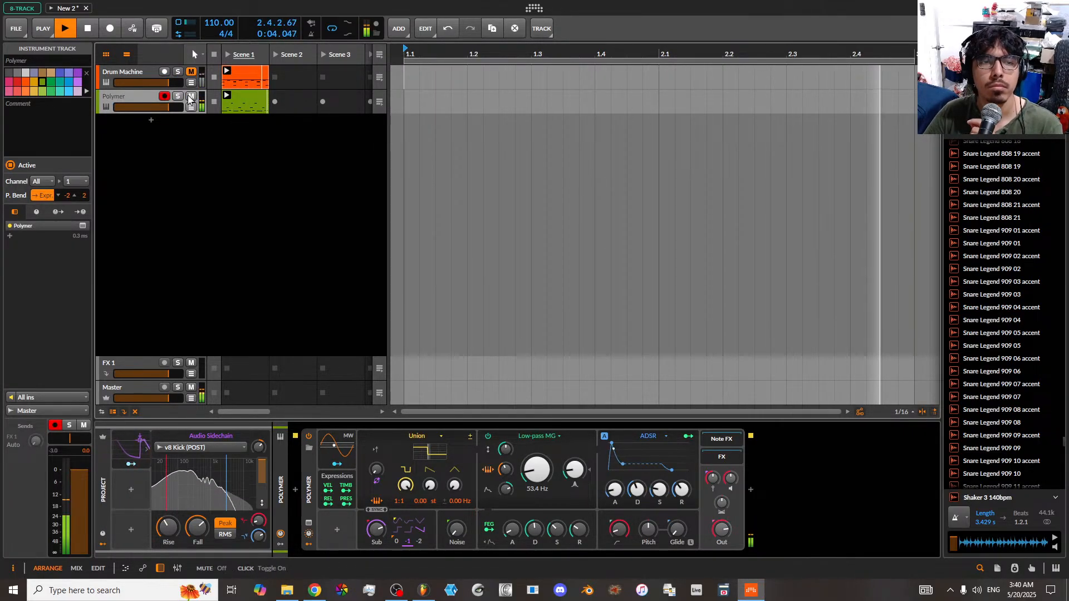
left_click(151, 120)
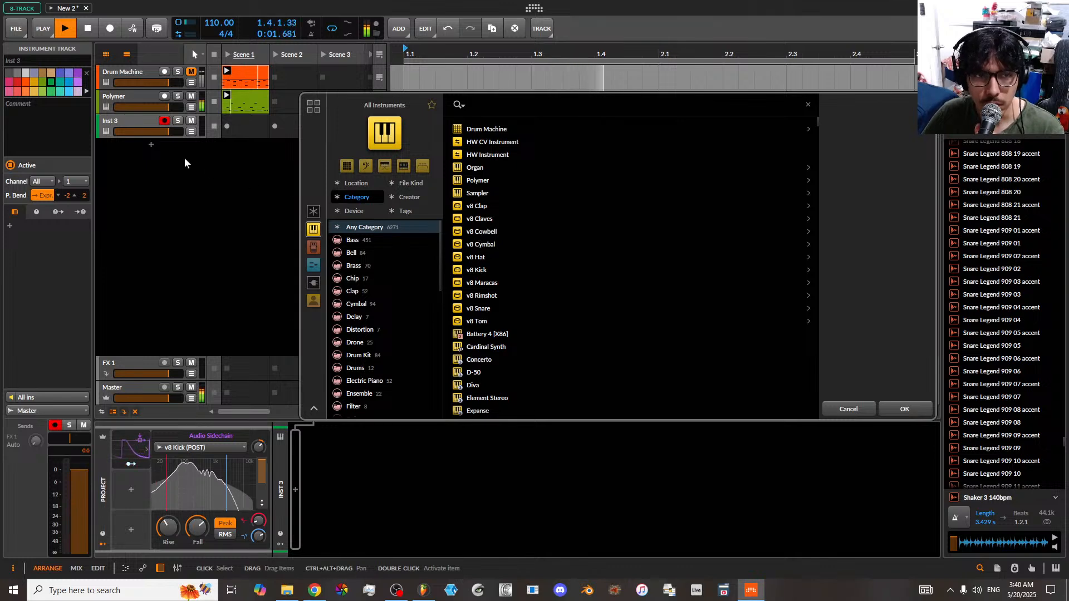
- Rename the Polymer track to bass and reselect the new Inst 3 track
left_click(108, 95)
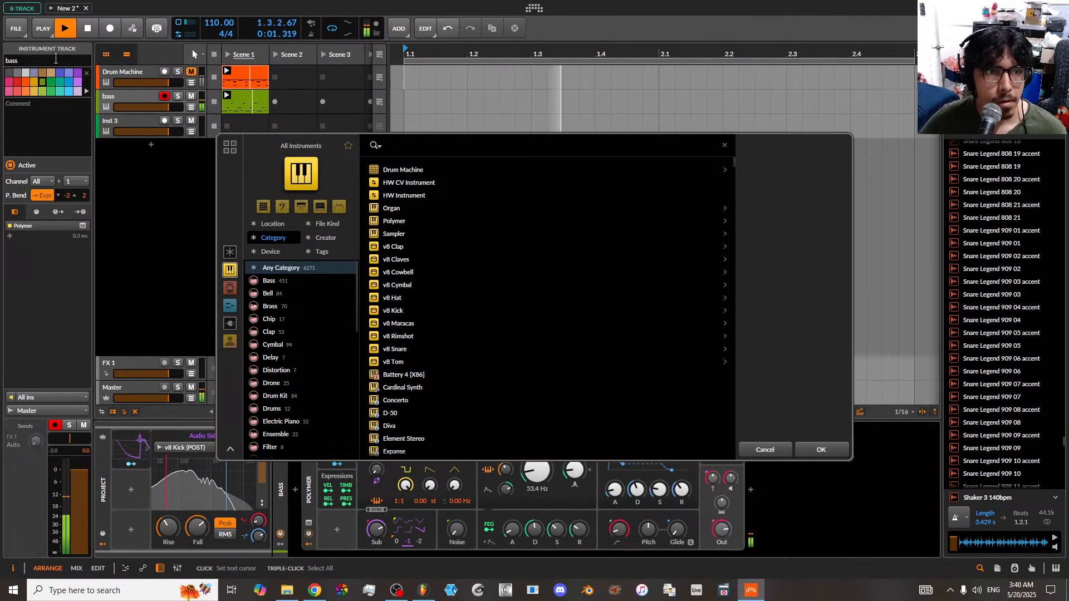
left_click(148, 121)
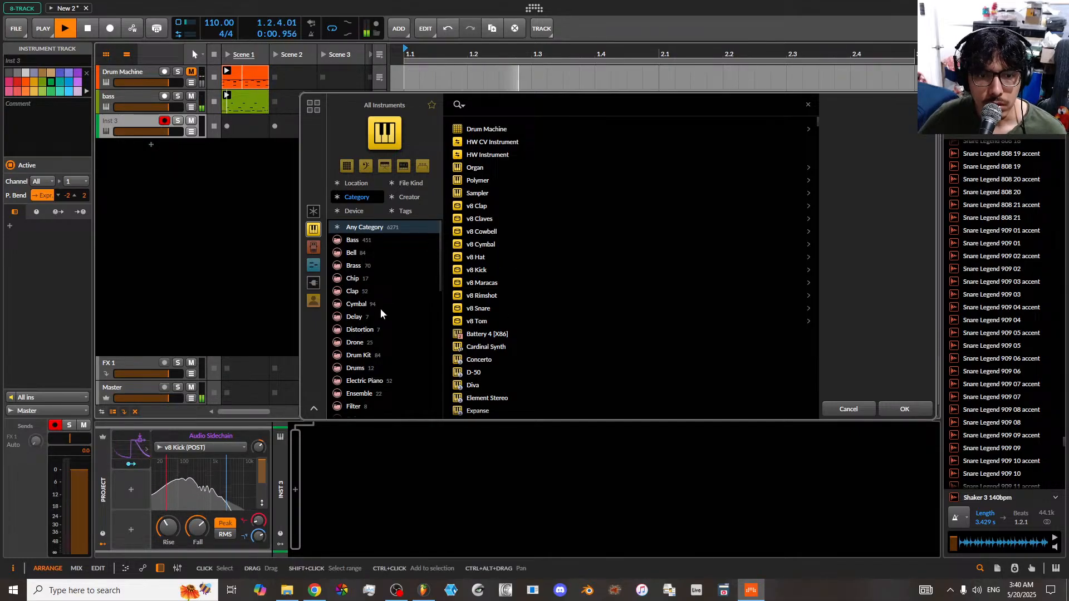
- Filter the instruments by the Piano category, load the 1986 preset on Inst 3 and show the bass clip's notes
scroll(379, 308, "down", 3)
scroll(369, 365, "down", 5)
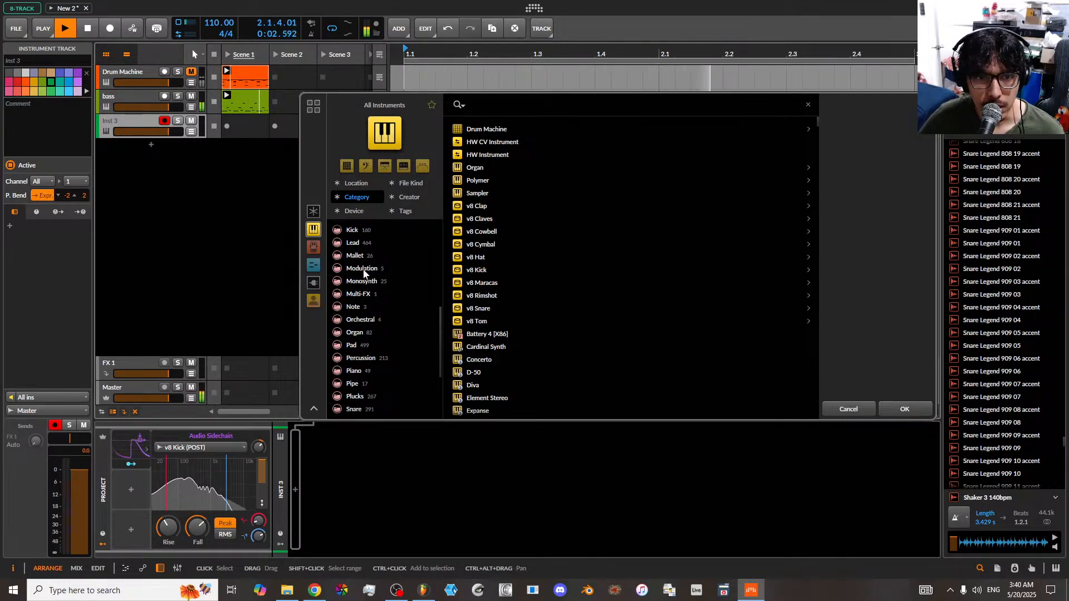
scroll(370, 306, "down", 3)
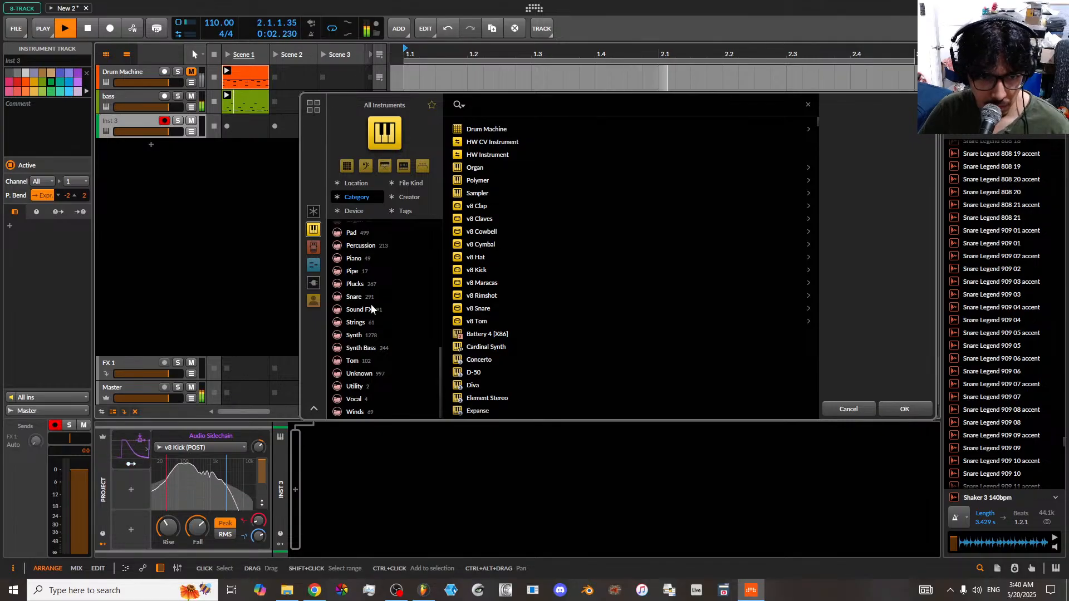
scroll(370, 306, "up", 1)
left_click(356, 298)
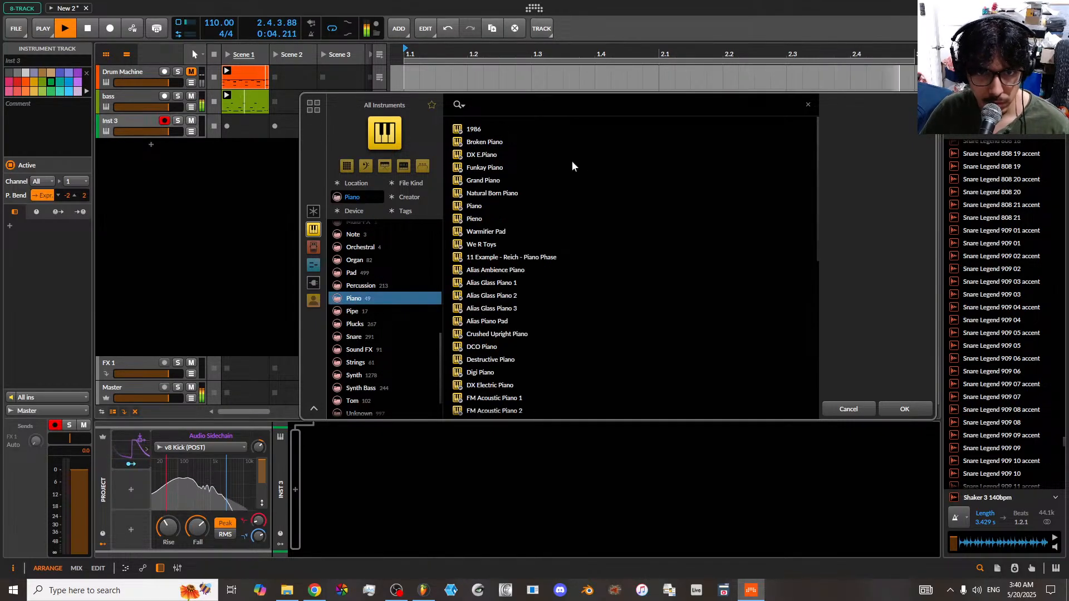
left_click(477, 130)
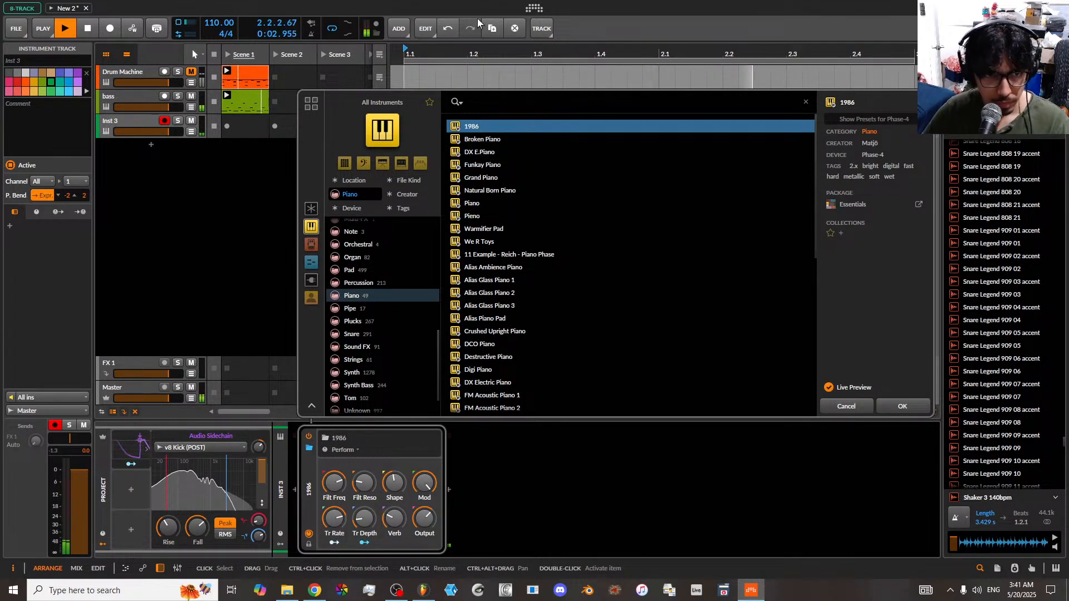
double_click(244, 105)
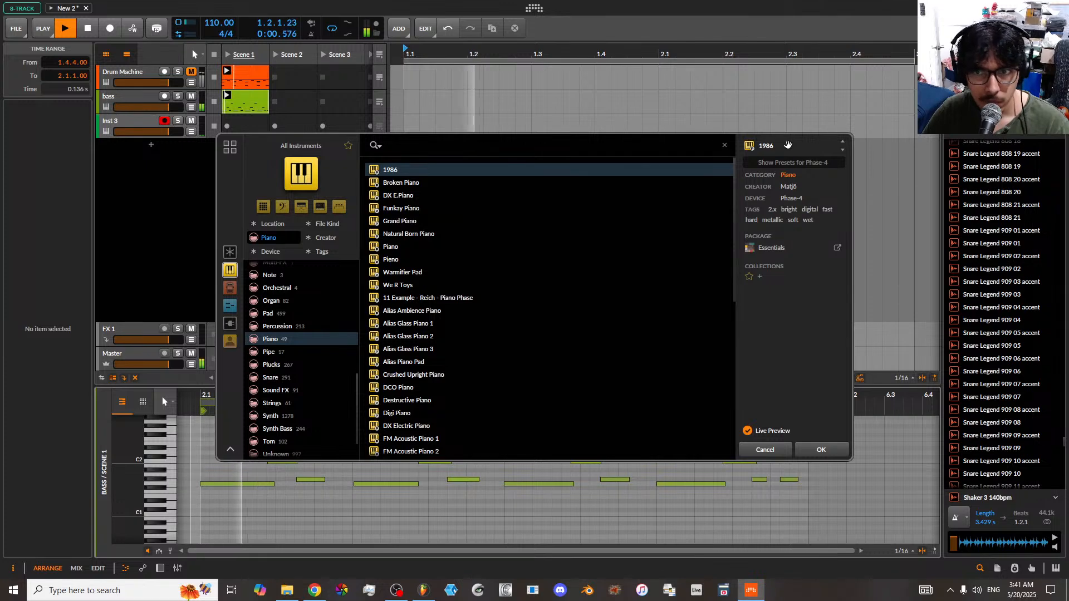
left_click(821, 449)
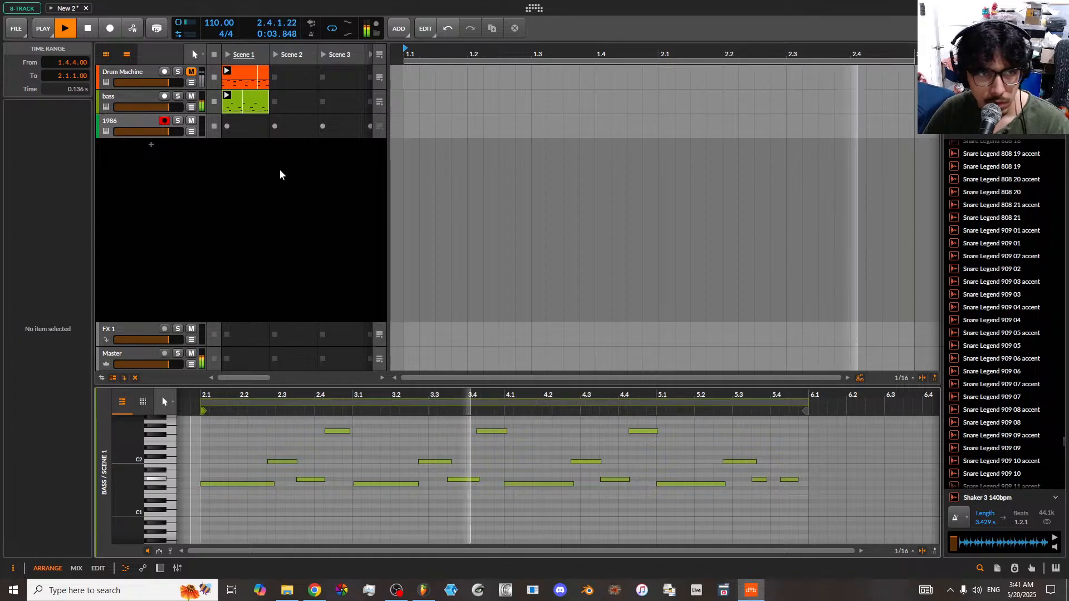
- Show the 1986 track's devices and audition other piano presets in its browser, from Broken Piano through Natural Born Piano
left_click(136, 122)
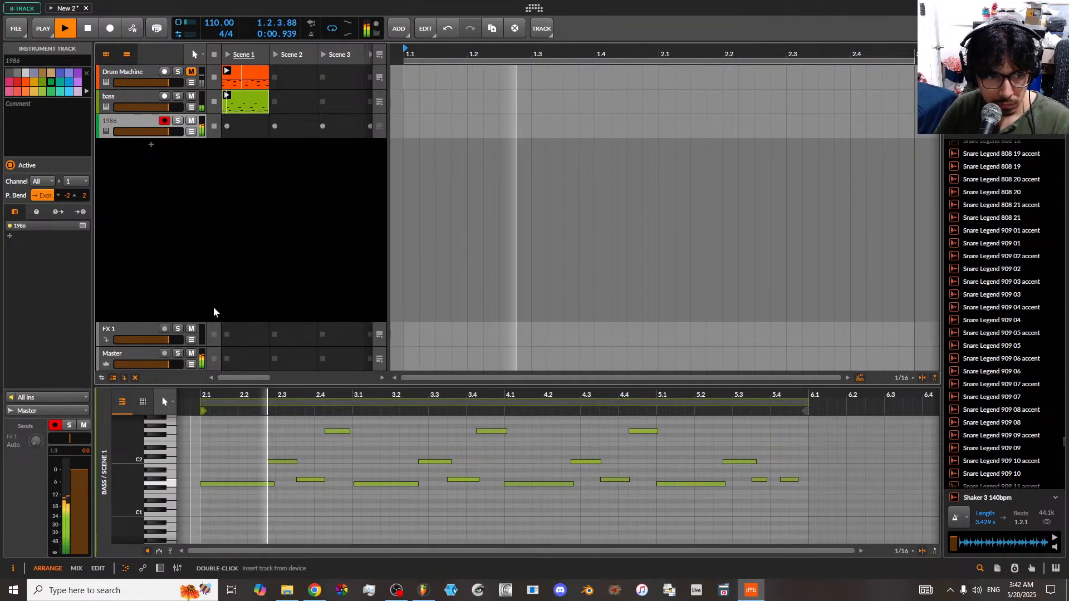
key("d")
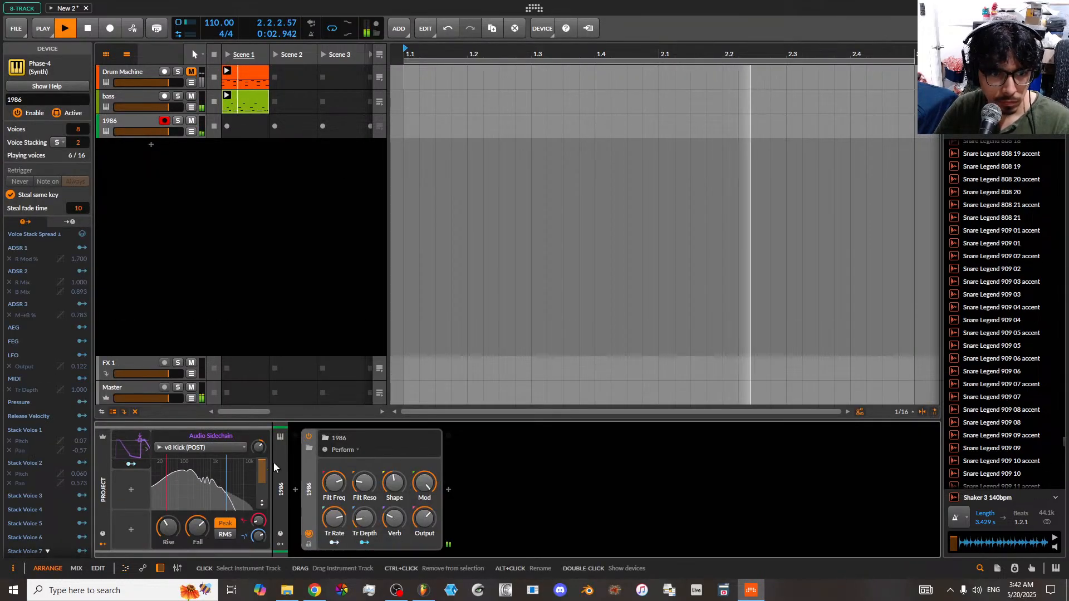
left_click(326, 437)
left_click(487, 141)
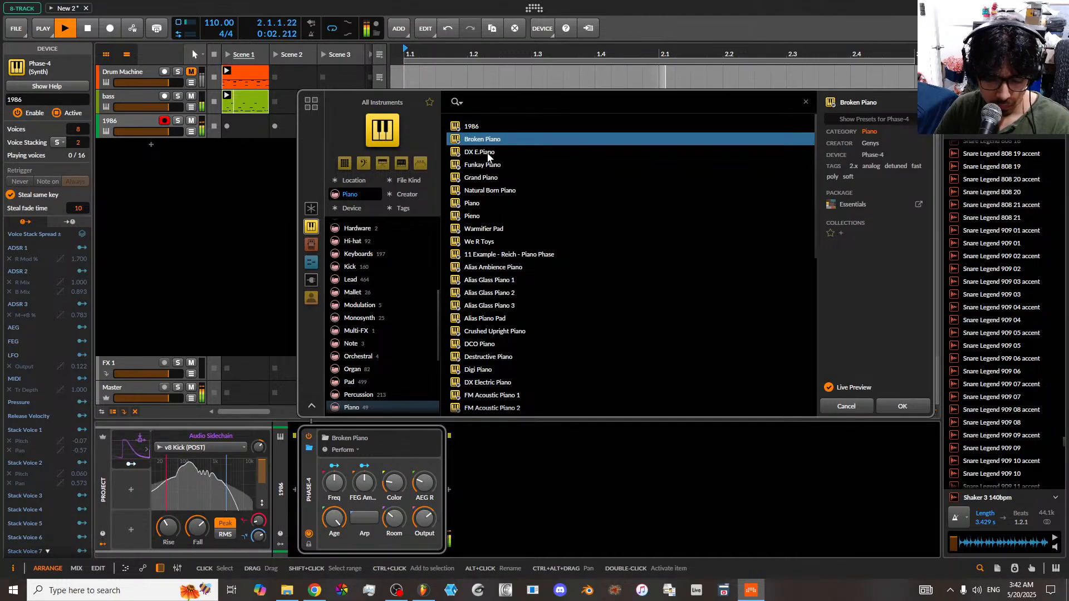
left_click(487, 153)
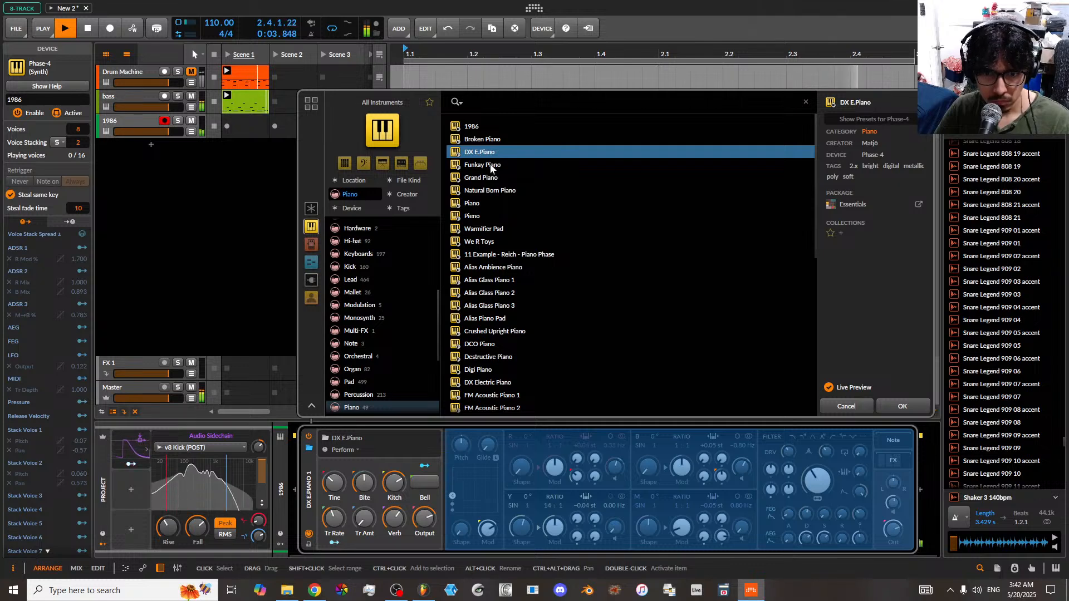
left_click(491, 167)
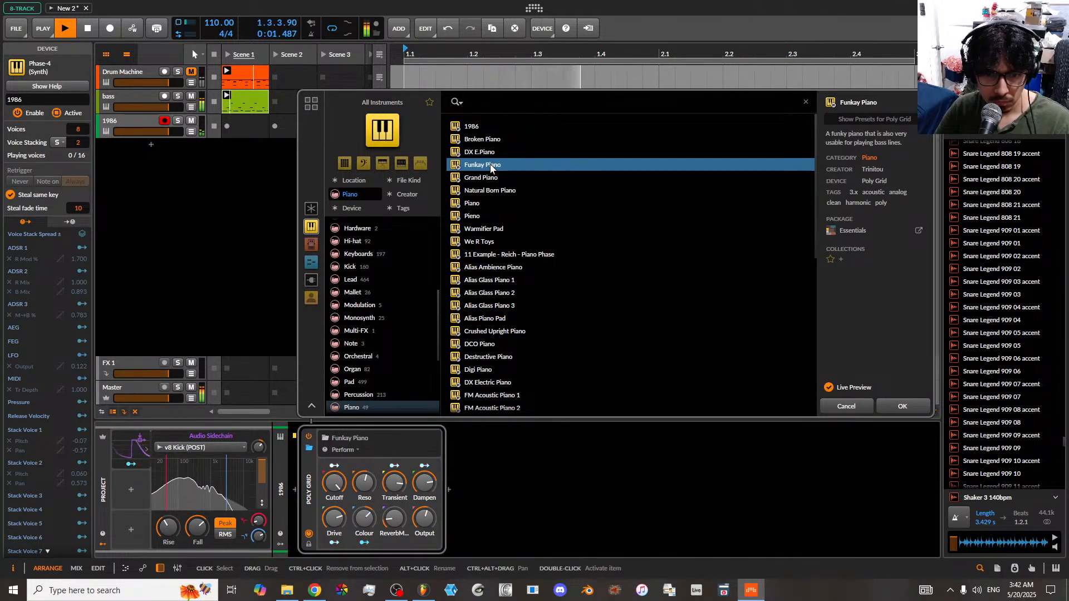
left_click(493, 177)
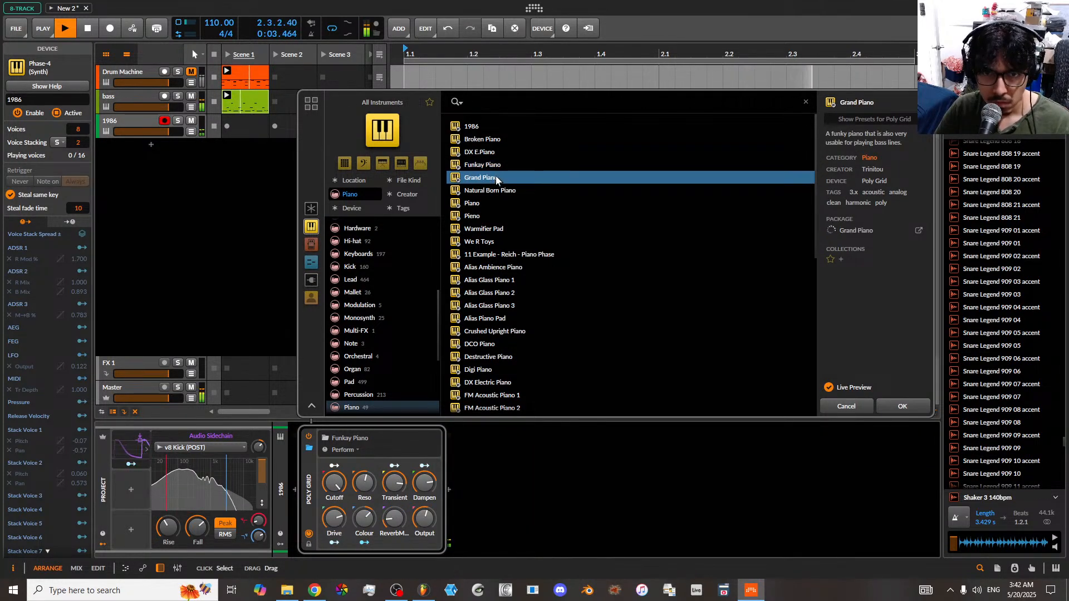
left_click(493, 190)
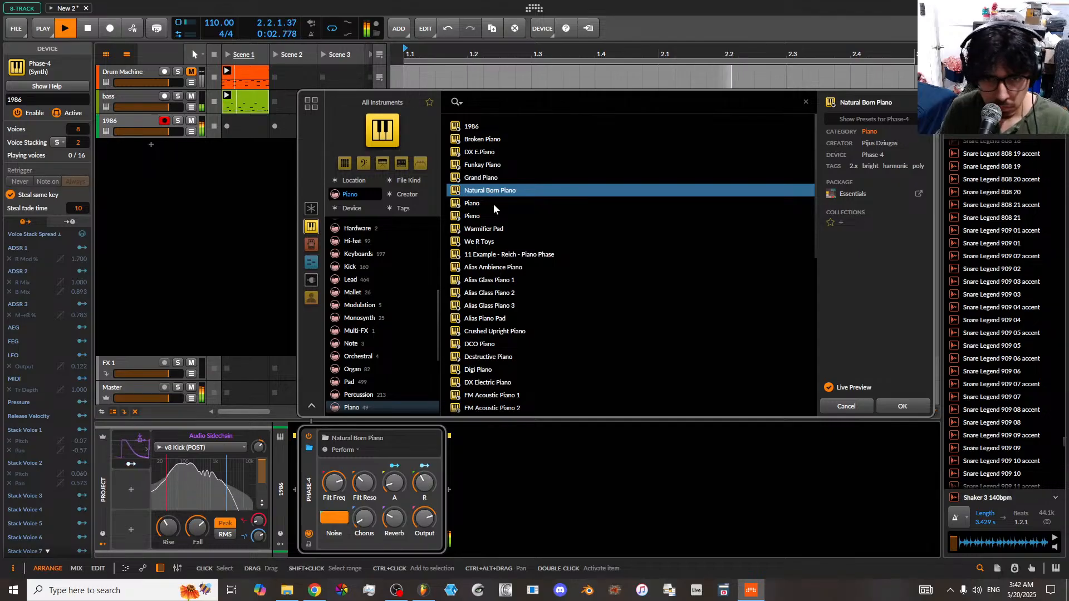
- Unmute the Drum Machine, audition further piano presets and replace 1986 with the Surge XT preset Alias Ambience Piano
left_click(192, 72)
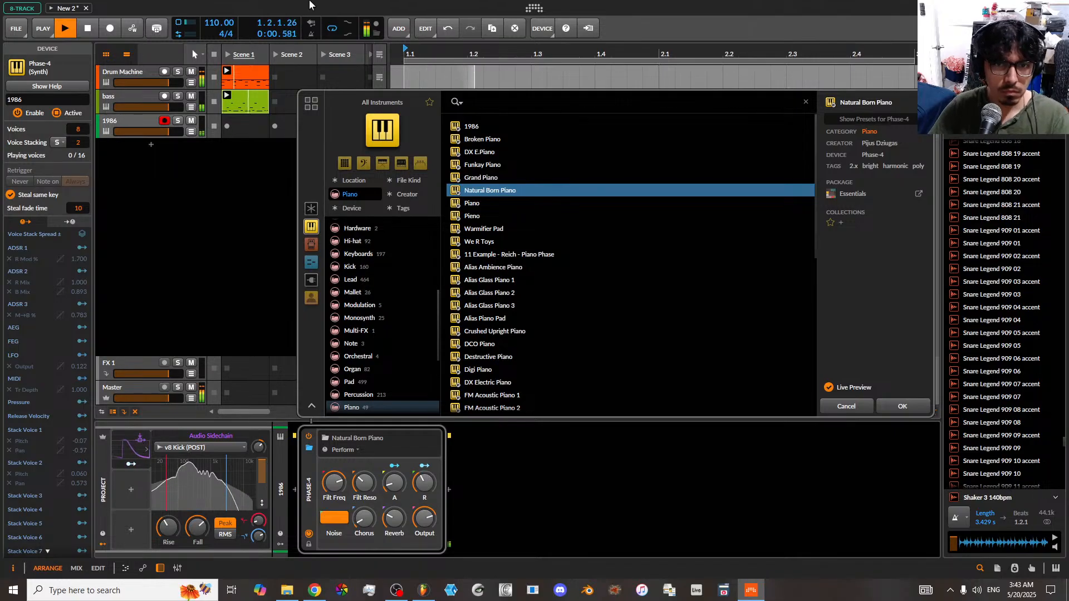
left_click(487, 204)
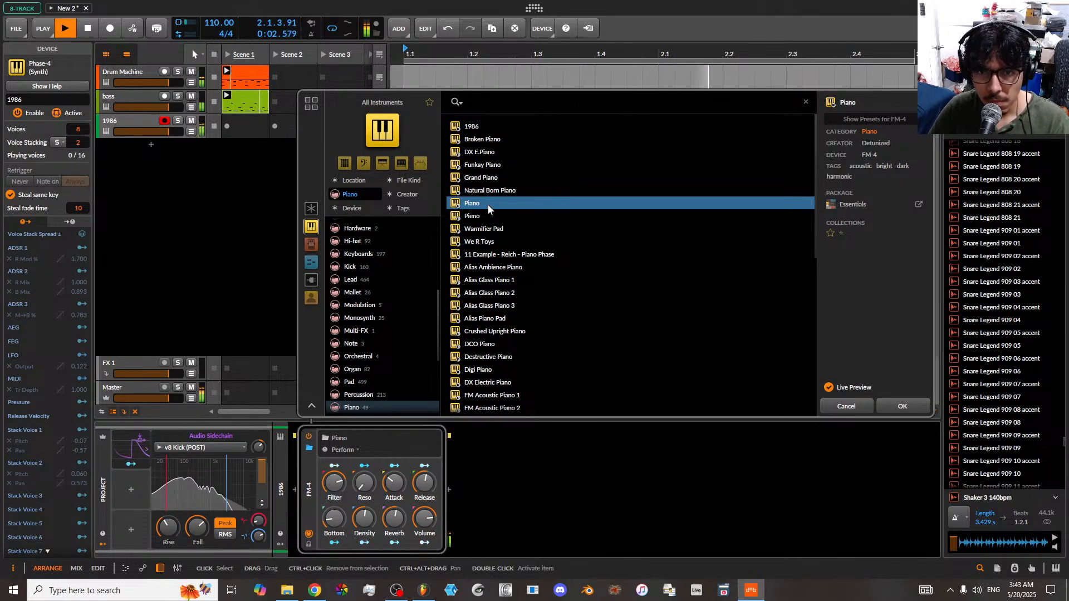
left_click(490, 214)
left_click(505, 228)
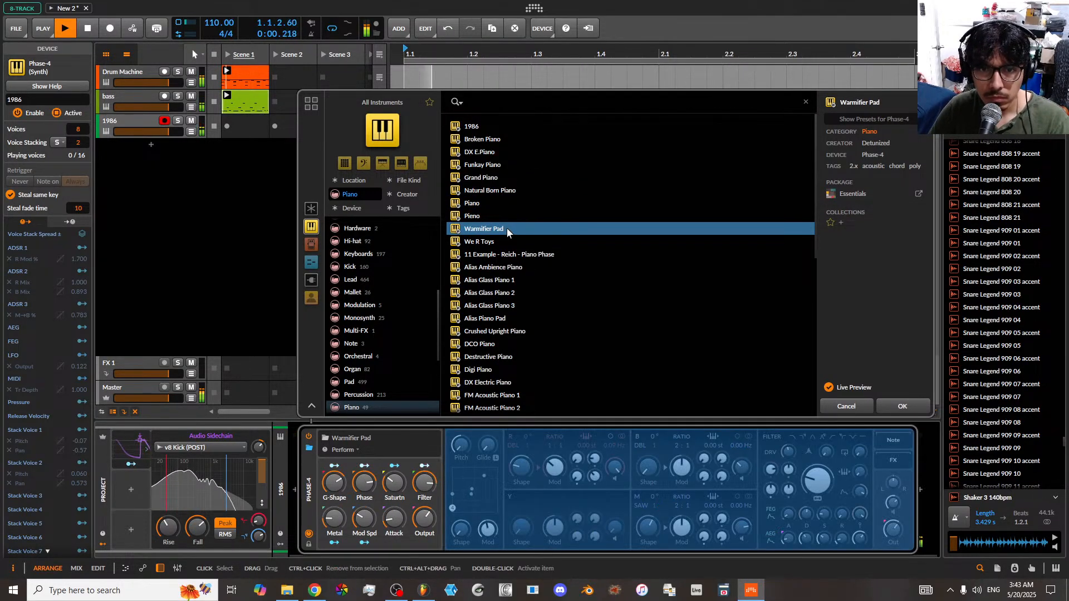
left_click(508, 241)
left_click(506, 255)
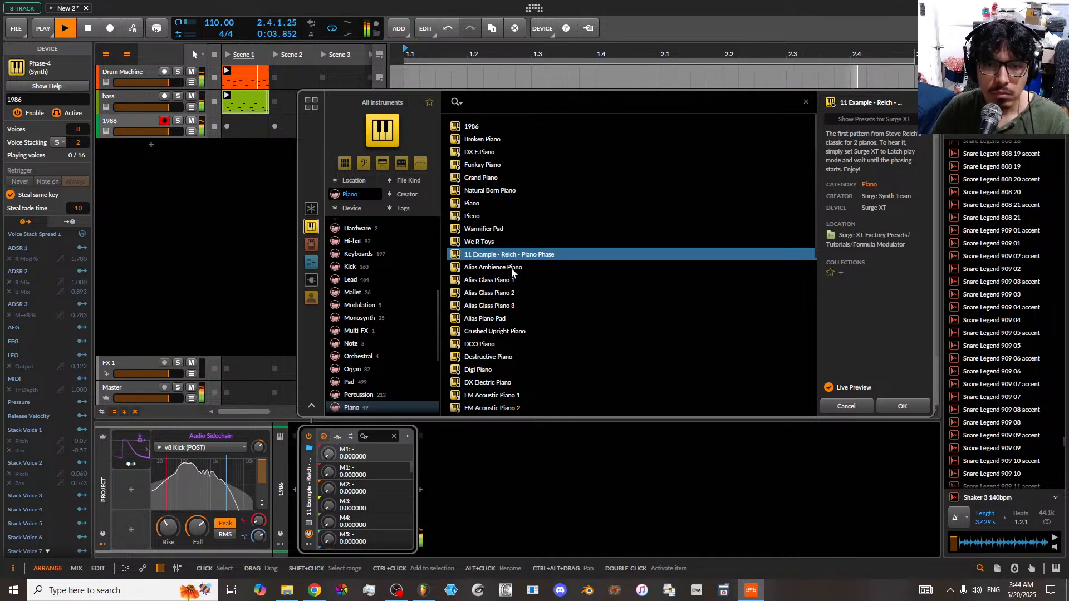
left_click(511, 269)
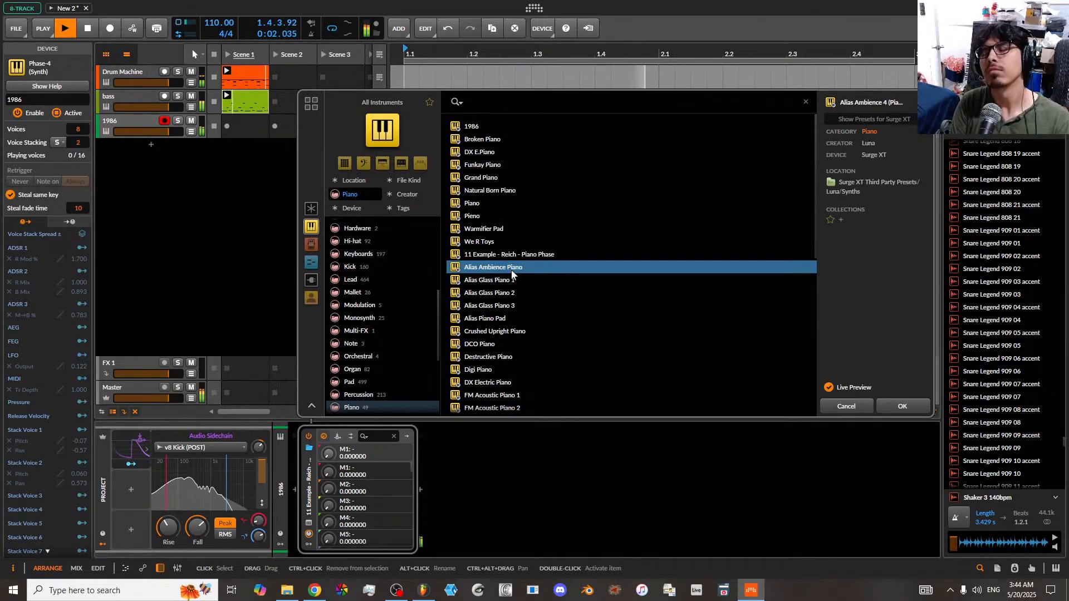
left_click(900, 406)
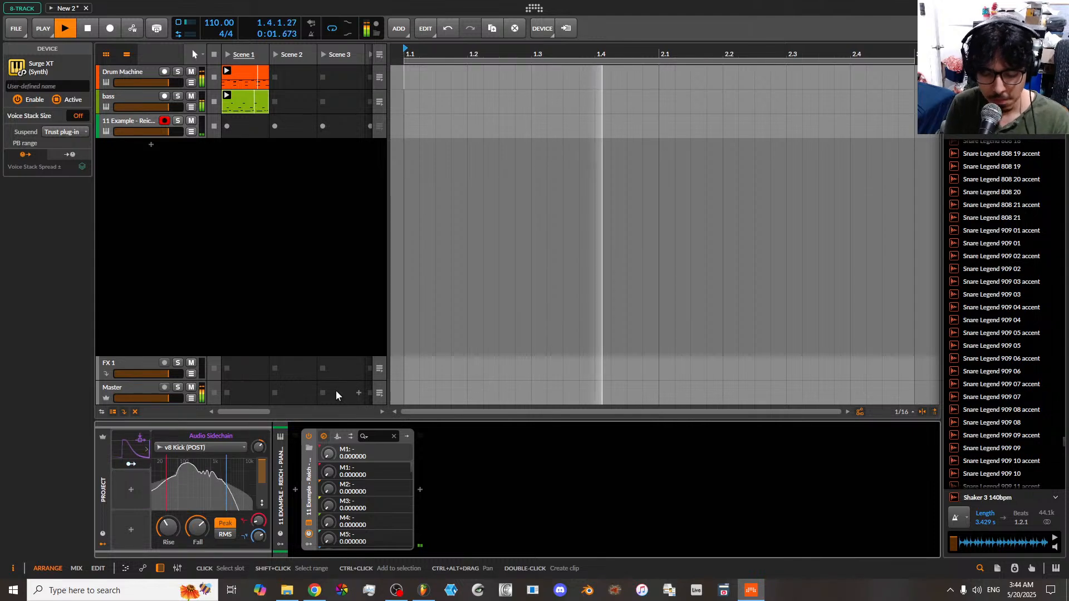
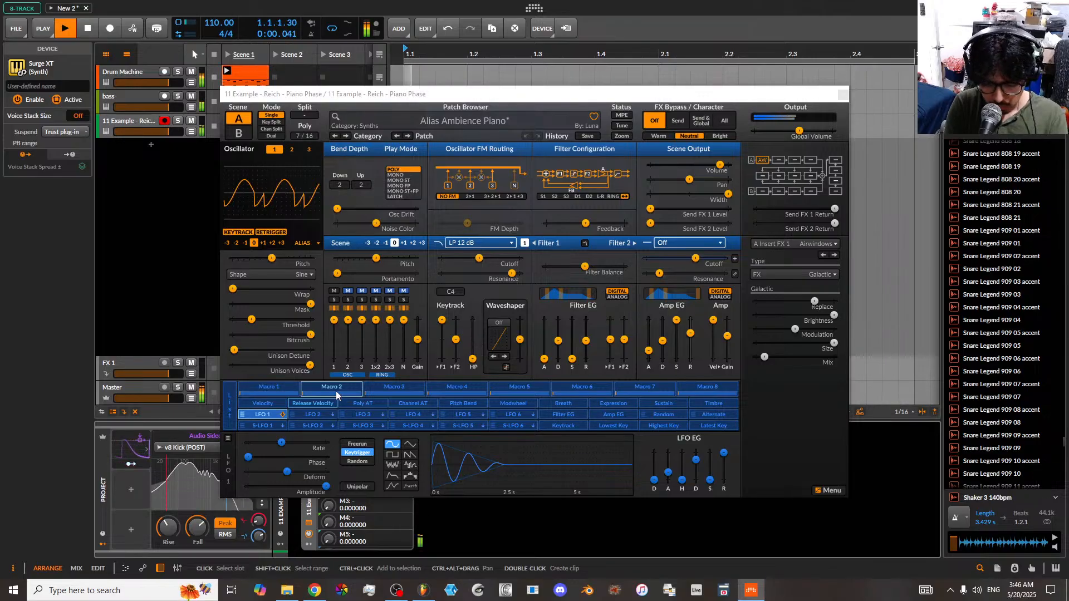
left_click(843, 94)
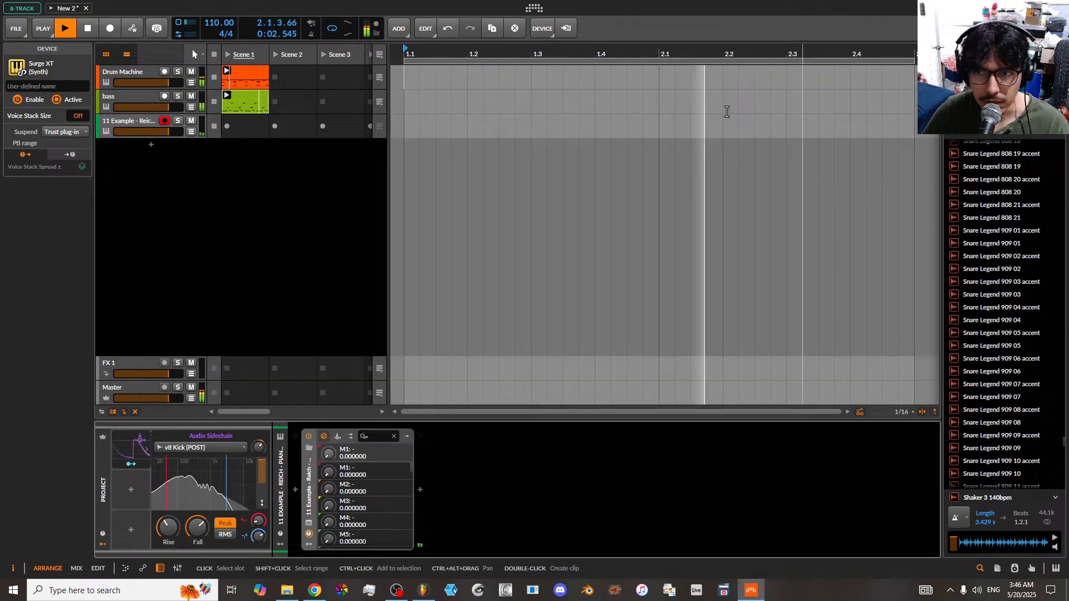
- Record a chord clip into the Surge XT track's Scene 1 slot and stop playback
left_click(227, 126)
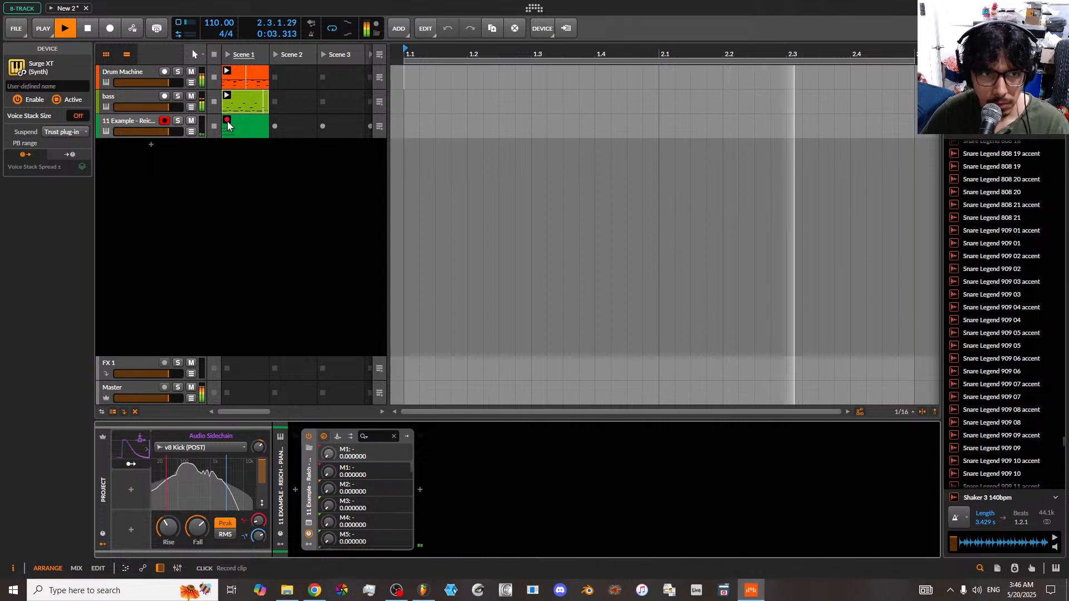
key("ctrl+z")
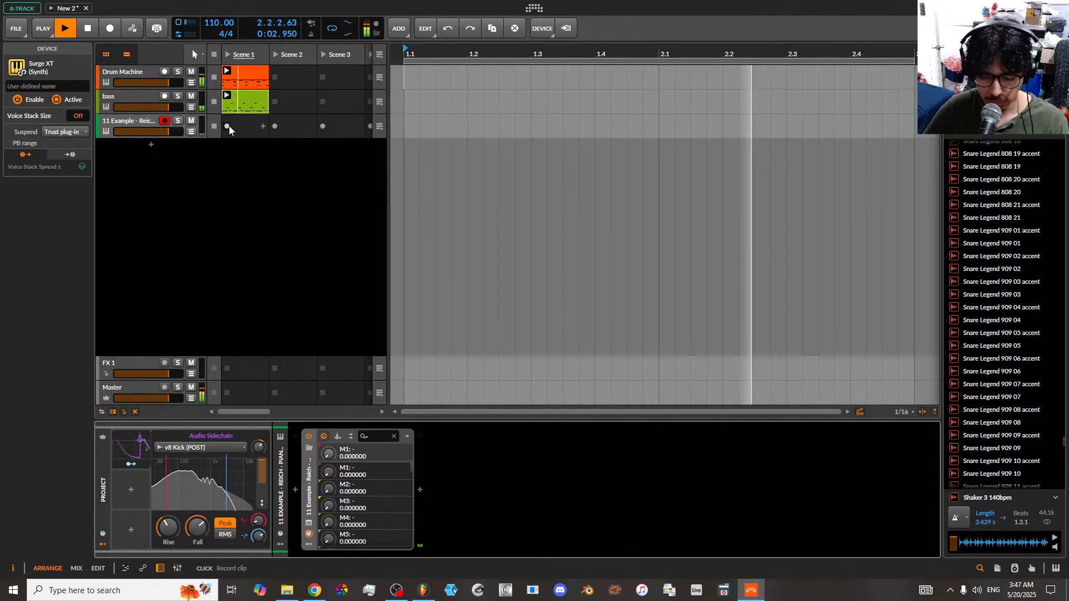
left_click(226, 120)
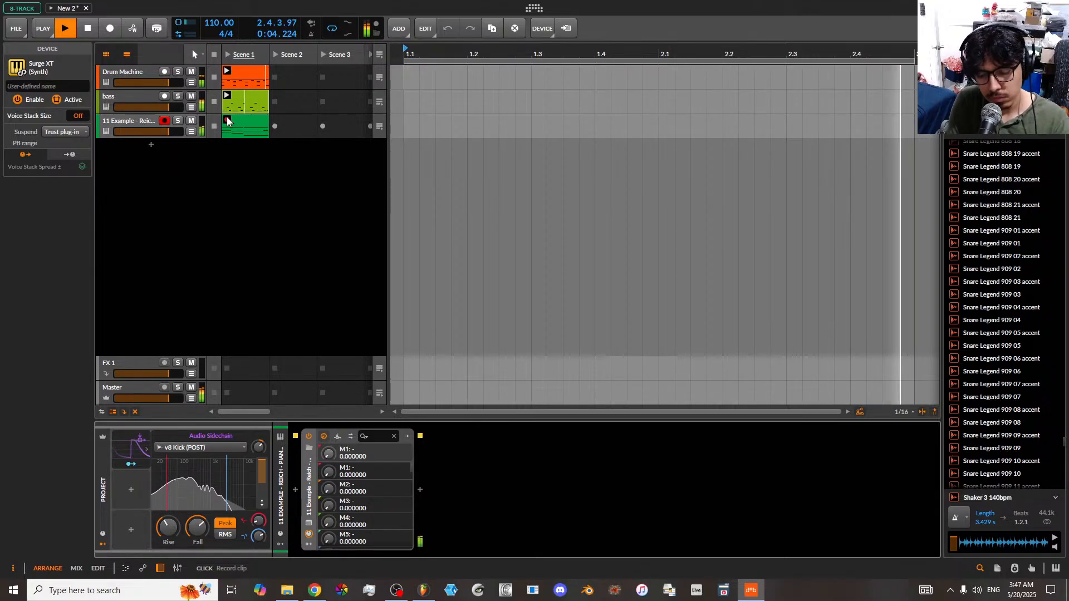
left_click(228, 121)
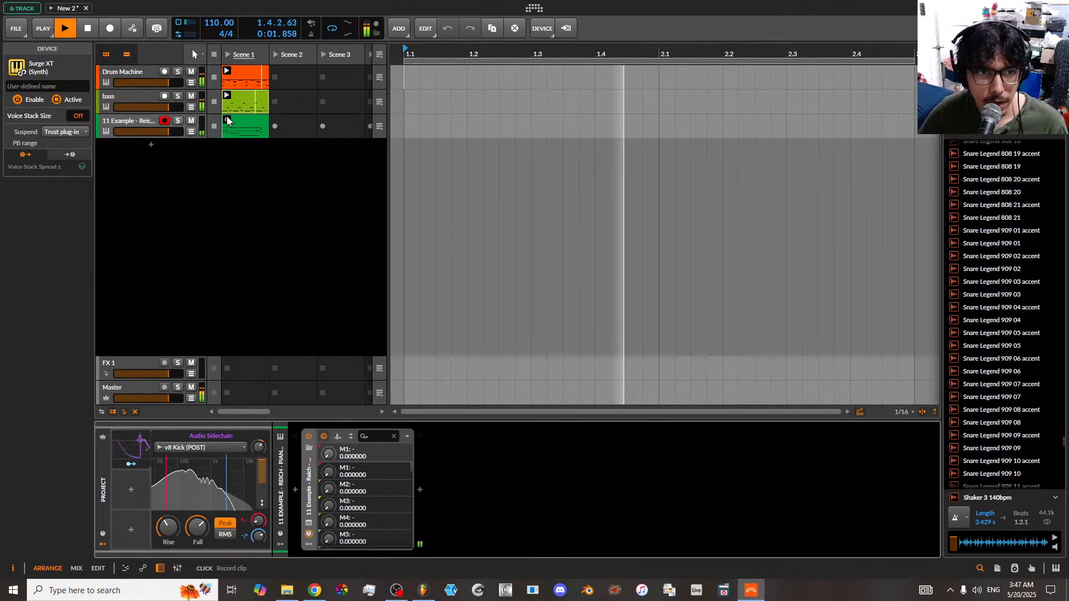
key("space")
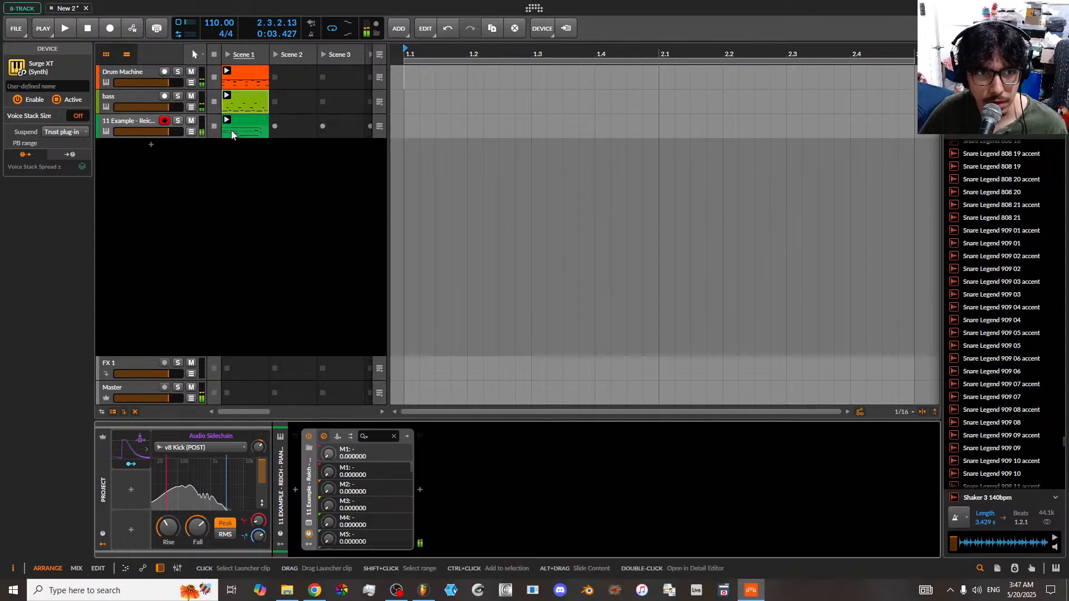
- Open the recorded chord clip's notes in full and play it back with the drums and bass
double_click(254, 124)
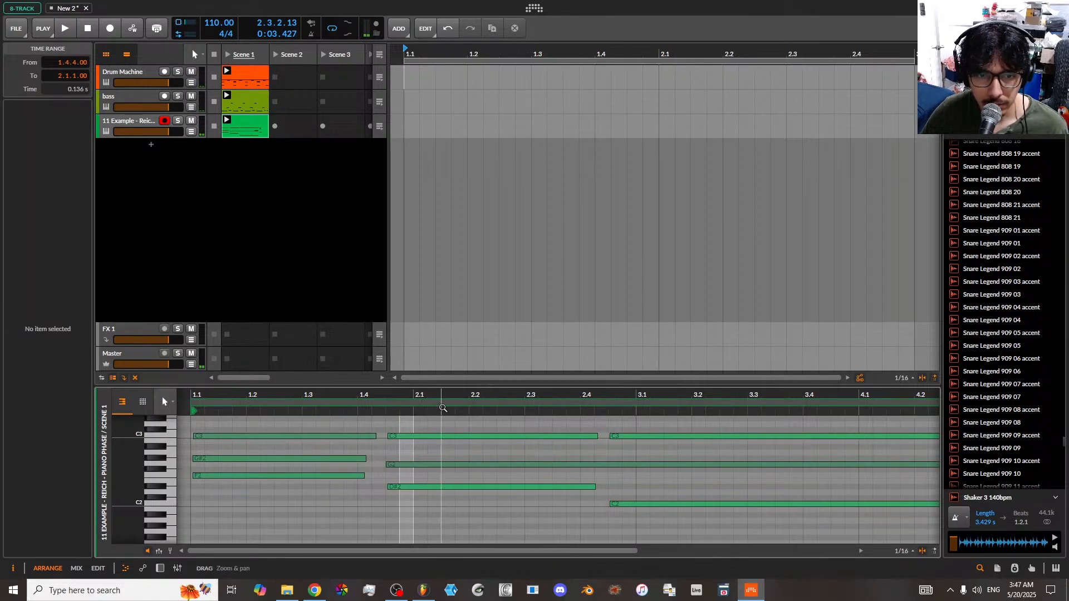
left_click_drag(583, 410, 471, 440)
key("space")
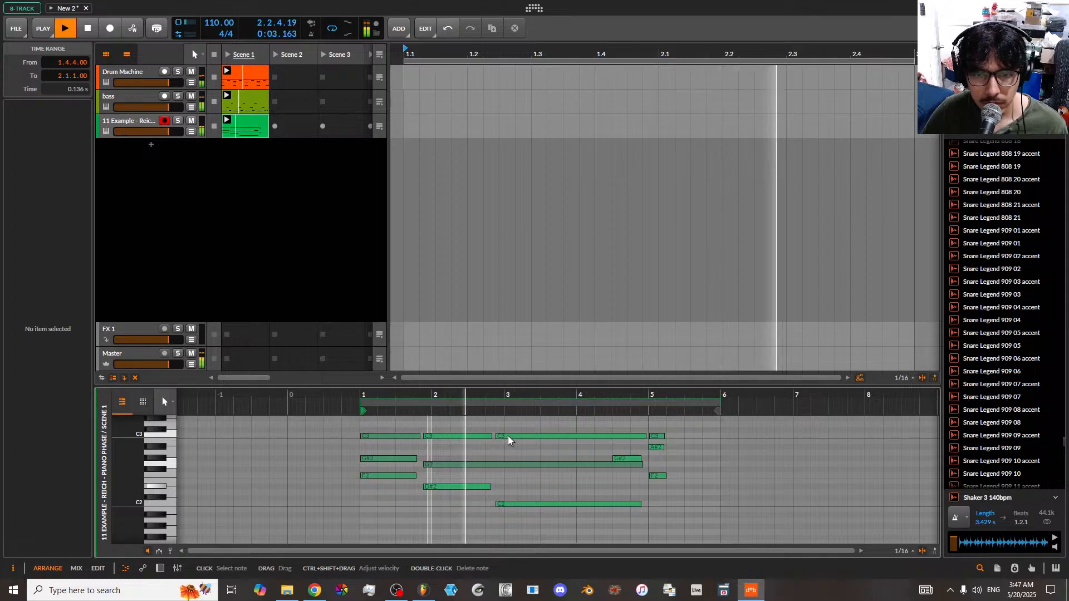
- Shorten the long G2 note to end just before bar 3 and add a second G2 at 2.4.4.00 with length 1.2.0.00
key("space")
left_click_drag(639, 464, 493, 470)
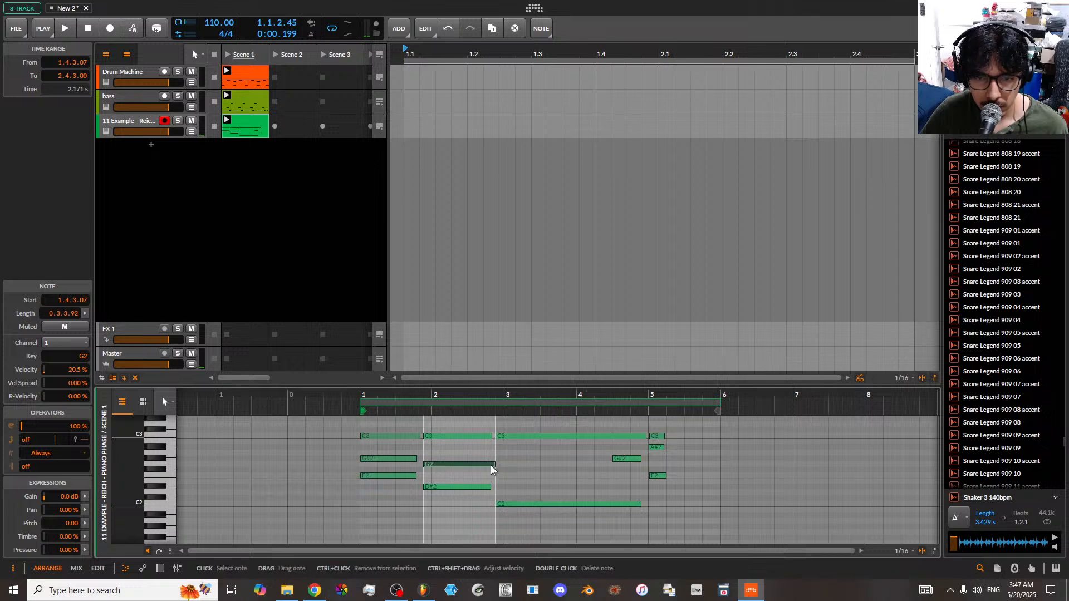
left_click(501, 465)
double_click(502, 464)
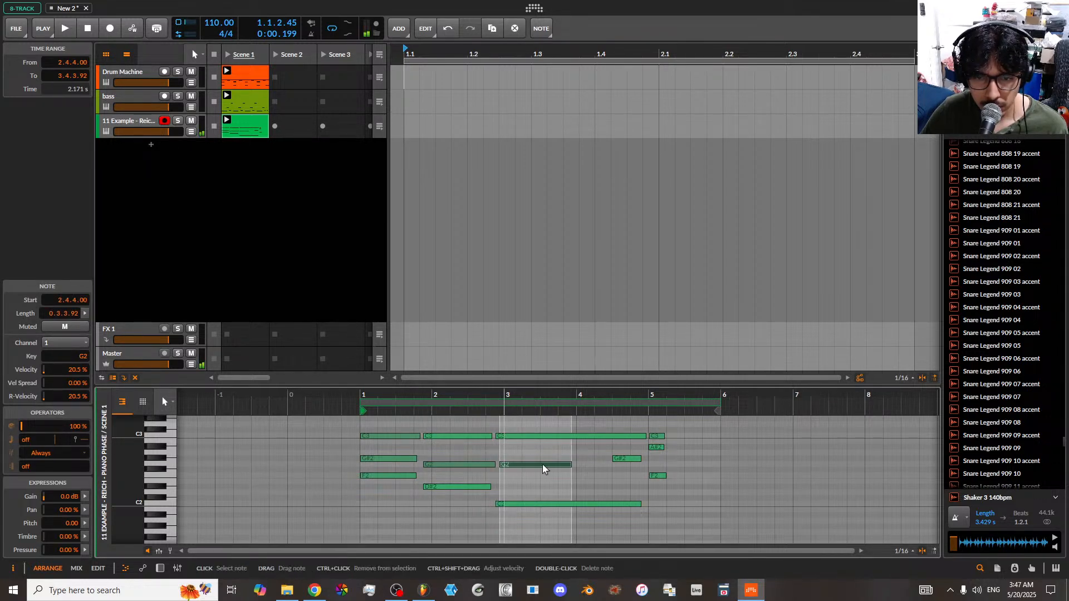
key("space")
left_click_drag(570, 467, 606, 465)
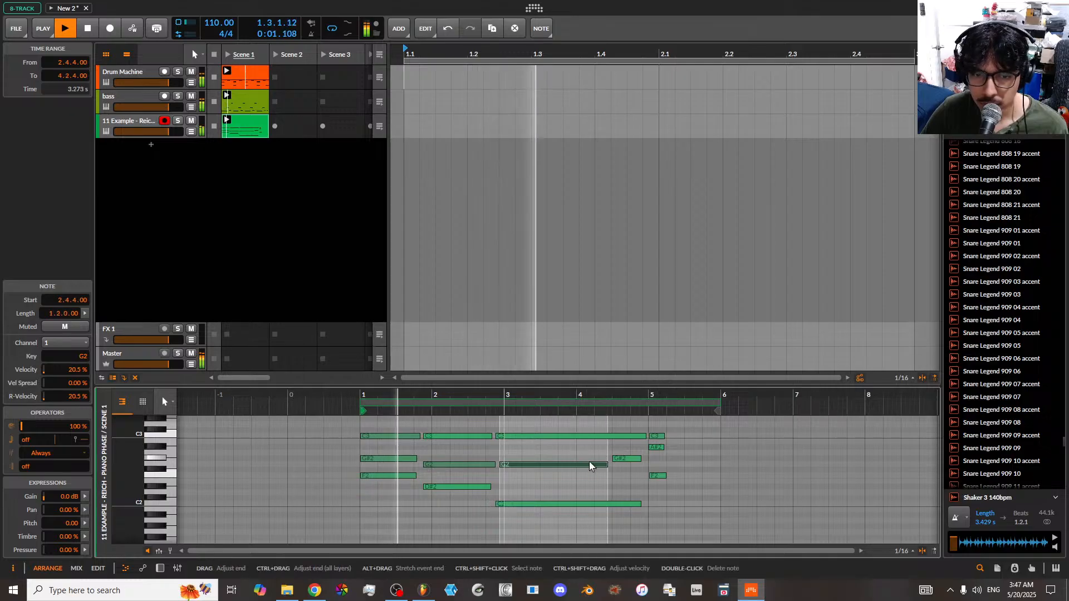
- Move the second G2 note's start to 2.4.3.25 and extend its end to 4.3.1.00, with playback running
left_click_drag(542, 548, 519, 552)
key("space")
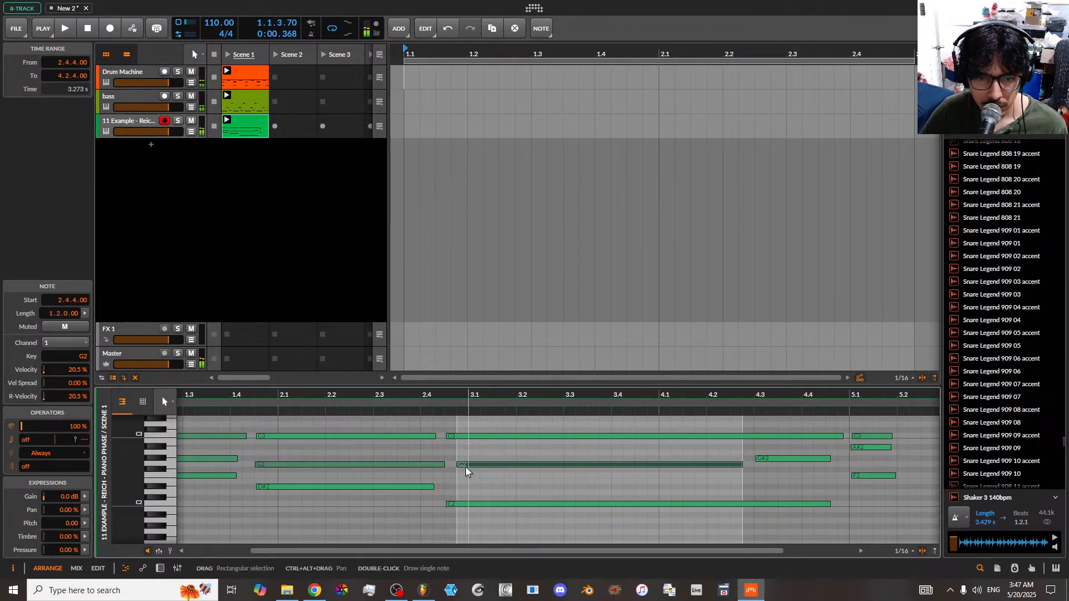
left_click_drag(458, 469, 455, 469)
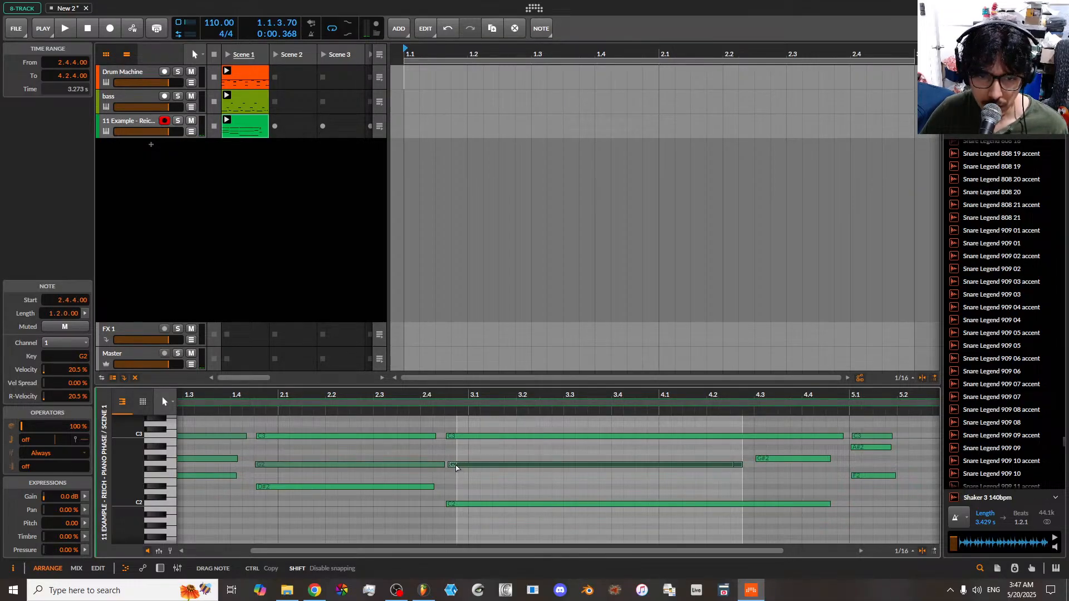
left_click_drag(455, 467, 453, 466)
key("space")
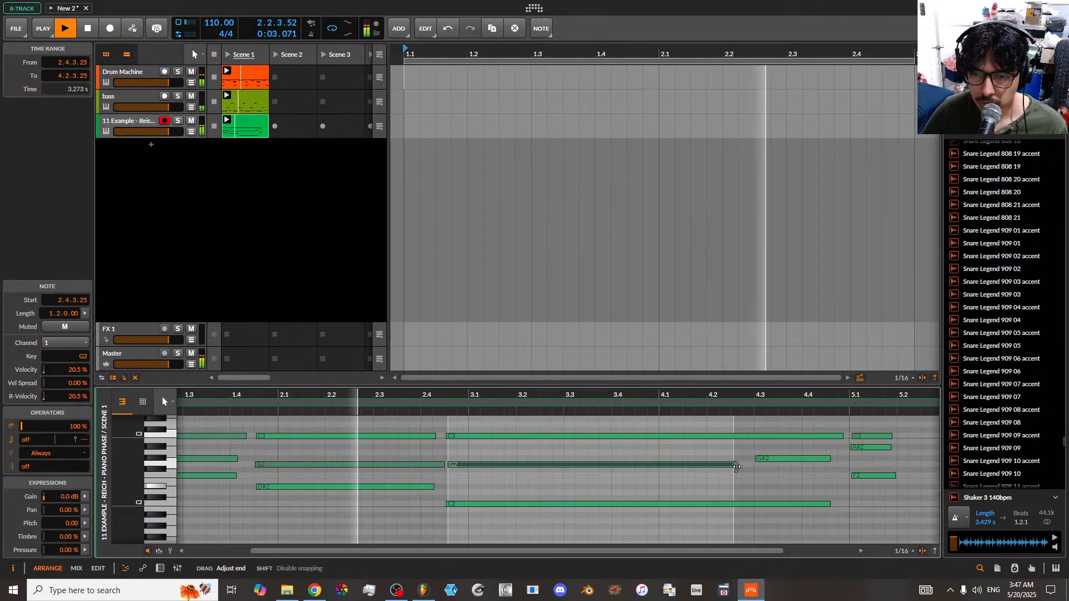
left_click_drag(736, 467, 752, 467)
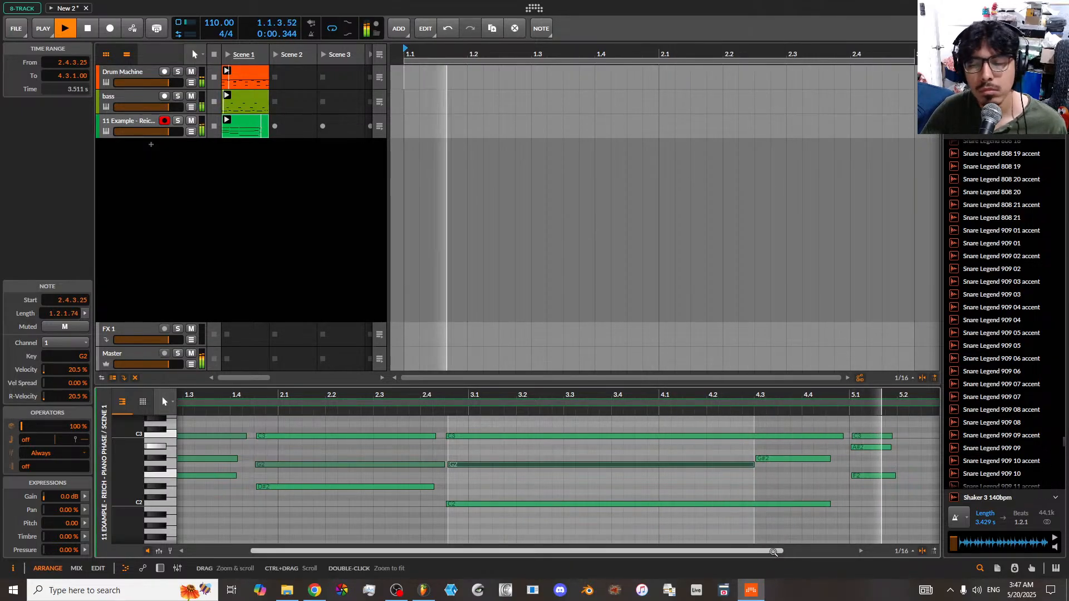
- Stop playback and delete the three short chord notes at the start of bar 5
key("space")
left_click_drag(779, 552, 848, 552)
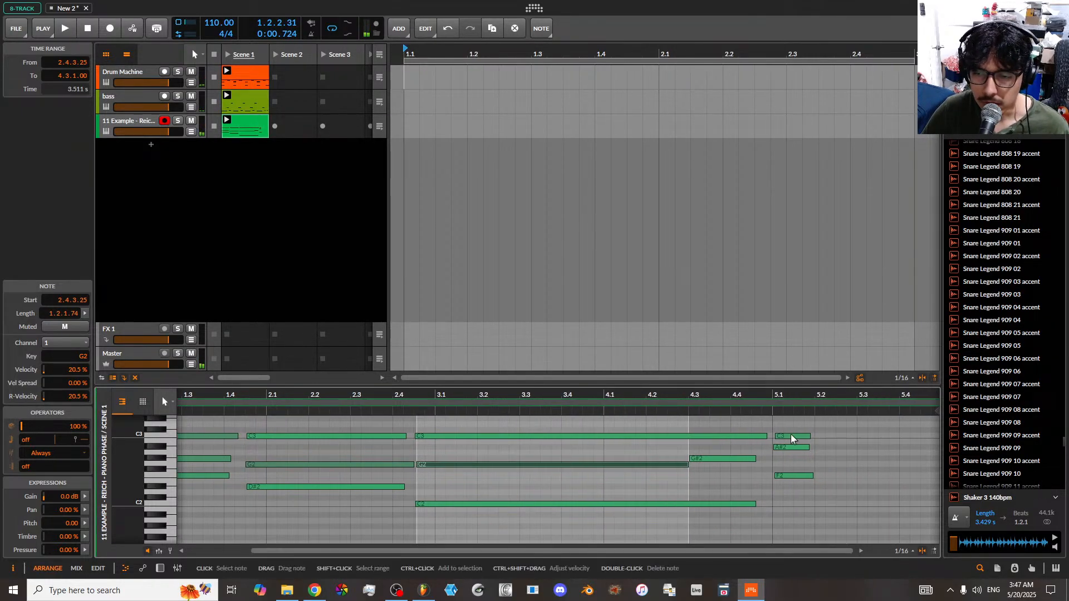
left_click_drag(792, 426, 802, 477)
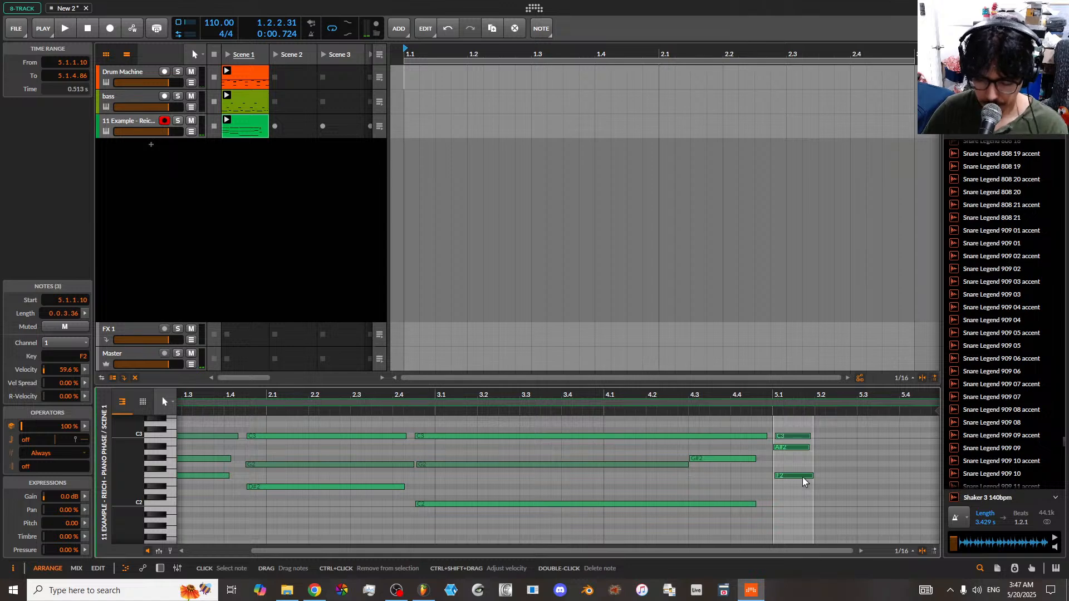
key("Delete")
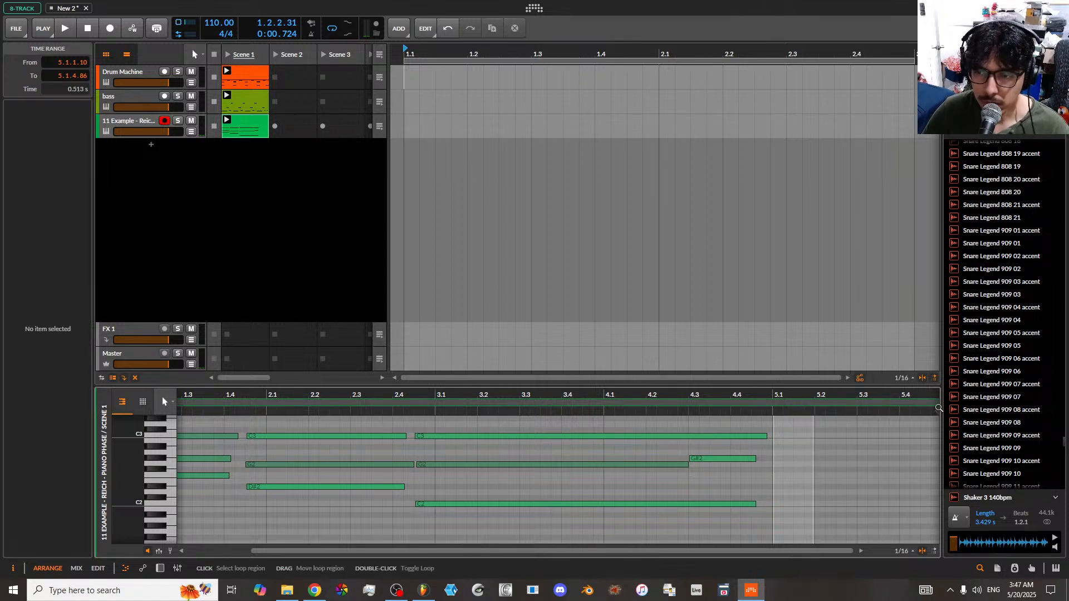
- Shorten the chord clip's loop to four bars and play it back with the drums and bass
left_click_drag(851, 551, 836, 582)
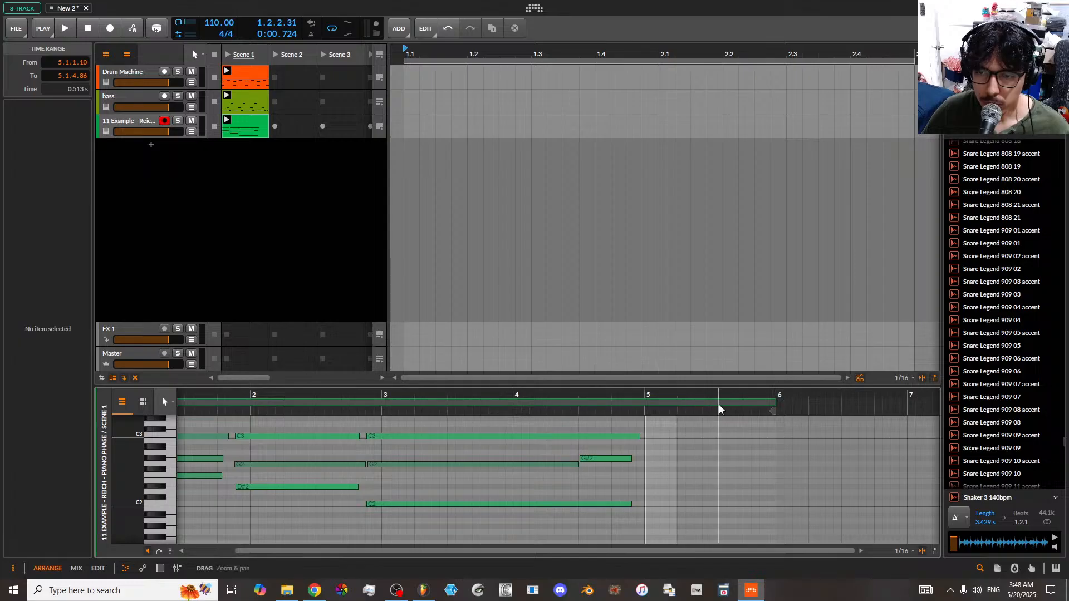
left_click_drag(773, 401, 687, 409)
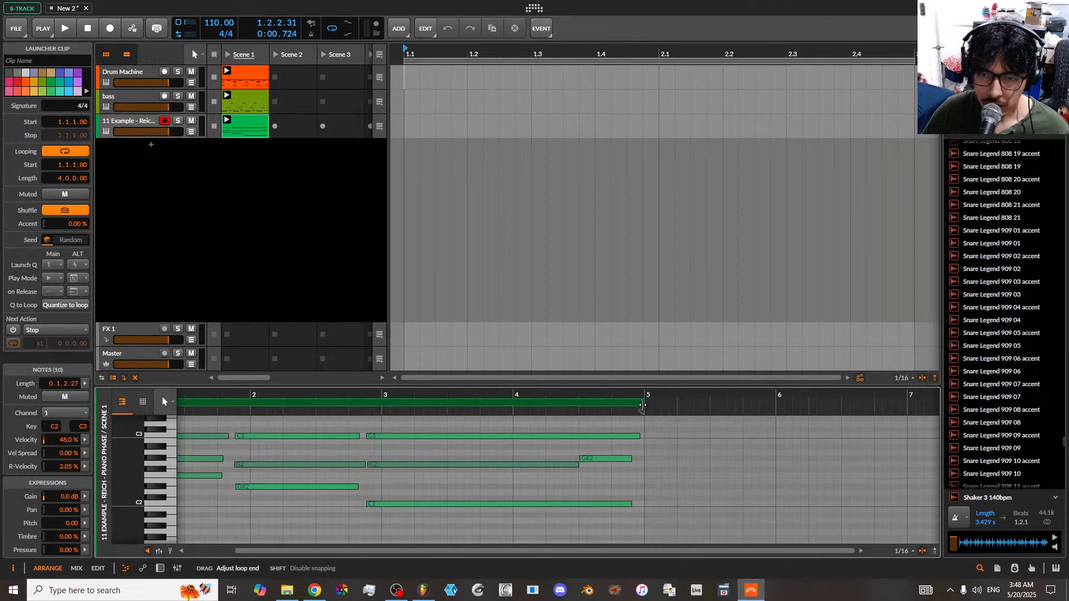
key("space")
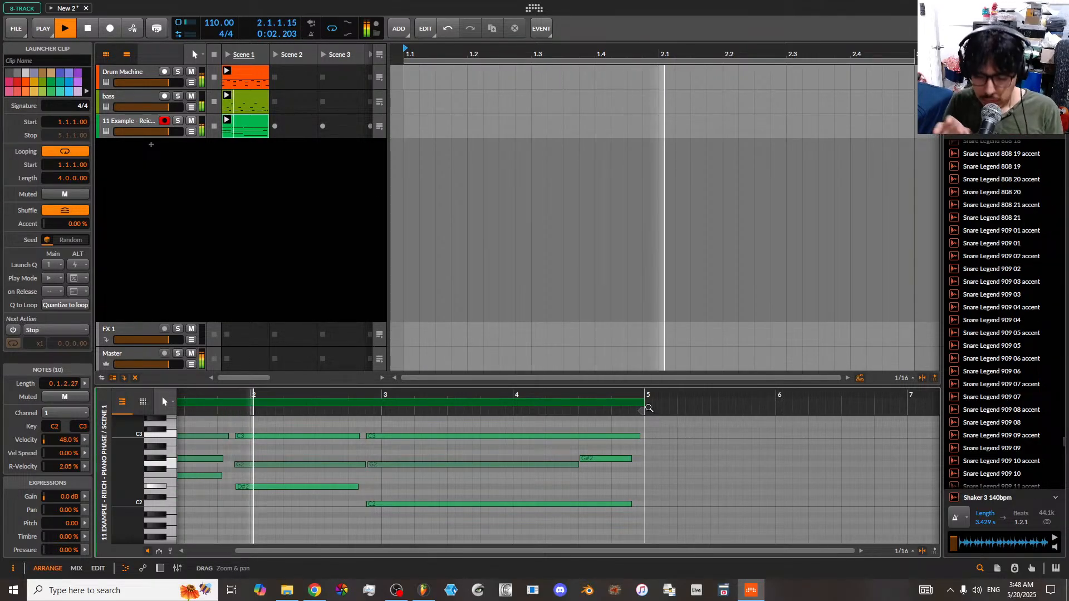
- Show the piano track's Surge XT device, raise macros M1 to M4 to about 0.10, 0.09, 0.13 and 0.16, and open its plug-in window
left_click(142, 125)
double_click(143, 122)
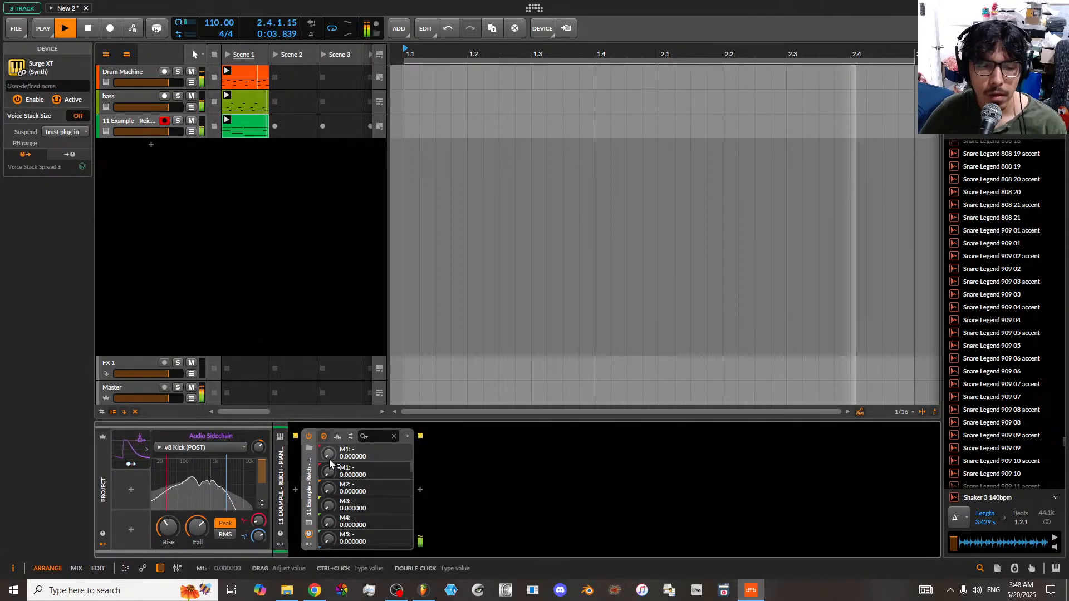
left_click_drag(330, 455, 329, 516)
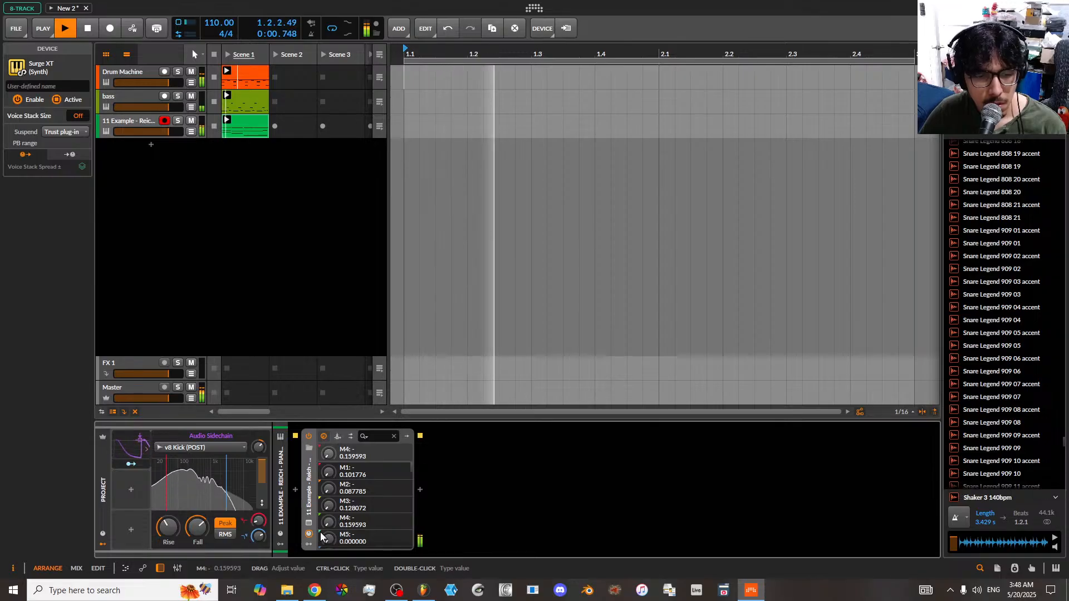
left_click(309, 535)
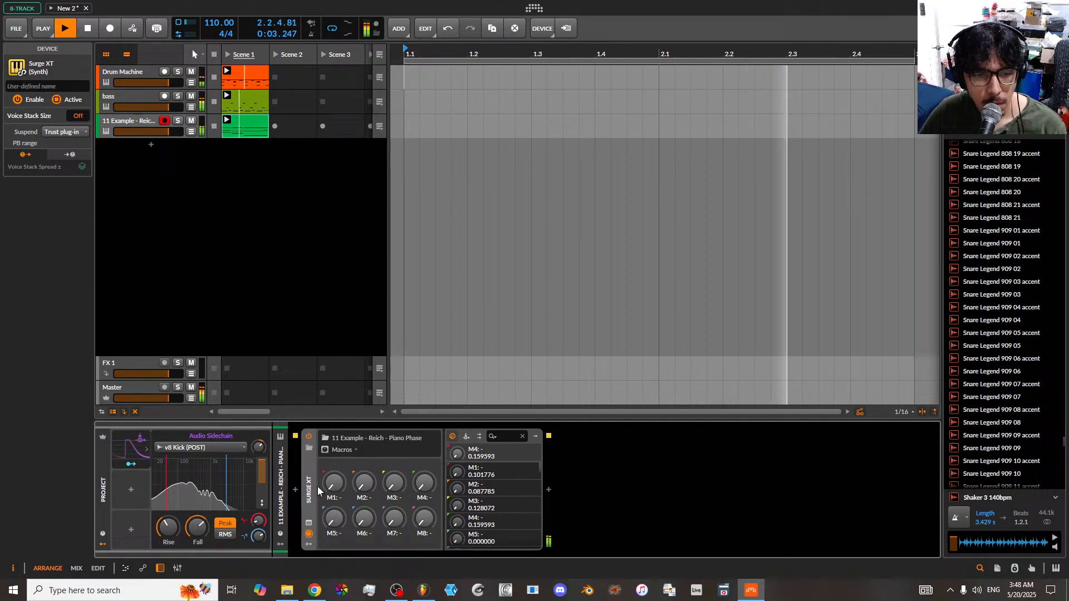
left_click(310, 523)
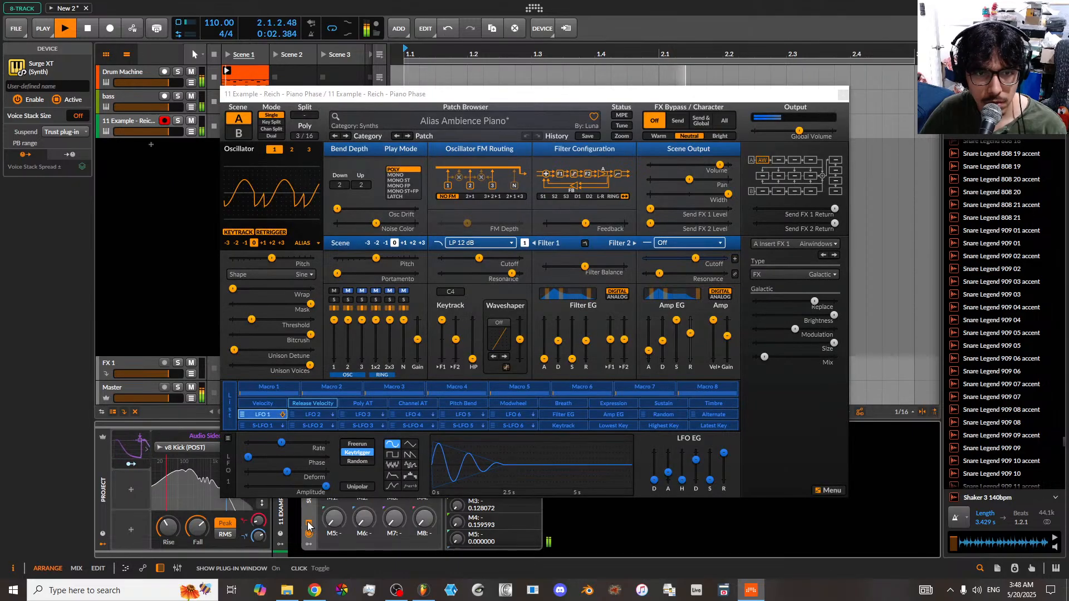
- Try different Filter 1 cutoff settings in Surge XT during playback and lower the cutoff to about 275 Hz
left_click_drag(479, 258, 482, 257)
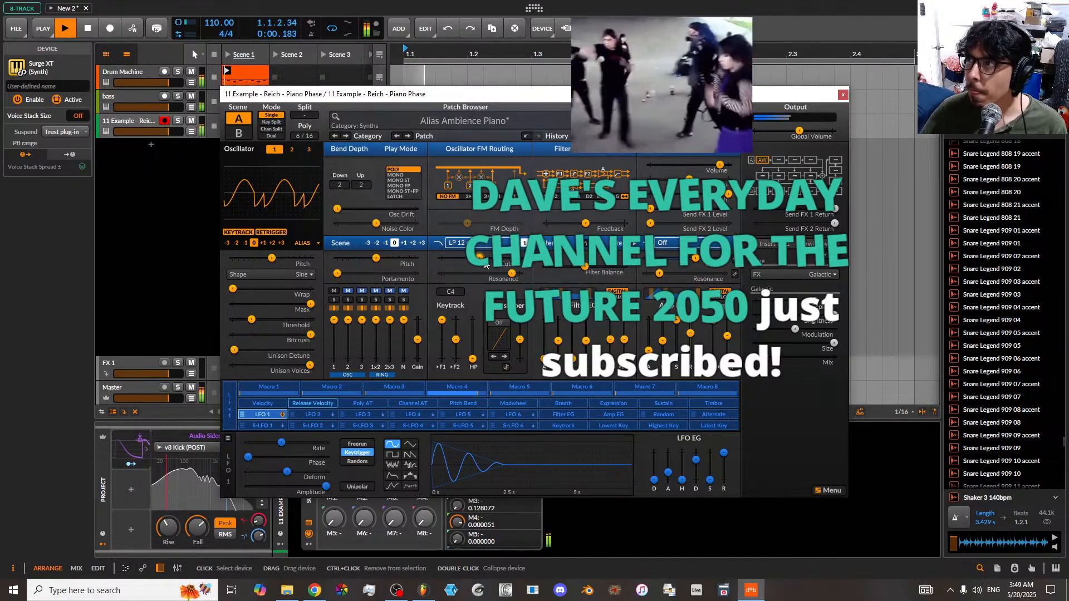
mouse_move(486, 266)
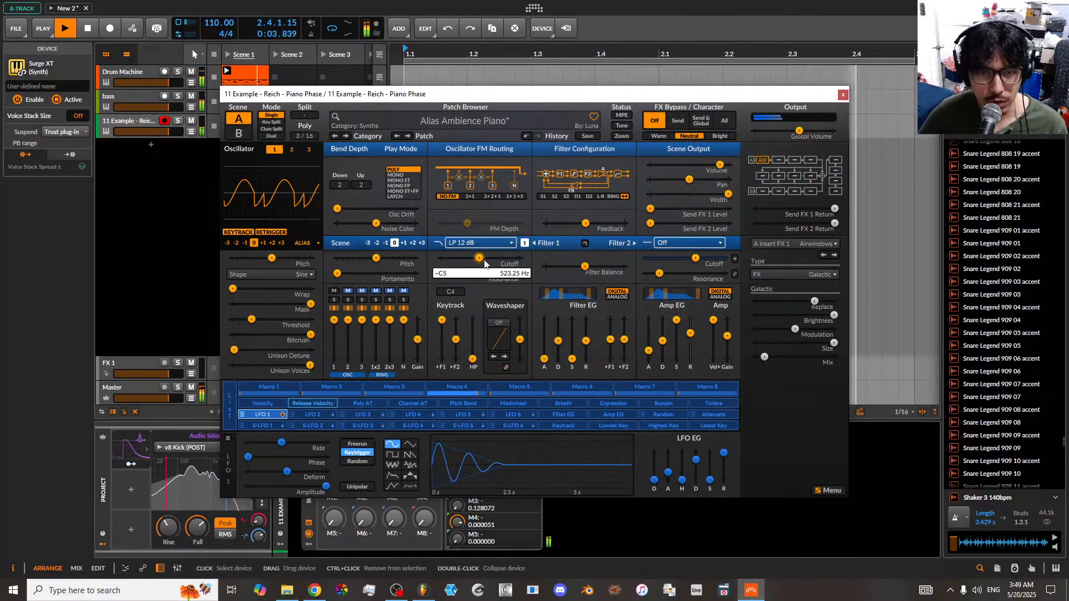
left_click_drag(550, 100, 594, 94)
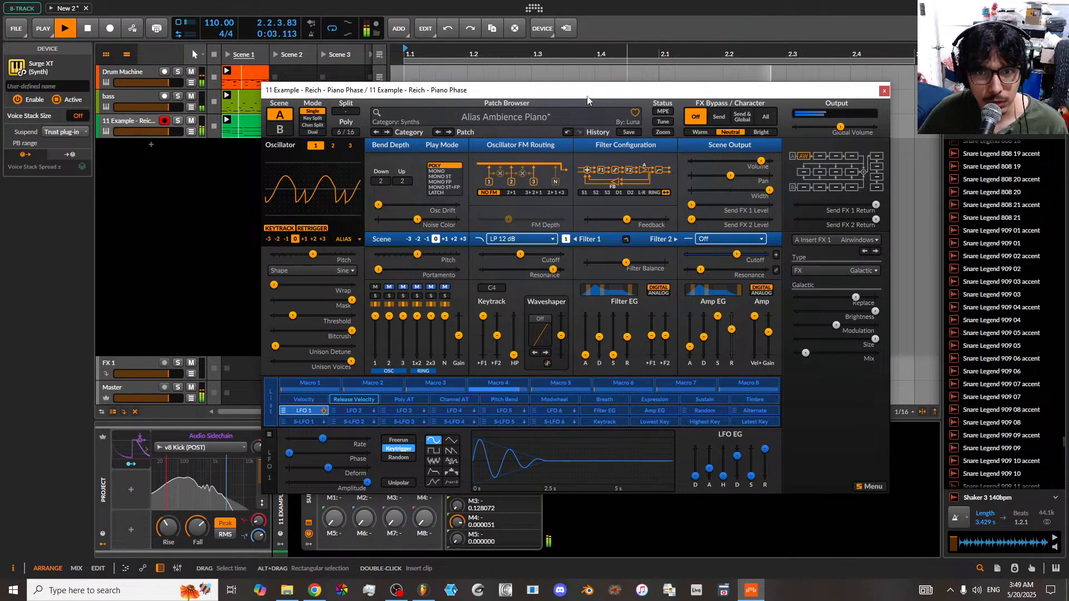
left_click_drag(587, 98, 607, 79)
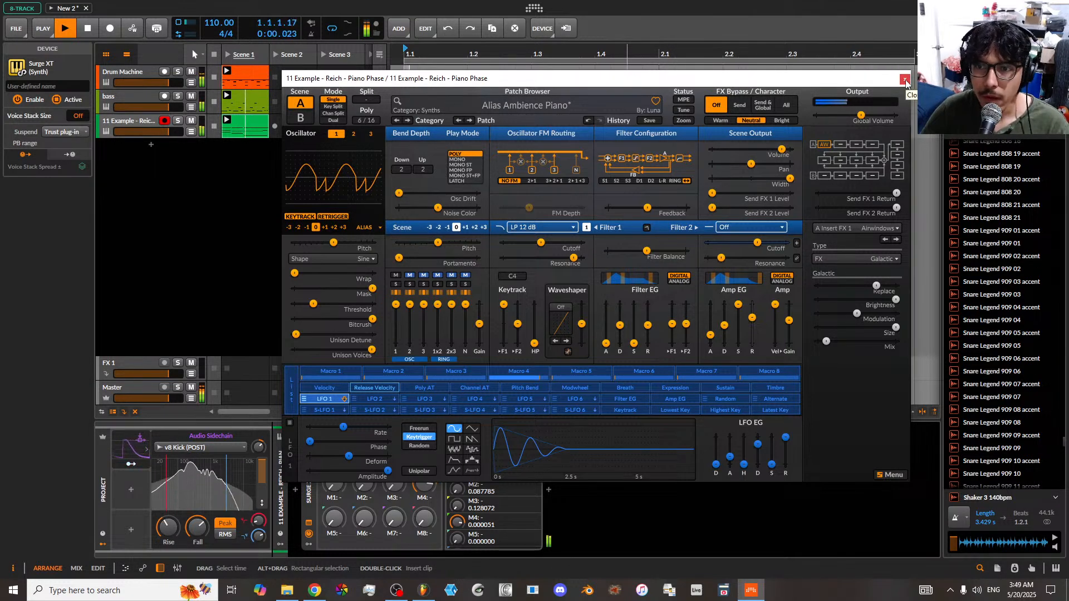
left_click_drag(543, 243, 545, 243)
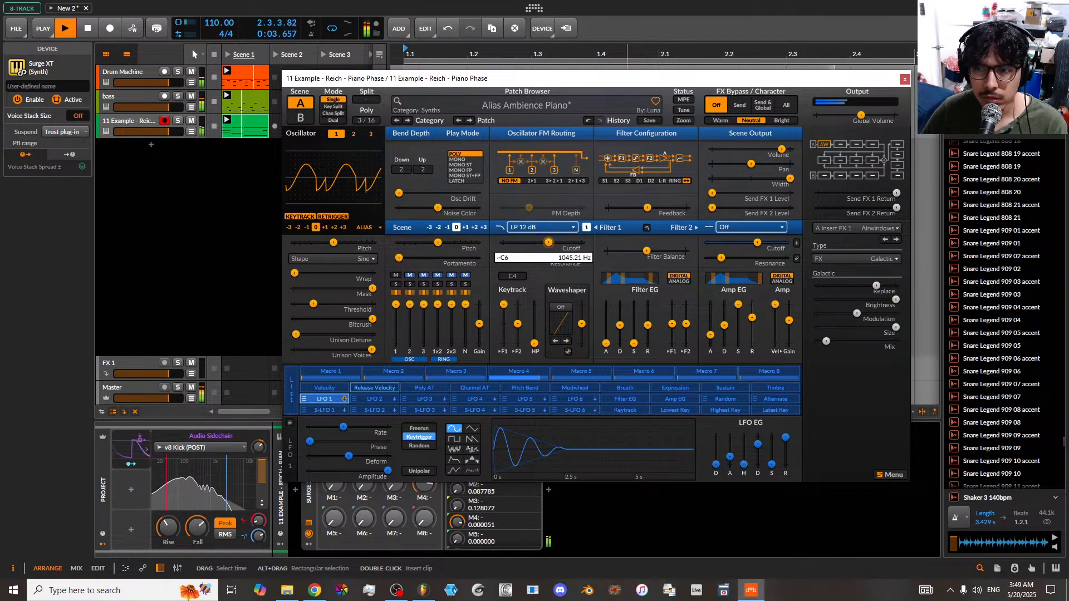
left_click_drag(549, 242, 543, 242)
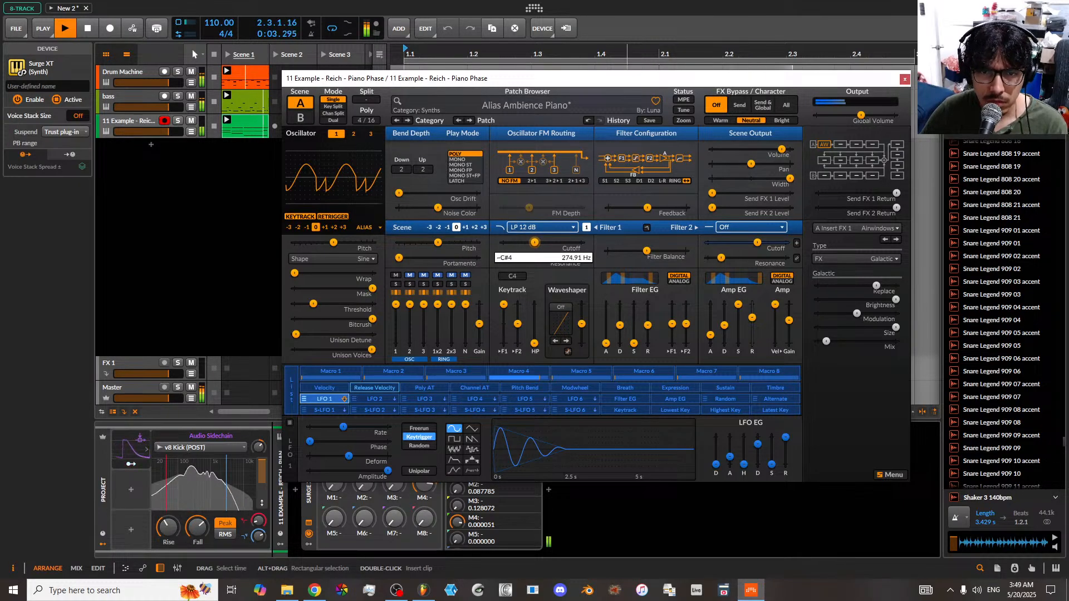
left_click_drag(534, 242, 532, 248)
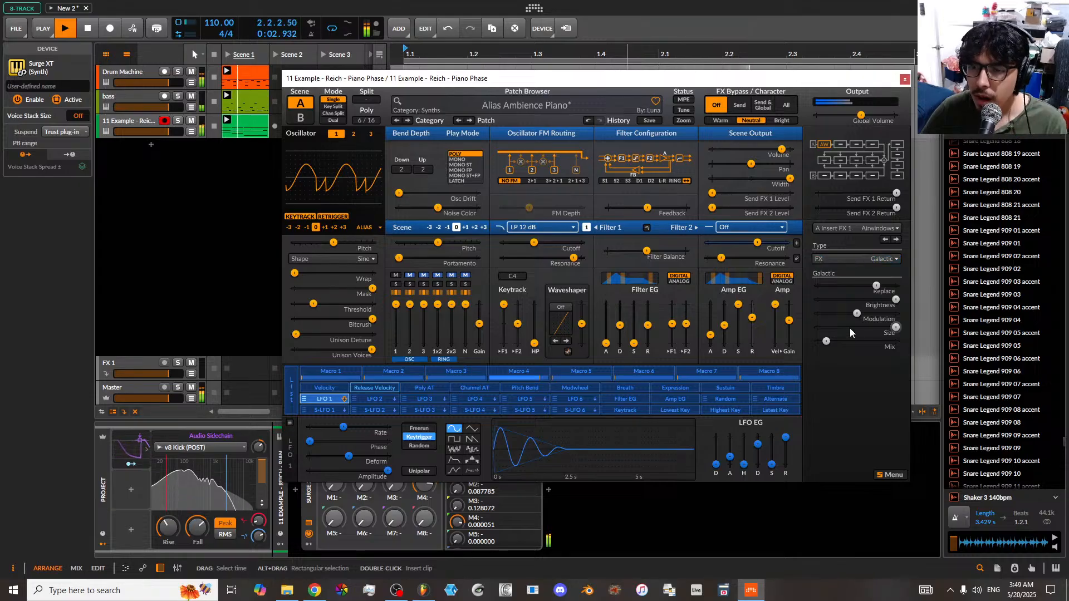
- Set the Galactic effect's Mix to 4.71 % and close the Surge XT window
mouse_move(828, 341)
left_click_drag(828, 342, 854, 342)
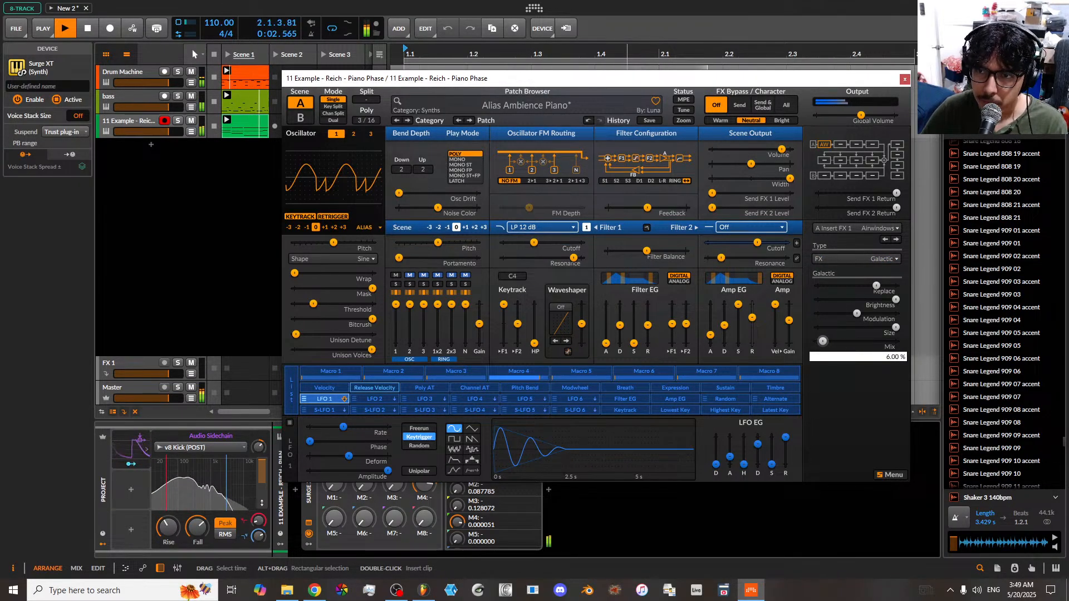
left_click_drag(822, 341, 821, 342)
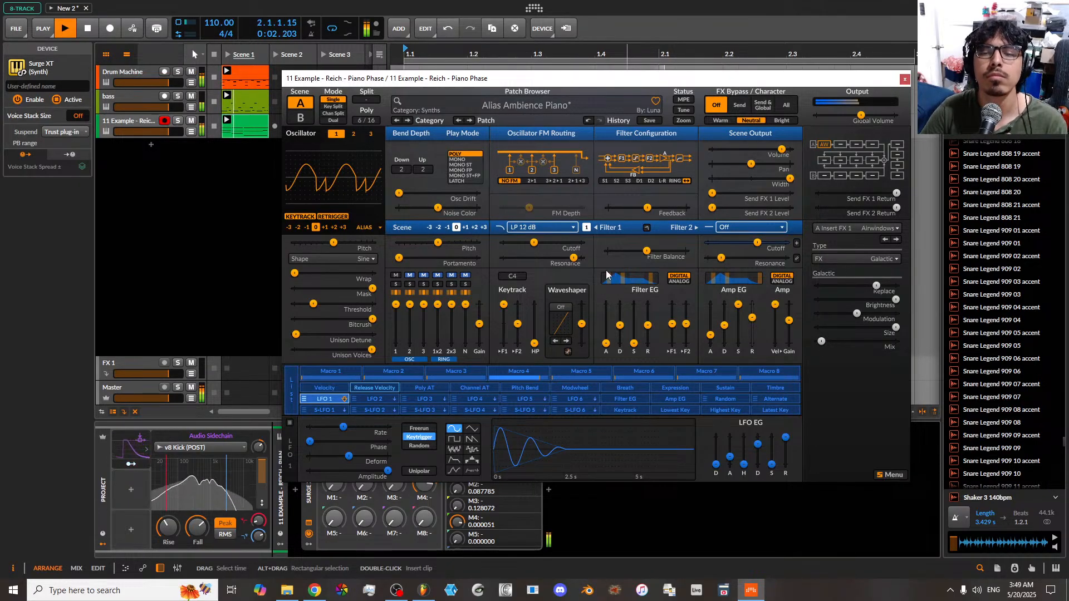
left_click(904, 80)
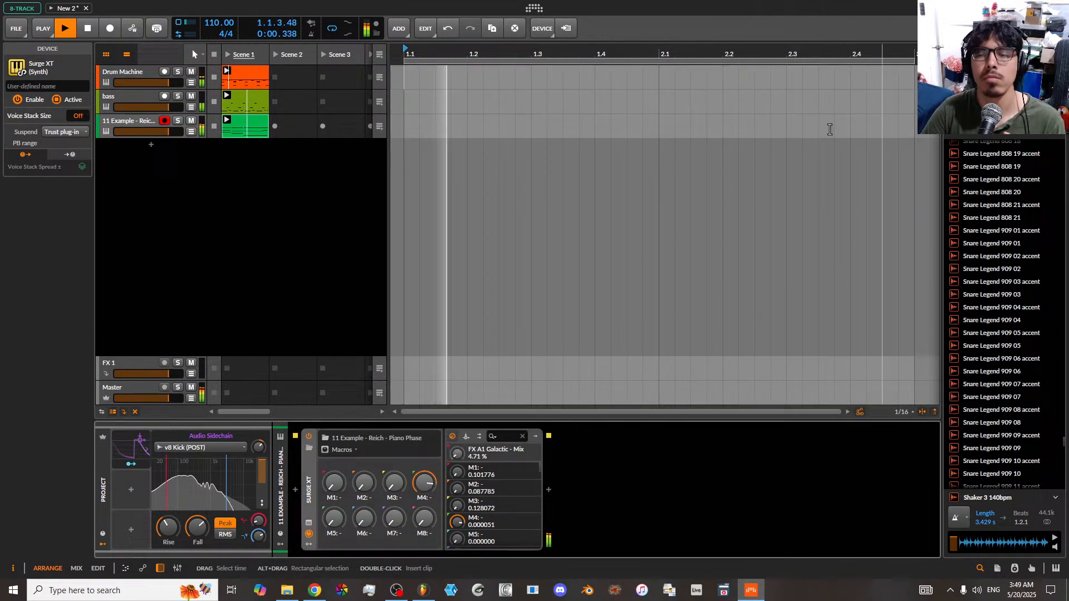
- Insert an EQ-2 after Surge XT and set its low band to High-pass (4-pole)
left_click(549, 491)
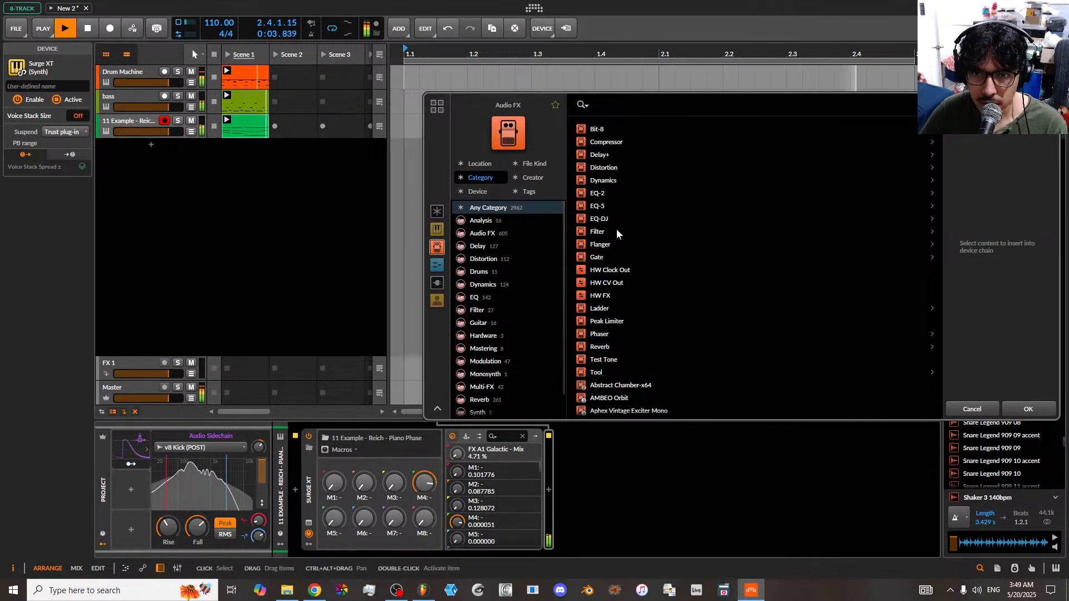
left_click(607, 192)
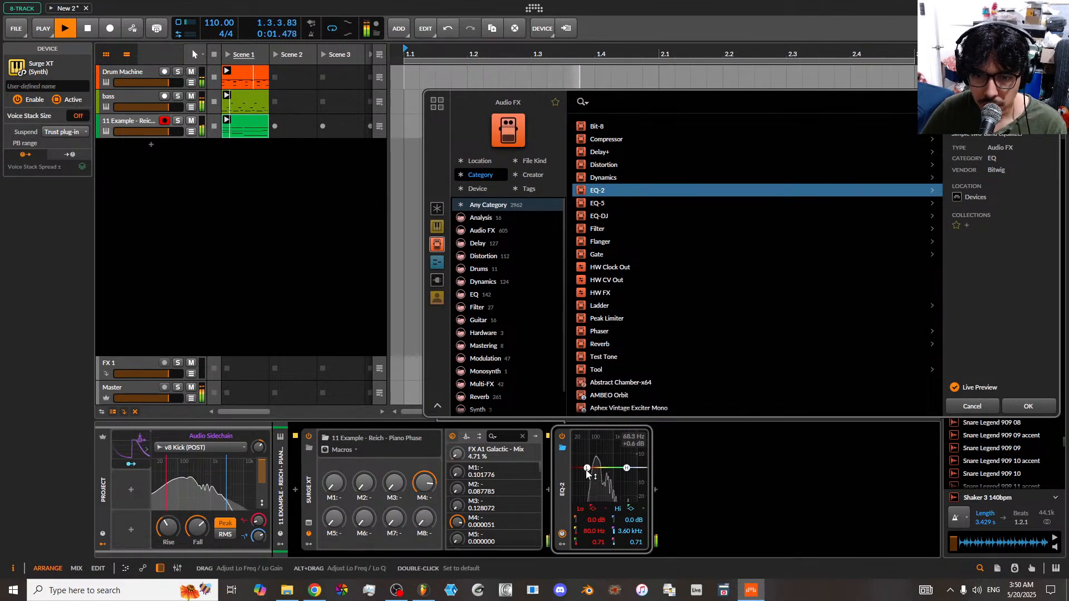
left_click(593, 510)
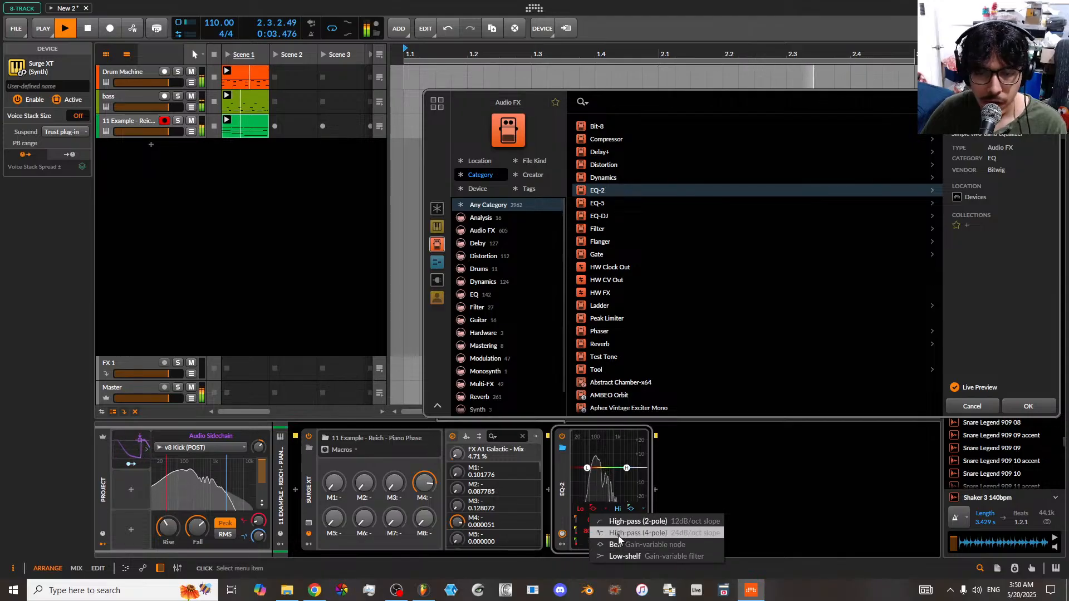
left_click(617, 534)
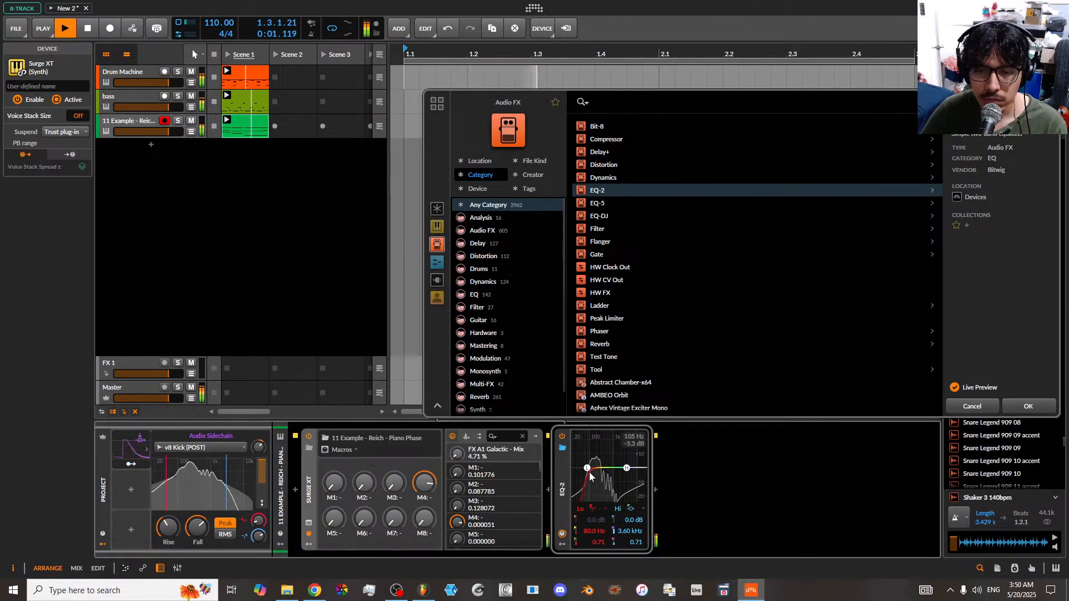
- Mute the Drum Machine track and set EQ-2's high-pass band to 275 Hz with a Q of 0.59
left_click_drag(589, 472, 596, 476)
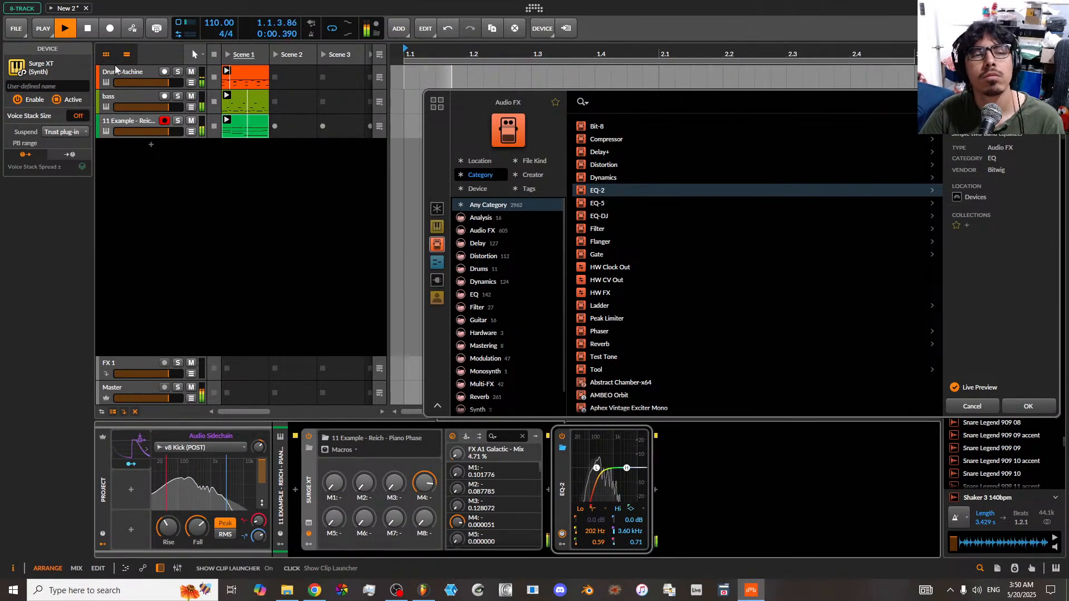
left_click(191, 71)
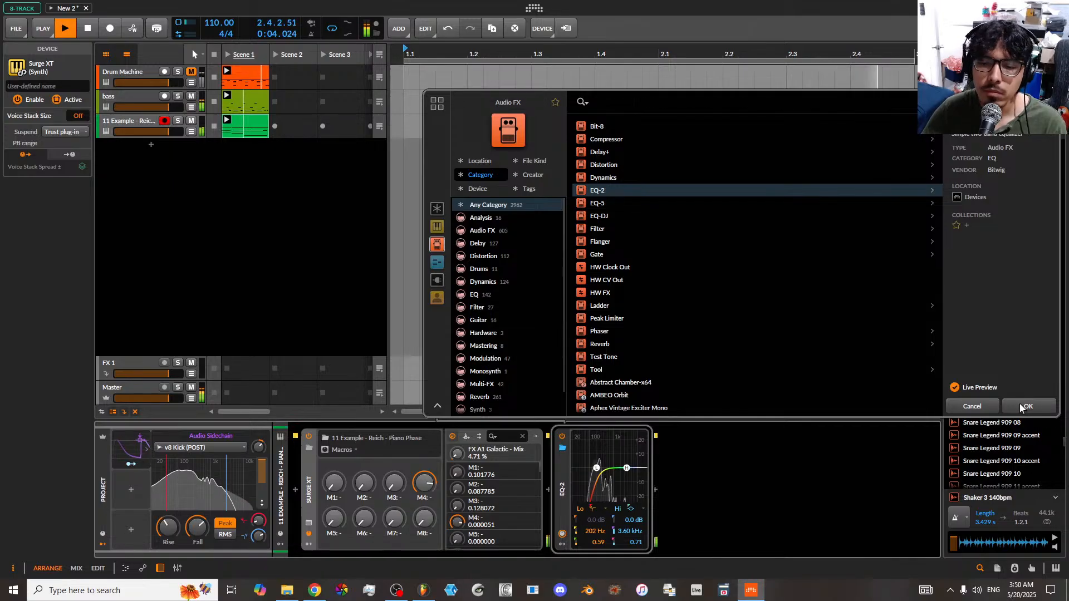
left_click_drag(596, 468, 602, 475)
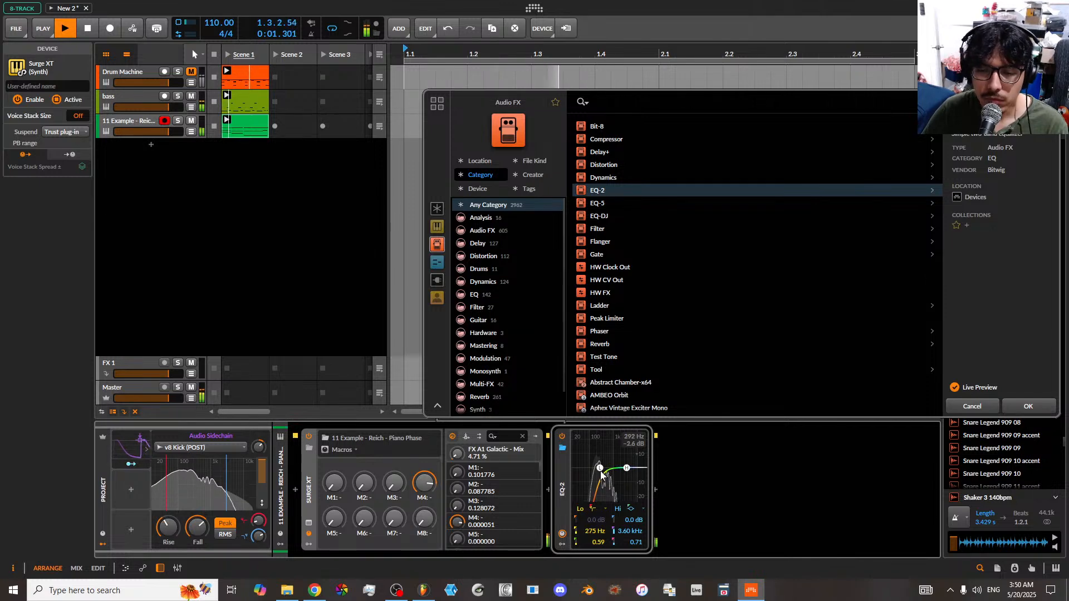
- Open the browser for a new audio effect after EQ-2 and filter it to the Modulation category
left_click(657, 489)
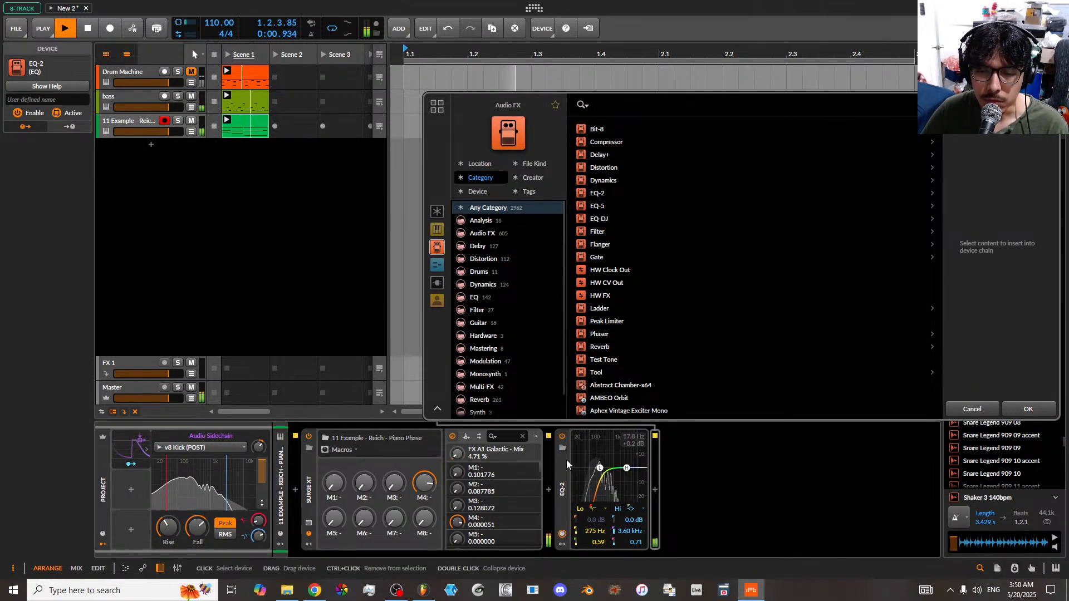
left_click(1033, 410)
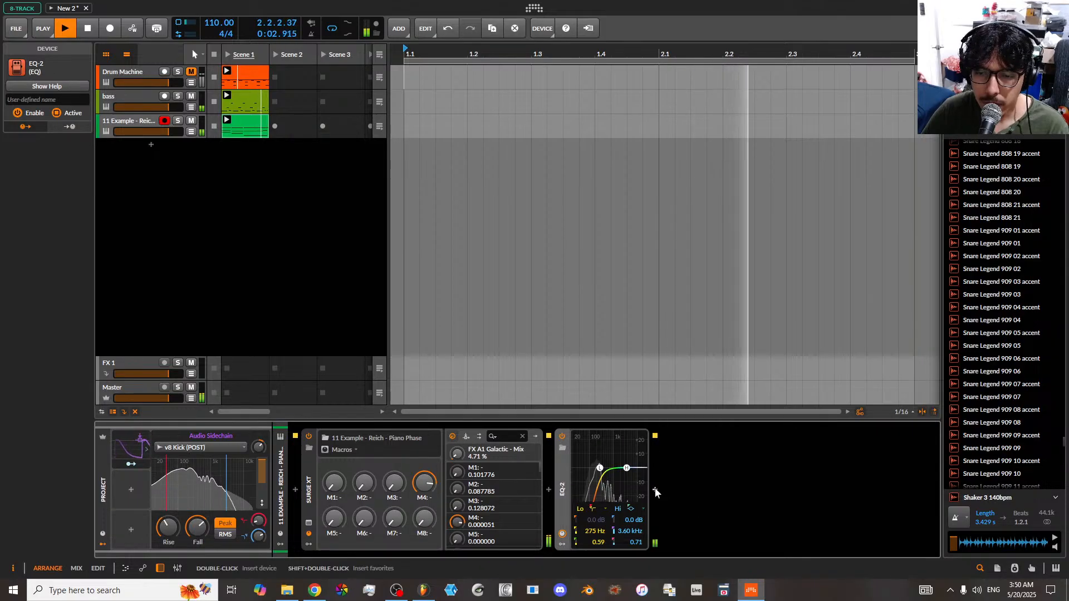
left_click(656, 489)
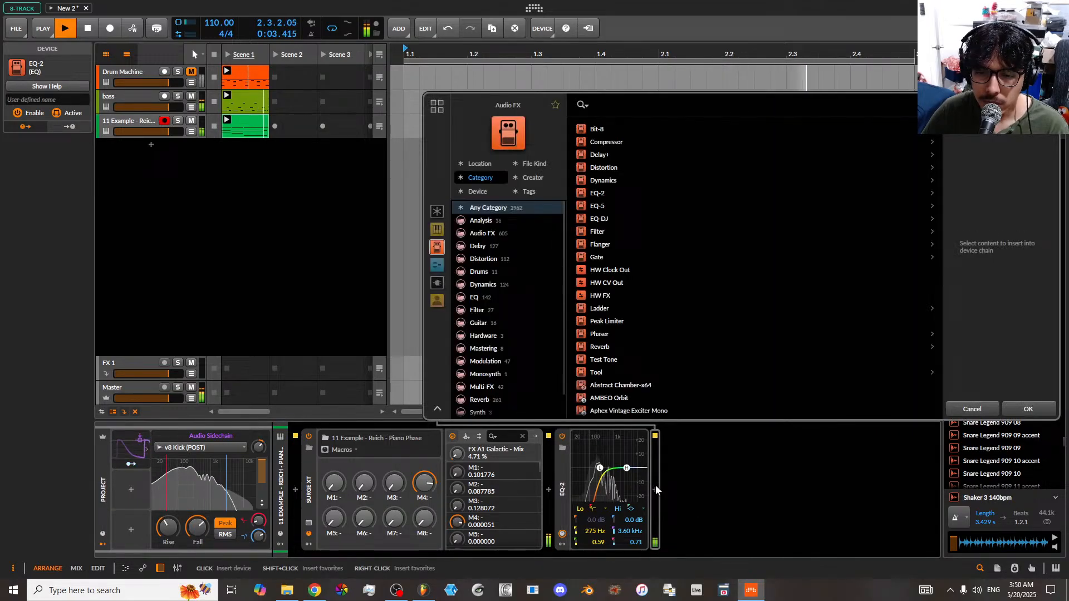
scroll(503, 342, "down", 1)
left_click(495, 337)
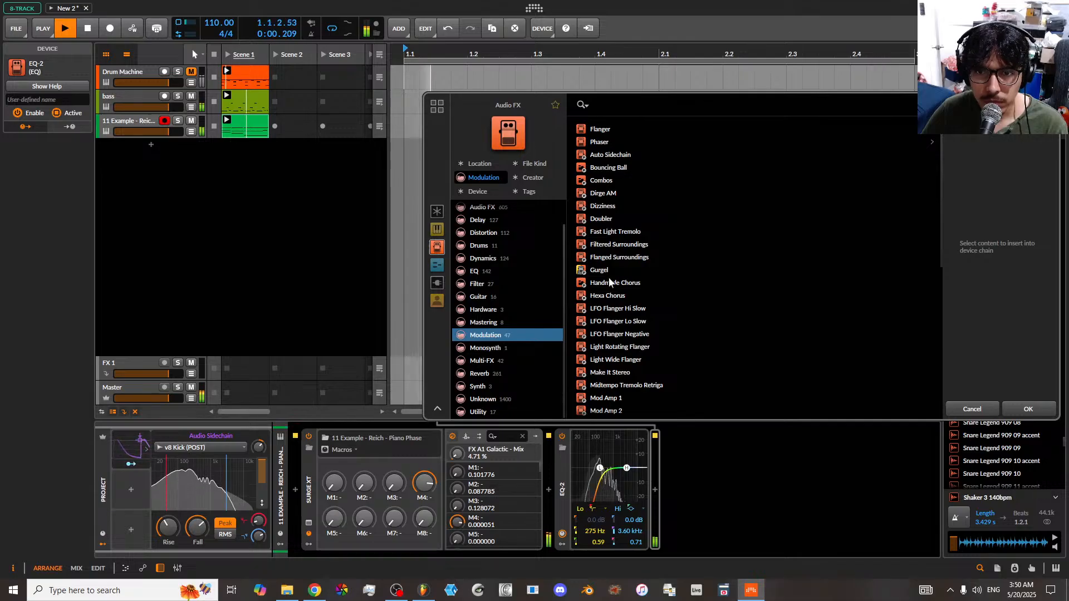
- Audition the Flanged Surroundings, Filtered Surroundings and Doubler presets after EQ-2 and select Doubler
left_click(614, 256)
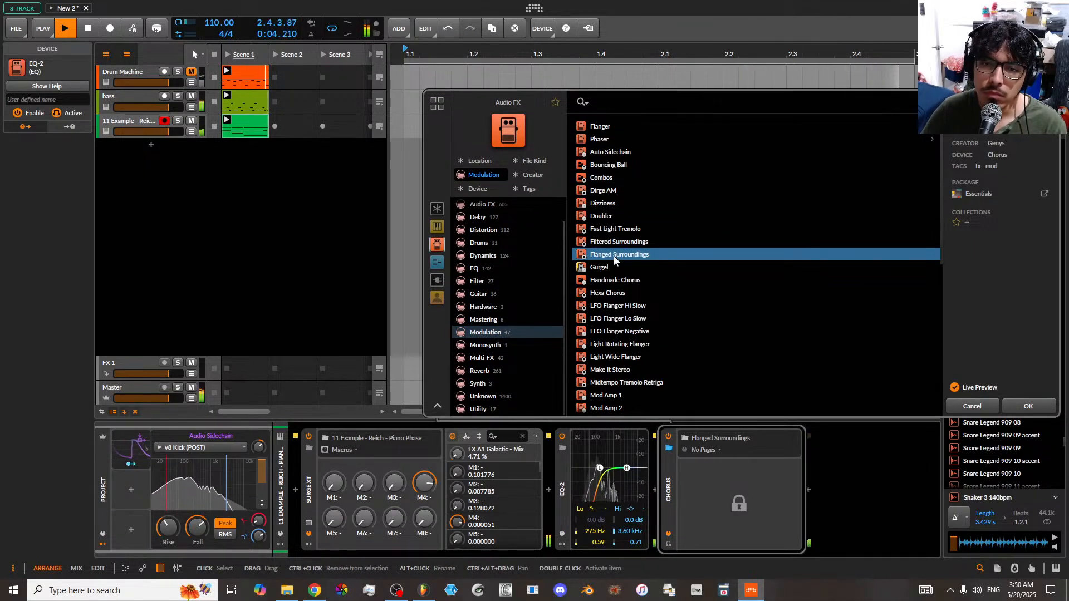
left_click(614, 247)
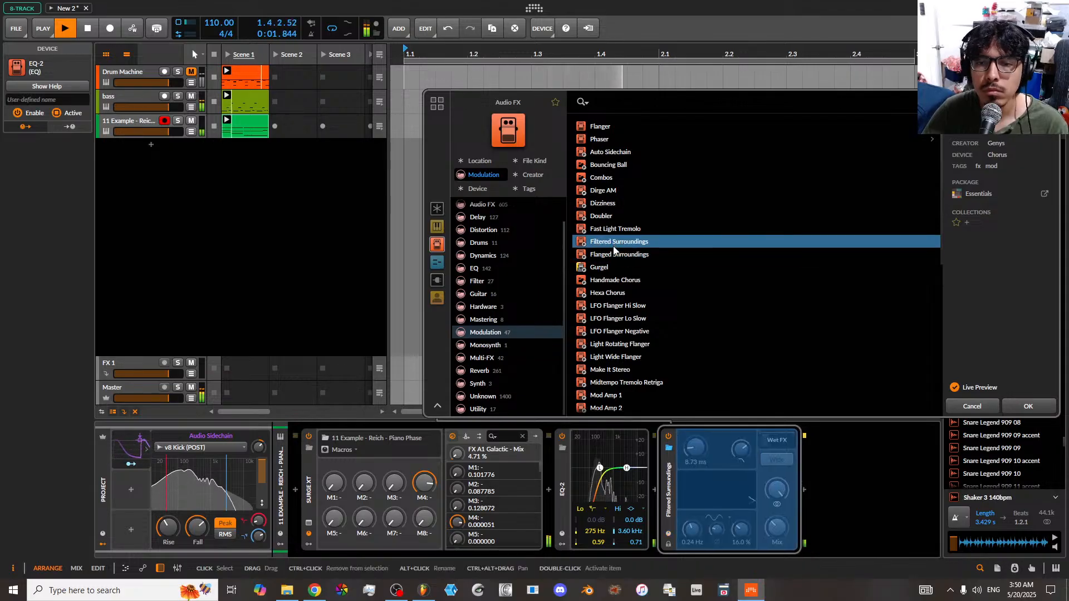
key("Down")
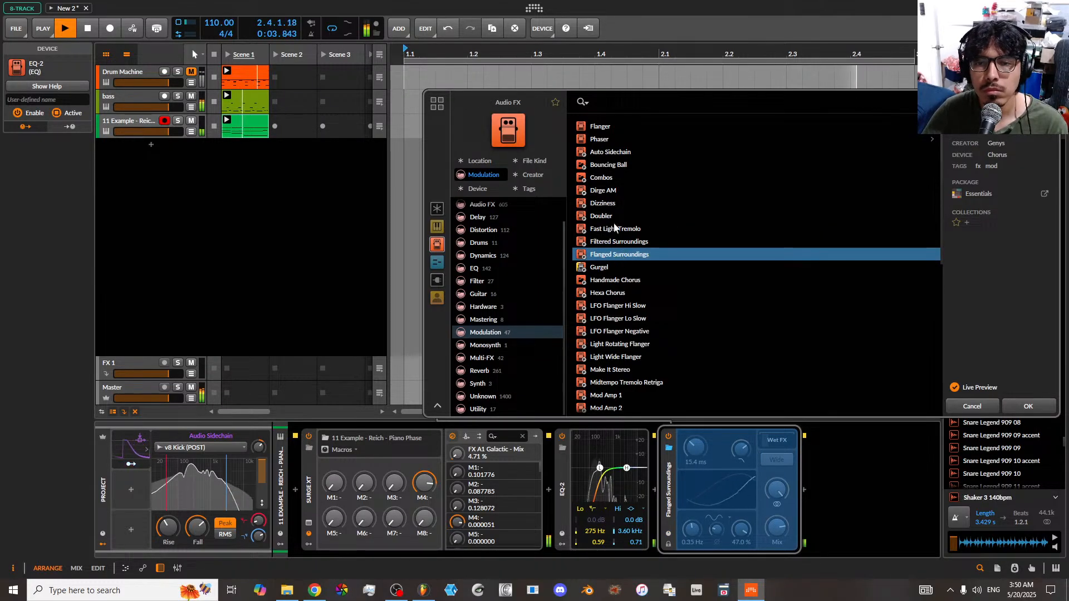
key("Up")
key("Up")
key("Up")
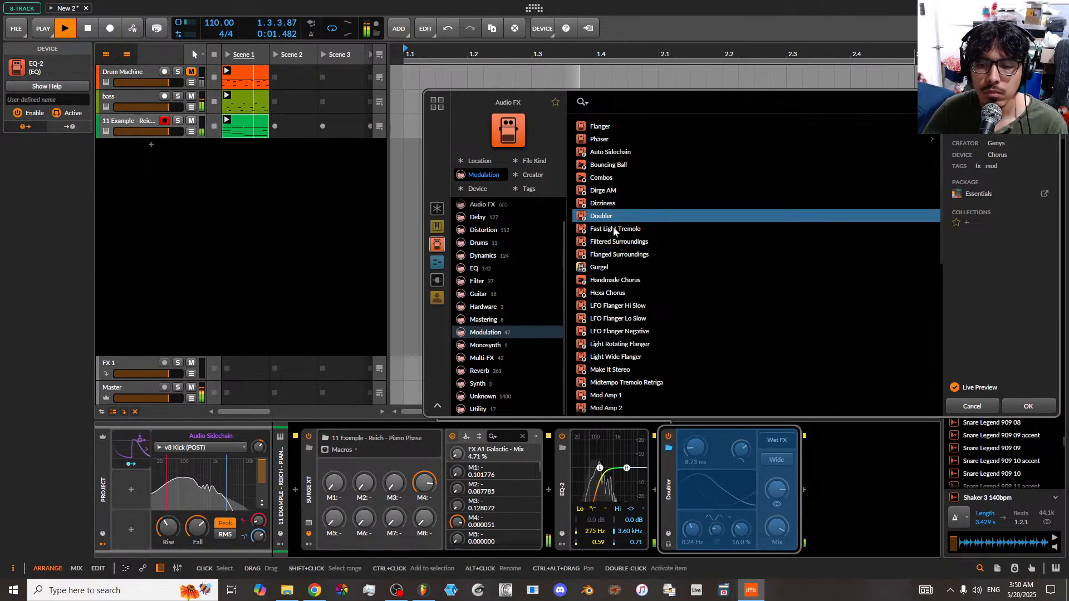
left_click(618, 255)
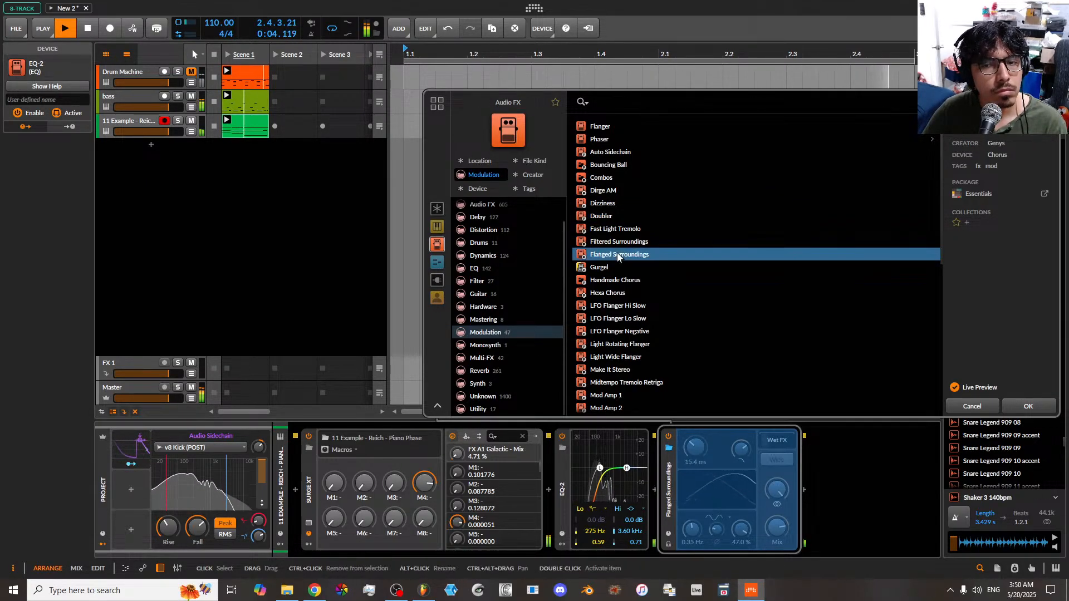
left_click(604, 218)
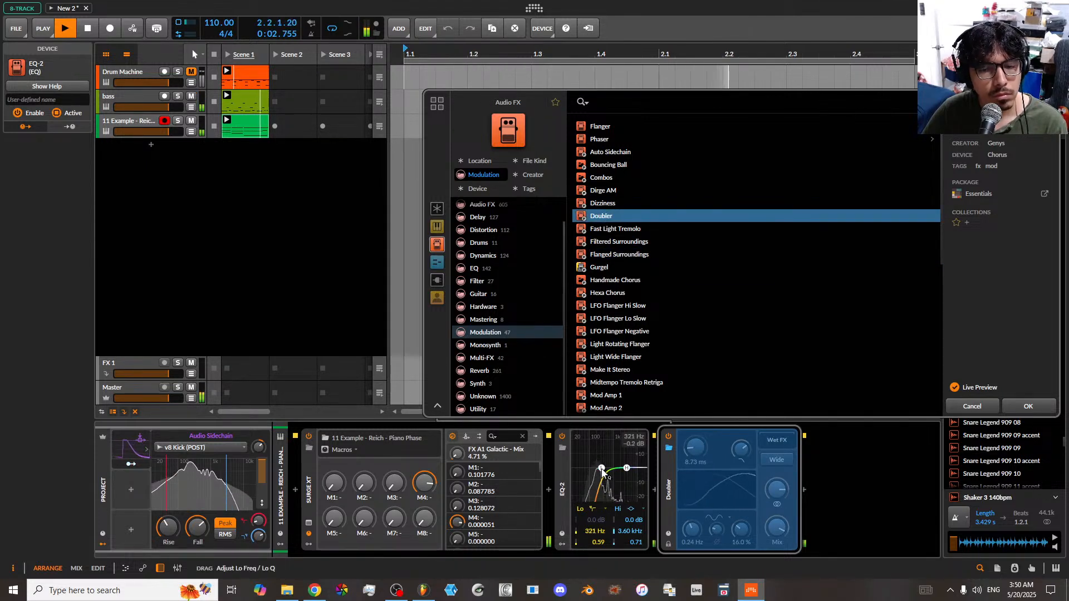
- Set EQ-2's high-pass band to 236 Hz with a Q of 0.51 and stop playback
left_click_drag(601, 468, 598, 470)
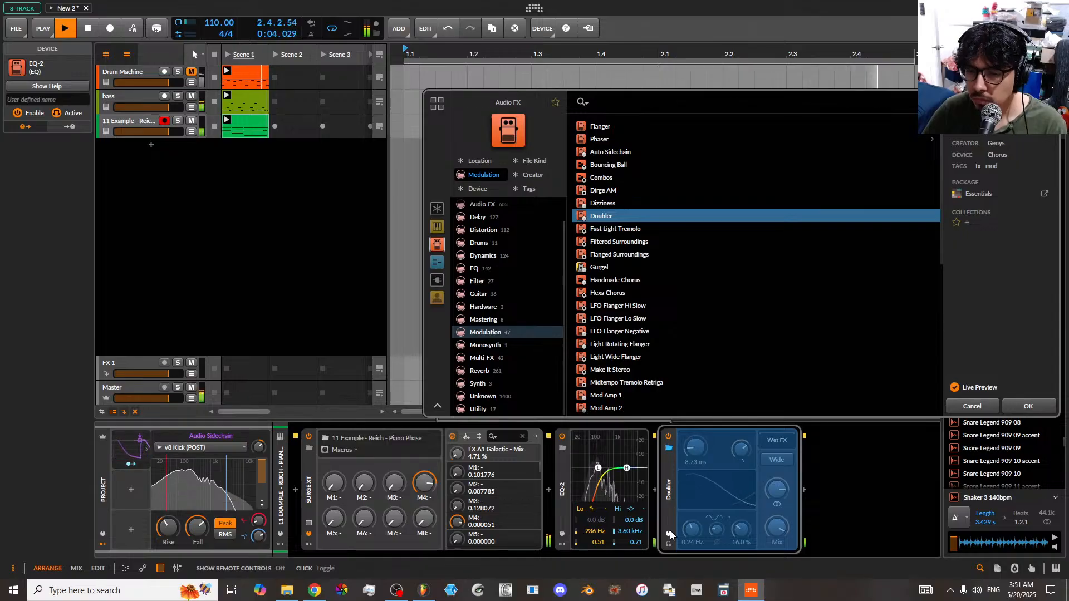
left_click(770, 530)
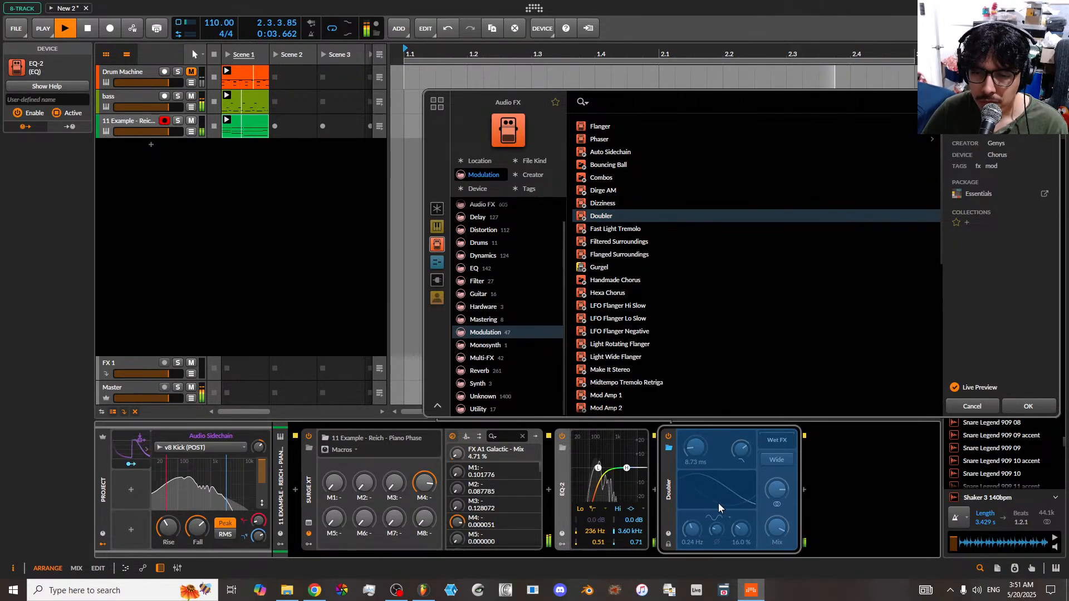
key("space")
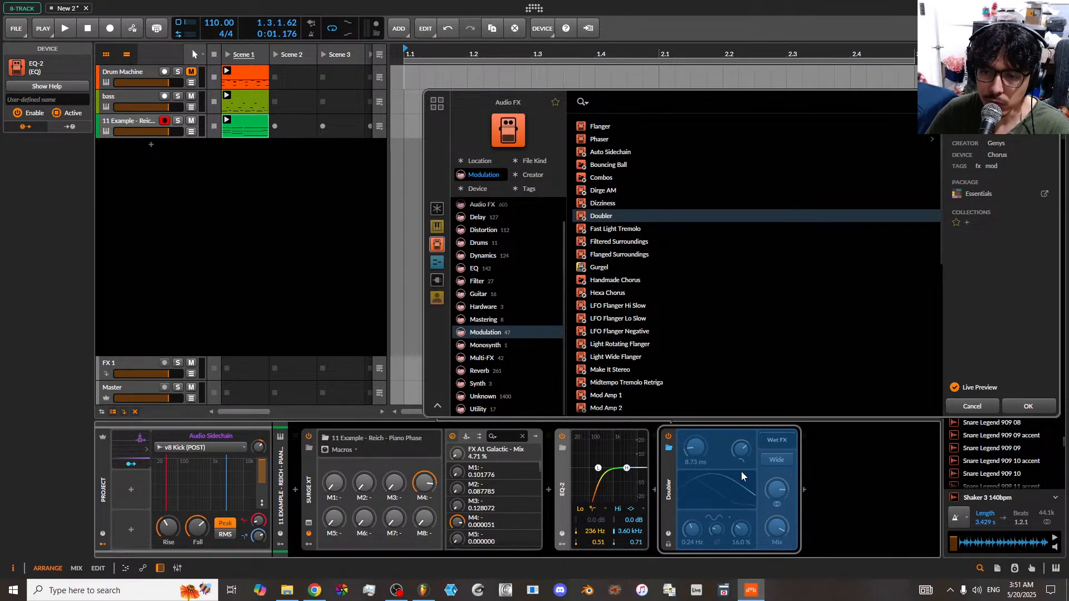
- Try to unlock the Doubler device, decline demo mode and accept the preset into the chain
left_click(667, 544)
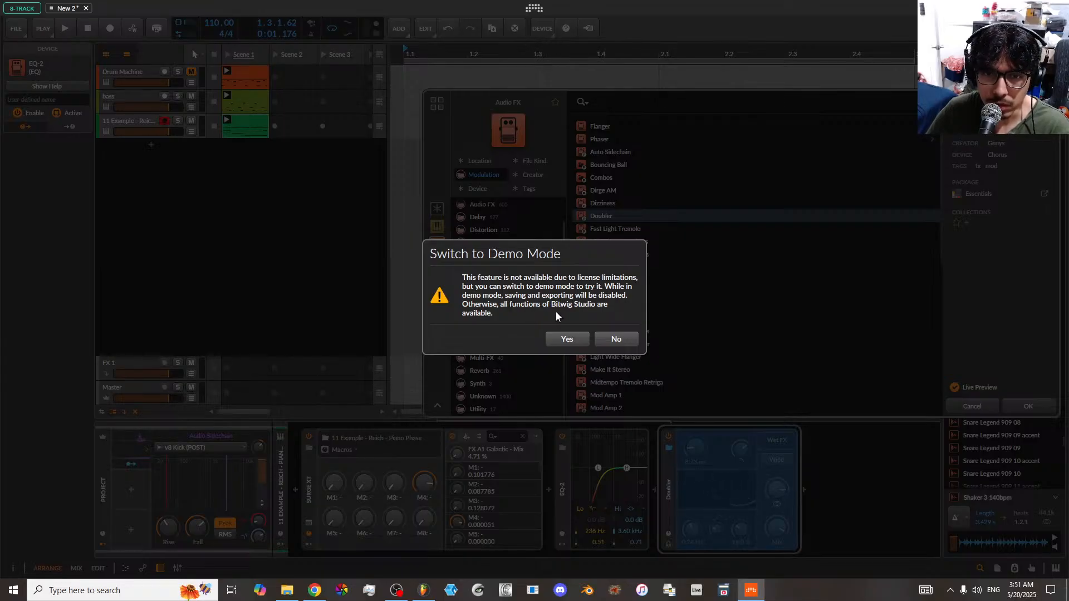
left_click(606, 337)
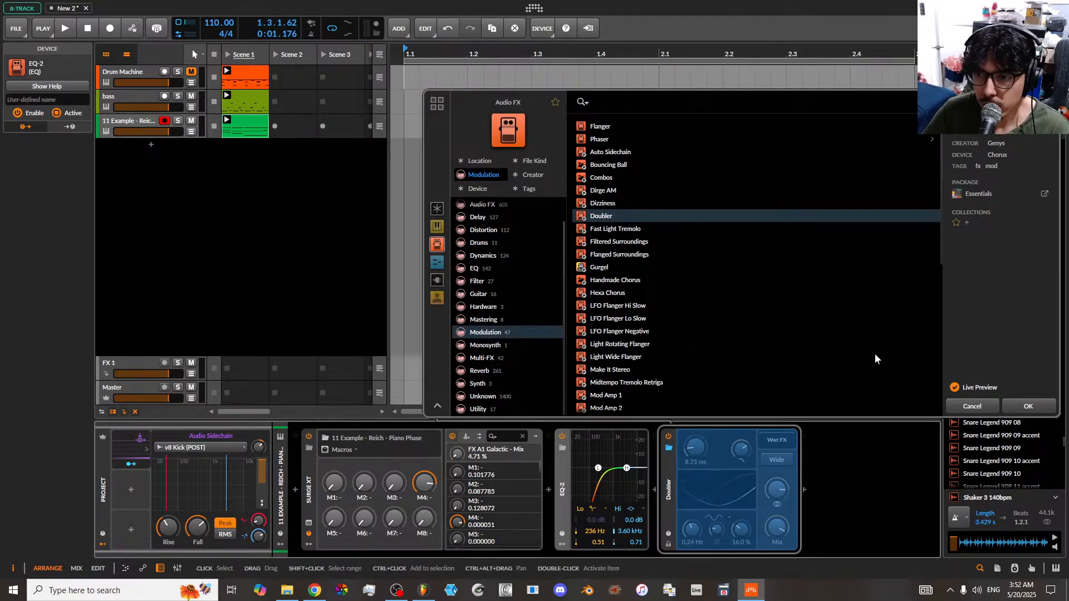
left_click(1022, 408)
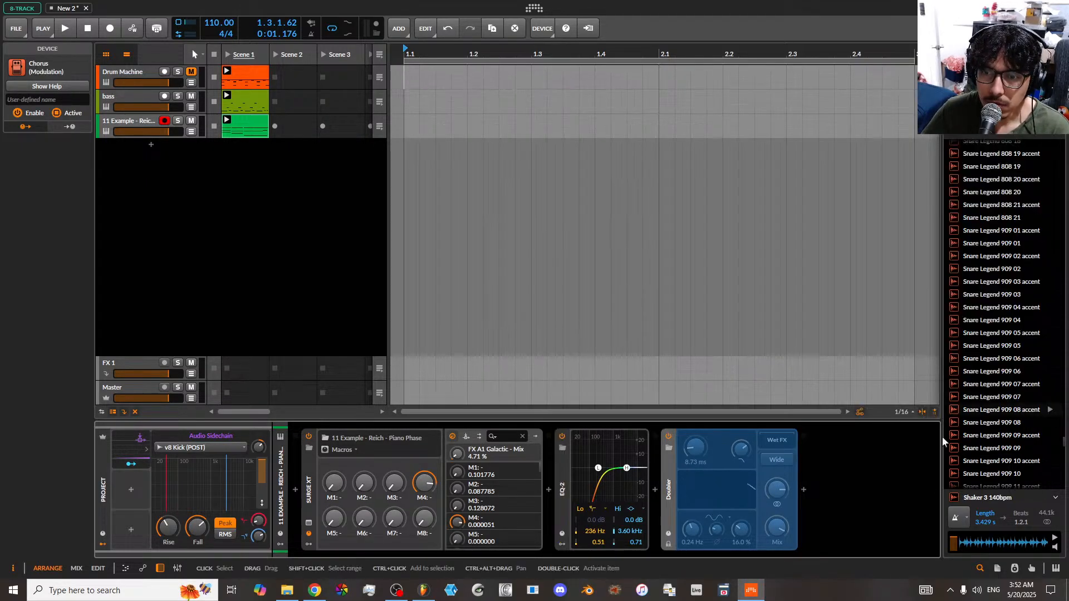
- Resume playback and audition the Hexa Chorus preset as a replacement for Doubler
left_click(63, 31)
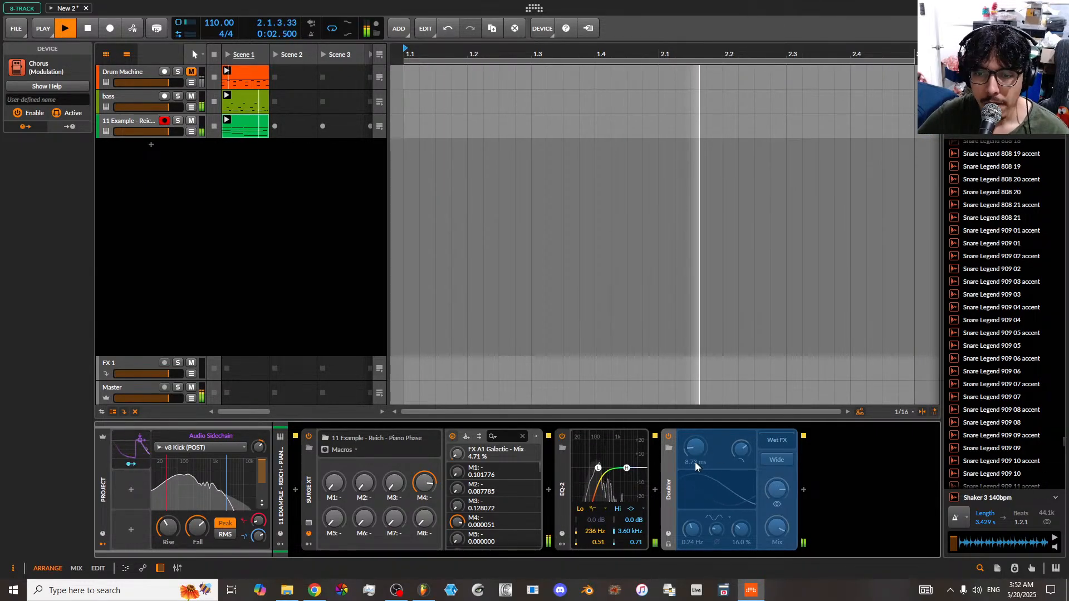
left_click(670, 449)
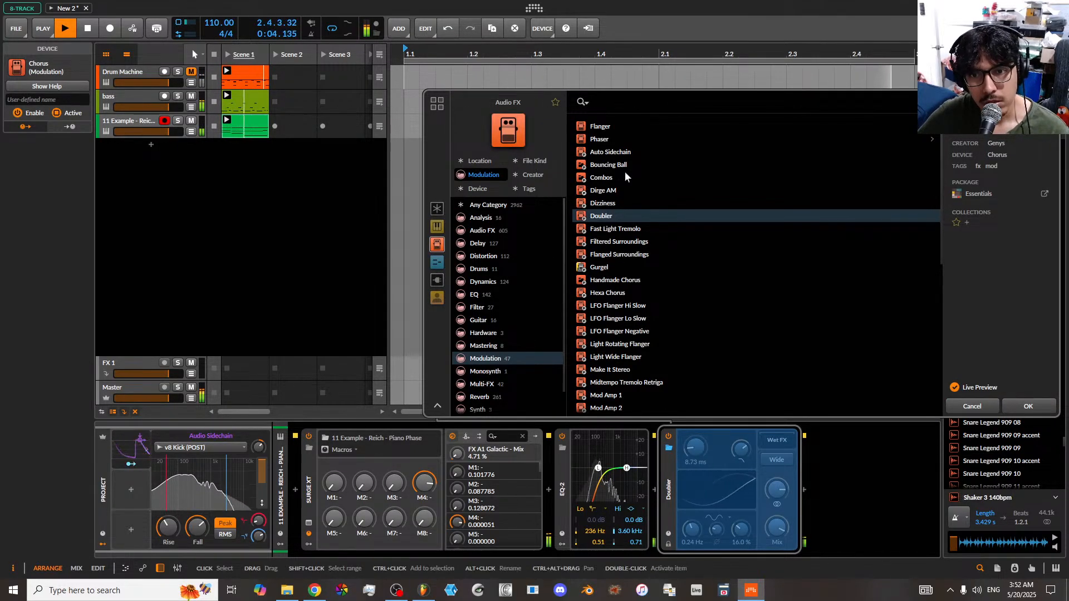
scroll(623, 336, "down", 5)
scroll(622, 336, "up", 5)
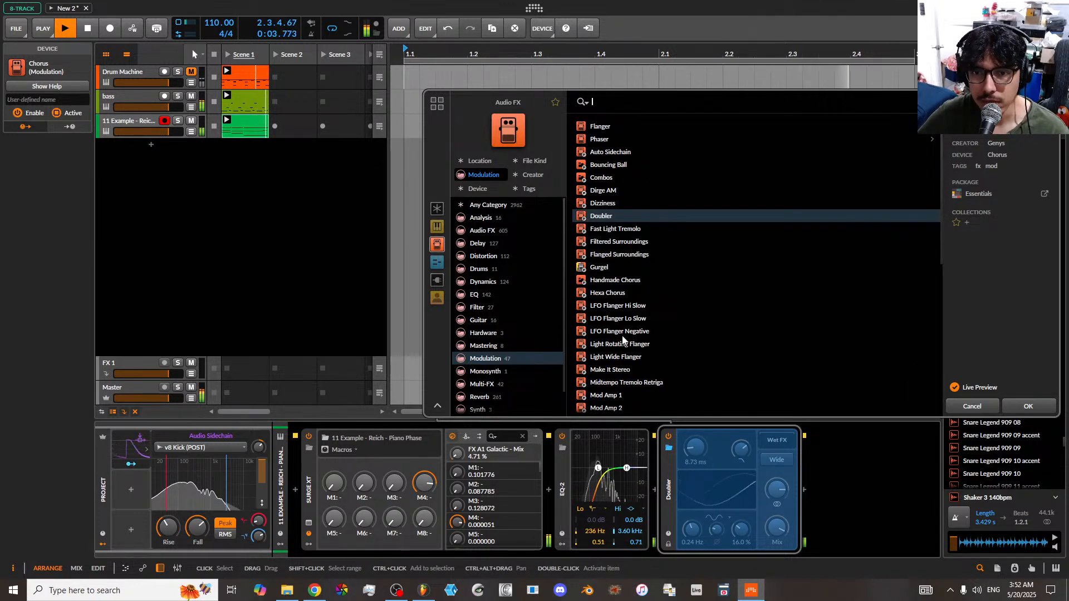
left_click(622, 293)
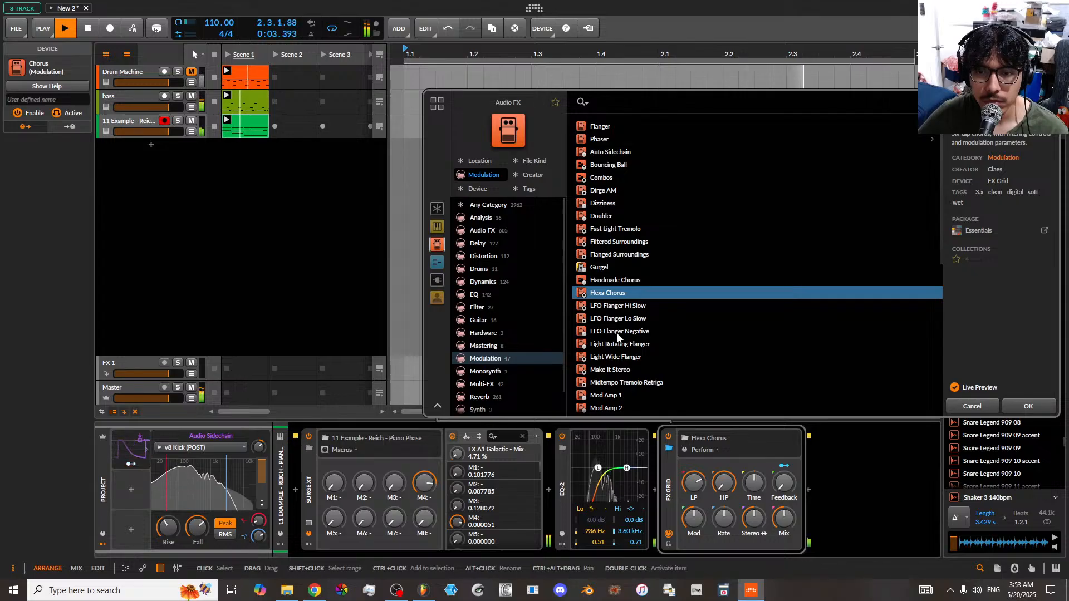
- Preview the Make It Stereo modulation preset and compare the sound with the Rotary device switched off and on
left_click(616, 371)
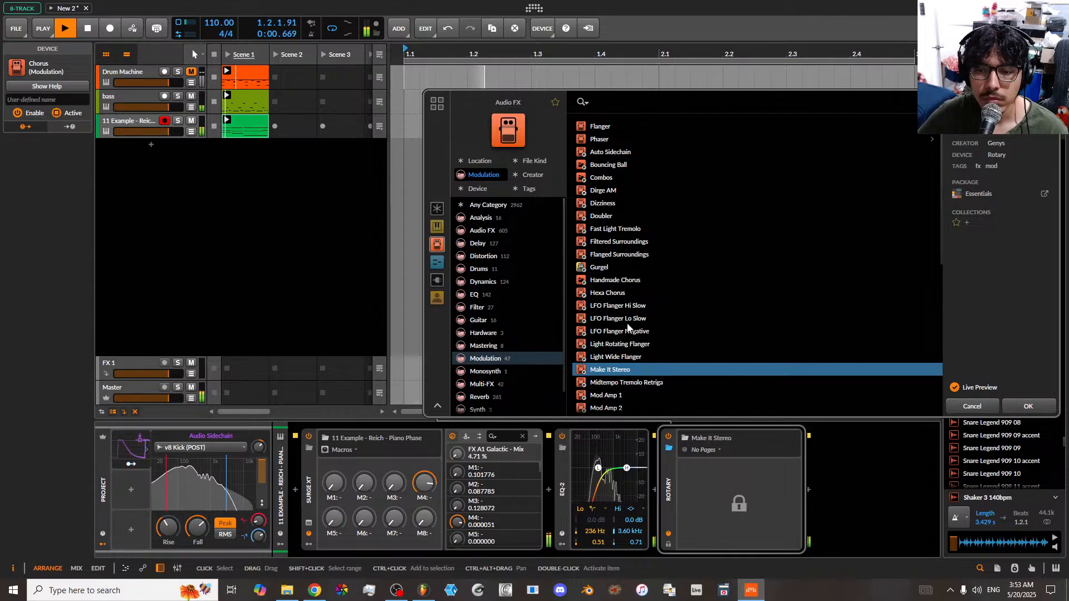
scroll(627, 324, "down", 1)
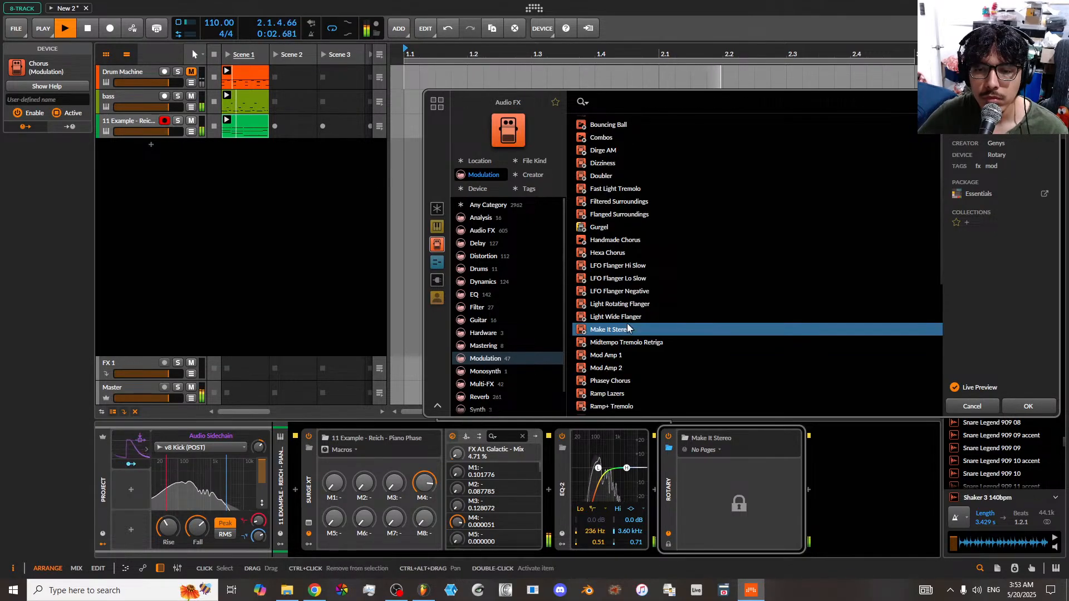
scroll(618, 362, "down", 2)
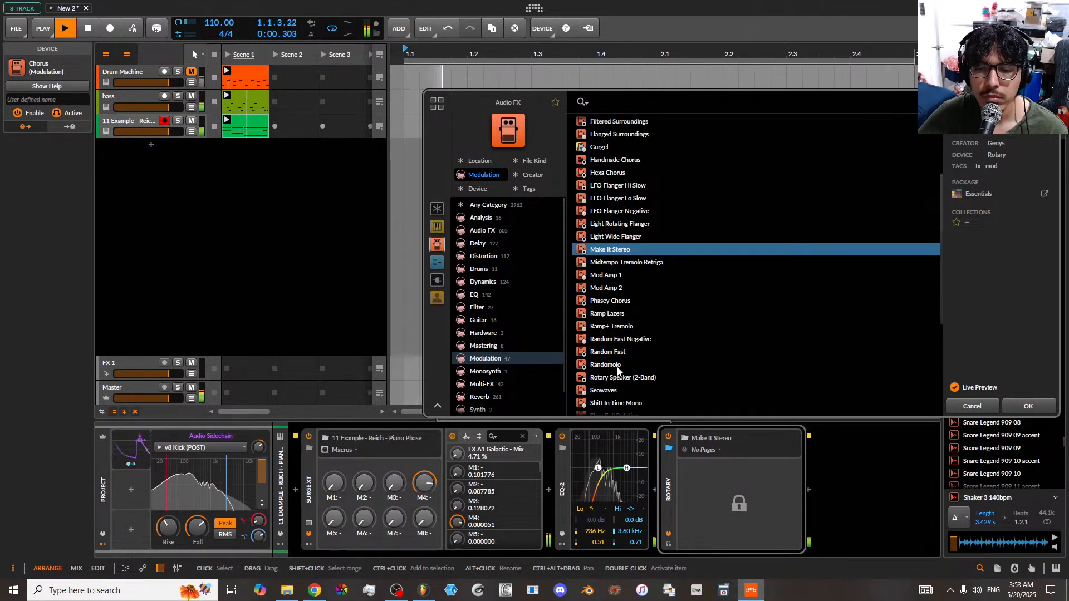
left_click(669, 438)
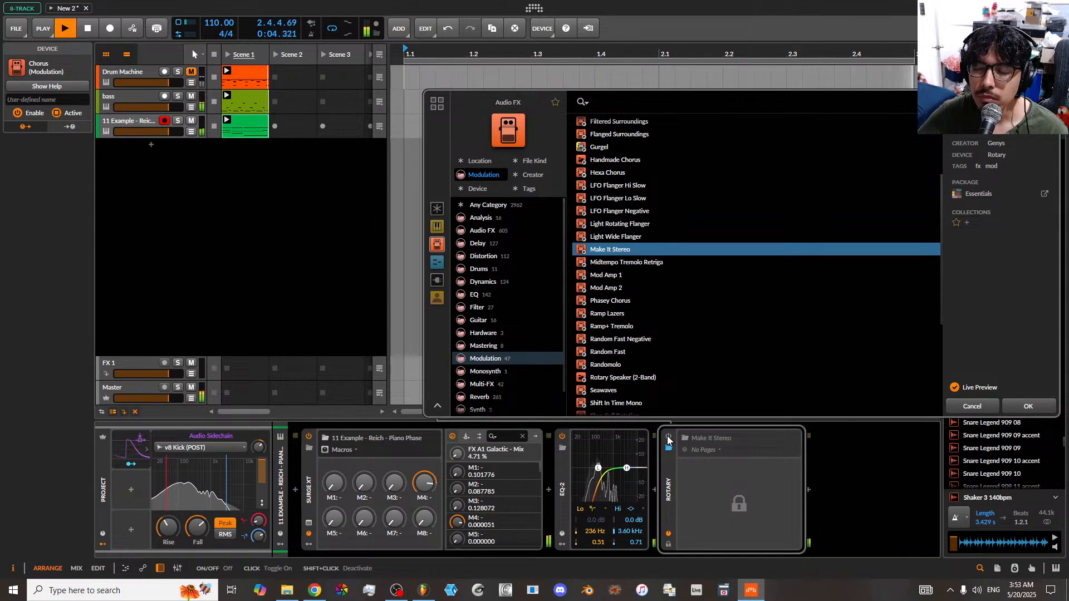
left_click(668, 438)
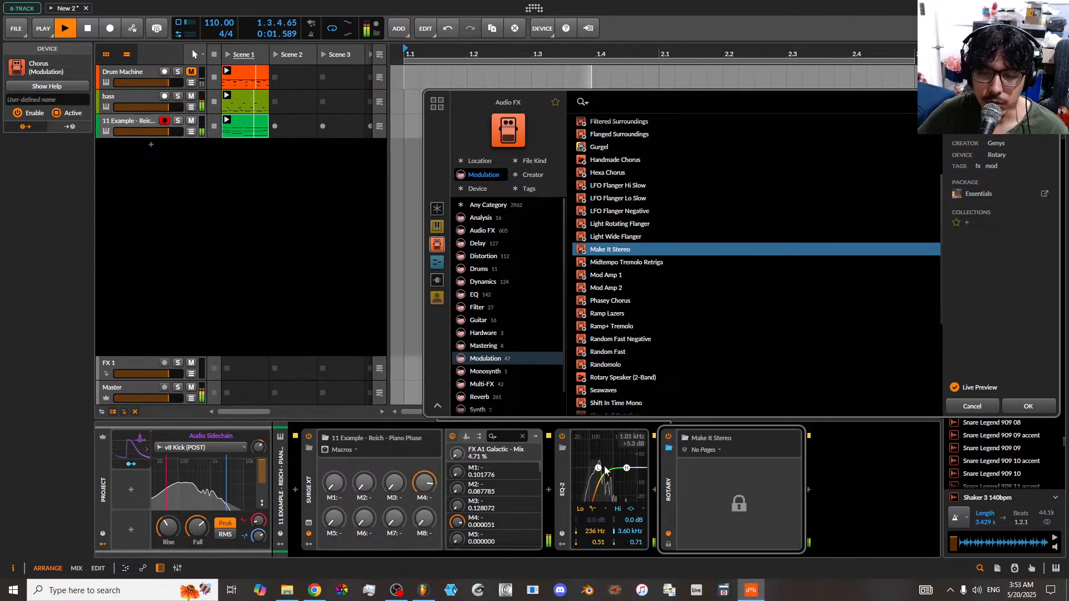
- Audition the Doubler preset against Make It Stereo and set the EQ-2 low band to about 236 Hz with a Q of 0.48
left_click_drag(598, 468, 593, 470)
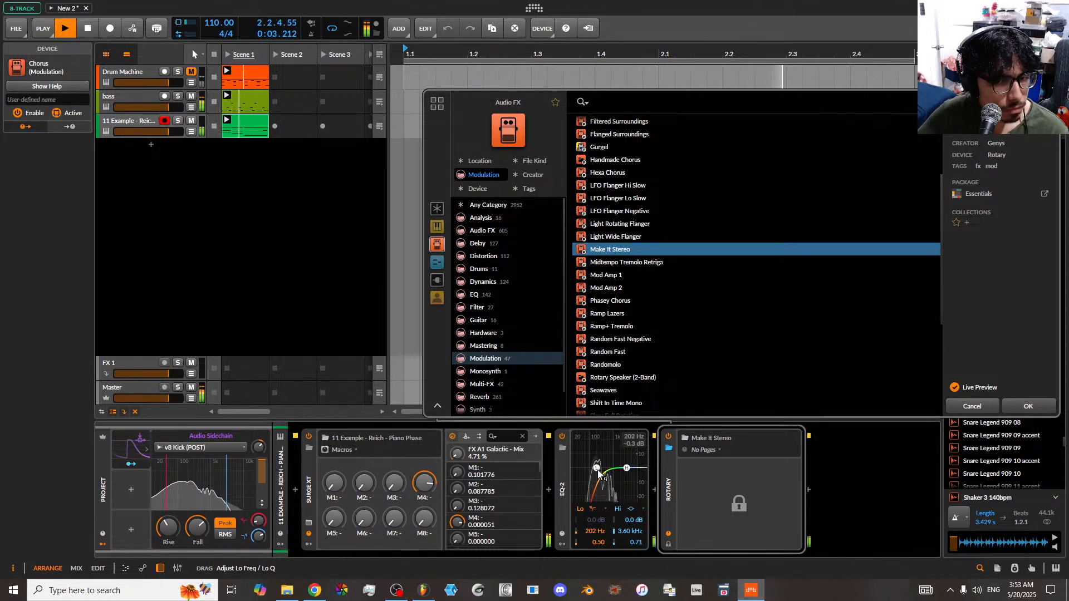
left_click_drag(598, 472, 599, 473)
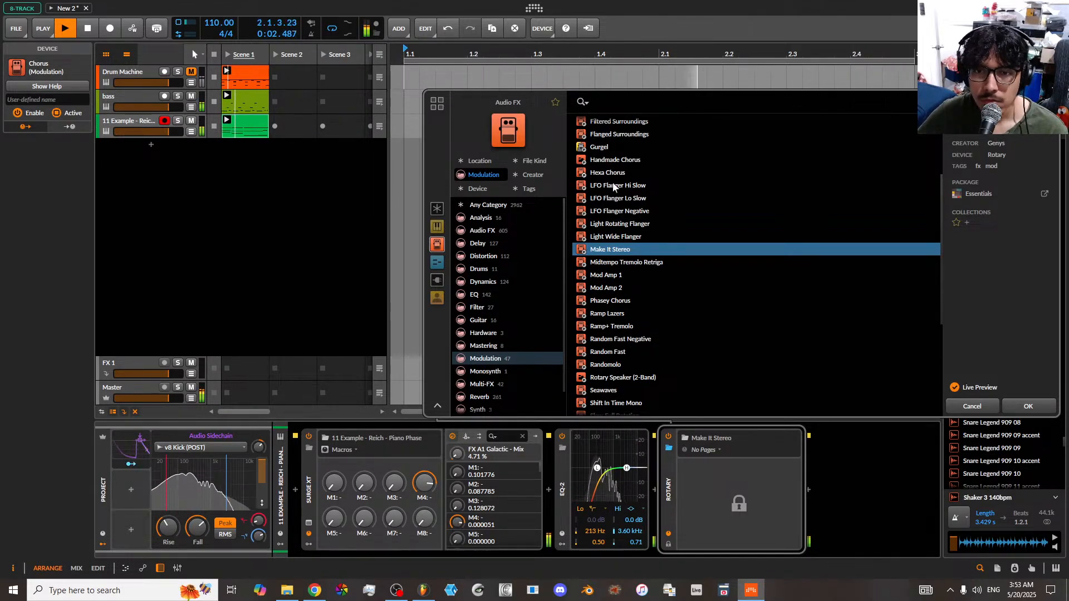
scroll(610, 192, "up", 3)
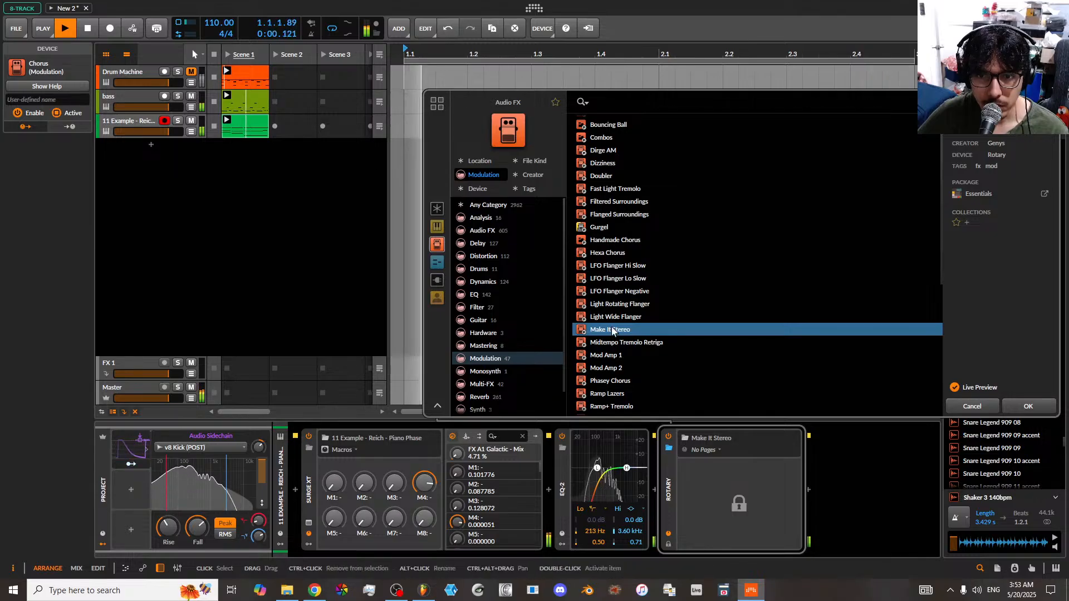
left_click(599, 177)
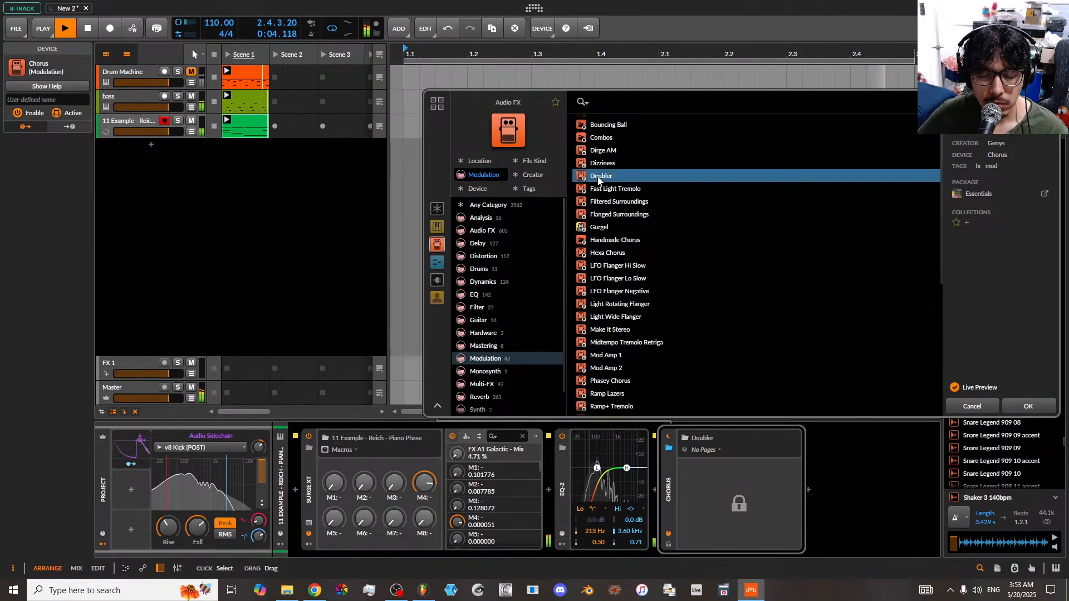
left_click(608, 330)
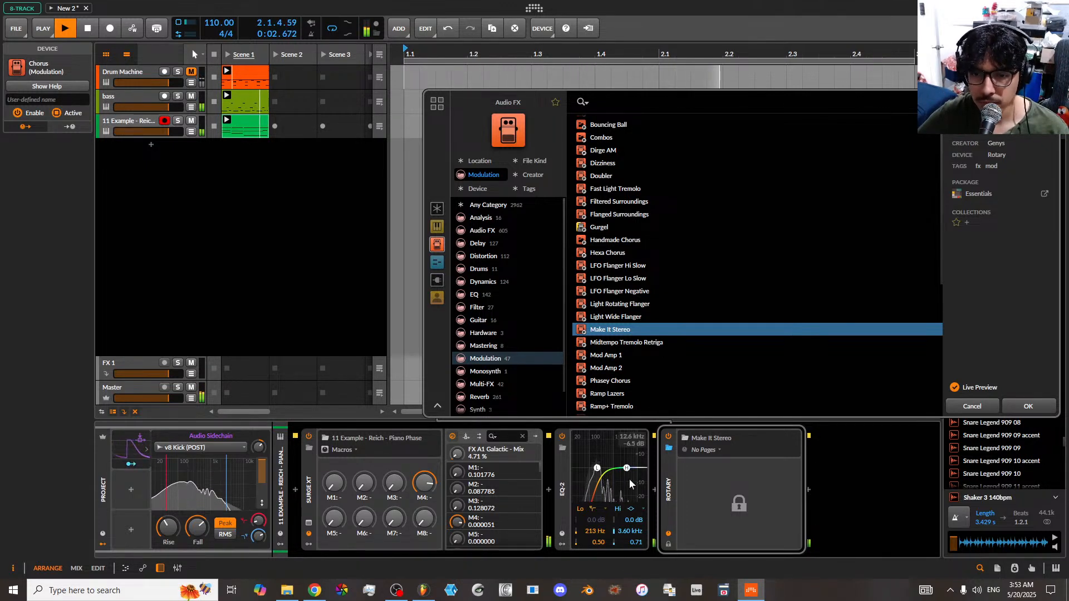
left_click_drag(598, 473, 599, 473)
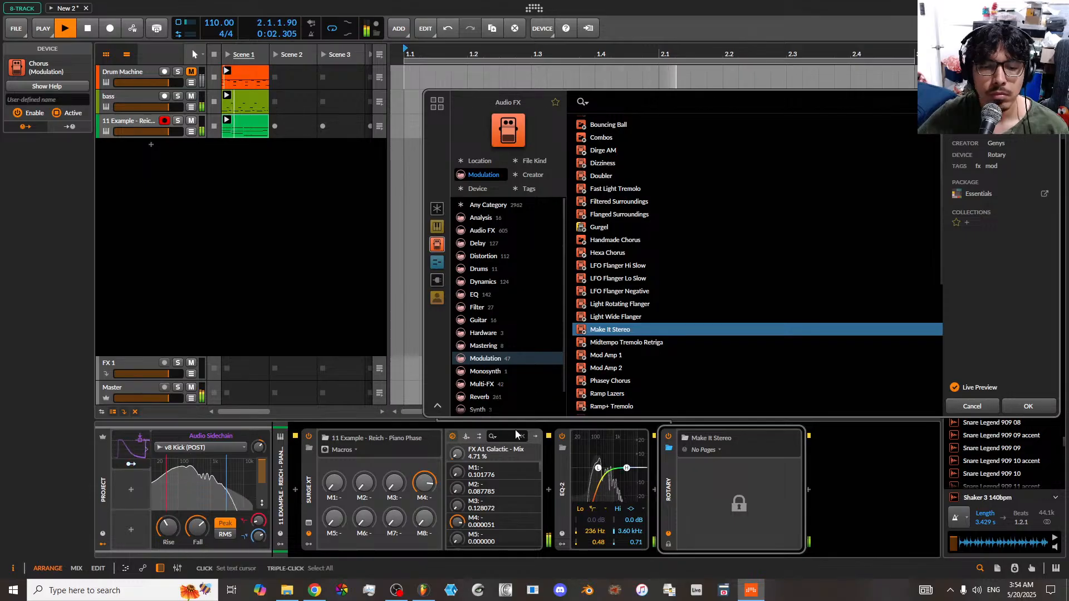
- Unmute the Drum Machine track and confirm the Make It Stereo preset for the piano track
left_click(191, 72)
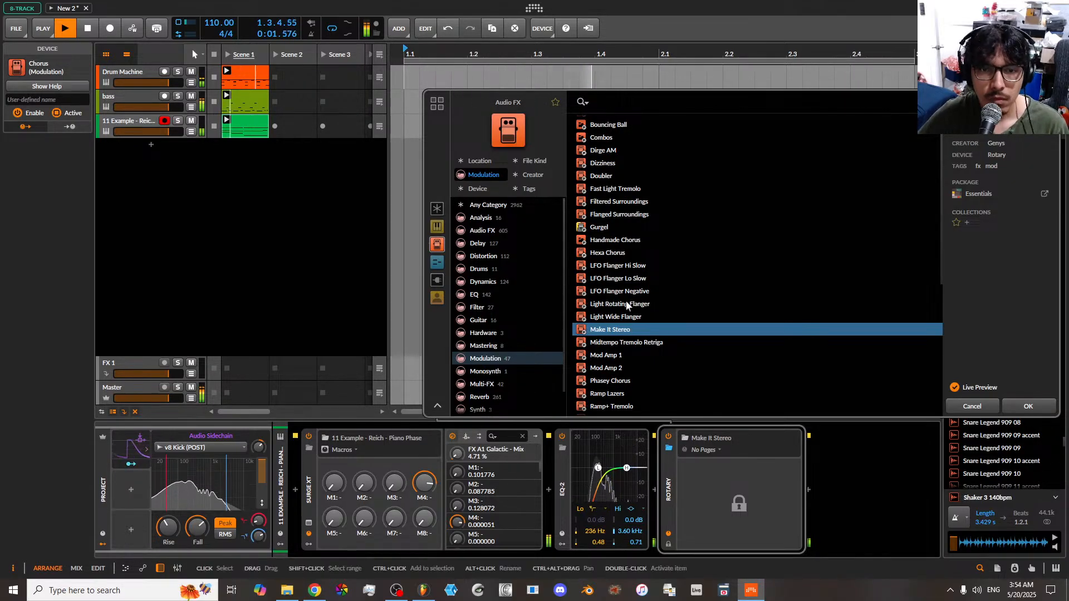
left_click(1026, 406)
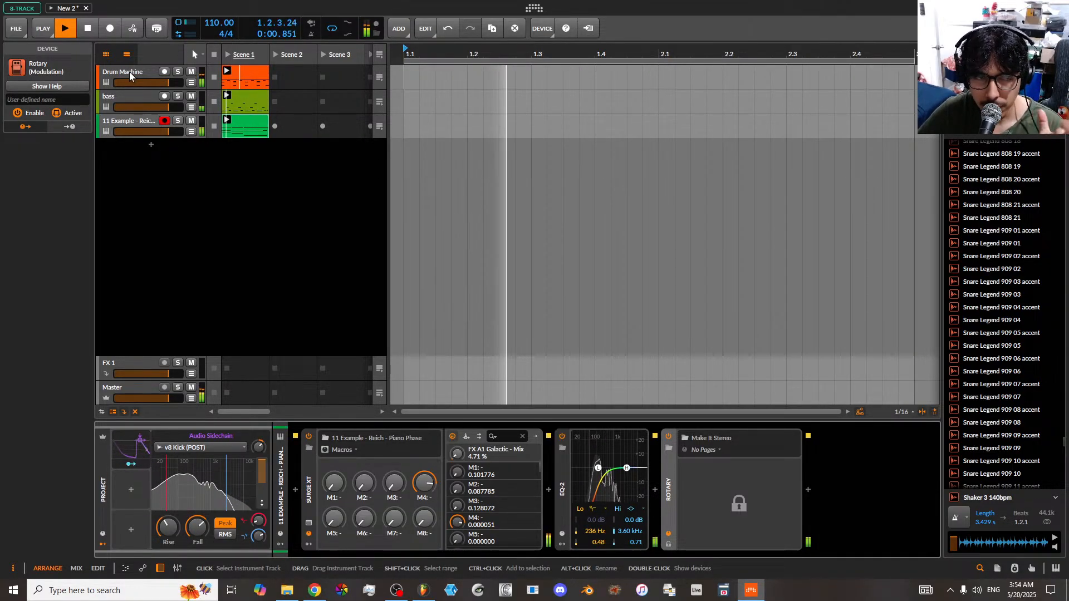
- Stop playback, review the devices on the Drum Machine, bass and Piano Phase tracks, and restart playback
left_click(161, 162)
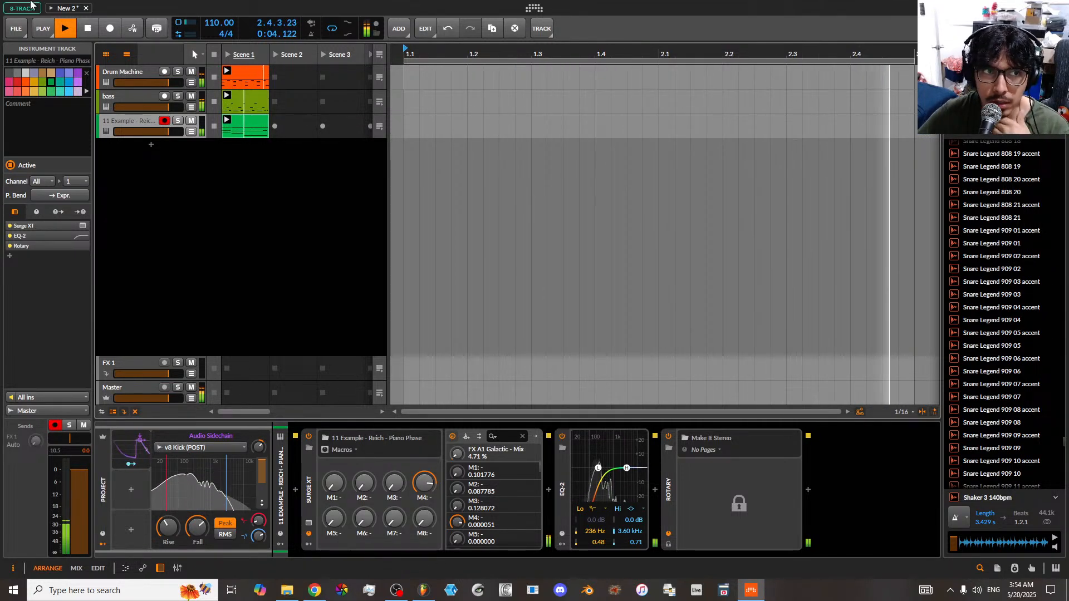
key("space")
left_click(134, 74)
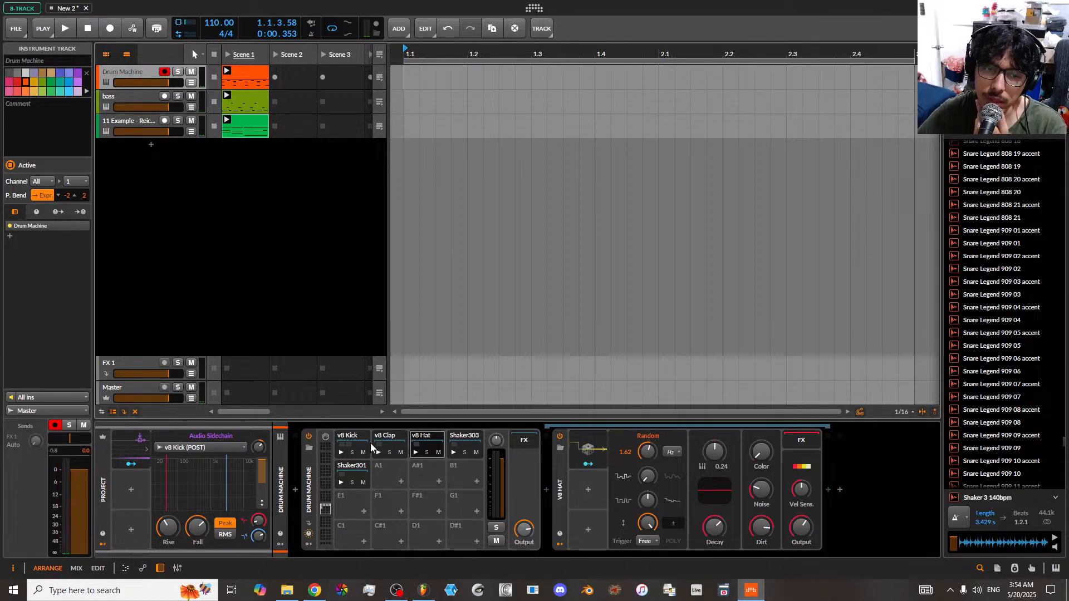
left_click(149, 95)
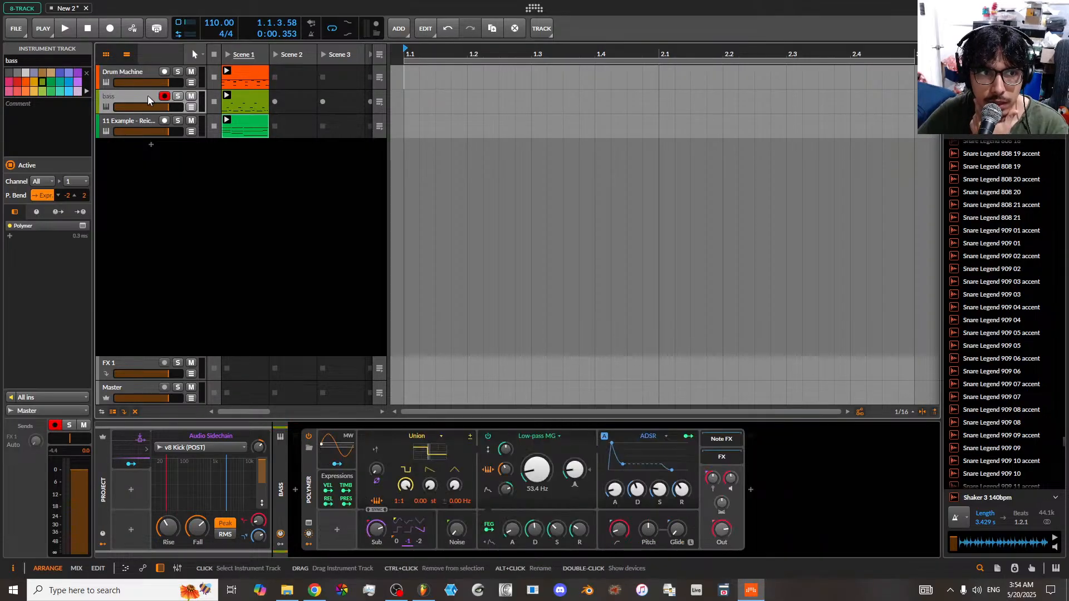
left_click(120, 126)
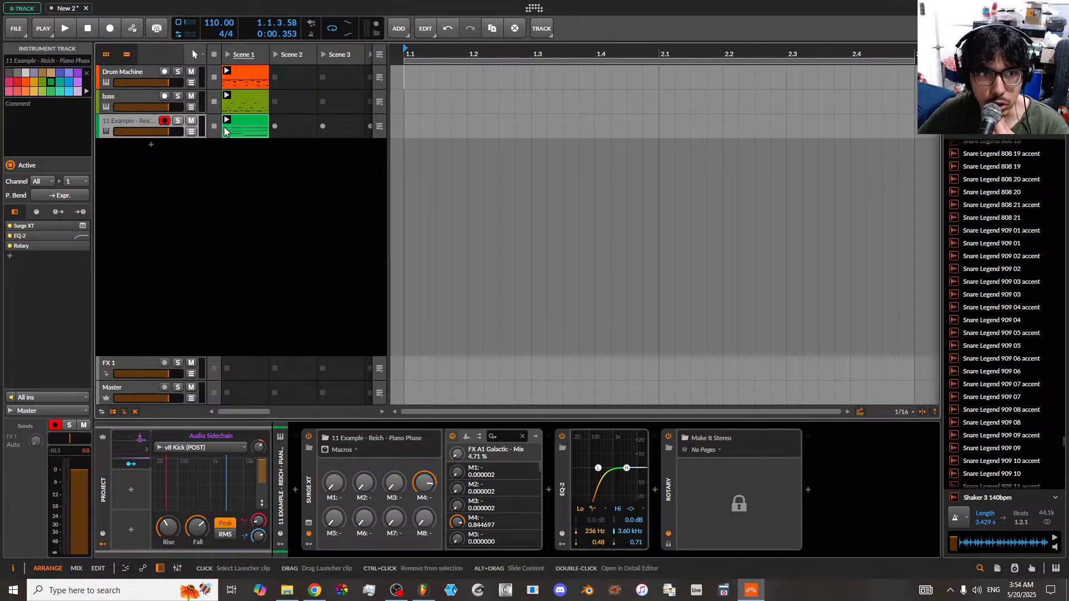
left_click(74, 32)
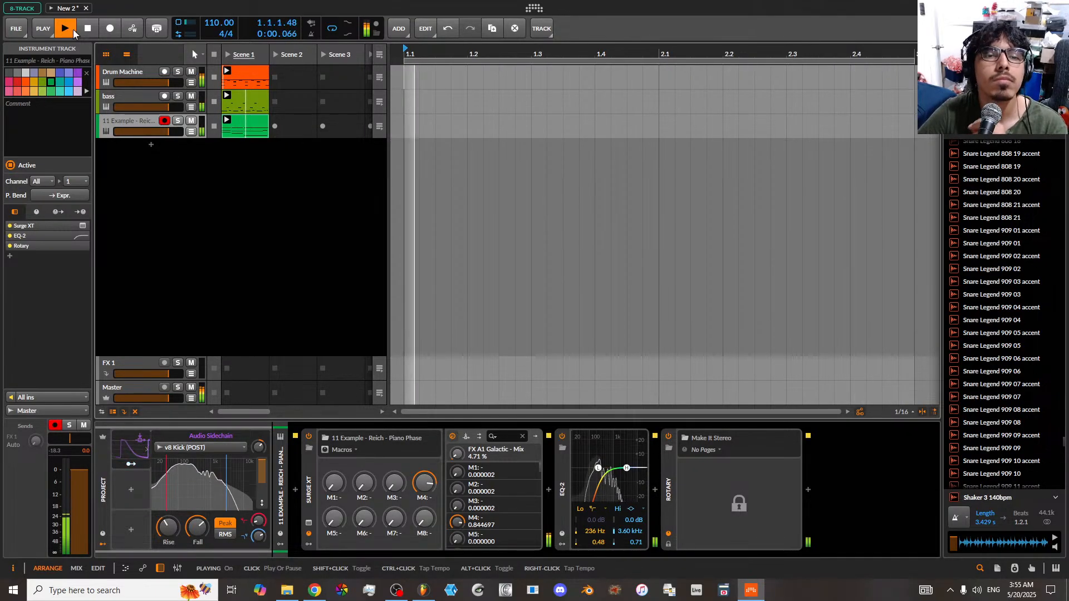
- Add an instrument track with the Celestial Body preset from the Drone category and record a clip on it in Scene 1
left_click(151, 147)
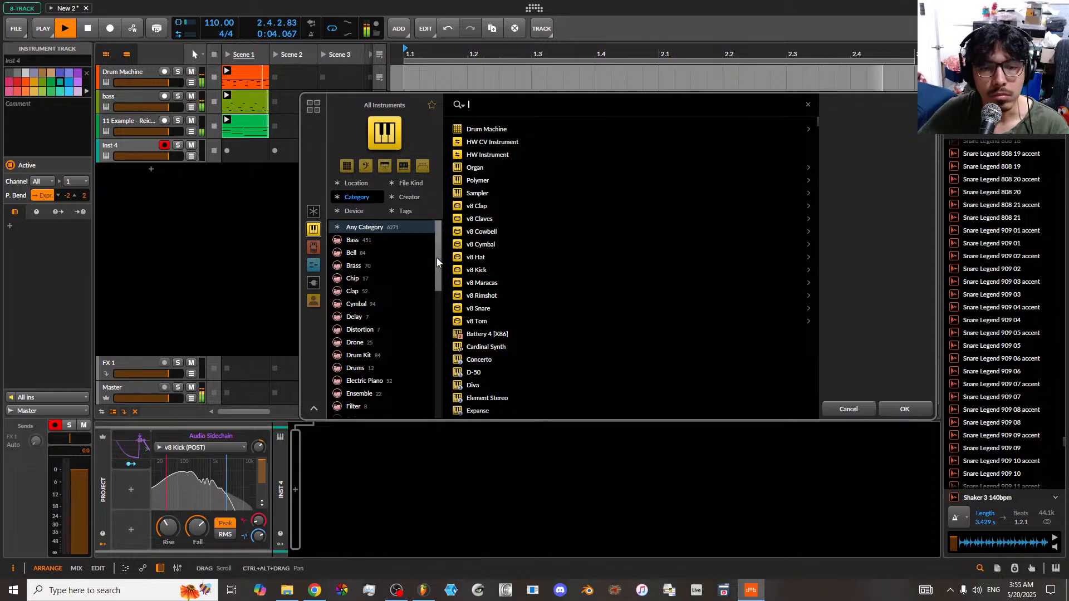
left_click(371, 345)
left_click(496, 132)
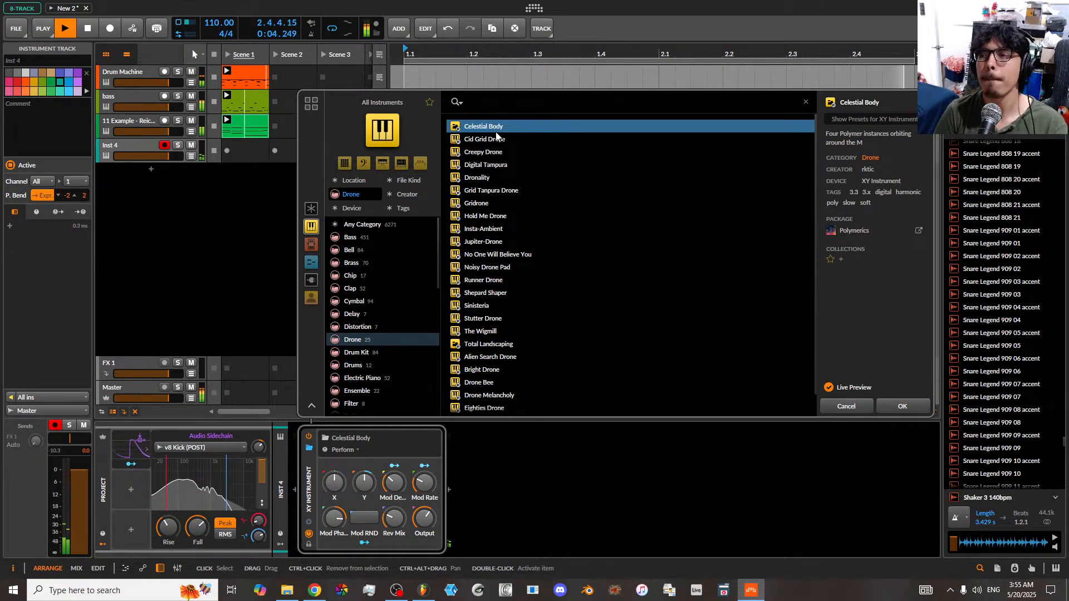
left_click(902, 406)
left_click(226, 151)
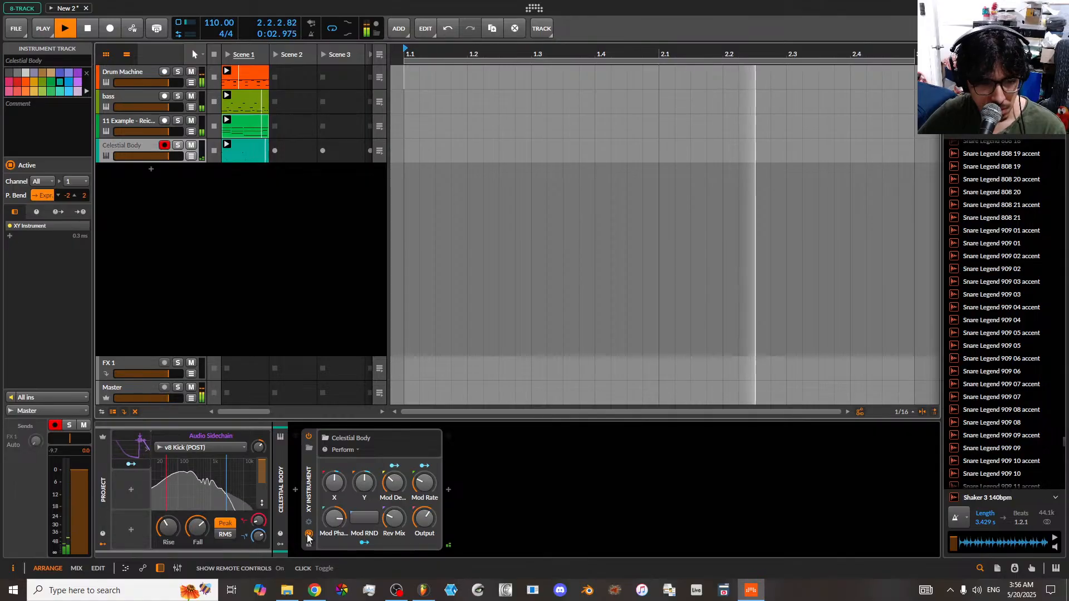
- Try to unlock the Celestial Body device for editing and decline switching to demo mode
left_click(311, 501)
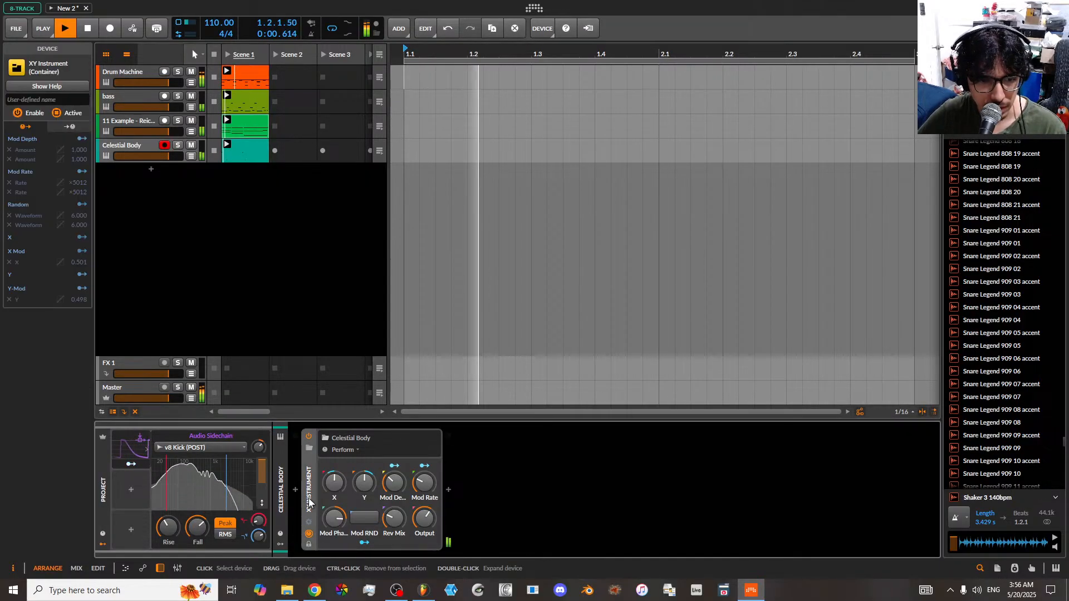
left_click(309, 542)
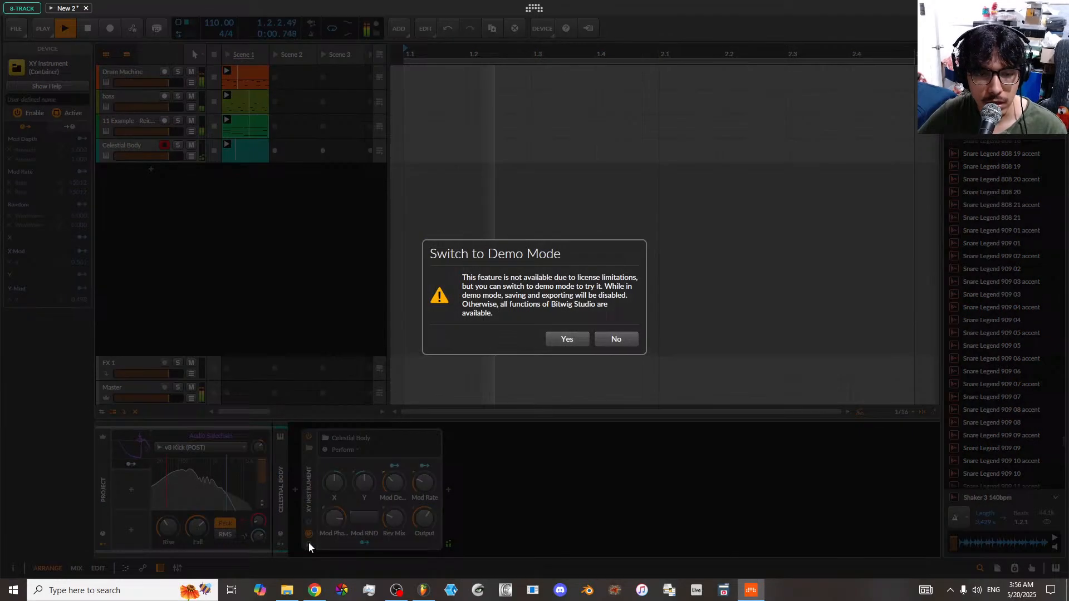
left_click(616, 339)
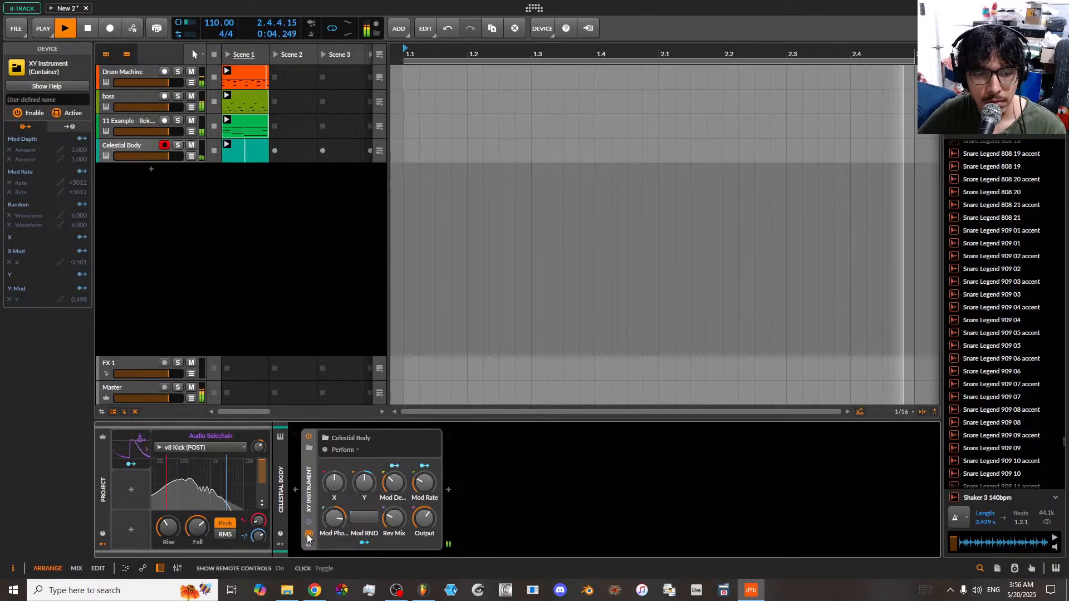
left_click(309, 534)
left_click(308, 534)
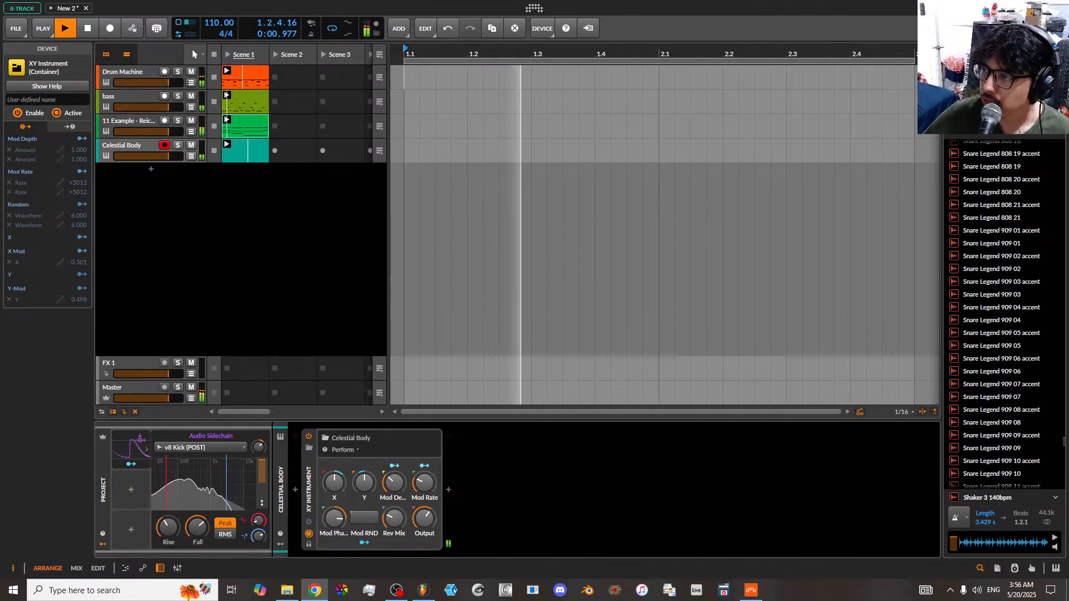
- Mute the Drum Machine track and, in the Celestial Body clip, lower the first C3 note's velocity to 39.3% and the C2 note's to 48.5%
left_click(191, 72)
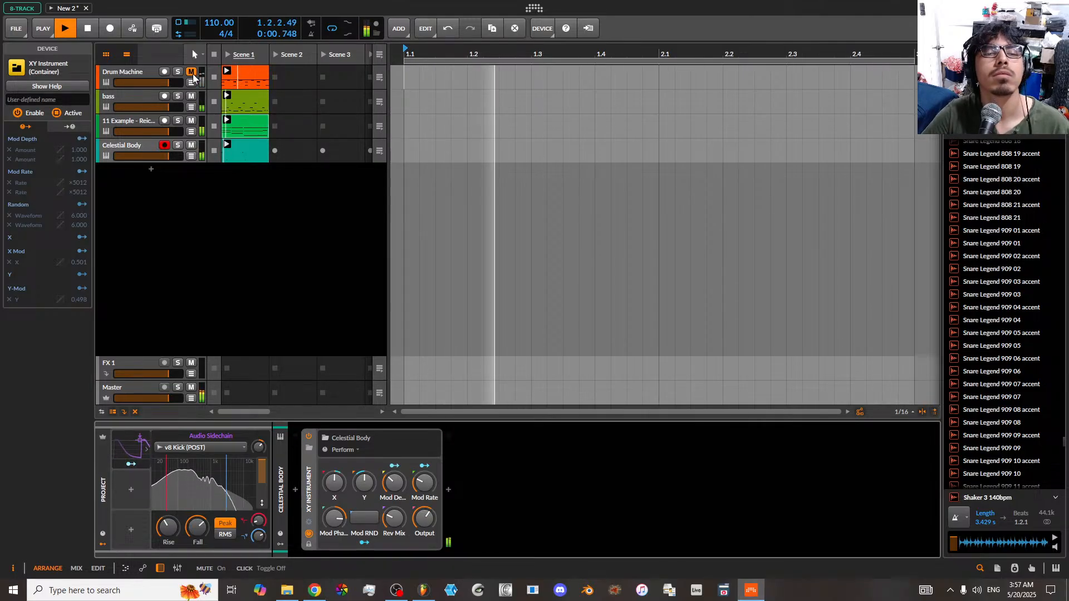
double_click(240, 155)
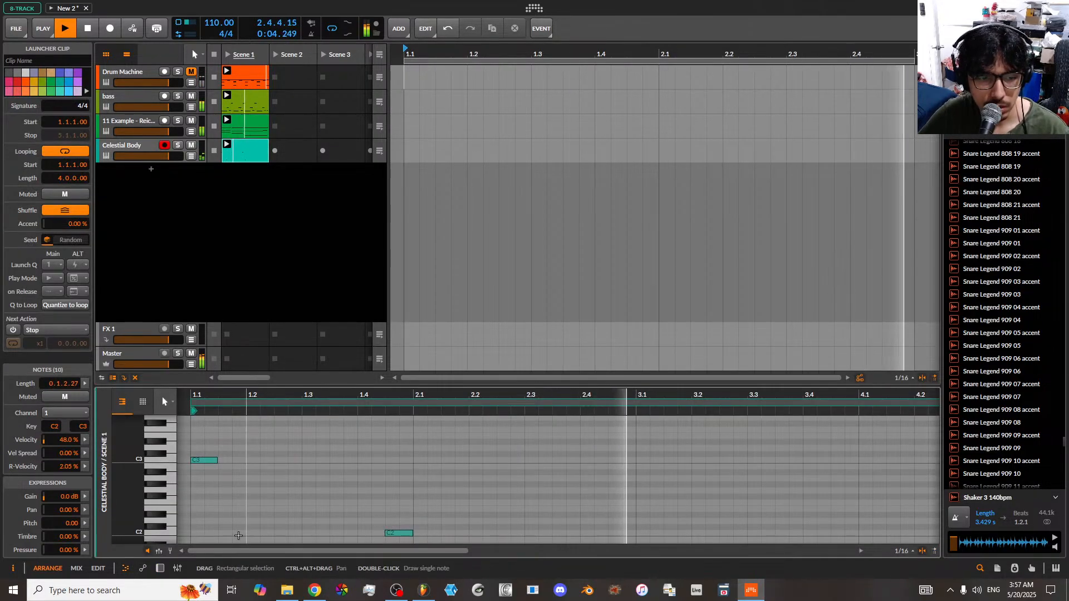
left_click(160, 551)
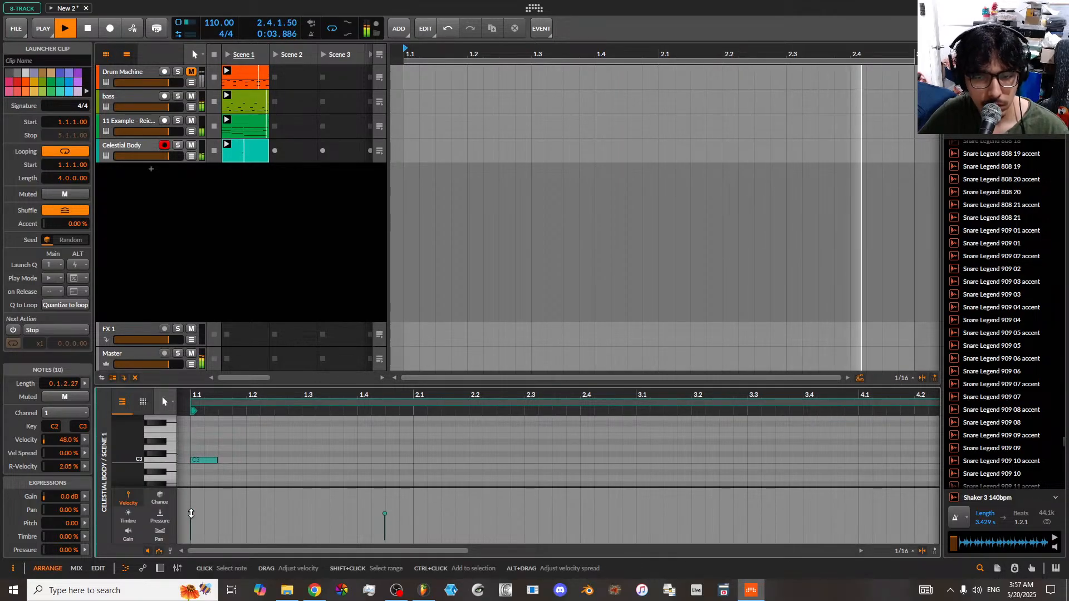
left_click_drag(234, 395, 269, 391)
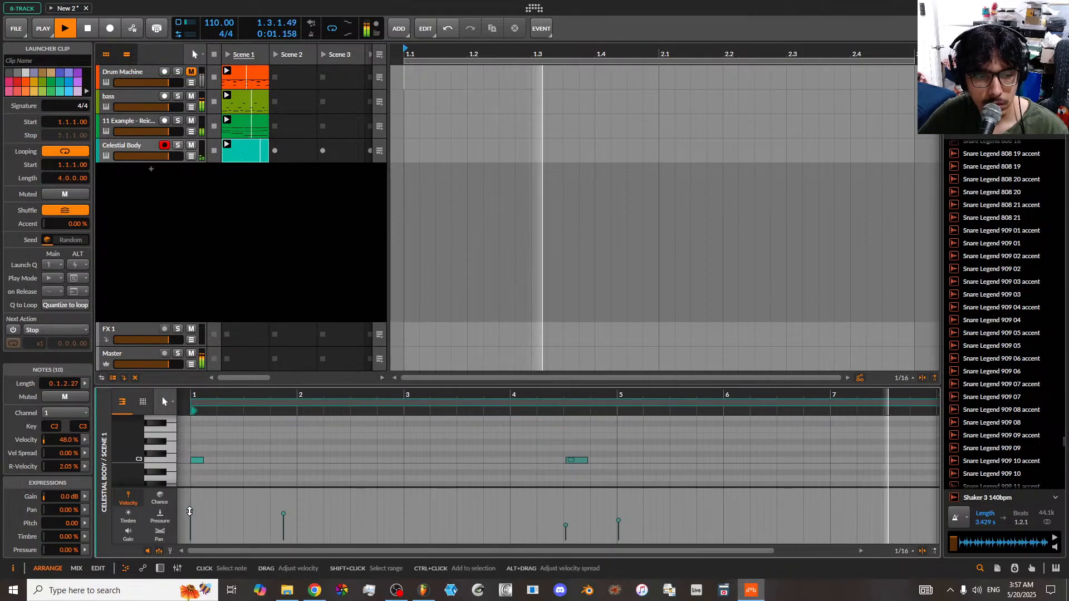
left_click_drag(190, 511, 189, 521)
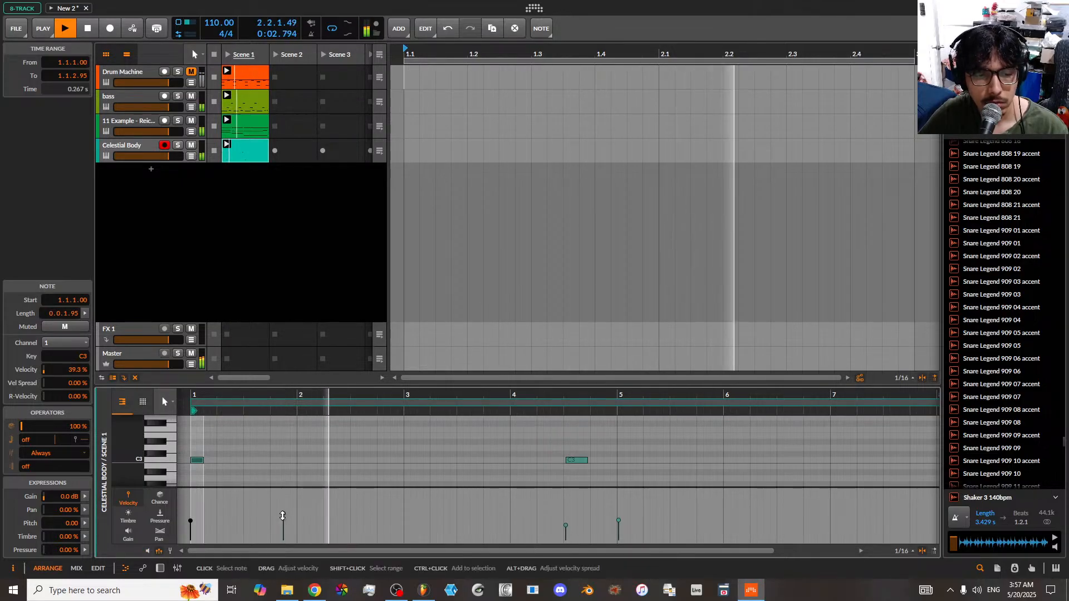
left_click_drag(283, 515, 283, 519)
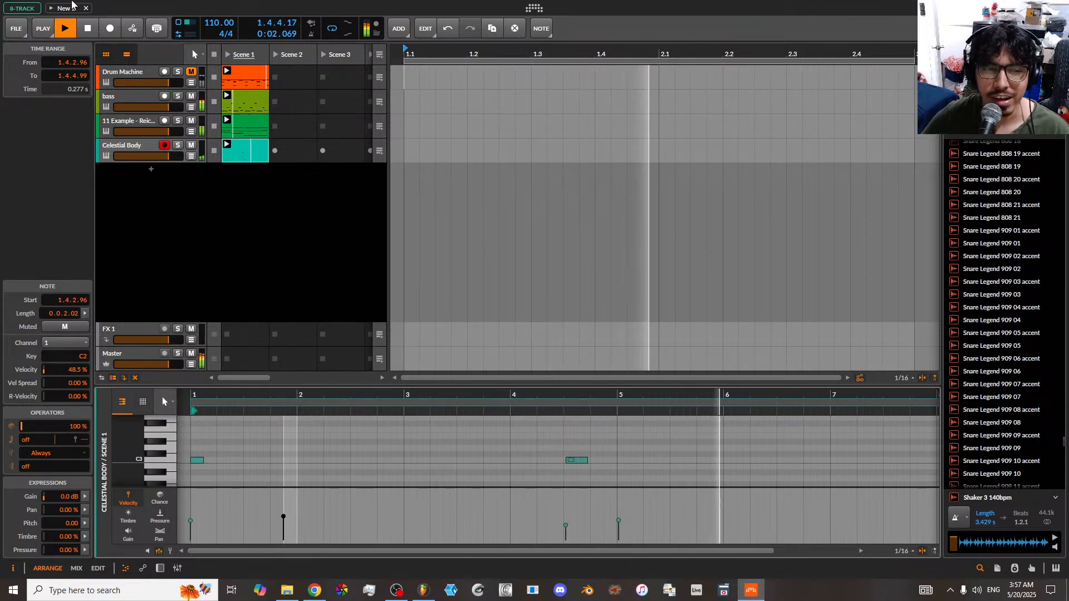
left_click(150, 171)
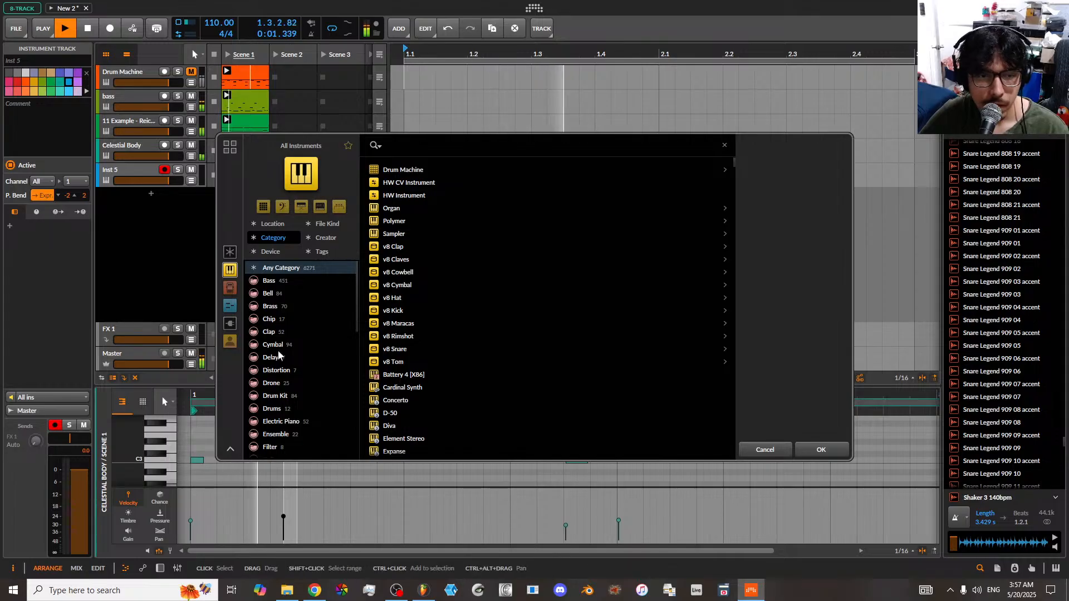
scroll(280, 353, "down", 3)
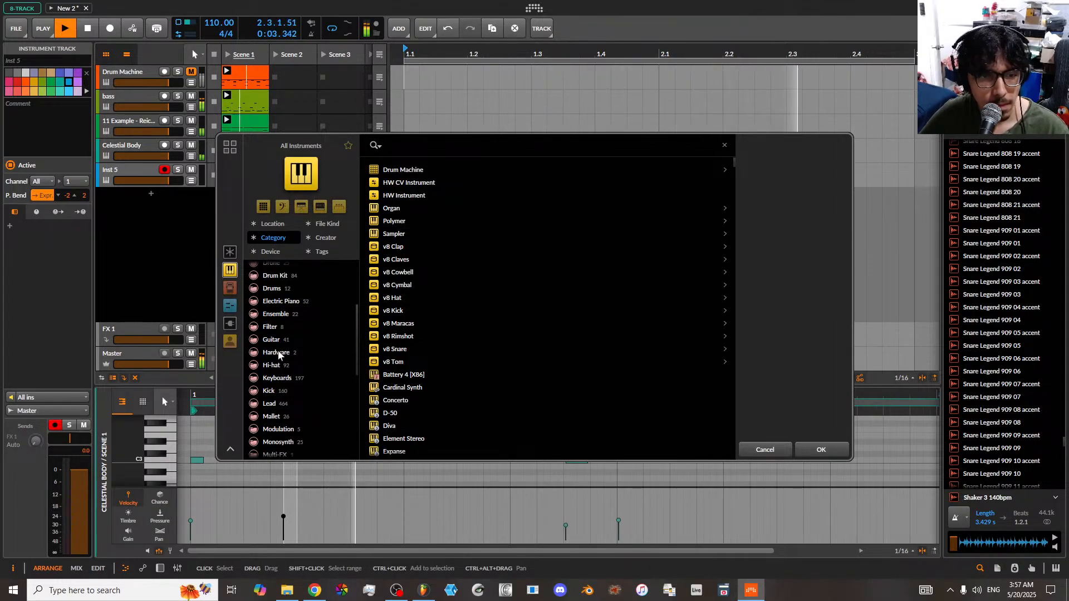
scroll(282, 360, "down", 1)
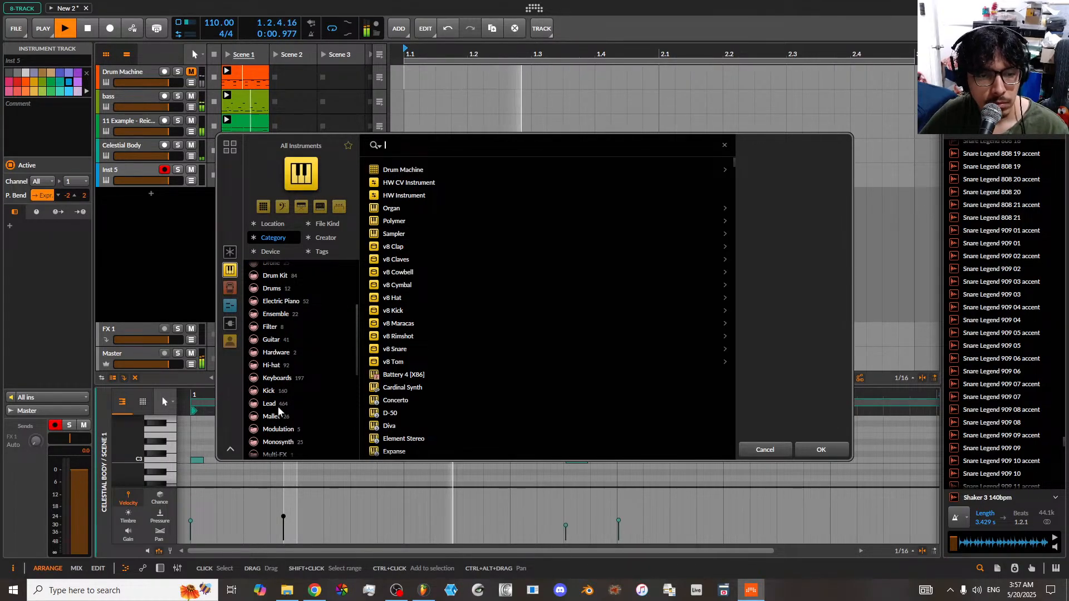
scroll(277, 406, "up", 3)
scroll(278, 406, "up", 5)
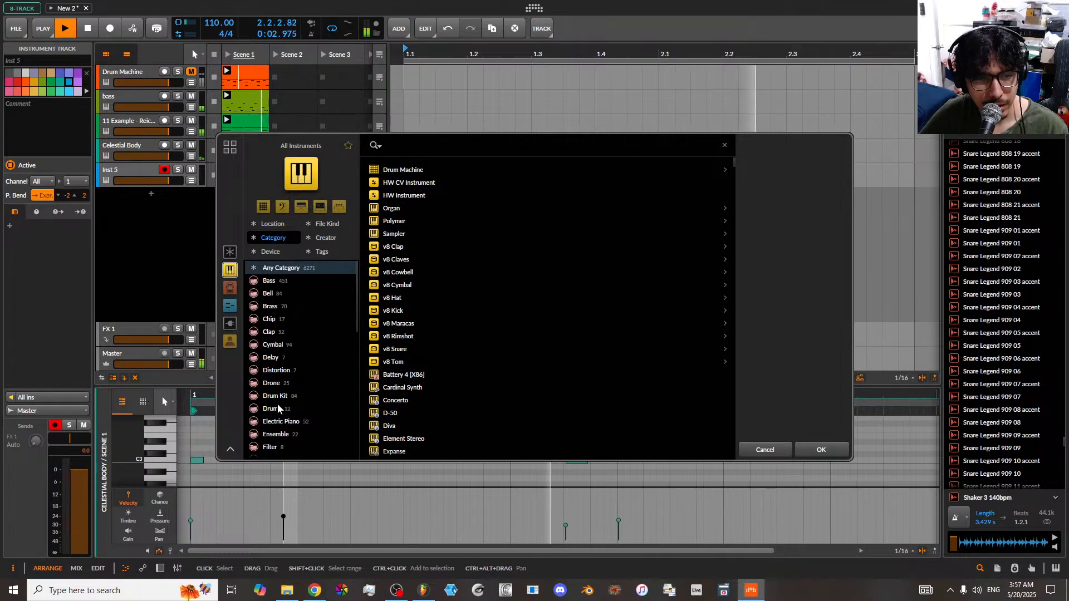
left_click(270, 293)
left_click(403, 174)
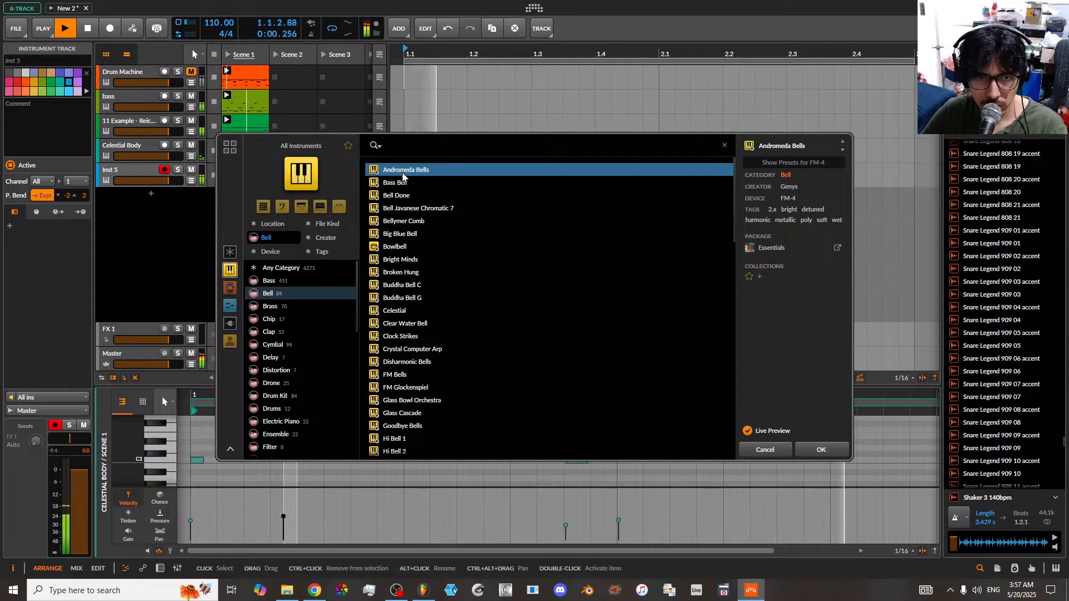
left_click(408, 183)
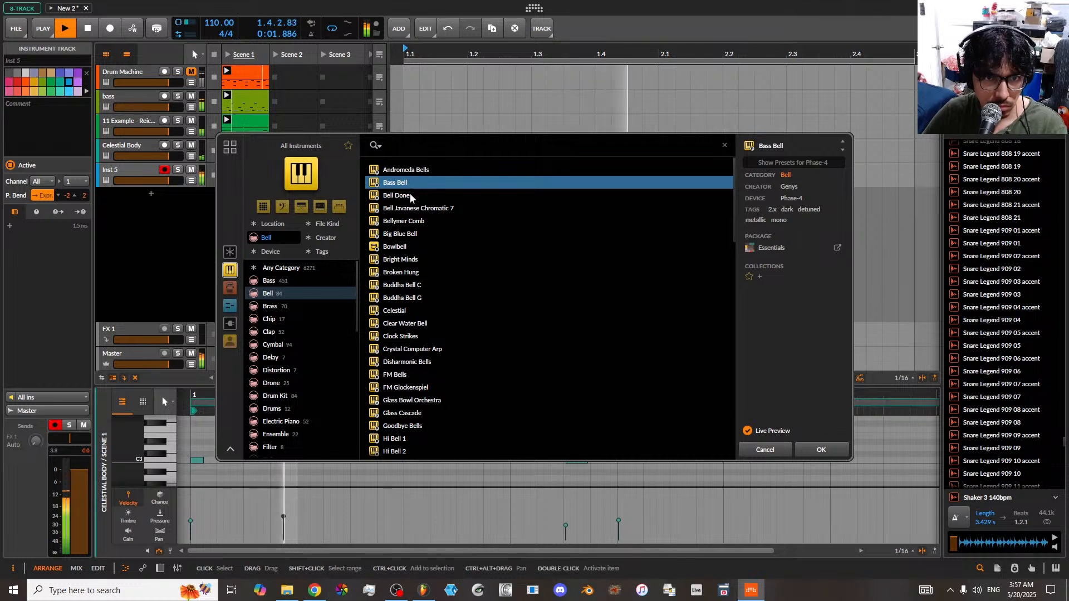
left_click(410, 196)
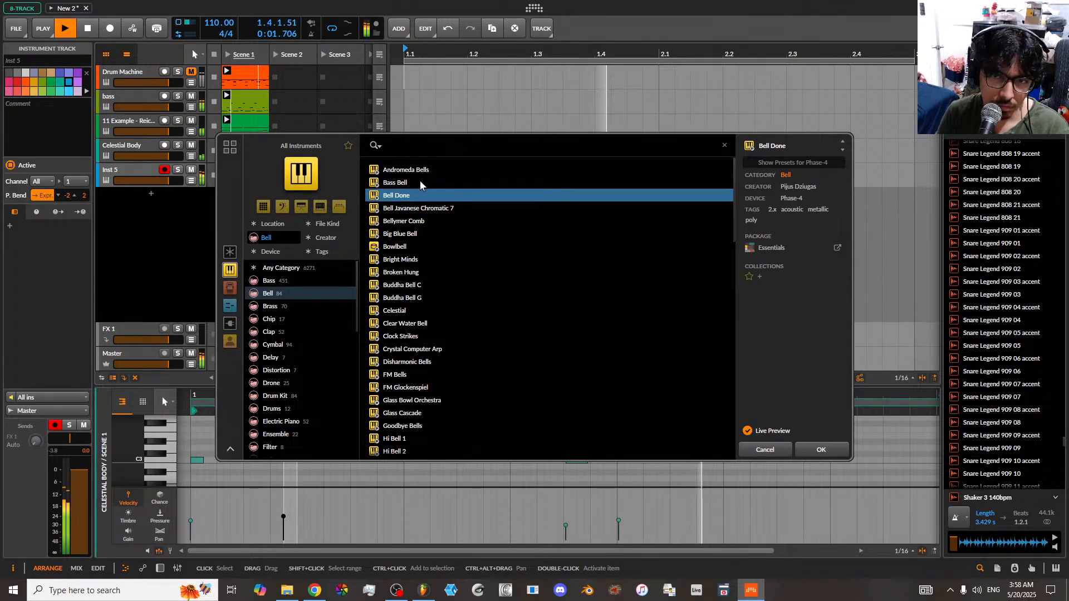
- Unmute the Drum Machine track, audition the presets from Bell Javanese Chromatic 7 to Big Blue Bell, and discard the new instrument track
left_click(191, 72)
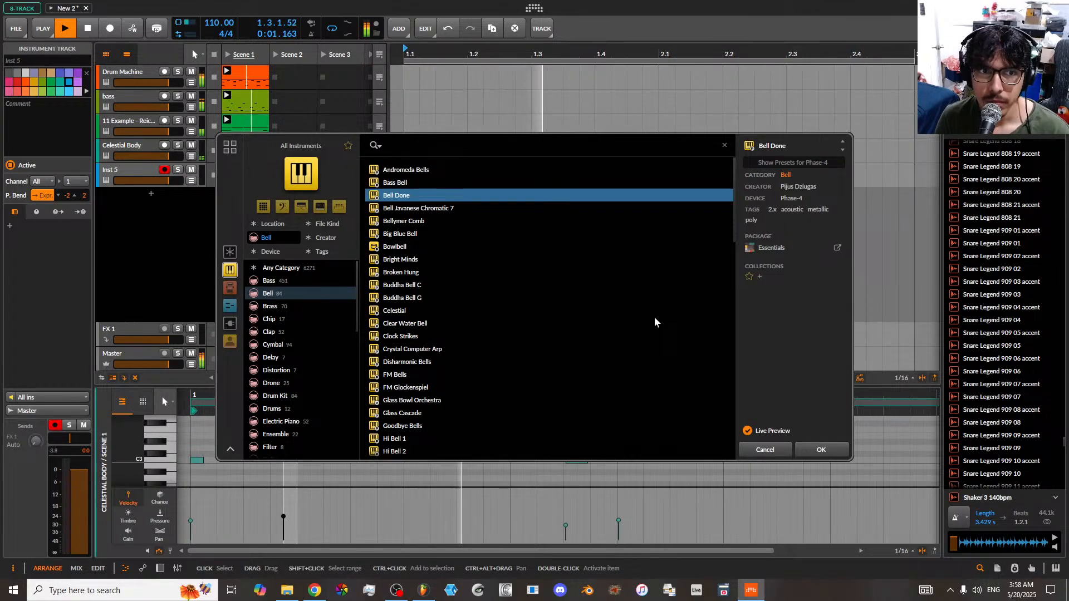
left_click(429, 209)
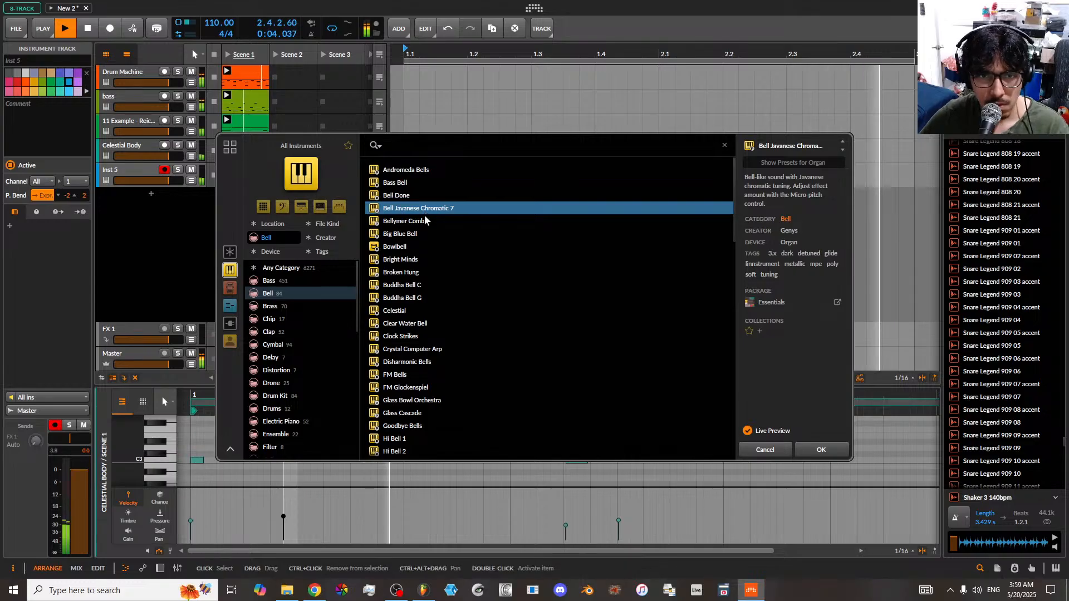
left_click(426, 220)
left_click(424, 234)
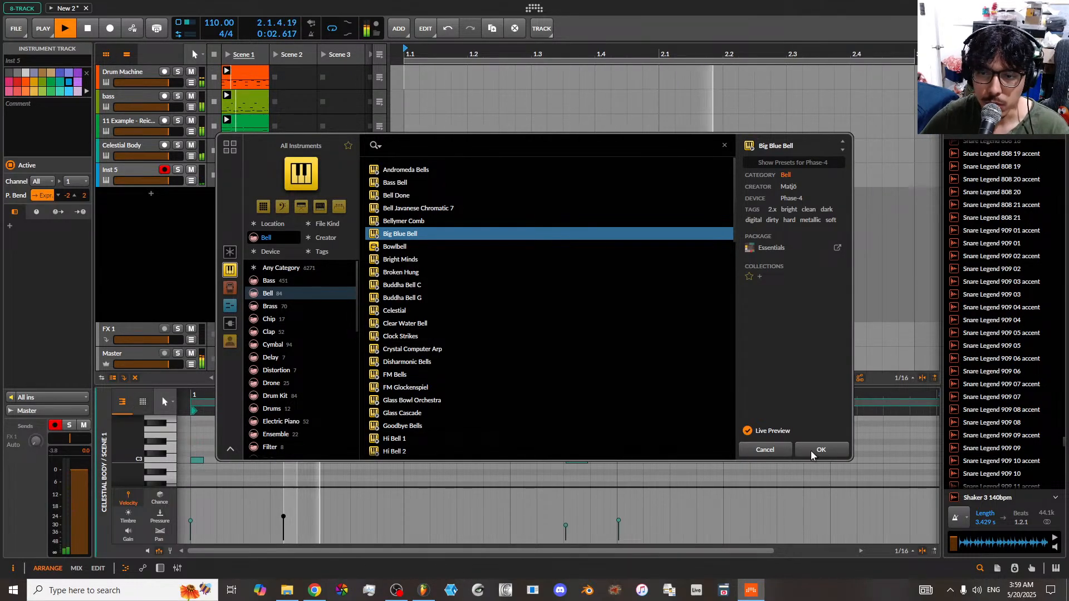
key("Escape")
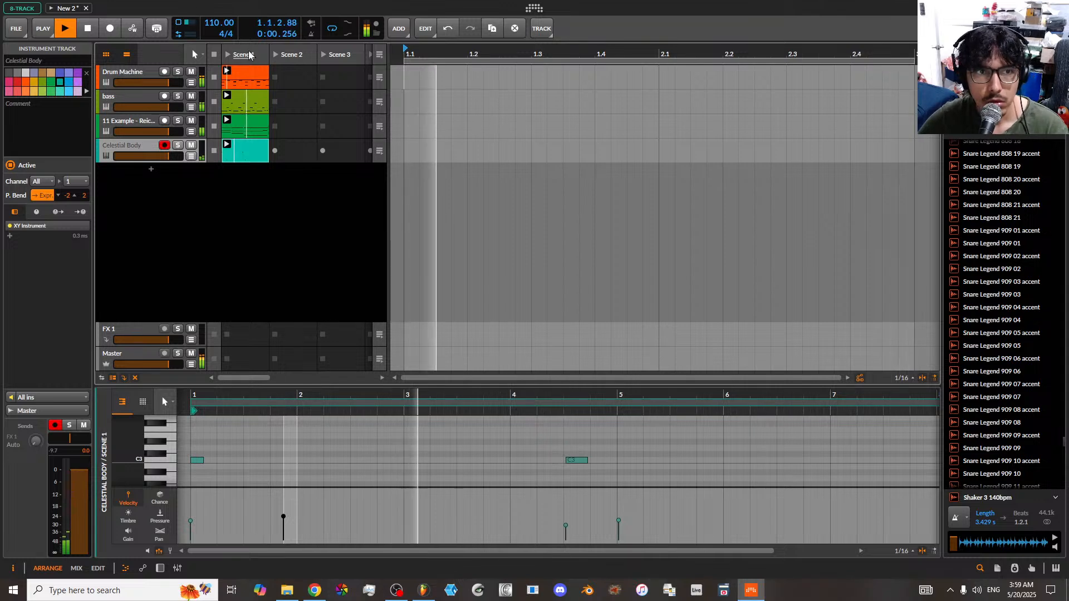
- Restart playback and add an instrument track with the Clock Strikes preset from the Bell category, auditioning neighbouring bell presets first
left_click(89, 28)
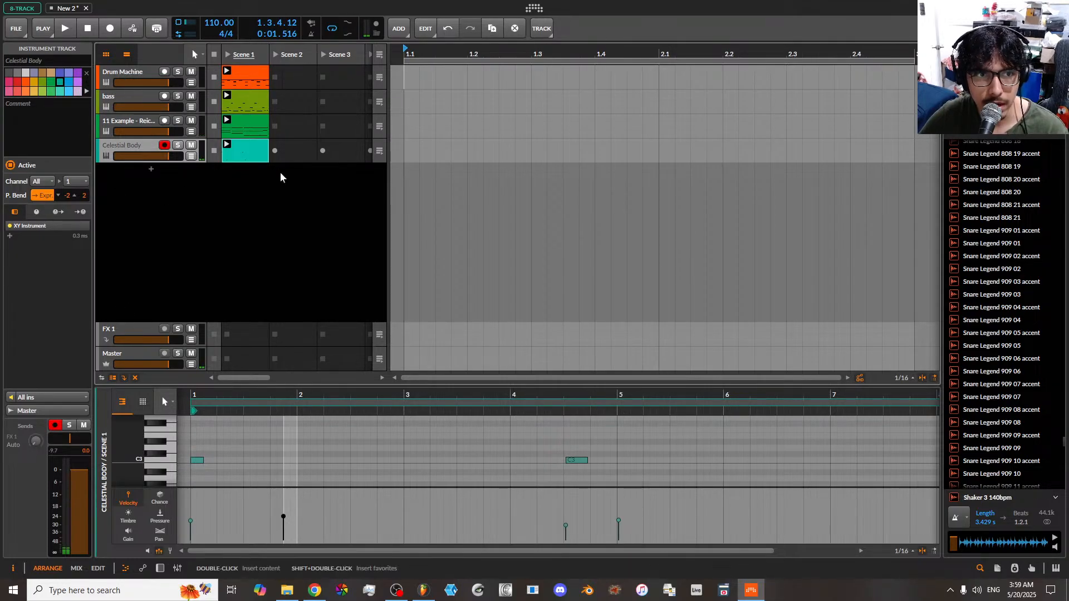
mouse_move(238, 379)
left_mouse_down()
mouse_move(365, 380)
mouse_move(237, 380)
left_mouse_up()
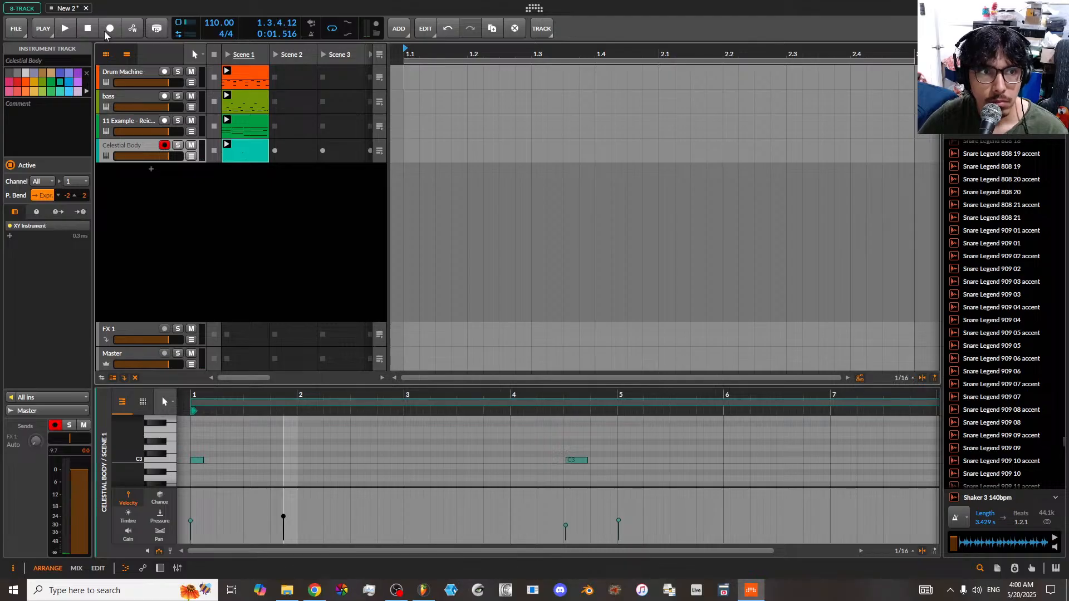
left_click(63, 29)
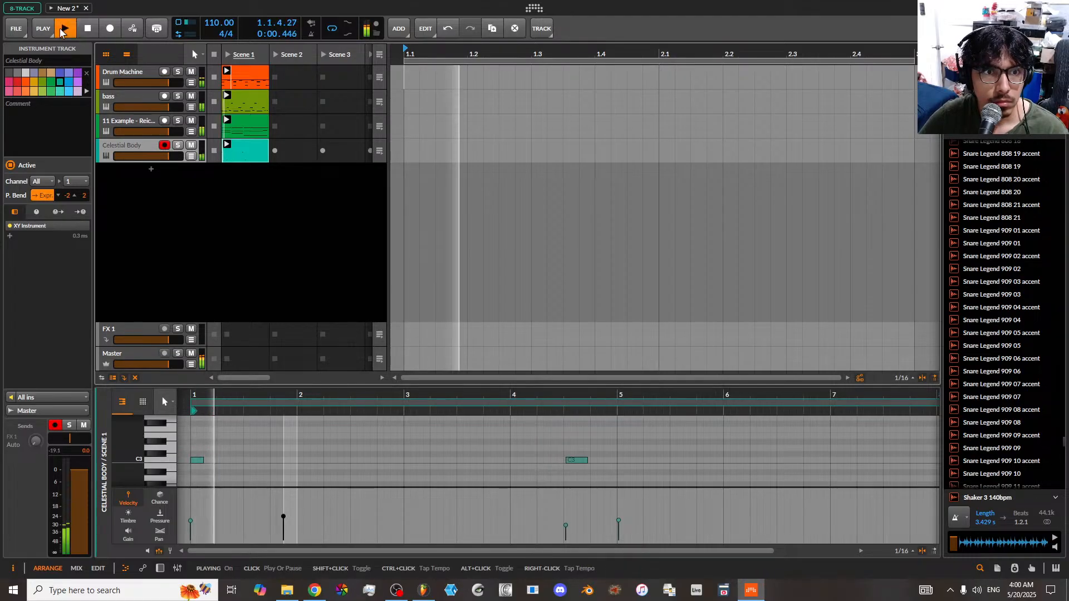
left_click(152, 168)
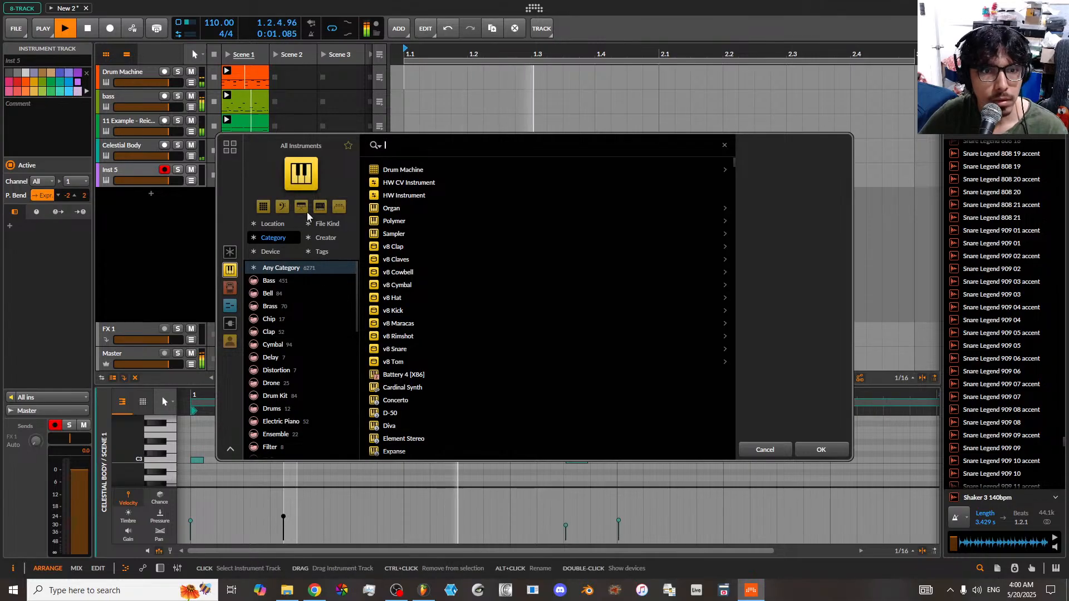
left_click(273, 293)
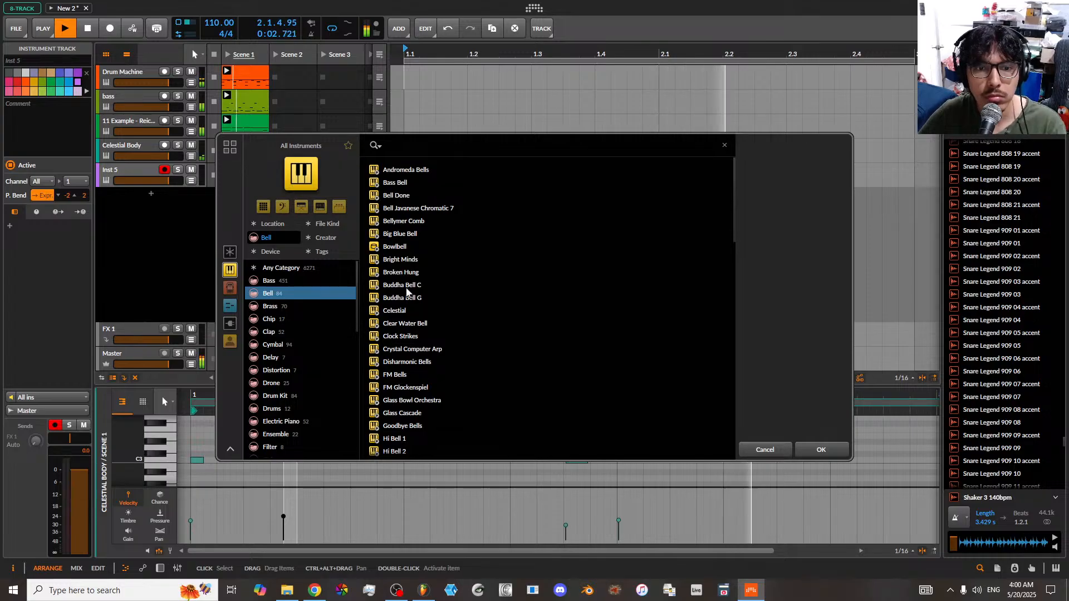
left_click(410, 261)
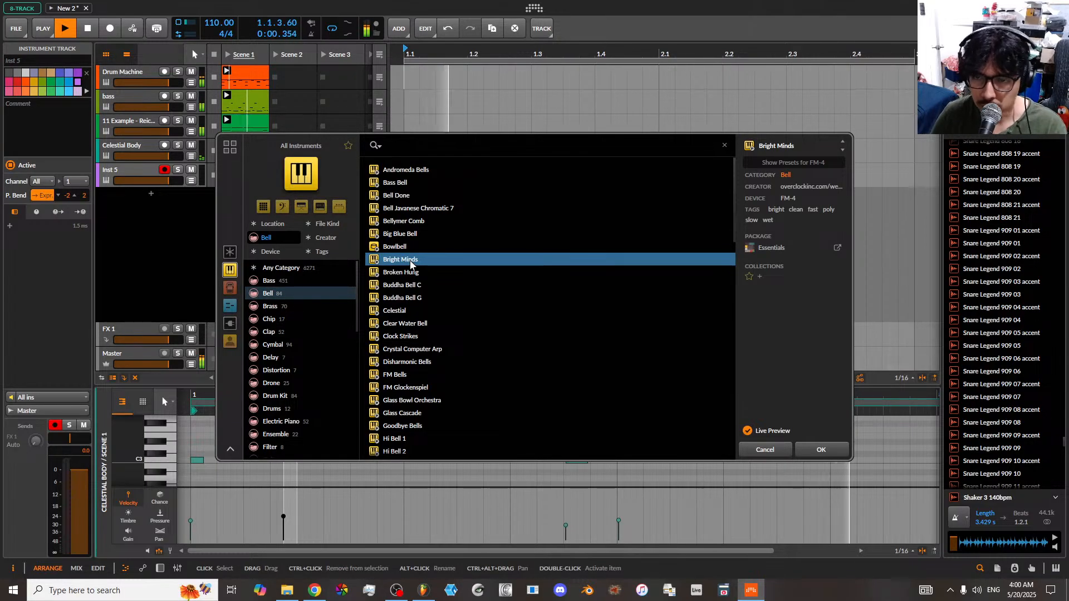
left_click(411, 271)
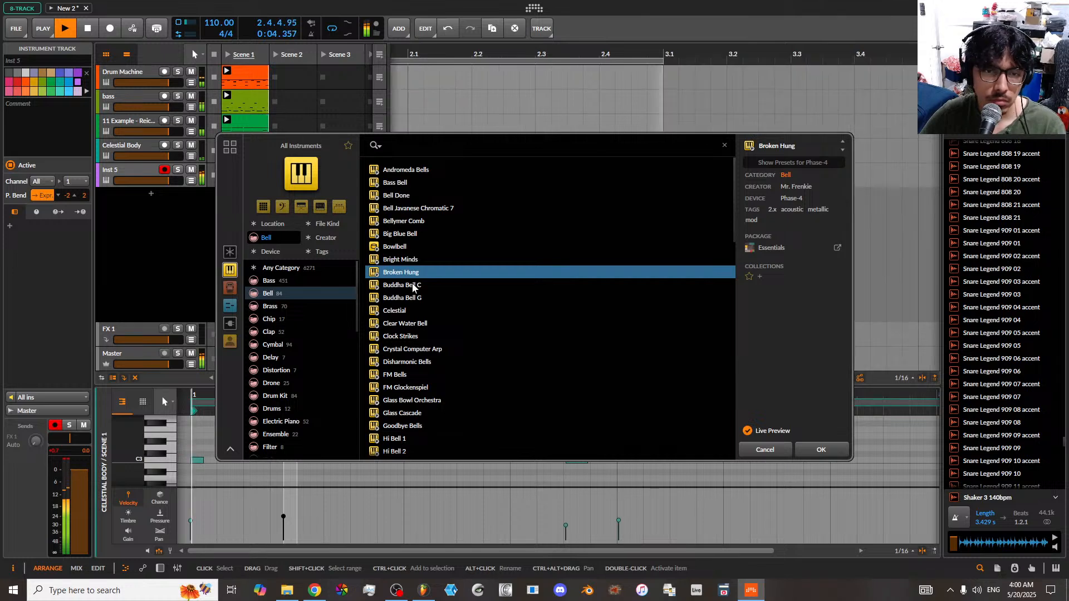
left_click(413, 285)
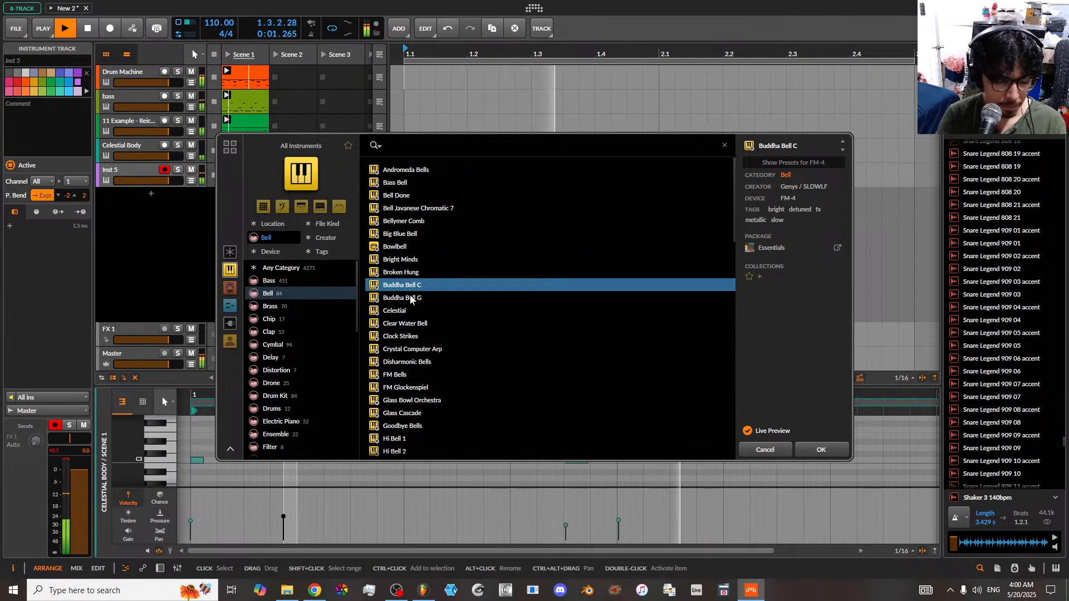
left_click(410, 298)
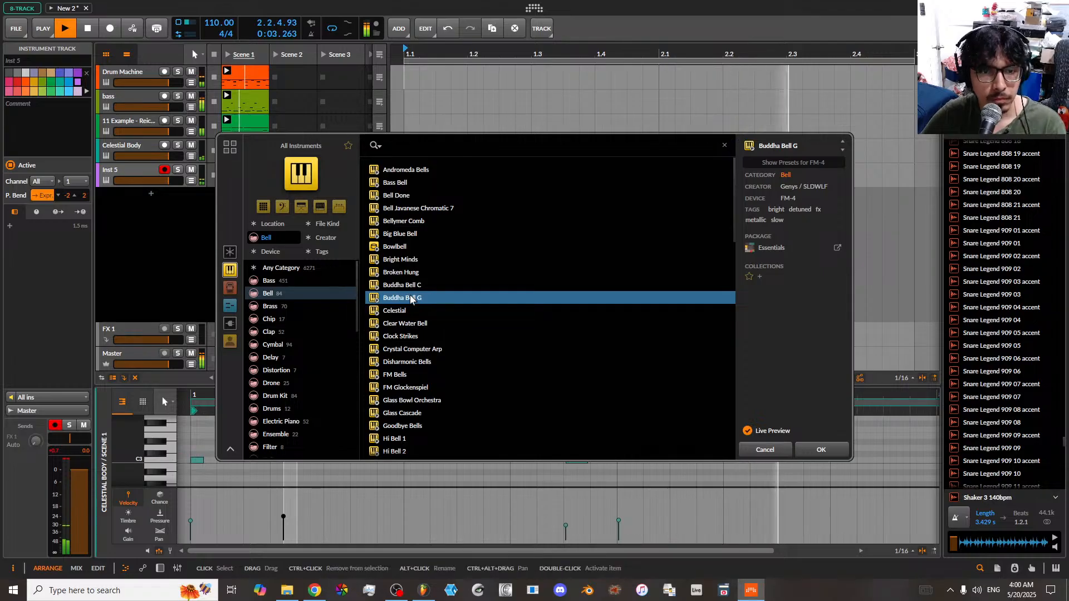
left_click(398, 312)
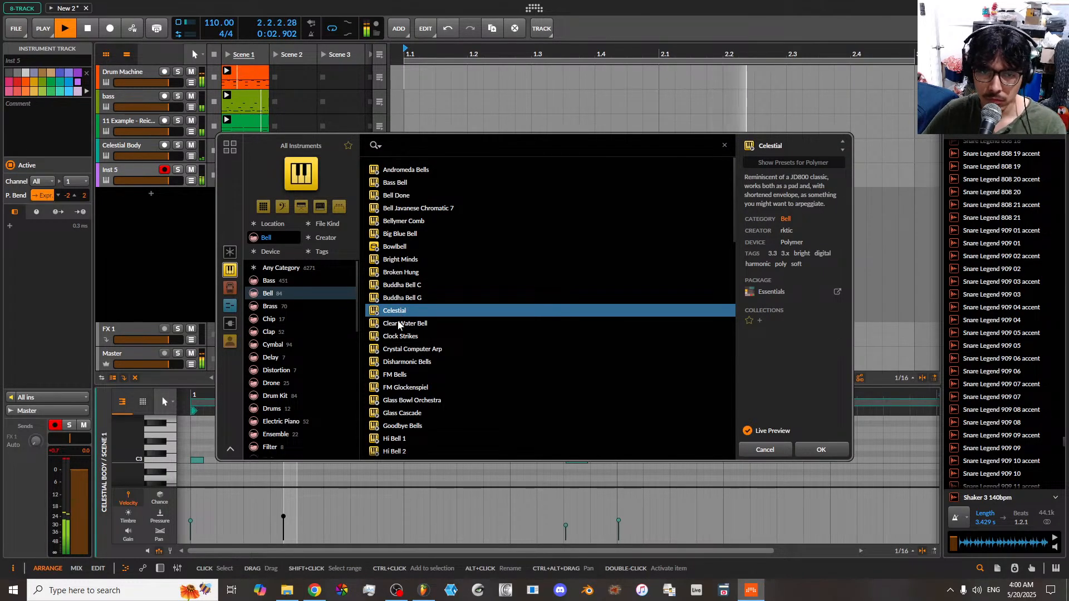
left_click(398, 325)
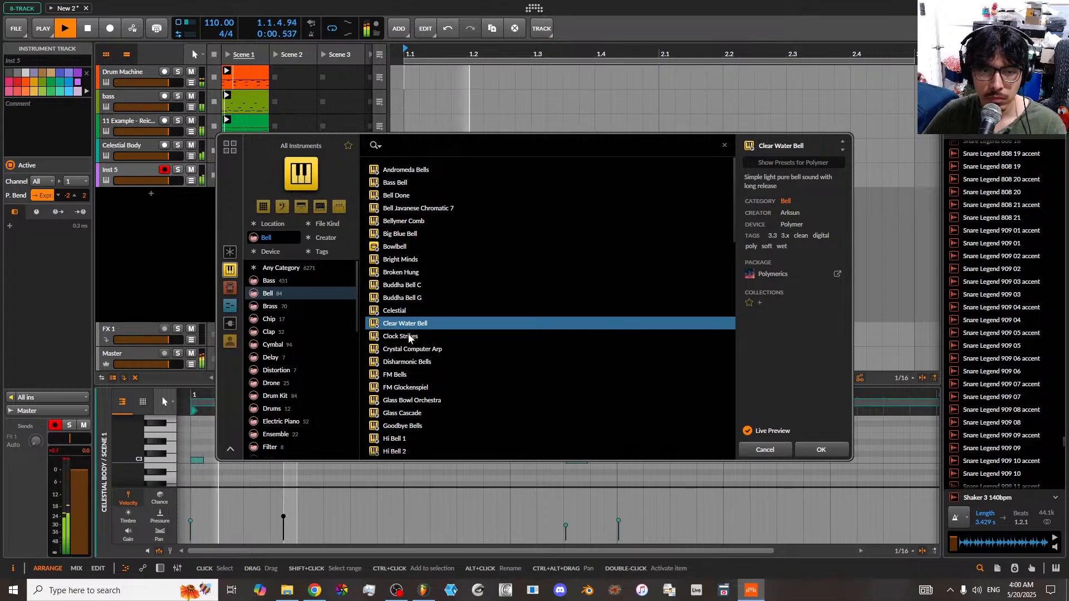
left_click(408, 337)
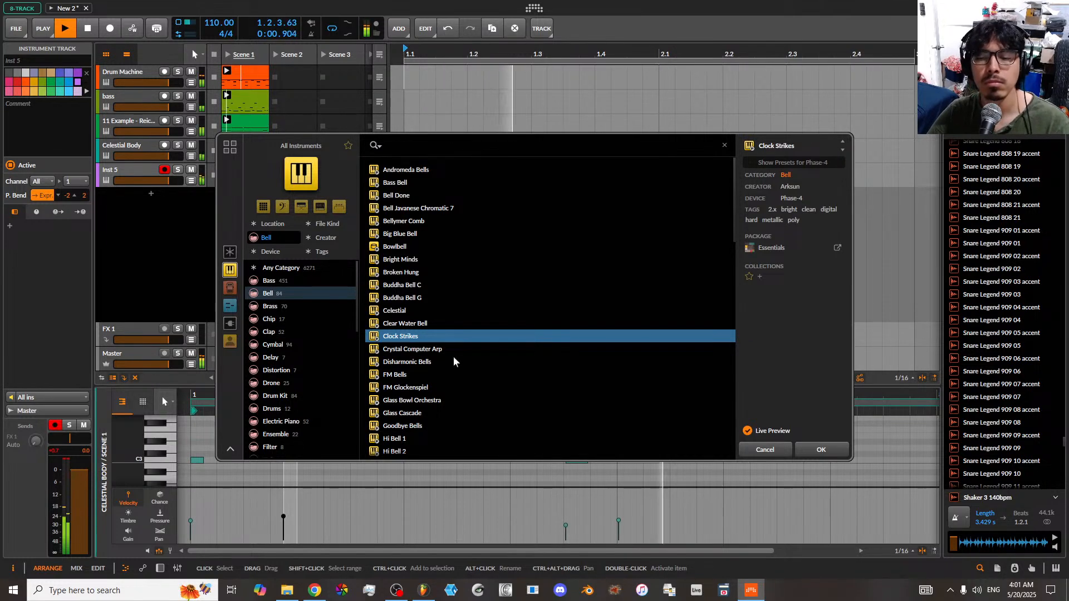
left_click(820, 449)
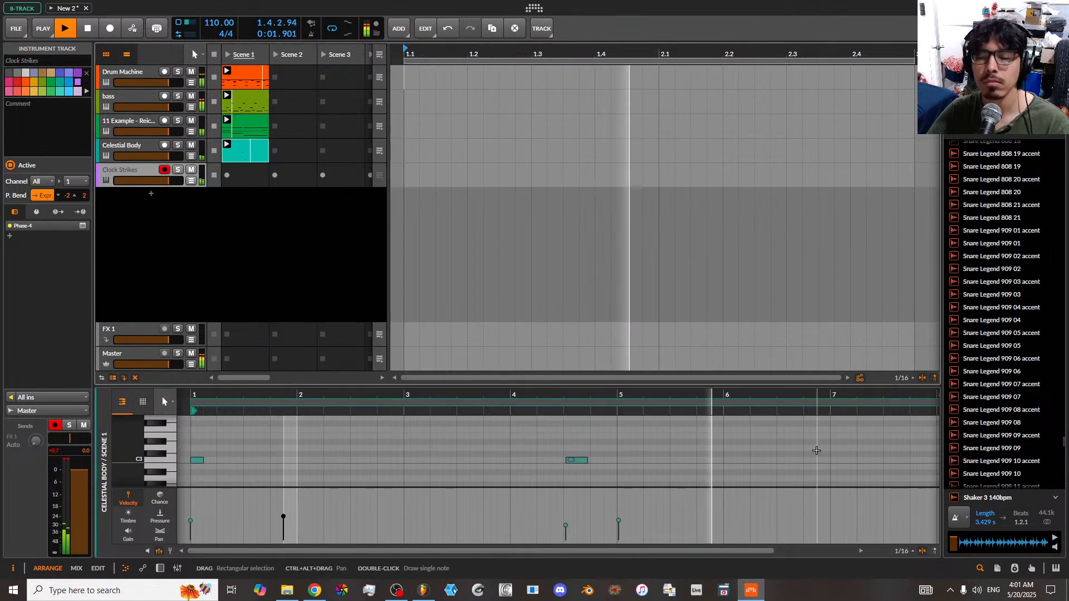
- Record a clip on the Clock Strikes track in Scene 1 and shorten its loop to 8 bars
left_click(227, 174)
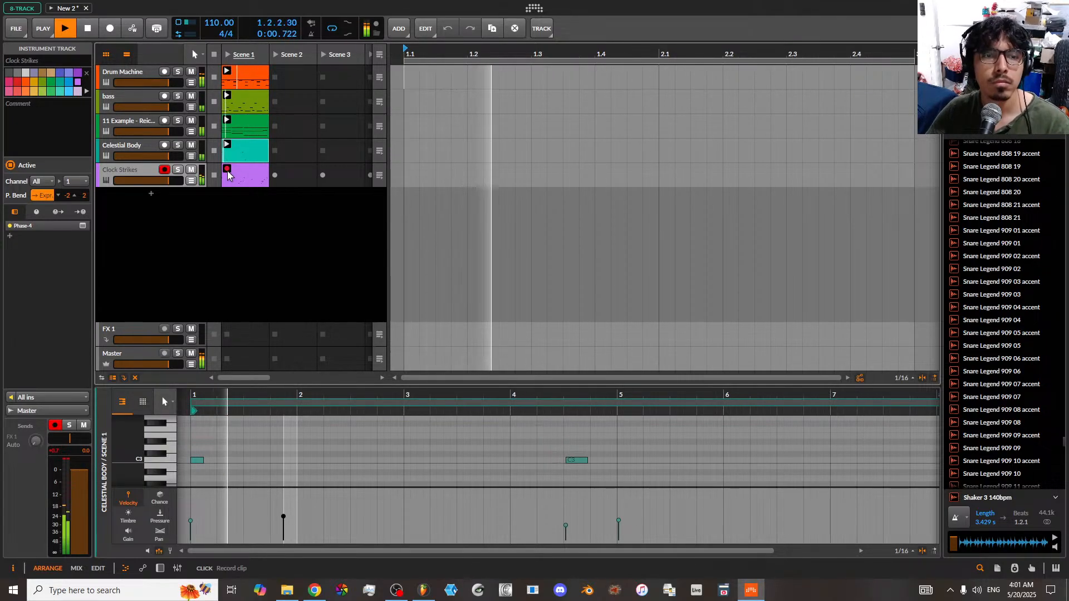
left_click(251, 175)
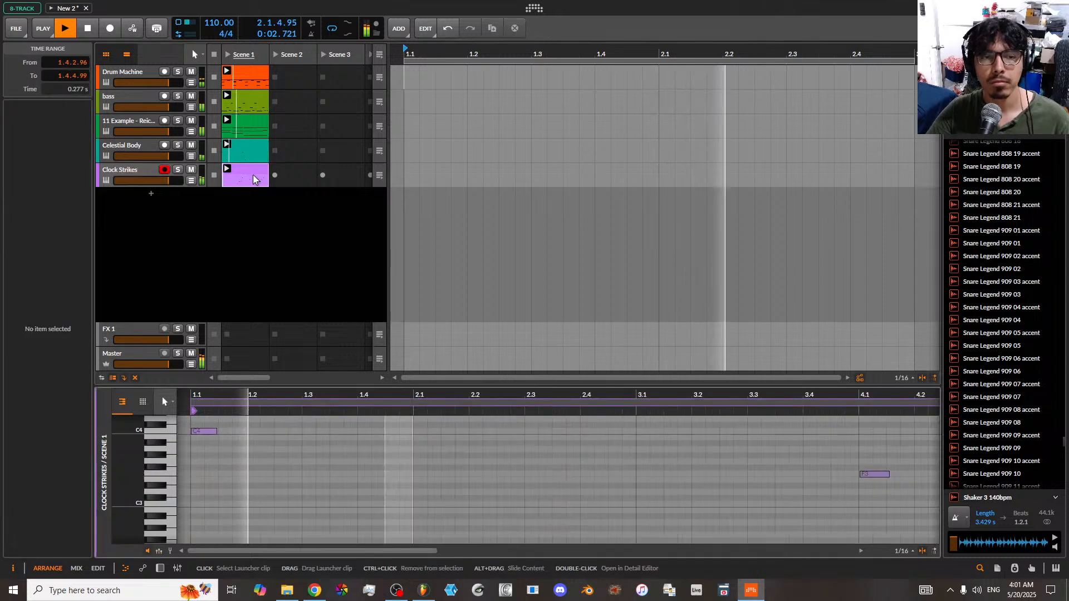
double_click(435, 551)
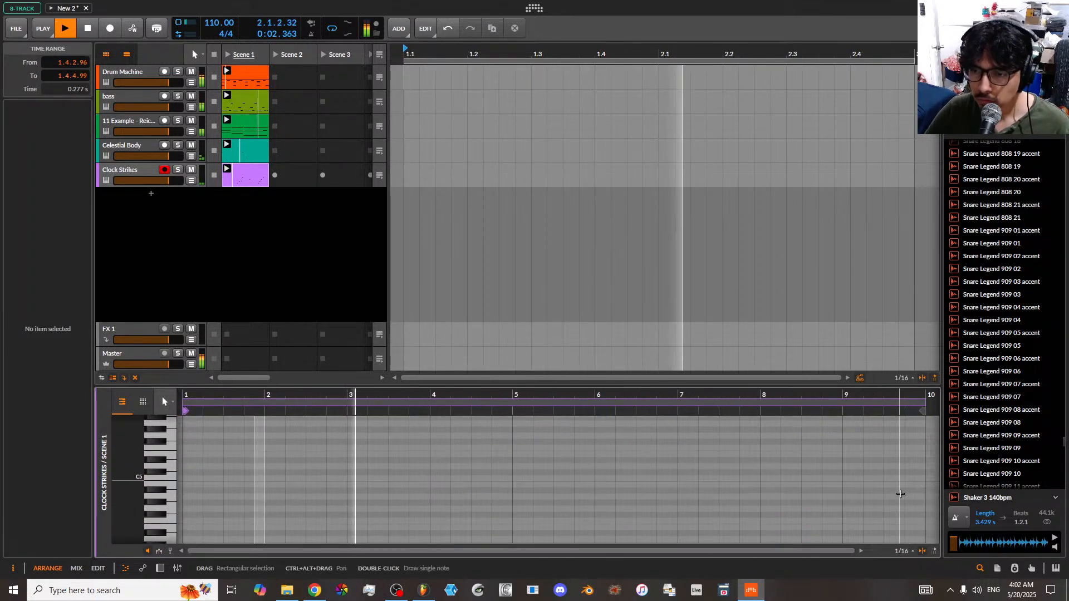
scroll(900, 493, "down", 5)
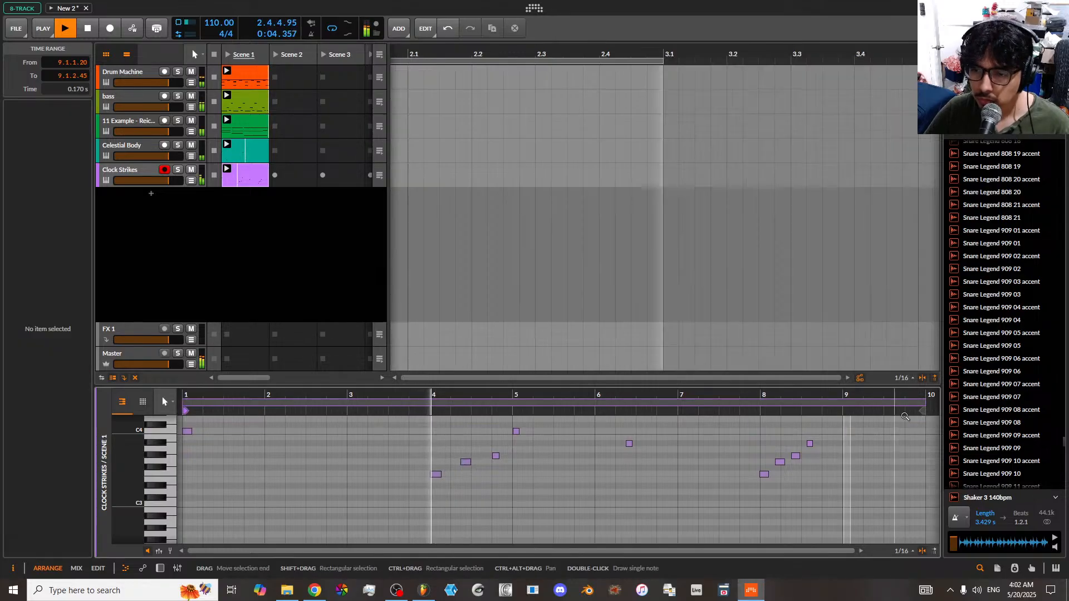
left_click_drag(921, 407, 841, 407)
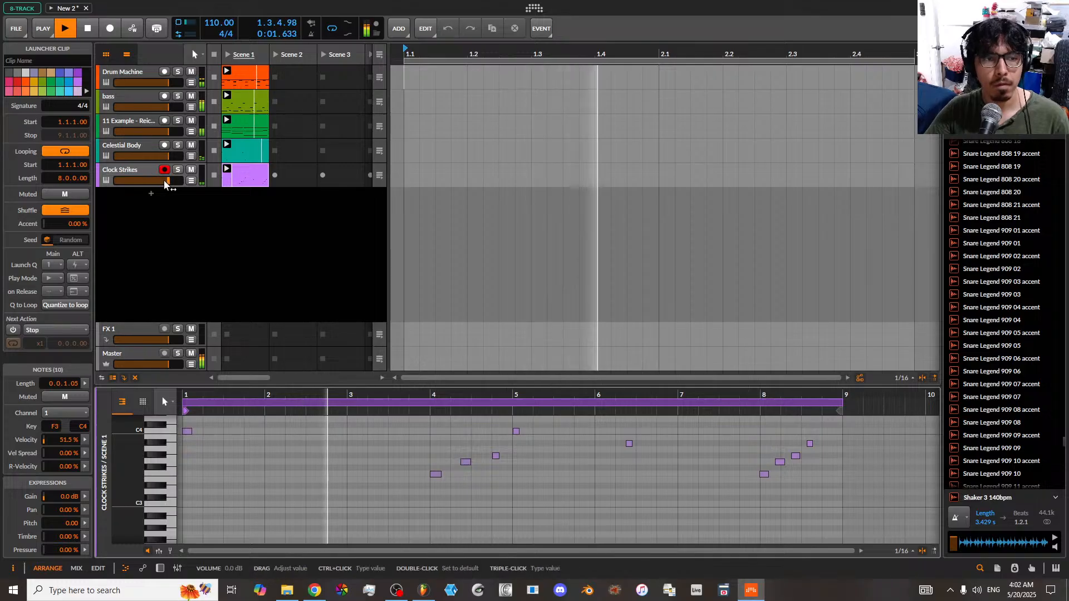
- Lower the Clock Strikes track's volume to a bit under half of the fader range and mute the Drum Machine track
left_click_drag(164, 179, 155, 179)
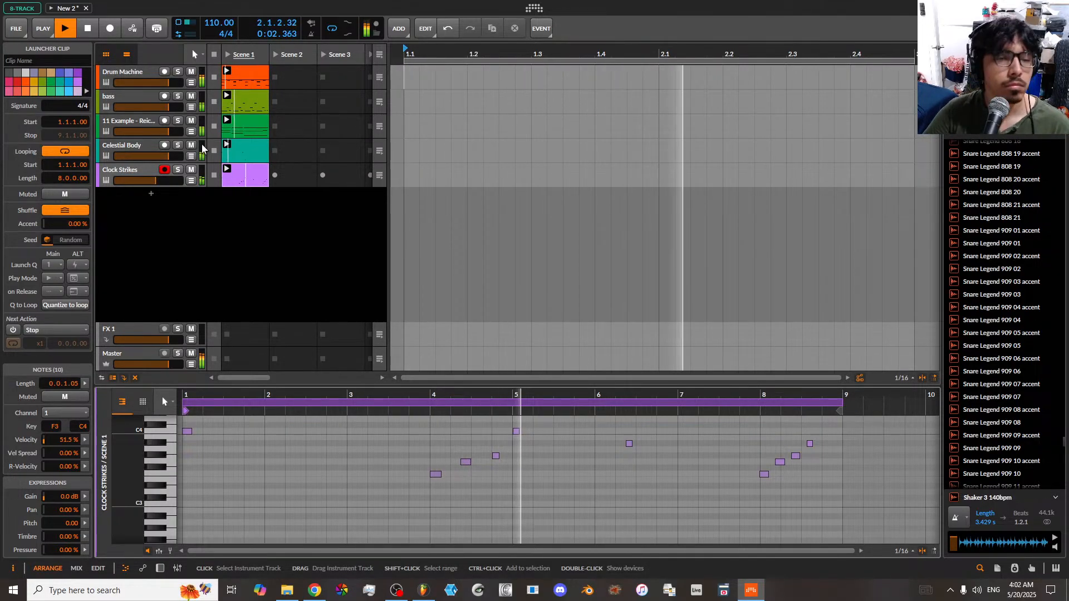
left_click_drag(154, 181, 145, 181)
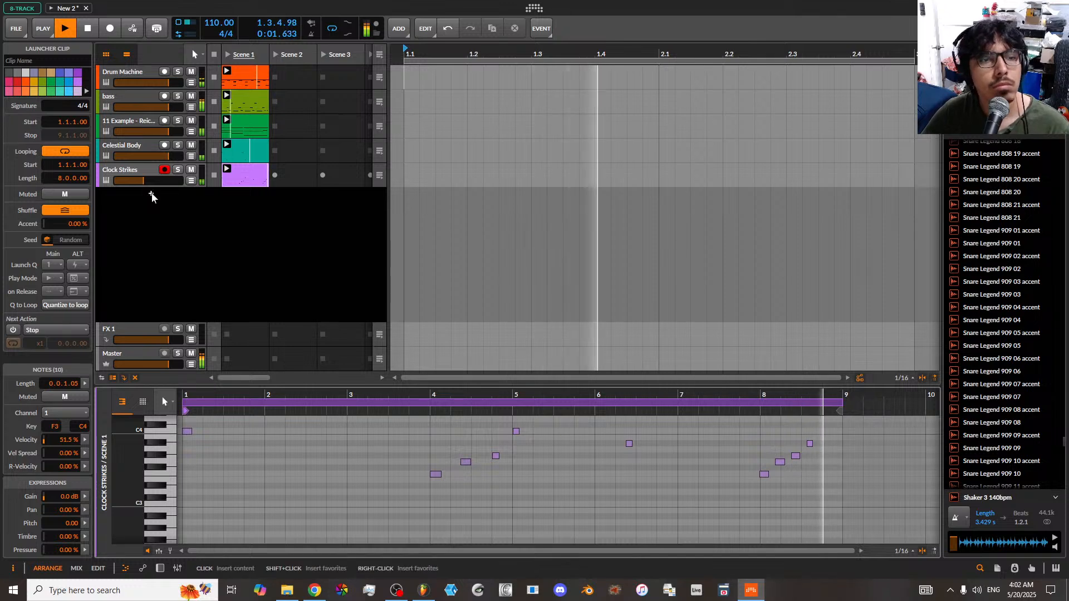
left_click(191, 71)
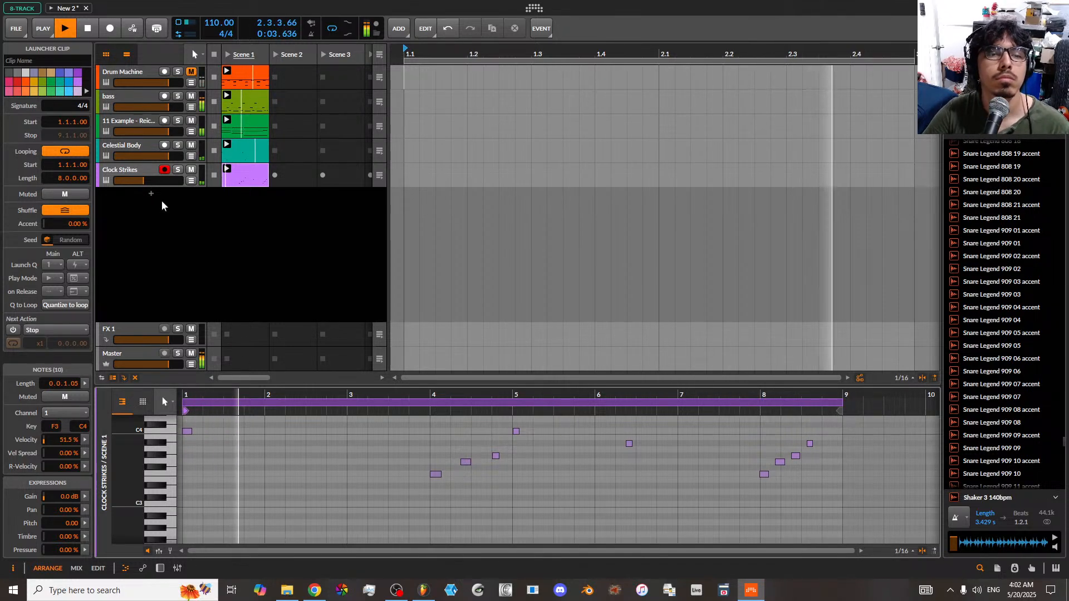
- Add an instrument track below Clock Strikes with the Falling Little Pipe preset from the Pipe category
left_click(150, 194)
scroll(310, 345, "down", 3)
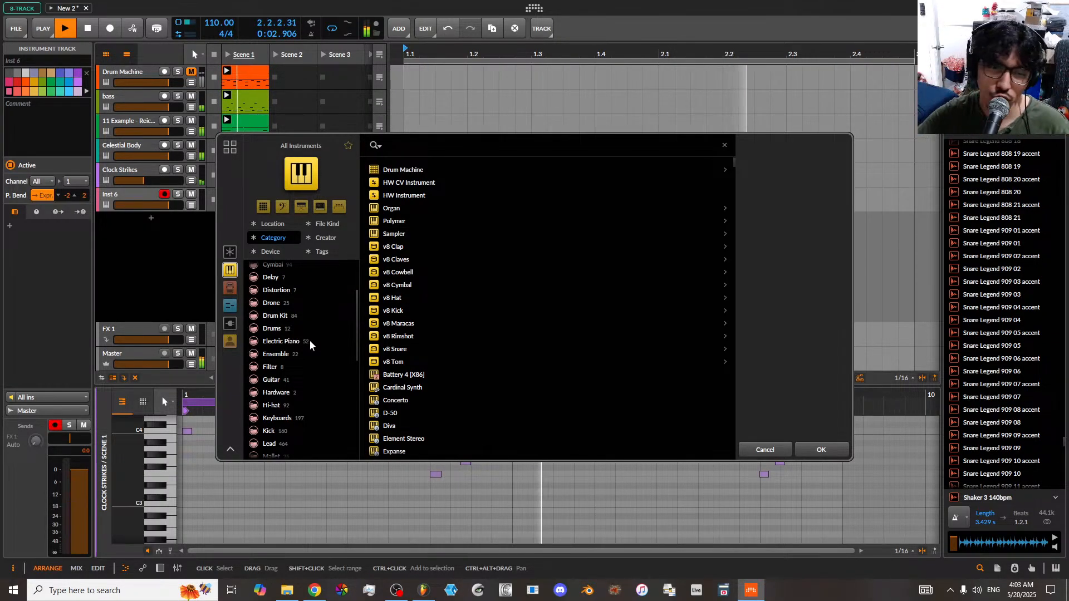
scroll(295, 345, "down", 3)
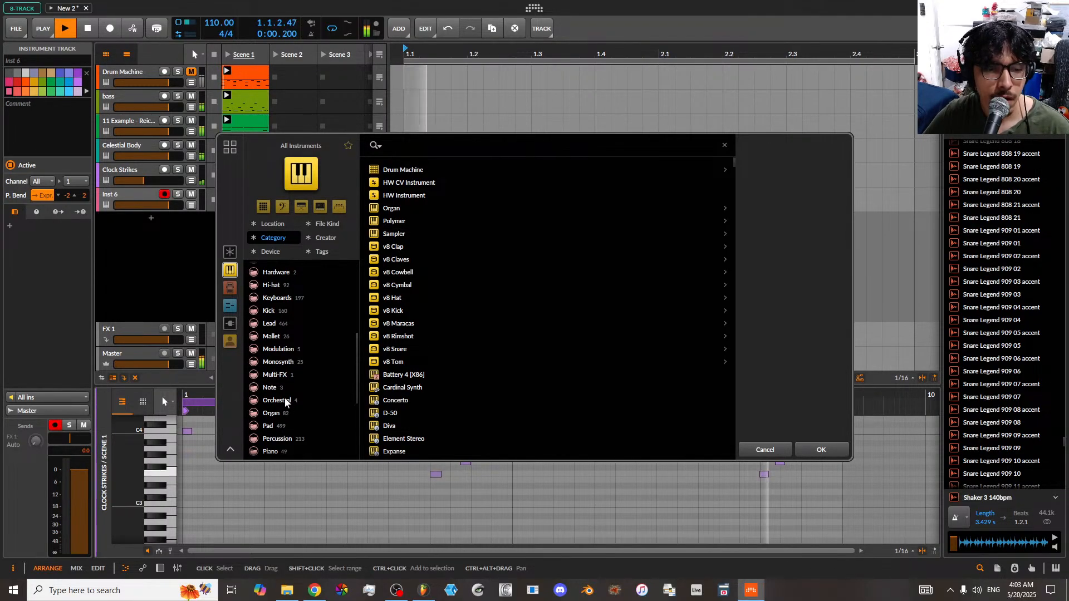
scroll(286, 412, "down", 3)
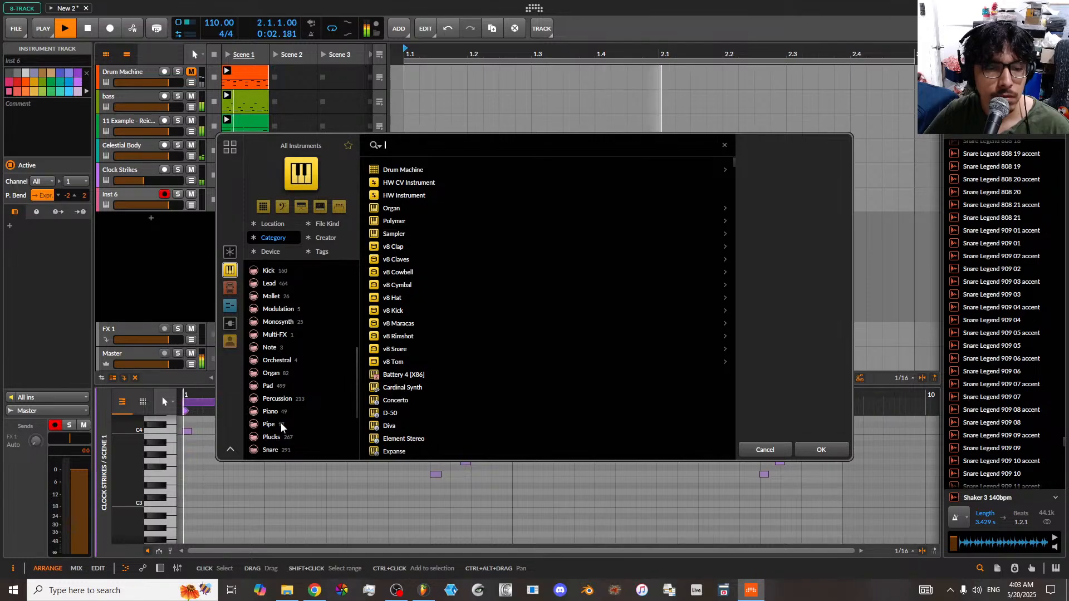
left_click(281, 424)
left_click(400, 172)
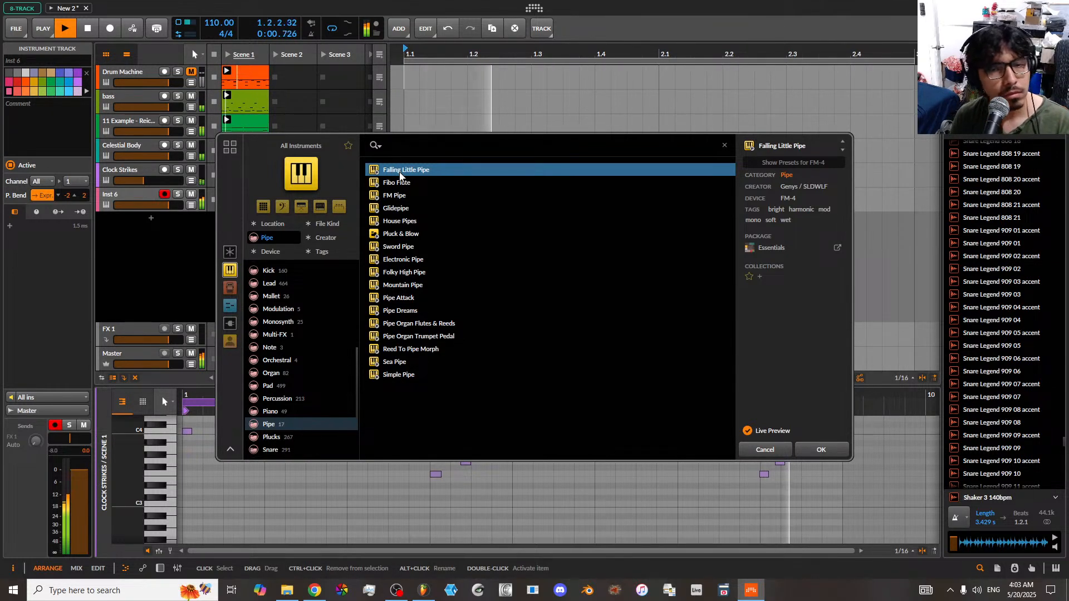
left_click(821, 449)
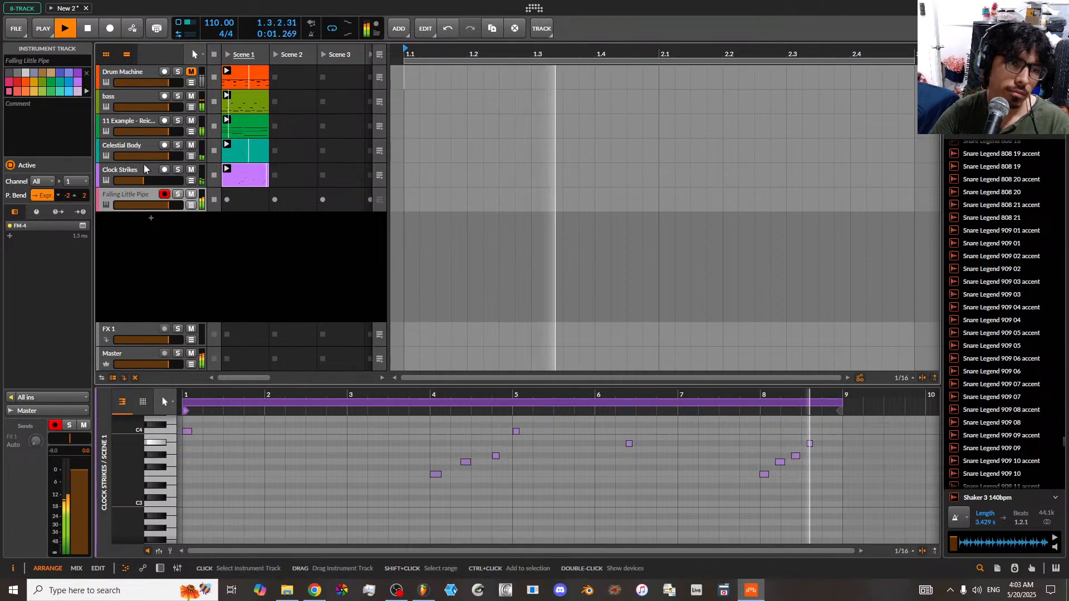
- Shape the Falling Little Pipe synth by setting R to about 90.5 %, raising Destiny, No ATK and Delay, and lowering Output
double_click(129, 195)
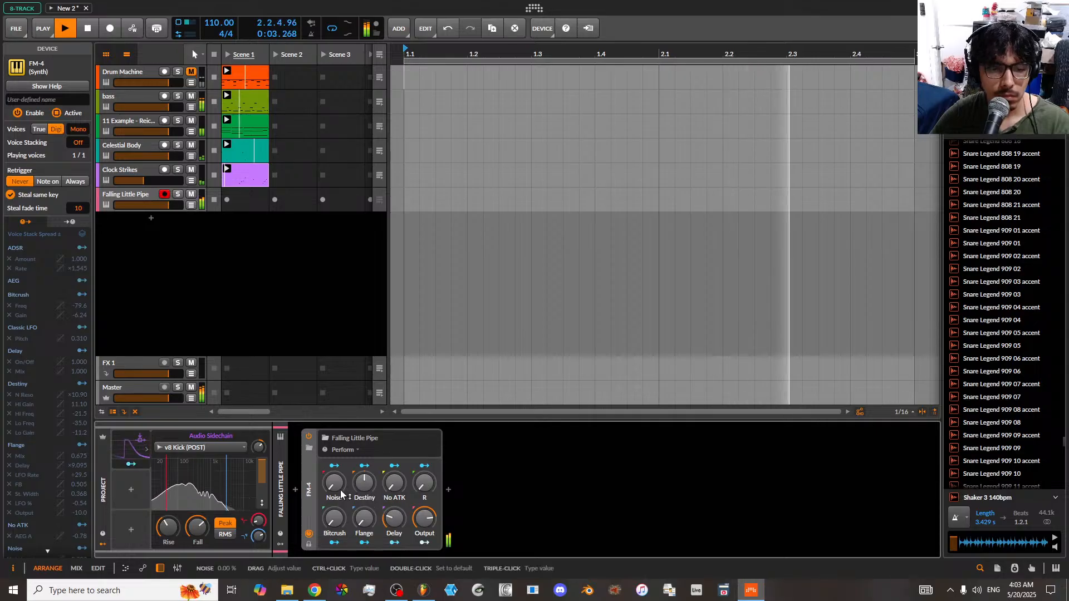
left_click_drag(334, 482, 424, 443)
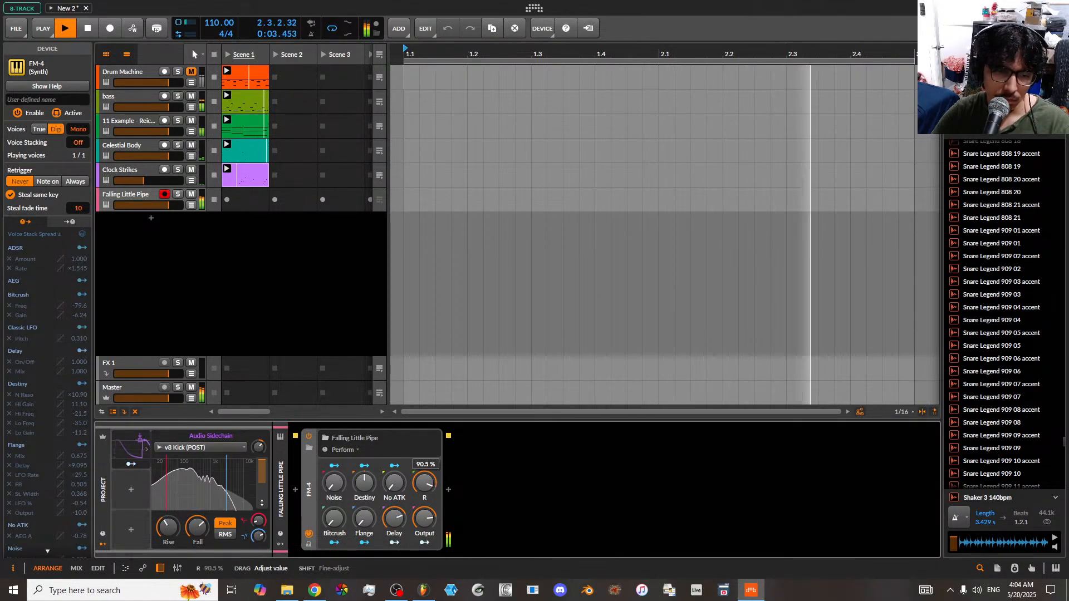
left_click_drag(395, 488, 364, 439)
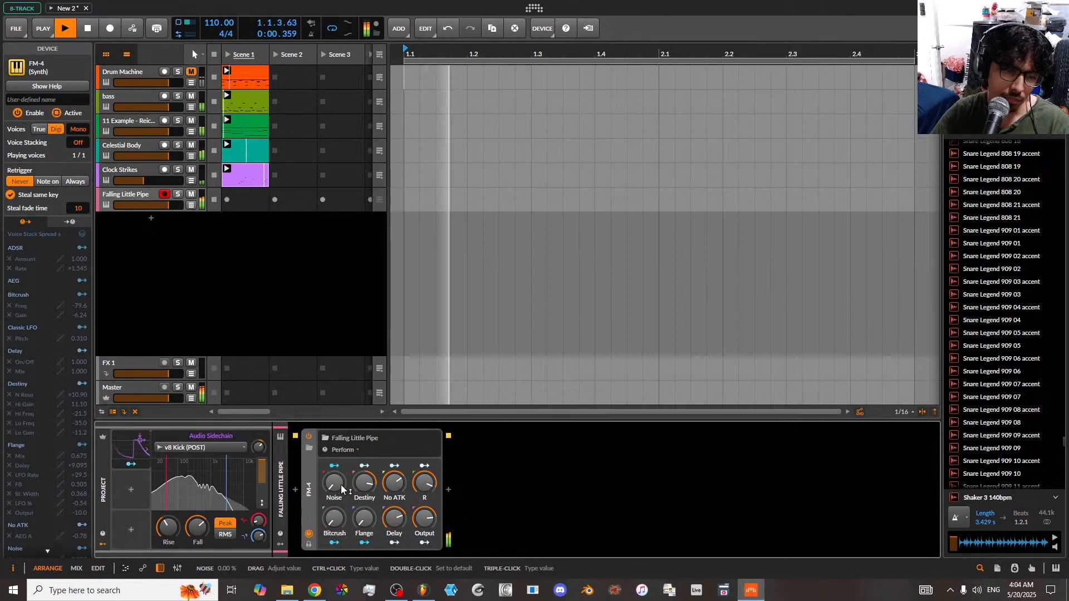
left_click_drag(424, 483, 423, 523)
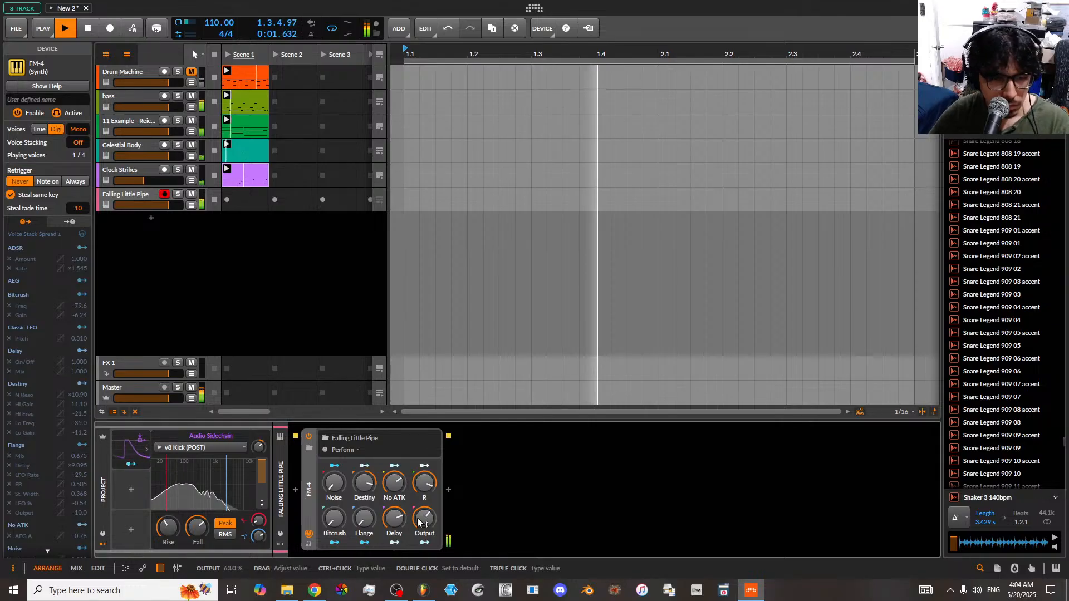
left_click_drag(423, 519, 422, 529)
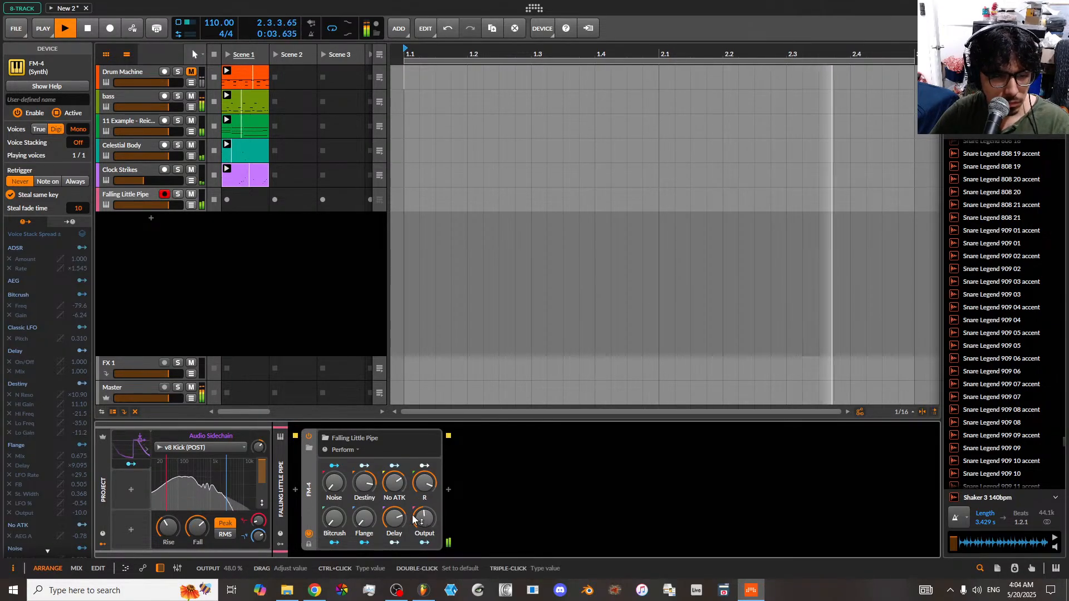
left_click_drag(369, 488, 369, 526)
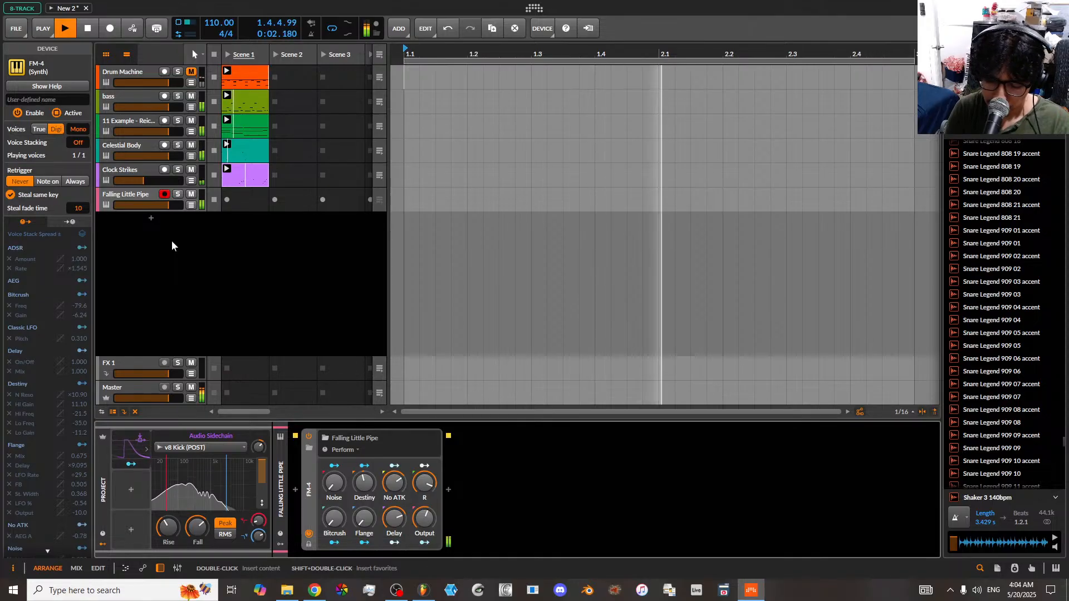
- Unmute the Drum Machine track, turn down the pipe's No ATK and Delay, and record a Falling Little Pipe clip in Scene 1
left_click(191, 73)
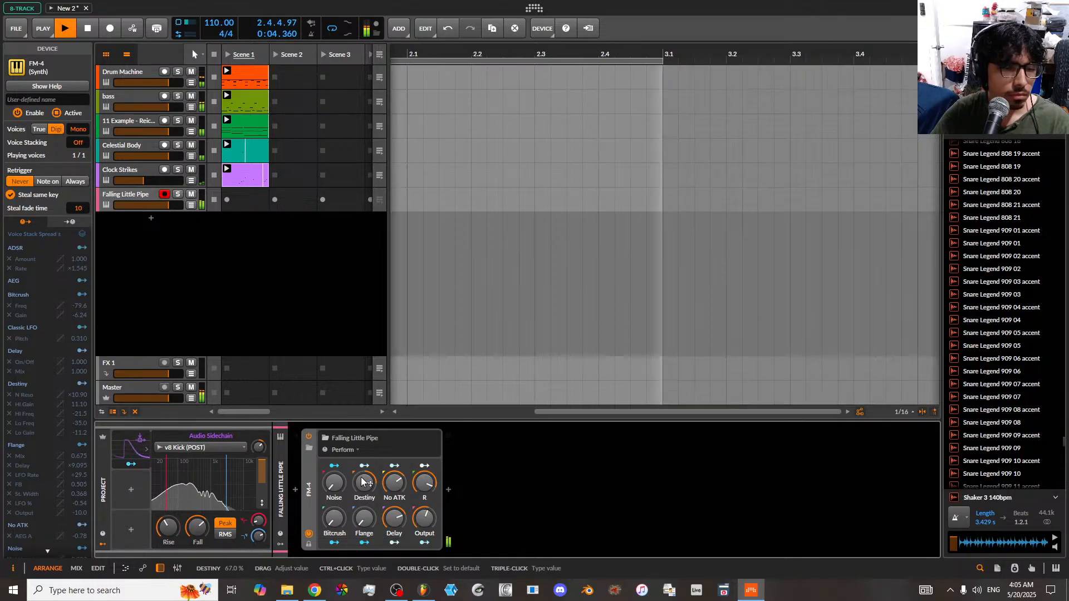
left_click_drag(394, 482, 395, 557)
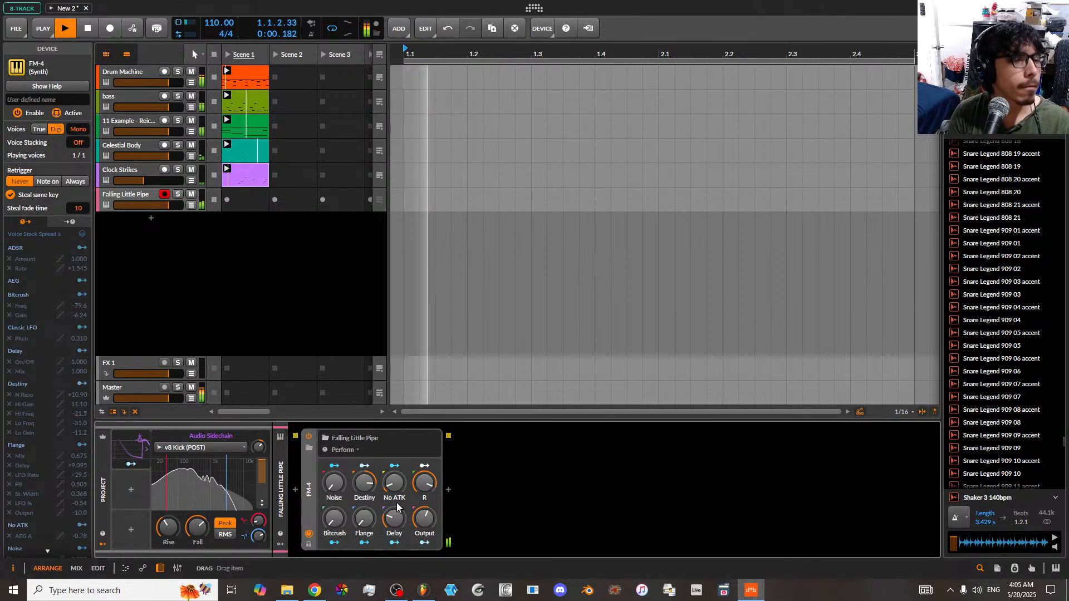
left_click(227, 199)
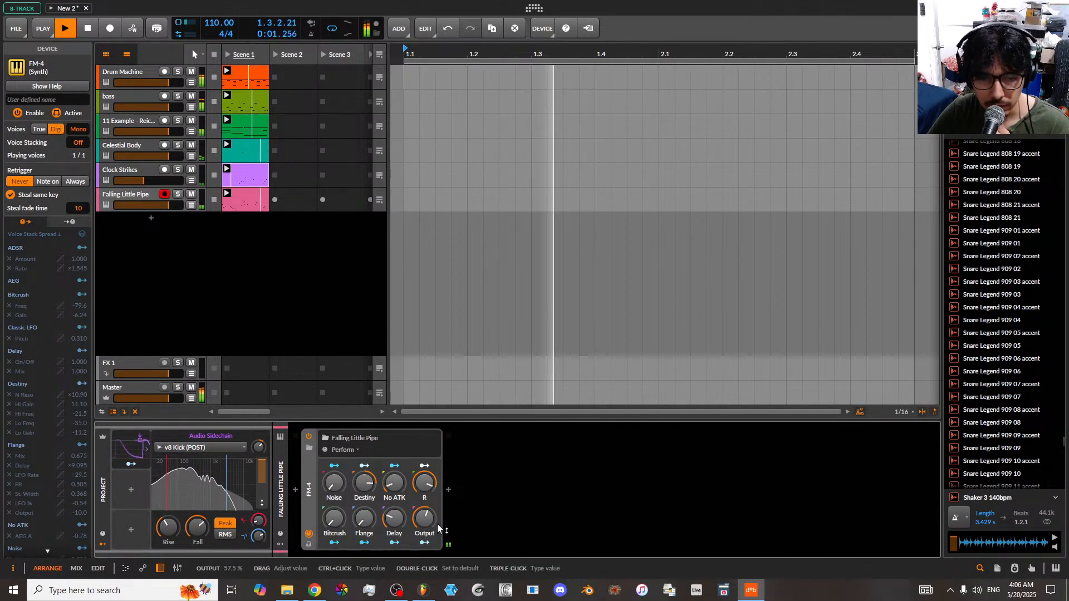
- Insert Delay+ after the FM-4 on the Falling Little Pipe track, auditioning Reverb, Test Tone and Phaser first
left_click(448, 489)
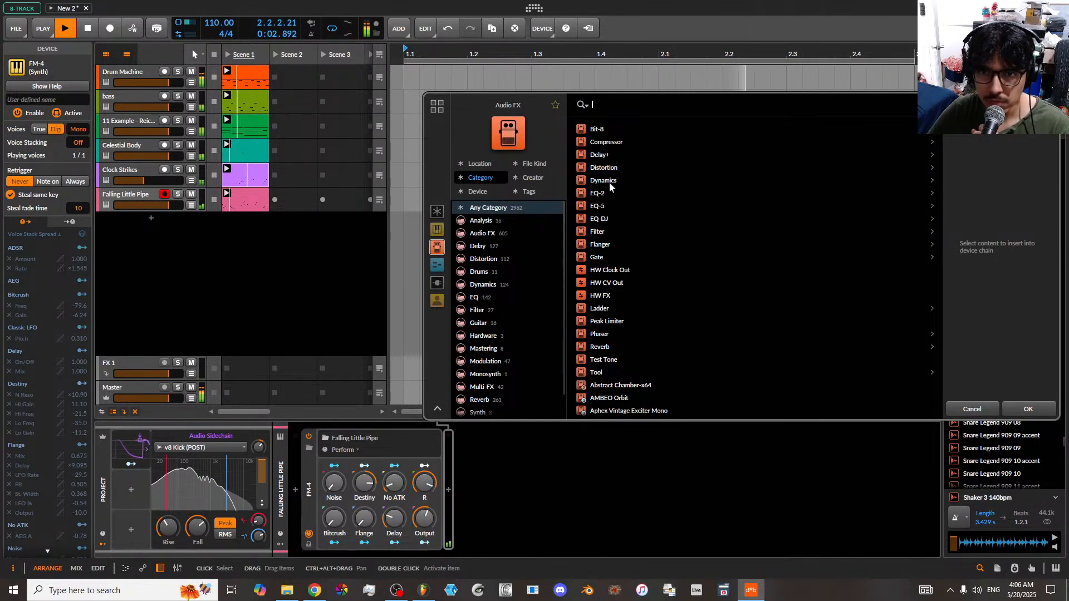
left_click(604, 347)
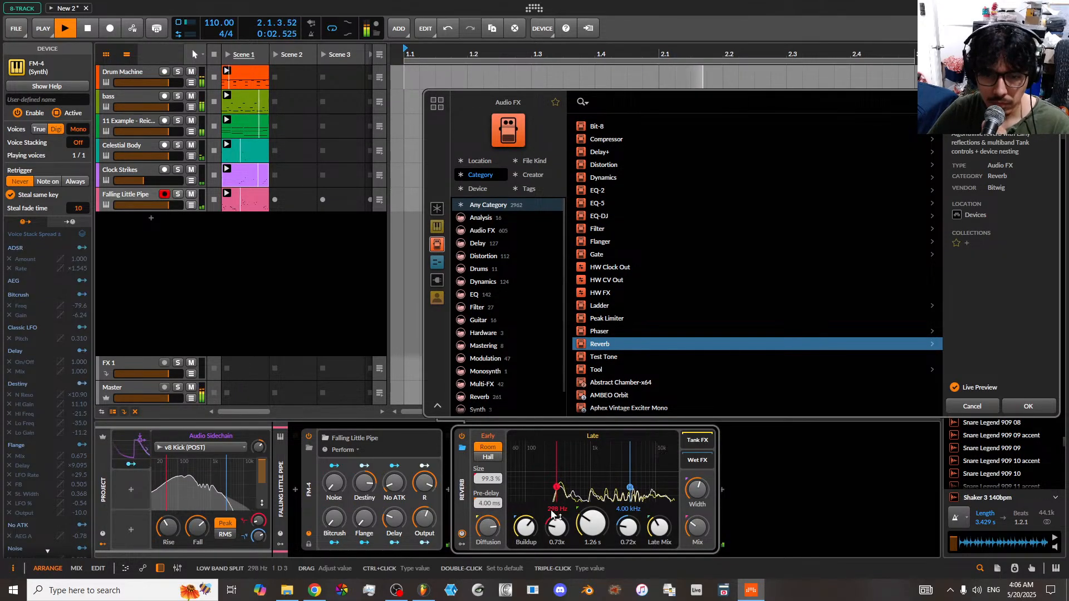
left_click(600, 359)
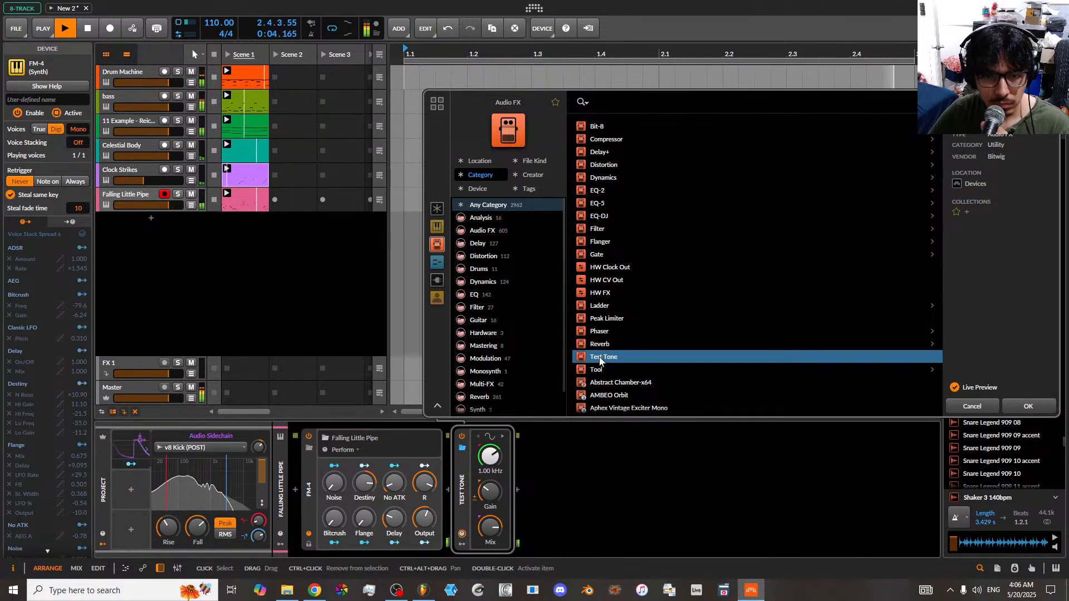
left_click(603, 334)
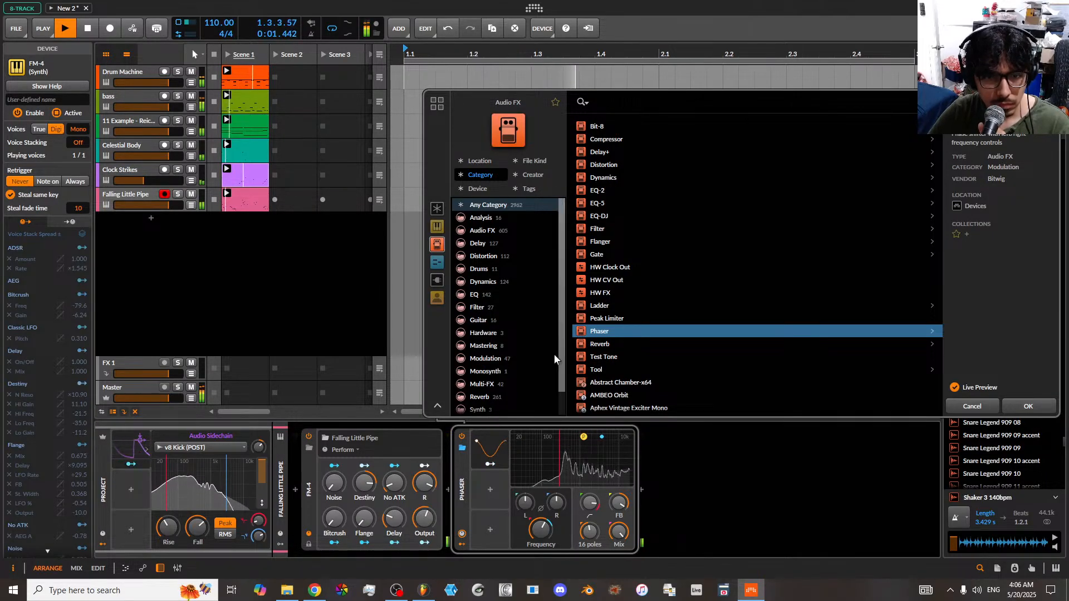
left_click(485, 243)
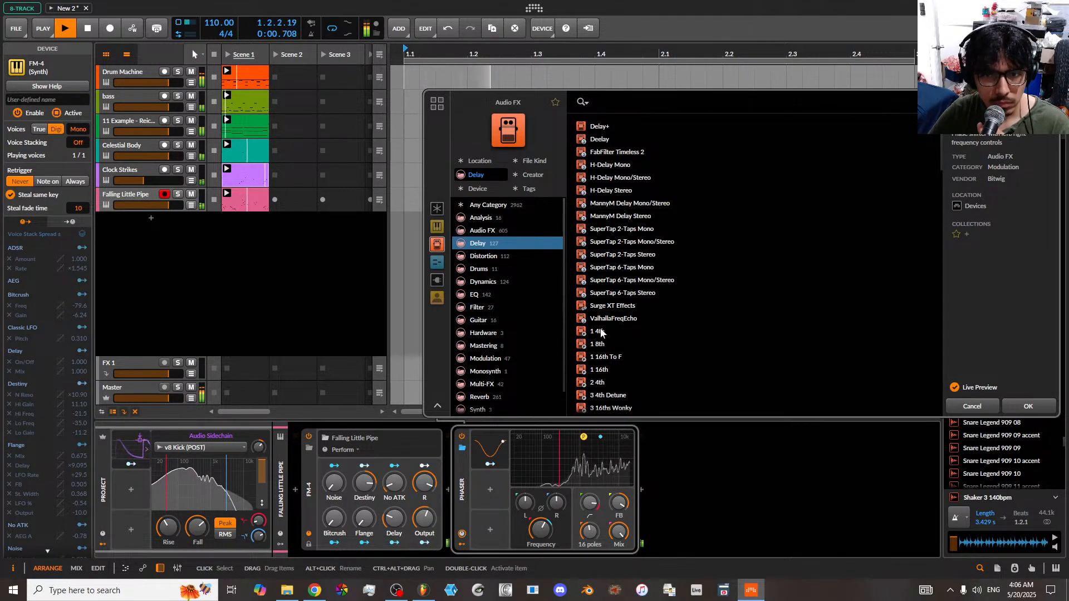
left_click(603, 128)
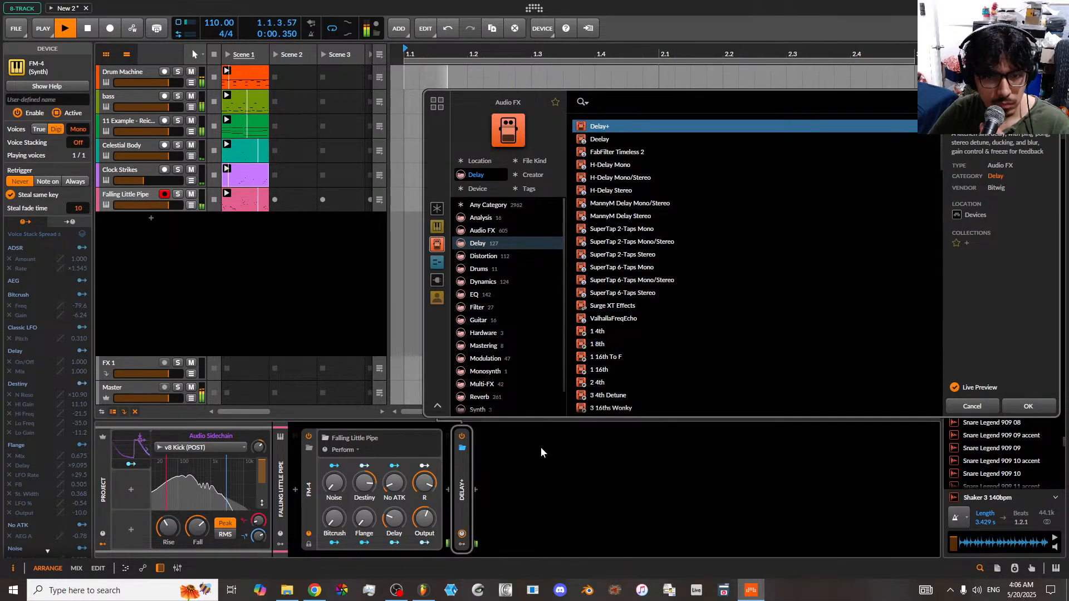
- Set Delay+ to Ping L with a delay time of 2 units, raise its mix and blur amount, and keep the device
double_click(461, 485)
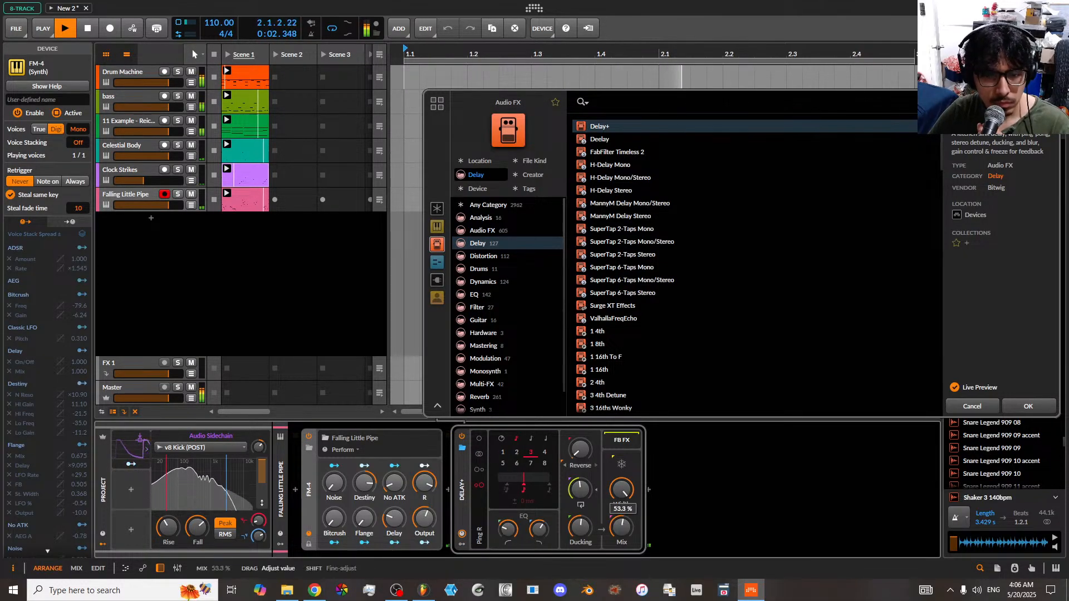
left_click_drag(622, 526, 623, 526)
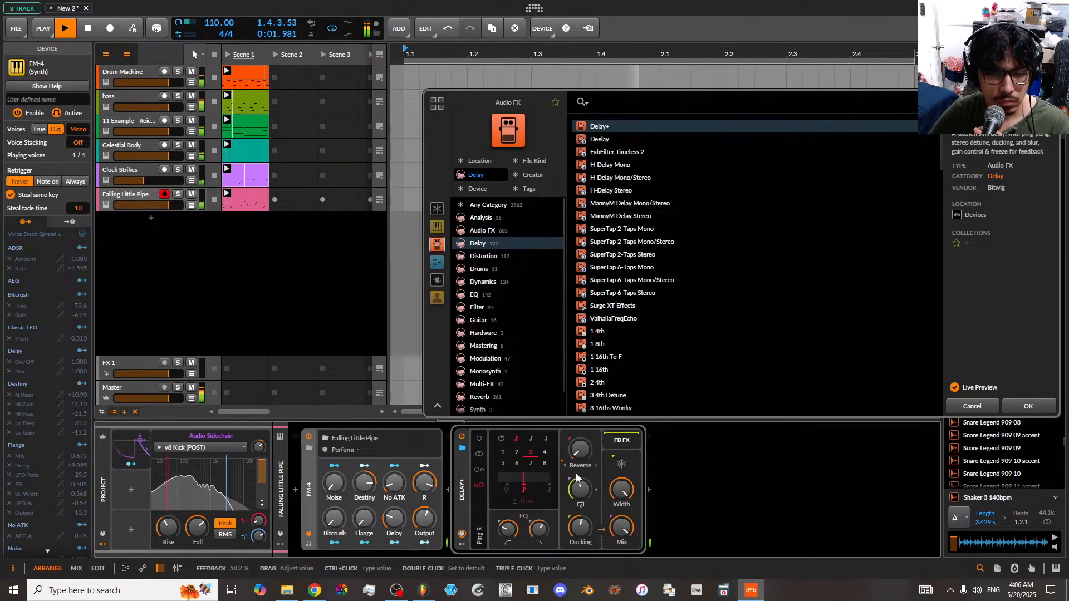
left_click_drag(578, 448, 578, 445)
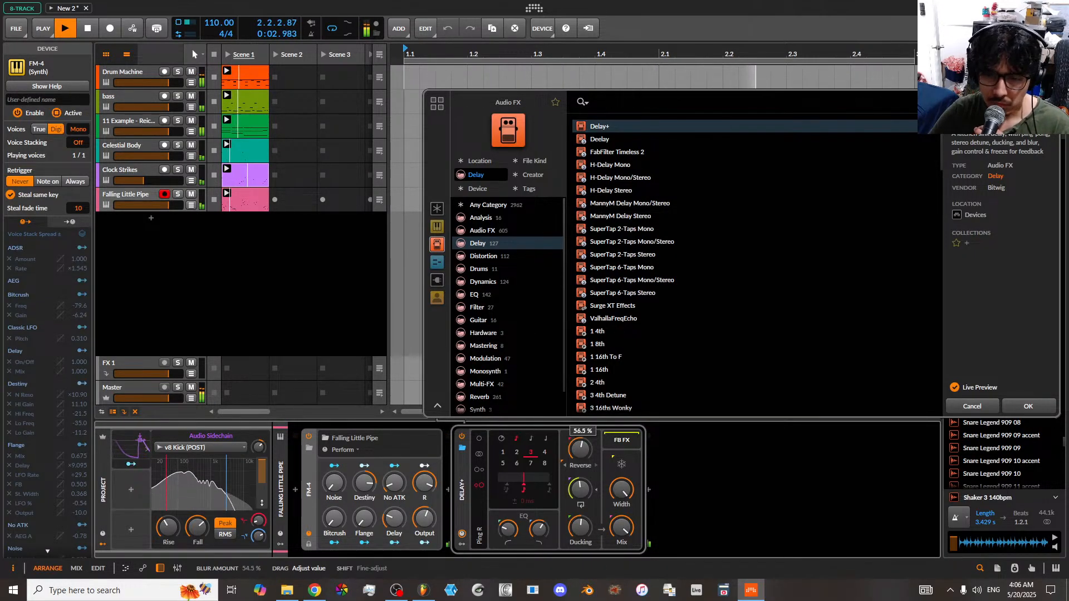
left_click(516, 453)
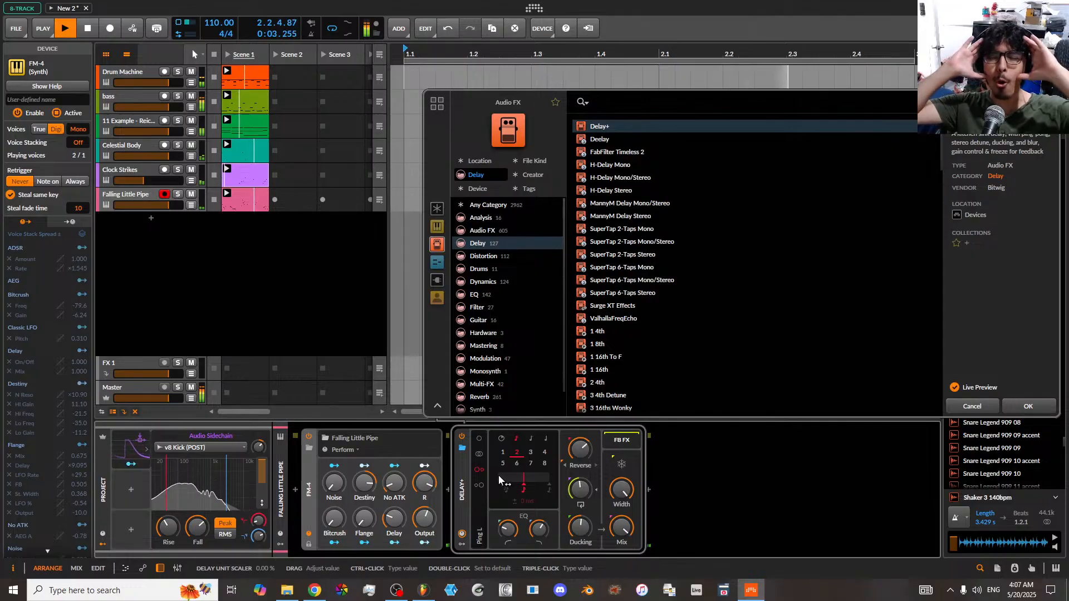
left_click(1013, 409)
- Lower the Clock Strikes track's volume slightly while briefly muting the Drum Machine track
left_click(191, 72)
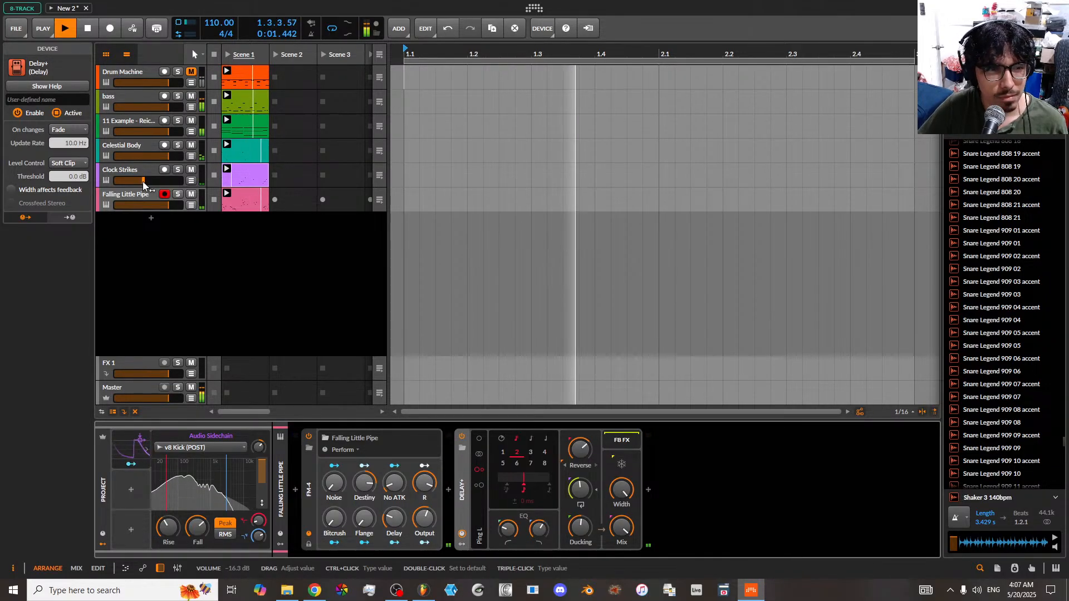
left_click(192, 73)
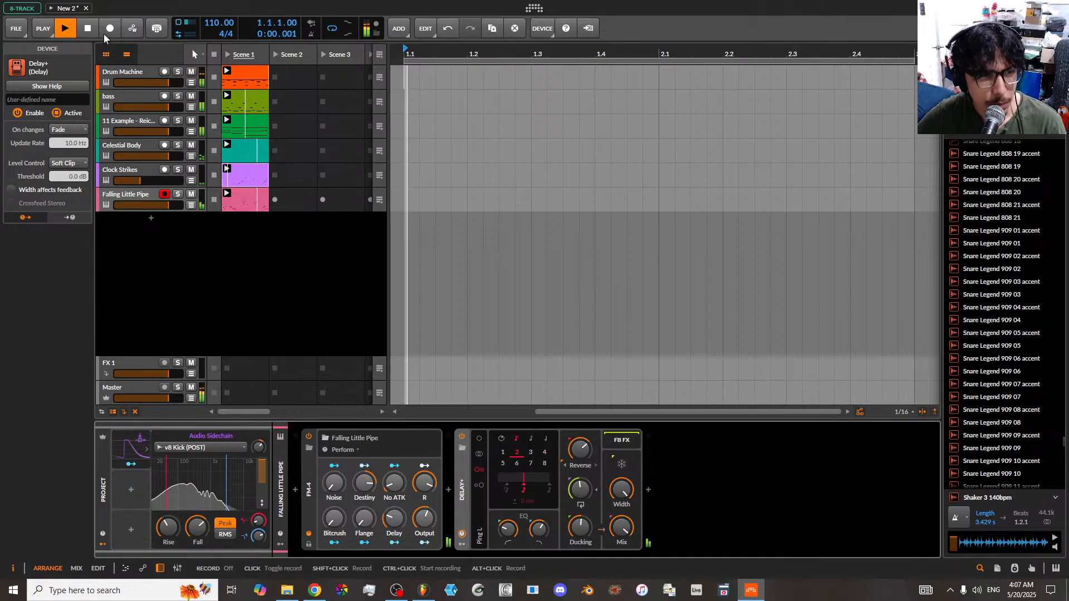
left_click(138, 360)
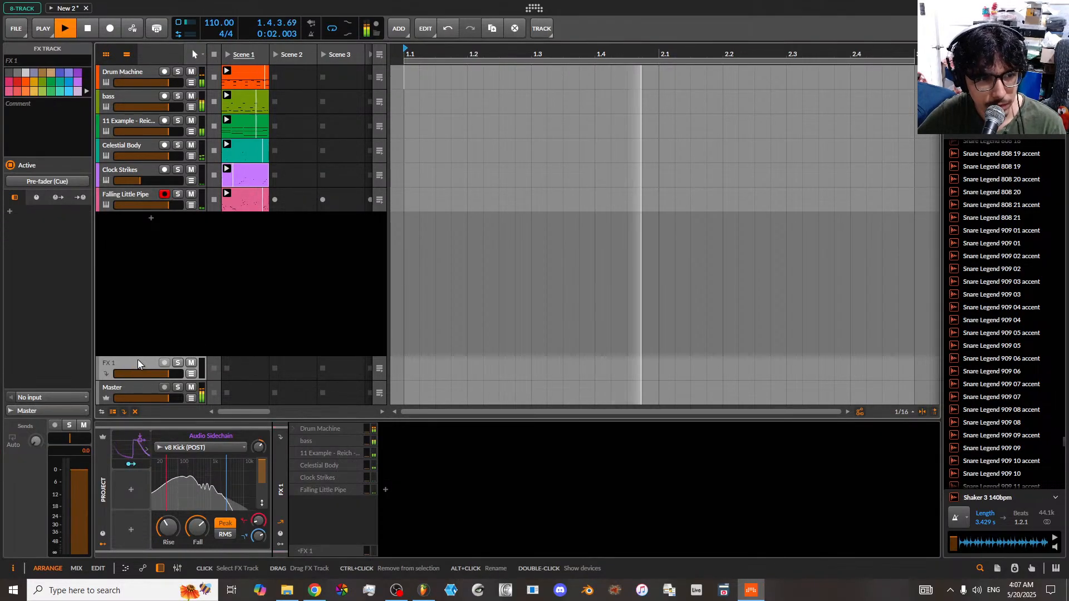
right_click(138, 363)
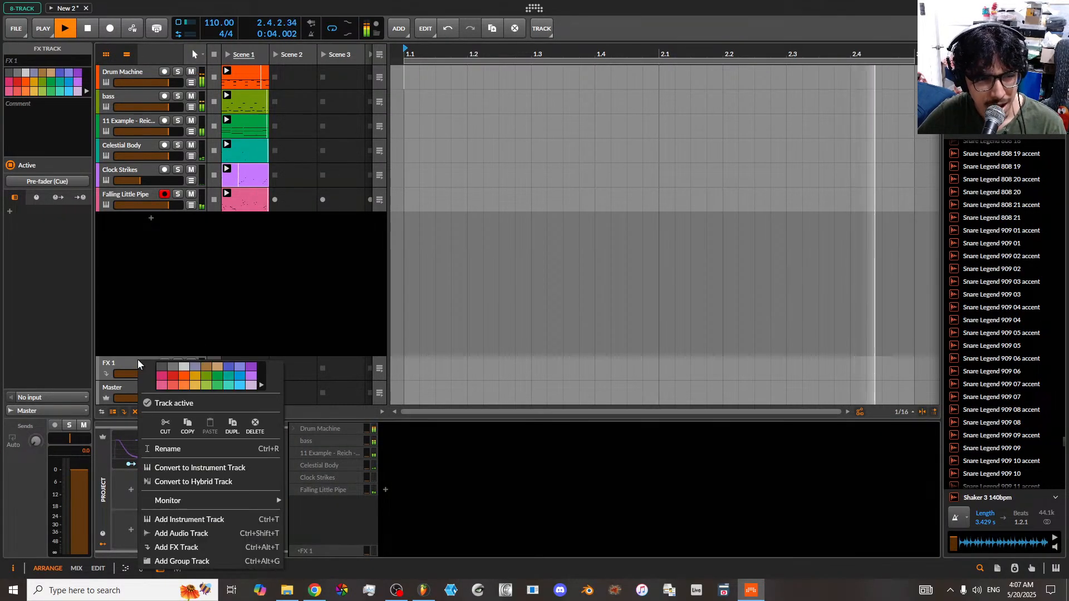
left_click(128, 343)
right_click(129, 337)
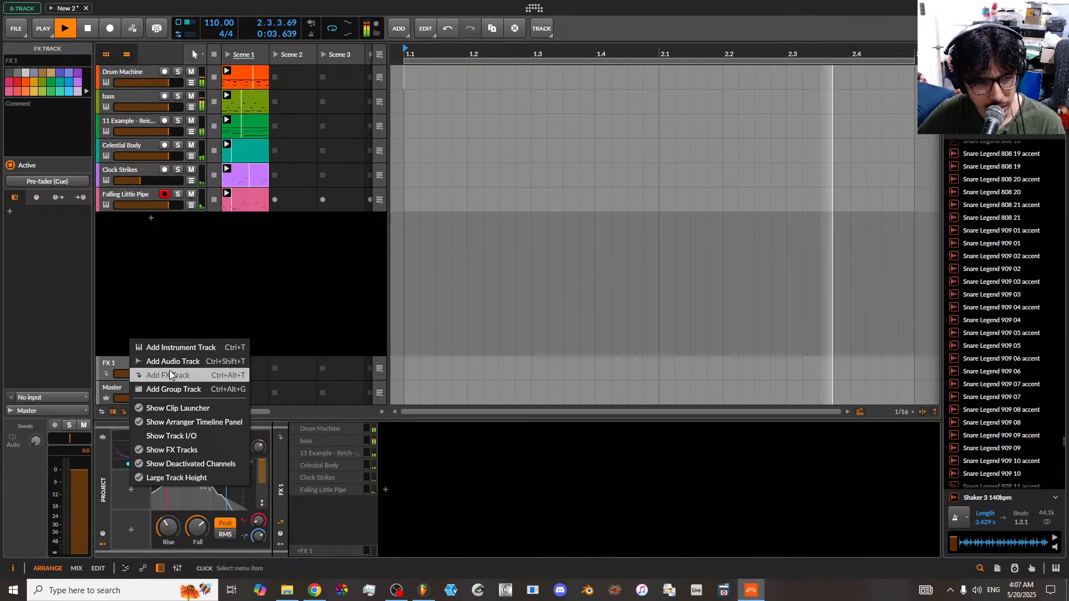
left_click(145, 271)
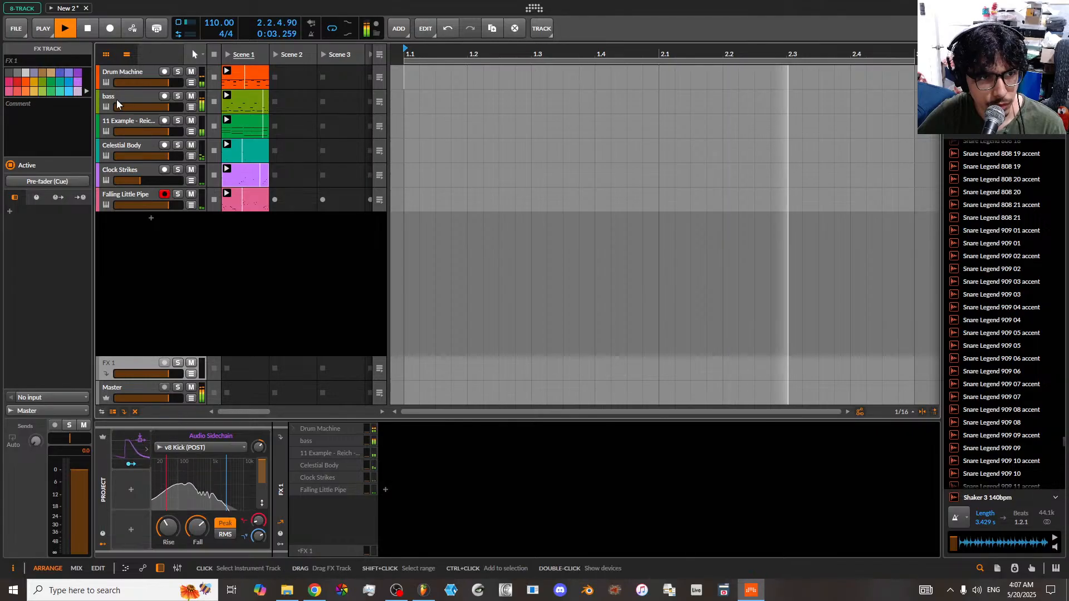
- Add two empty instrument tracks below the Falling Little Pipe track and stop playback
double_click(151, 219)
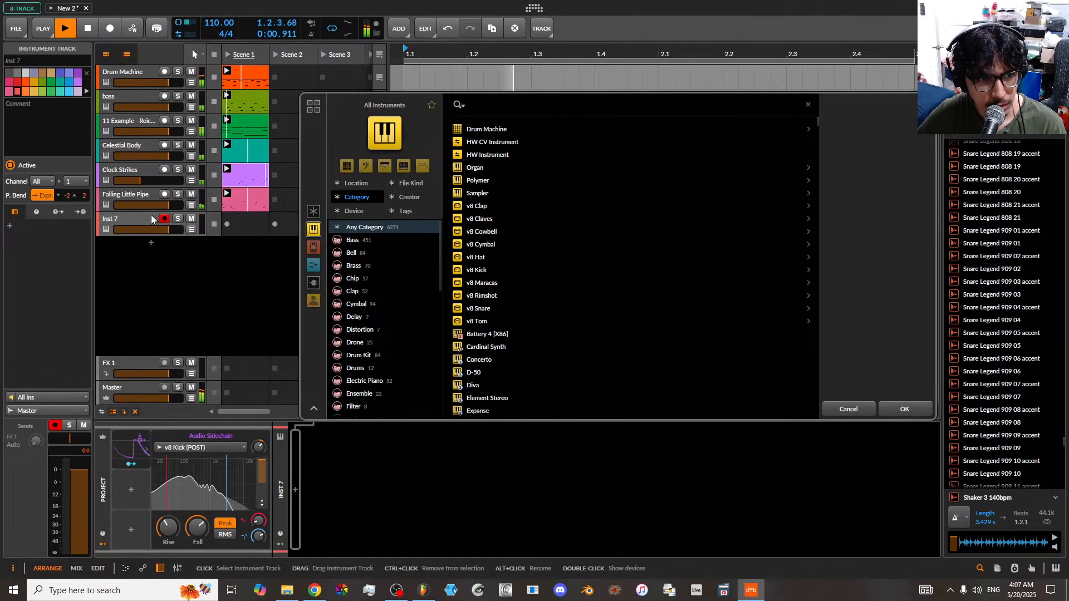
left_click(151, 242)
double_click(151, 242)
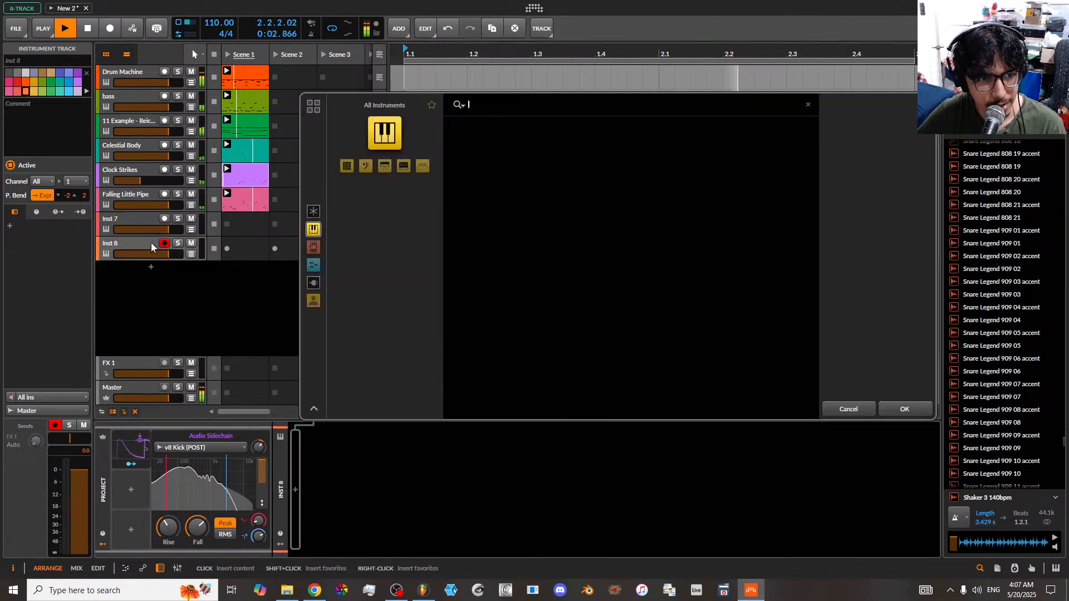
left_click(151, 264)
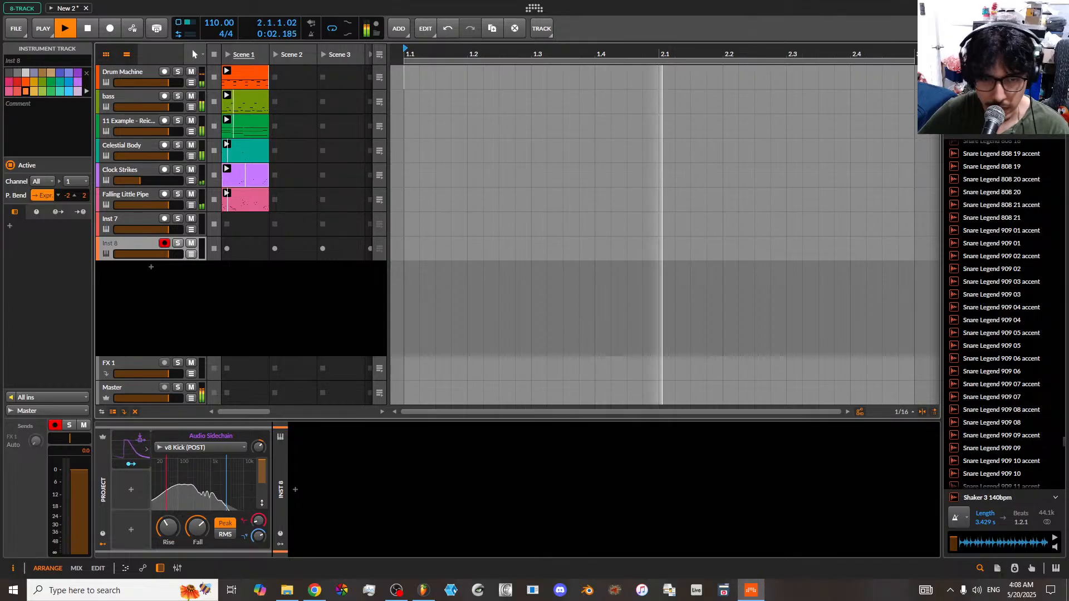
left_click(97, 29)
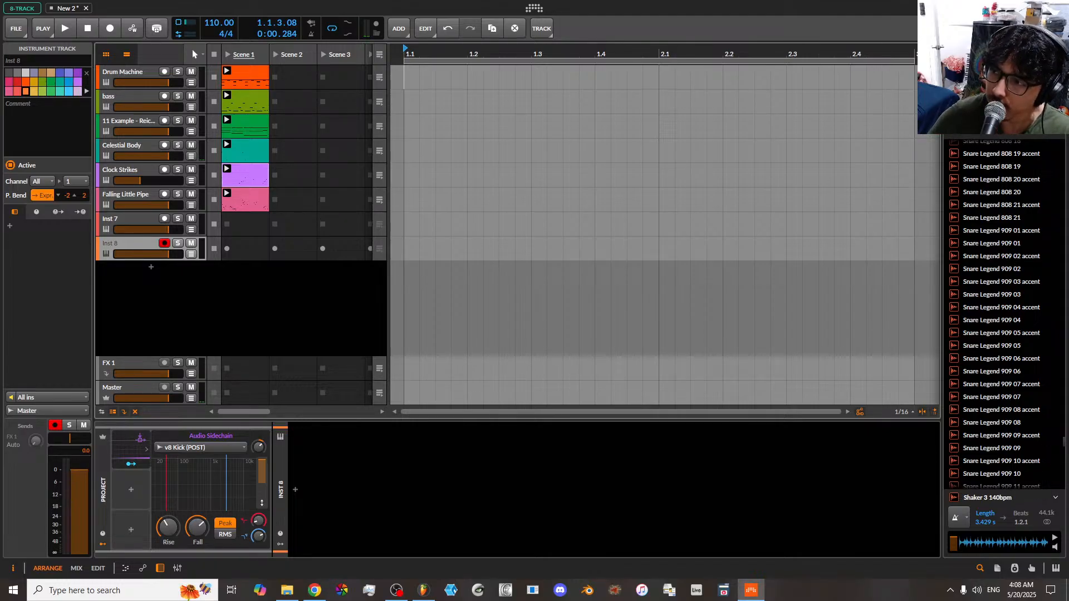
key("alt+Tab")
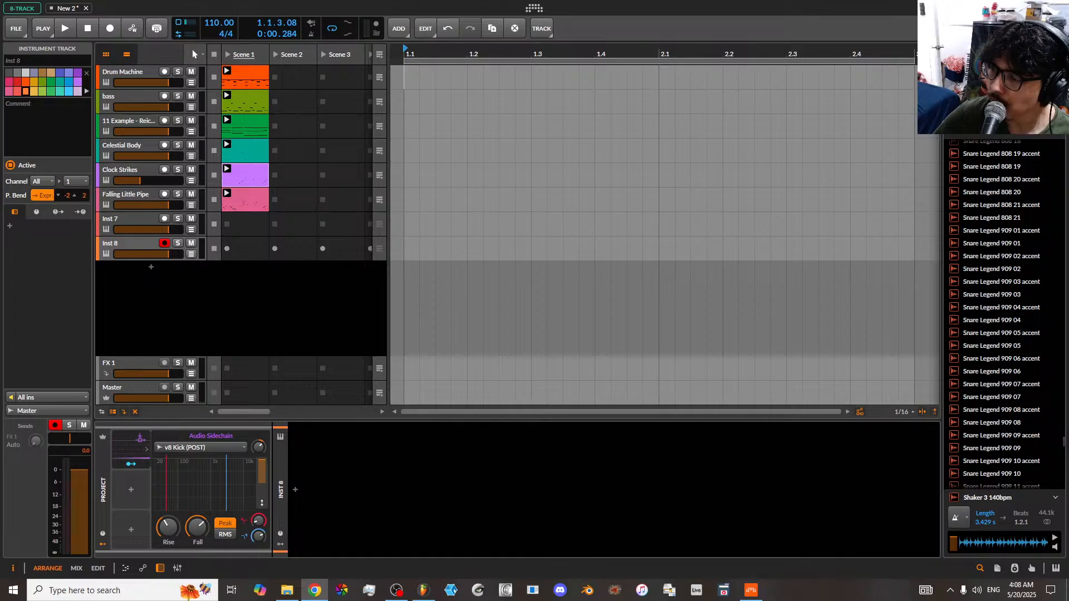
- Switch to the browser and compare the Essentials, Producer and full Bitwig Studio editions in the Bitwig webshop
left_click_drag(656, 600, 636, 35)
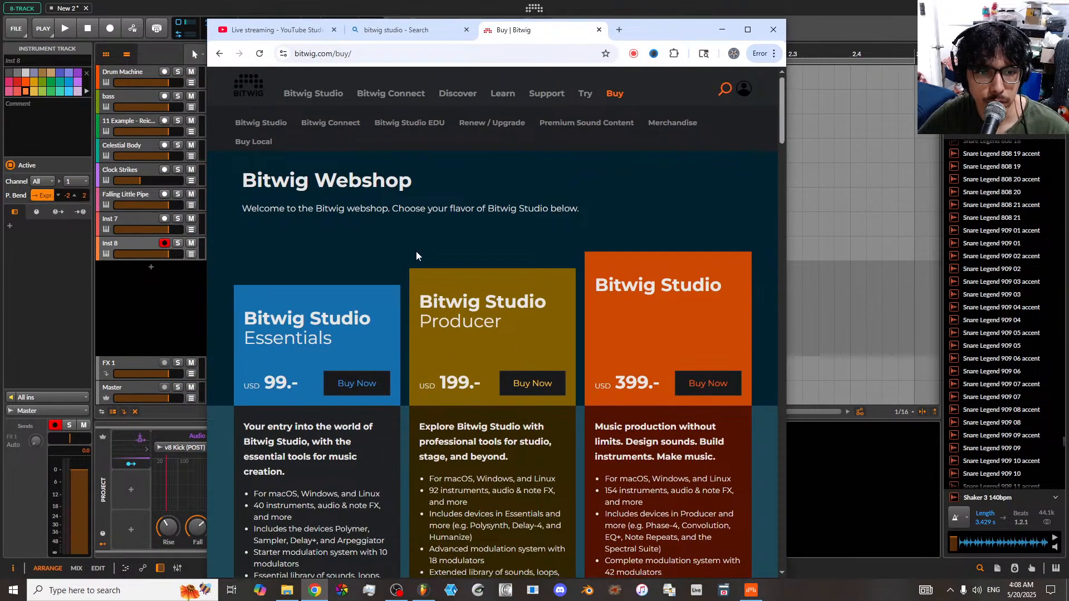
scroll(413, 249, "down", 3)
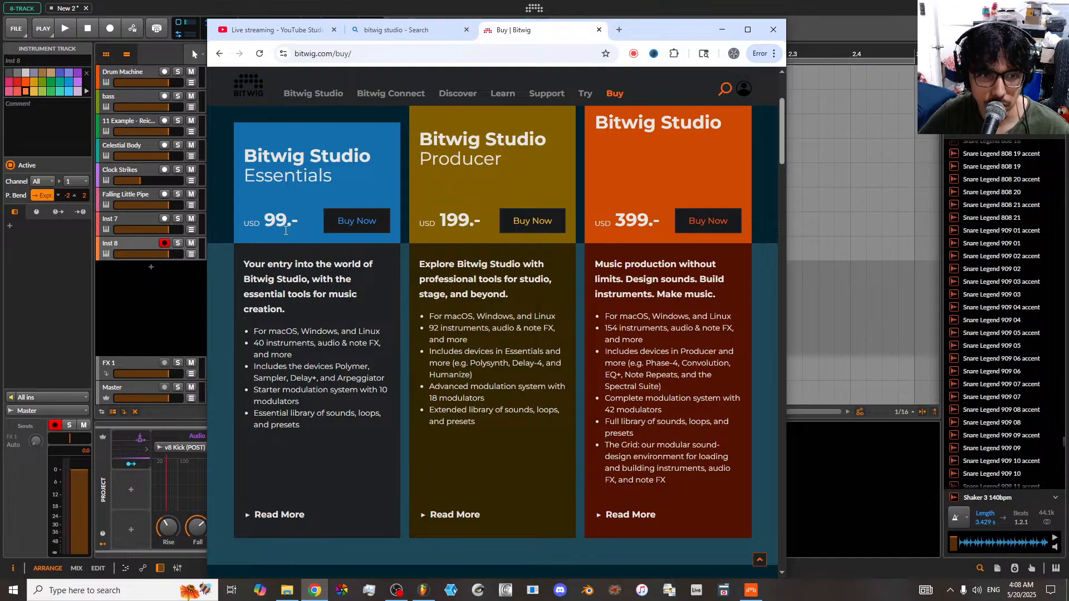
scroll(302, 229, "up", 1)
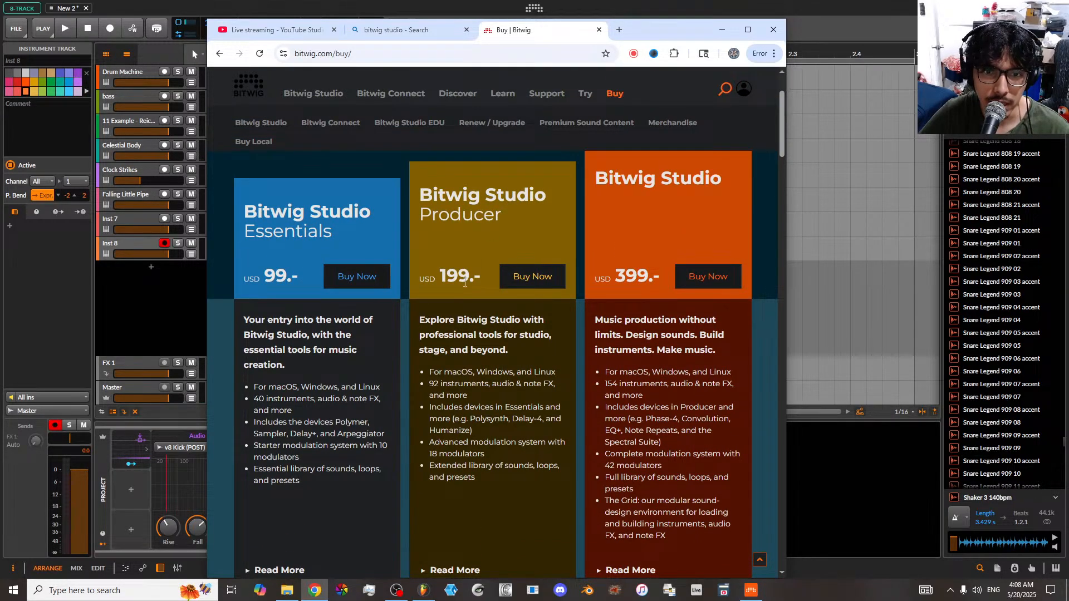
left_click(745, 90)
left_click(746, 92)
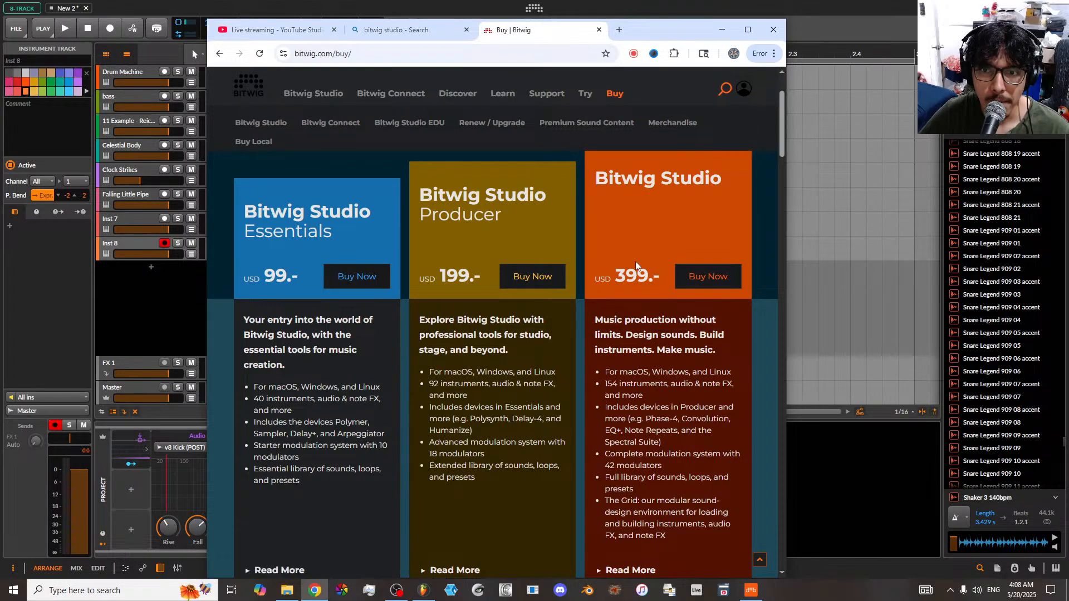
scroll(644, 283, "down", 3)
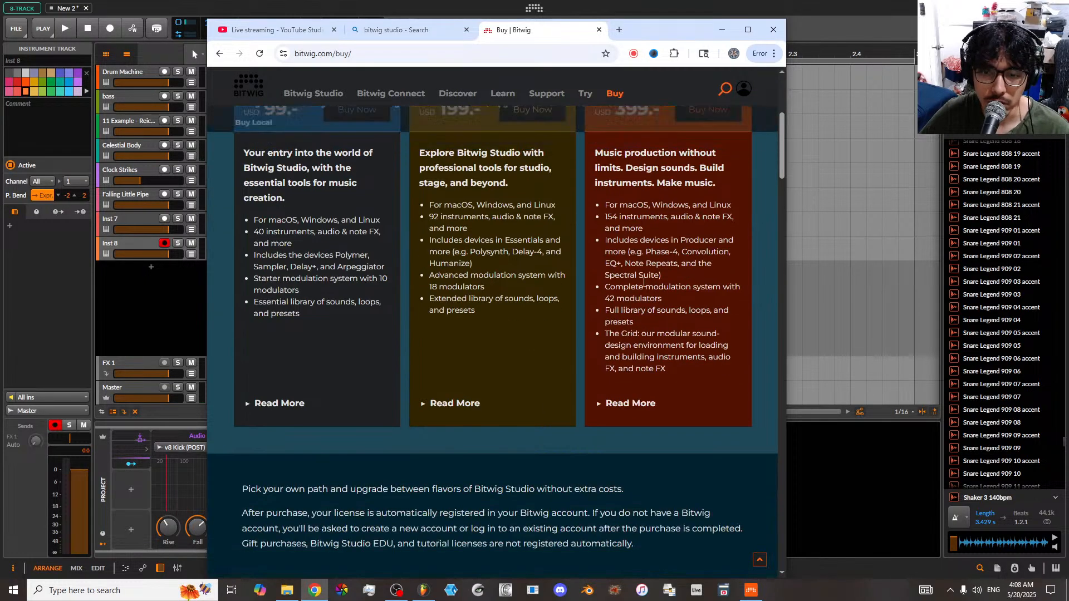
scroll(649, 345, "up", 3)
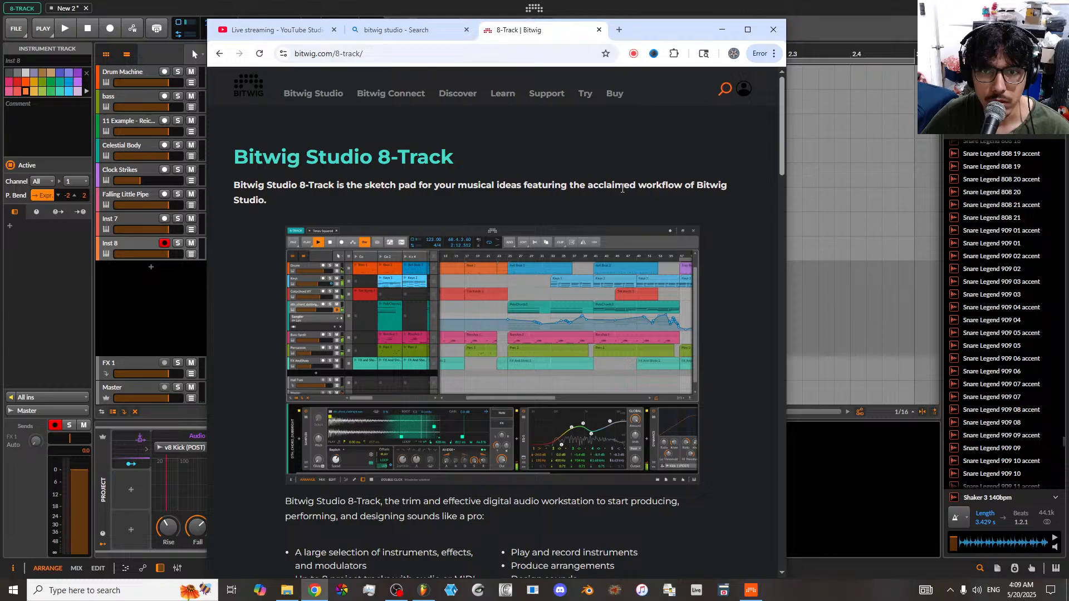
- Read through the Bitwig Studio 8-Track page, covering its overview, download options and included content
scroll(534, 238, "down", 4)
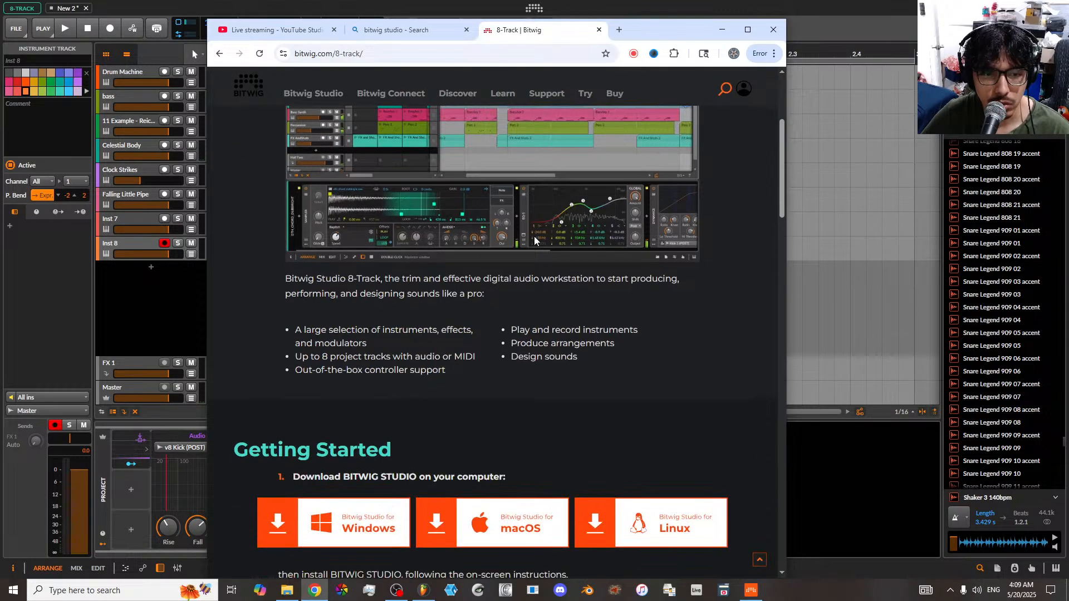
scroll(535, 241, "down", 4)
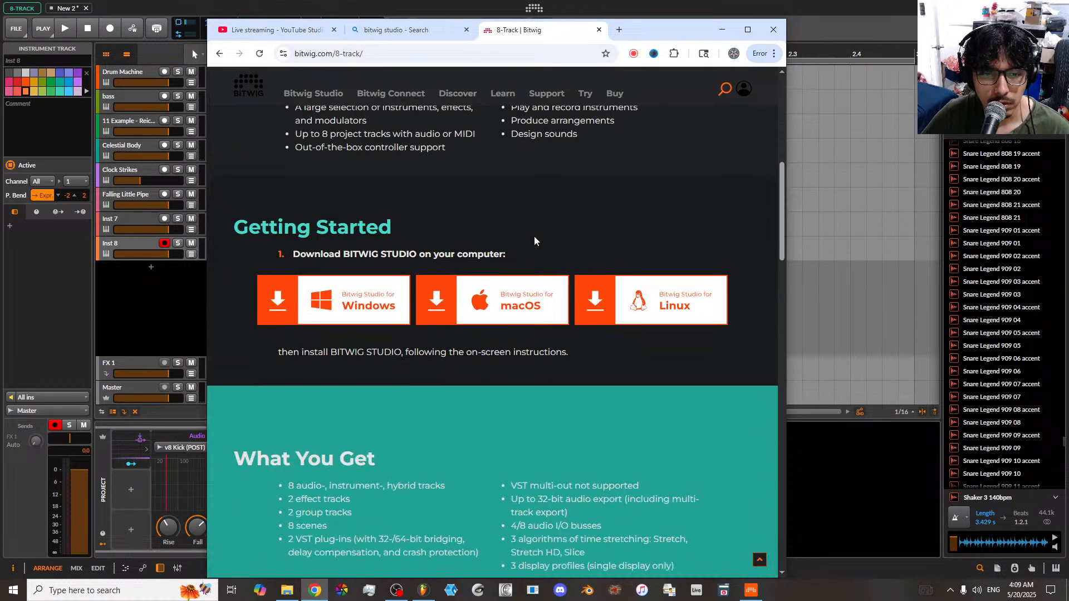
scroll(533, 238, "down", 8)
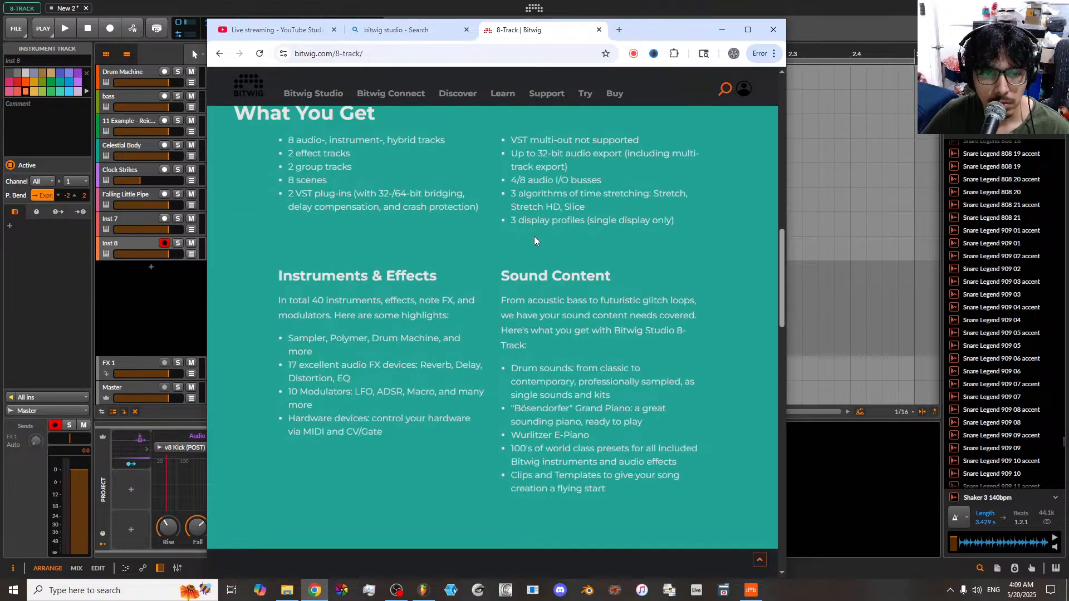
scroll(533, 238, "down", 4)
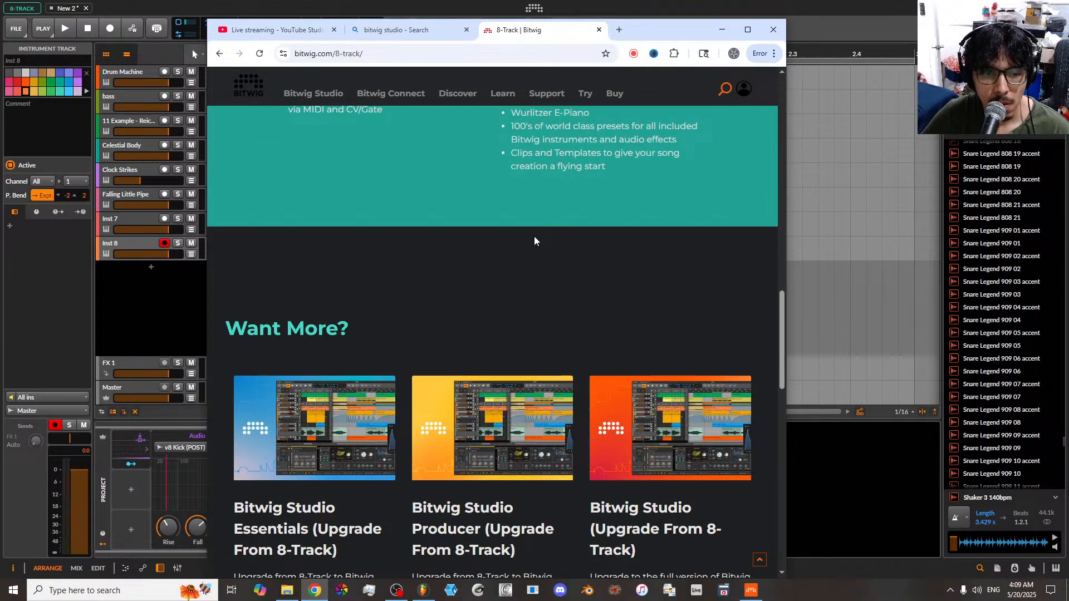
scroll(533, 238, "up", 4)
scroll(533, 236, "up", 12)
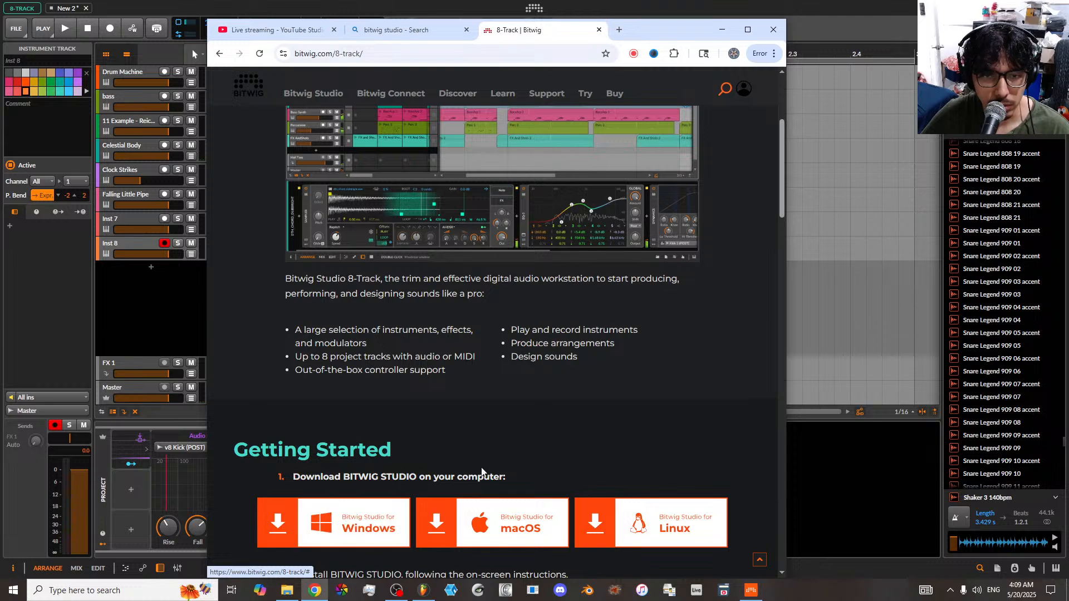
scroll(482, 471, "up", 1)
scroll(481, 472, "up", 2)
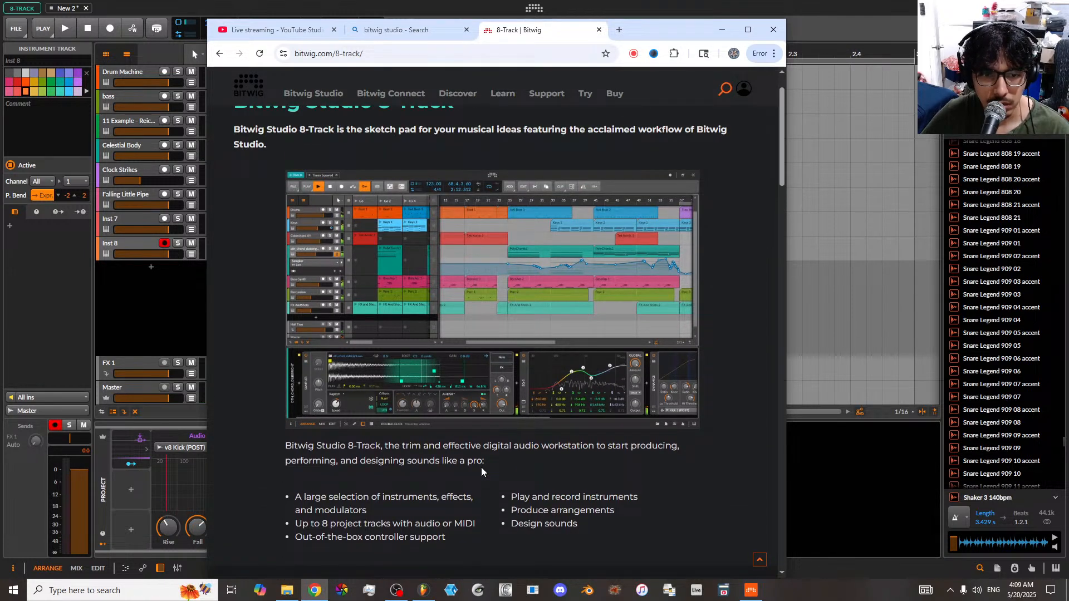
scroll(481, 471, "up", 1)
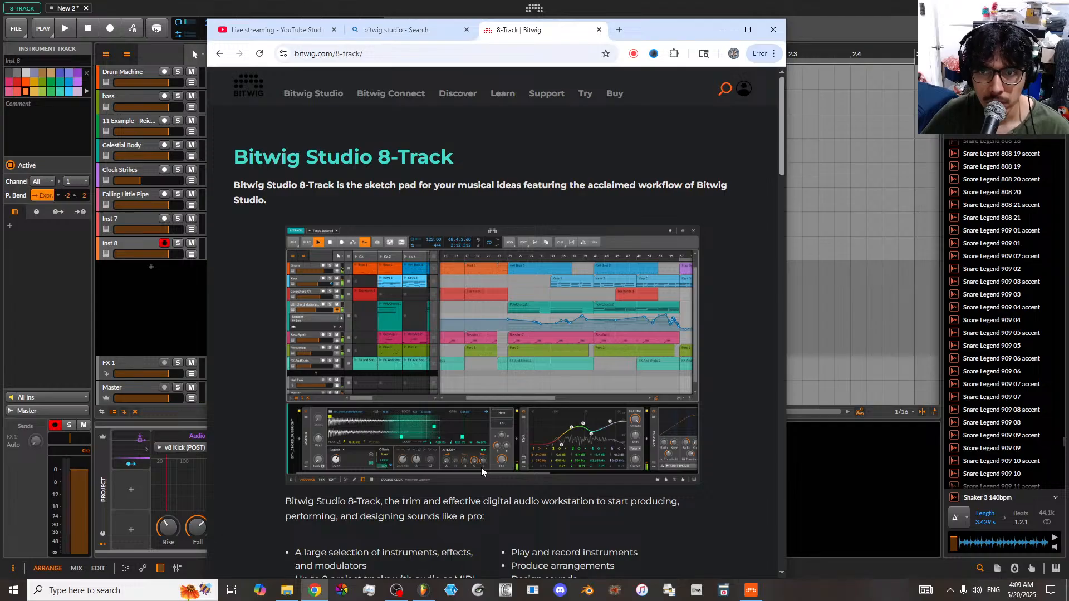
- Examine the offers and prices for upgrading from 8-Track to Essentials, Producer and full Bitwig Studio
scroll(609, 389, "down", 7)
scroll(606, 396, "down", 8)
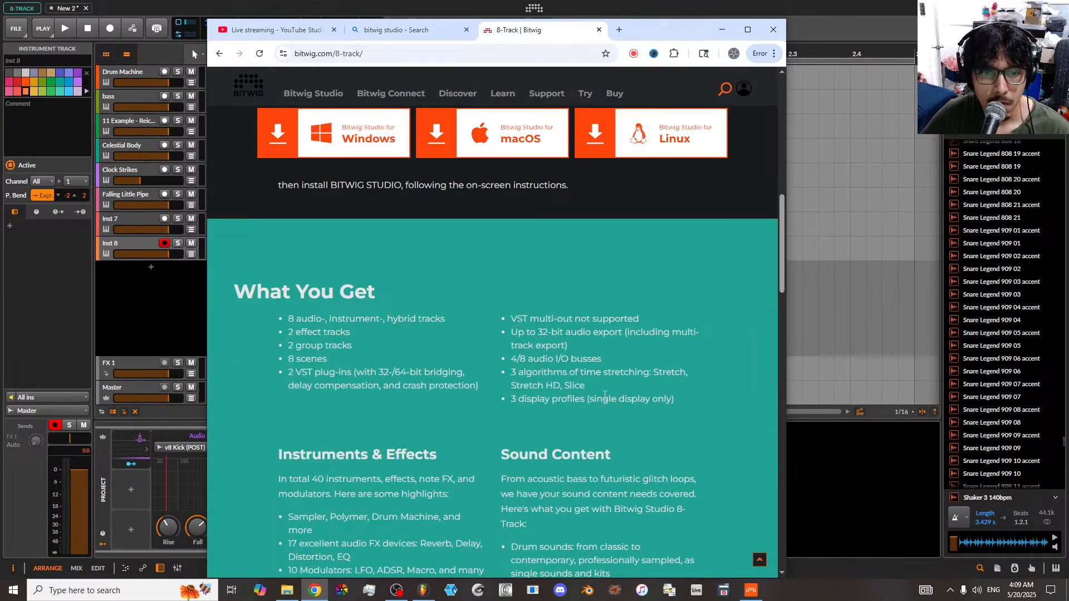
scroll(559, 401, "down", 8)
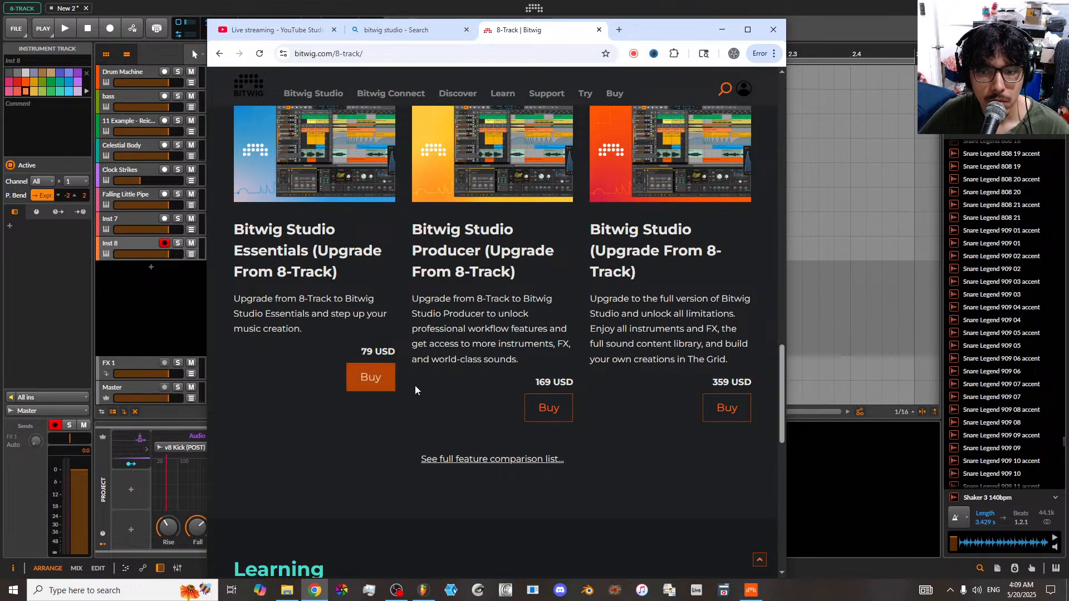
scroll(466, 399, "up", 1)
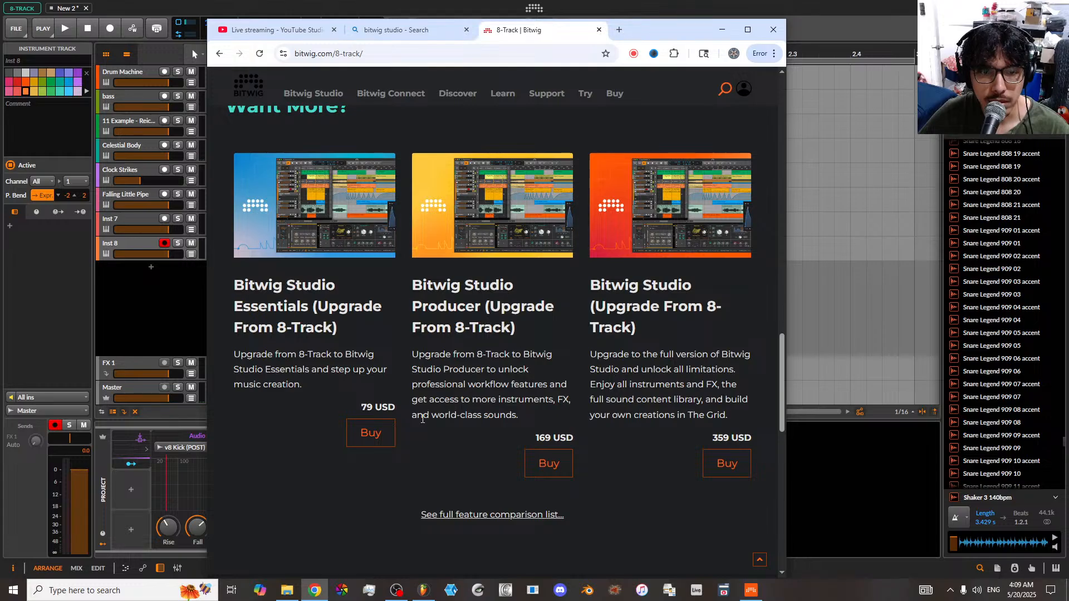
scroll(385, 407, "down", 2)
scroll(385, 402, "down", 10)
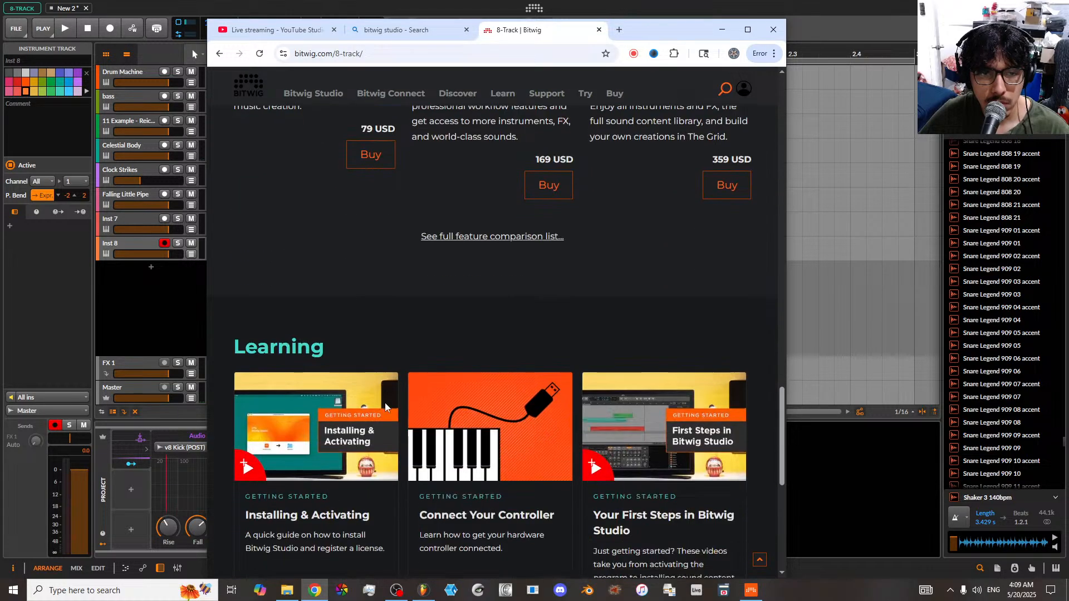
scroll(385, 399, "up", 12)
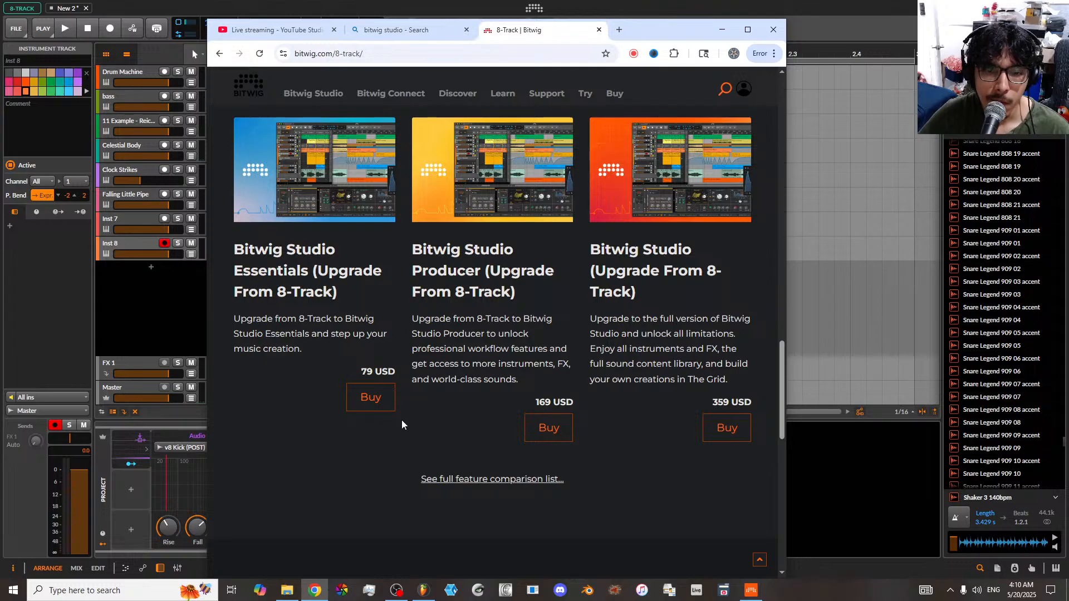
- Open the full feature comparison list and compare the key features of 8-Track with those of Bitwig Studio
left_click(455, 480)
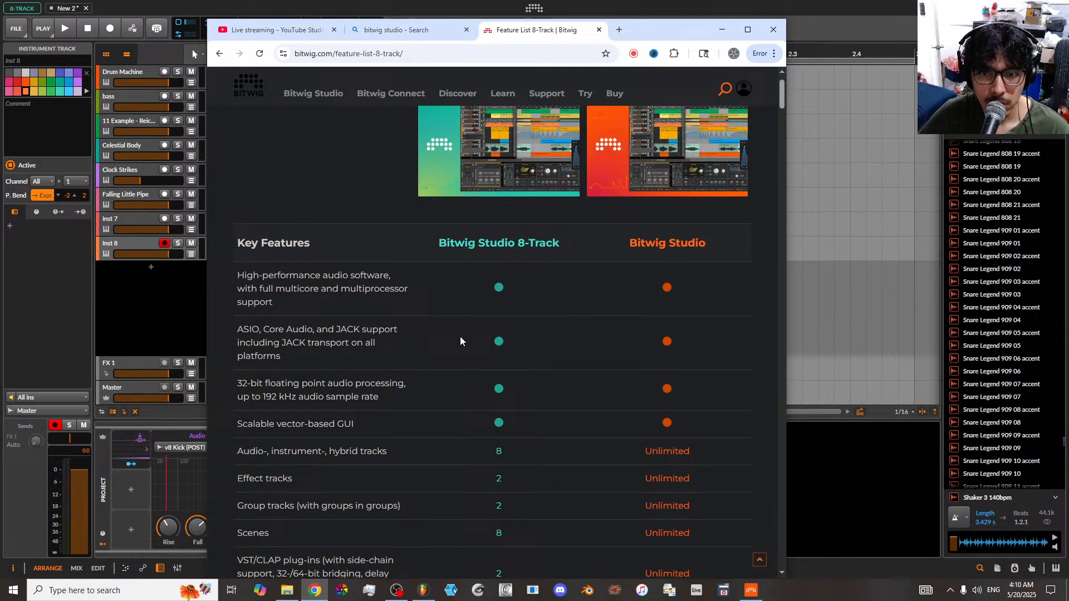
scroll(606, 316, "up", 1)
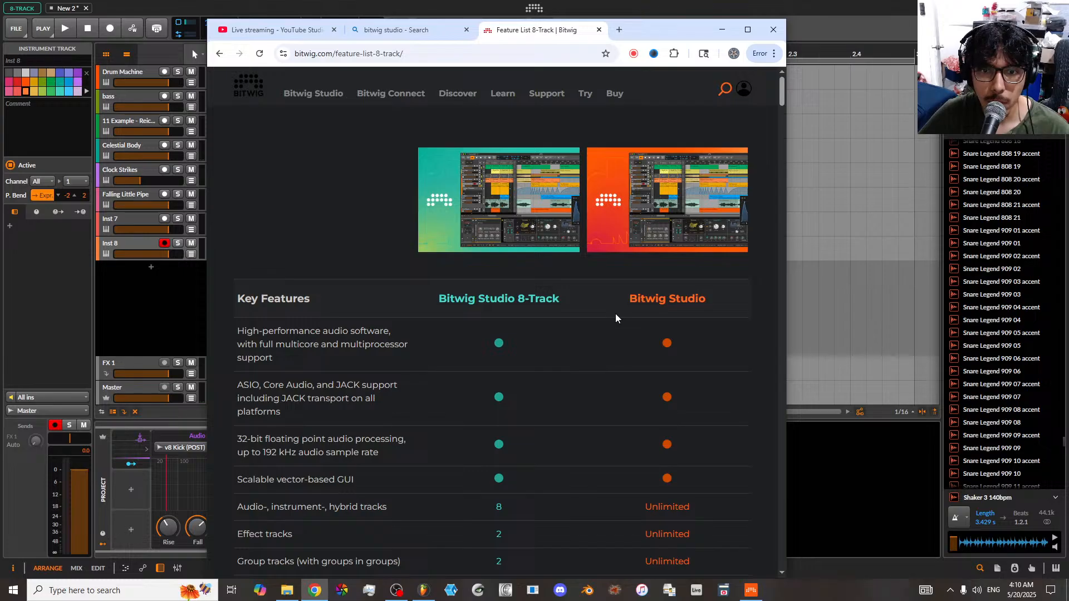
scroll(616, 317, "down", 9)
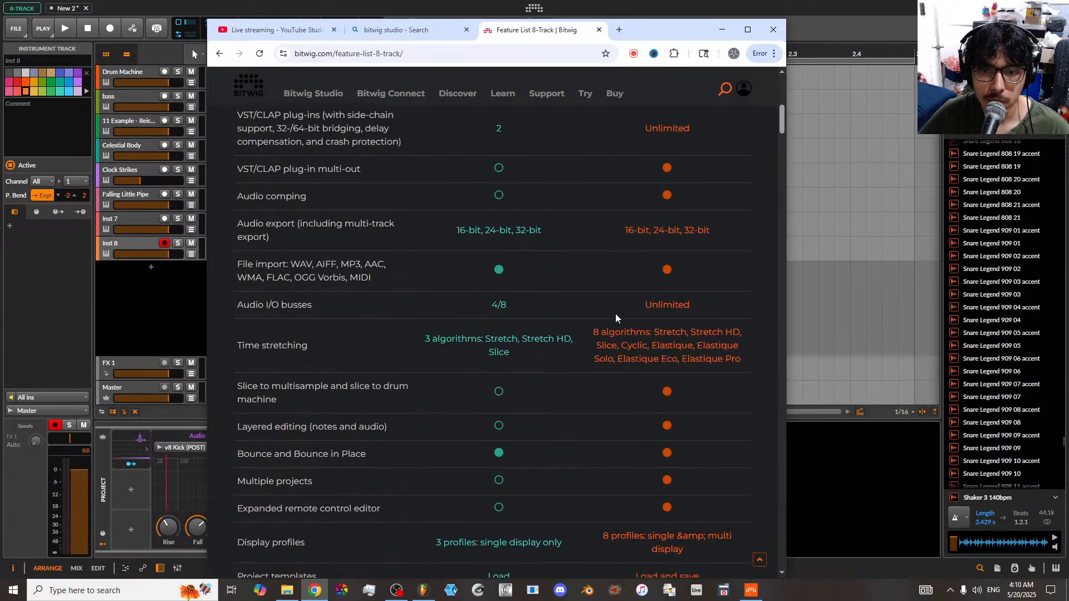
scroll(613, 312, "up", 5)
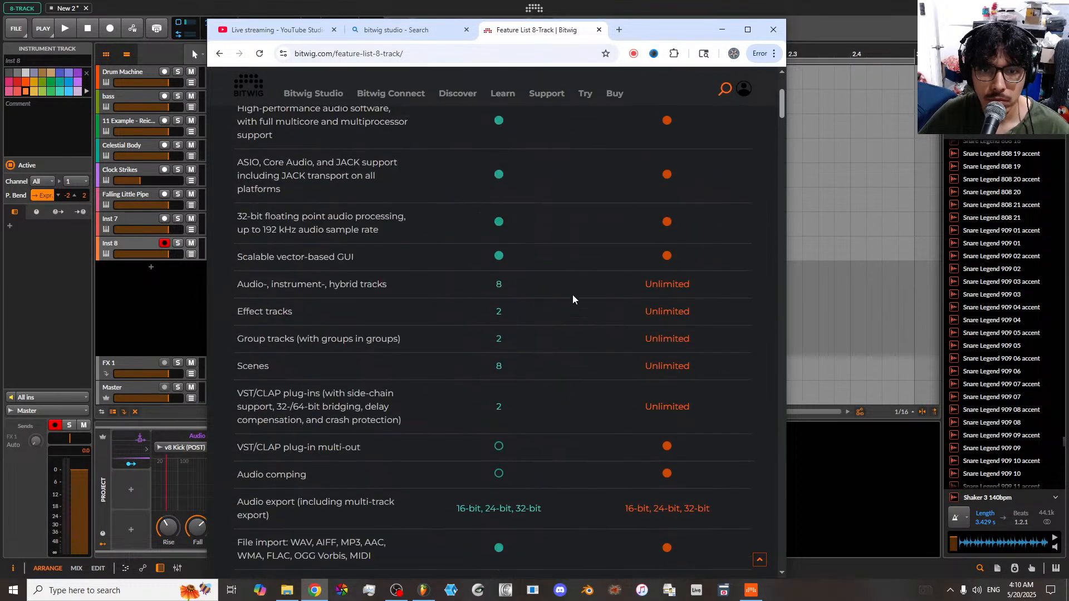
- Go back to the webshop page to review the edition features, and return to the Bitwig Studio project
left_click(220, 53)
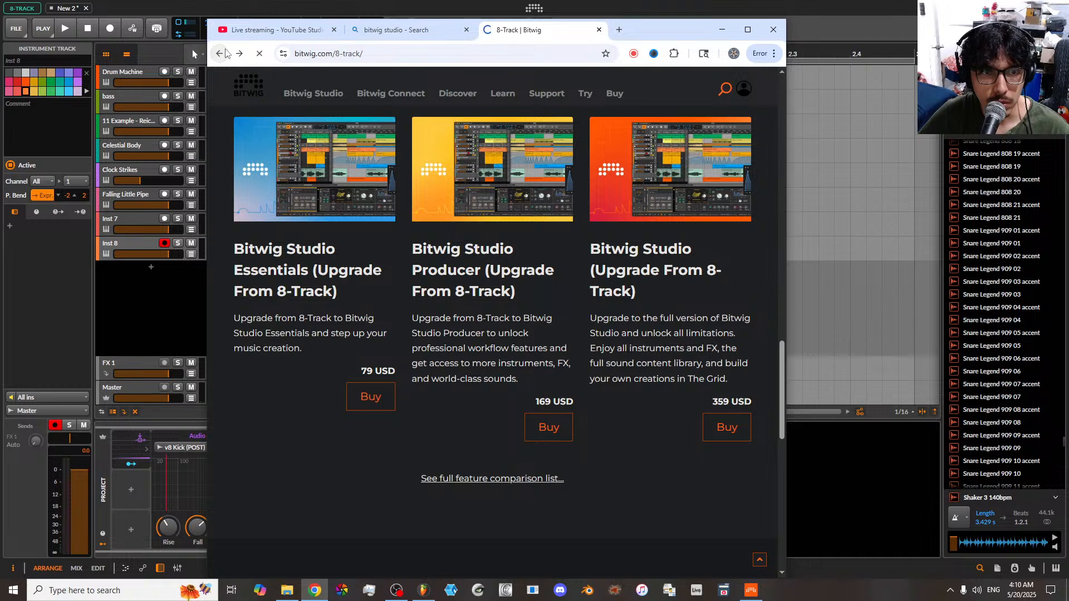
left_click(219, 53)
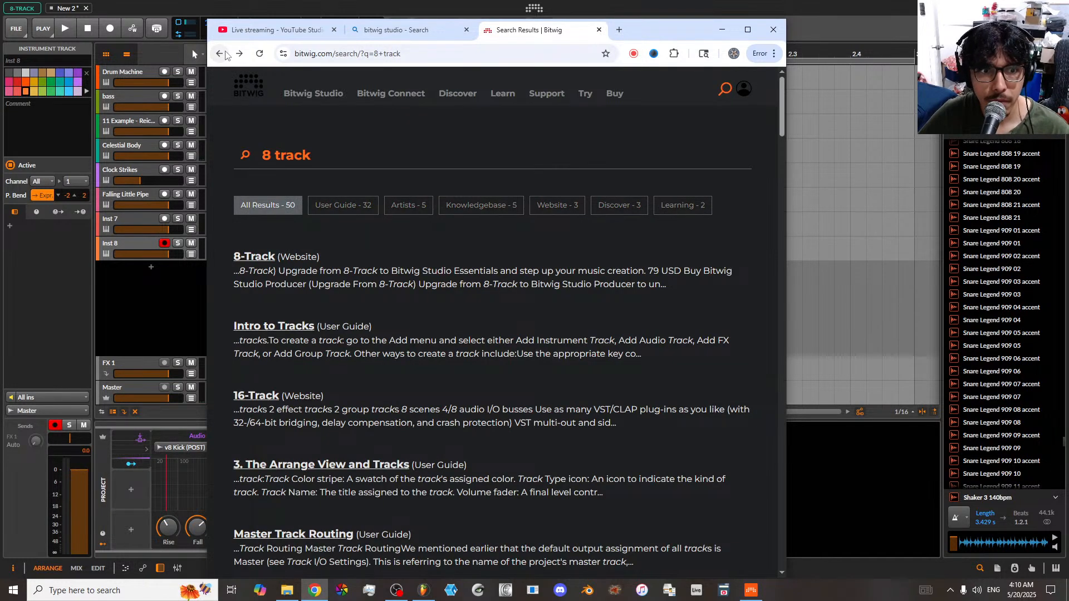
left_click(220, 53)
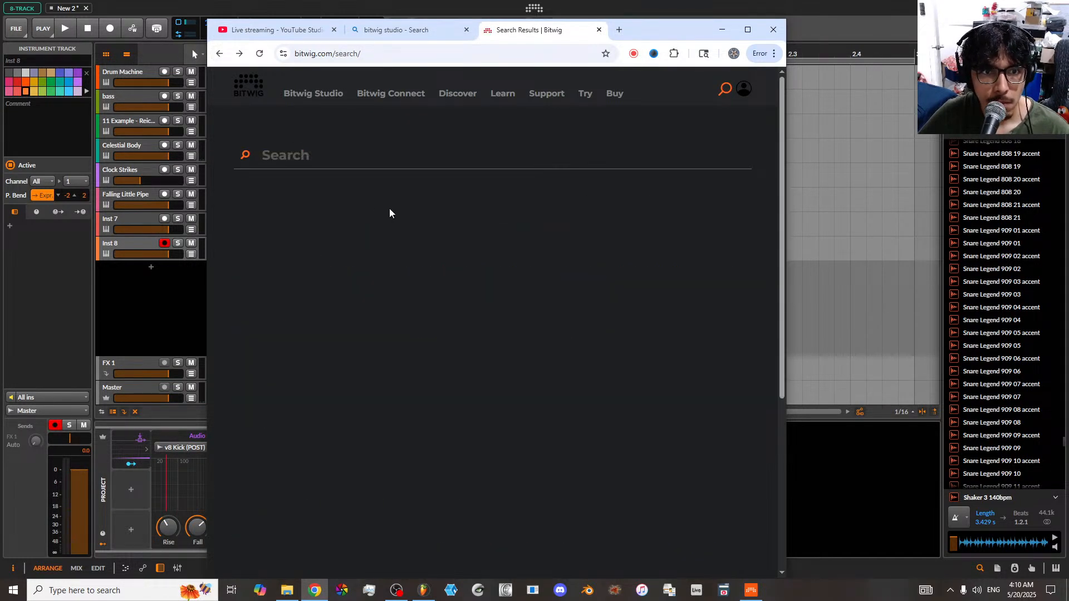
left_click(219, 53)
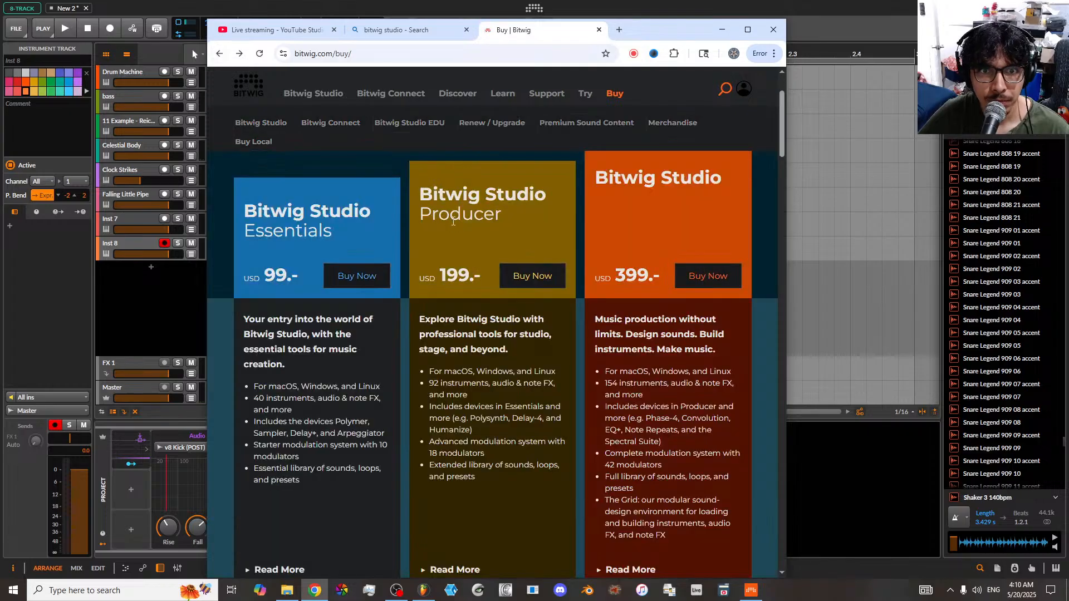
scroll(398, 256, "down", 1)
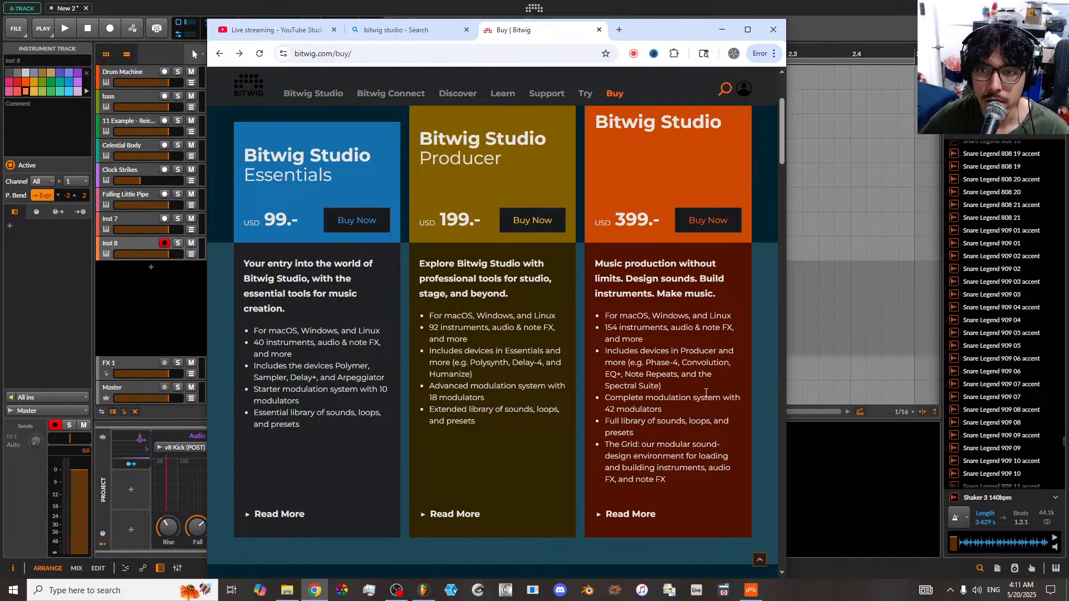
left_click_drag(664, 32, 1068, 201)
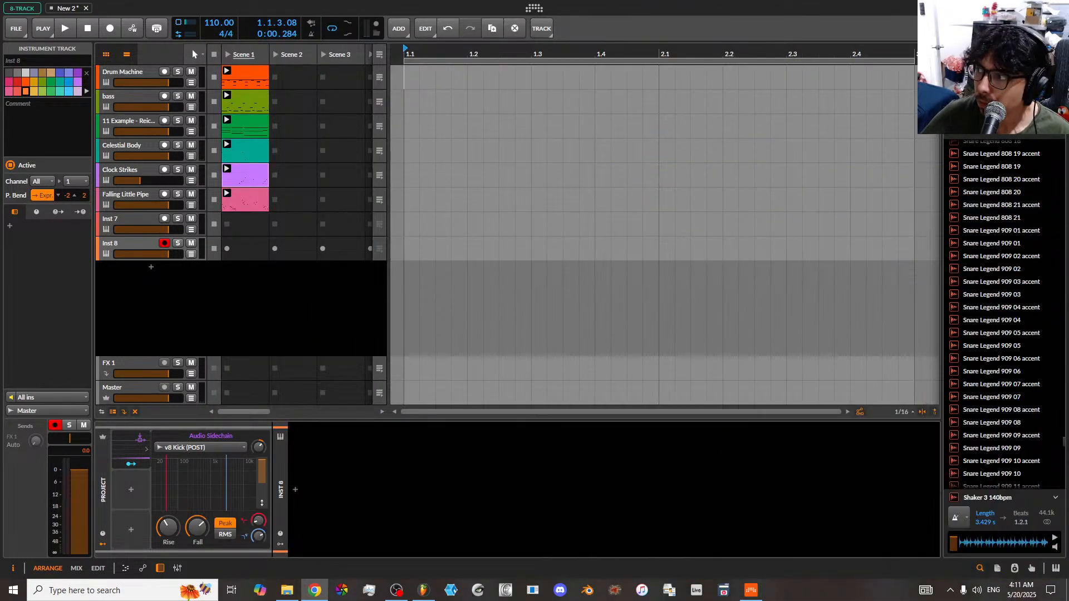
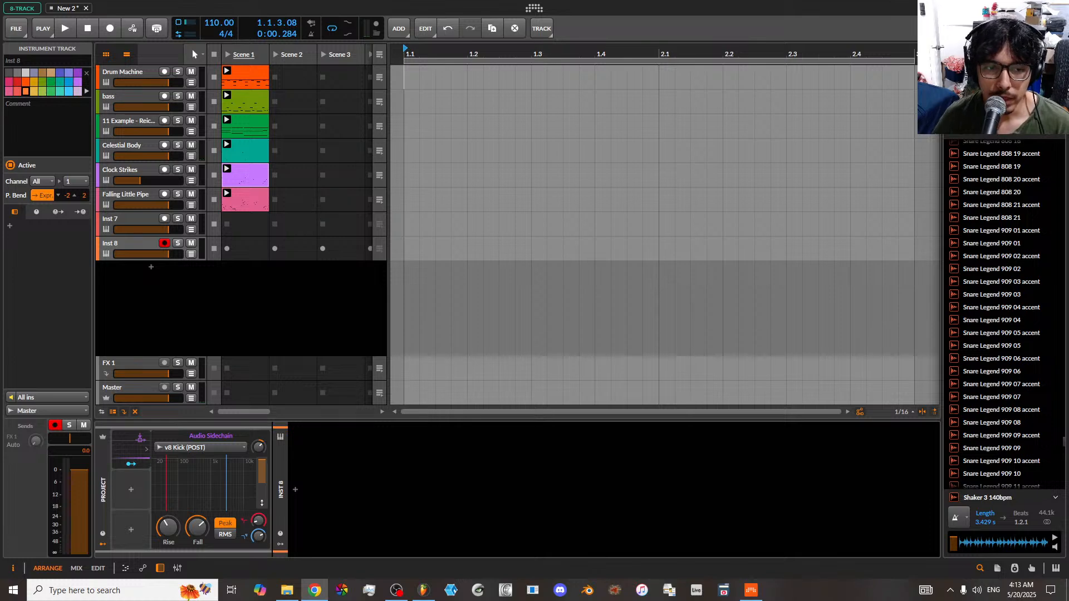
- Inspect the devices on the Drum Machine track's Shaker303, v8 Clap, v8 Hat and Shaker301 pads
left_click(145, 74)
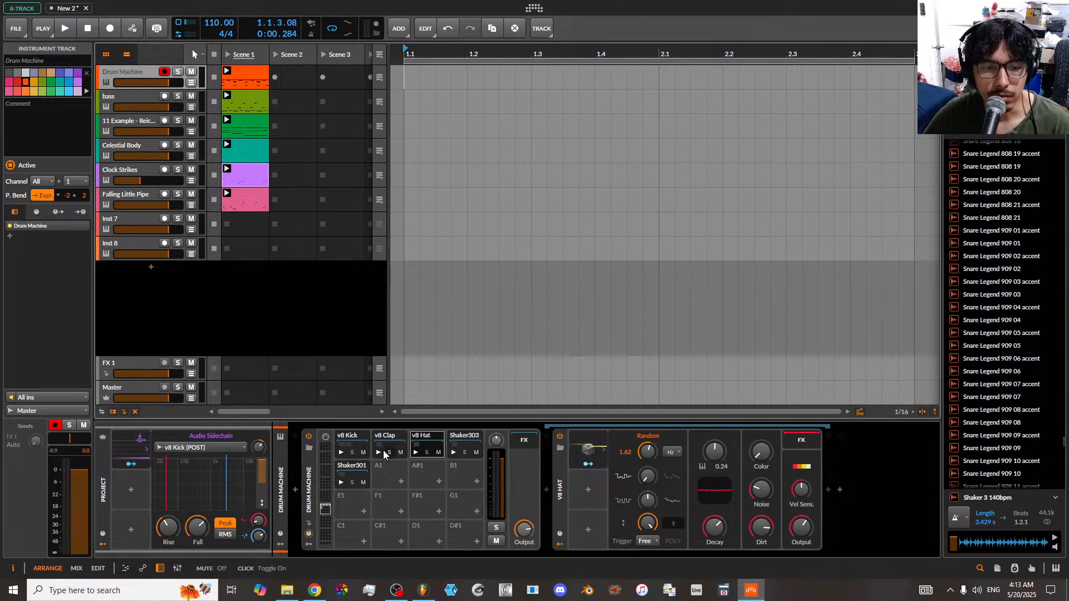
left_click(468, 440)
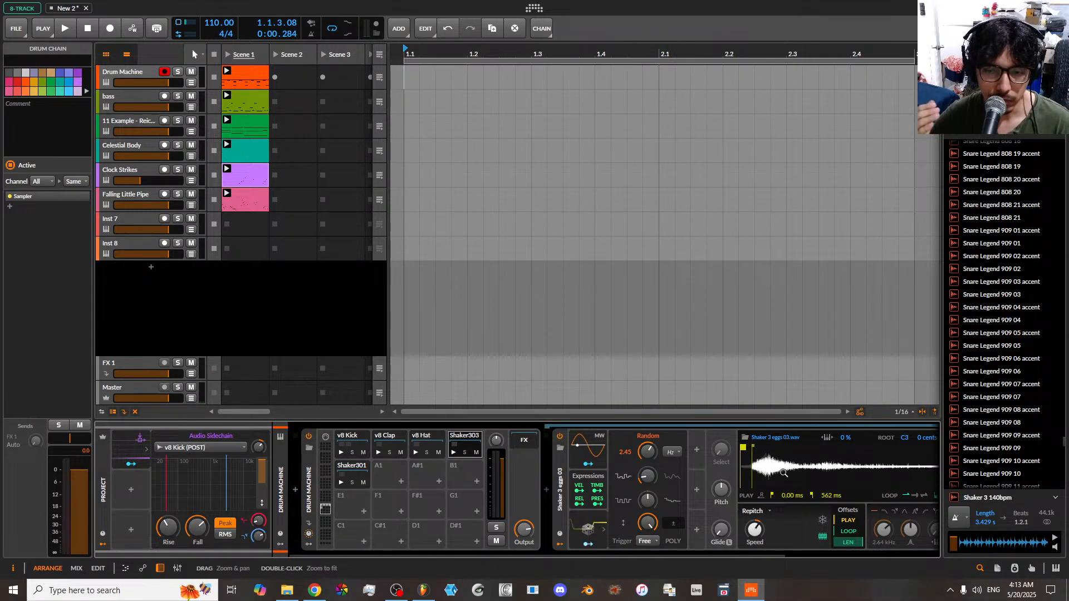
left_click(399, 437)
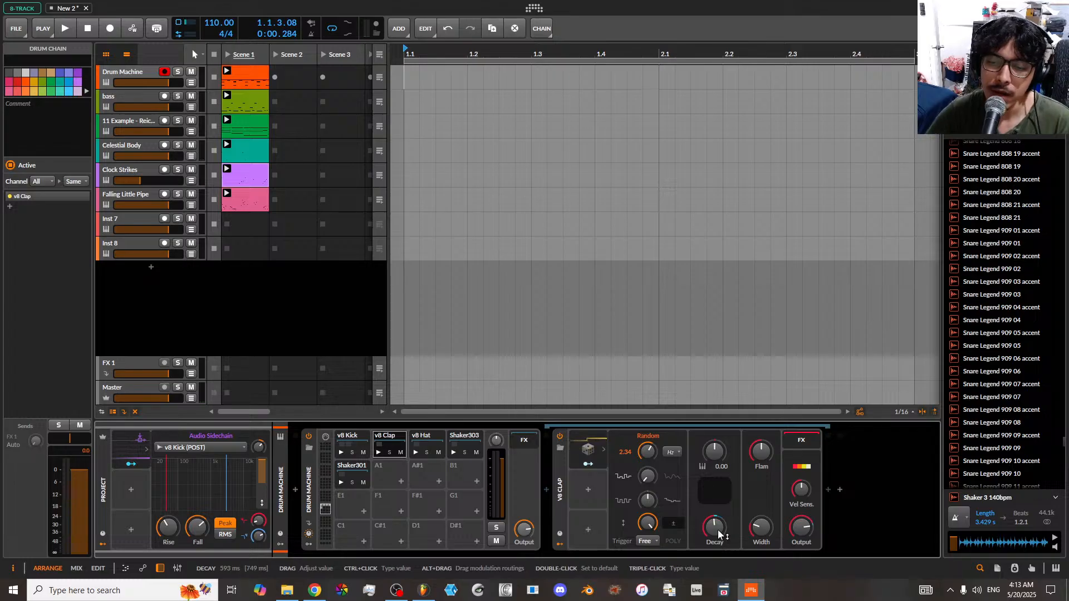
left_click(425, 442)
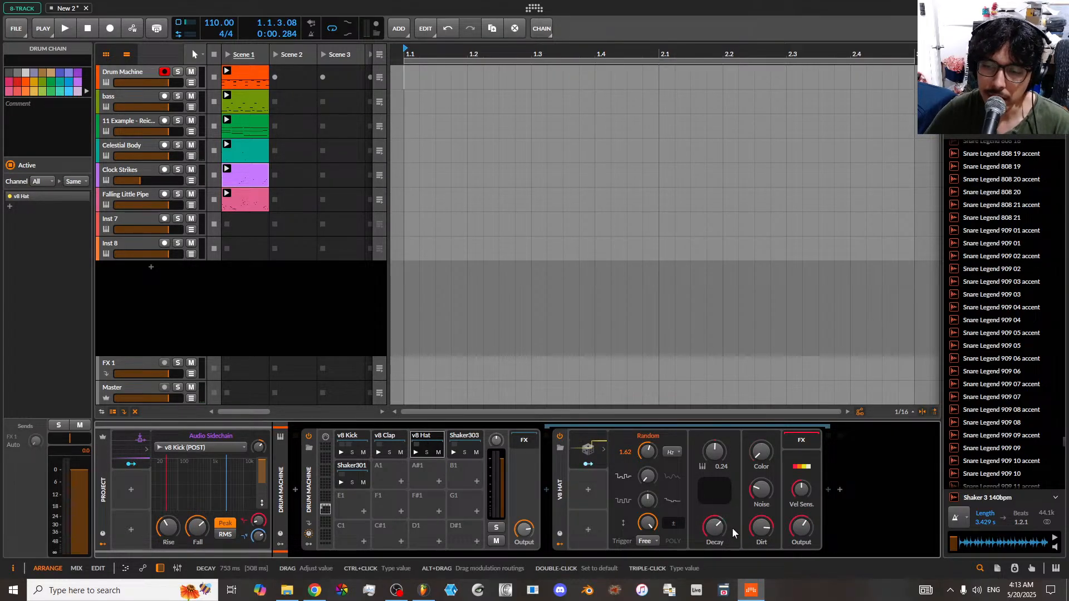
left_click(352, 469)
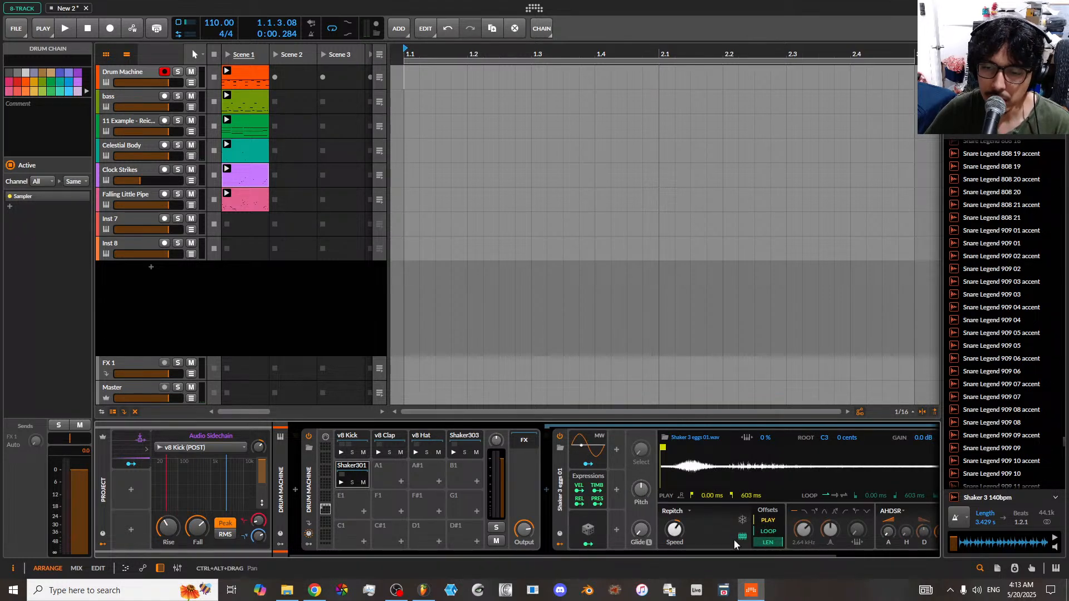
mouse_move(746, 557)
left_mouse_down()
mouse_move(840, 553)
mouse_move(726, 554)
left_mouse_up()
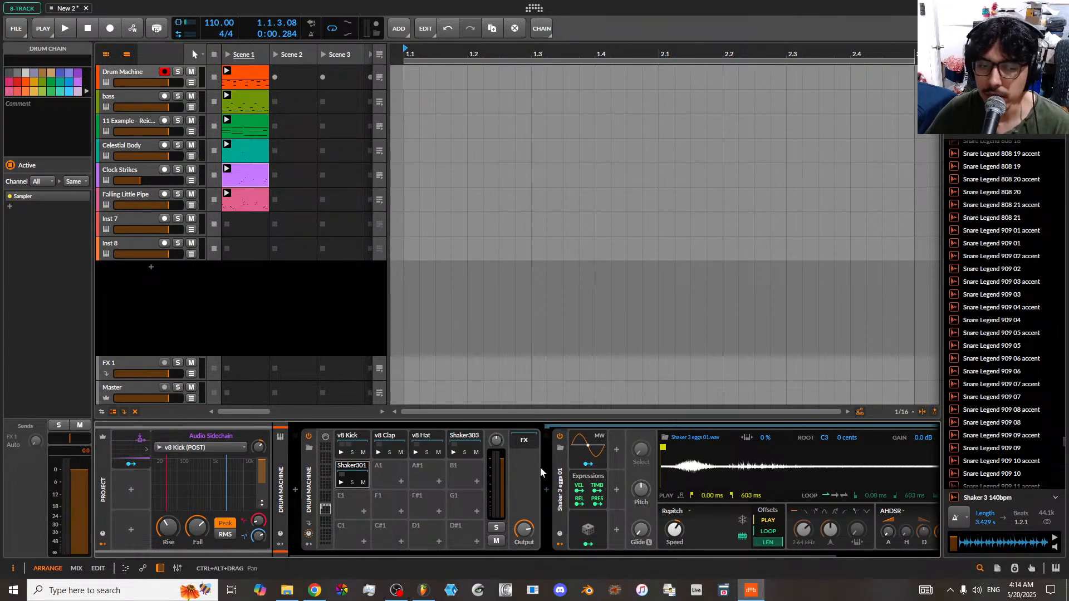
- Inspect the devices on the Drum Machine, Celestial Body and piano tracks, viewing the Surge XT plug-in window and closing it
left_click(147, 67)
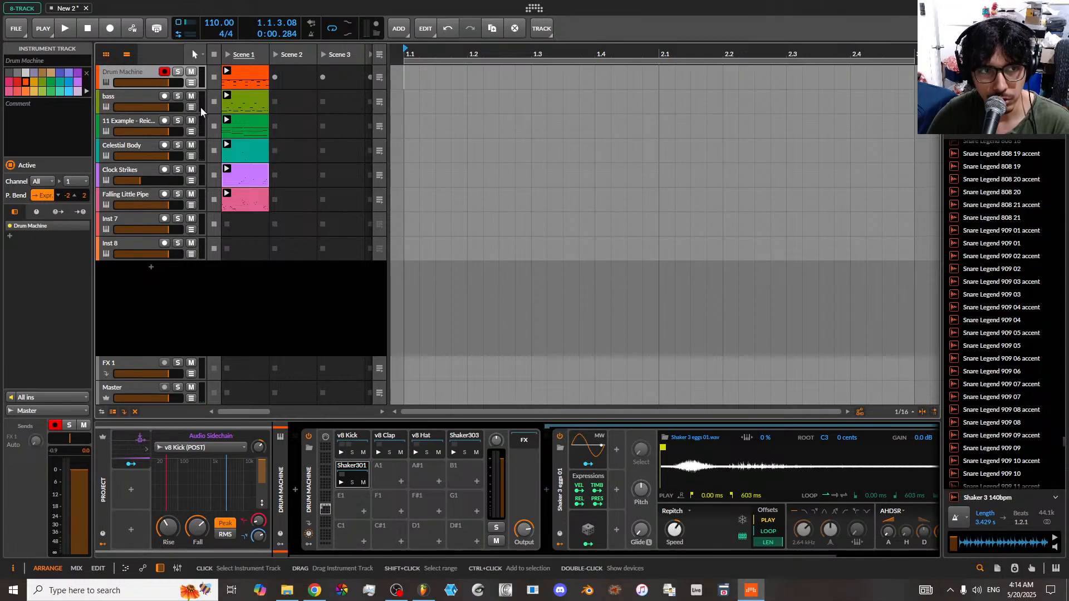
left_click(139, 144)
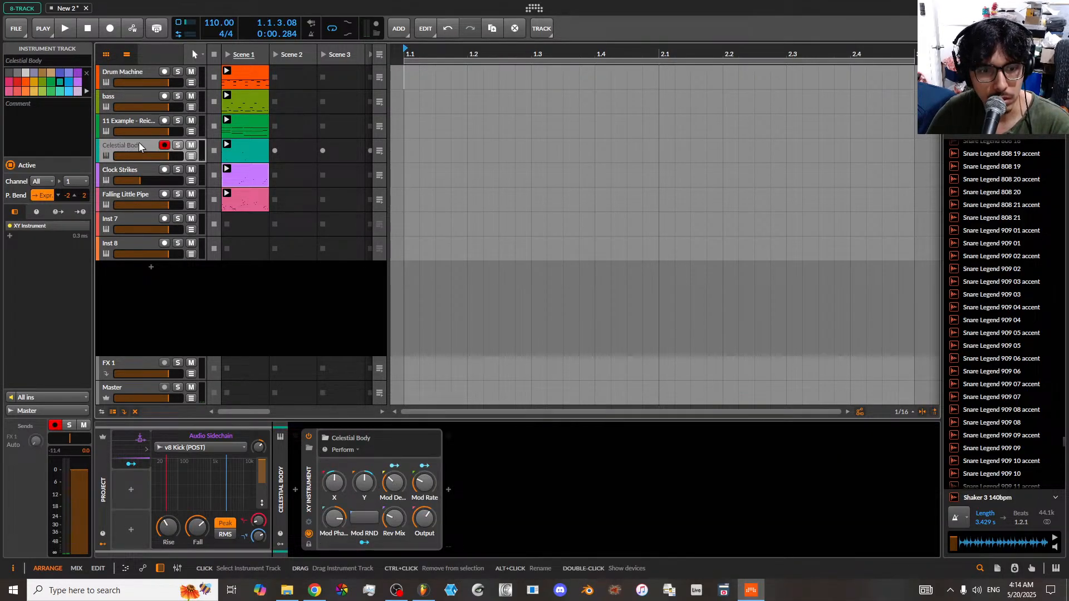
left_click(132, 122)
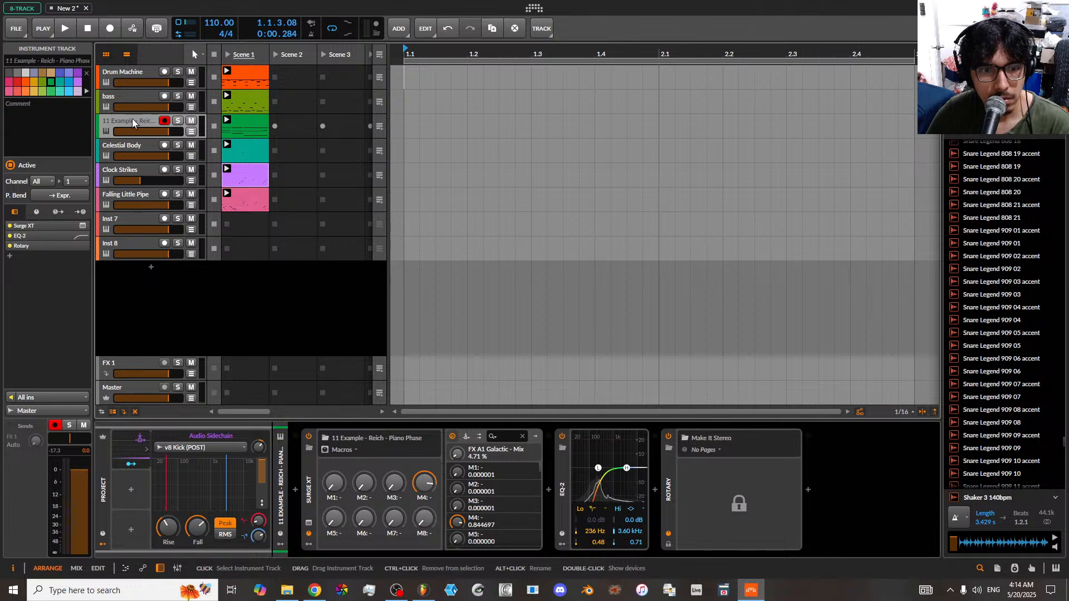
left_click(307, 523)
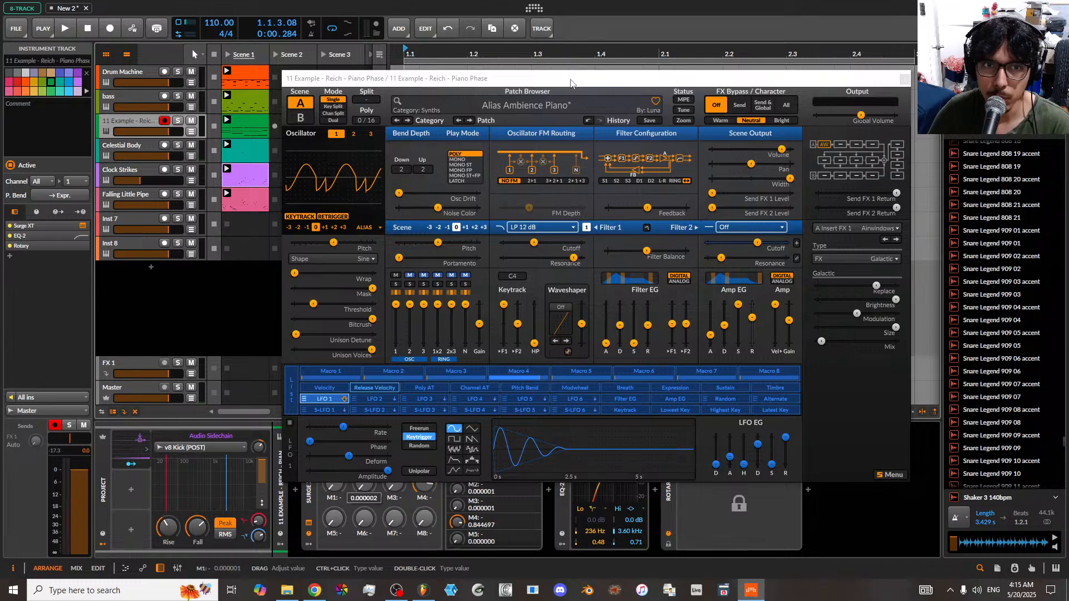
left_click_drag(570, 80, 572, 77)
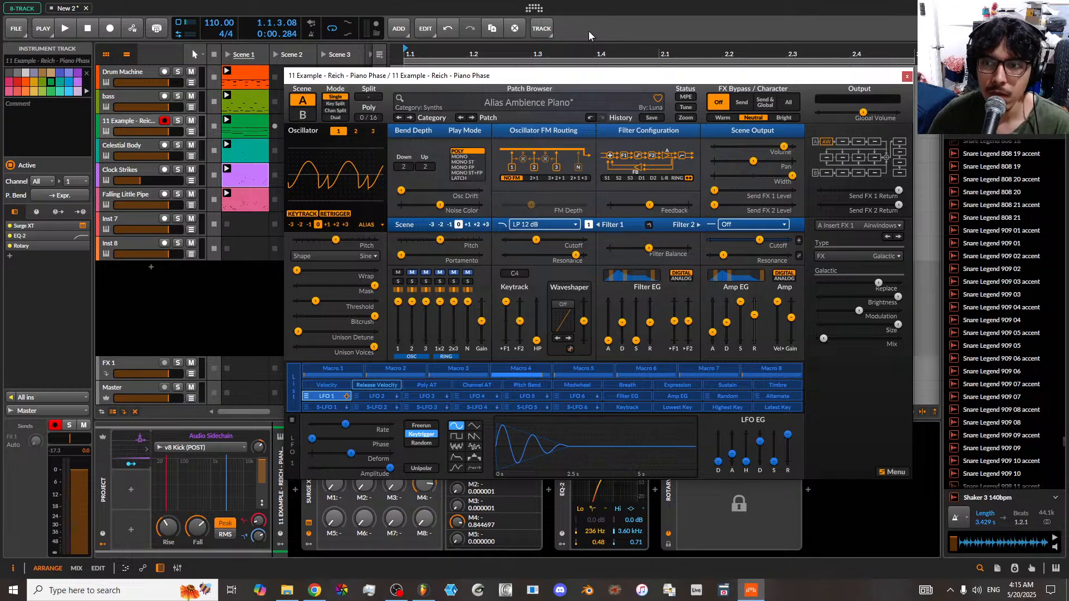
left_click(907, 76)
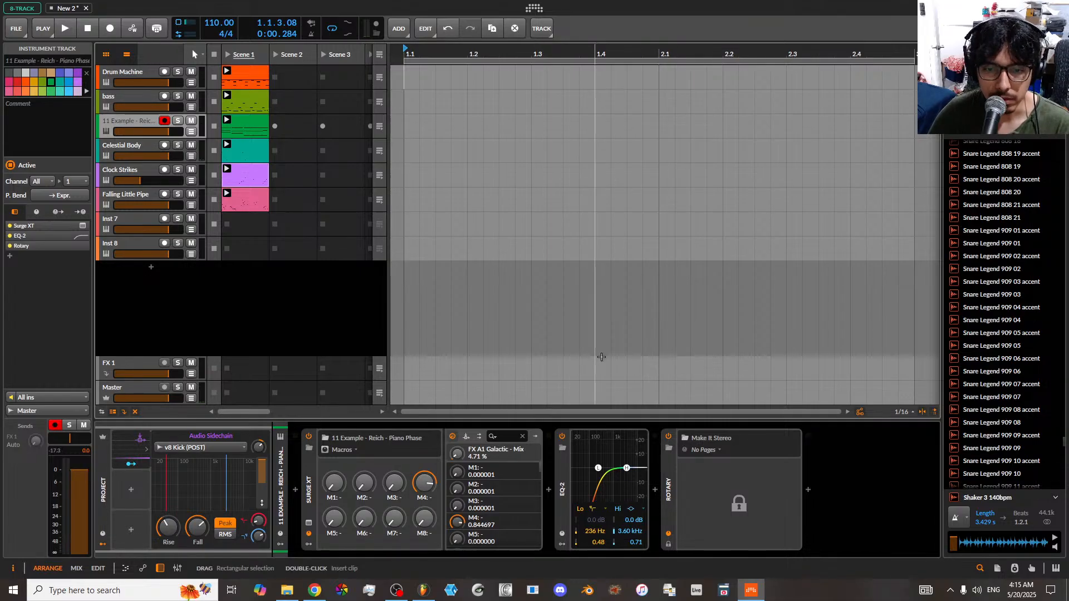
- Check the automation and controller mapping options for Surge XT's M4 macro on the piano track
right_click(426, 485)
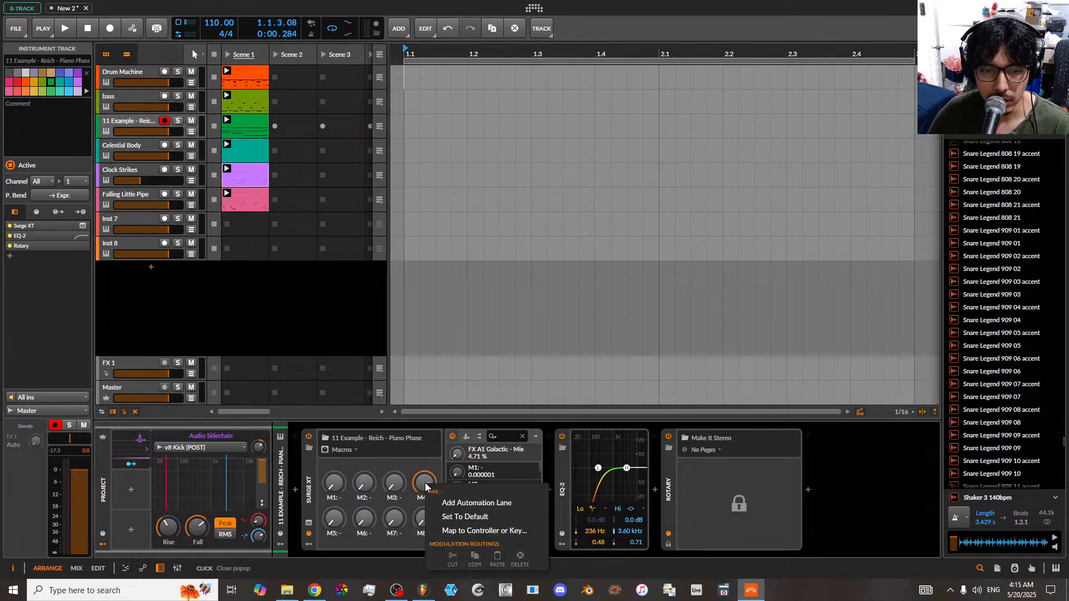
left_click(471, 503)
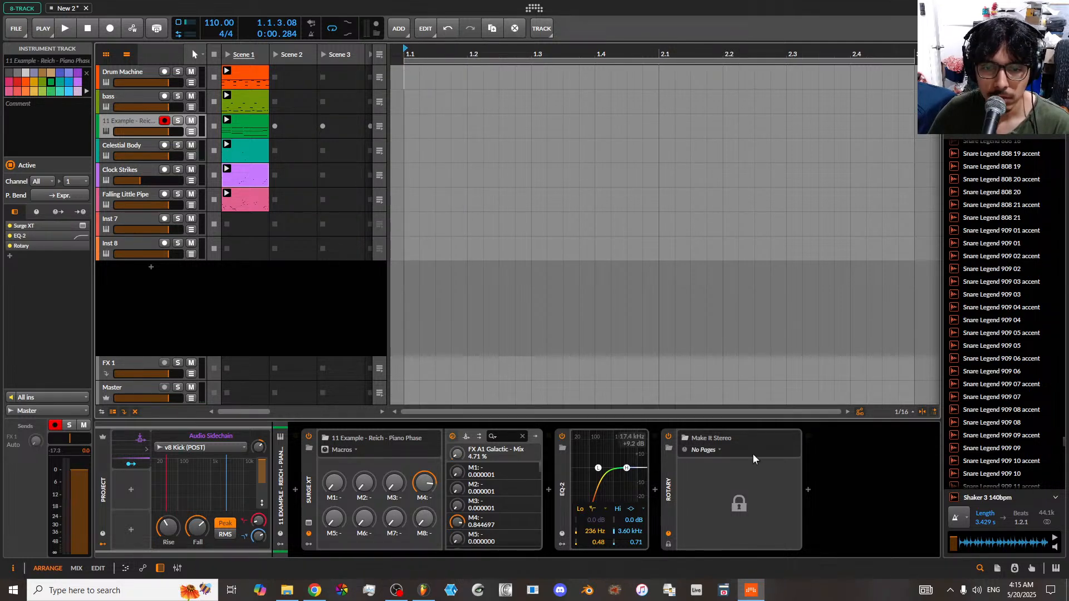
left_click(864, 455)
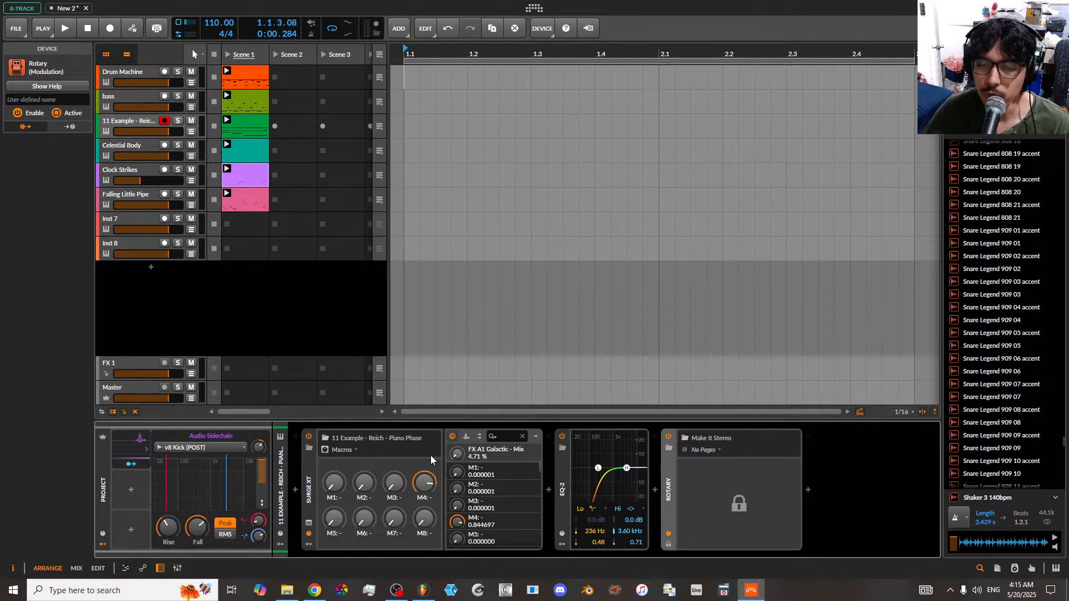
right_click(427, 482)
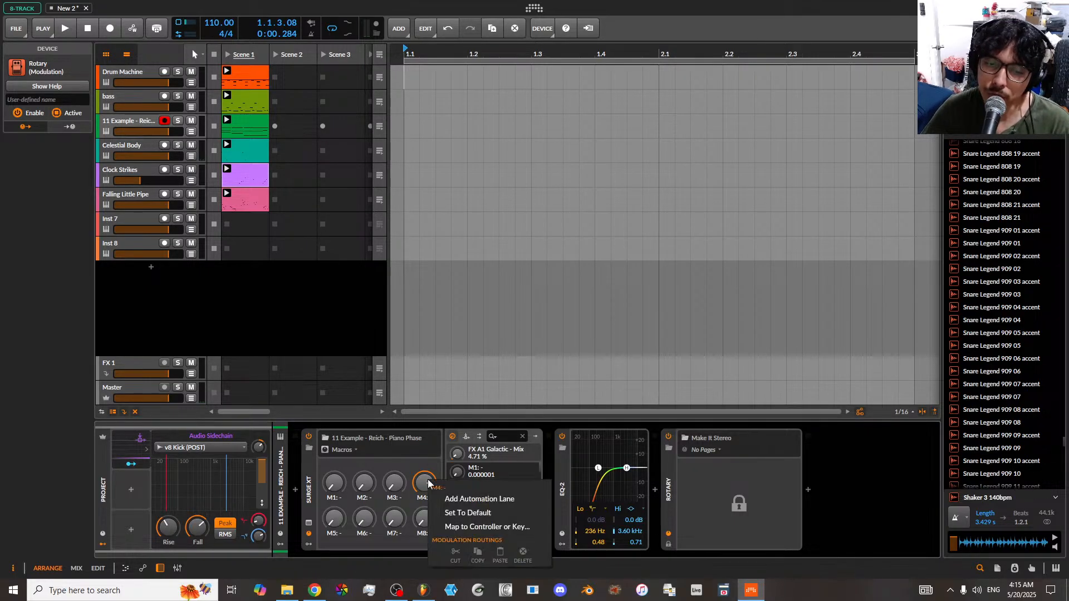
left_click(434, 471)
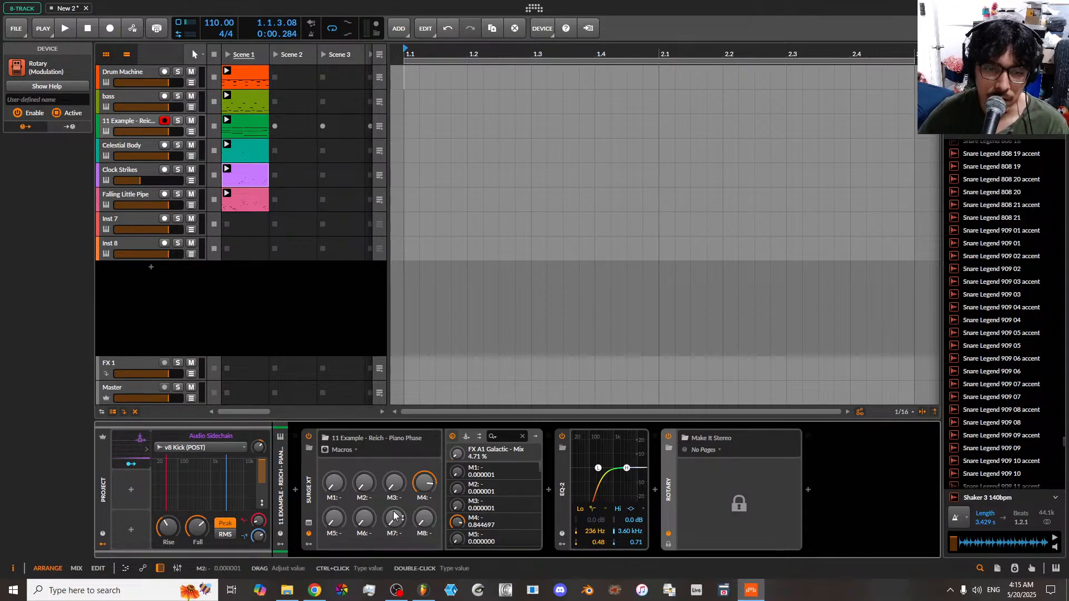
right_click(426, 483)
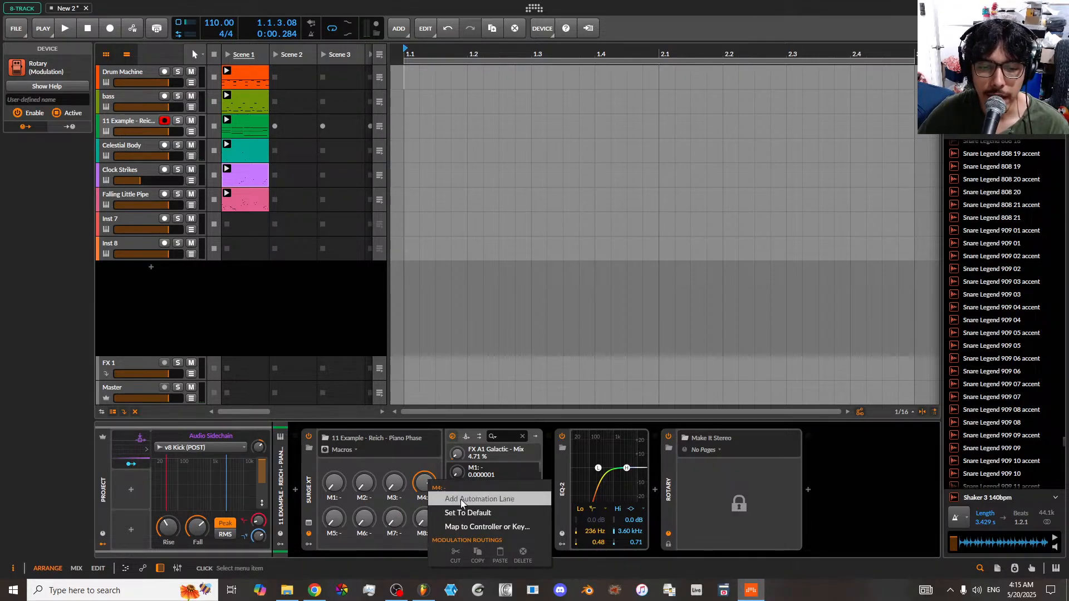
left_click(426, 468)
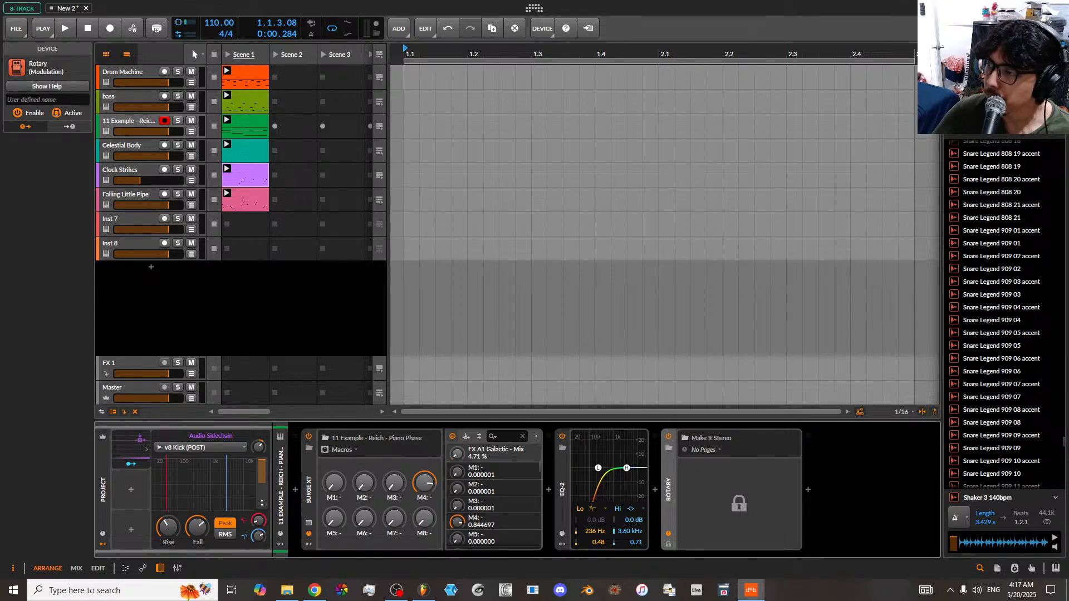
- Play the Scene 1 loop, mute the Drum Machine track during playback, and stop the transport
key("alt+Tab")
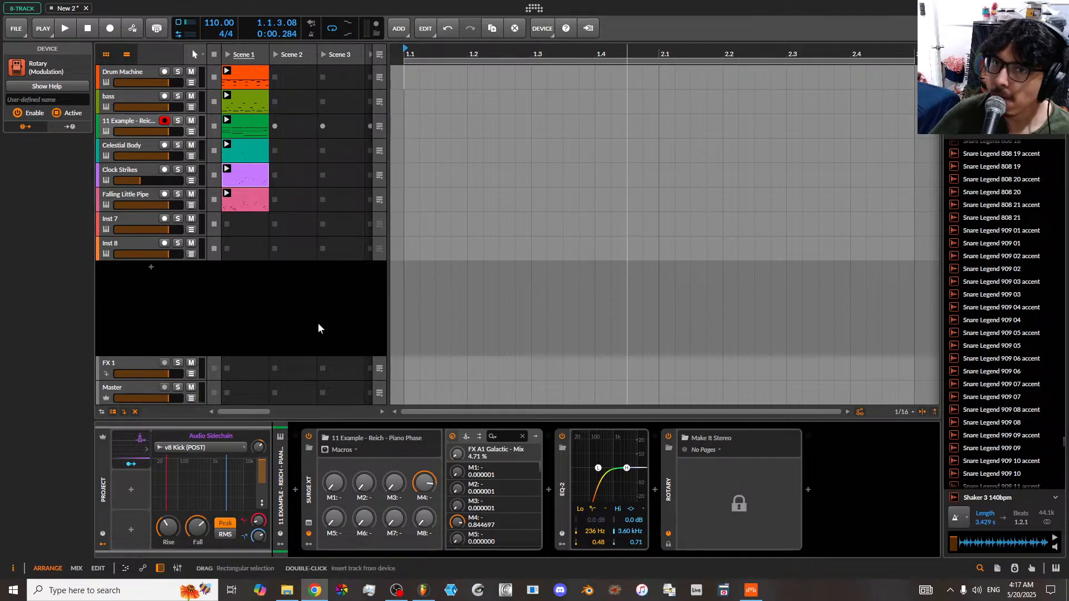
left_click(65, 28)
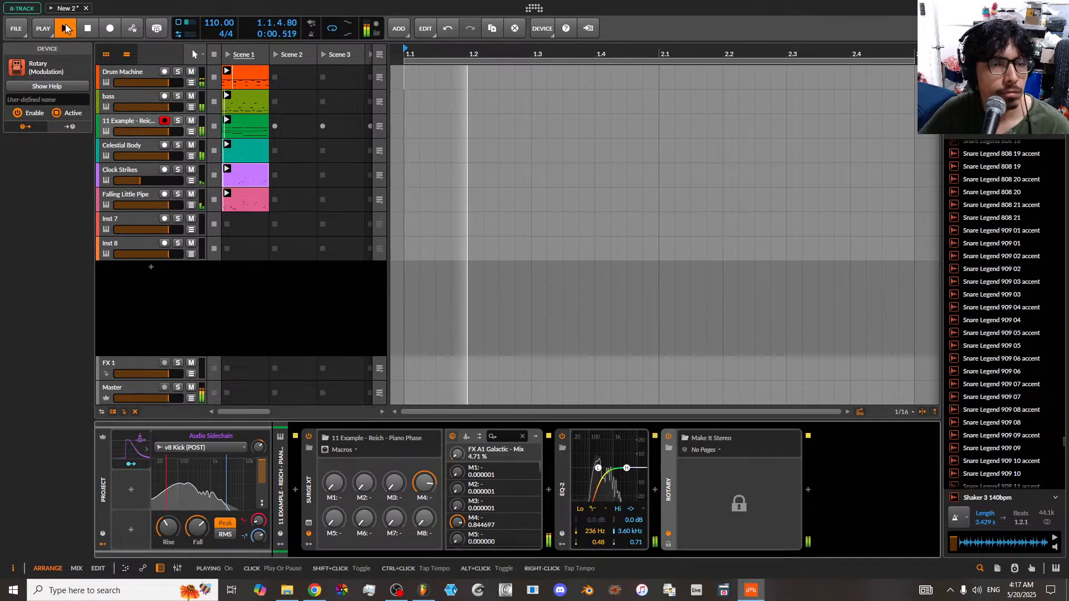
left_click(191, 72)
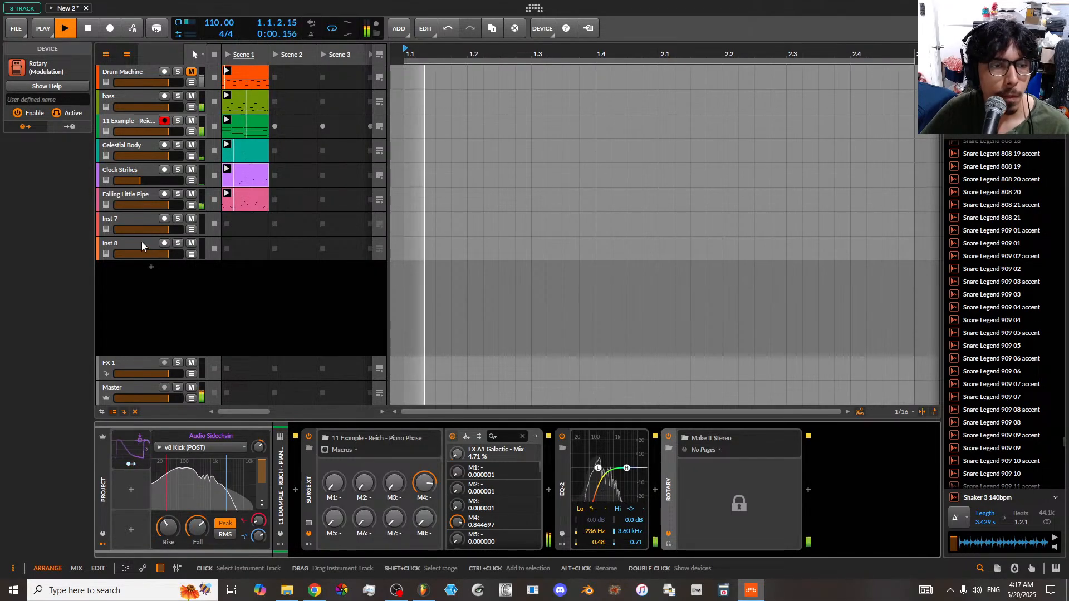
left_click(88, 29)
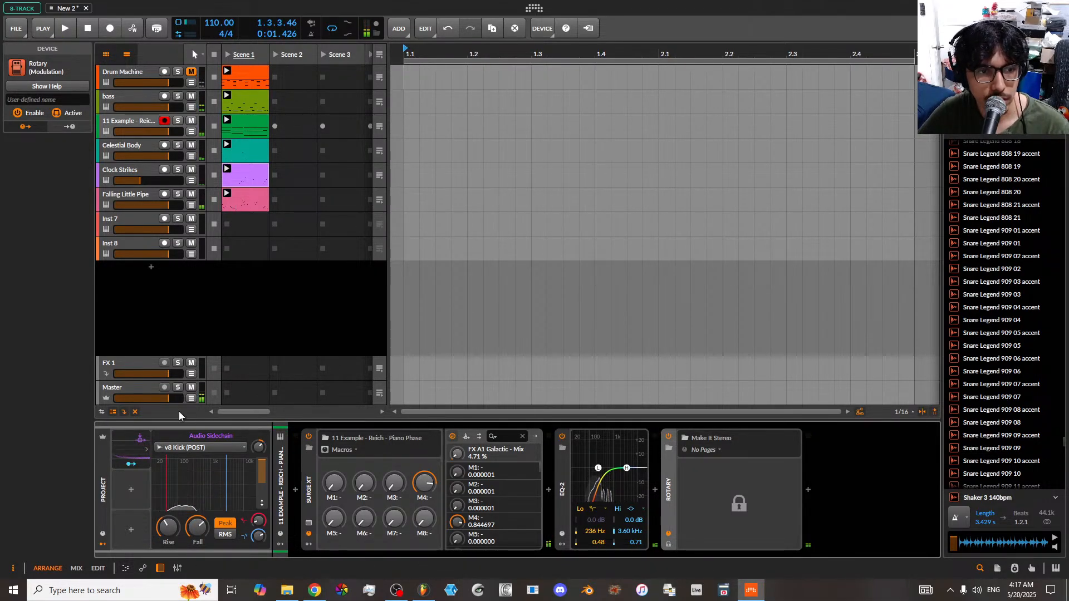
- Add a second FX track to the project alongside FX 1
left_click(149, 269)
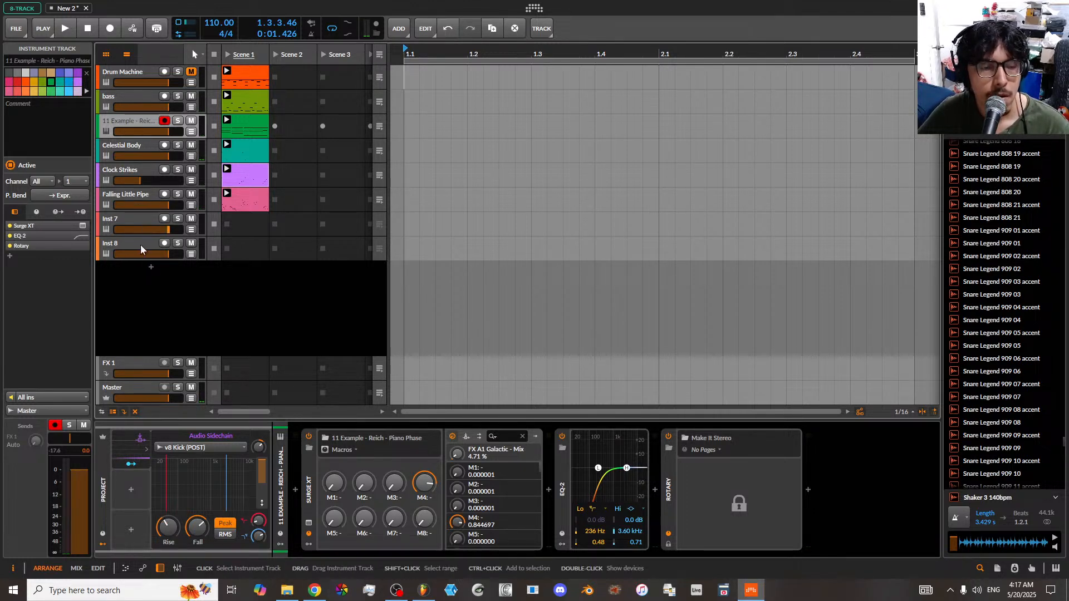
left_click(142, 366)
right_click(142, 366)
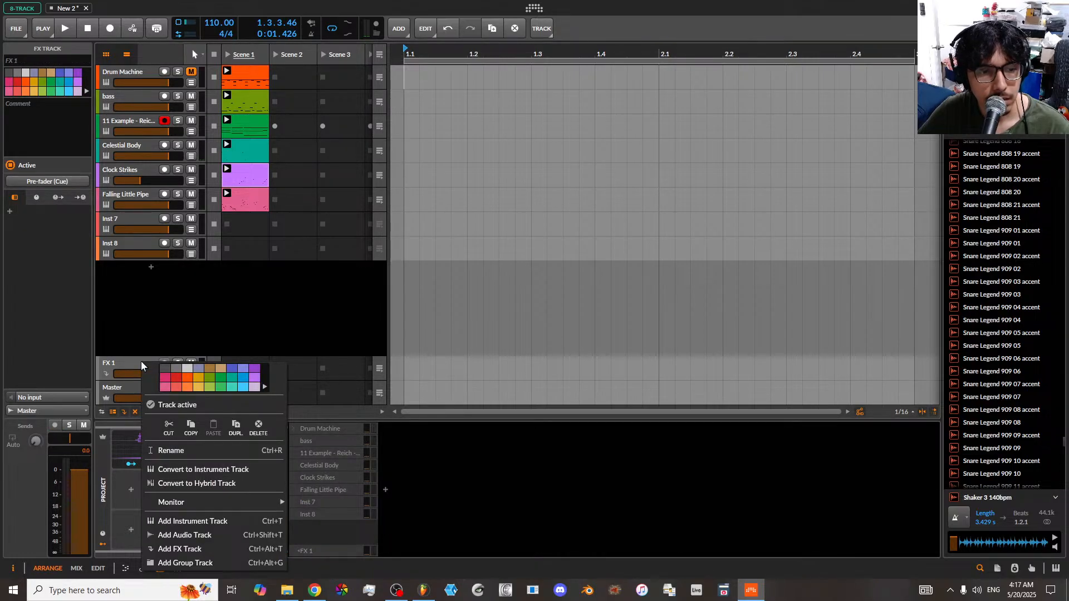
left_click(136, 309)
right_click(136, 309)
left_click(177, 345)
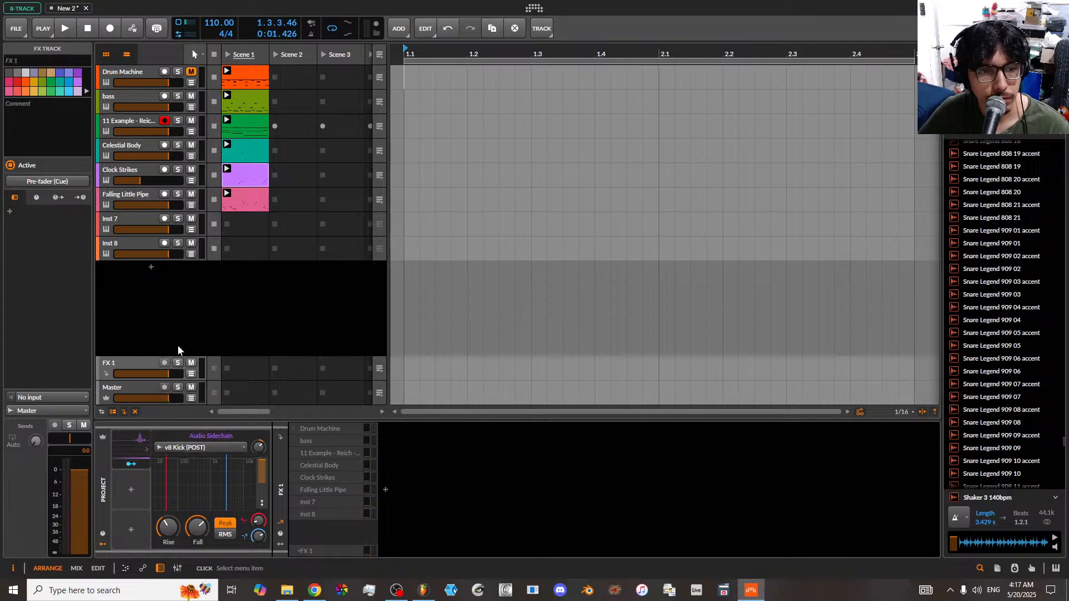
- Try to add a third FX track and an extra audio track to the project
right_click(166, 317)
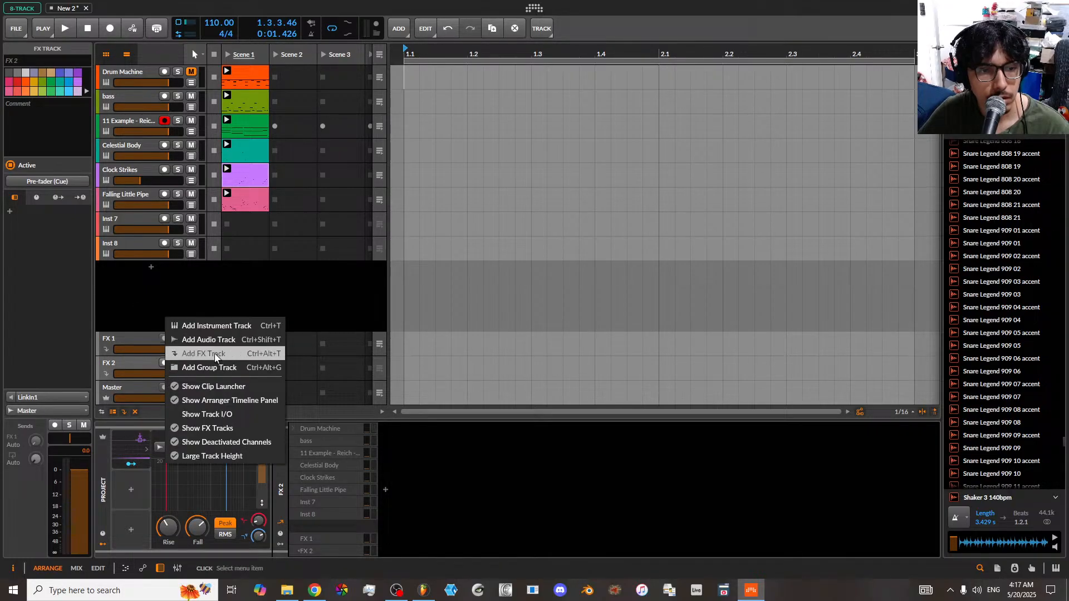
left_click(215, 352)
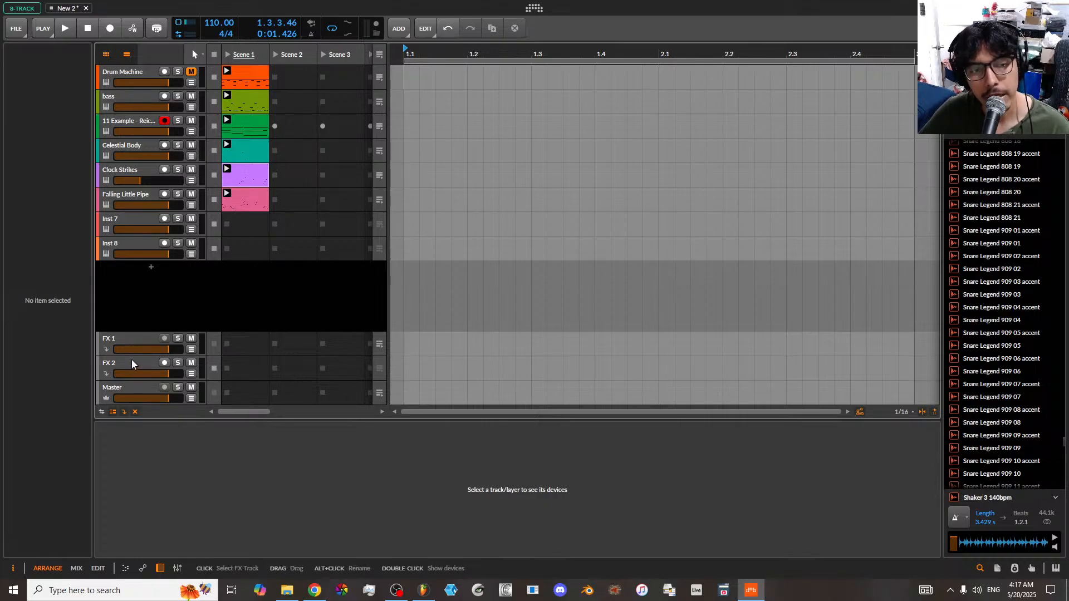
left_click(132, 338)
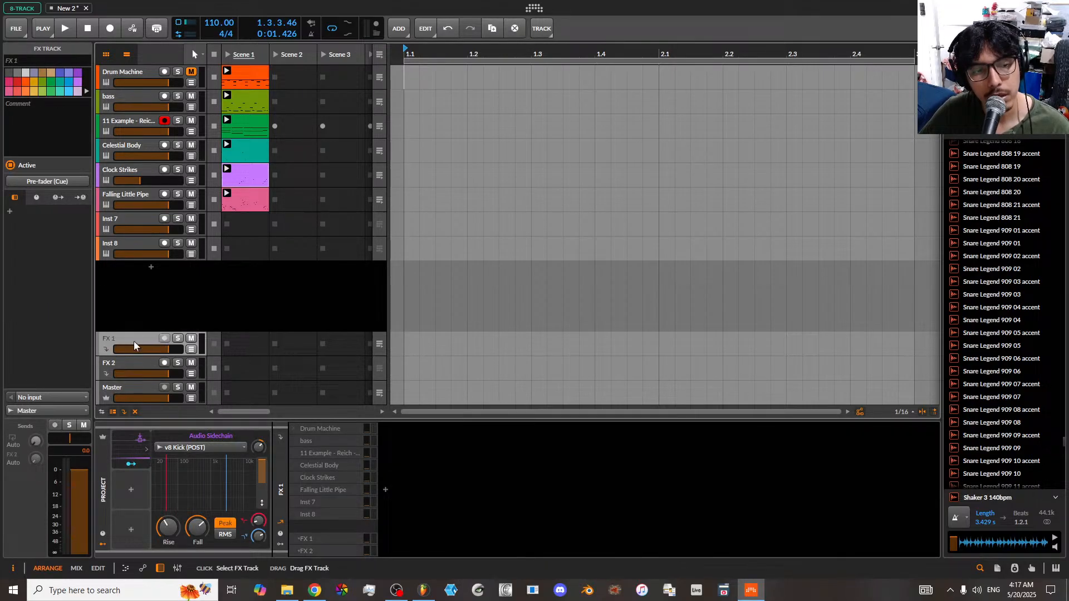
right_click(148, 313)
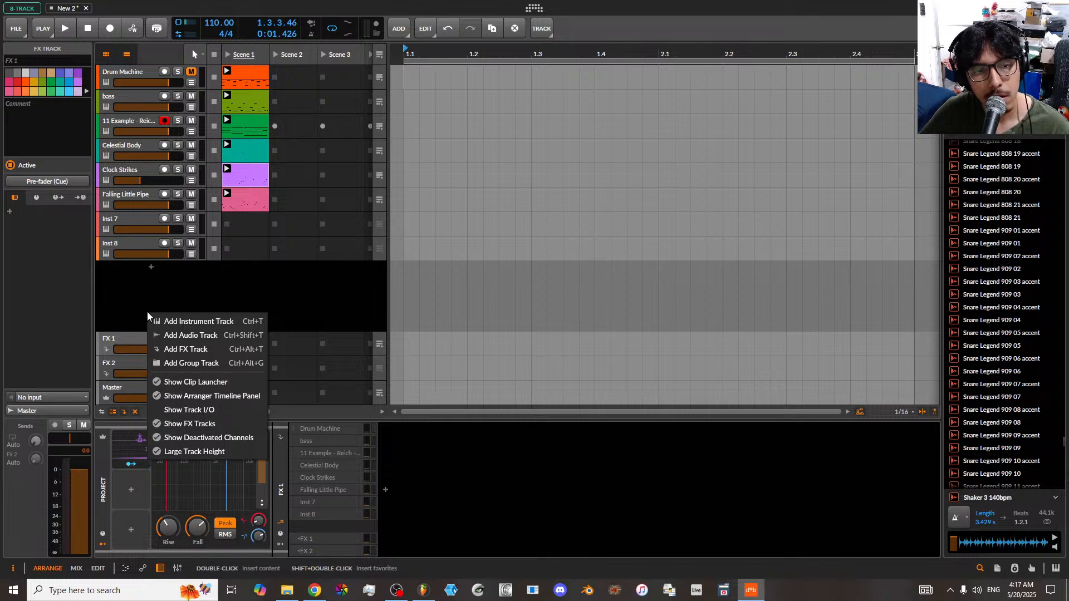
left_click(197, 335)
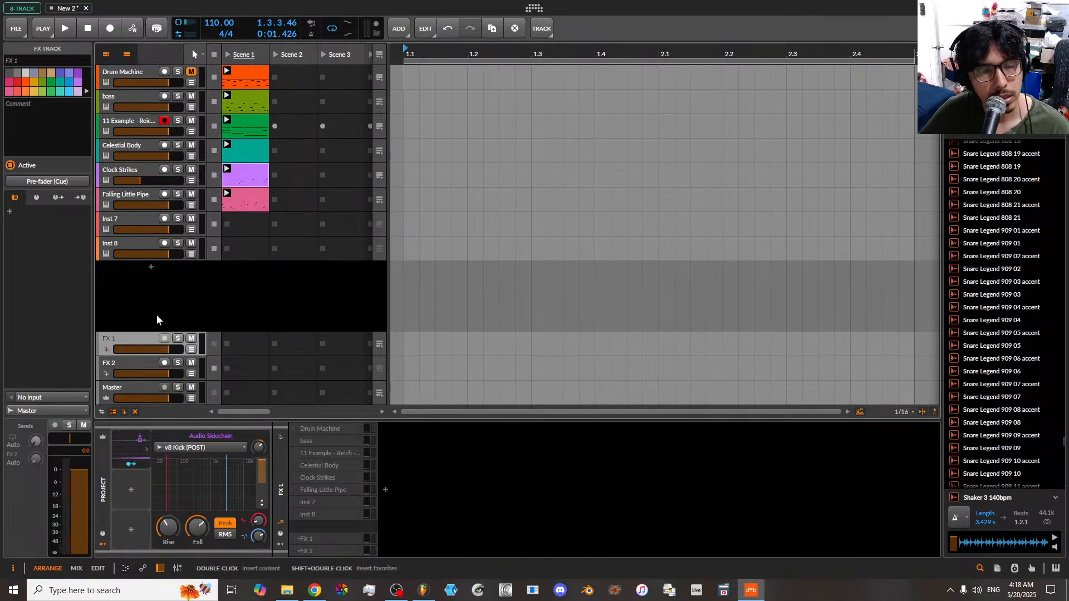
- Add two empty group tracks below the Inst 8 track
right_click(154, 295)
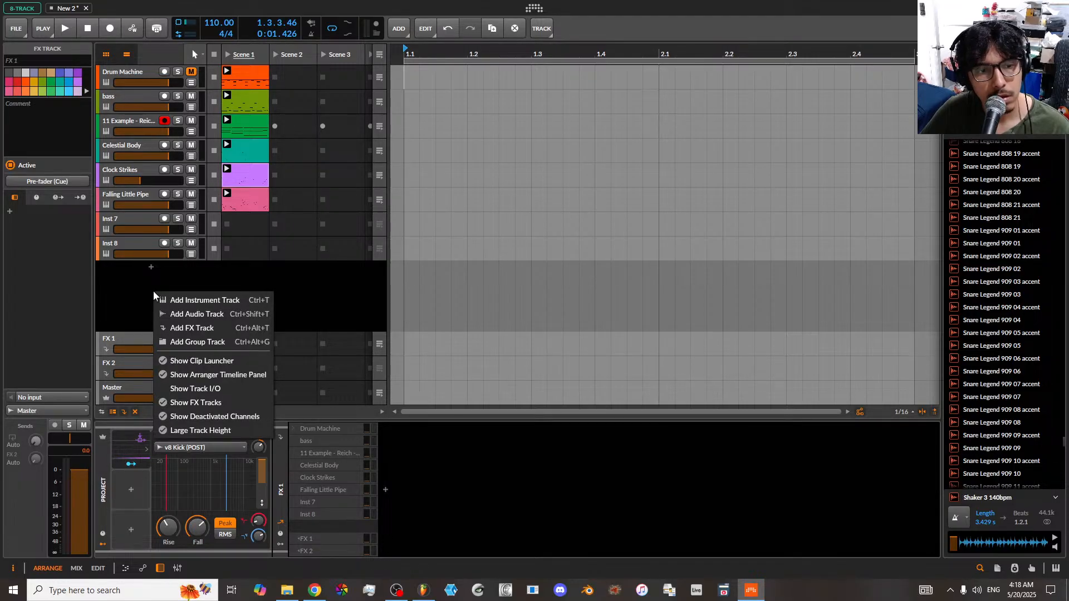
left_click(188, 341)
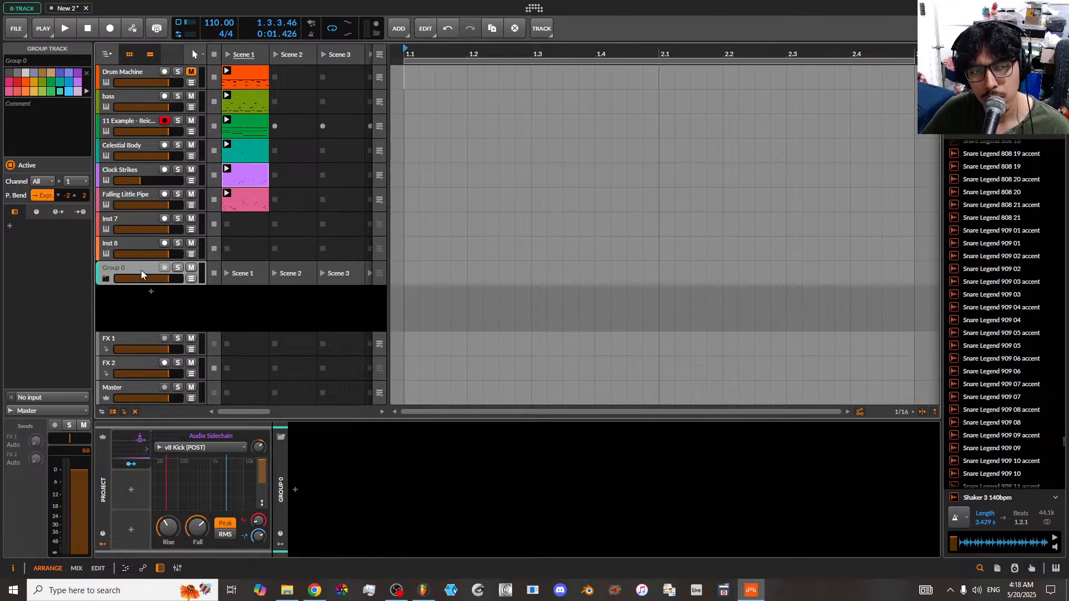
right_click(164, 305)
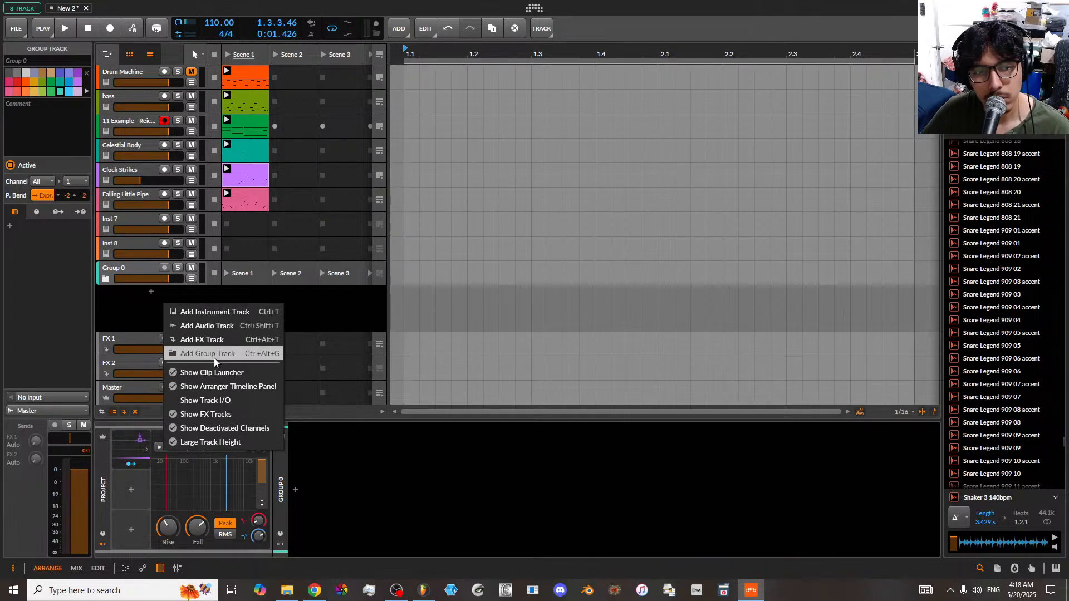
left_click(214, 354)
- View the audio effects that can be inserted on the first group track, and close the device browser without inserting any
left_click(131, 264)
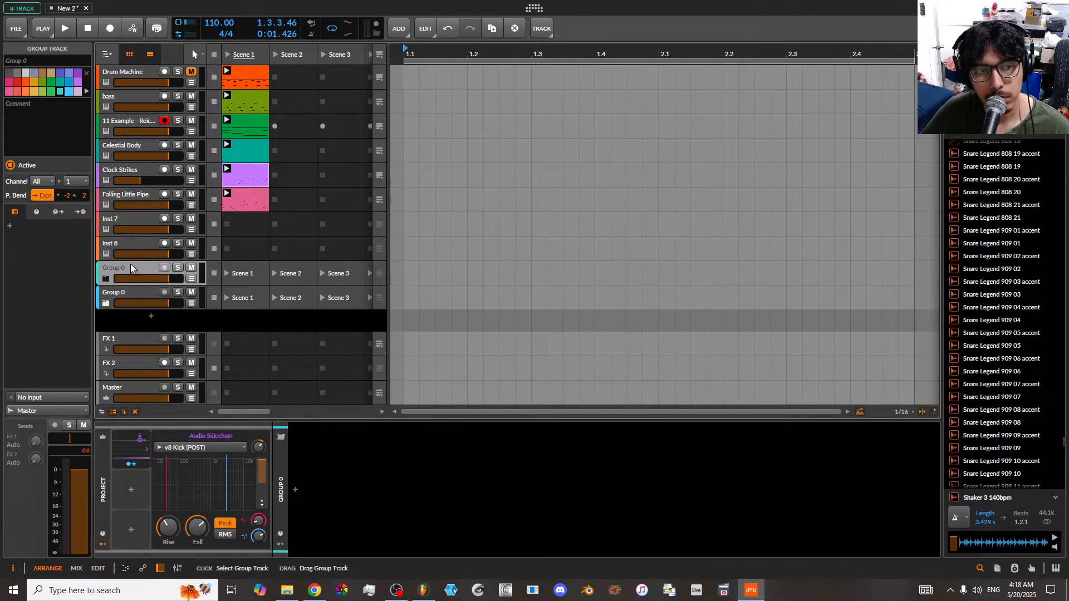
left_click(295, 489)
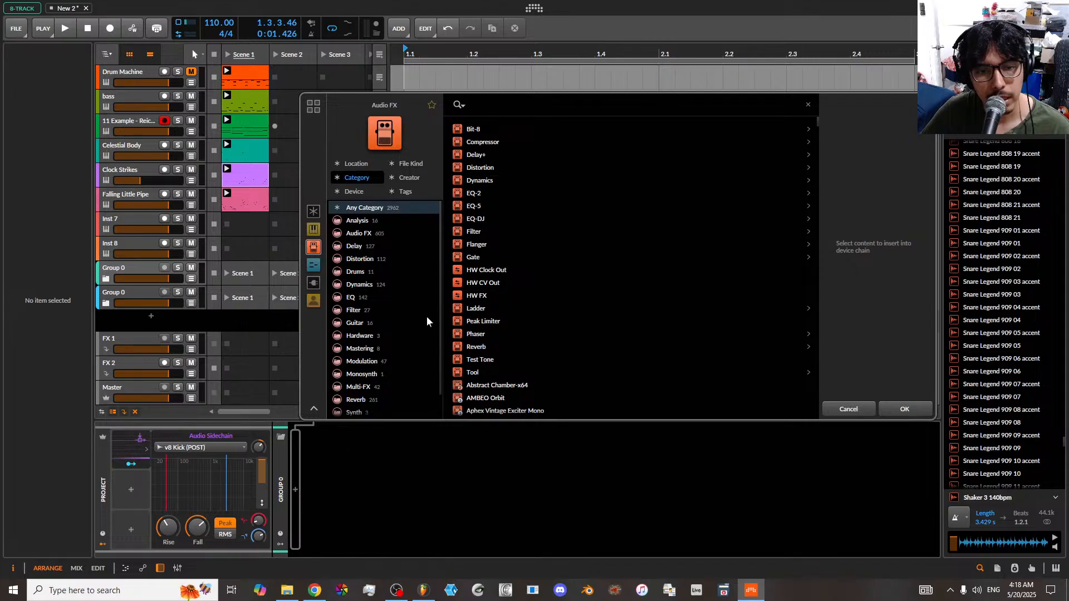
left_click(179, 318)
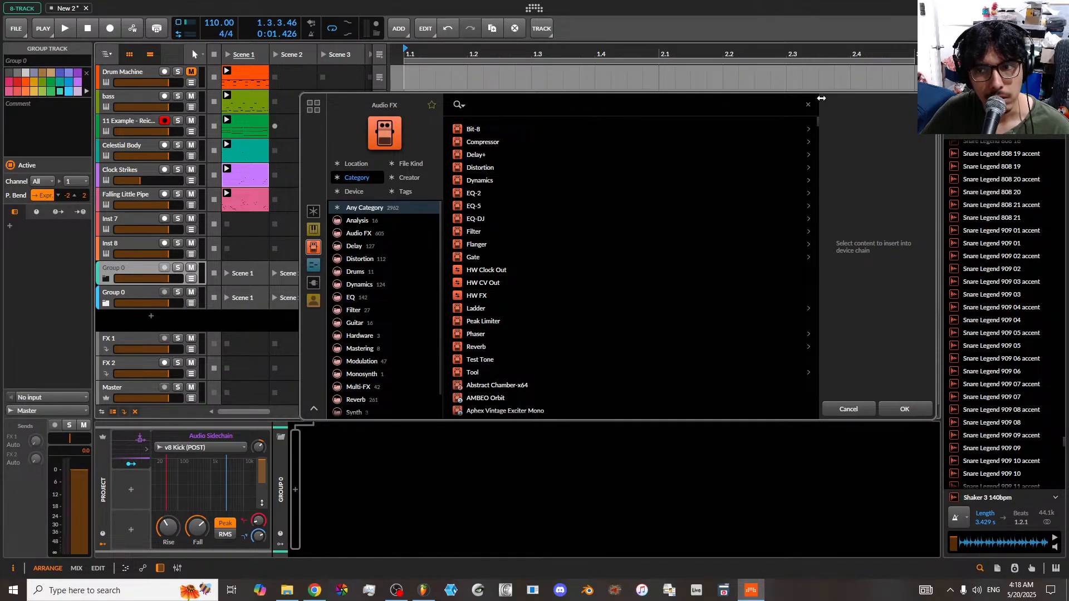
left_click(858, 408)
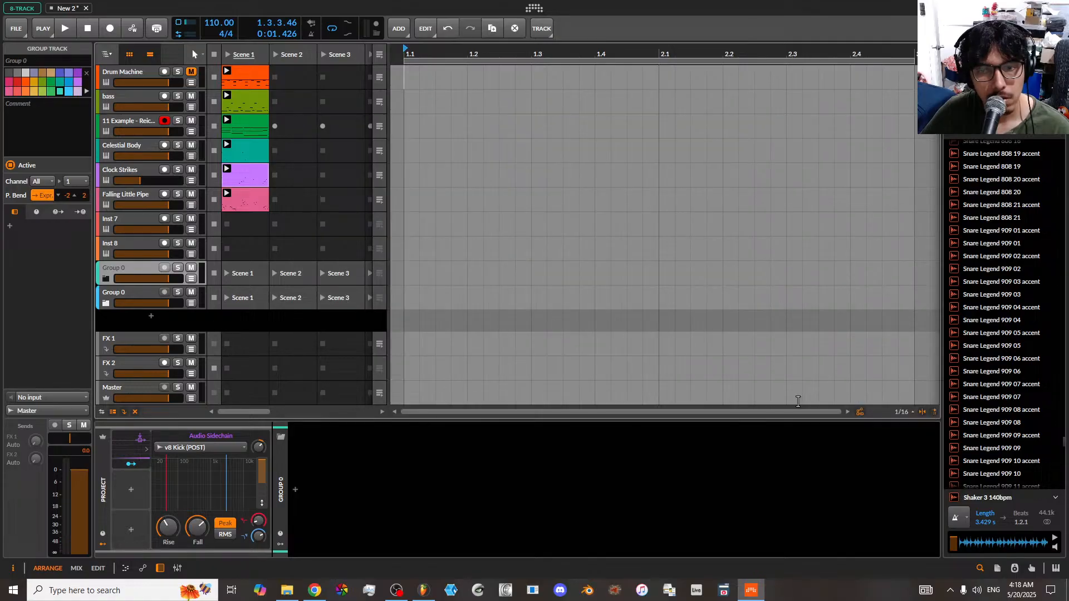
- Delete both empty group tracks below Inst 8
right_click(145, 293)
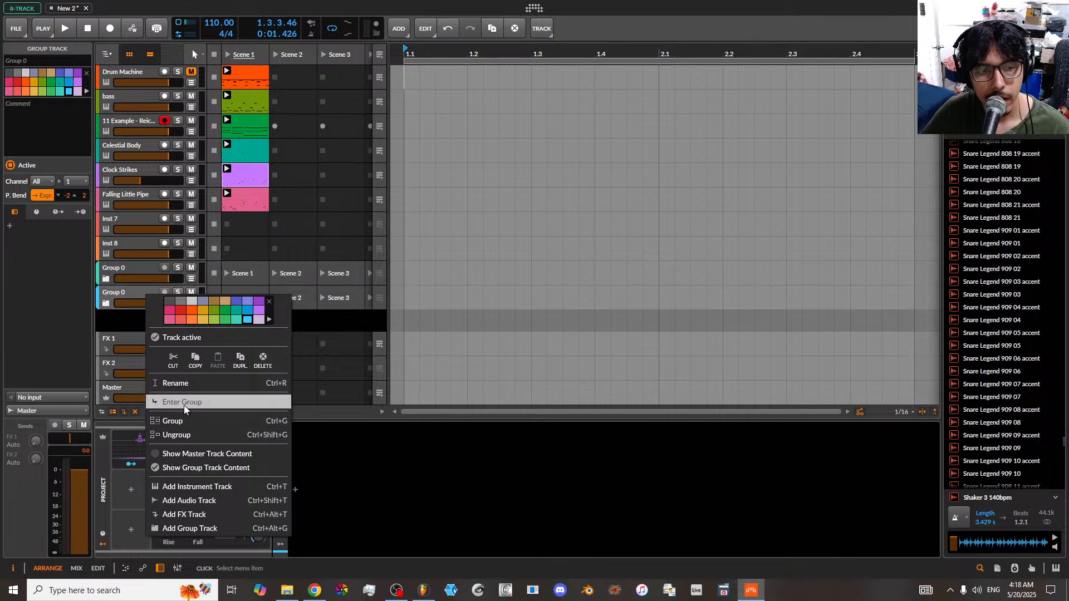
left_click(262, 361)
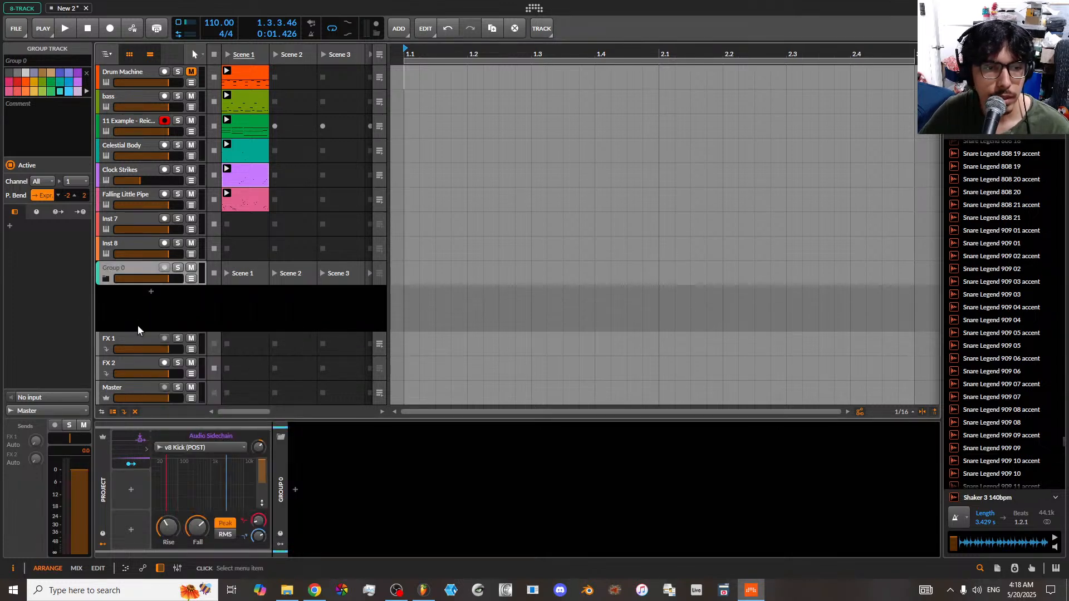
right_click(137, 273)
left_click(258, 336)
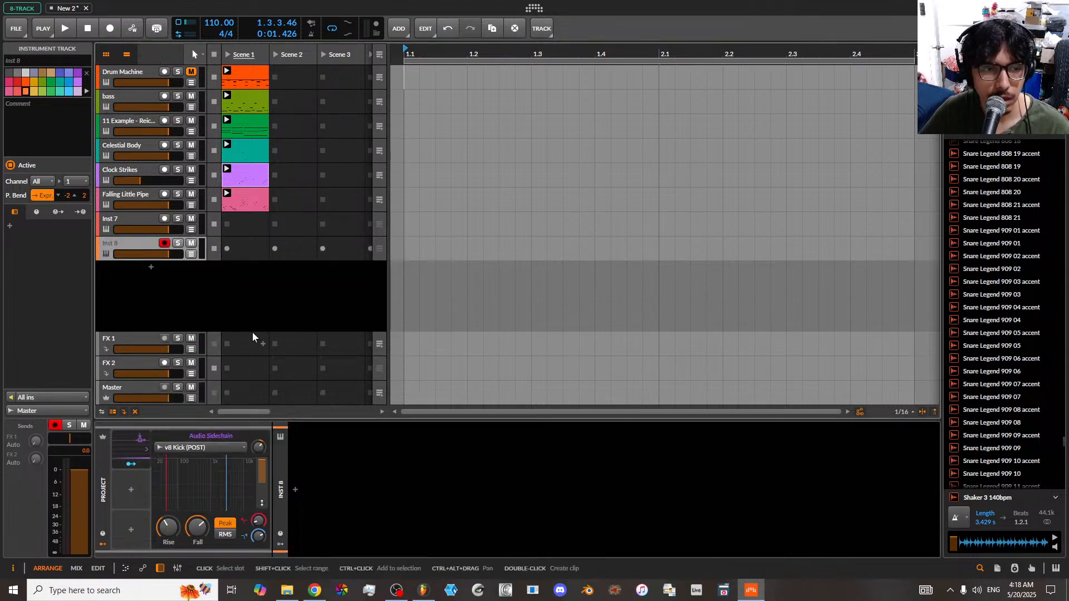
- Delete the empty Inst 8 and Inst 7 instrument tracks and the FX 2 track
right_click(138, 245)
left_click(261, 306)
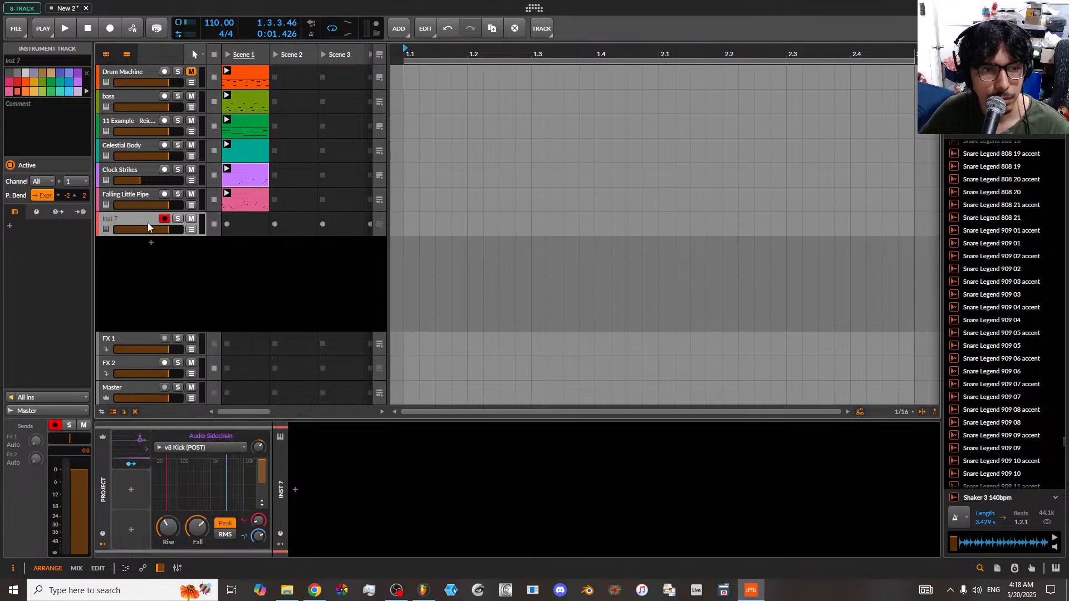
right_click(143, 222)
left_click(260, 283)
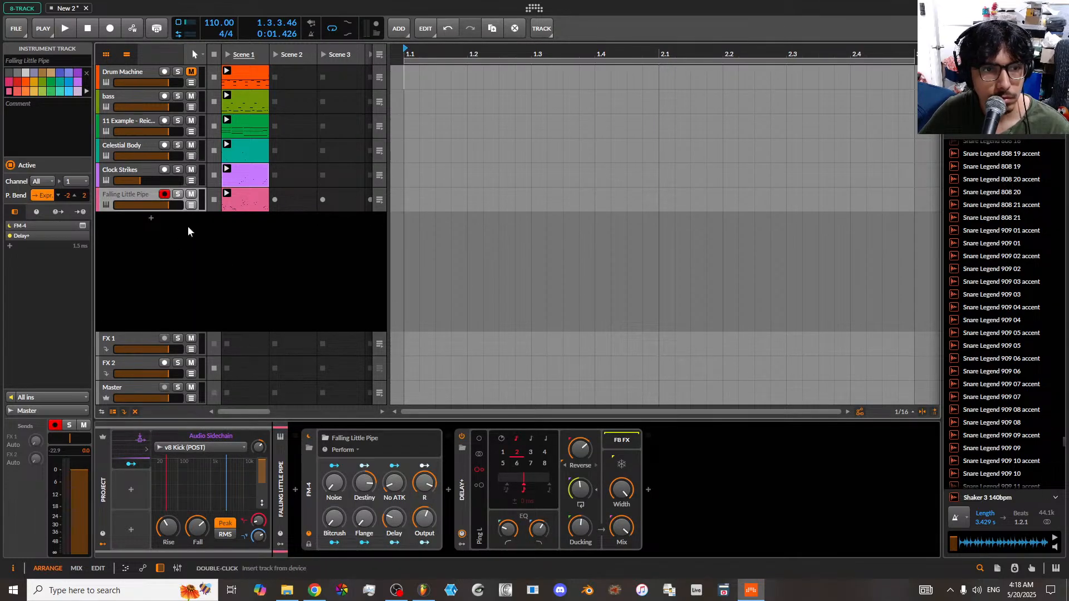
right_click(141, 360)
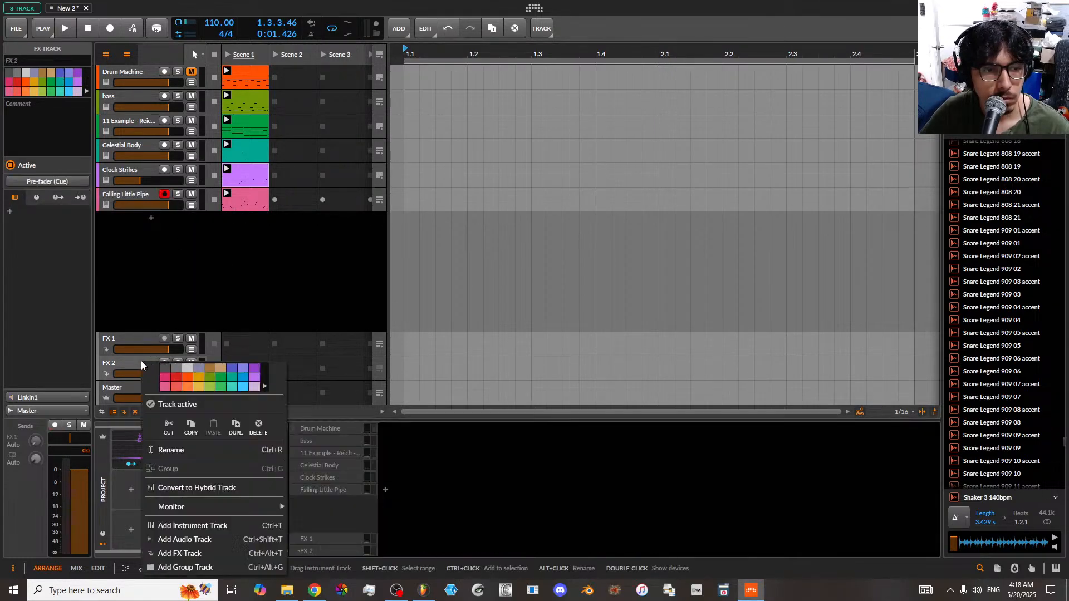
left_click(258, 426)
right_click(236, 306)
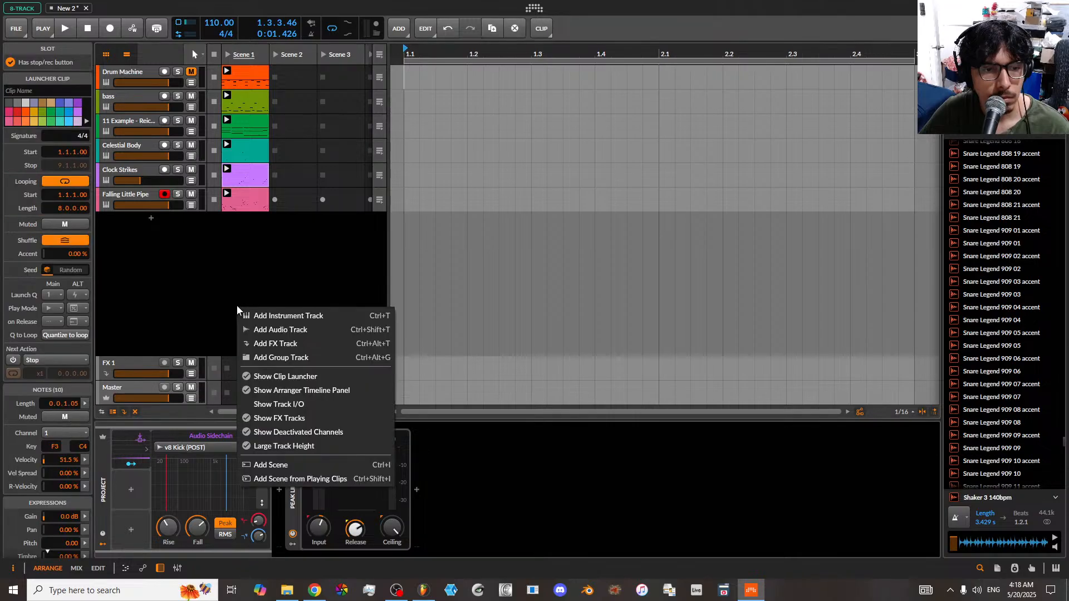
left_click(259, 251)
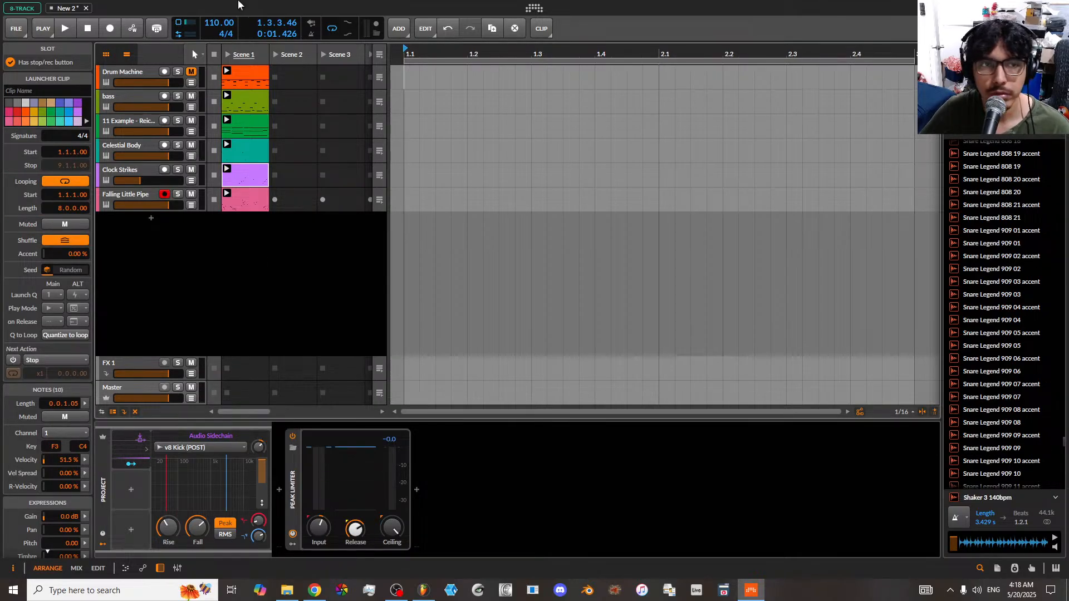
- Play the Scene 1 loop, unmute the Drum Machine track, and stop playback
left_click(65, 28)
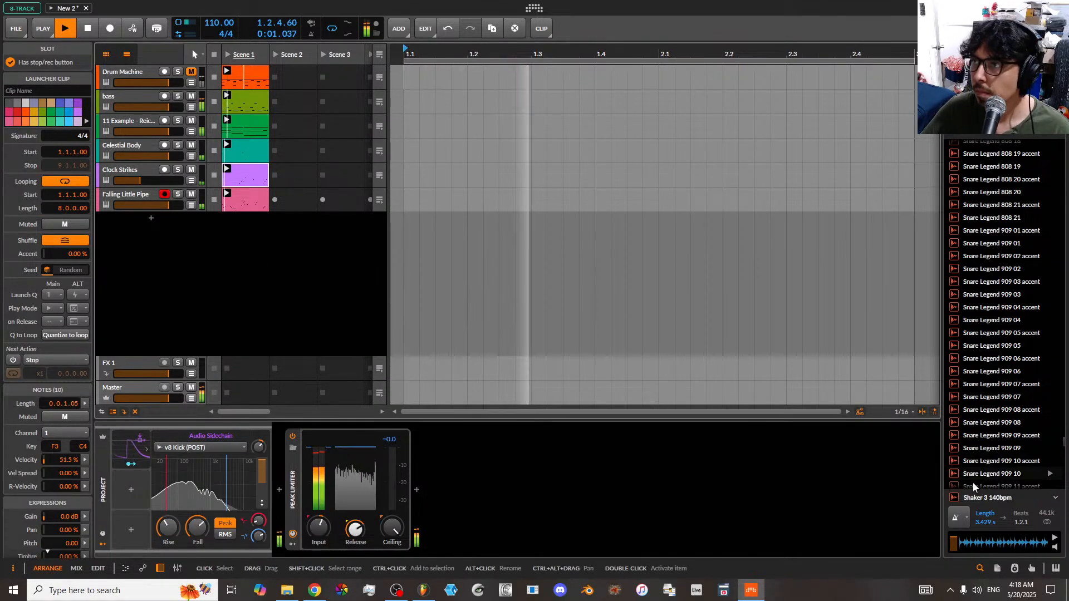
left_click(191, 72)
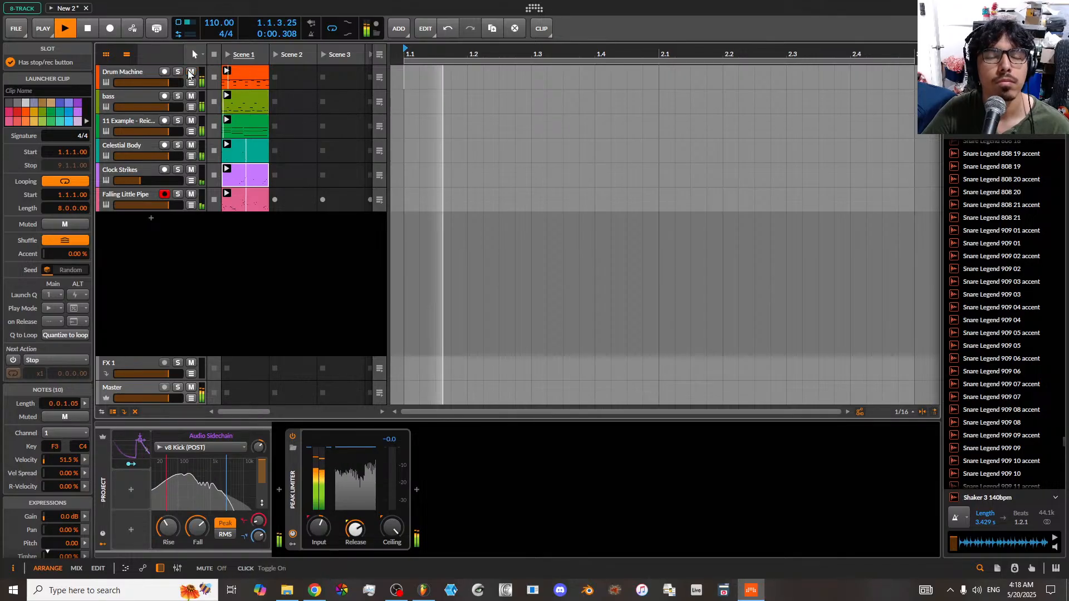
left_click(153, 74)
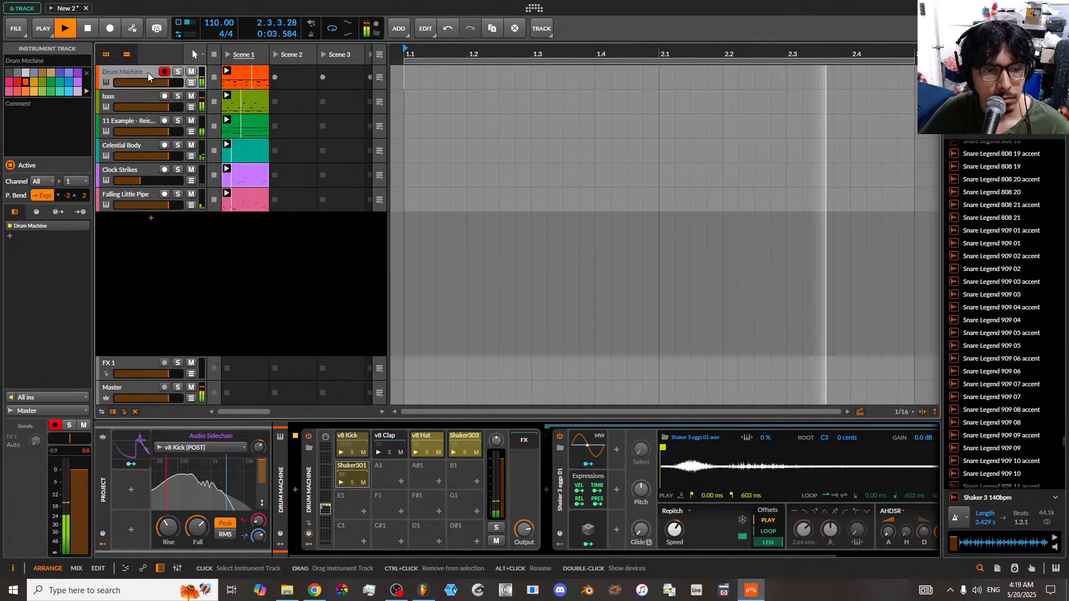
right_click(148, 72)
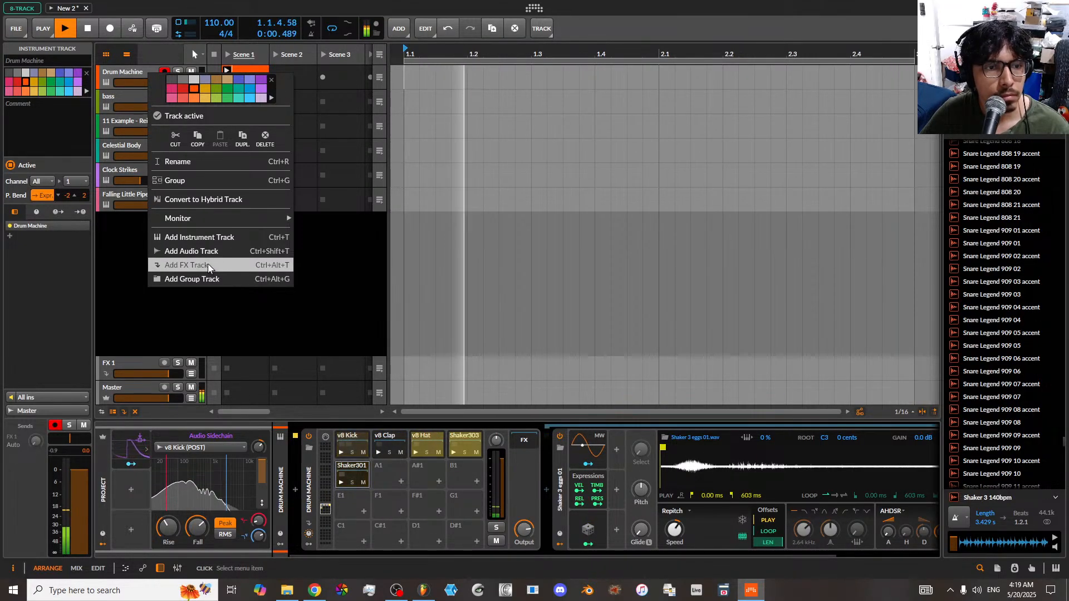
left_click(128, 260)
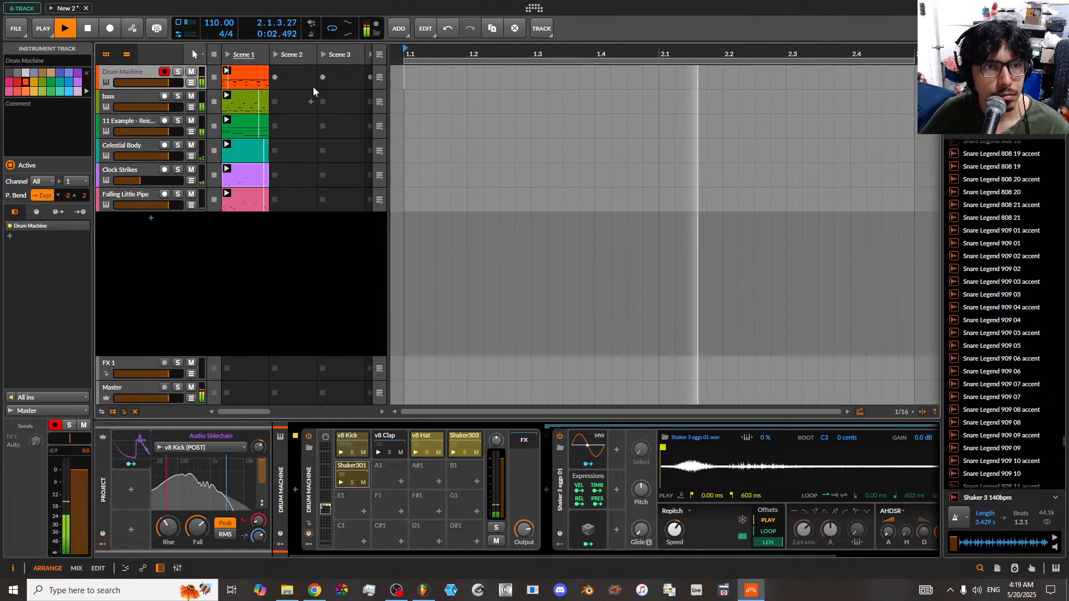
left_click(87, 28)
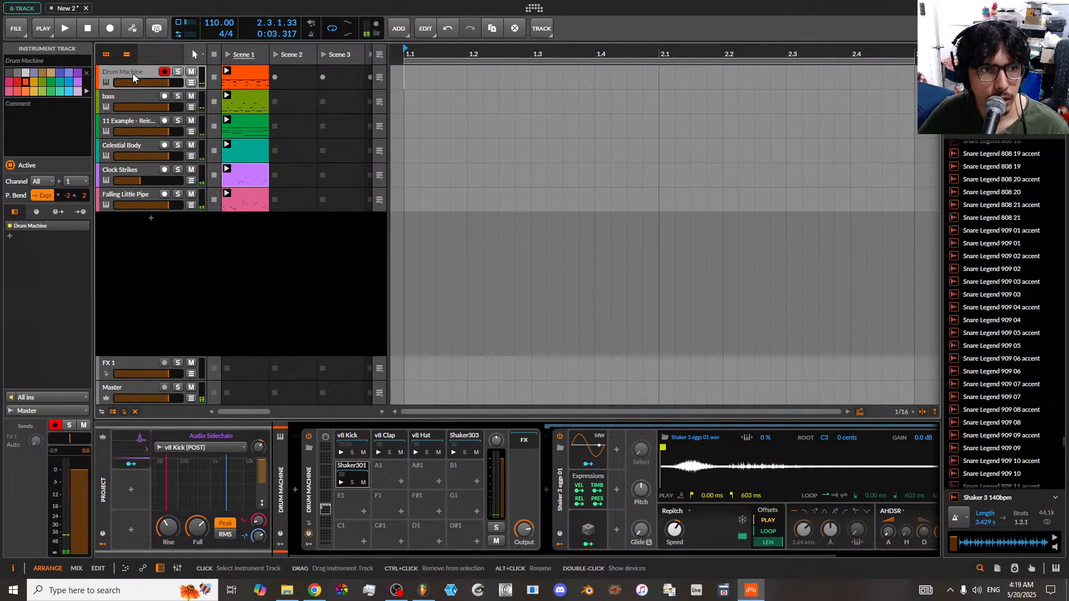
- Inspect the FX 1 track's automation lane, collapse it, and show the Master track's device chain
left_click(139, 361)
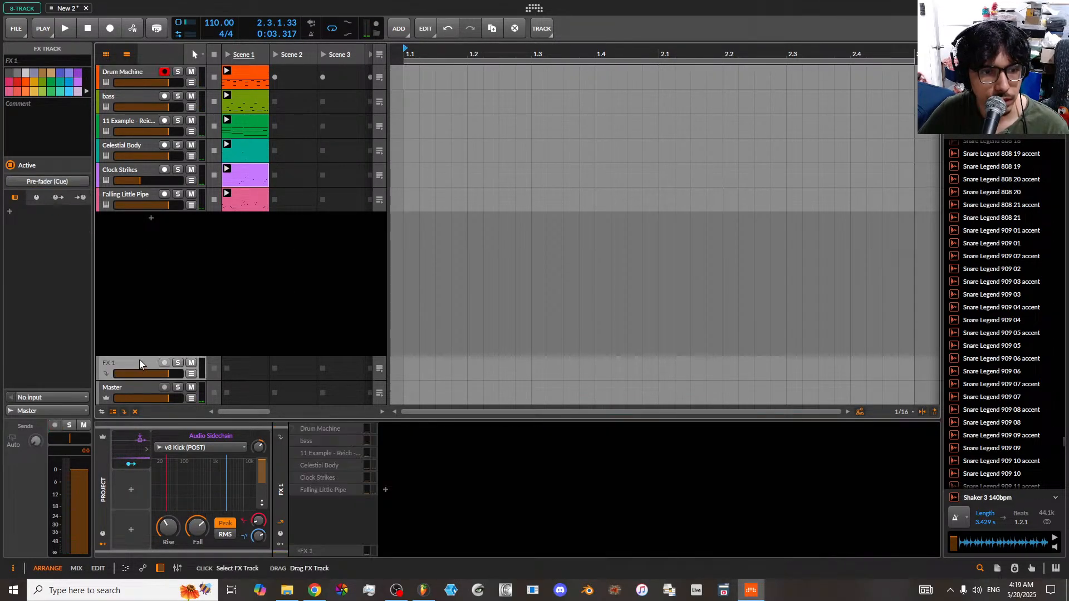
left_click(191, 374)
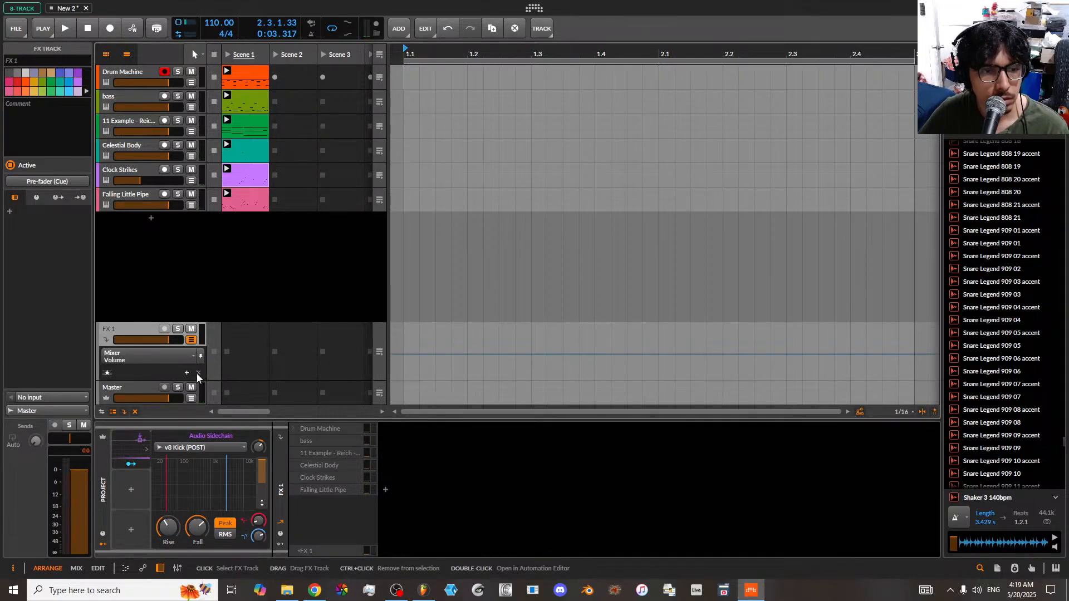
left_click(191, 340)
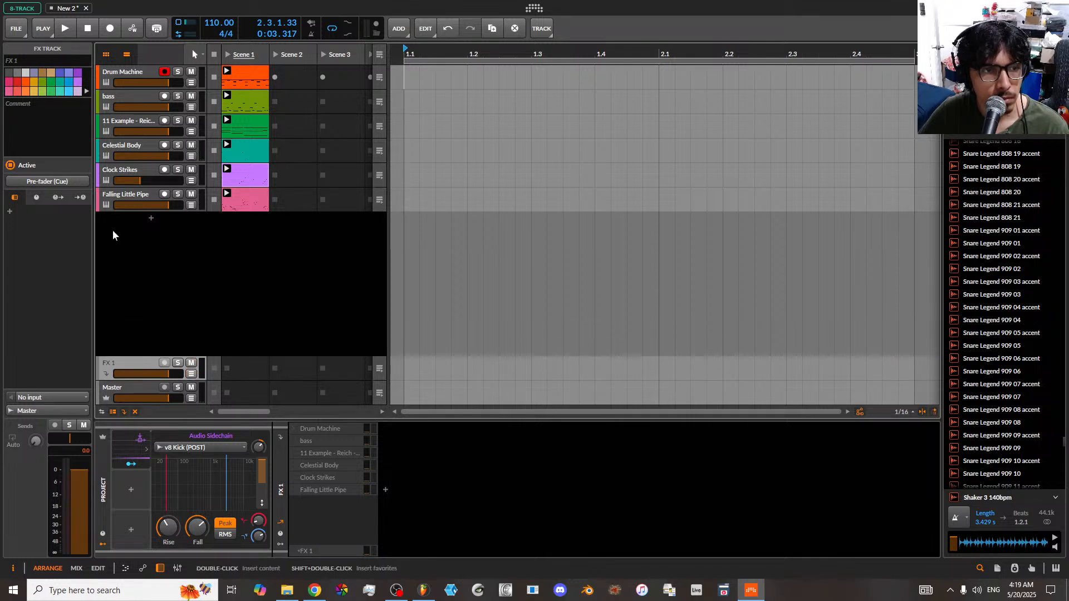
left_click(141, 390)
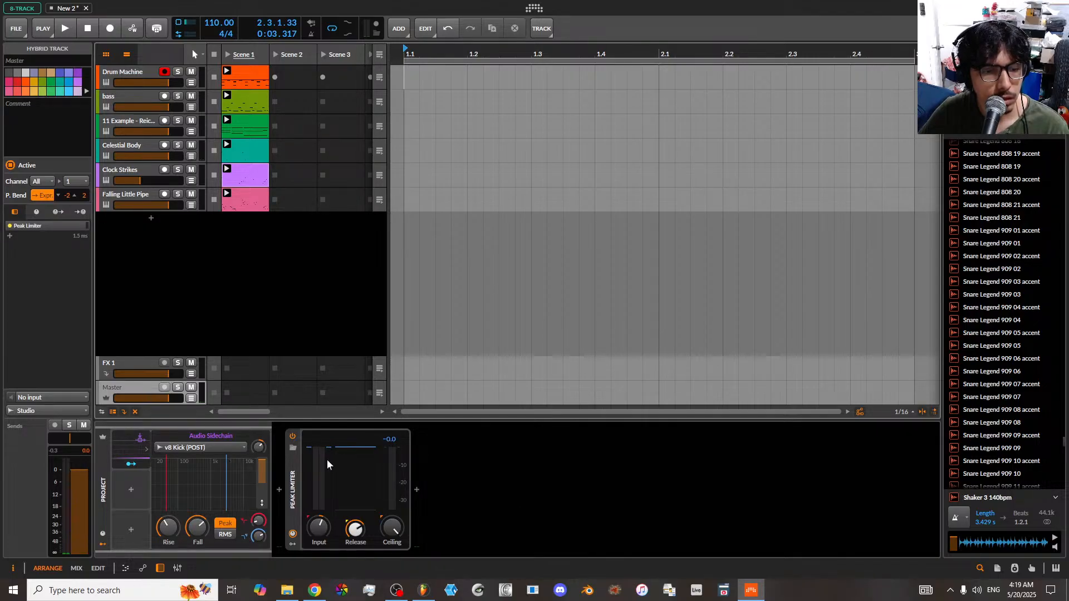
- Compare the project's Arrange, Mix and Edit views
left_click(76, 568)
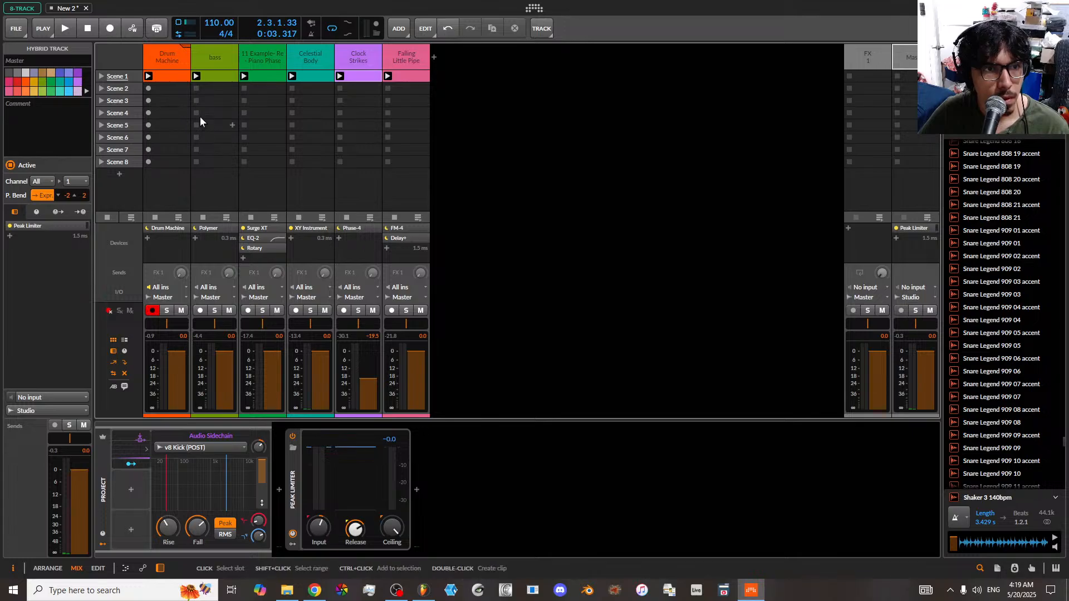
left_click(48, 568)
left_click(77, 569)
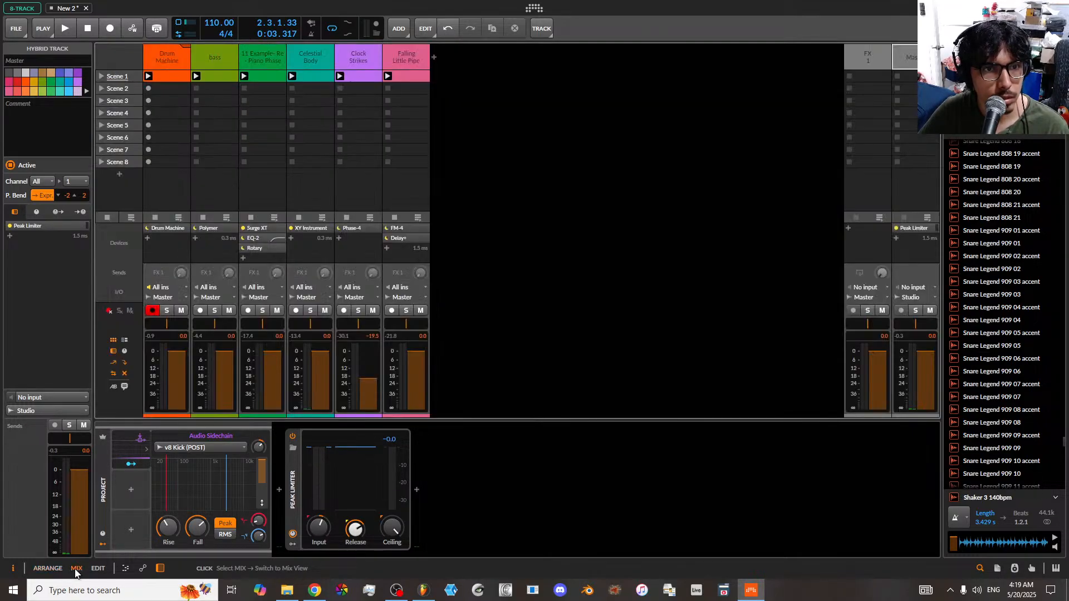
left_click(99, 569)
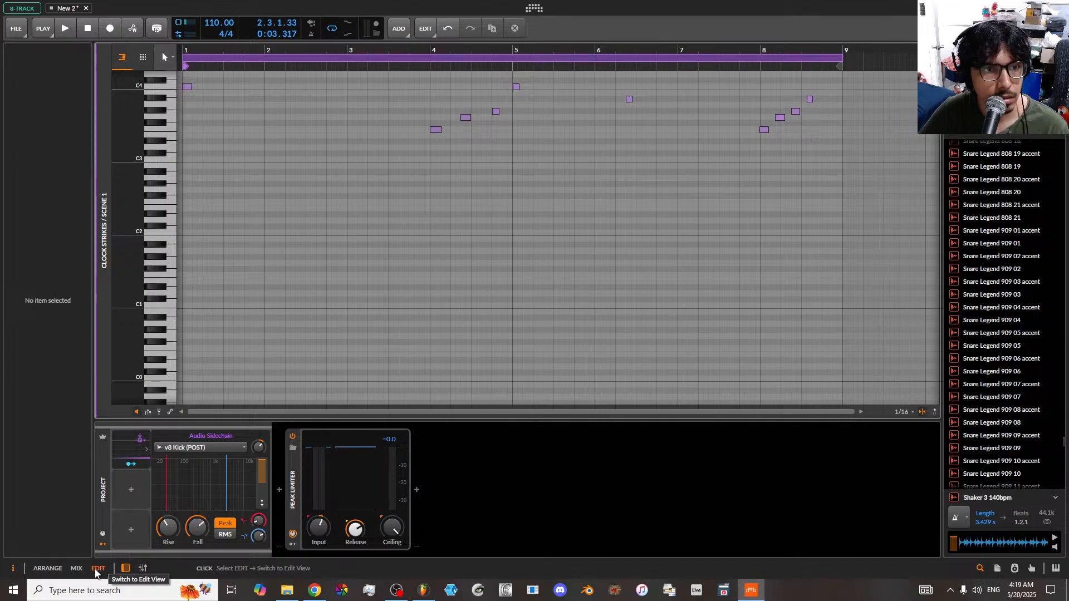
- In the Mix view, play the Scene 1 clips and set the Drum Machine track's FX 1 send to 0.0 dB
left_click(77, 569)
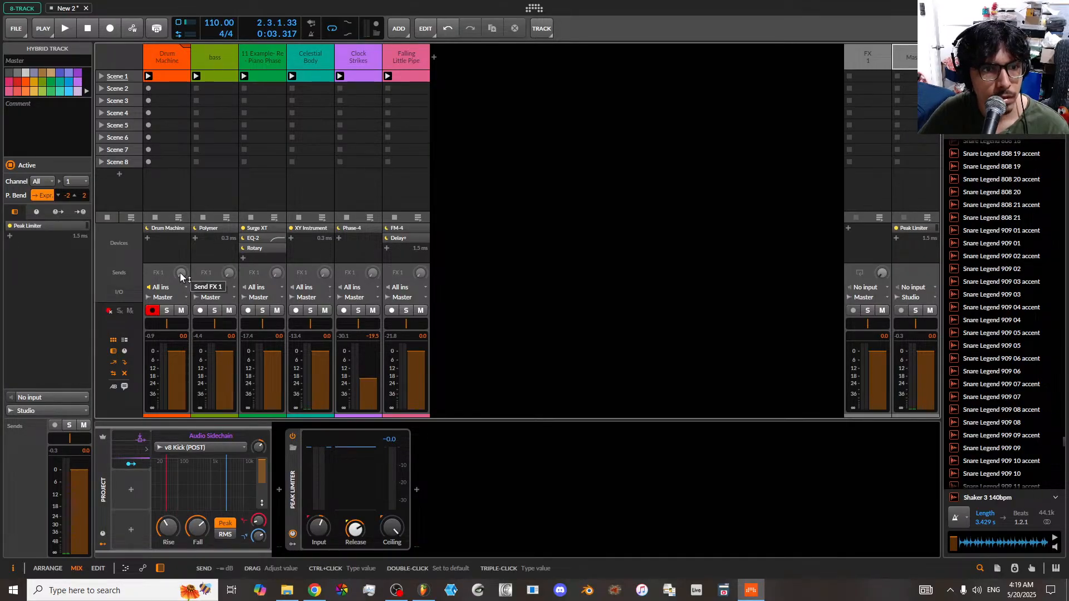
left_click_drag(180, 277, 180, 277)
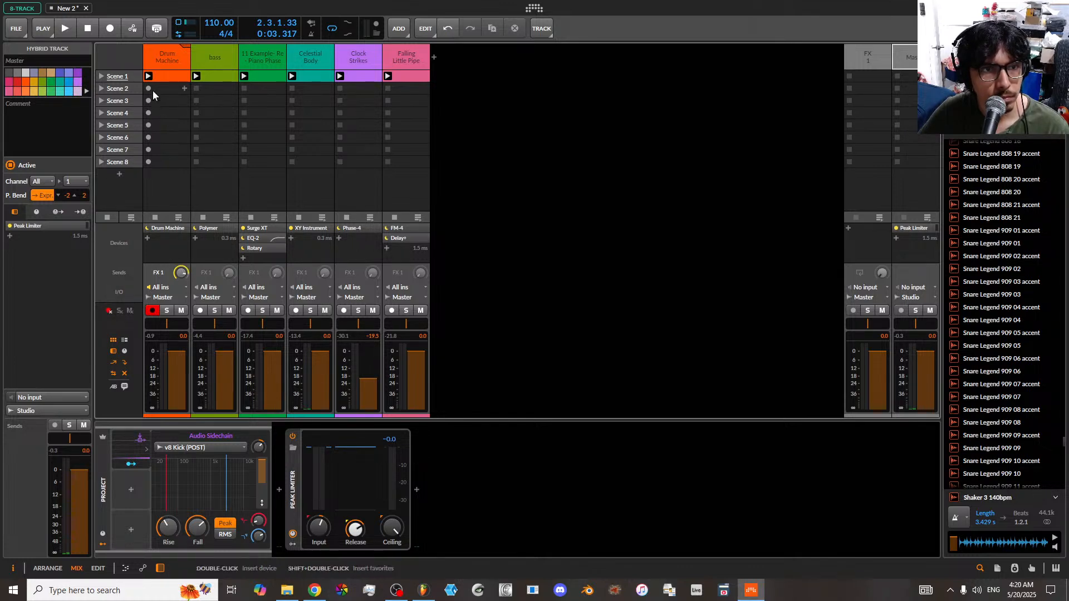
left_click(148, 76)
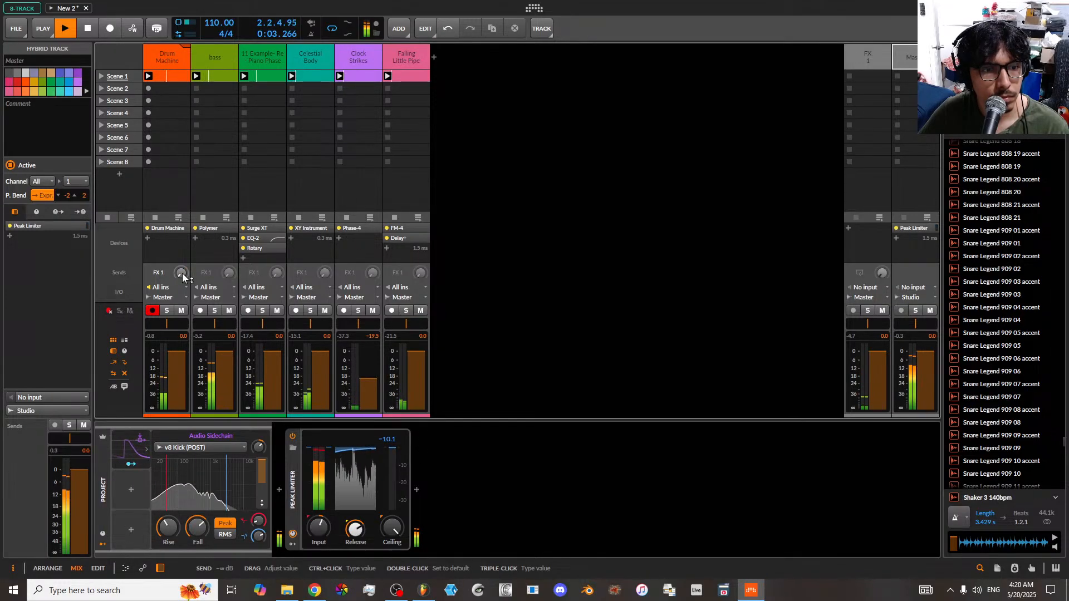
left_click_drag(182, 274, 182, 222)
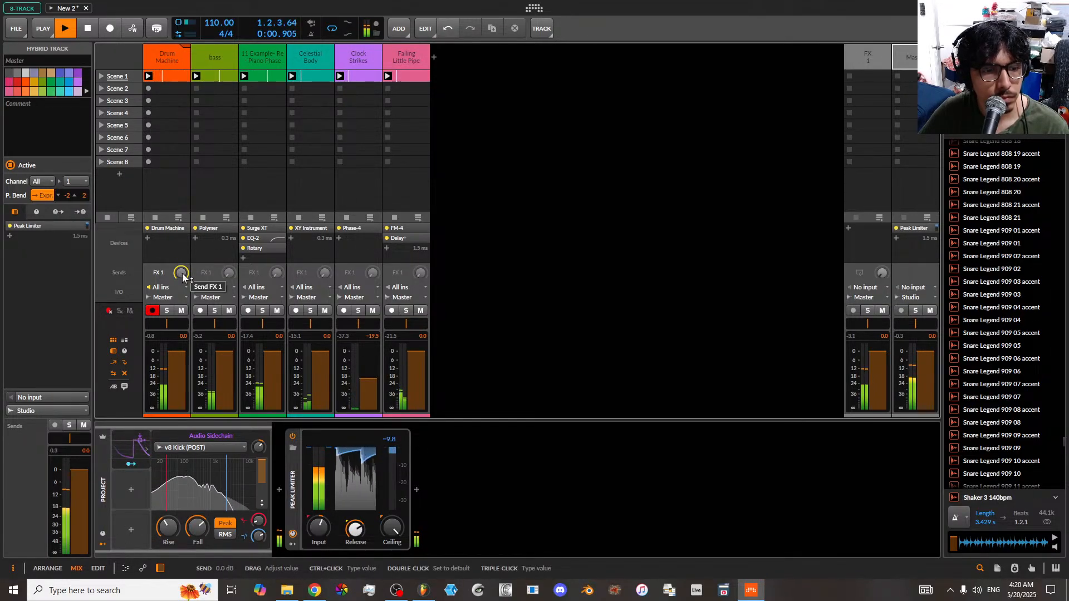
- Browse the Reverb category for the FX 1 track in the Arrange view and load Bitwig's Reverb device
left_click(48, 568)
left_click(149, 366)
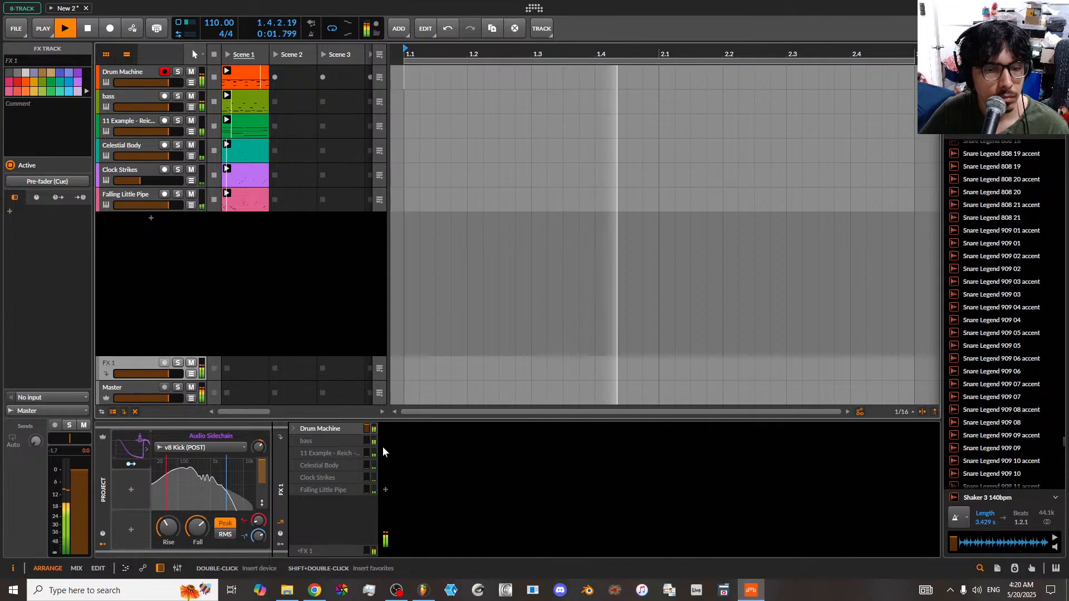
left_click(385, 490)
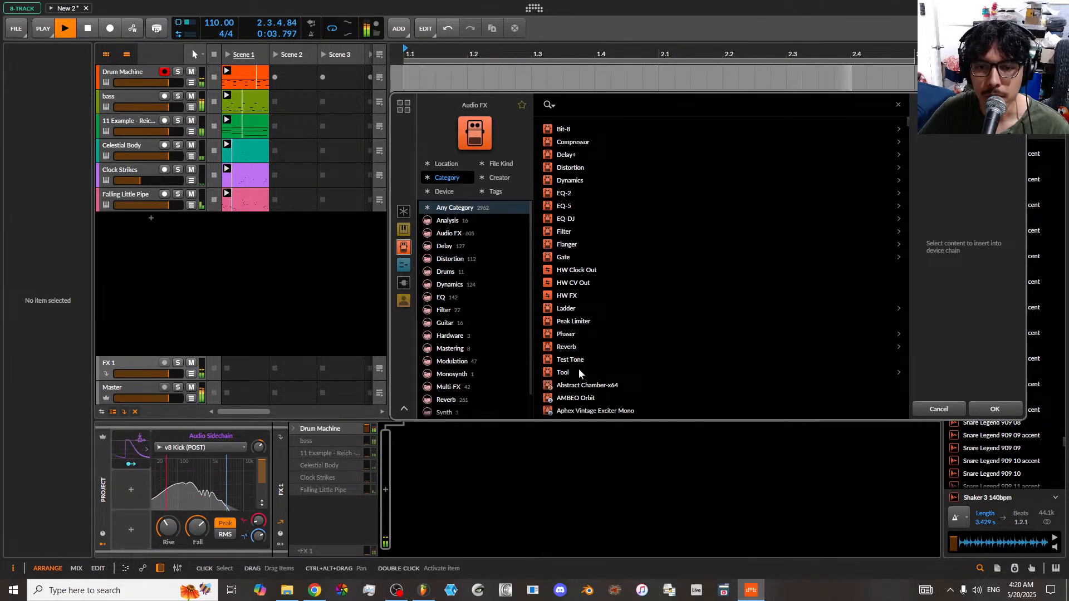
left_click(450, 400)
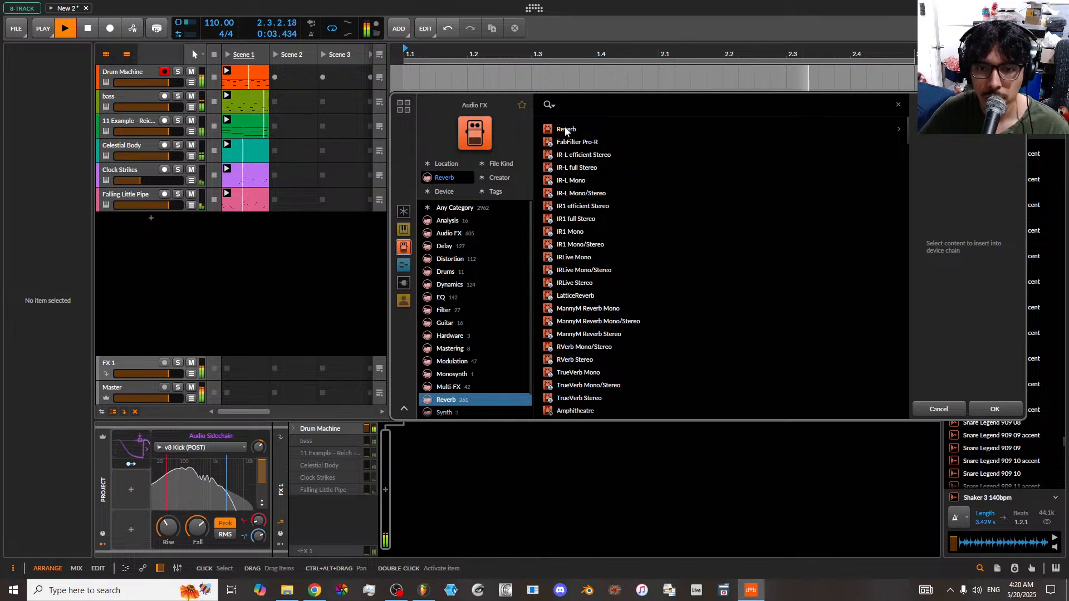
scroll(574, 206, "down", 10)
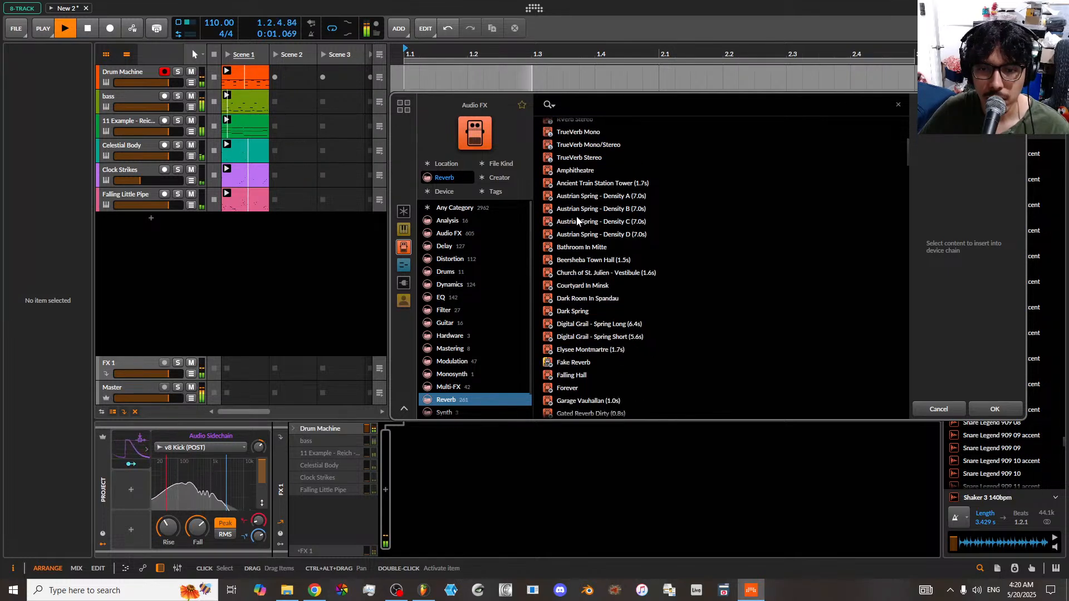
scroll(576, 219, "down", 15)
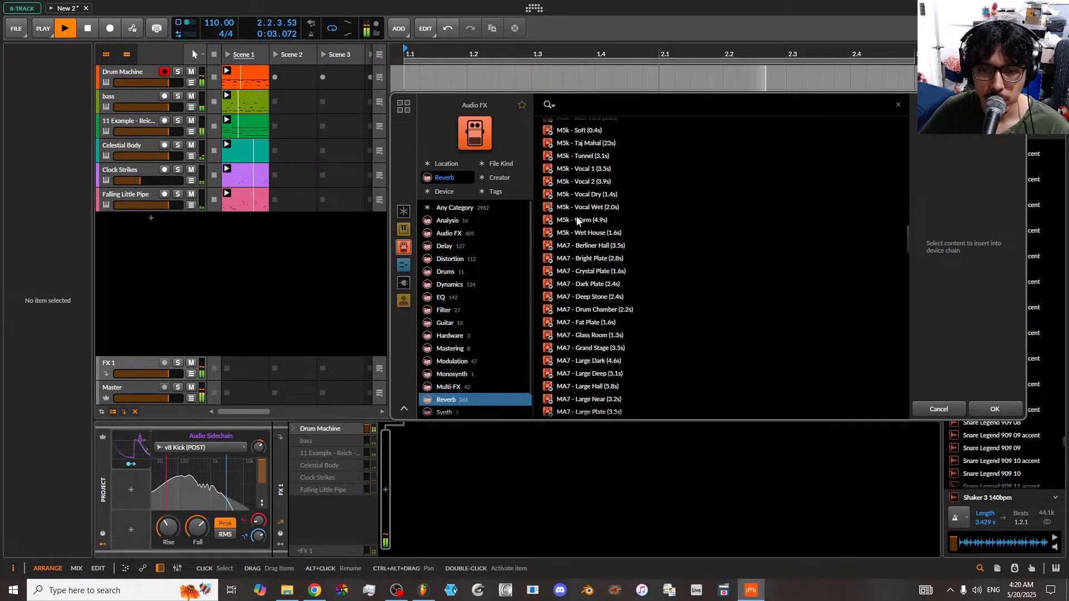
scroll(577, 219, "down", 15)
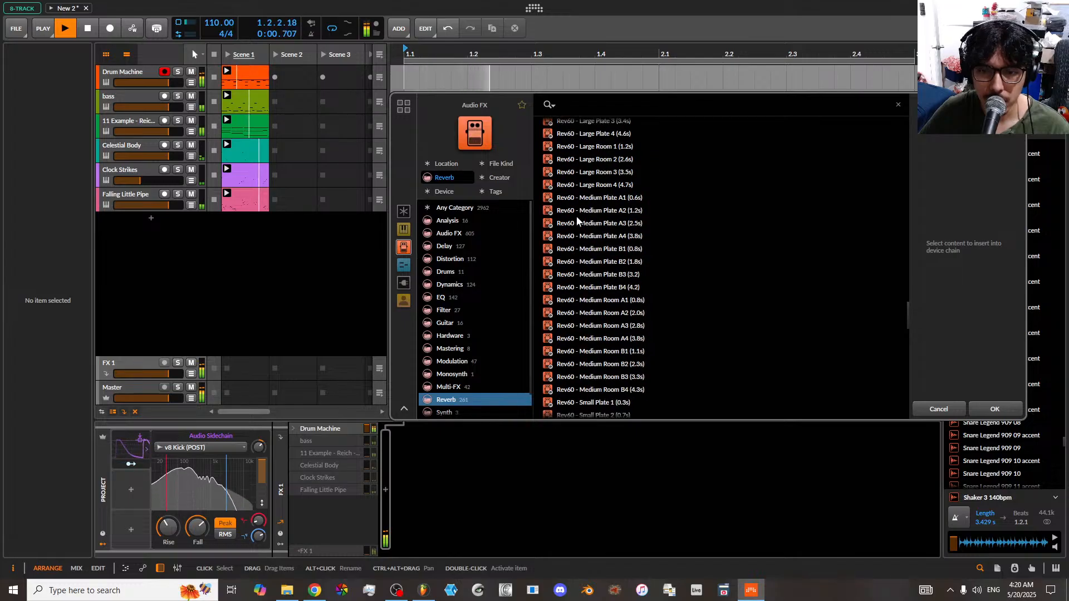
scroll(576, 221, "up", 20)
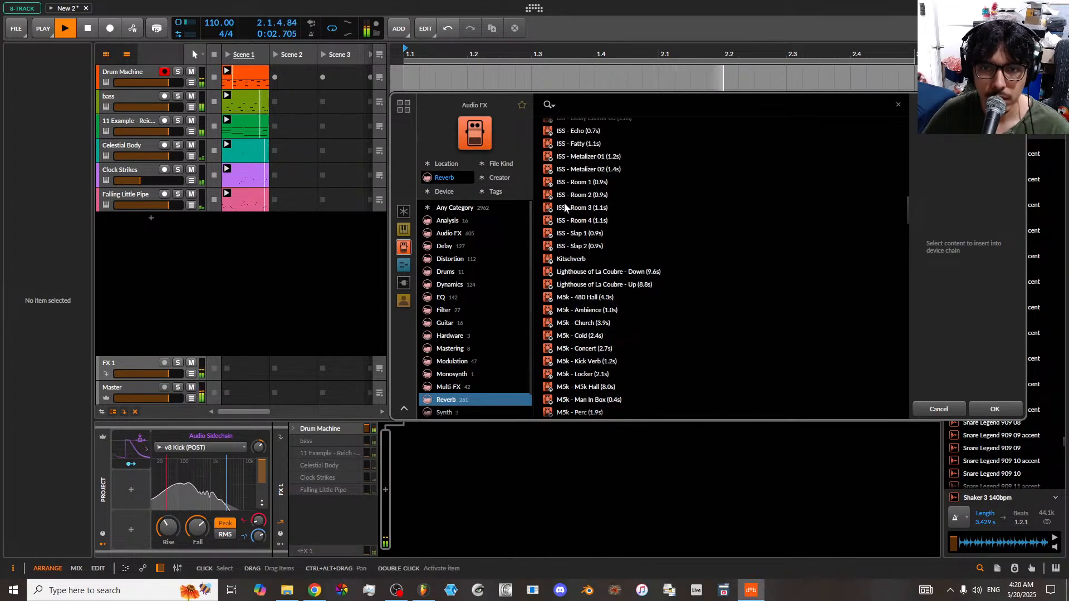
scroll(565, 206, "up", 15)
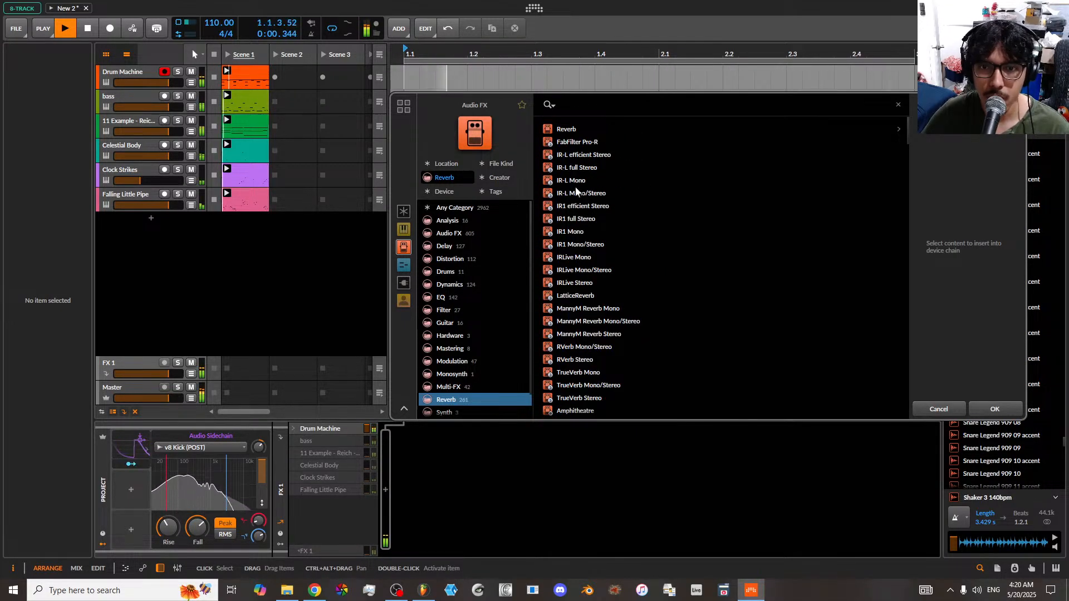
left_click(568, 129)
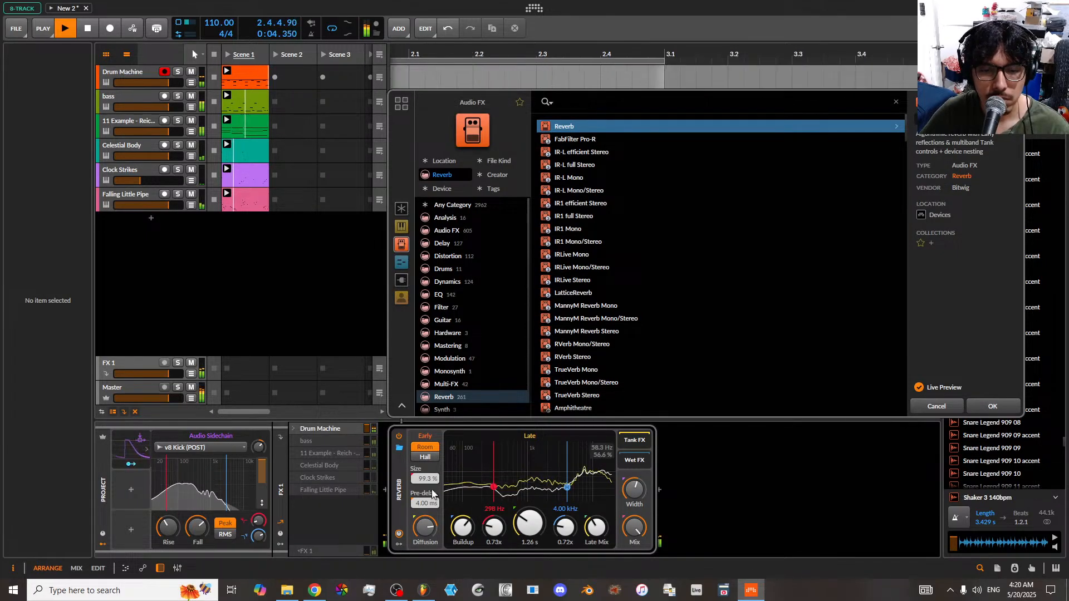
- Set the Reverb's room size to 50.1% and pre-delay to 0.00 ms, and reset its Buildup to 0.00%
left_click_drag(424, 479, 431, 510)
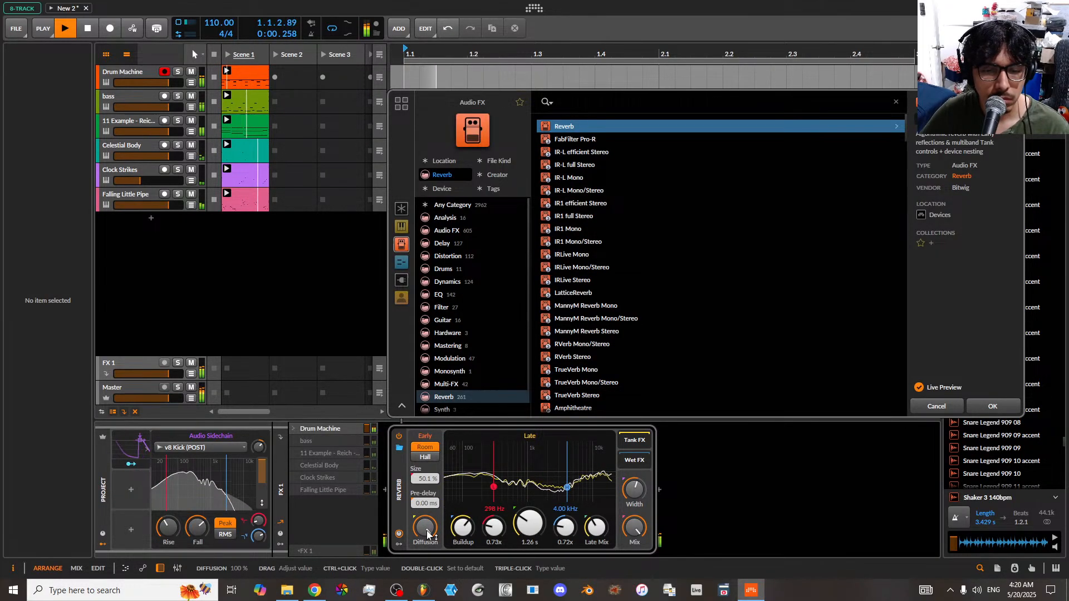
double_click(462, 528)
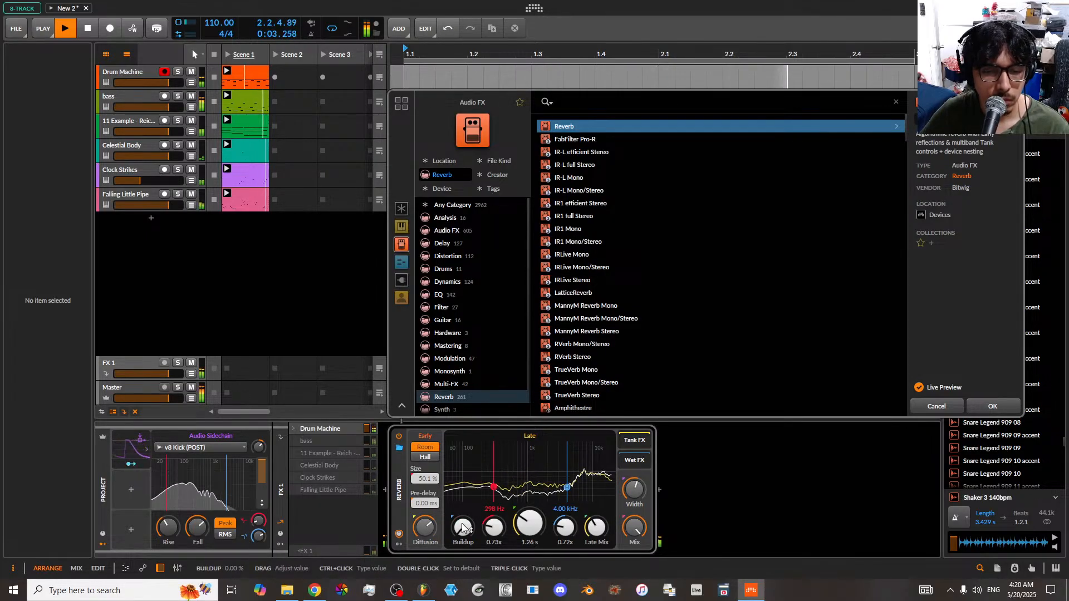
left_click_drag(463, 527, 497, 473)
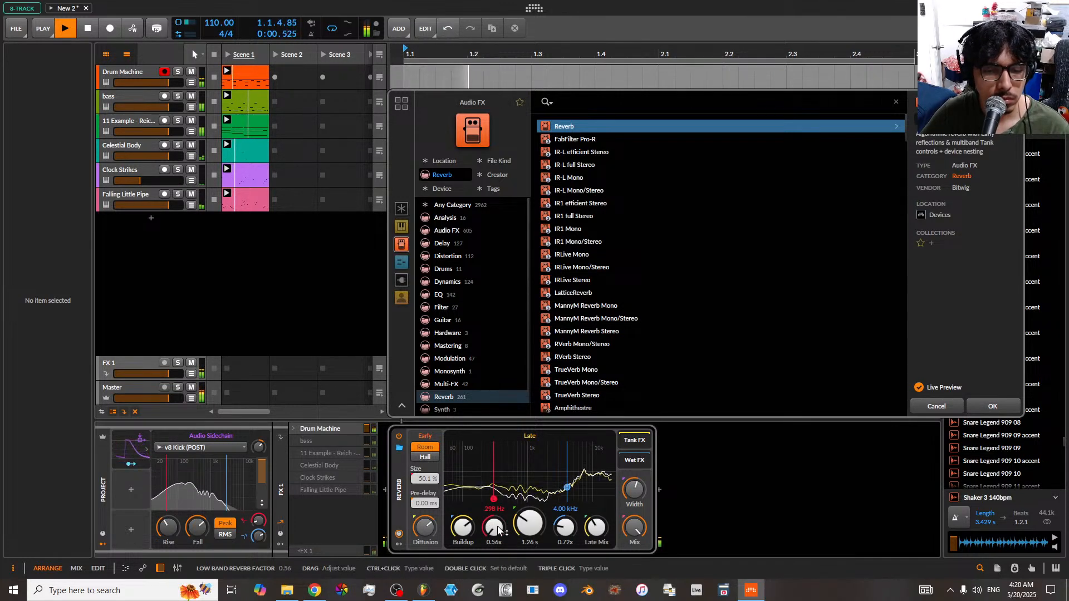
- Set the Reverb's low band factor to 0.56x, reverb time to 316 ms and high band factor to 1.78x, and lower the Late Mix
left_click_drag(498, 531, 498, 556)
left_click_drag(531, 524, 532, 563)
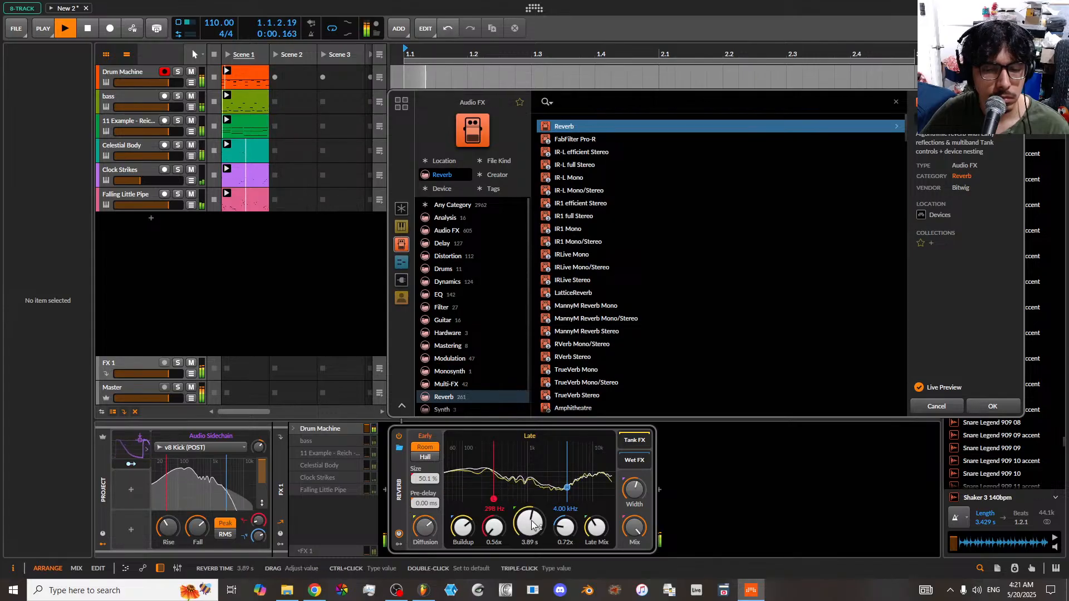
left_click_drag(564, 529, 564, 473)
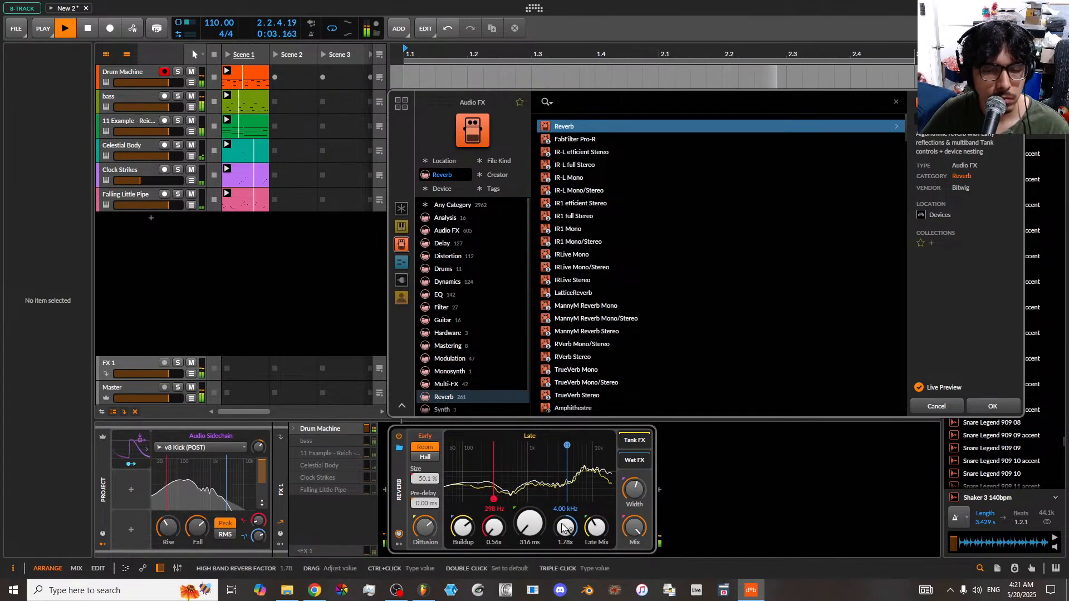
double_click(596, 527)
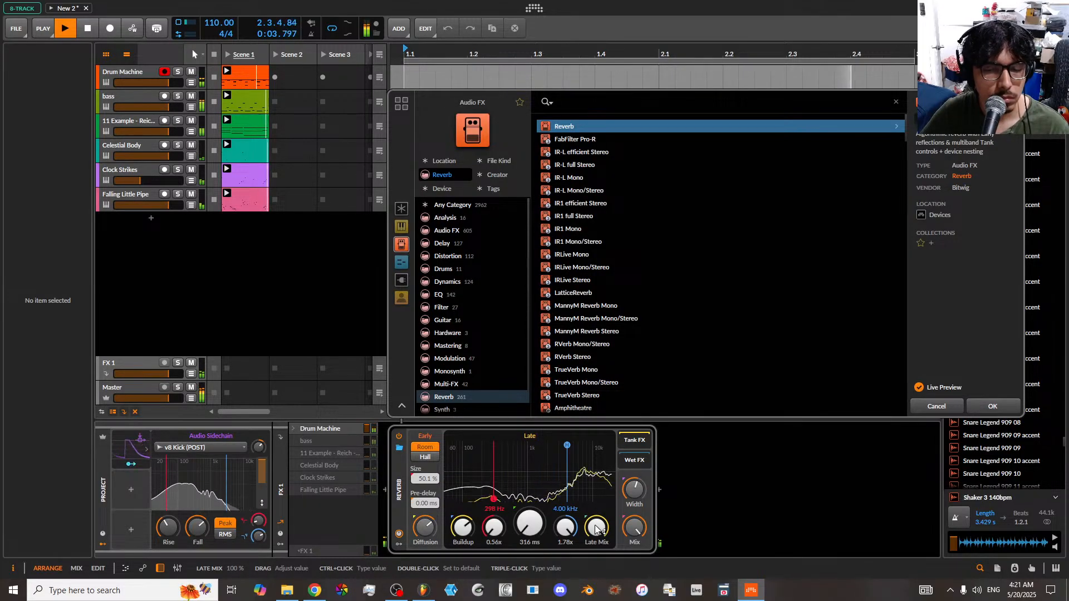
left_click_drag(595, 527, 596, 520)
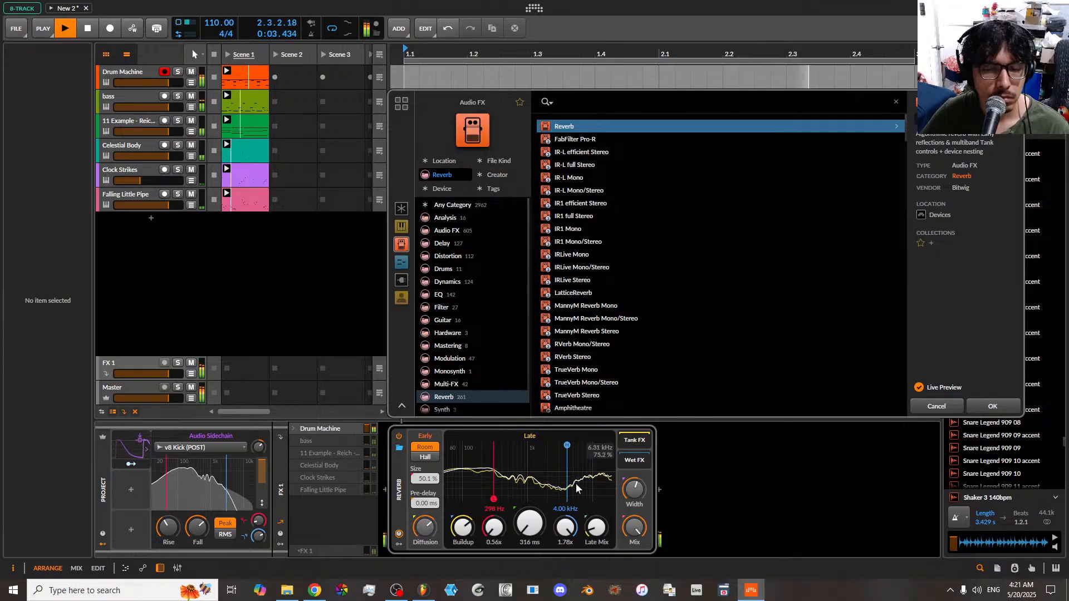
- Move the Reverb's low band split to about 556 Hz and the high split to about 10.5 kHz, and collapse the device
left_click_drag(494, 473, 530, 476)
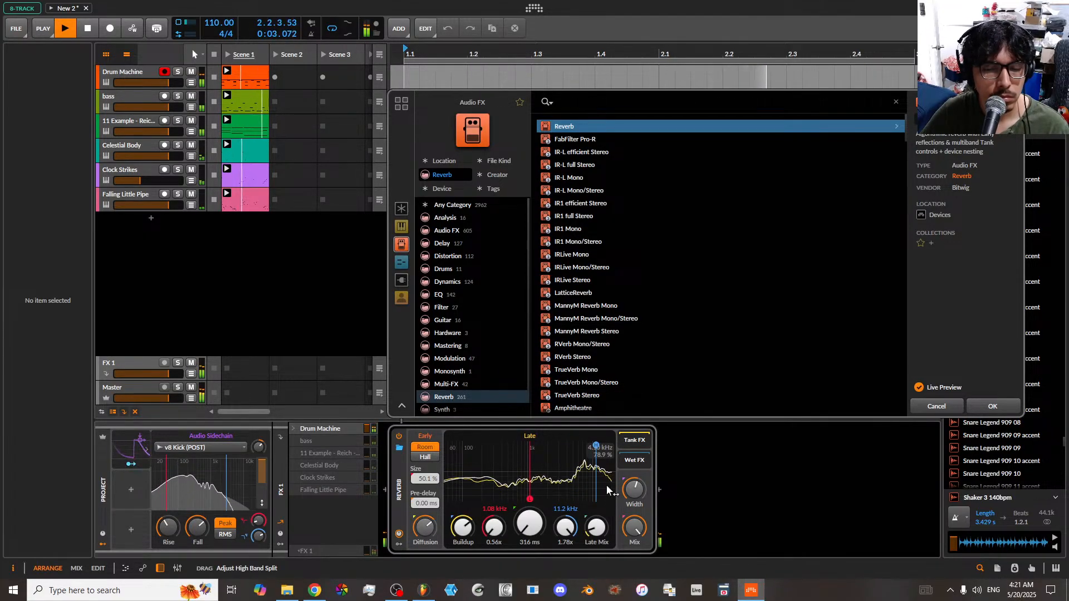
left_click_drag(604, 485, 512, 471)
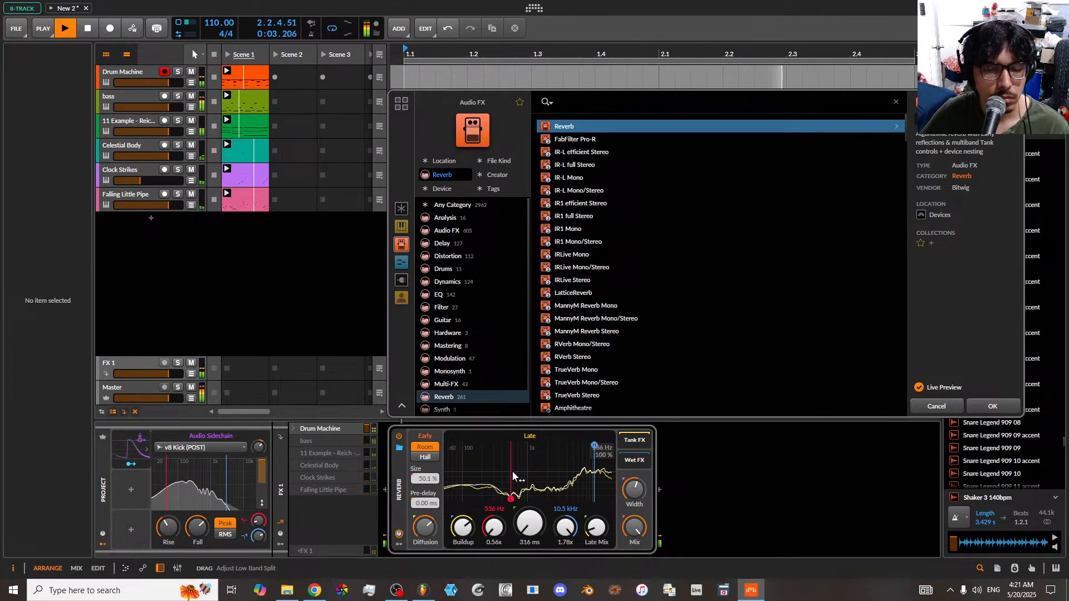
double_click(395, 467)
- Insert Bitwig's Distortion device before the Reverb and lower its Drive to about +5.7 dB
left_click(383, 486)
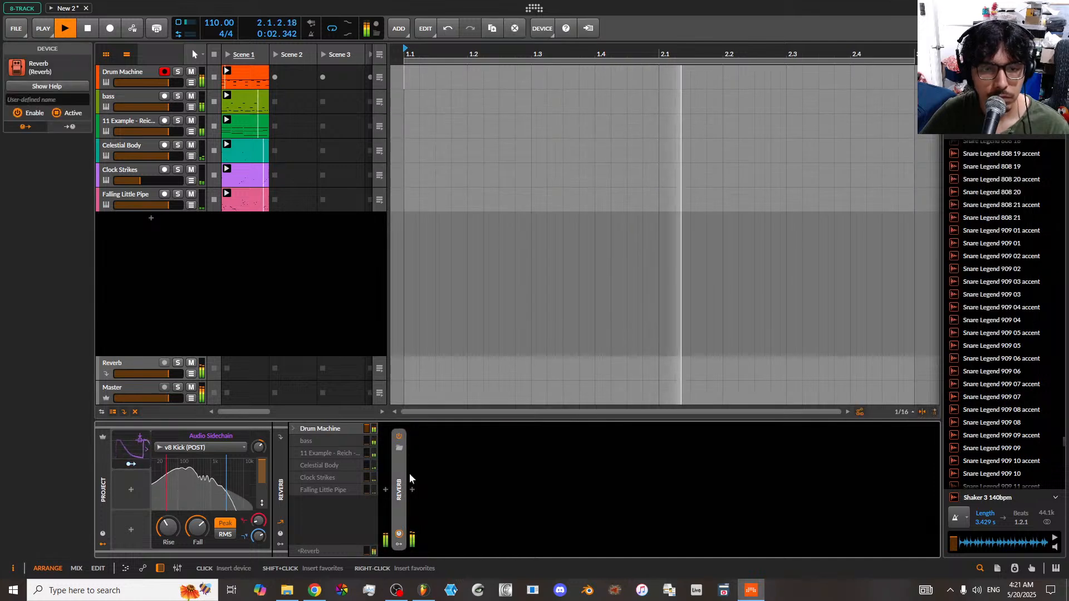
left_click(385, 489)
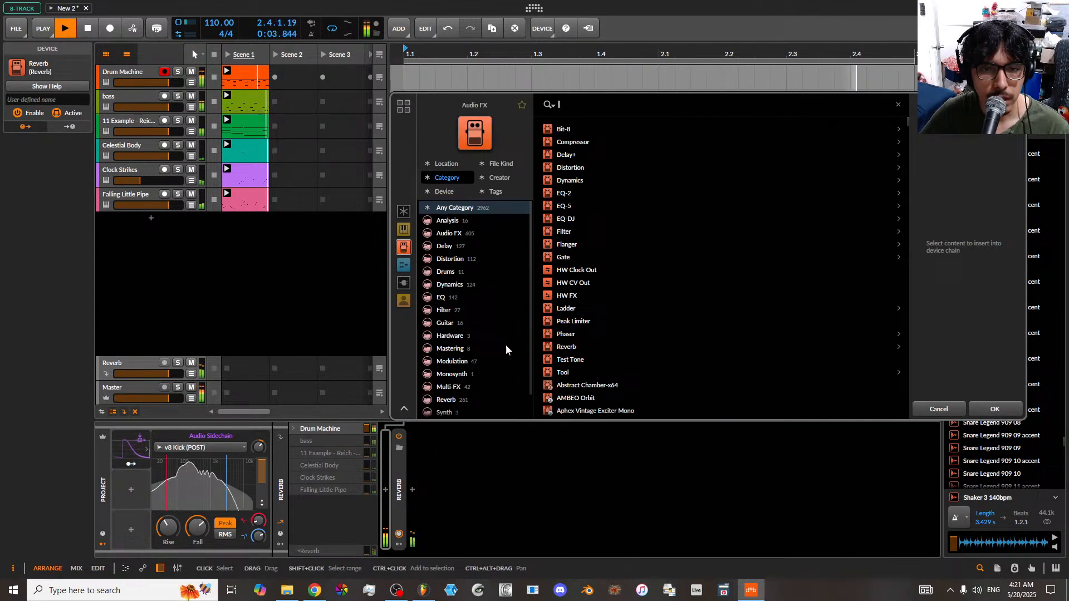
left_click(579, 167)
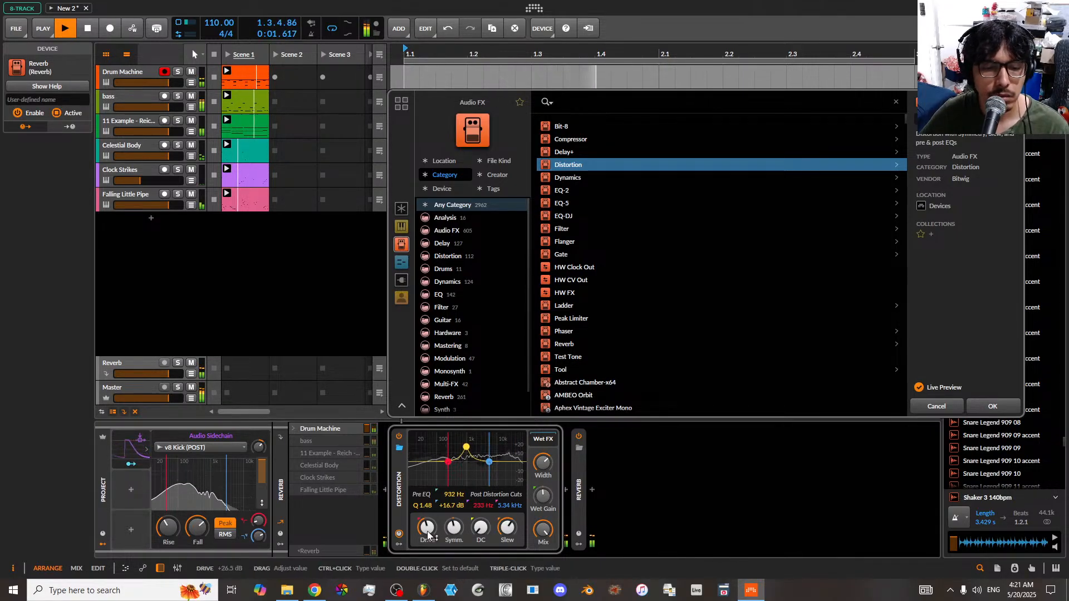
left_click_drag(427, 528, 426, 557)
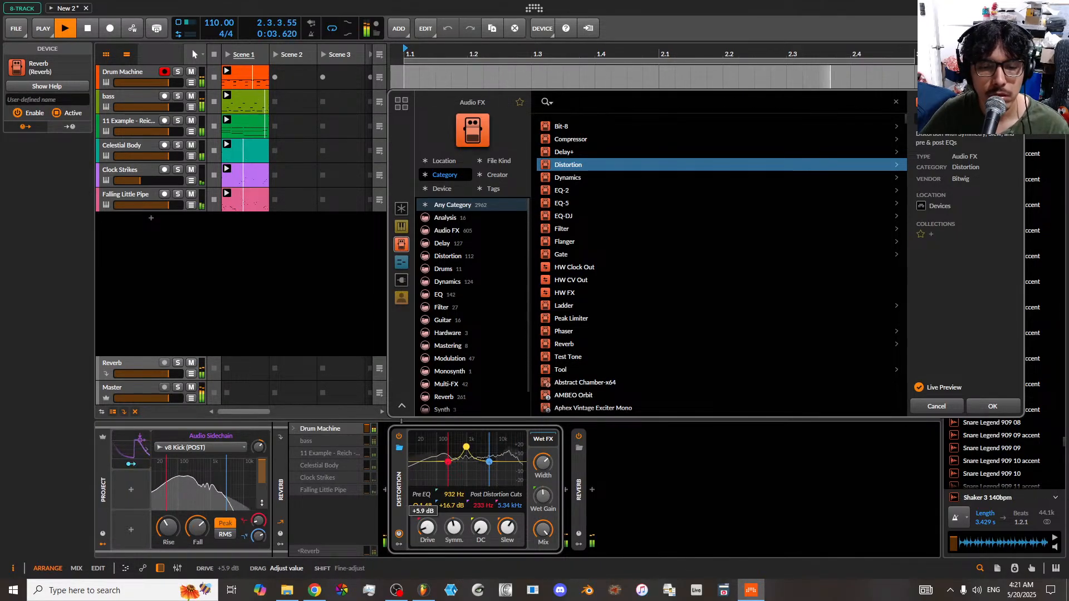
- Set the Distortion's pre-EQ bell to 1.20 kHz at -24.0 dB and its post-distortion cuts to 64.4 Hz and 12.8 kHz
left_click(468, 448)
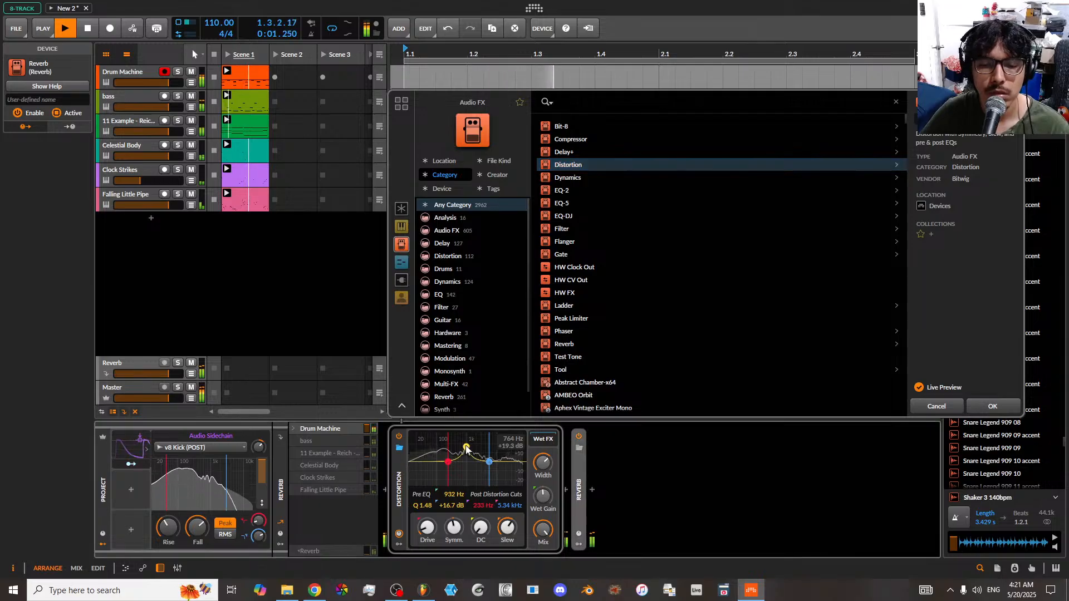
left_click_drag(469, 451, 498, 450)
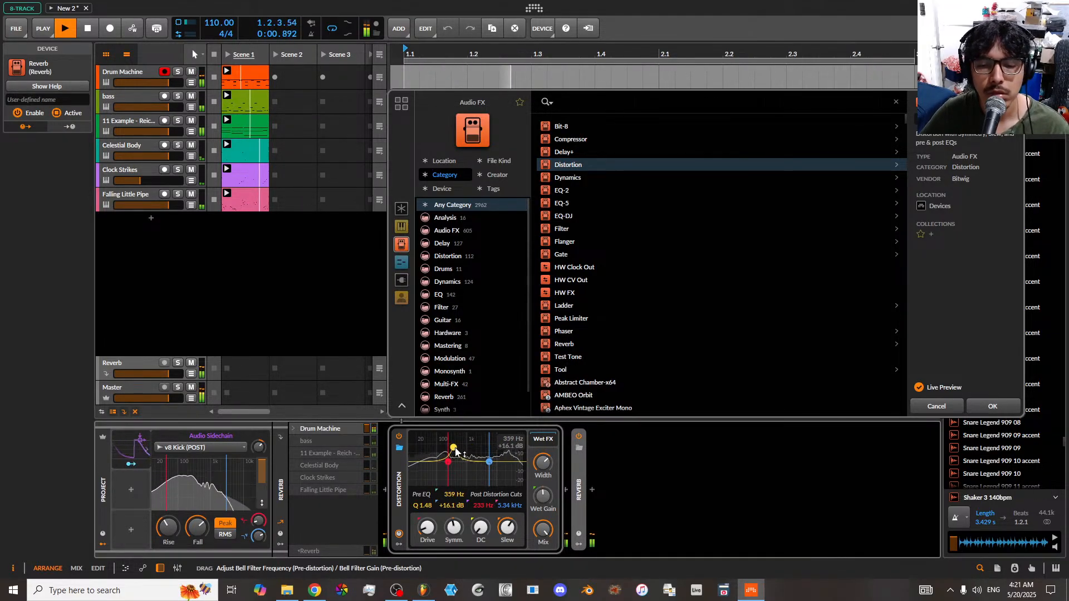
left_click_drag(468, 452, 423, 467)
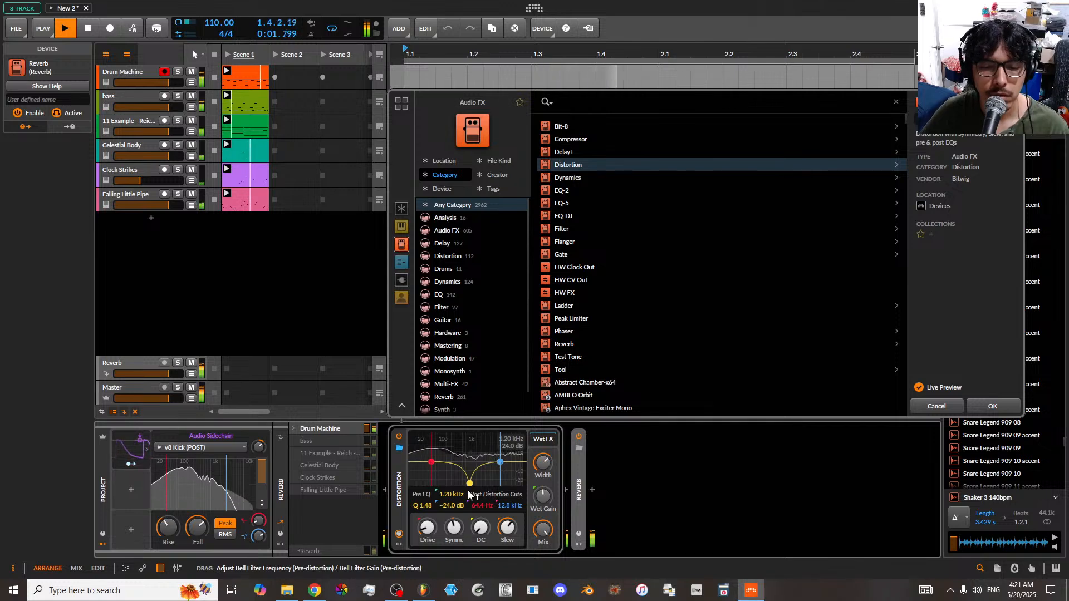
left_click_drag(468, 490, 468, 491)
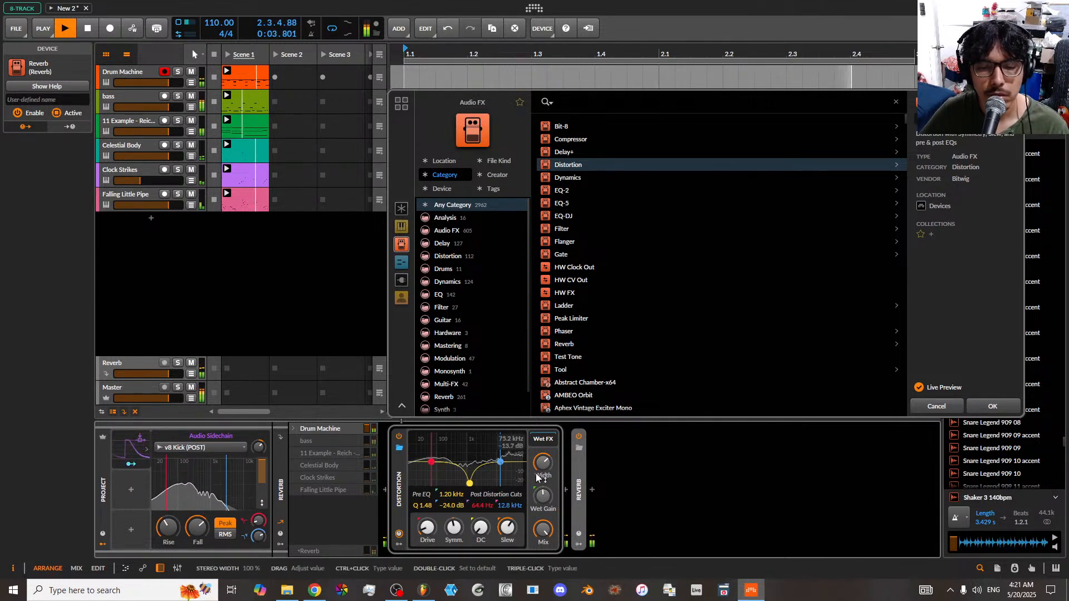
- Try the Distortion's Width, Wet Gain and Symmetry controls, and briefly bypass the Reverb to compare the sound
left_click_drag(545, 471, 545, 448)
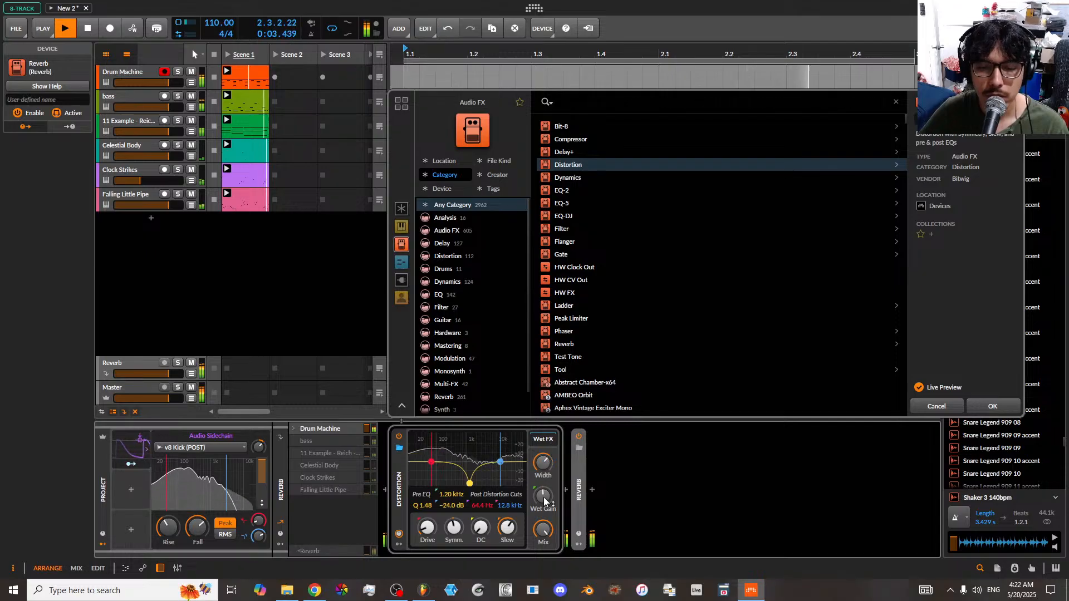
left_click_drag(542, 496, 432, 533)
double_click(449, 527)
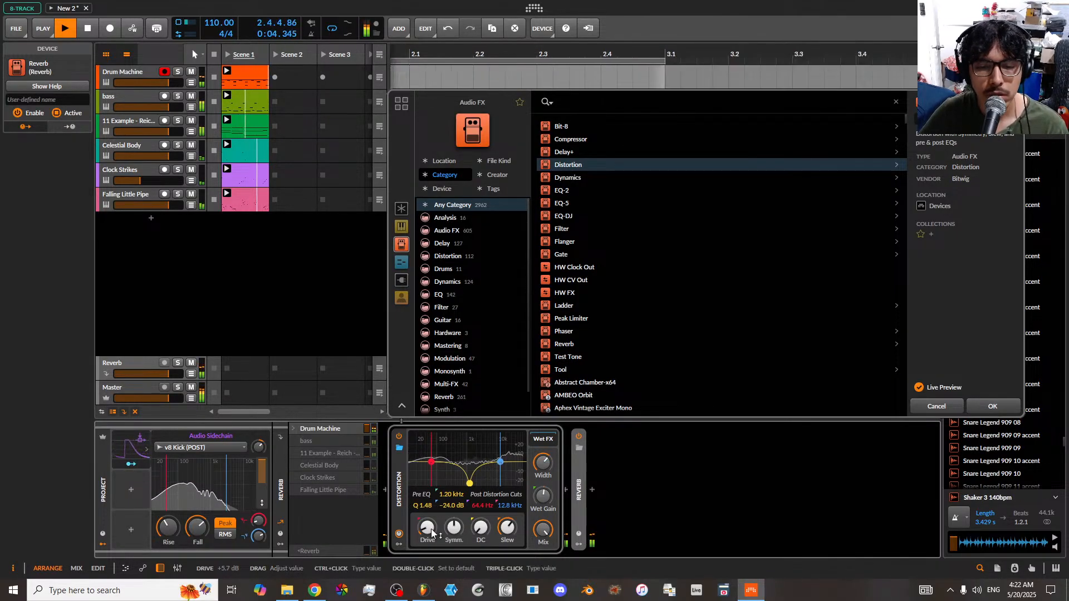
left_click(579, 438)
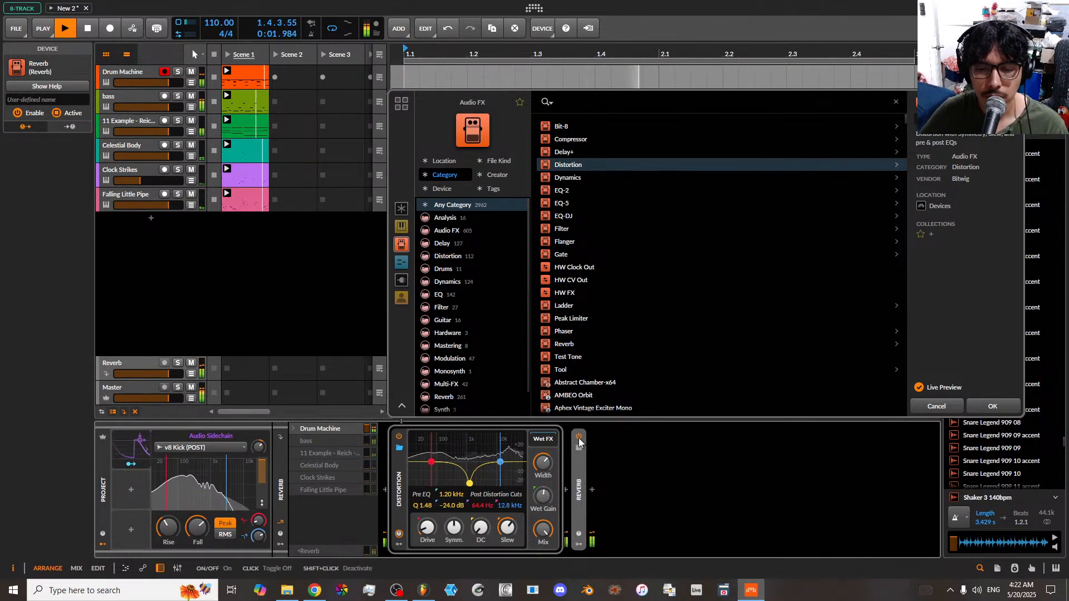
left_click(579, 437)
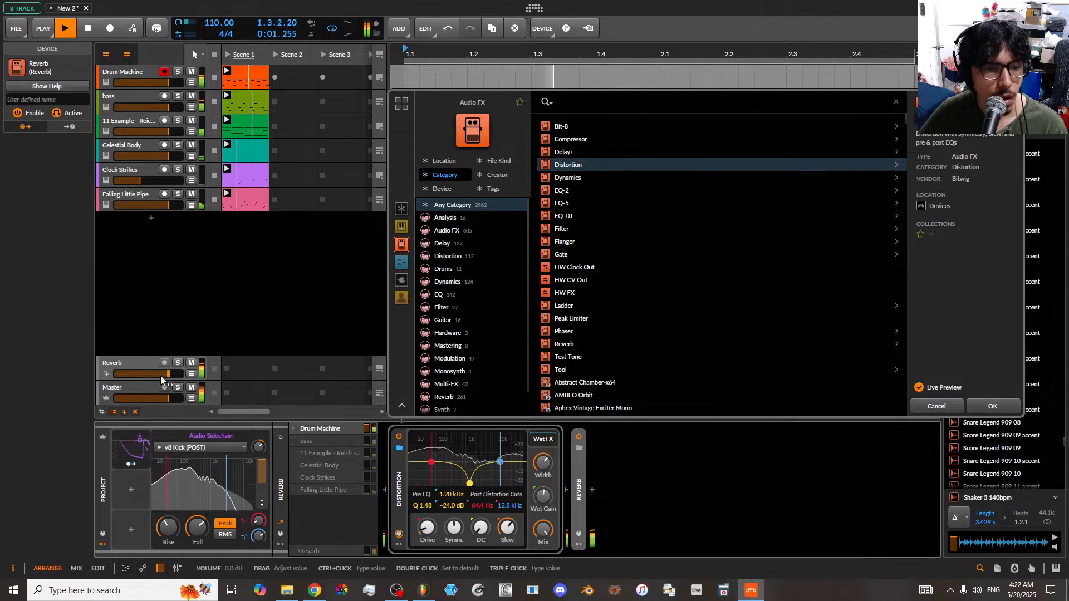
- Lower the Reverb effect track's volume while the clips play, and stop playback
left_click_drag(162, 373, 124, 373)
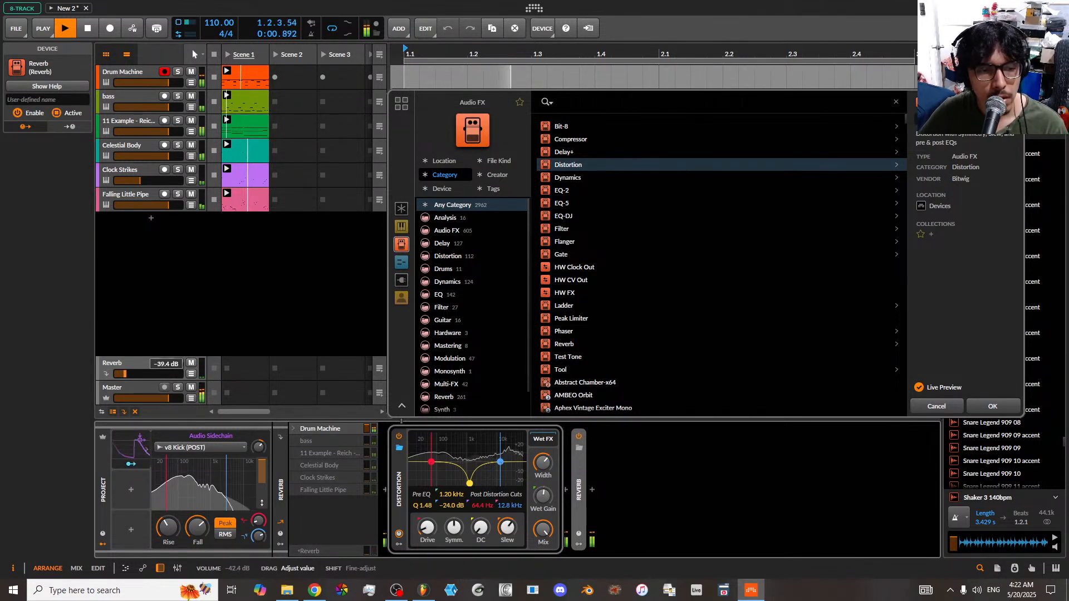
left_click_drag(150, 373, 148, 373)
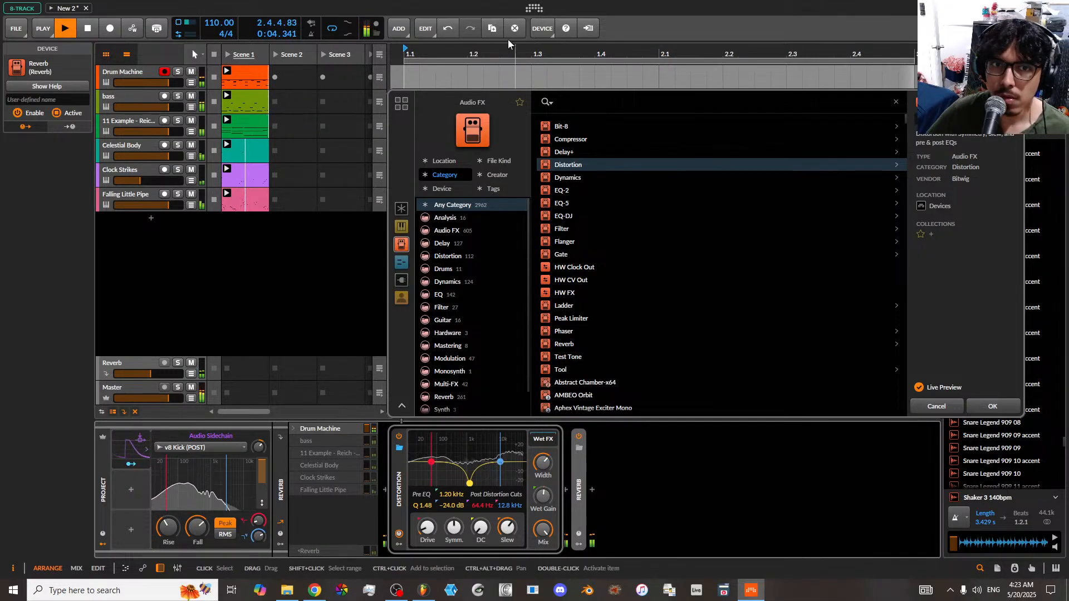
left_click(90, 32)
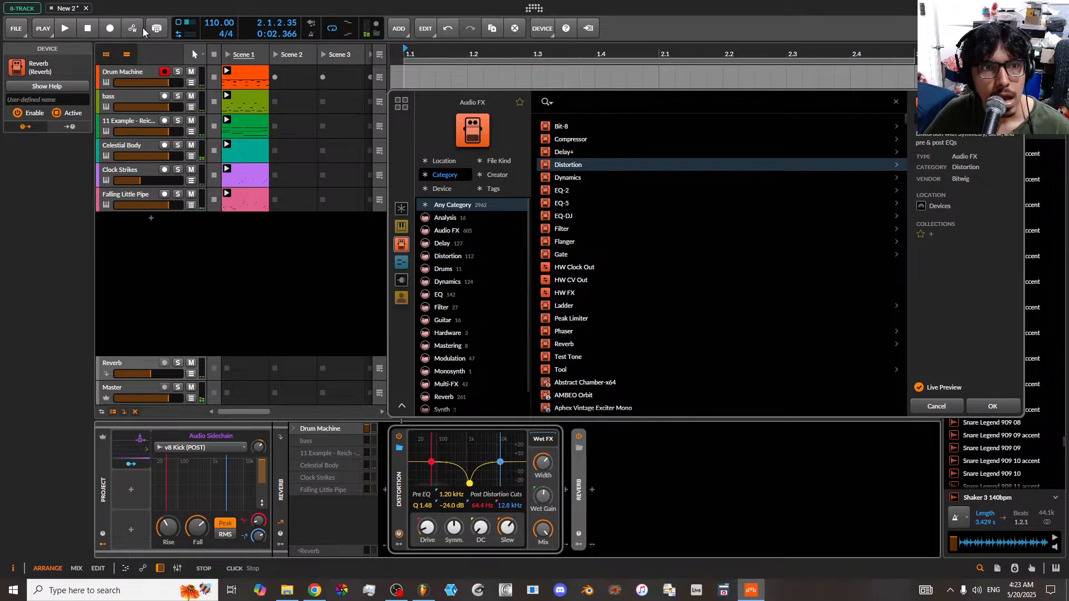
- Check the DSP performance graph and confirm the insertion of the Distortion device
left_click(180, 25)
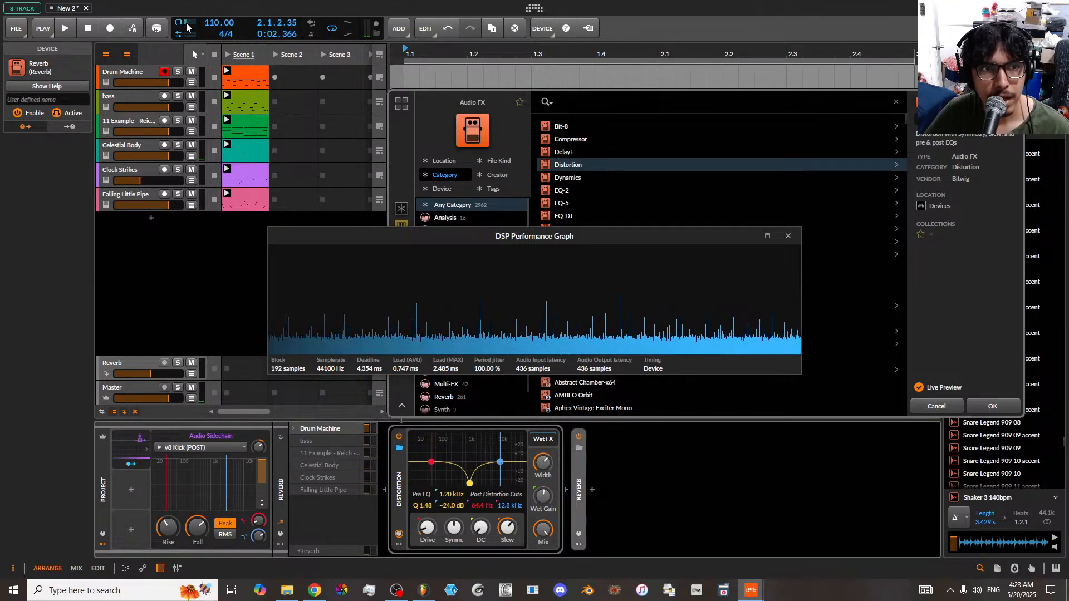
left_click(788, 236)
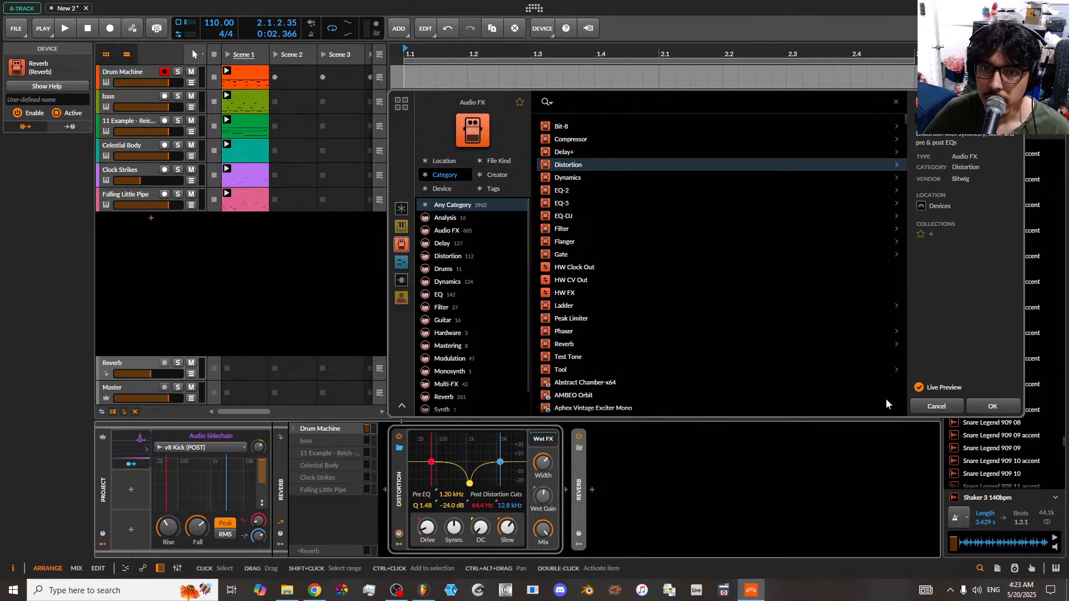
left_click(987, 406)
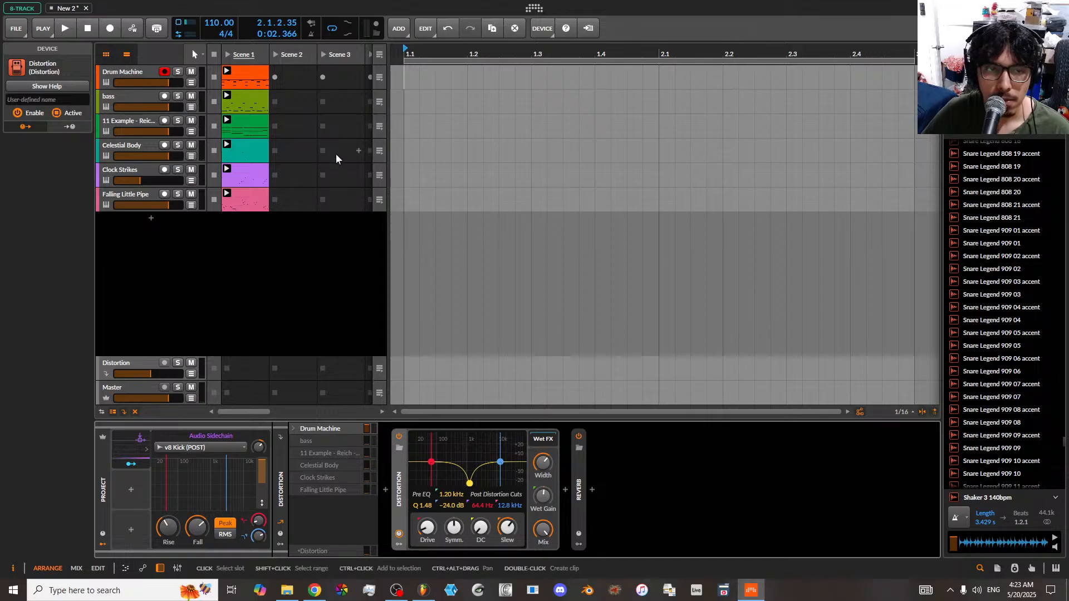
- Compare the DSP performance graph with playback stopped and with the Scene 1 clips playing
left_click(177, 26)
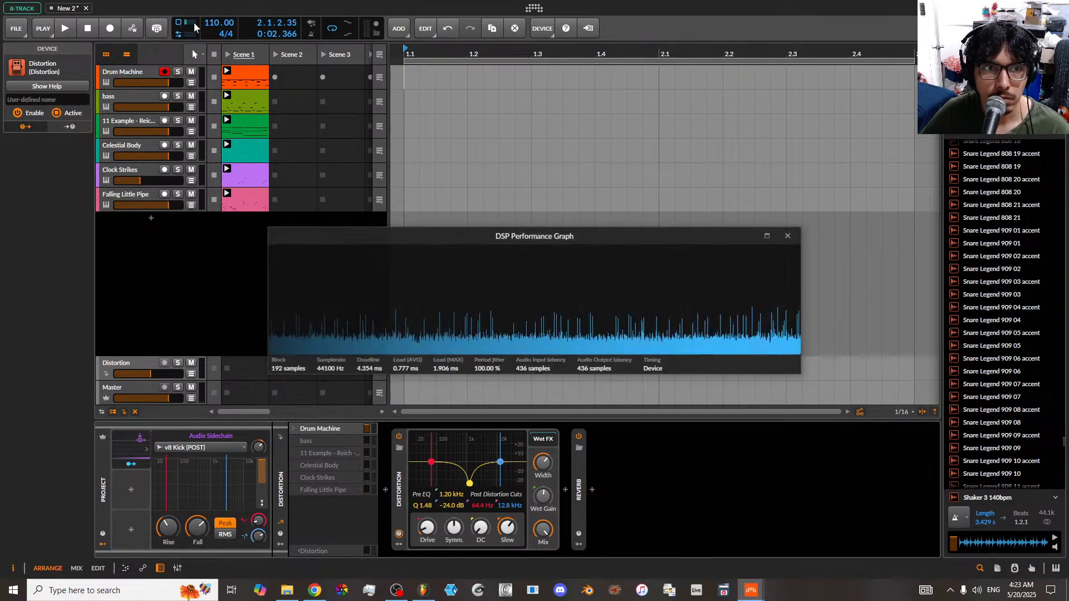
left_click(788, 235)
key("space")
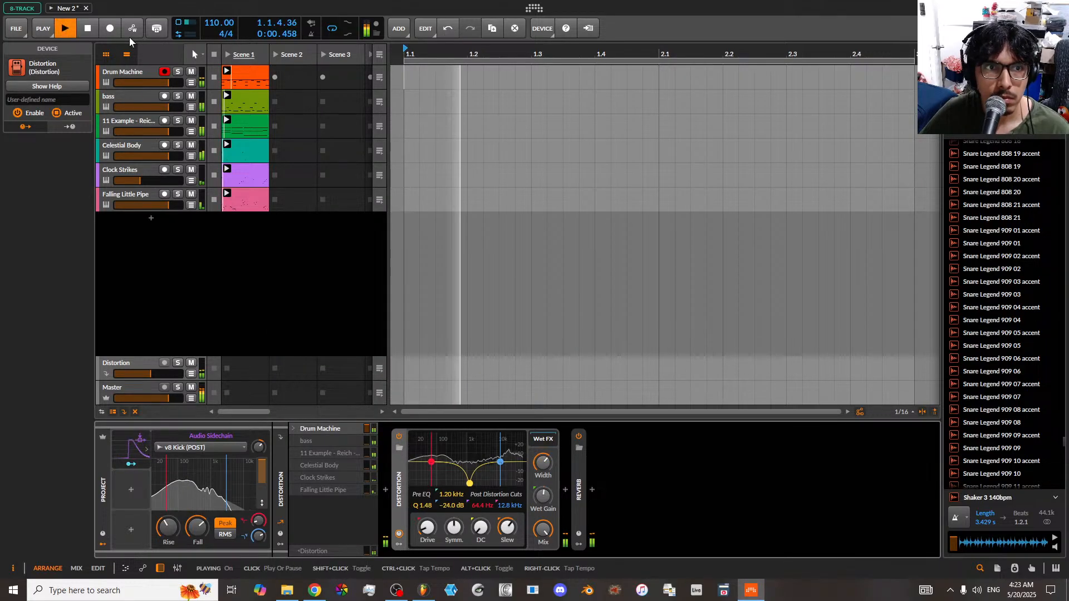
left_click(178, 25)
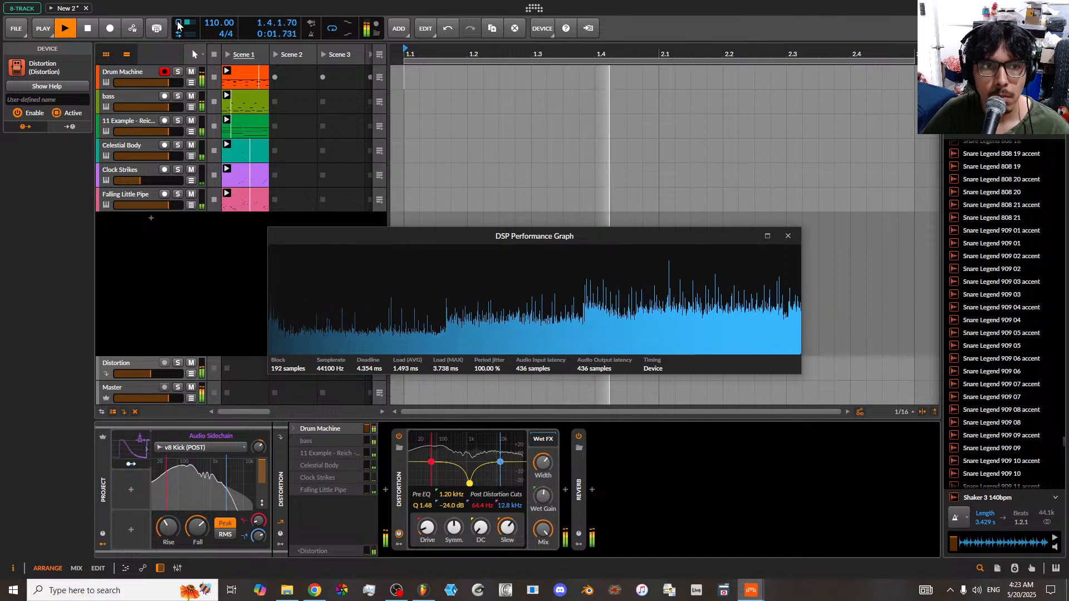
left_click(188, 26)
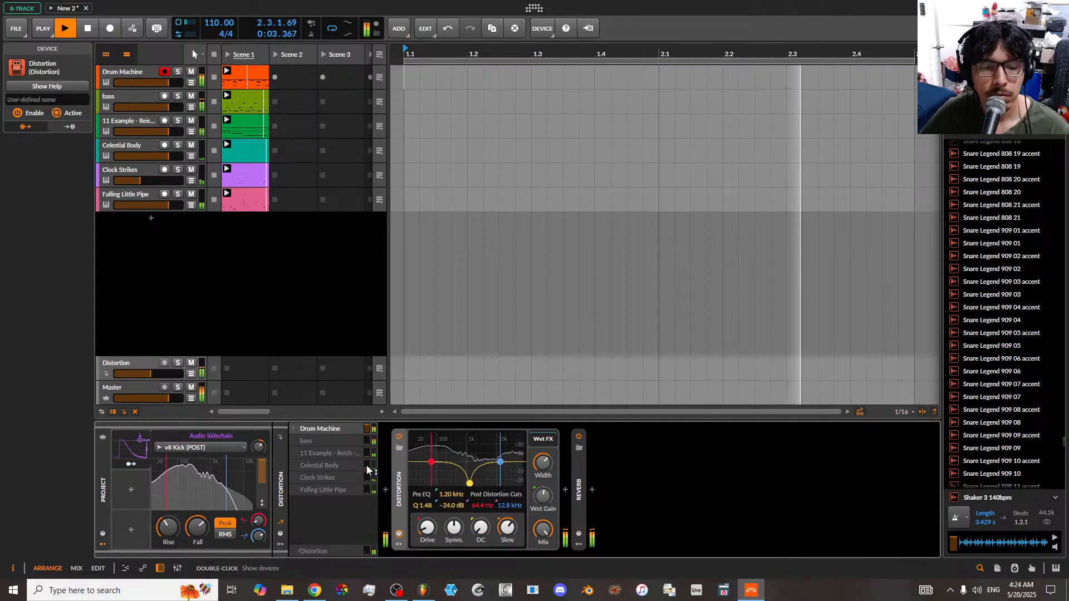
- Compare the loop with the Distortion effect track silenced and at +6.0 dB, and set its volume to -17.5 dB
left_click_drag(147, 375, 116, 377)
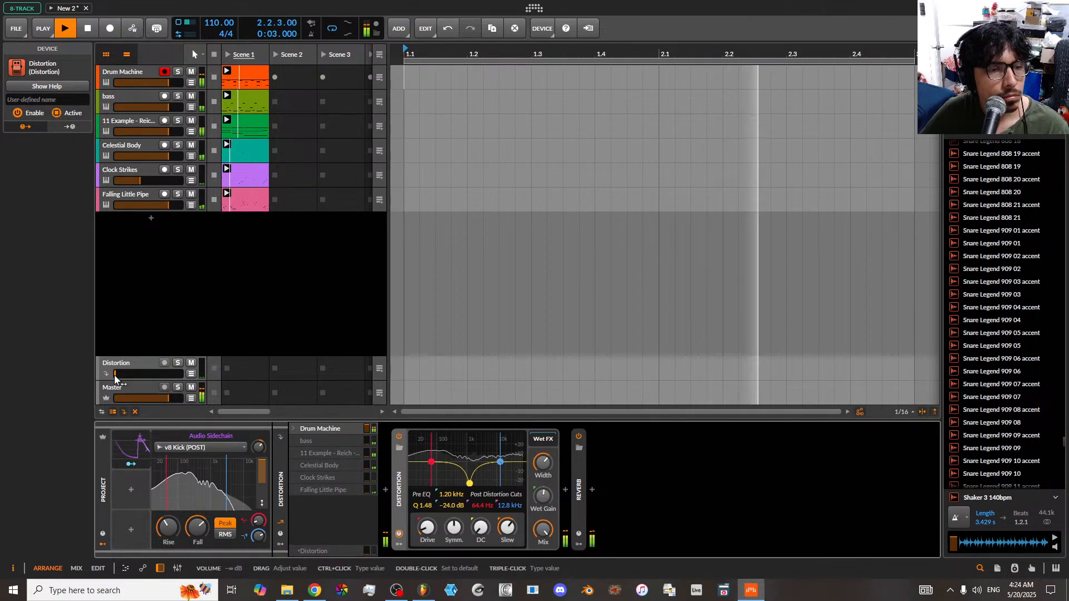
left_click(82, 28)
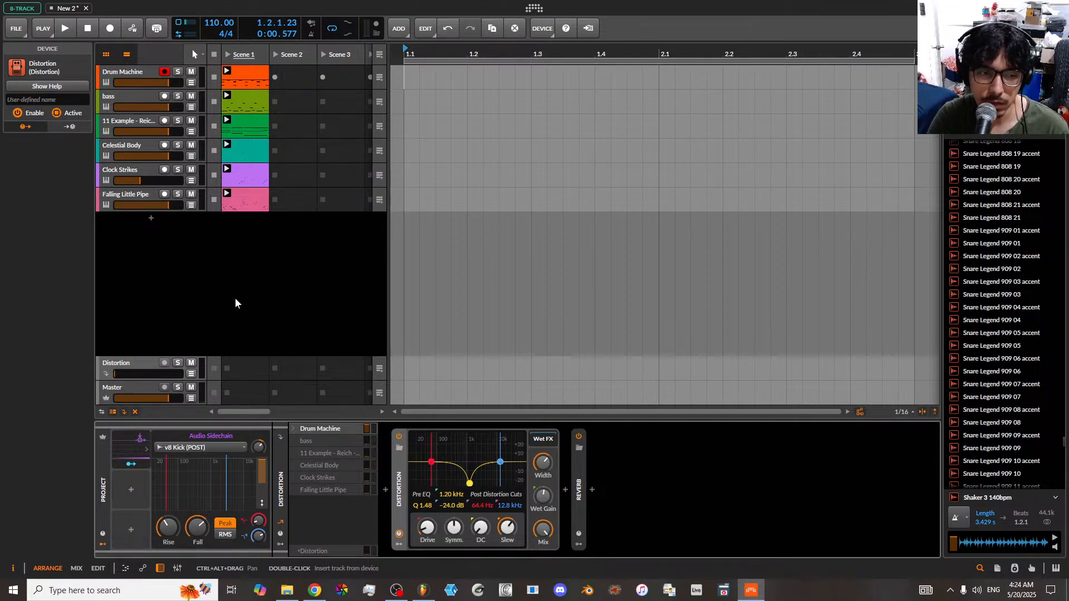
key("space")
left_click_drag(138, 364, 182, 375)
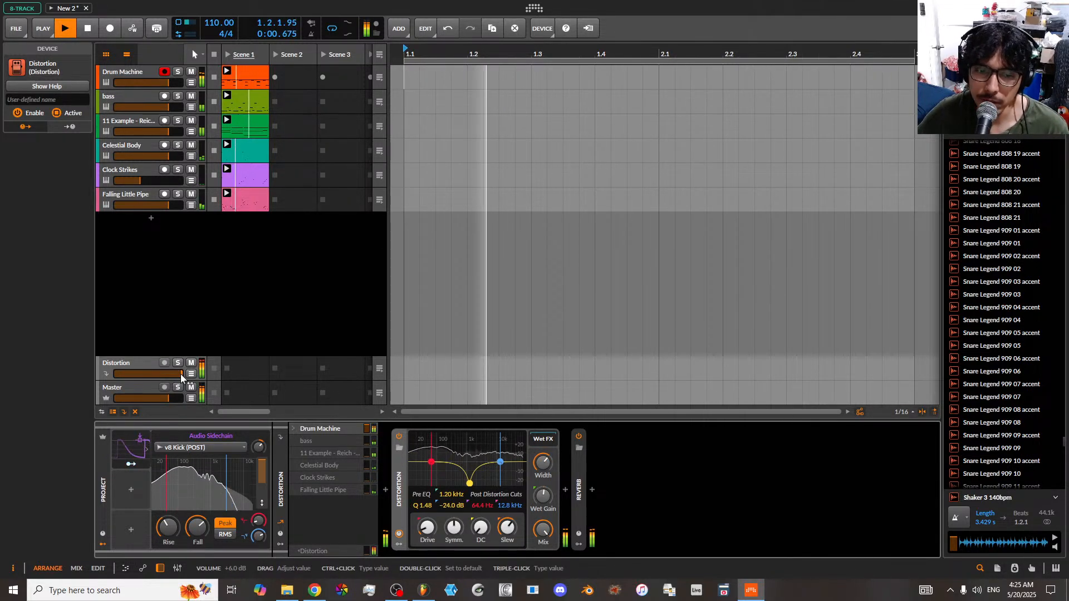
left_click_drag(181, 373, 143, 373)
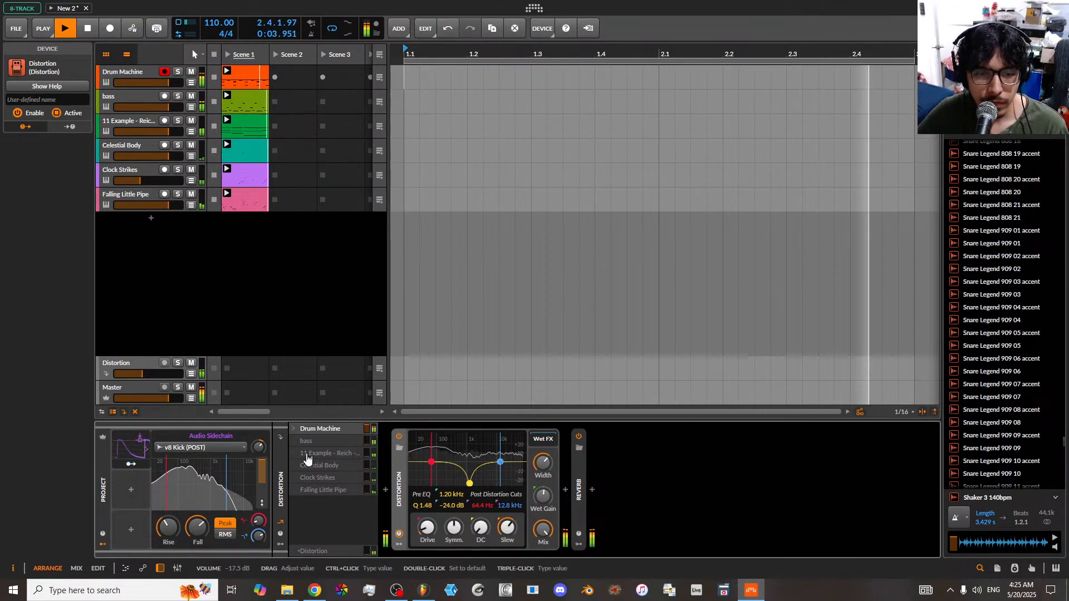
- Compare the loop with the Distortion effect track muted and unmuted, set its volume to -14.1 dB, and collapse the Distortion device
left_click(191, 363)
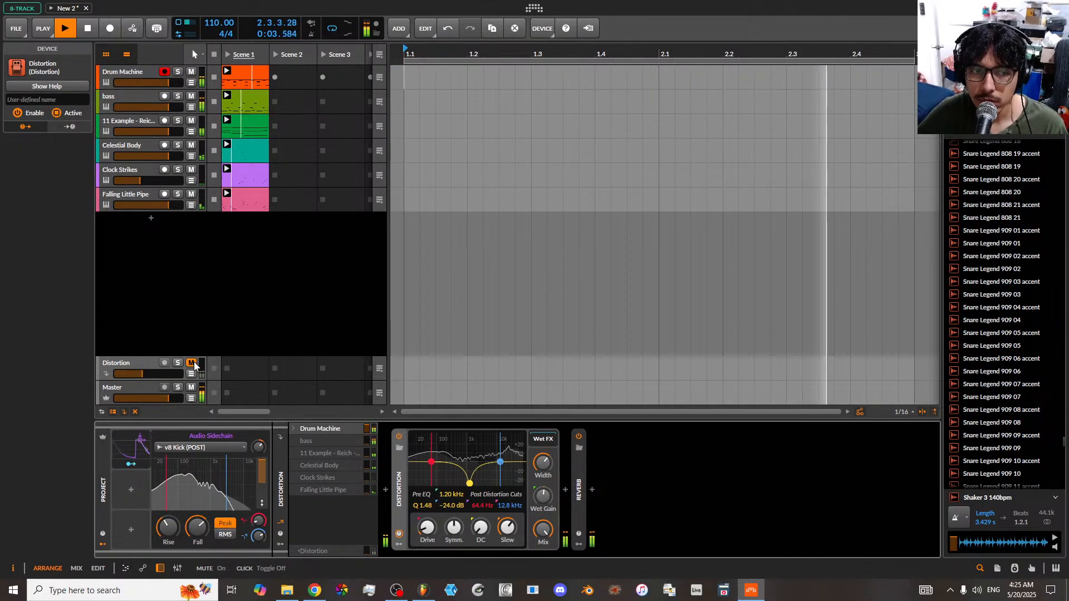
left_click(191, 363)
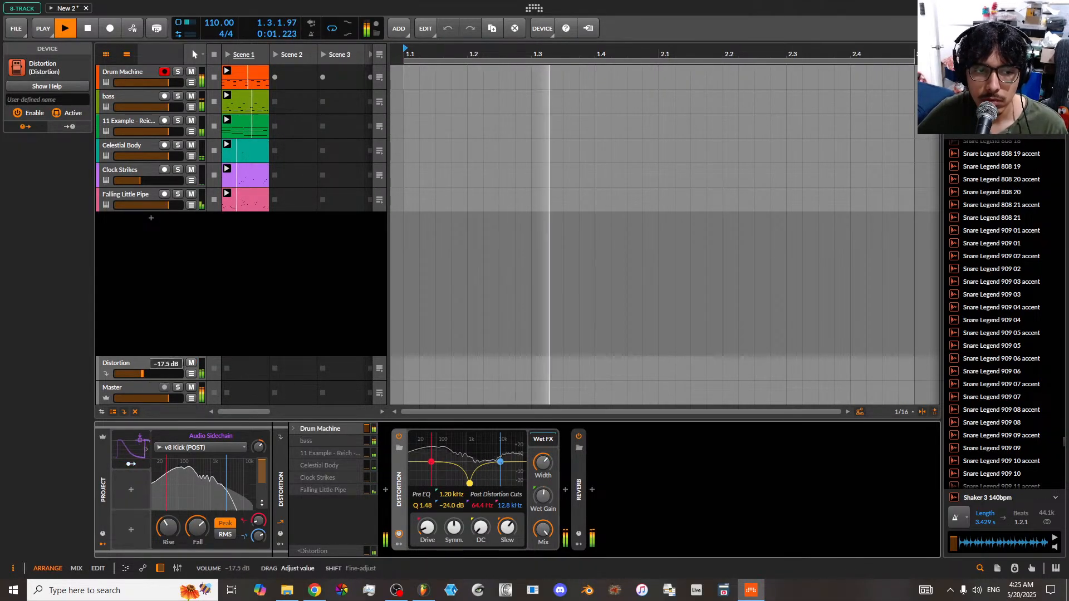
left_click_drag(146, 373, 145, 373)
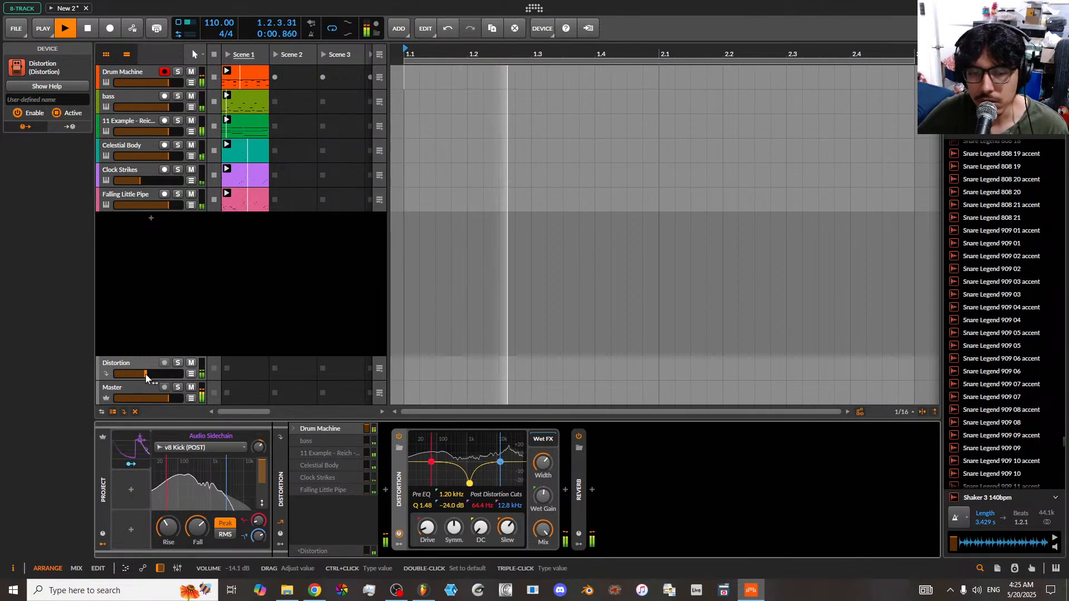
double_click(399, 463)
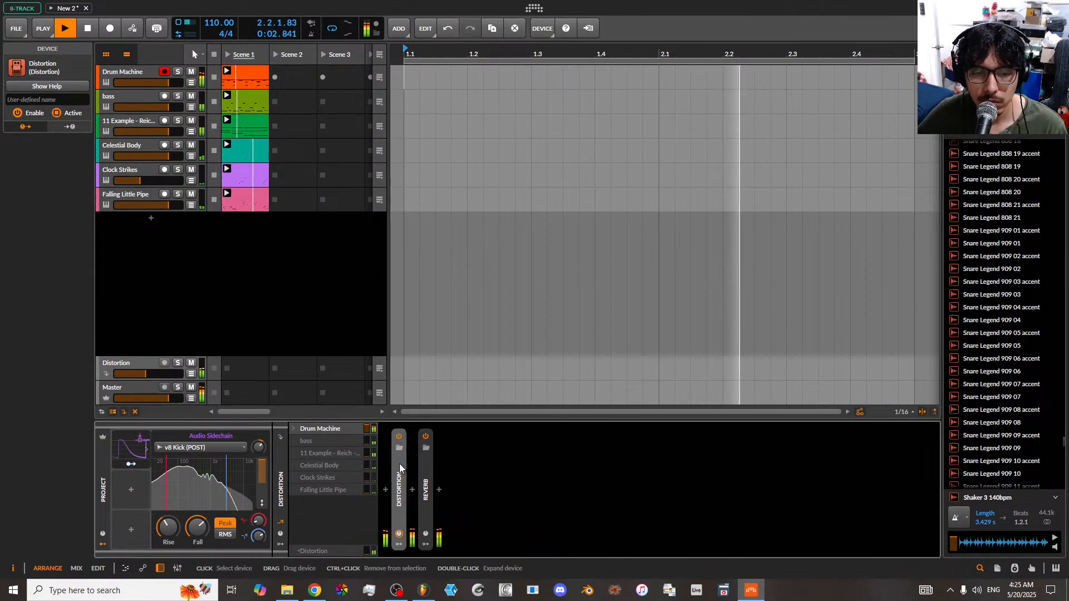
left_click(192, 363)
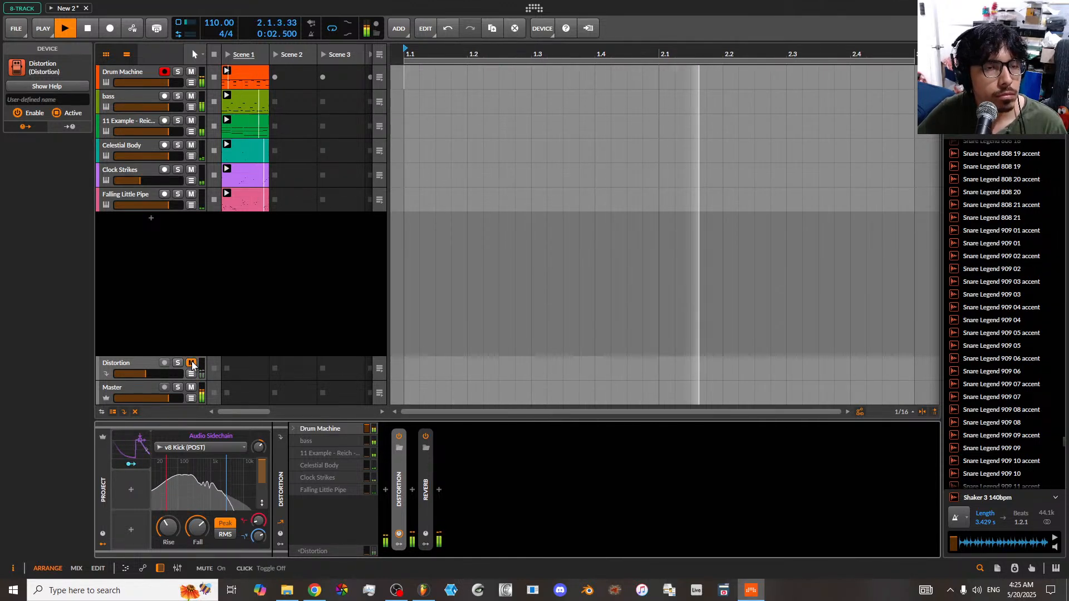
left_click(192, 363)
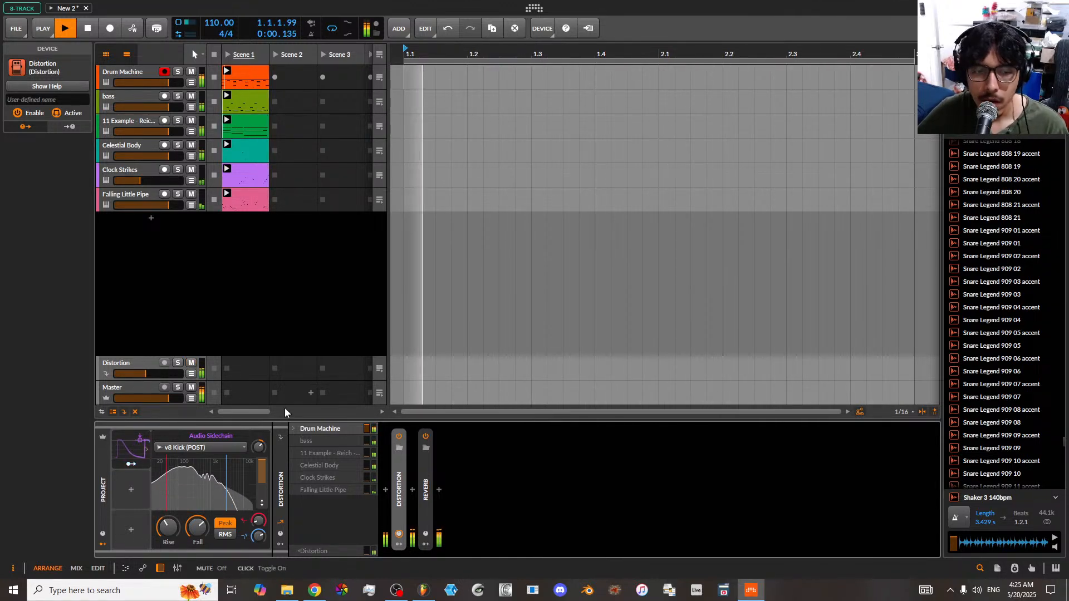
- Check the Master track's Peak Limiter during playback, and raise the Distortion effect track's volume to -10.8 dB with the loop playing
left_click(137, 386)
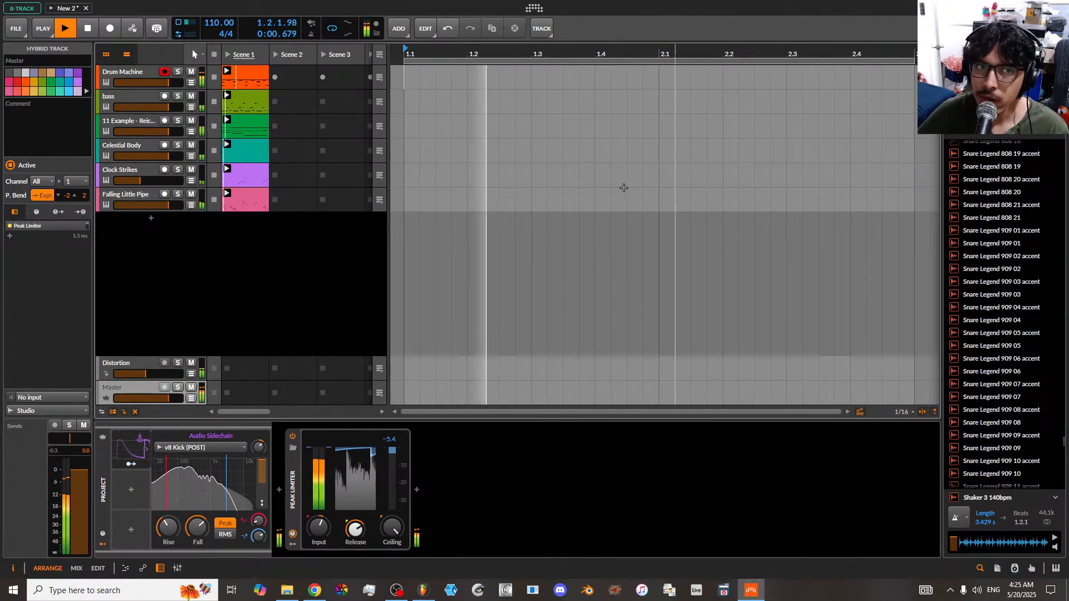
left_click(92, 28)
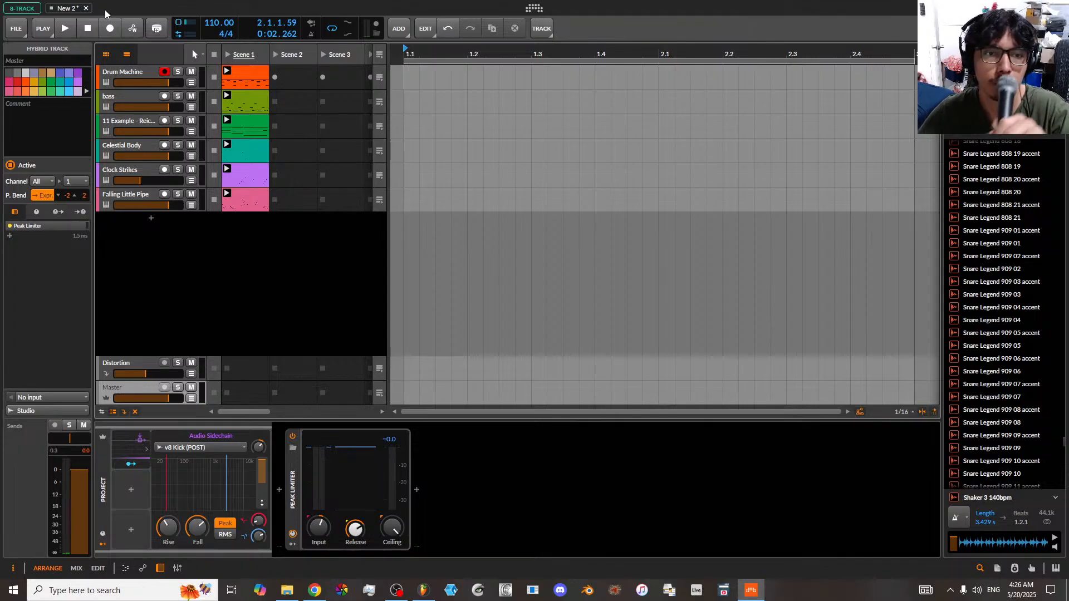
key("space")
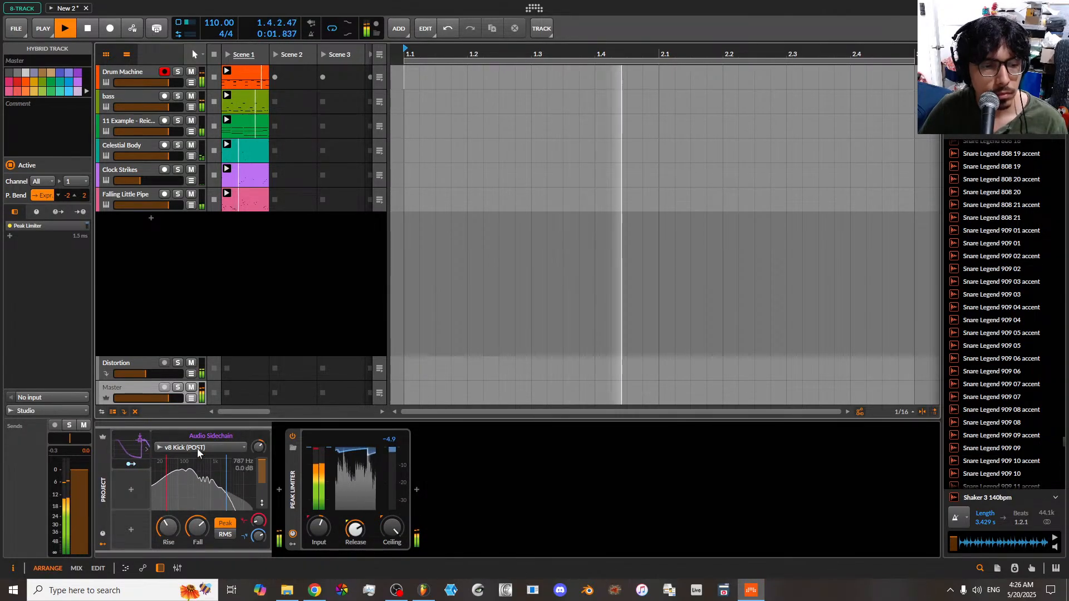
left_click(148, 363)
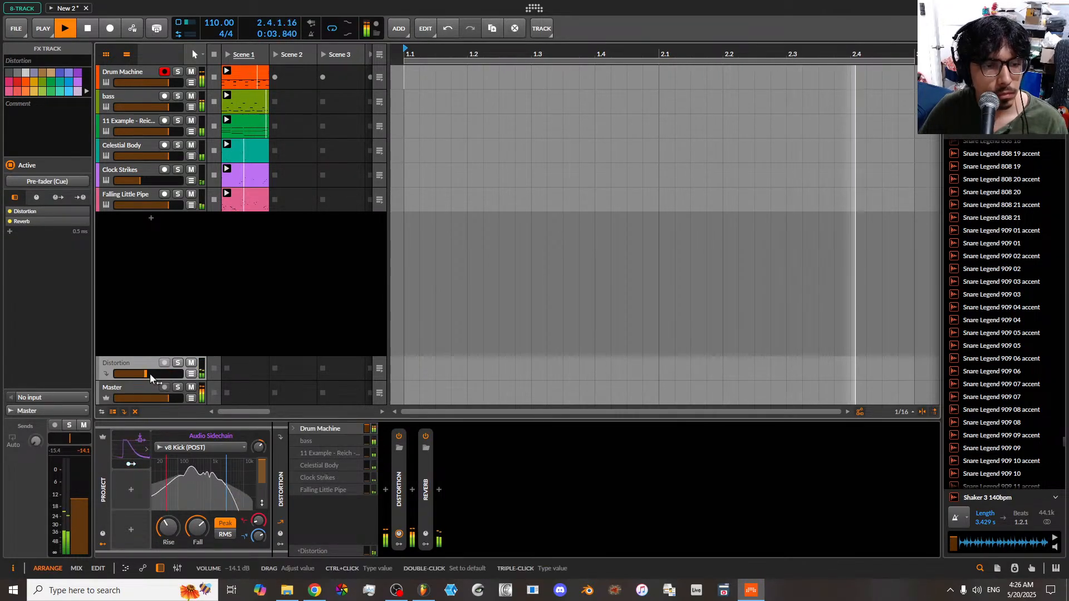
mouse_move(146, 373)
left_mouse_down()
mouse_move(160, 373)
mouse_move(149, 374)
left_mouse_up()
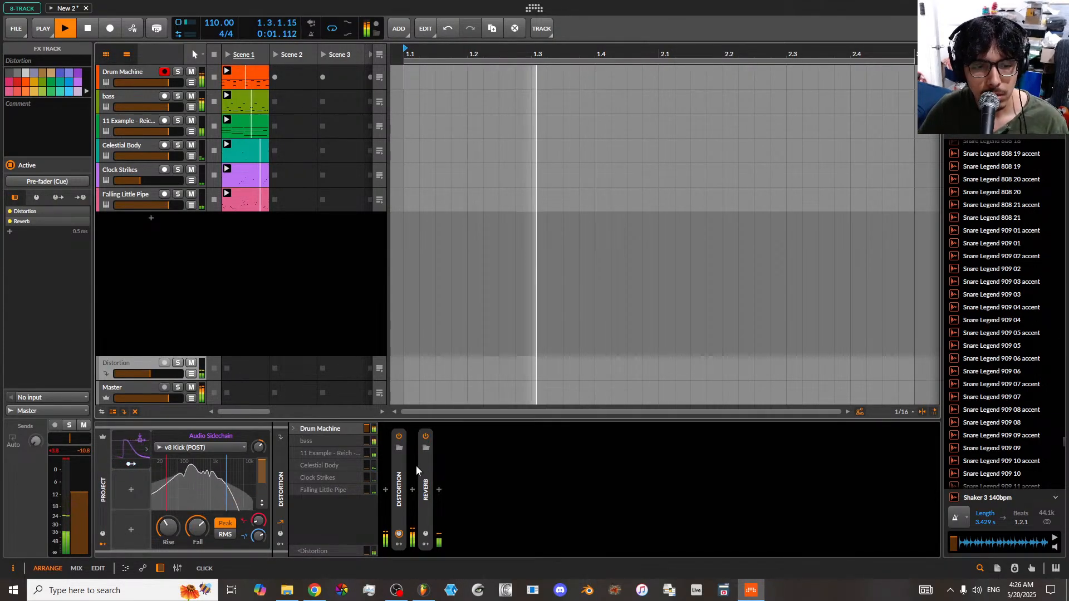
- Insert a Compressor after the Reverb on the Distortion effect track and adjust its threshold, ratio, attack and release
left_click(439, 489)
left_click(607, 142)
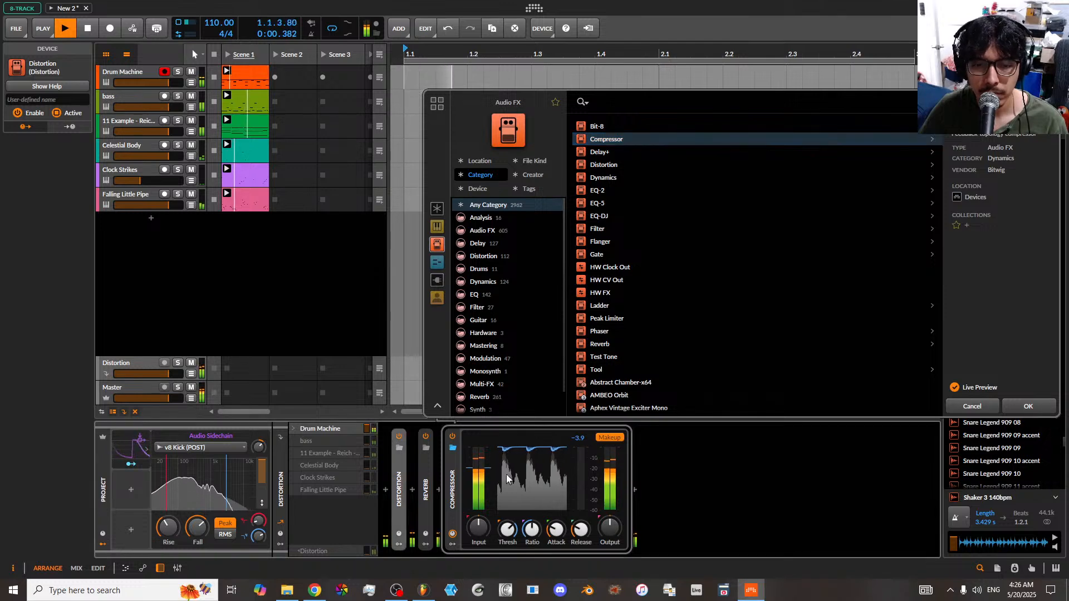
mouse_move(482, 469)
left_mouse_down()
mouse_move(494, 515)
mouse_move(493, 442)
mouse_move(493, 497)
left_mouse_up()
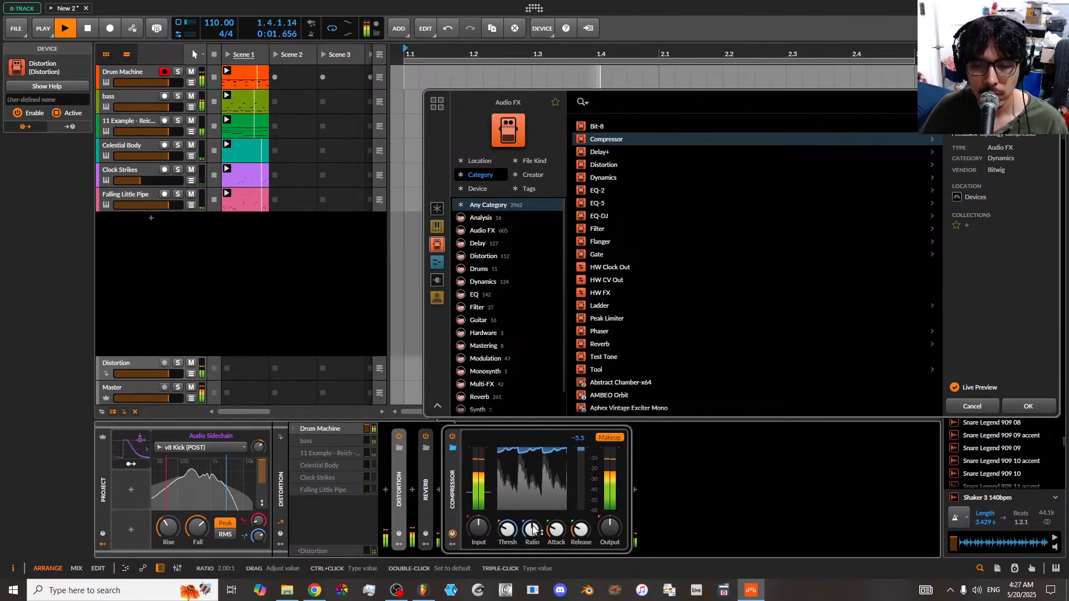
left_click_drag(532, 528, 532, 500)
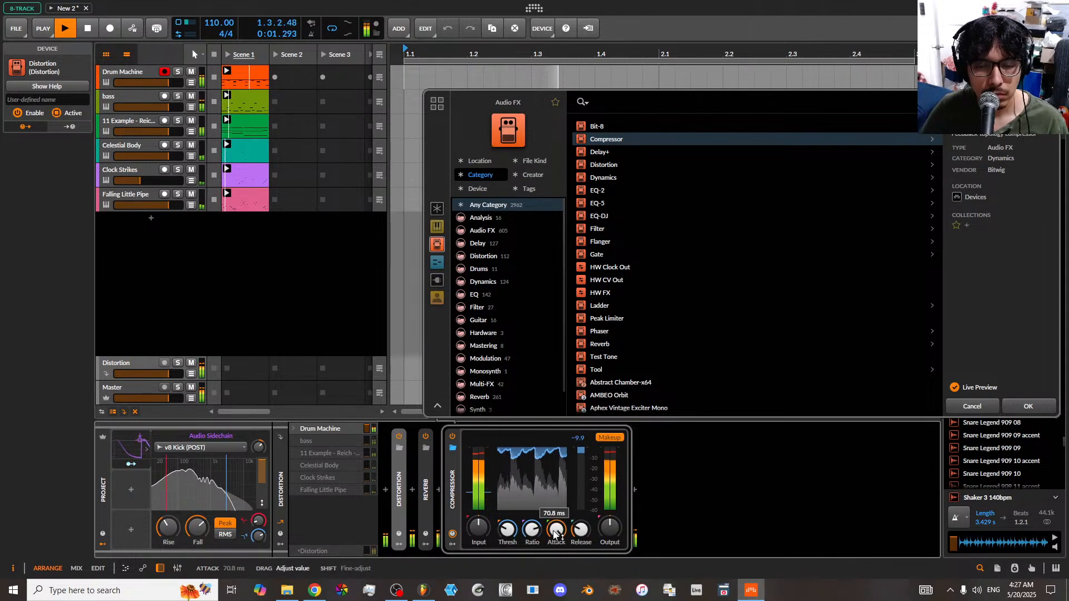
left_click_drag(554, 534, 580, 550)
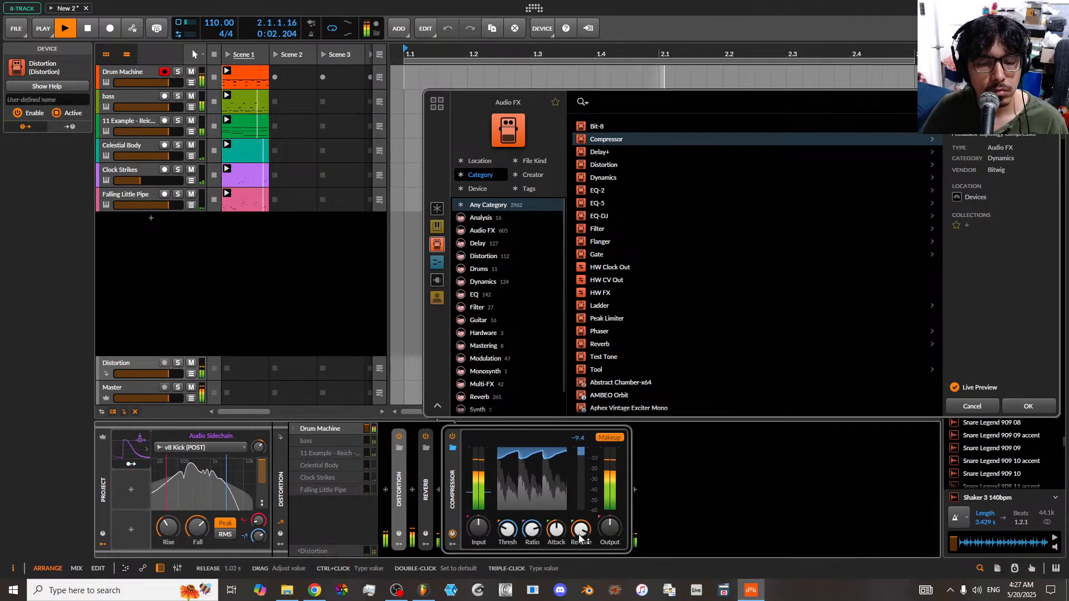
left_click_drag(580, 537, 507, 525)
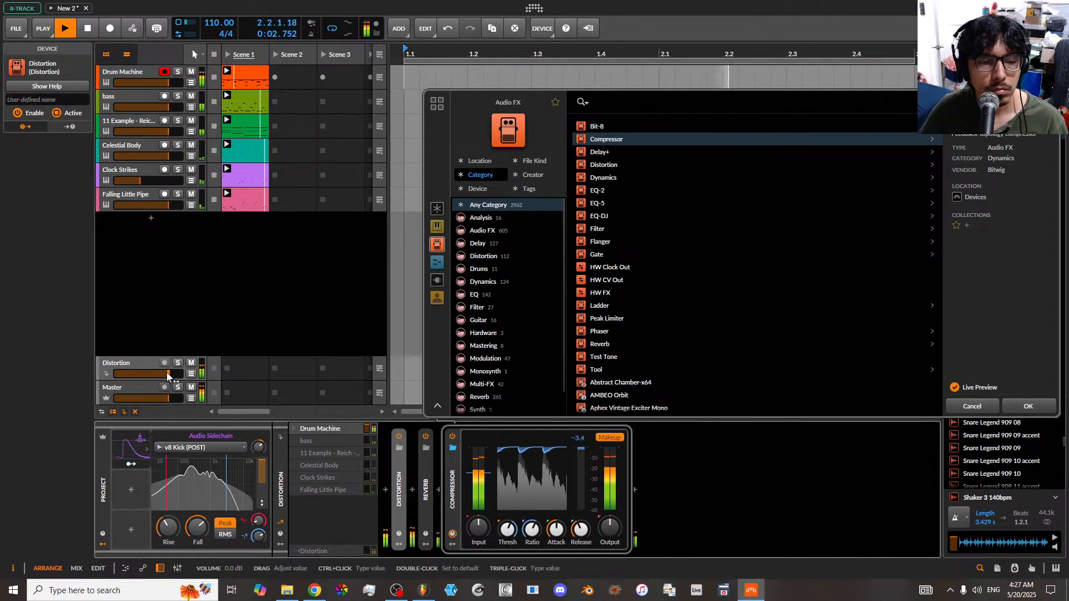
- Set the Distortion effect track's volume to -11.7 dB and compare the loop with that track muted and unmuted
mouse_move(167, 382)
left_mouse_down()
mouse_move(117, 382)
mouse_move(149, 373)
left_mouse_up()
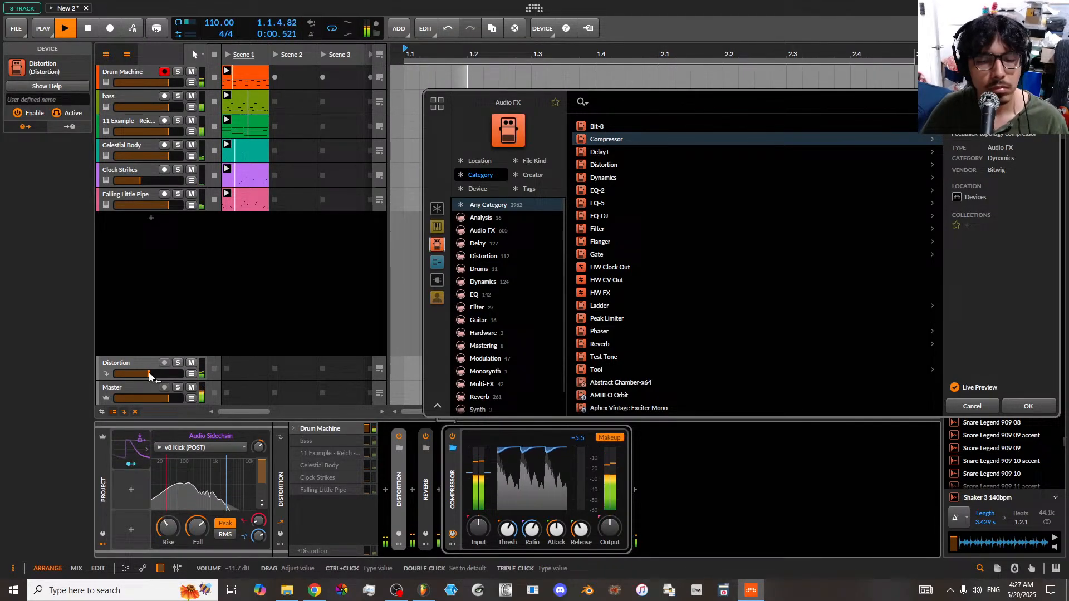
left_click(192, 362)
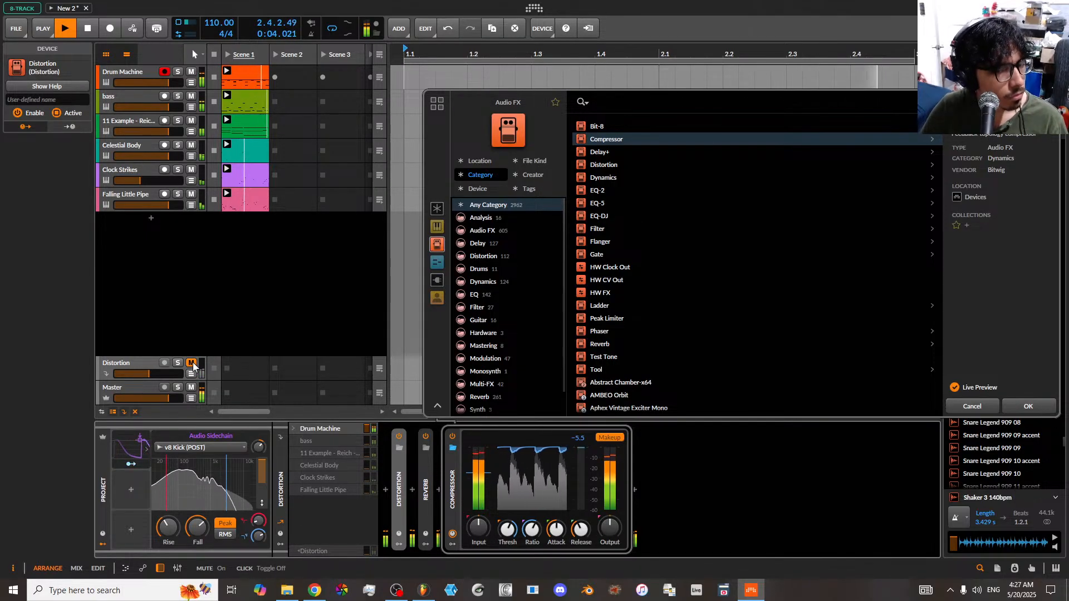
left_click(192, 362)
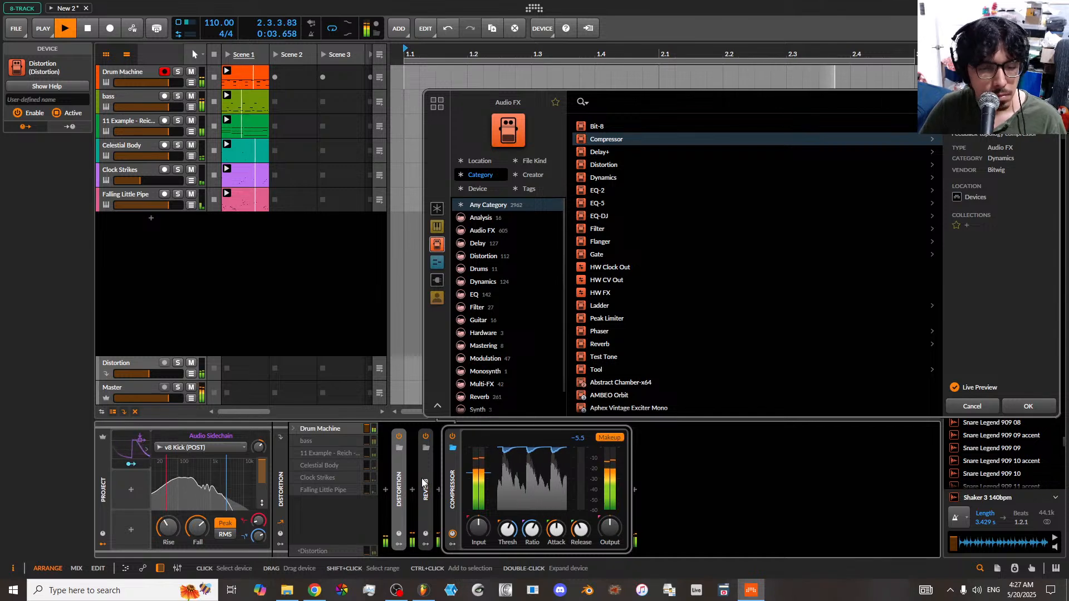
- Check the Reverb device's settings, collapse the Reverb and Compressor devices, and confirm the insertion of the Compressor
double_click(426, 482)
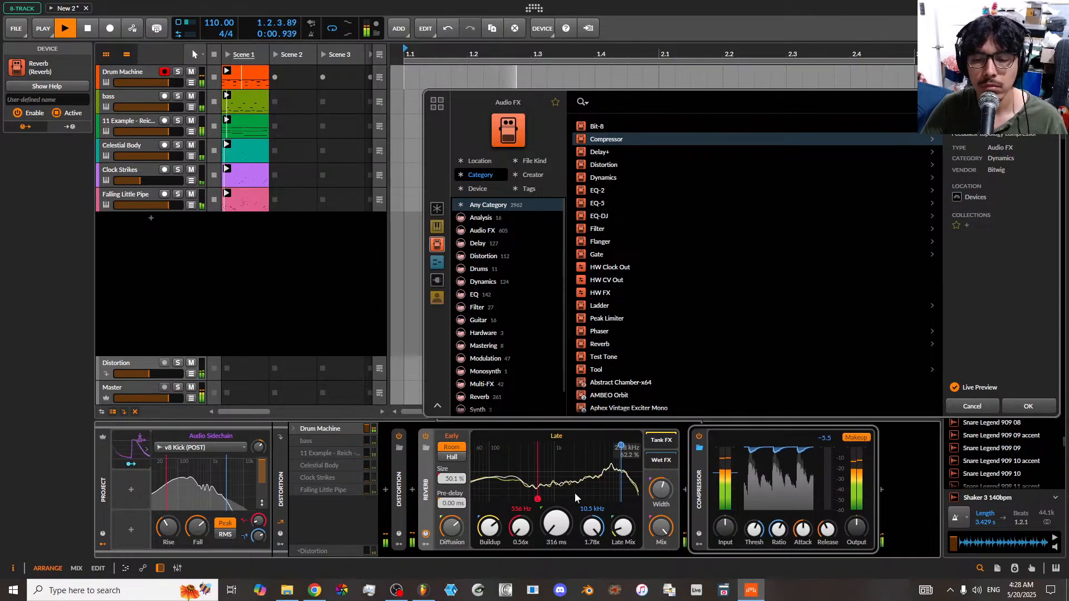
double_click(427, 475)
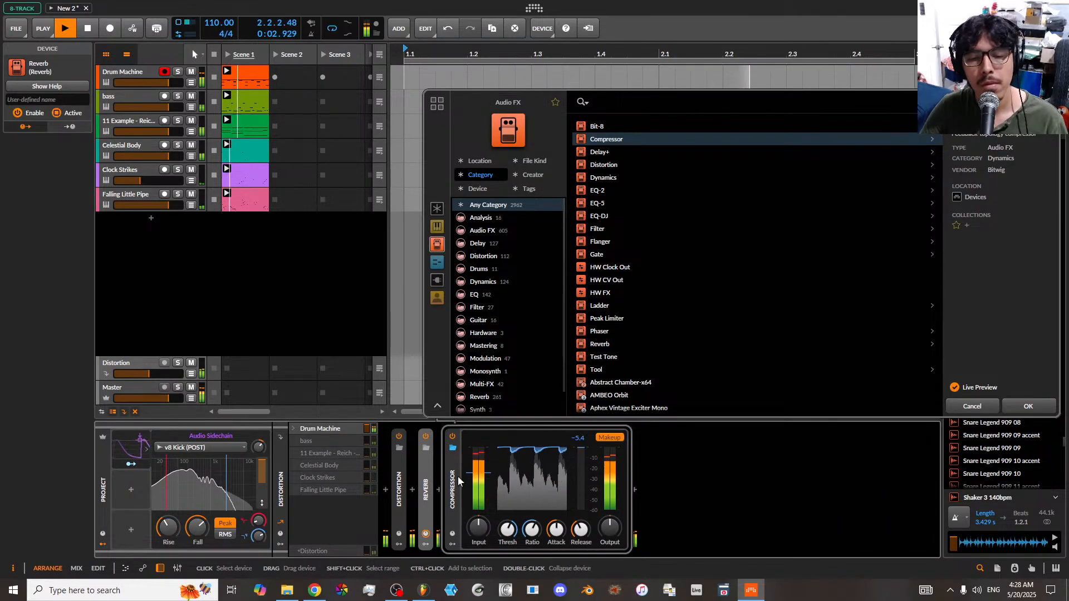
double_click(452, 476)
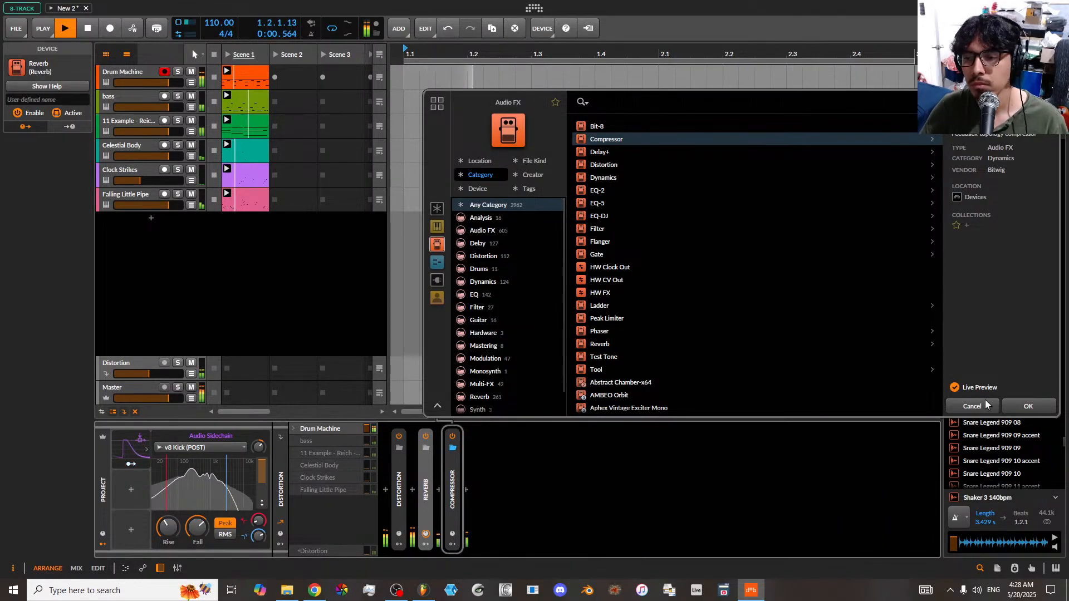
left_click(1010, 406)
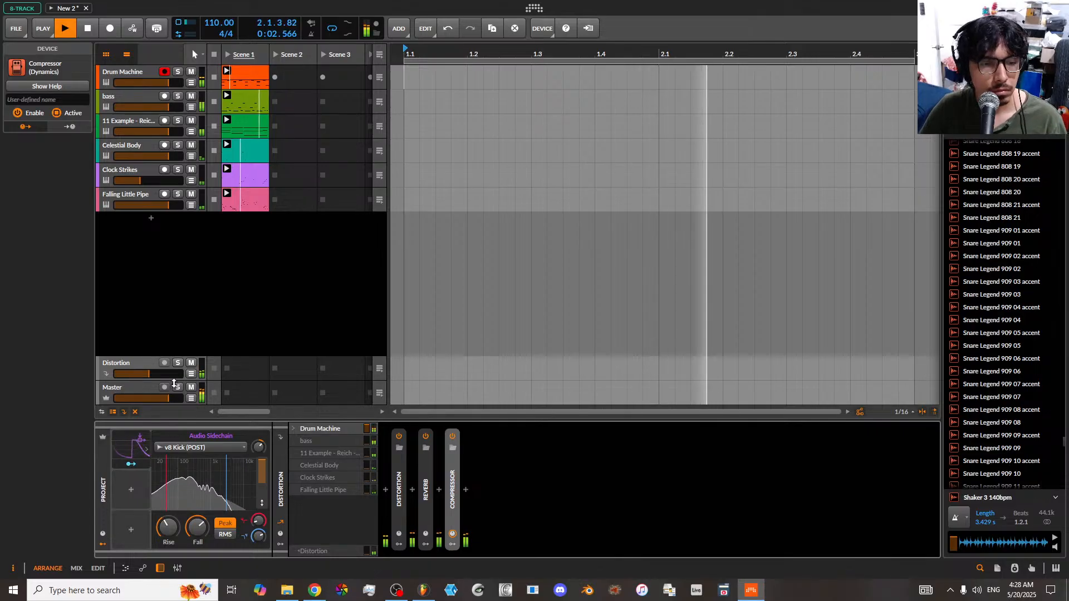
- Lower the Distortion effect track's volume while the loop plays, and stop playback
mouse_move(149, 373)
left_mouse_down()
mouse_move(168, 372)
mouse_move(138, 372)
left_mouse_up()
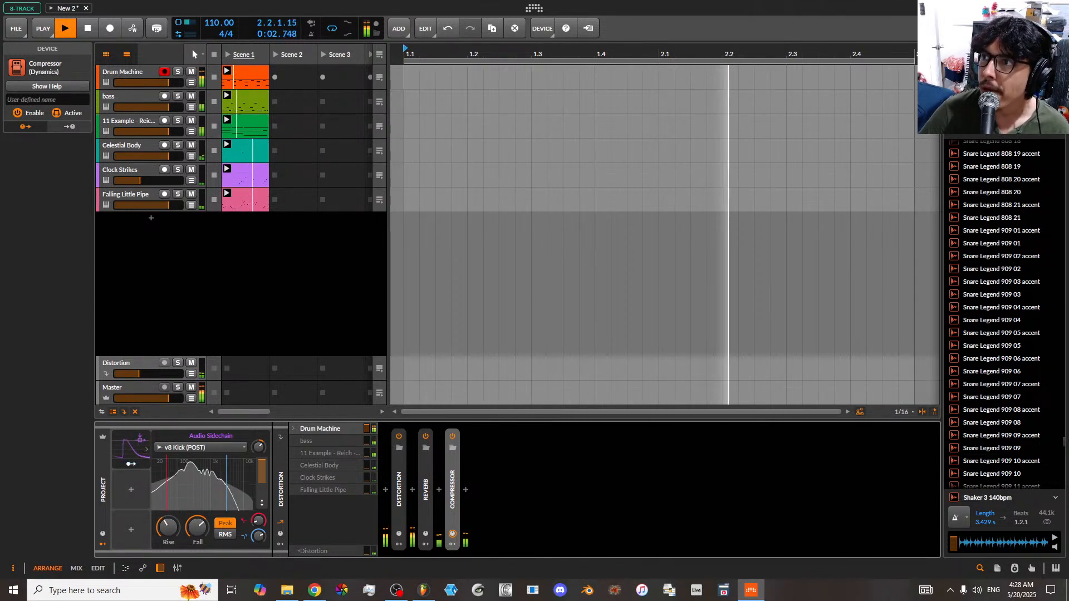
left_click(89, 31)
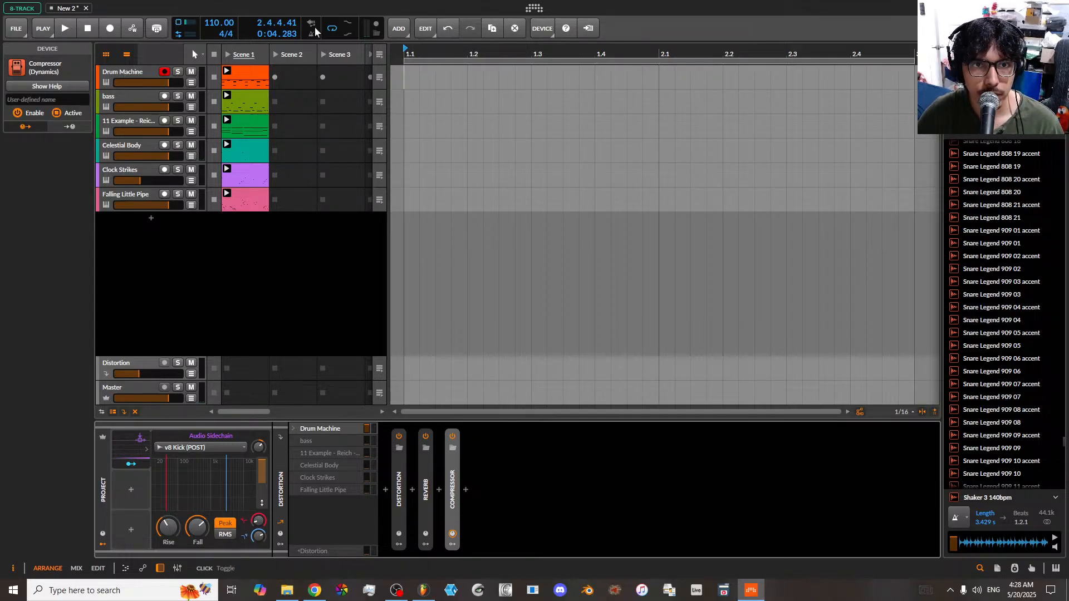
- Check the audio driver, device and output routing in the application's audio settings, and return to the project
left_click(524, 9)
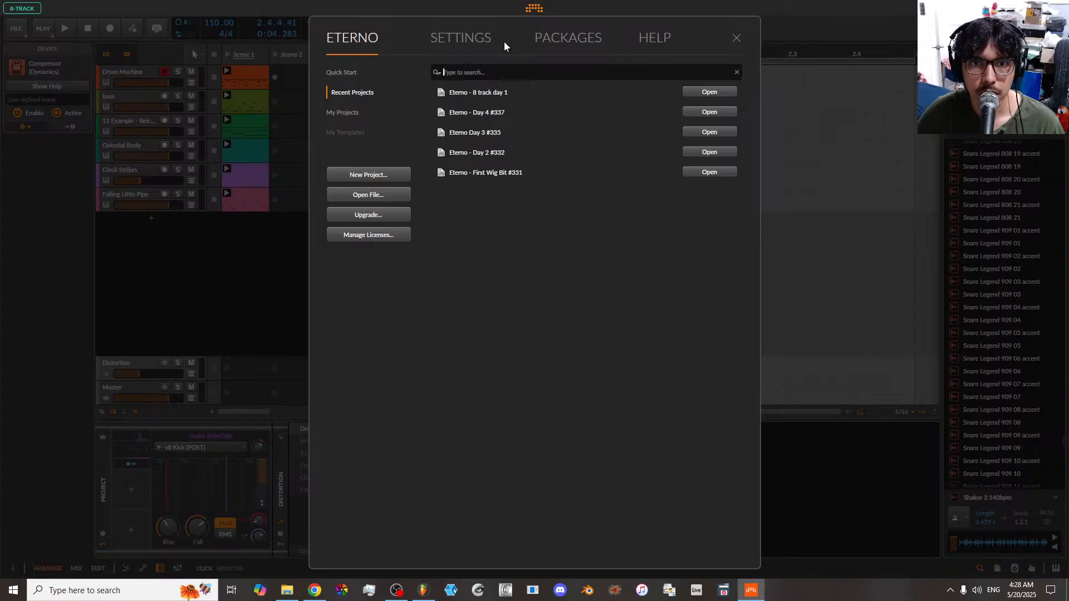
left_click(470, 37)
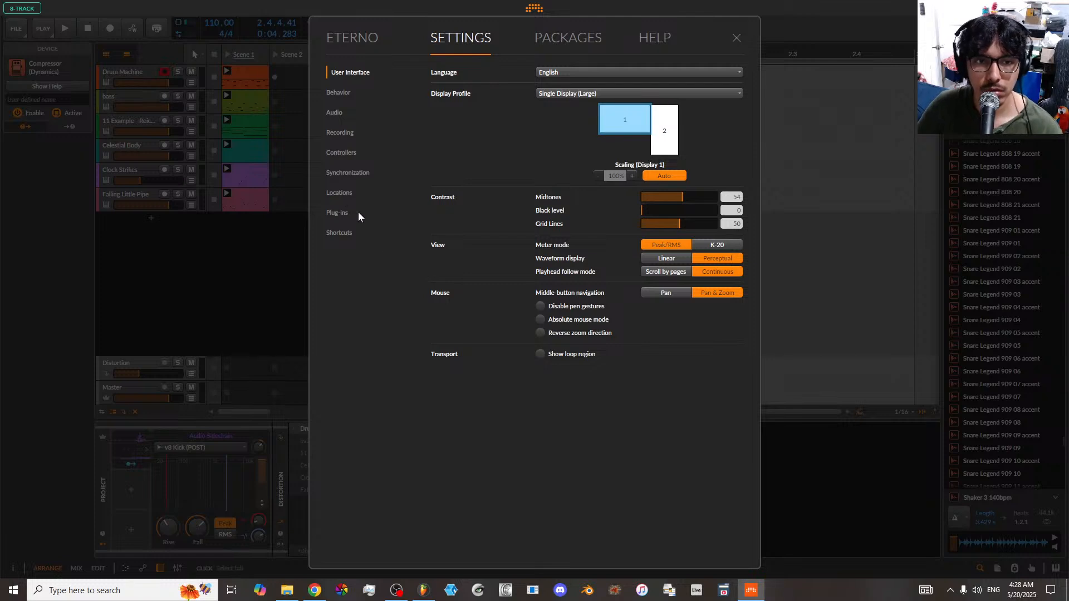
left_click(338, 114)
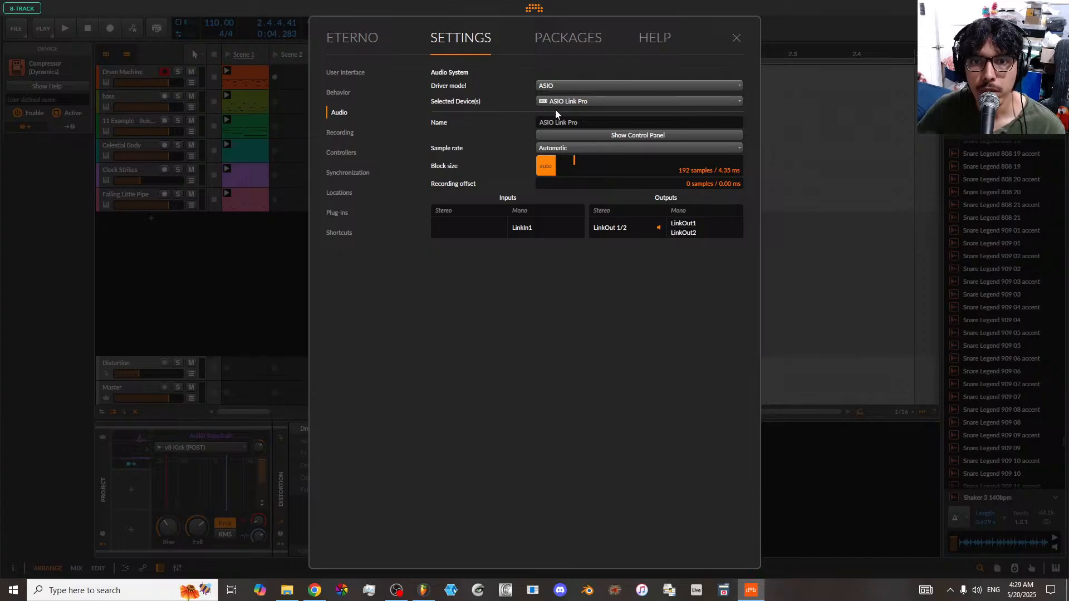
left_click(736, 38)
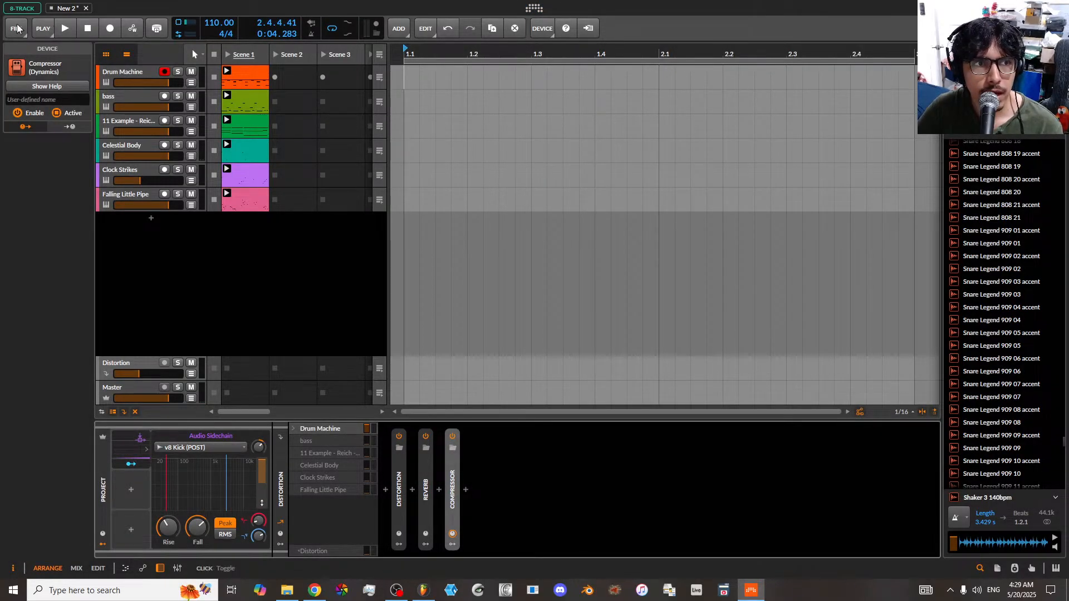
left_click(534, 9)
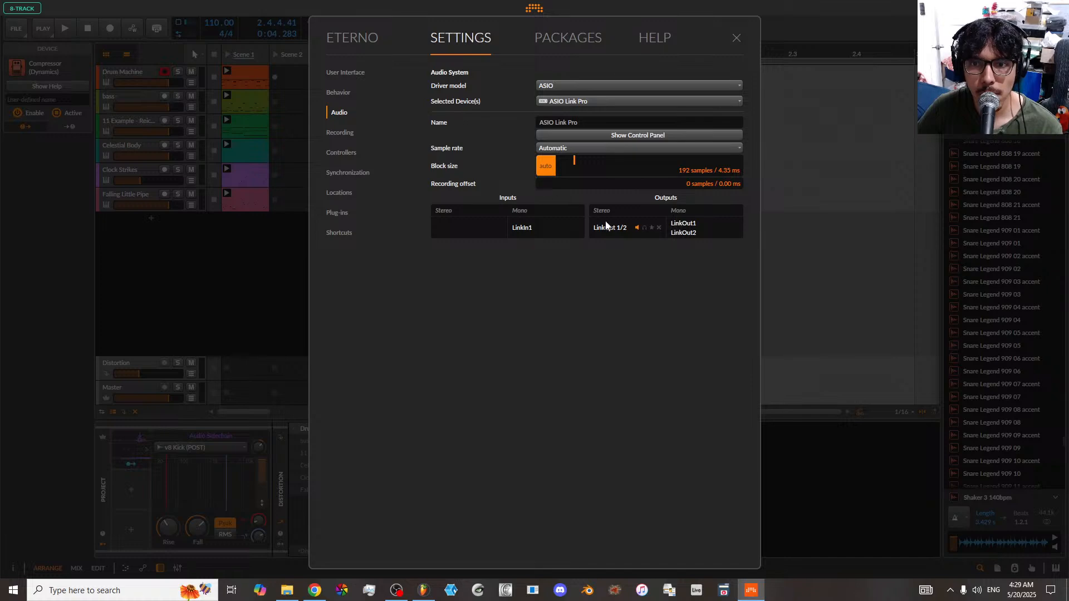
left_click(737, 37)
- Minimize the project window, switch to FL Studio, and mute the REC dry mixer track
left_click(424, 591)
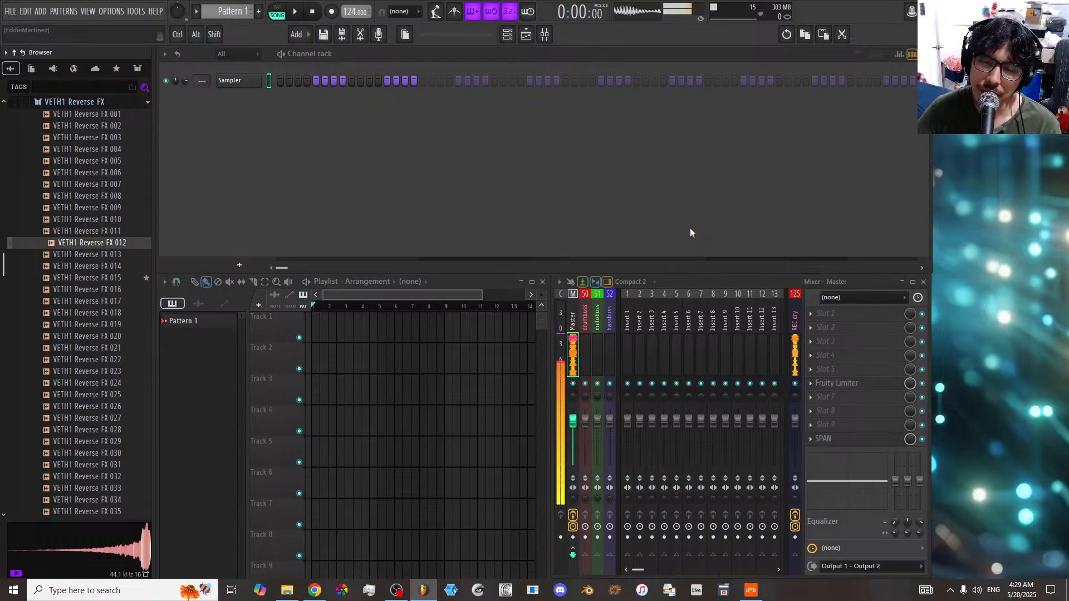
left_click(795, 326)
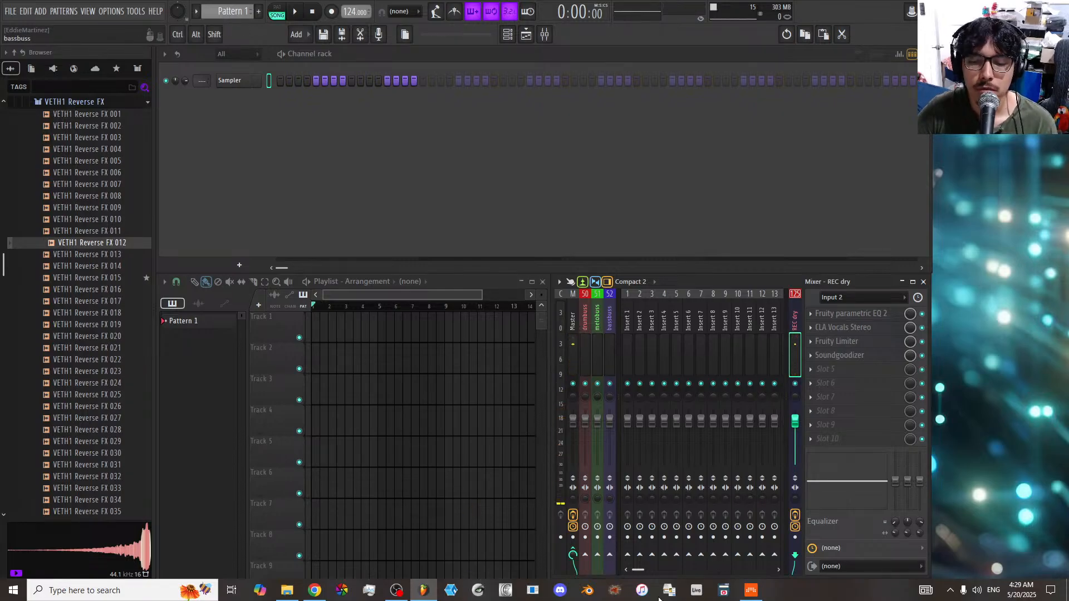
left_click(751, 590)
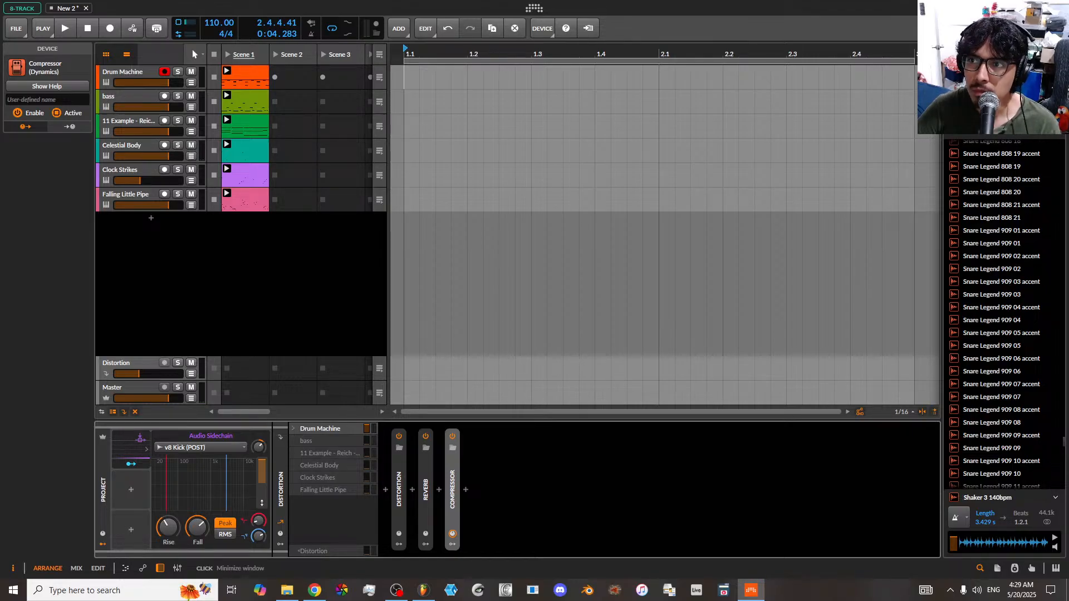
left_click(1023, 8)
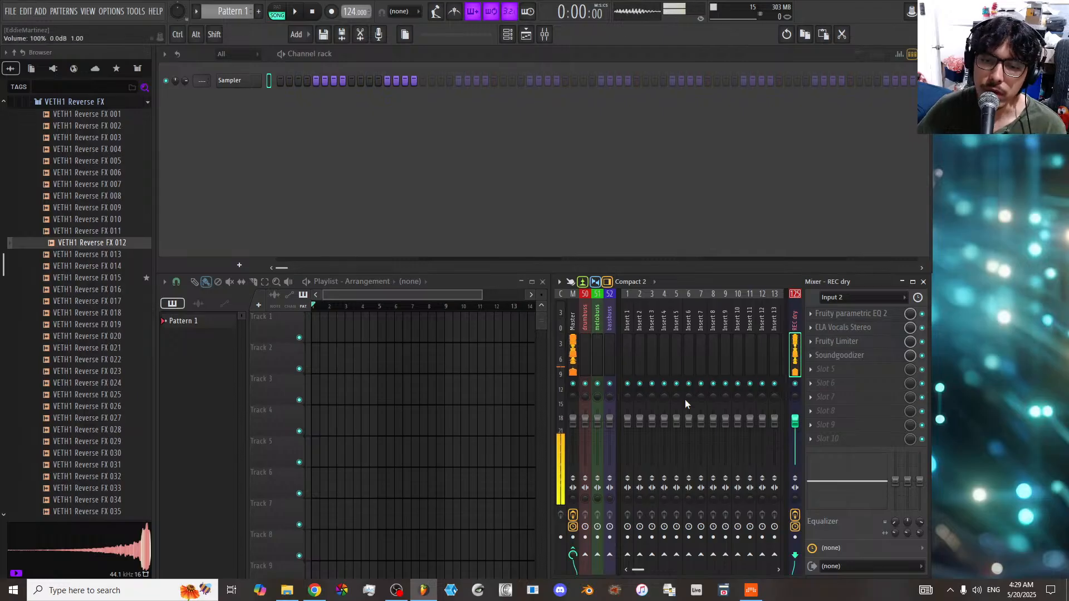
left_click(795, 384)
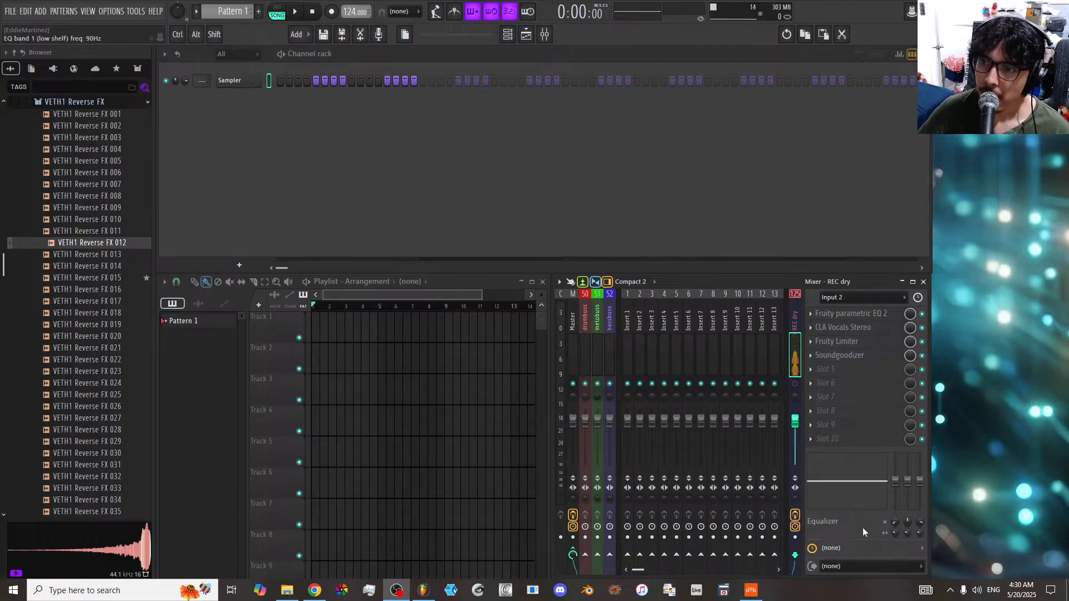
- Unmute the REC dry mixer track, minimize FL Studio, and switch to 8-Track to play the loop
left_click(796, 392)
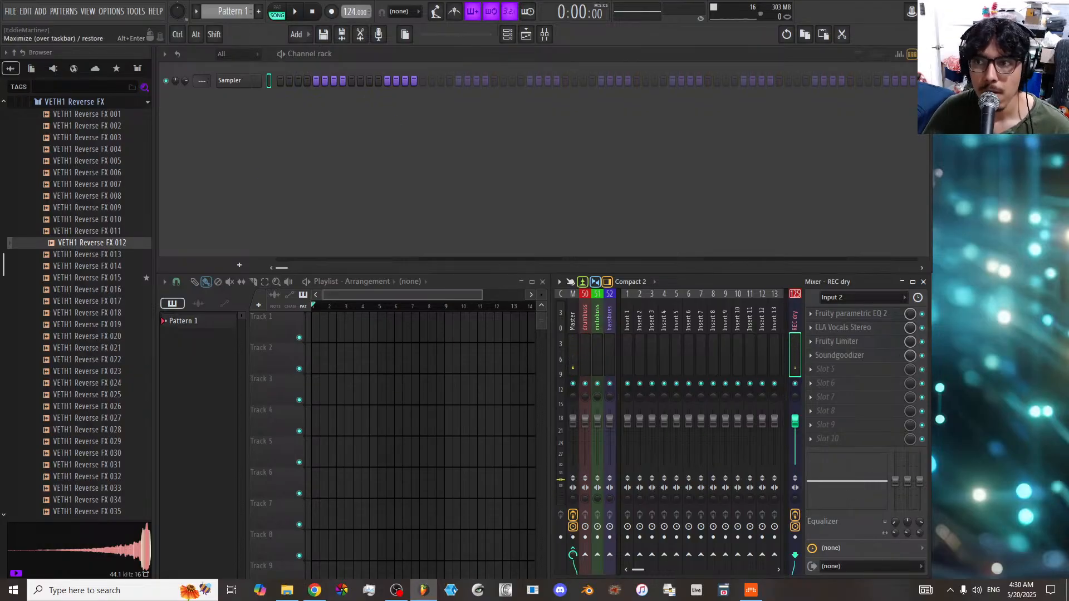
left_click(1023, 10)
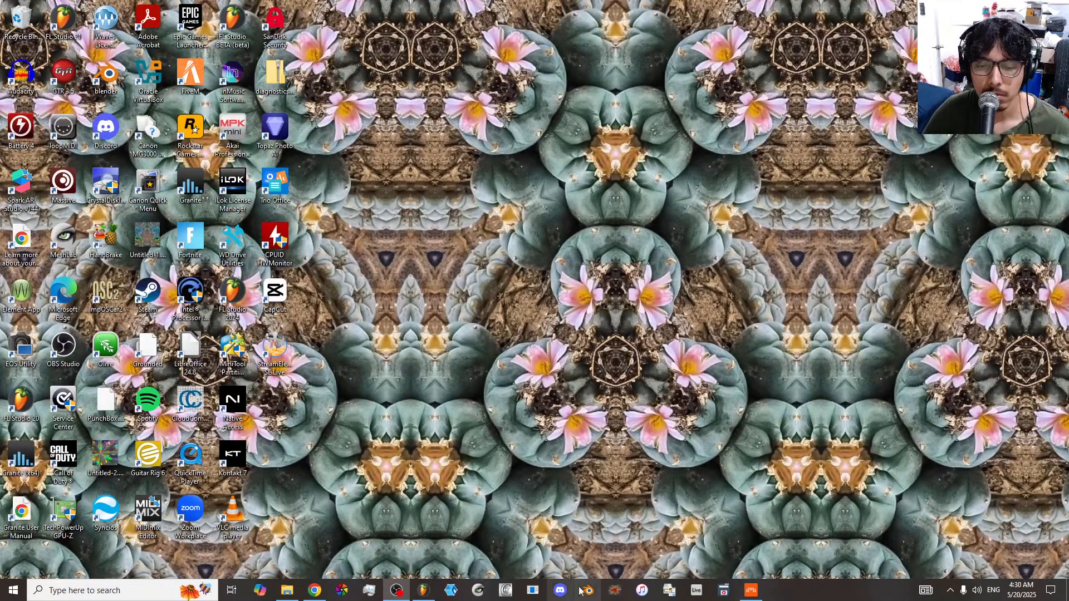
left_click(751, 590)
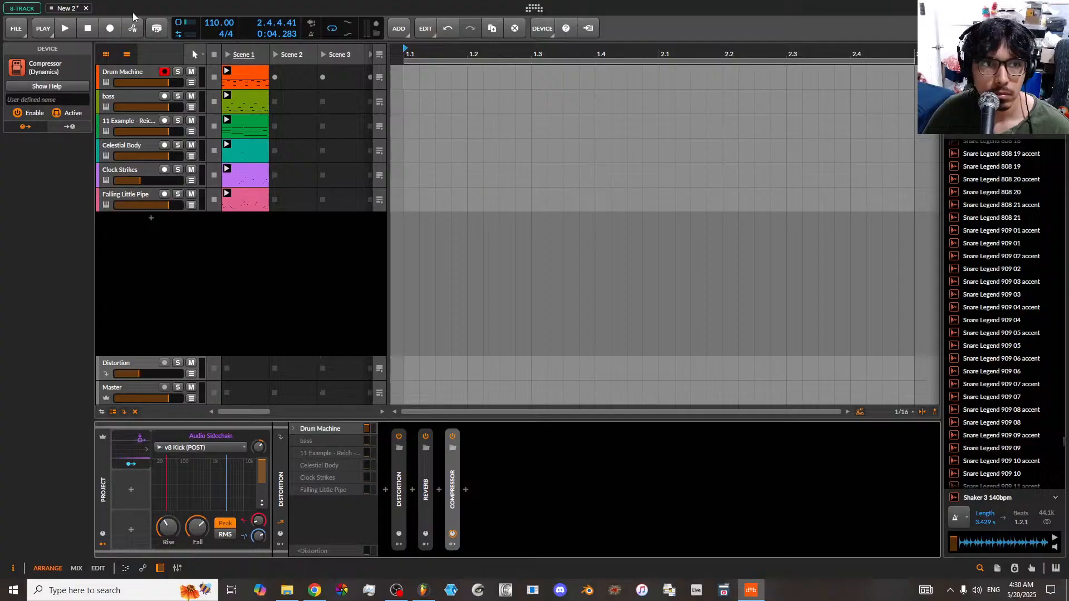
left_click(69, 29)
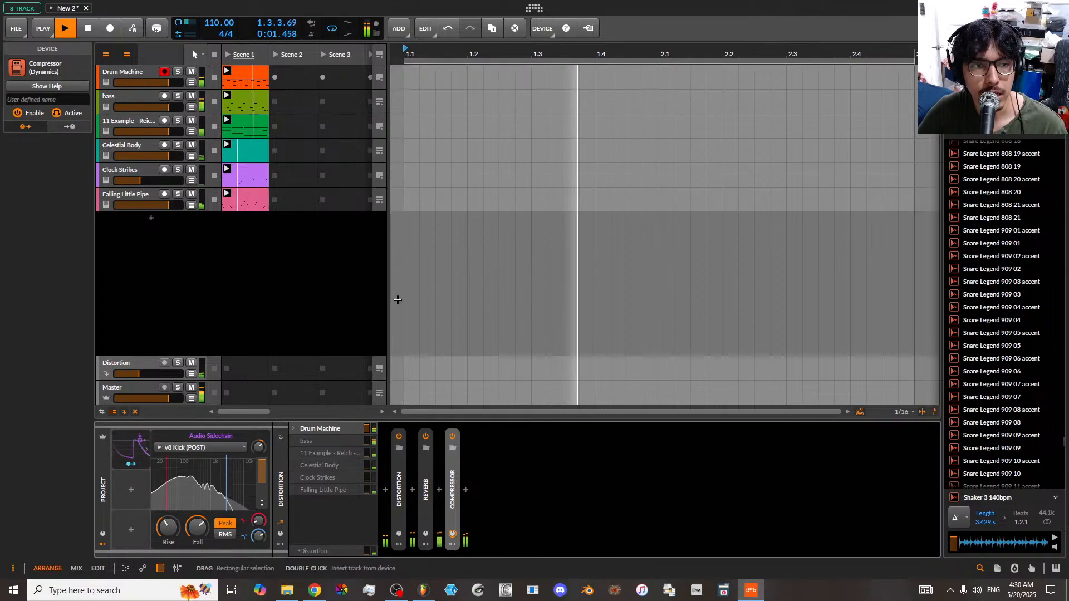
- Try adding a group track for the four melodic tracks from 11 Example - Reich to Falling Little Pipe, and undo it
left_click(144, 98)
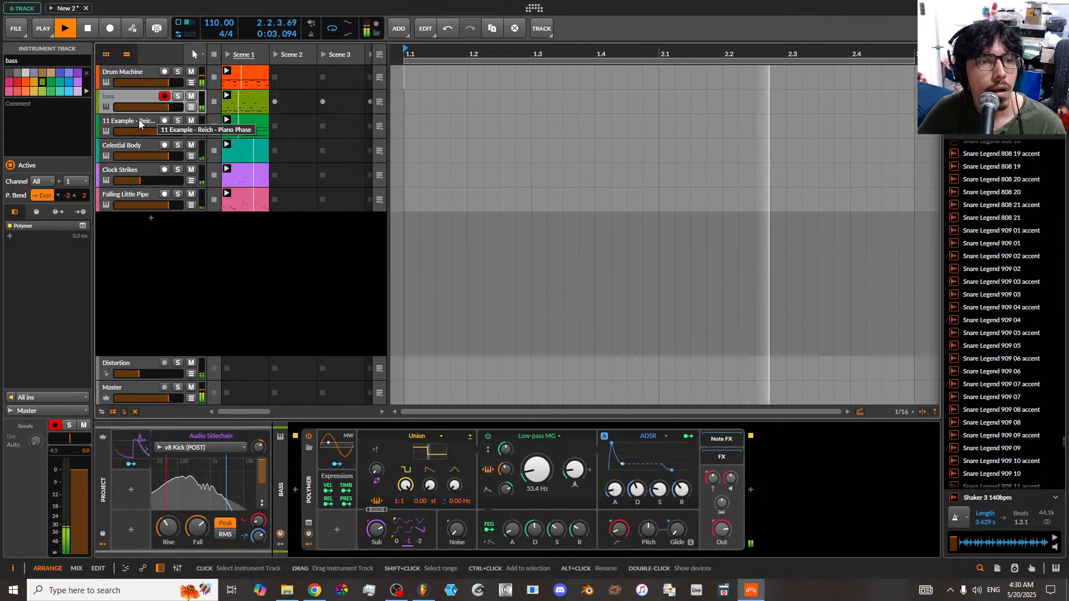
left_click(139, 119)
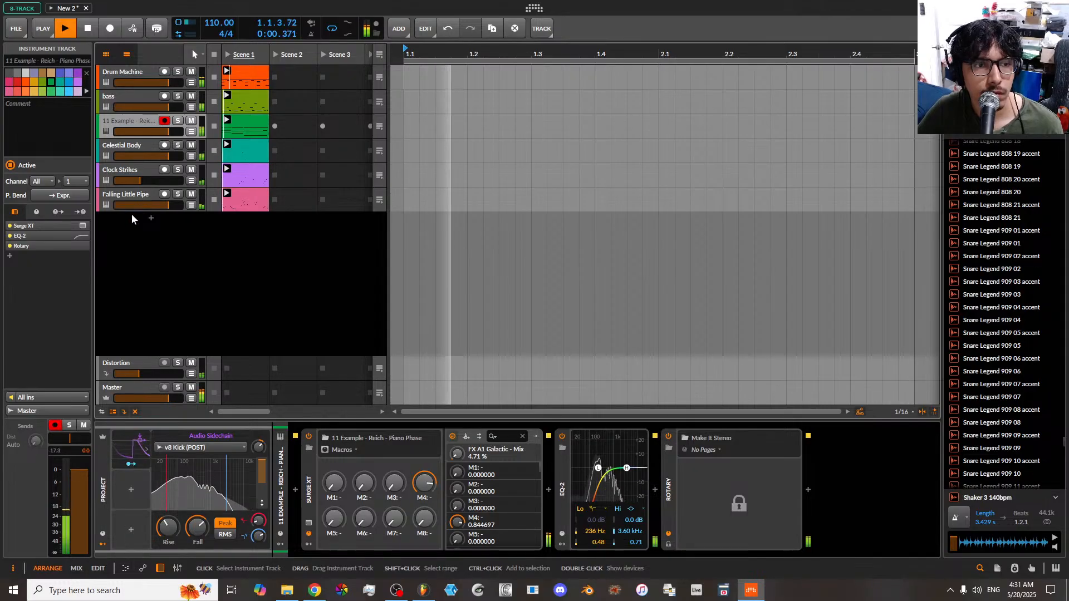
left_click(139, 145, "ctrl")
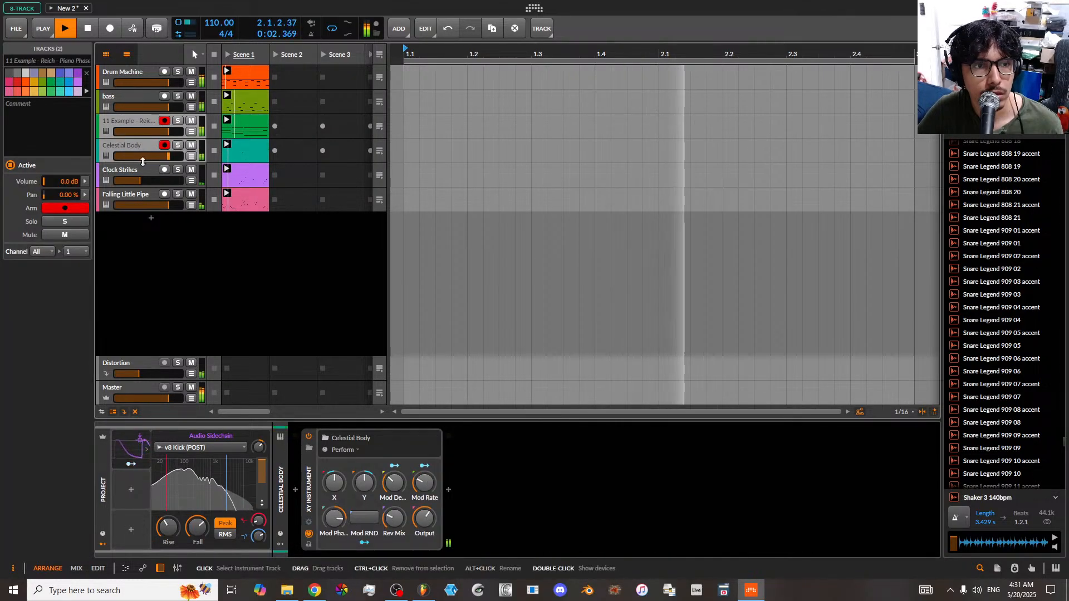
left_click(148, 194, "shift")
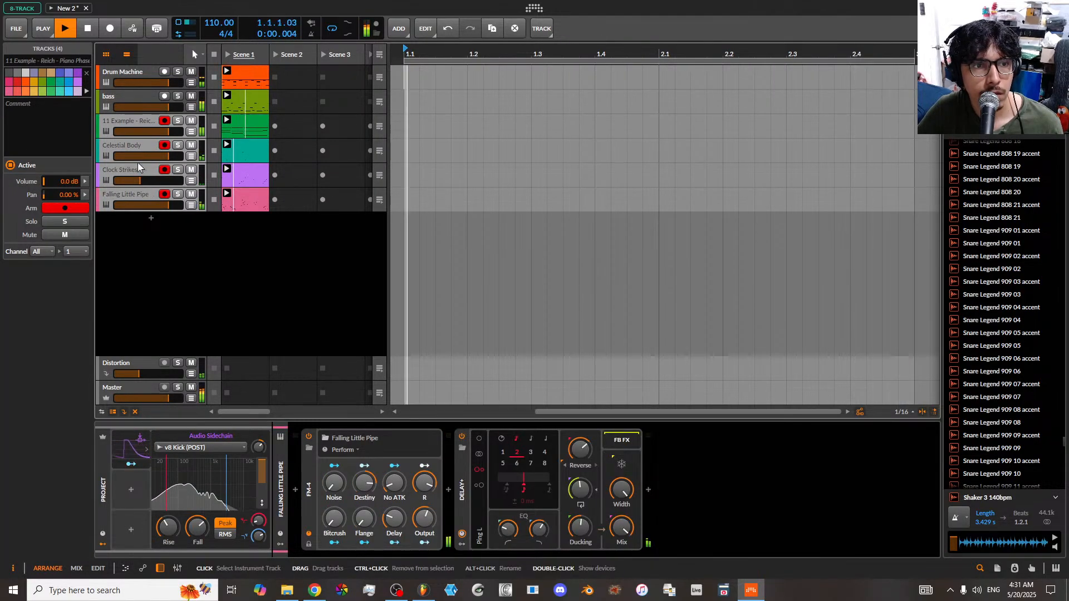
left_click(138, 124)
right_click(137, 126)
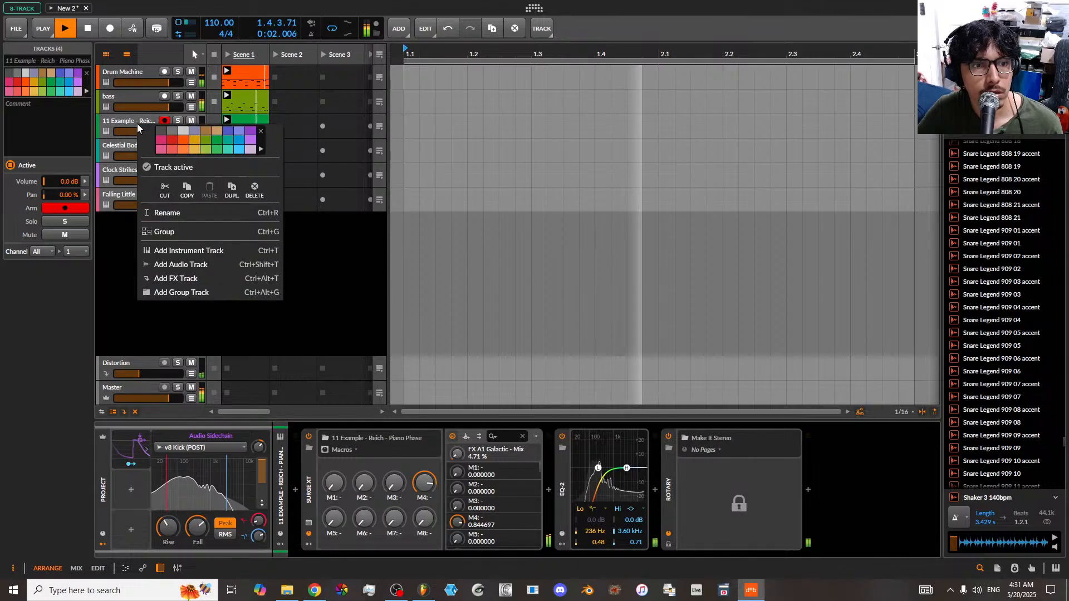
left_click(199, 293)
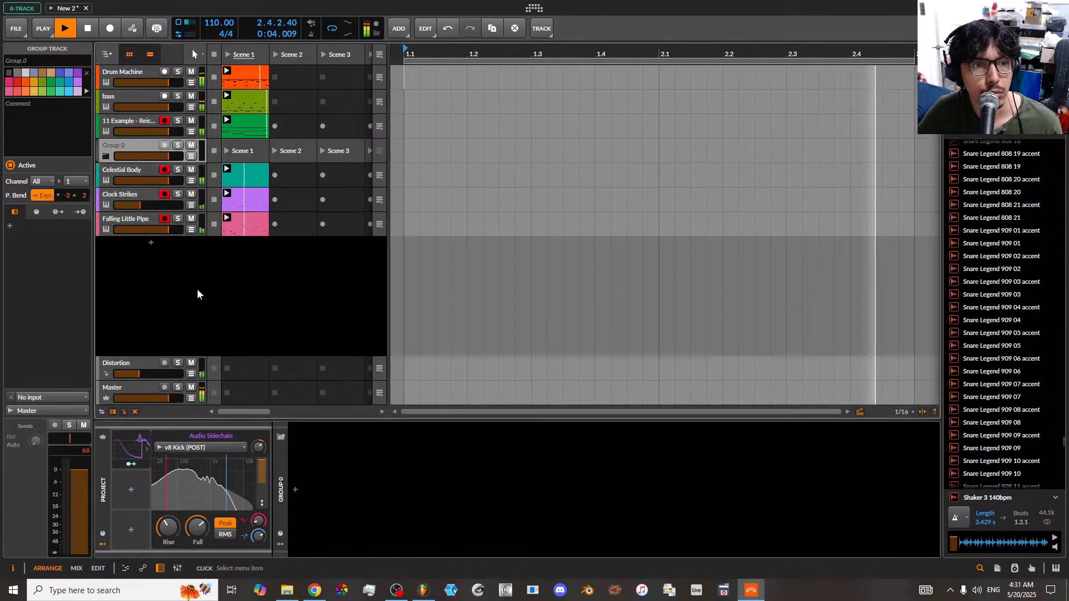
key("ctrl+z")
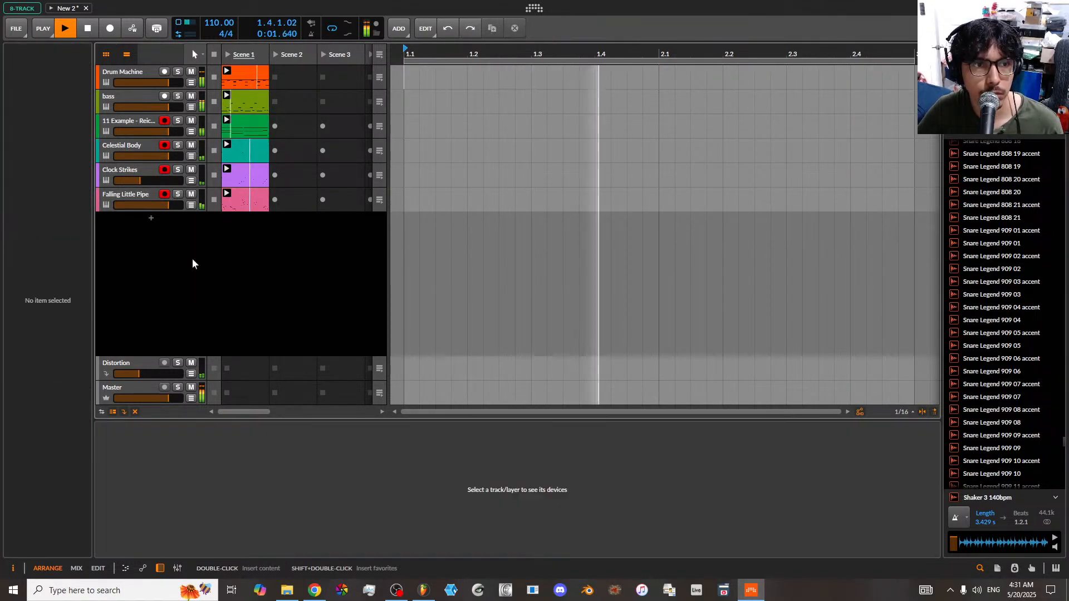
- Group the 11 Example - Reich, Celestial Body, Clock Strikes and Falling Little Pipe tracks together
left_click(145, 144)
left_click(140, 124)
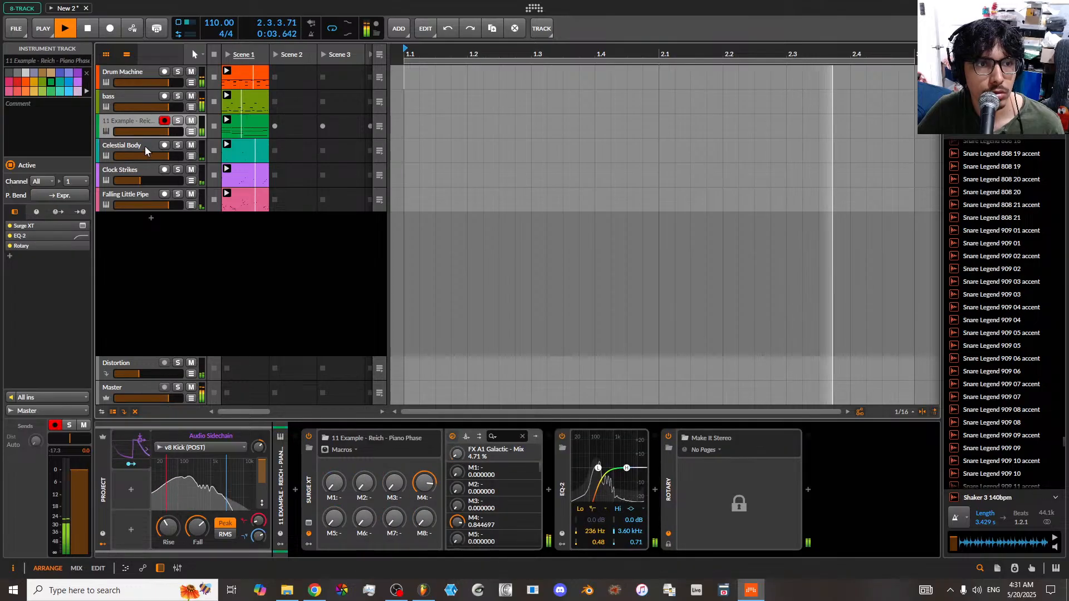
left_click(143, 144, "ctrl")
left_click(145, 169, "ctrl")
left_click(145, 194, "ctrl")
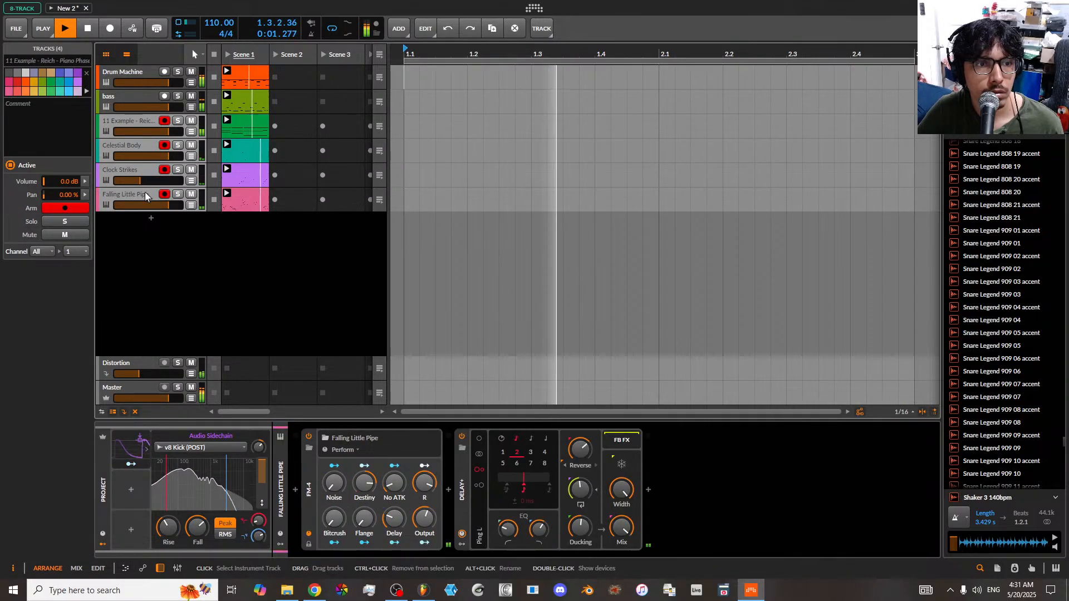
right_click(146, 193)
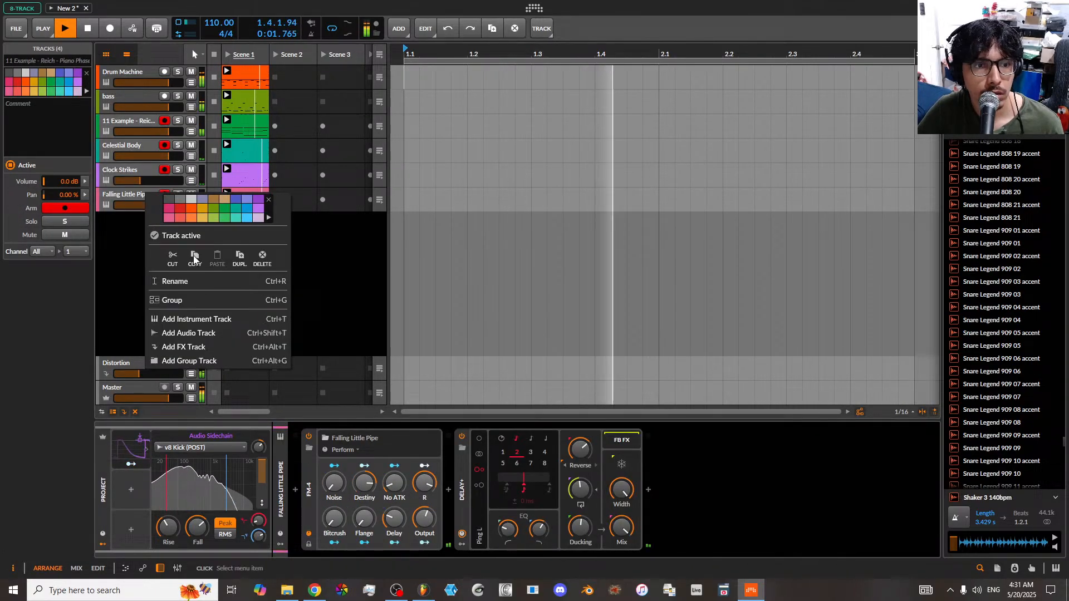
left_click(206, 300)
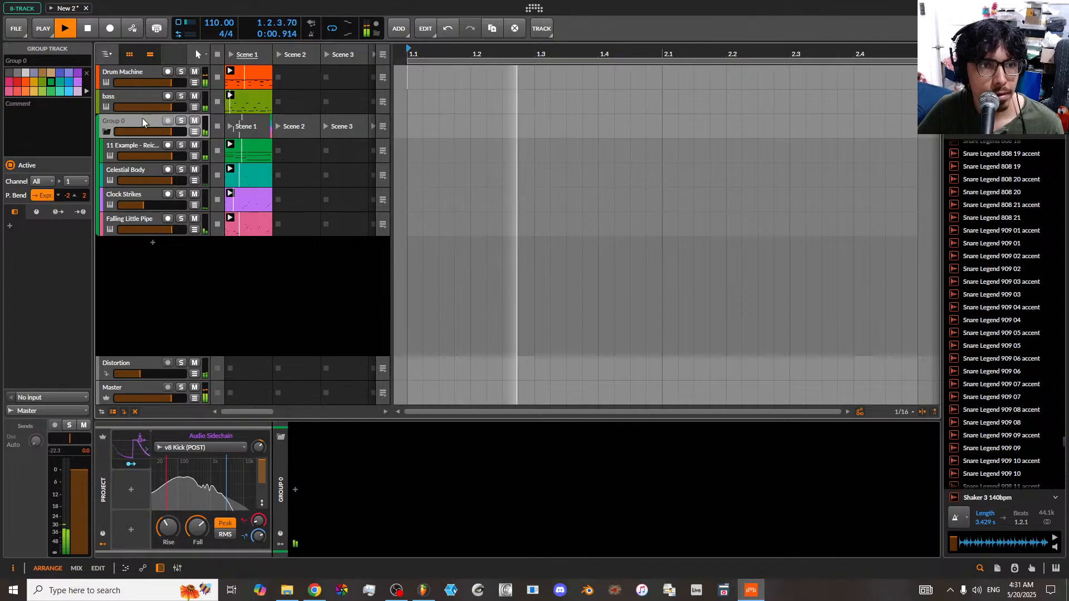
- Rename the new group track as Melodies and collapse it to hide its member tracks
left_click(32, 60)
type("Melodies")
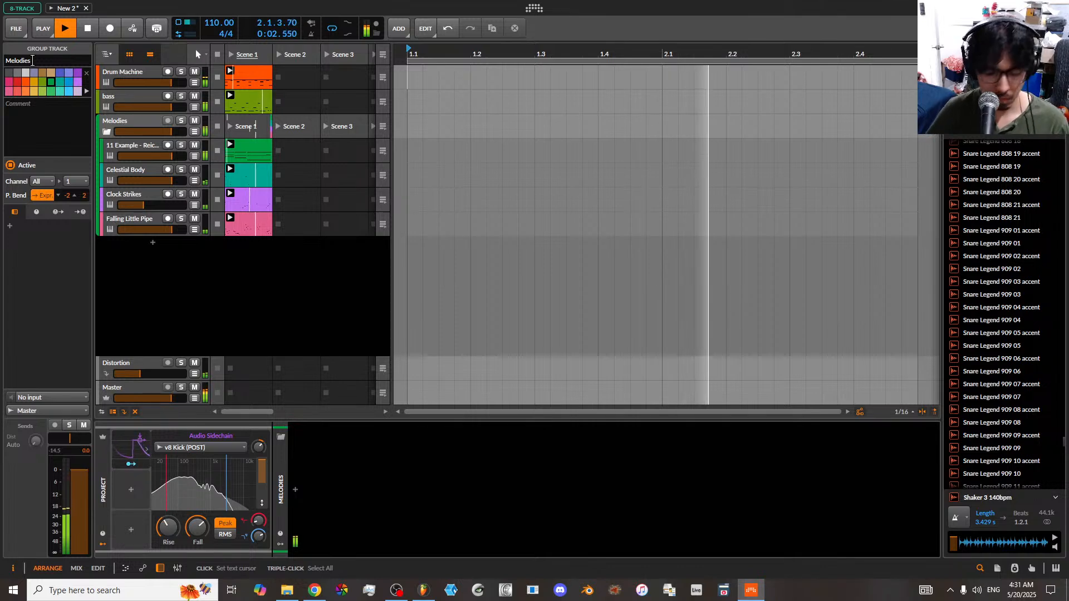
double_click(147, 120)
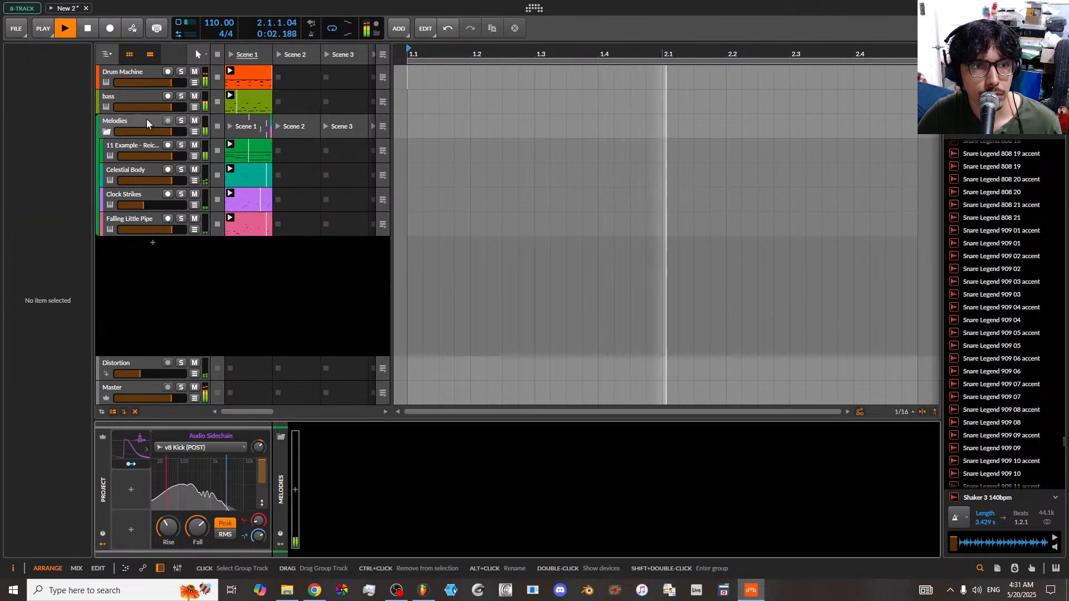
left_click(145, 119)
left_click(106, 131)
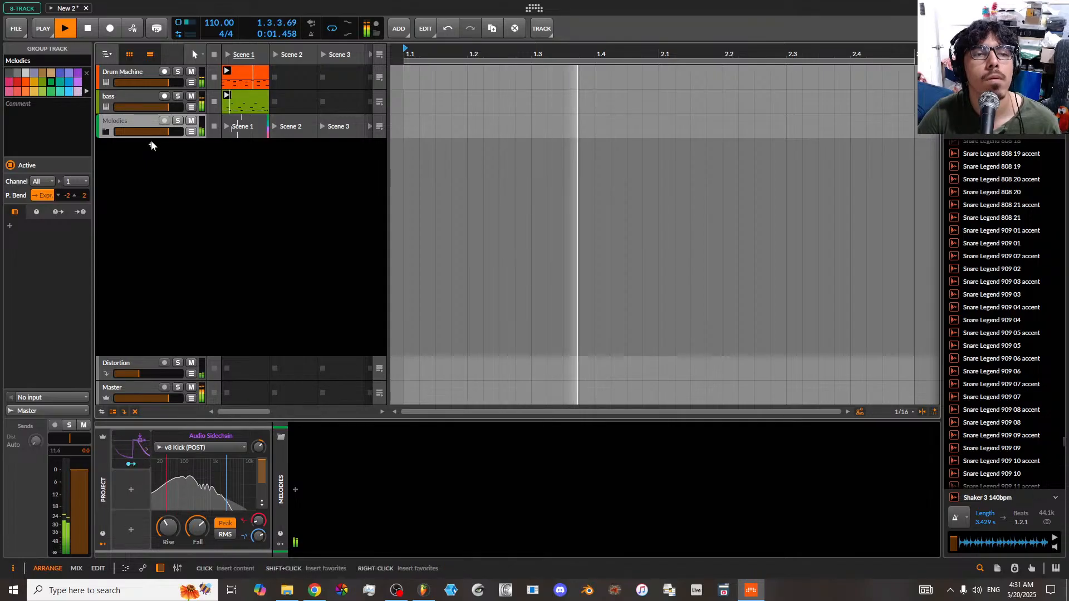
- Stop playback, then expand the Melodies group to check its tracks and collapse it again
key("space")
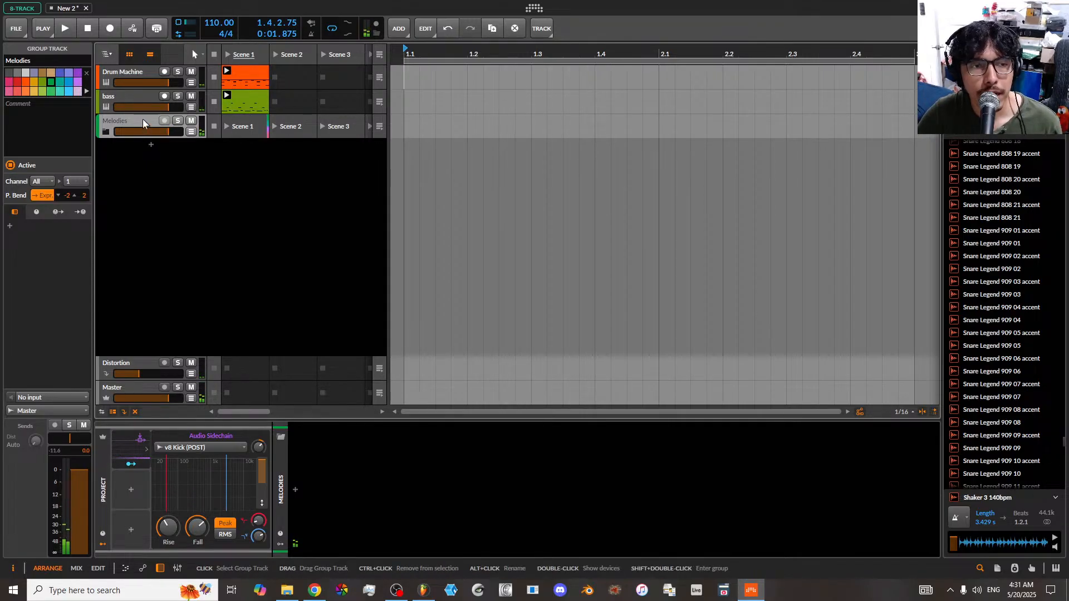
left_click(142, 119, "ctrl")
left_click(105, 131)
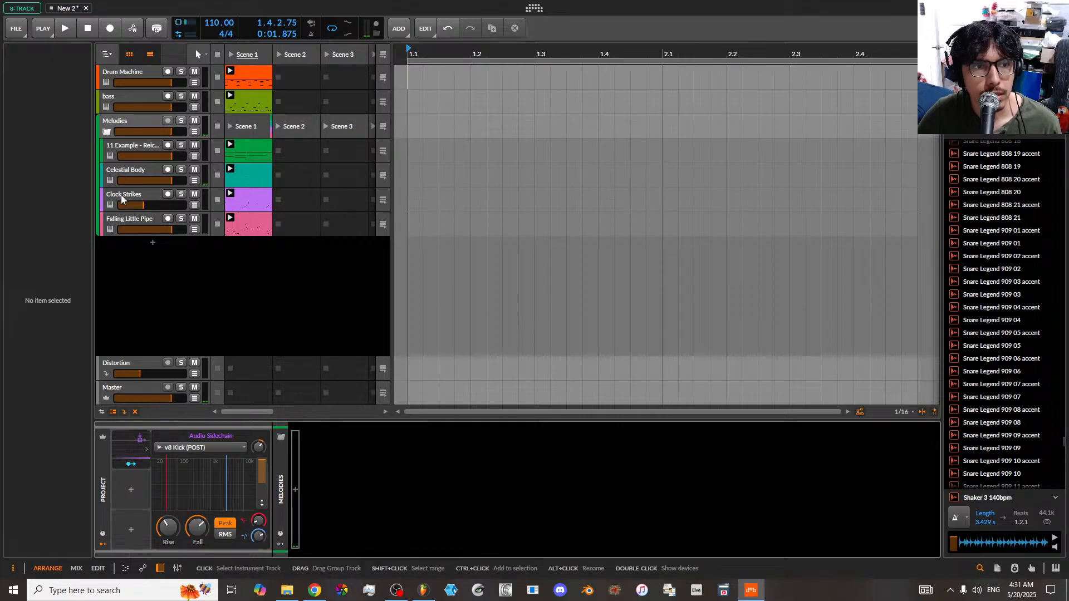
left_click(107, 134)
- Add two empty instrument tracks below the Melodies group, try adding a third, and show the track options of the lower one
left_click(150, 144)
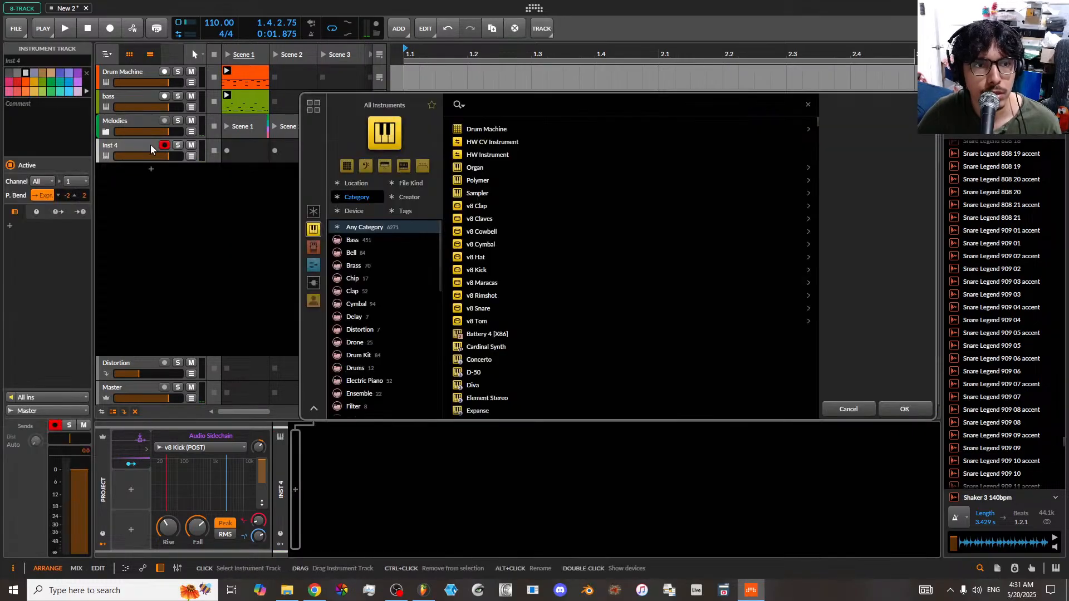
left_click(151, 166)
left_click(151, 170)
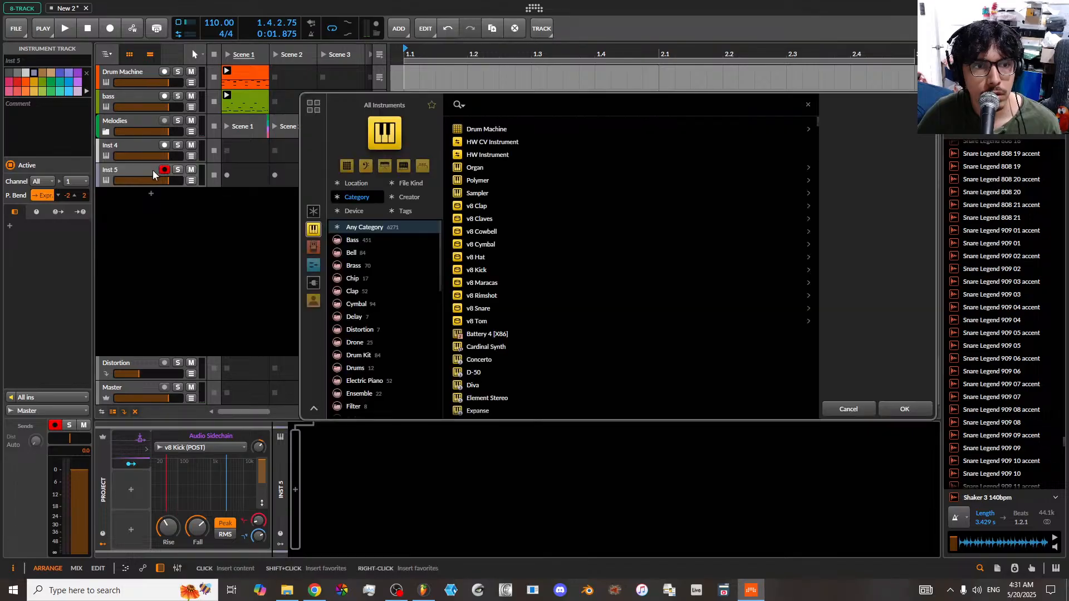
left_click(151, 193)
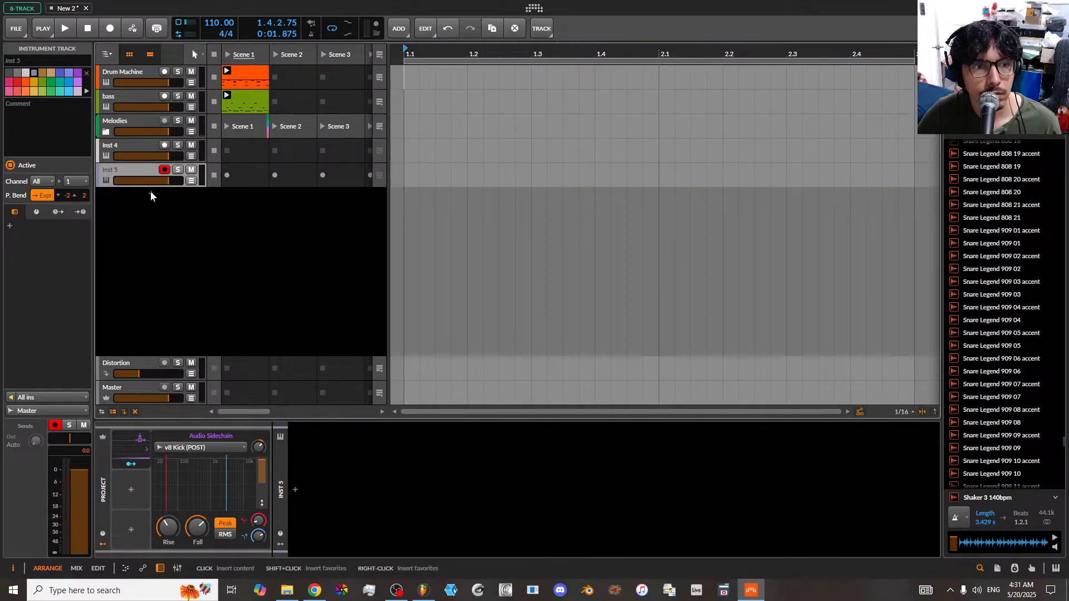
right_click(149, 176)
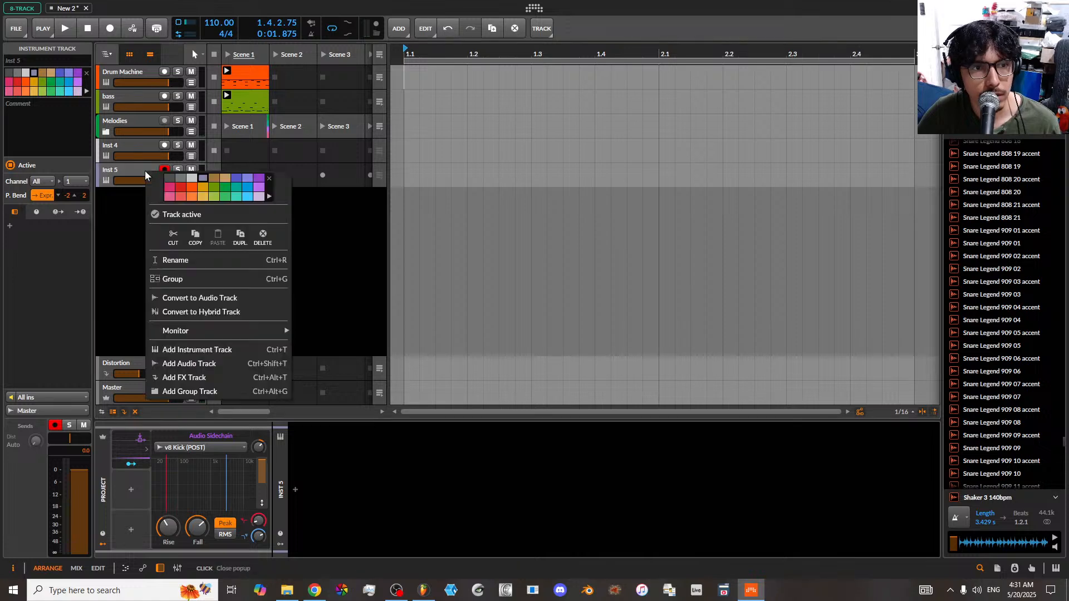
- Delete the empty instrument tracks Inst 5 and Inst 4 below the Melodies group
left_click(275, 236)
right_click(125, 145)
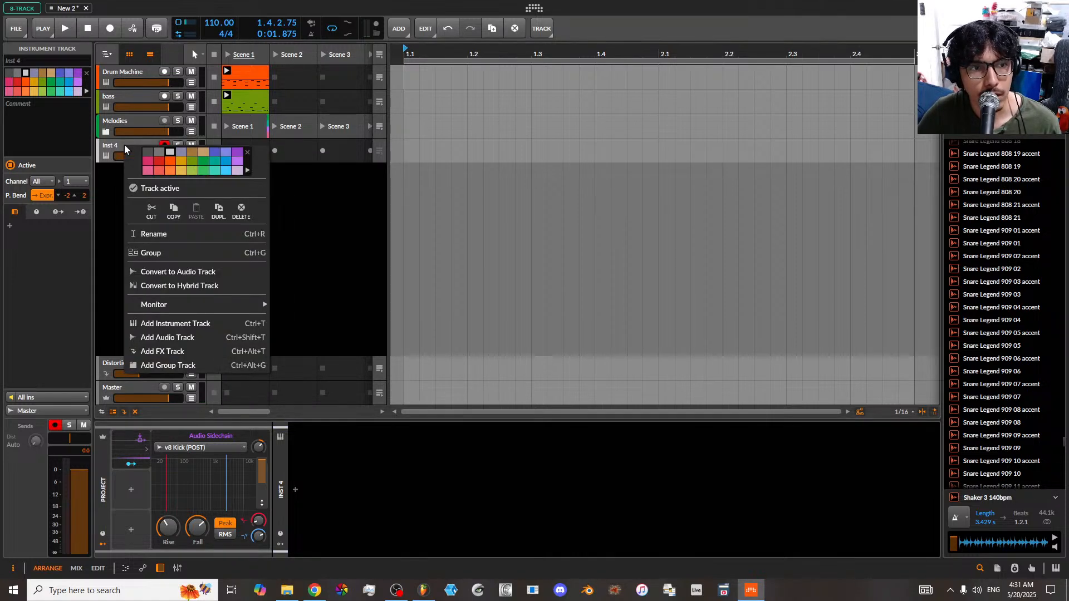
left_click(243, 212)
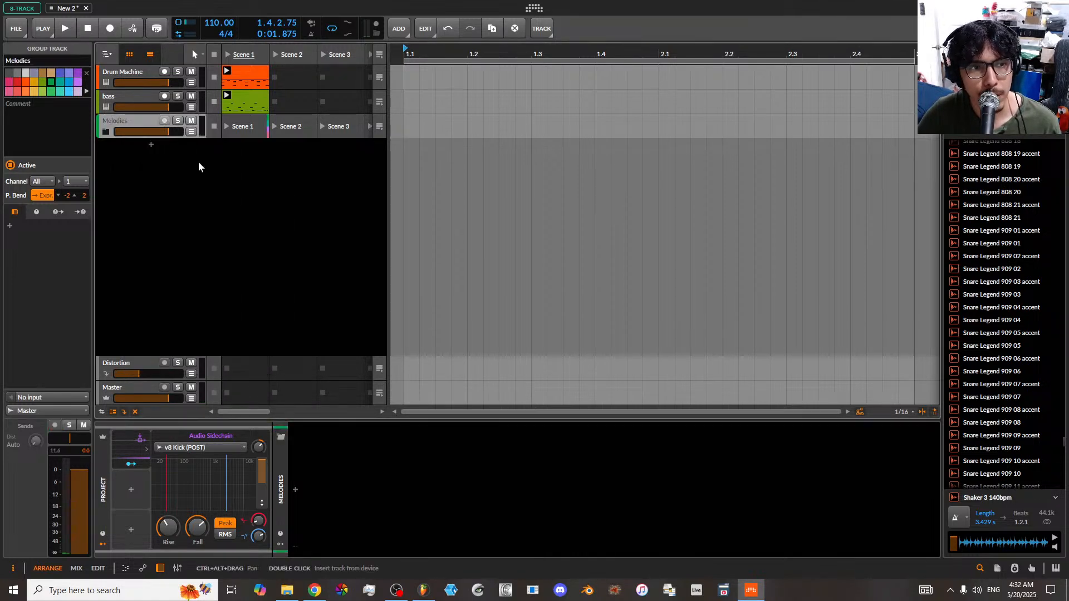
- Unfold the Melodies group, play the scene briefly to check its tracks, and fold the group again
left_click(105, 132)
key("space")
key("space")
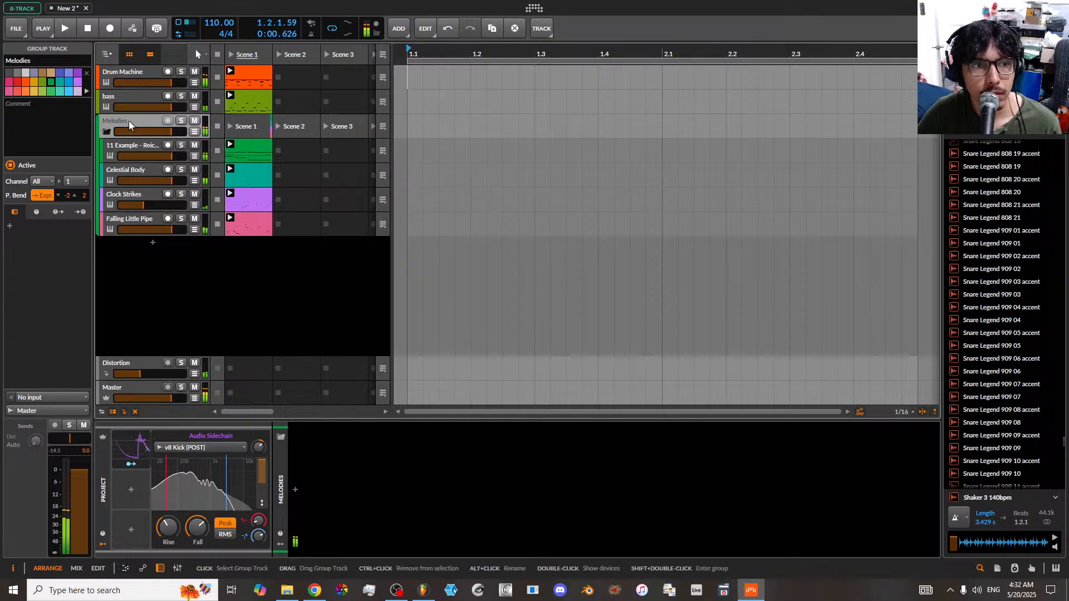
left_click(106, 132)
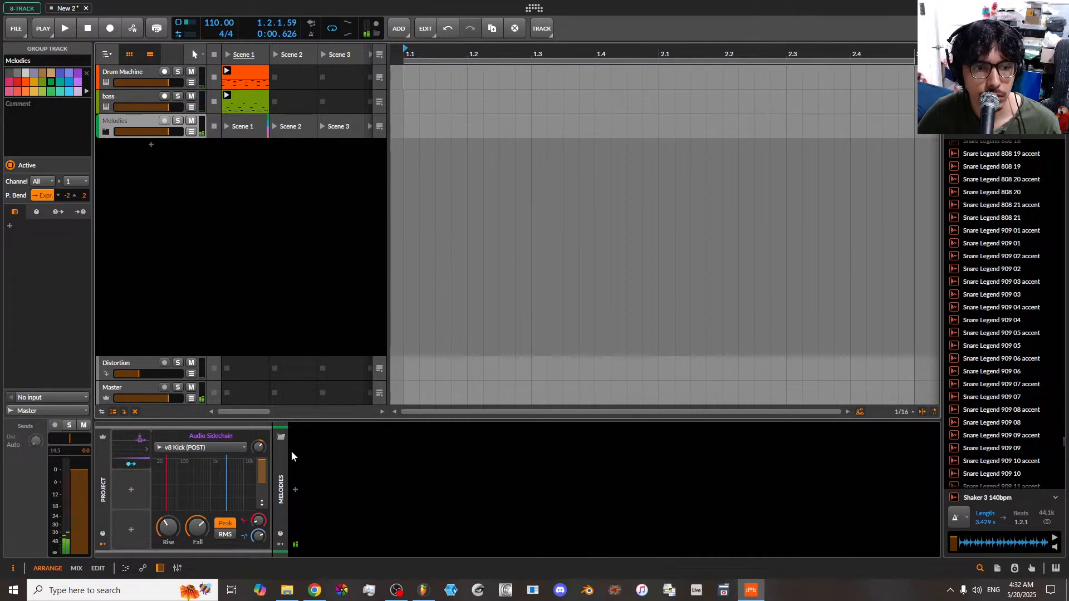
- Insert the Tool utility device into the Melodies group's device chain
left_click(295, 490)
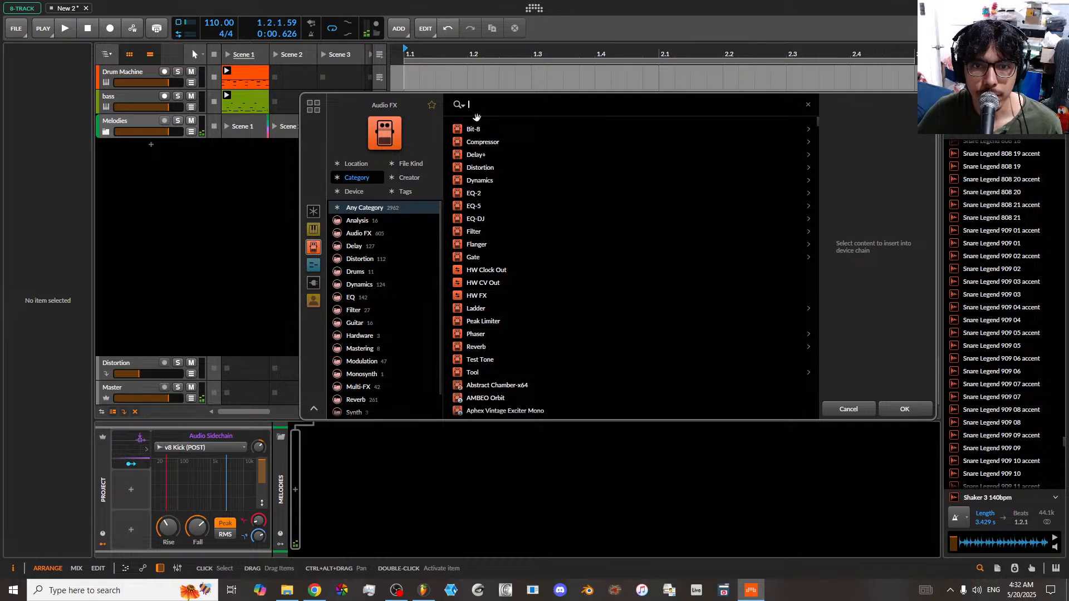
type("tool")
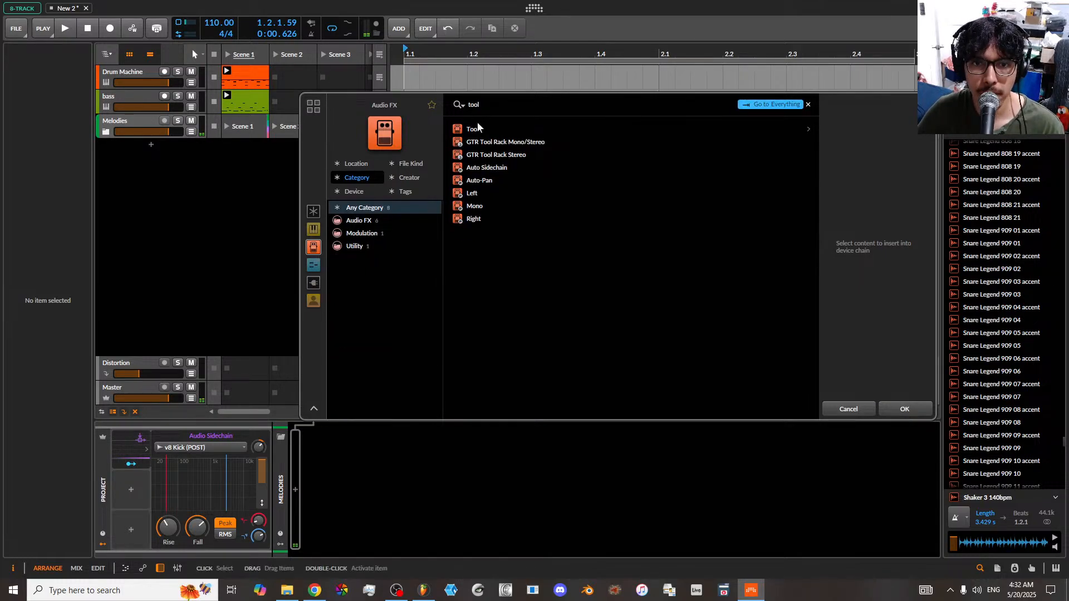
left_click(474, 128)
left_click(890, 406)
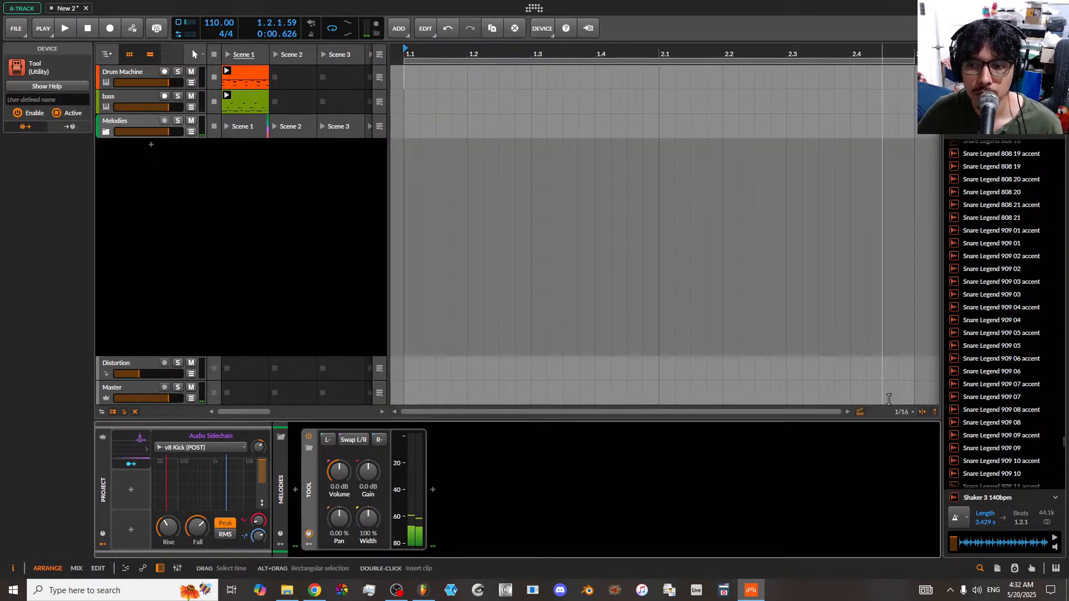
- Map the project's Audio Sidechain modulator to the Tool's Volume with an amount of -0.39, starting playback to hear it
left_click(136, 467)
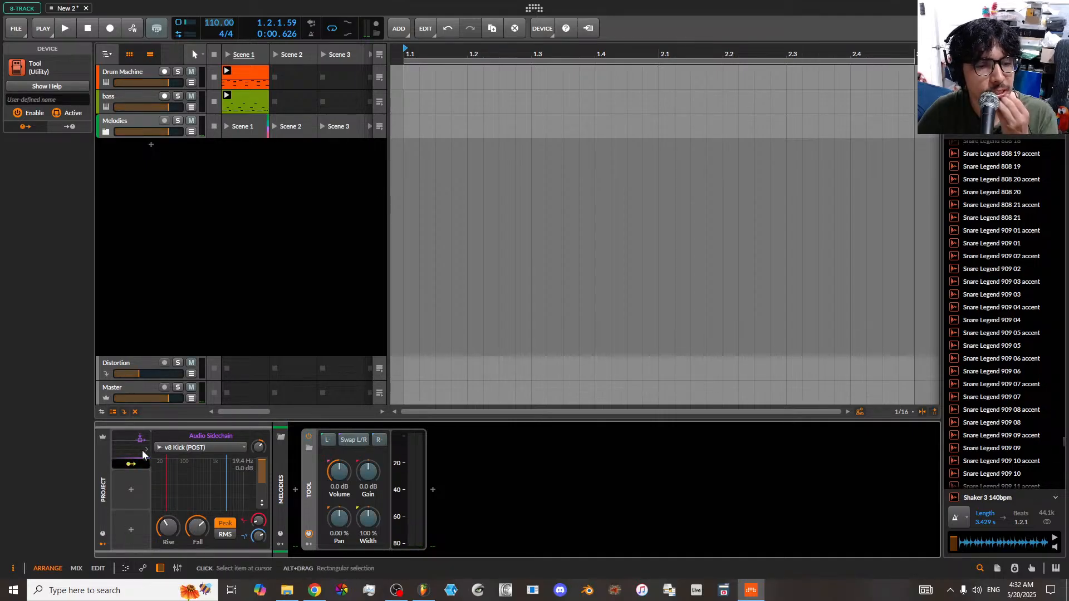
left_click(129, 443)
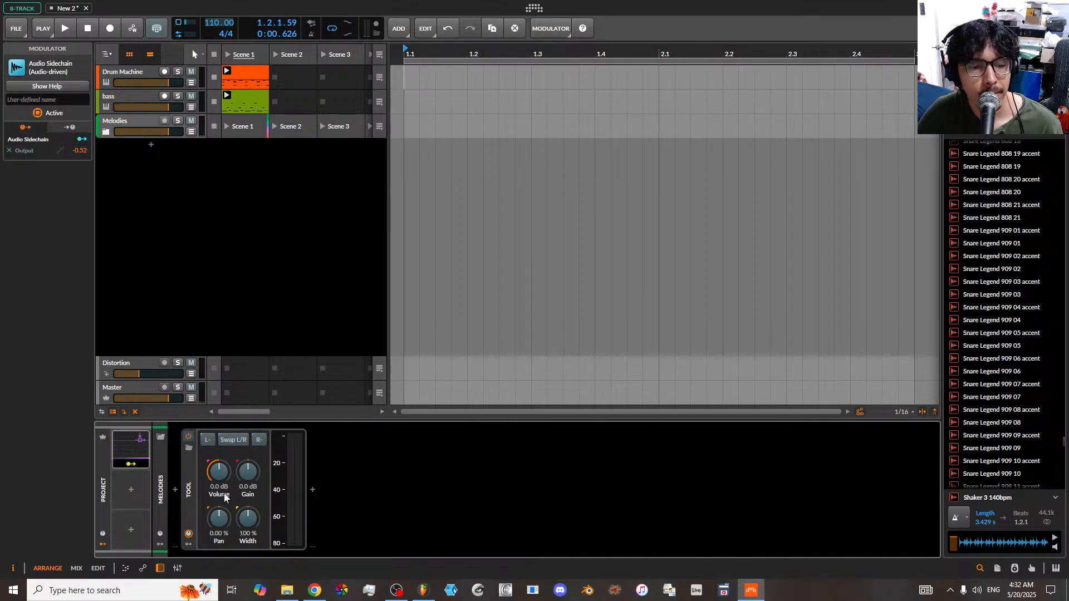
left_click_drag(222, 472, 221, 496)
key("space")
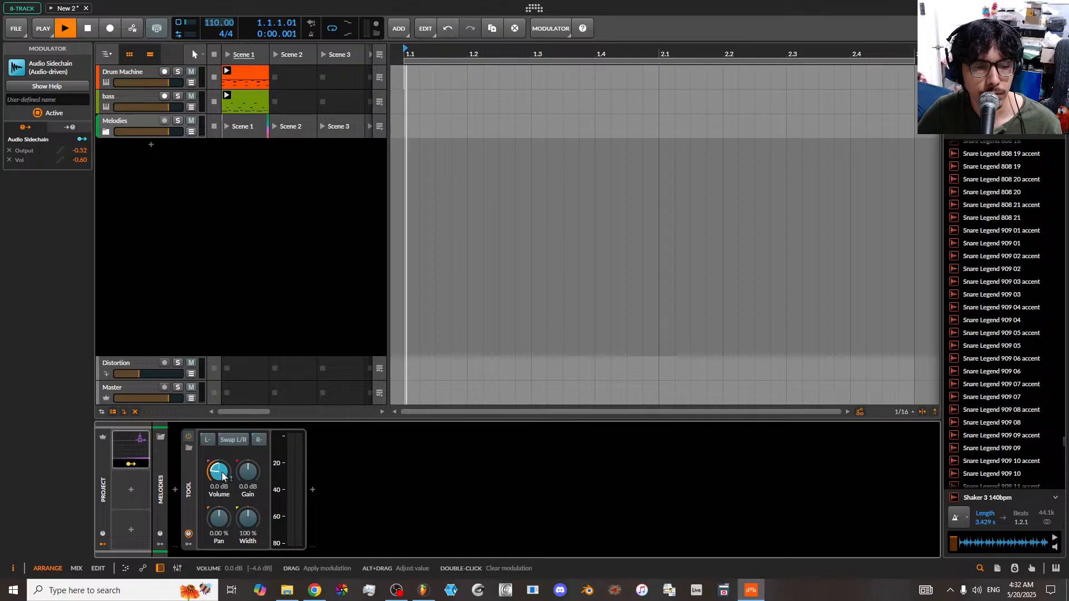
mouse_move(219, 471)
left_mouse_down()
mouse_move(218, 484)
mouse_move(219, 466)
left_mouse_up()
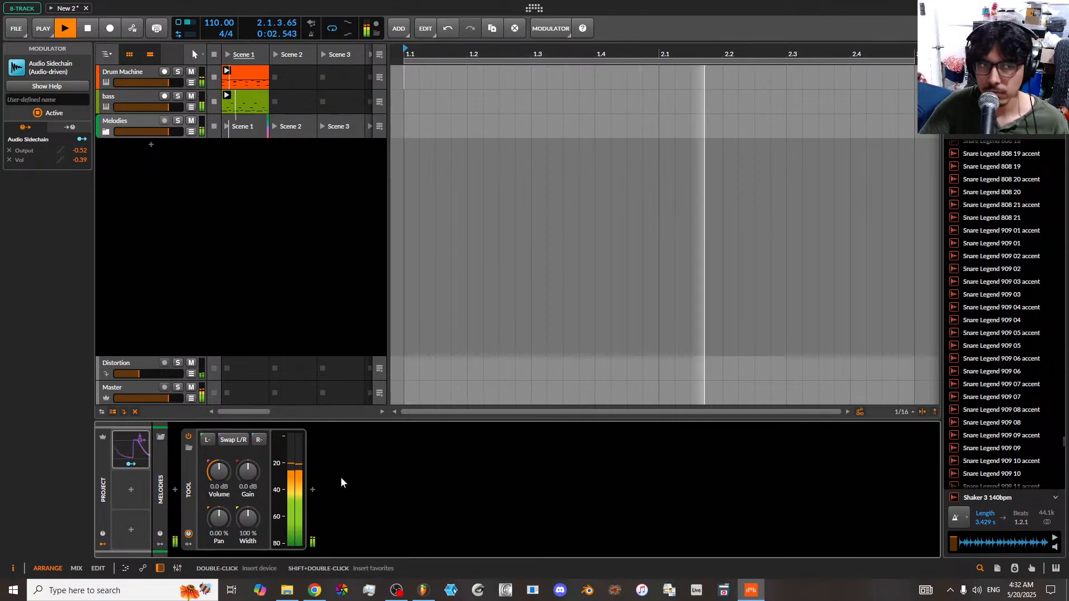
- Add a new instrument track below the Melodies group and load the 2020 Lead preset from the Lead category
left_click(147, 144)
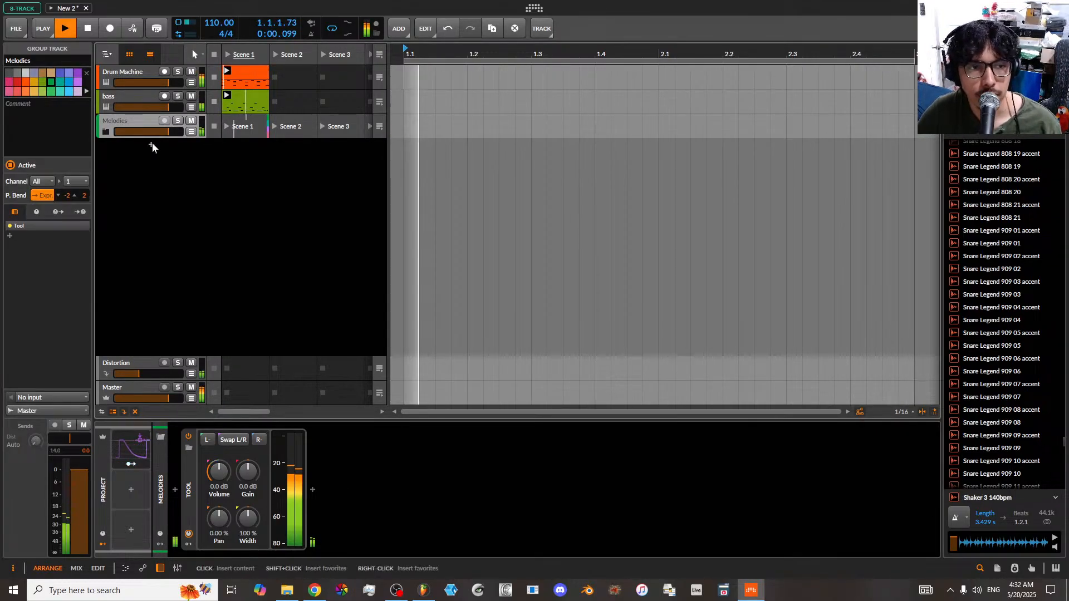
double_click(151, 144)
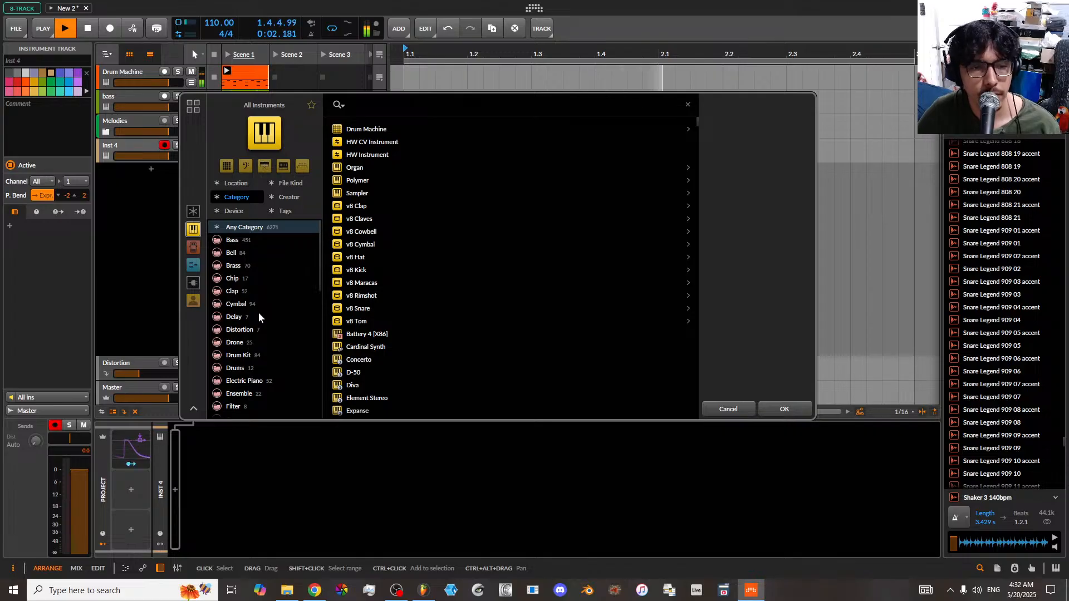
scroll(259, 350, "down", 1)
scroll(248, 391, "down", 2)
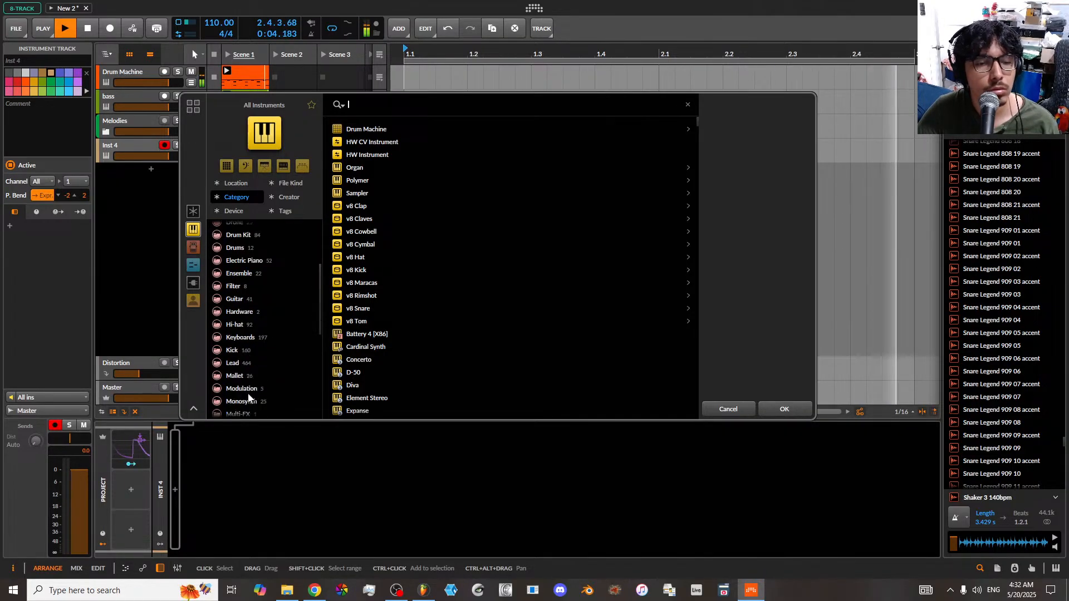
left_click(243, 363)
left_click(385, 129)
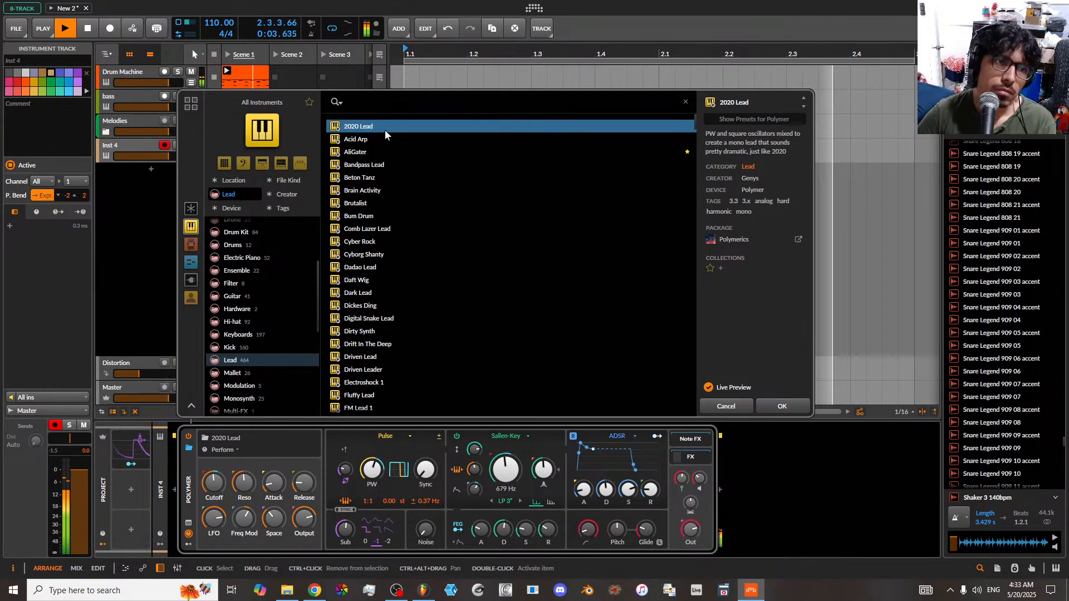
left_click(774, 408)
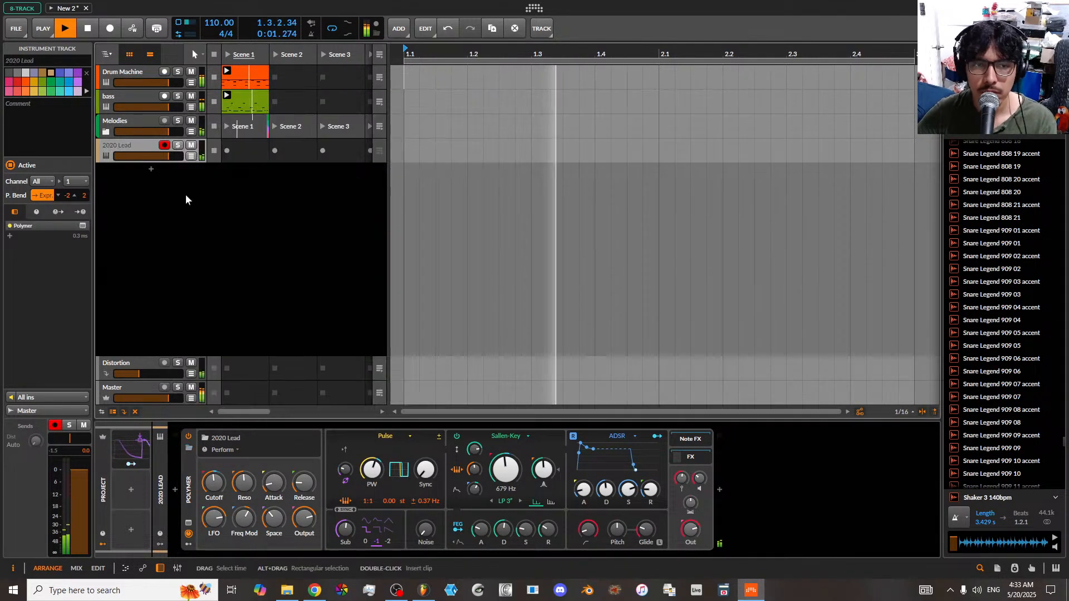
- Move the 2020 Lead track into the Melodies group, then unfold the group and select the track
left_click_drag(142, 147, 142, 123)
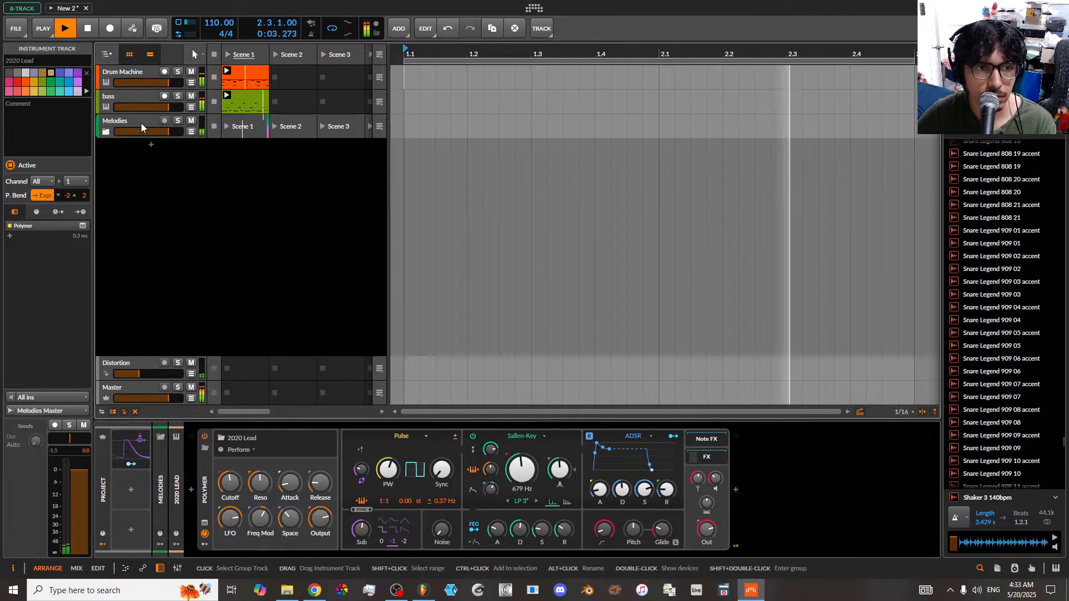
left_click(139, 120)
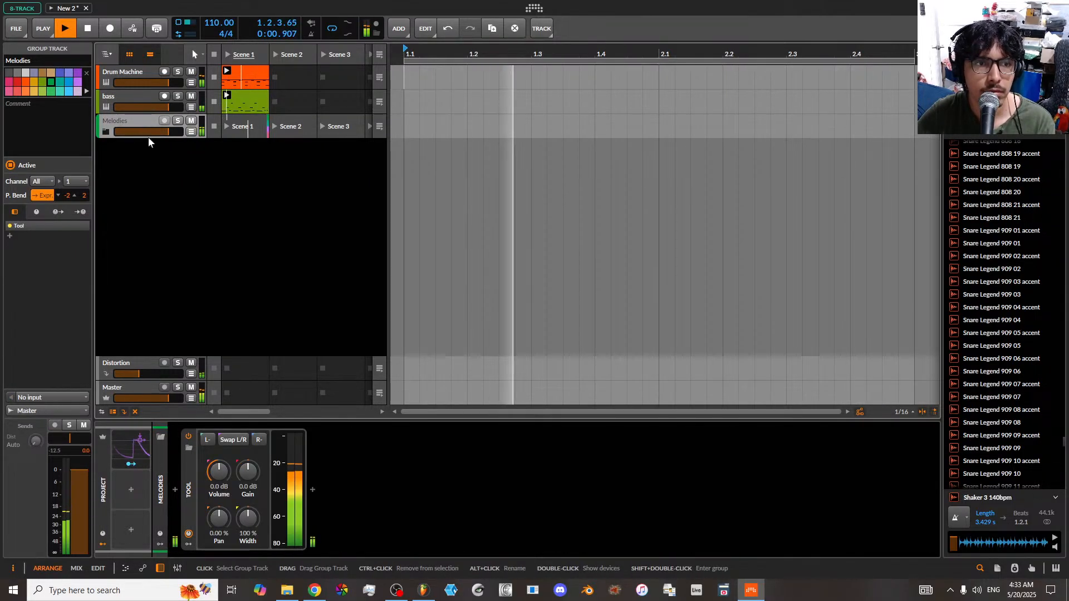
left_click(106, 131)
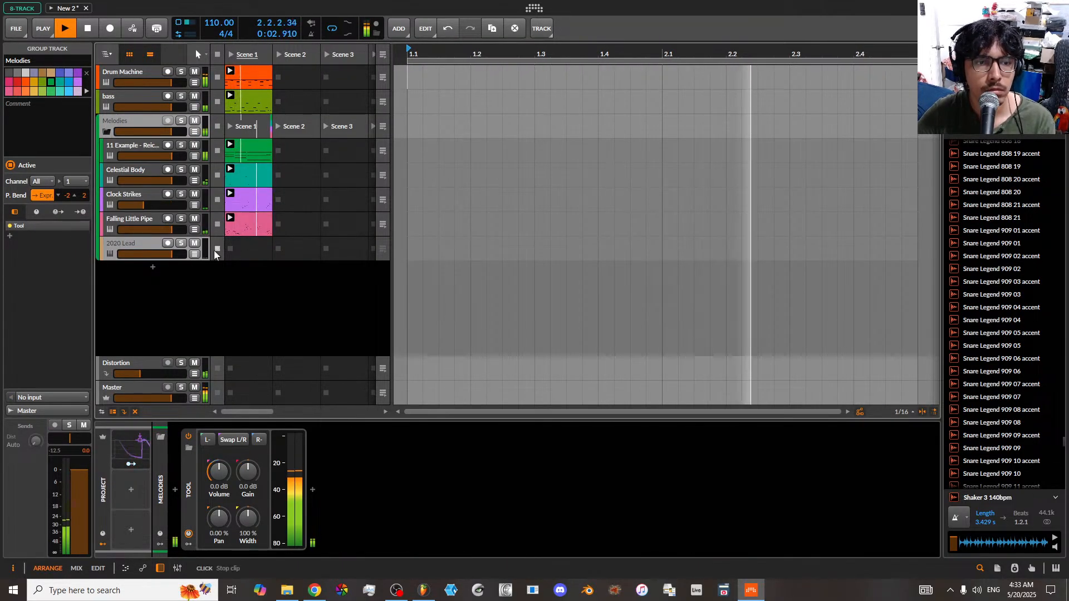
left_click(154, 245)
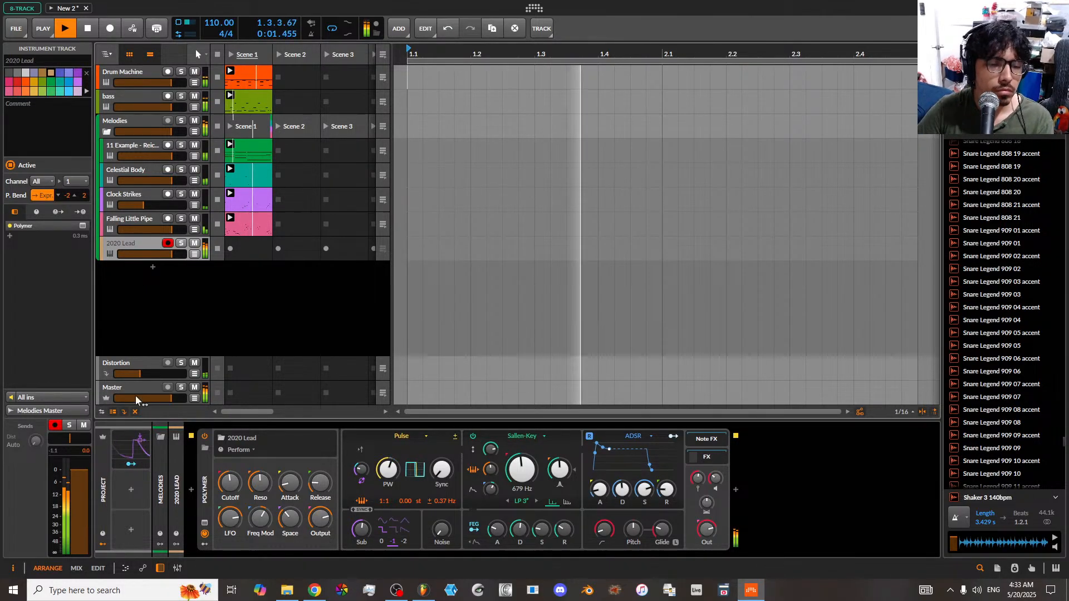
- Shape the 2020 Lead sound by adjusting its LFO and Space macros and setting the filter cutoff to 906 Hz
mouse_move(230, 484)
left_mouse_down()
mouse_move(231, 430)
mouse_move(231, 487)
left_mouse_up()
left_click_drag(290, 517, 231, 466)
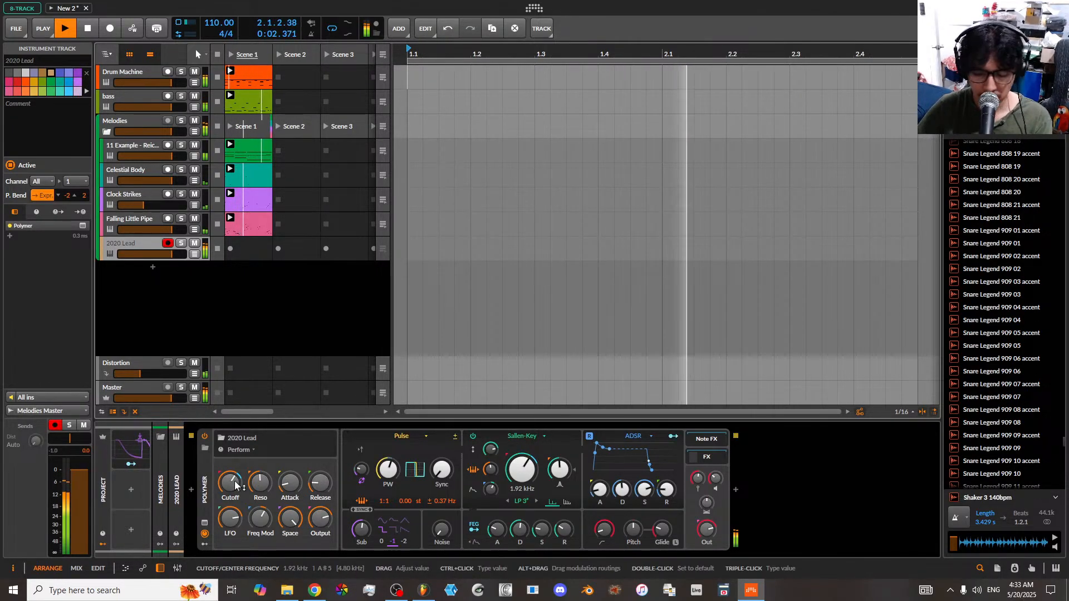
left_click_drag(291, 518, 234, 492)
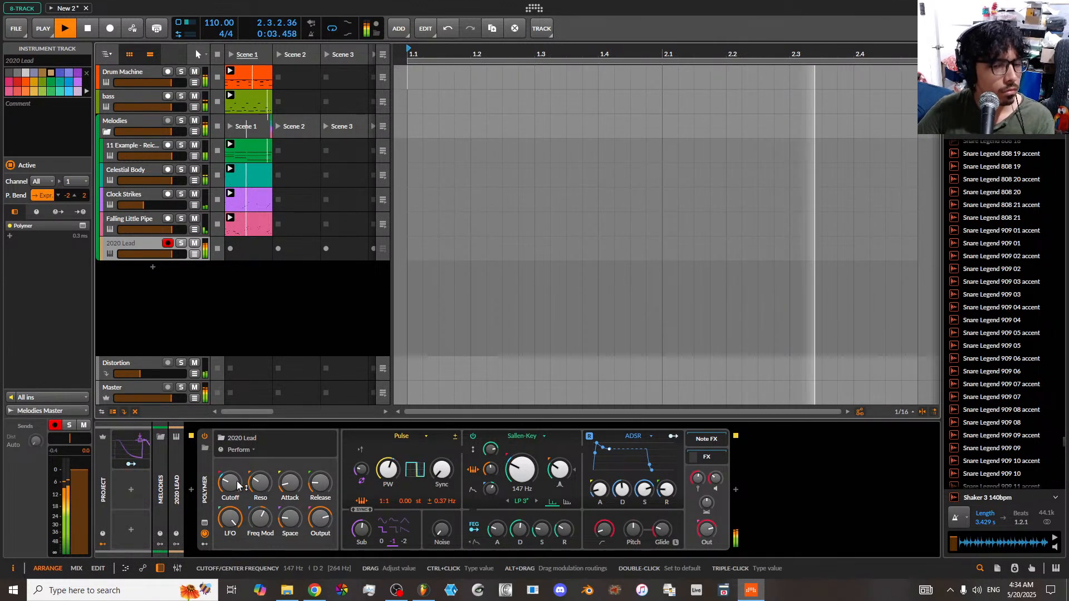
left_click_drag(233, 485, 232, 450)
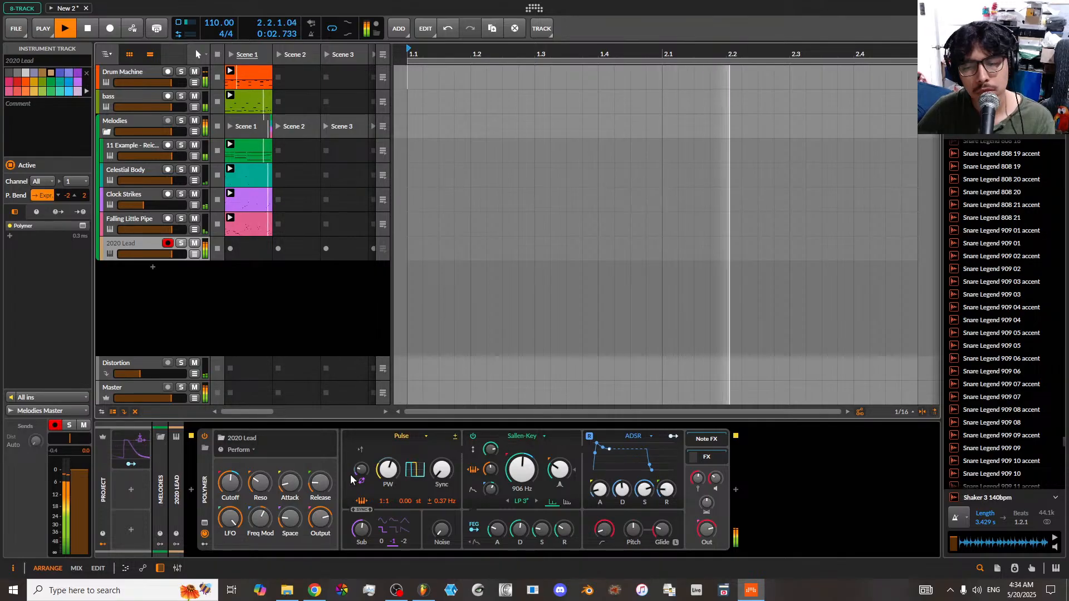
- Open the preset browser for the lead synth and mark 2020 Lead as a favorite
left_click(205, 448)
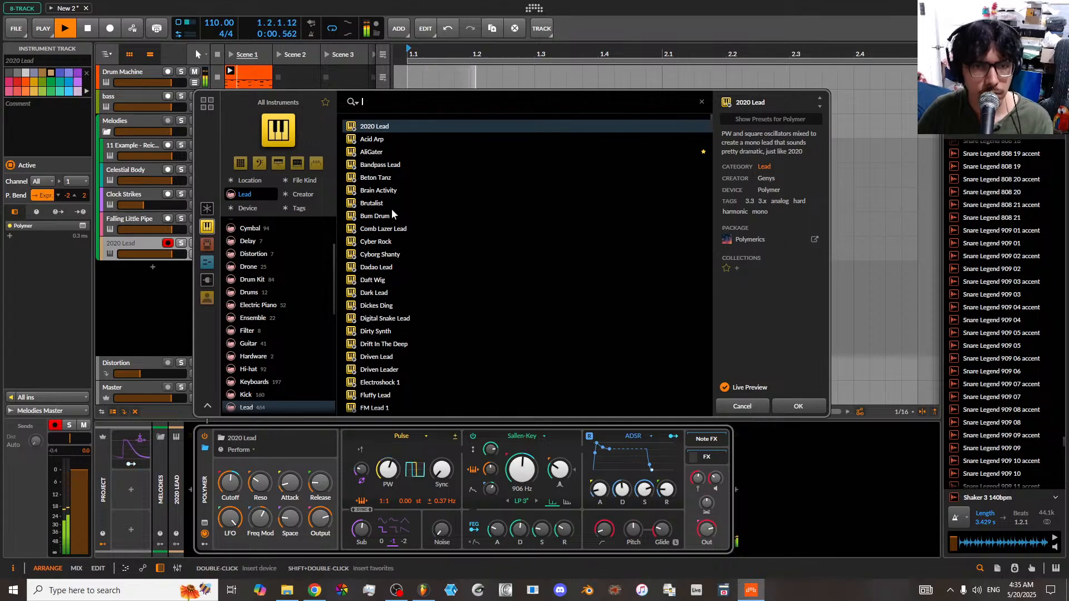
left_click(726, 269)
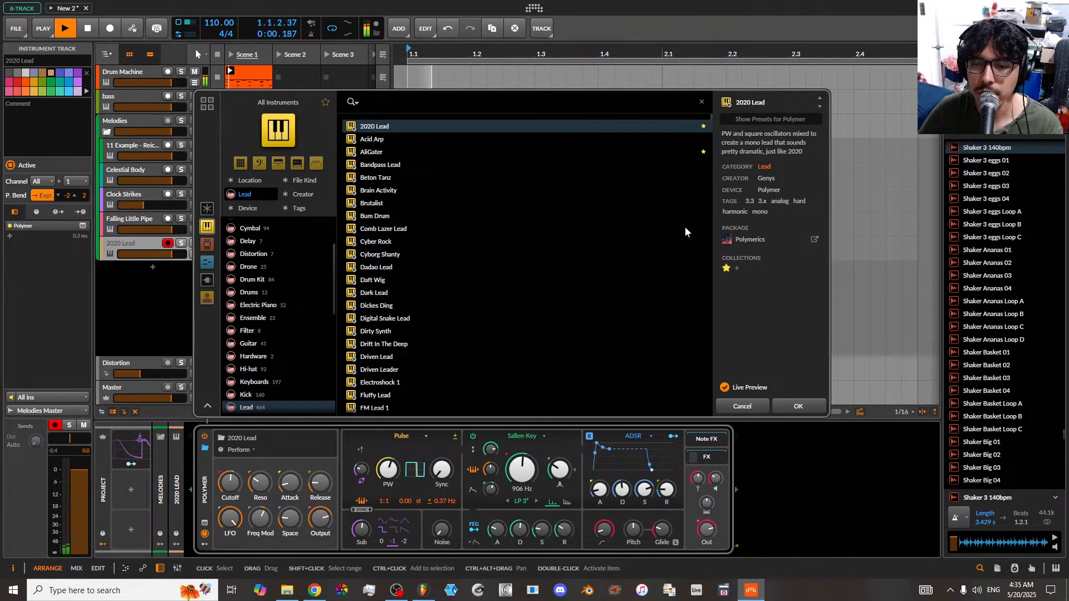
- Audition the lead presets from Acid Arp through Bum Drum on the lead track
left_click(386, 138)
left_click(395, 150)
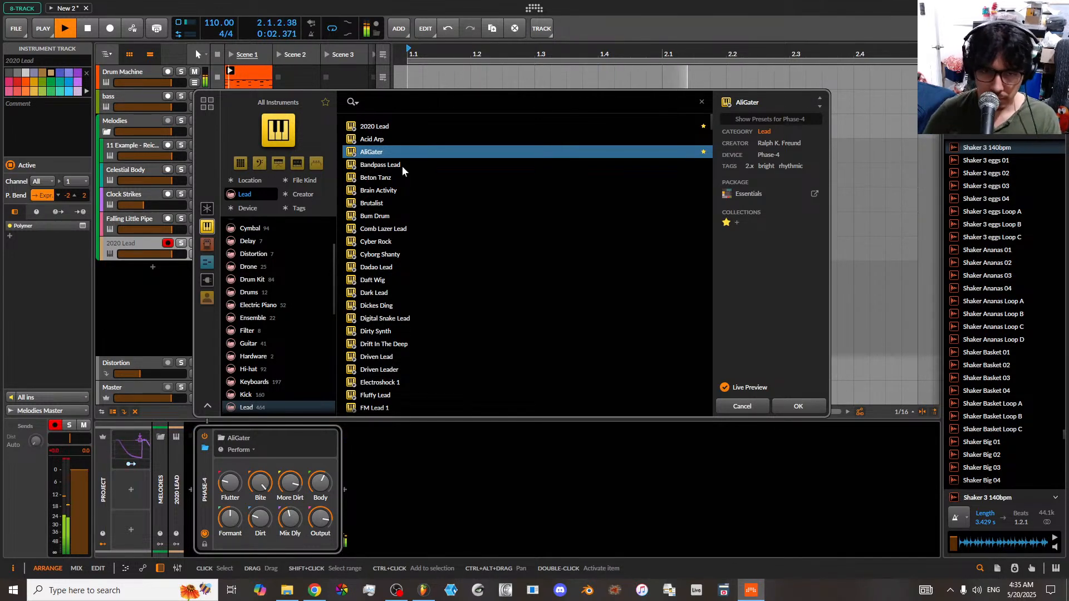
left_click(402, 165)
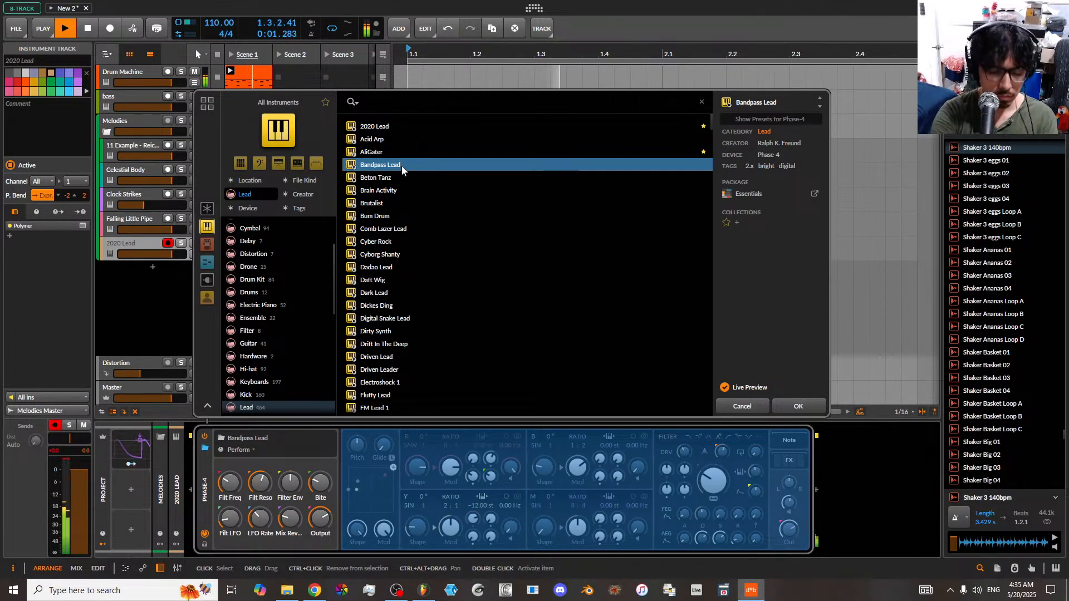
left_click(401, 177)
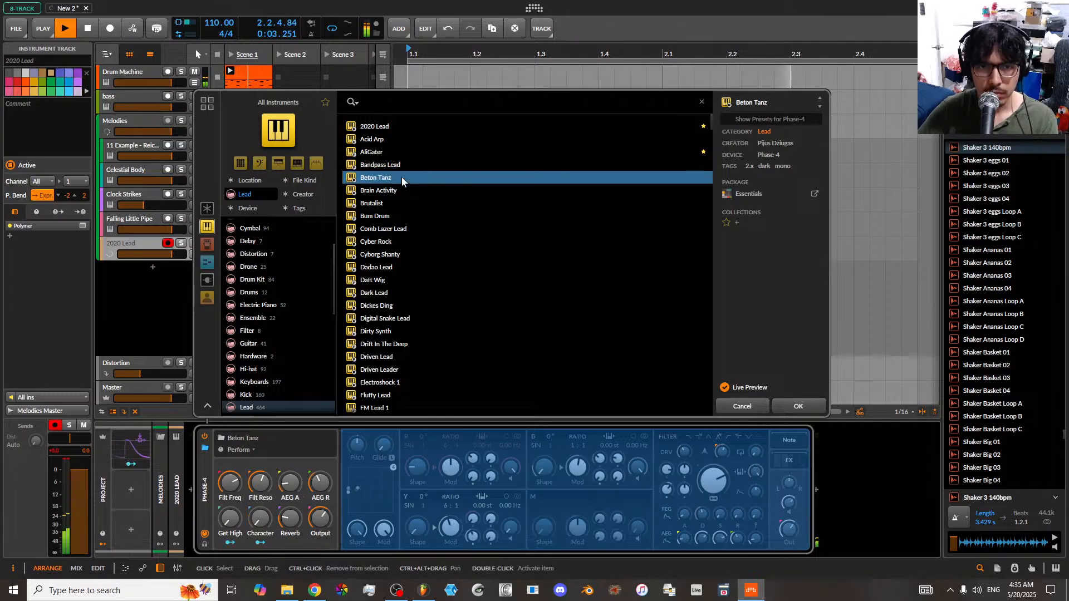
left_click(404, 190)
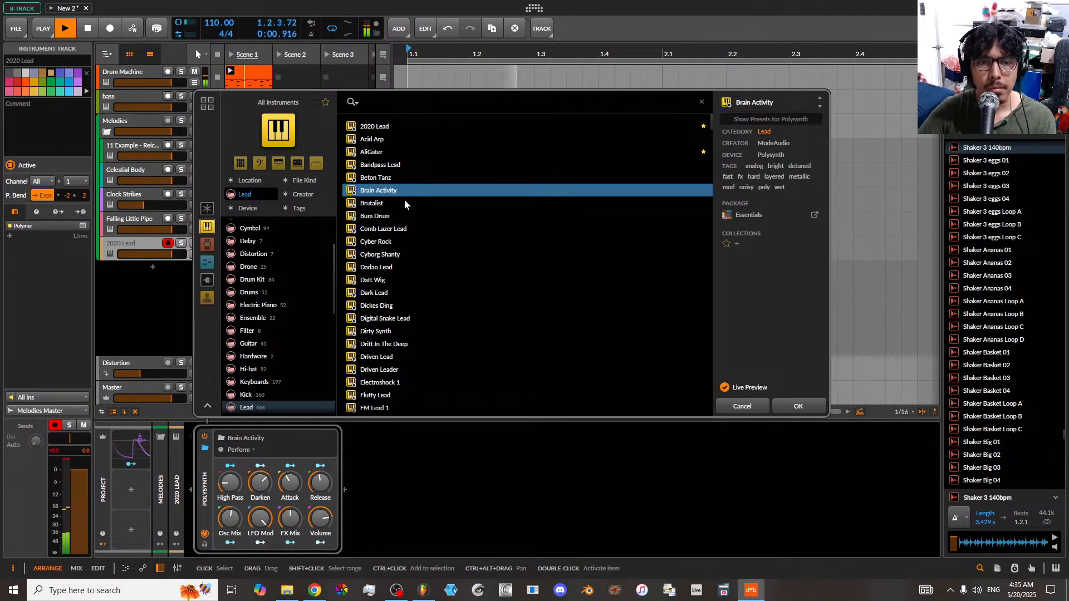
left_click(406, 203)
left_click(406, 216)
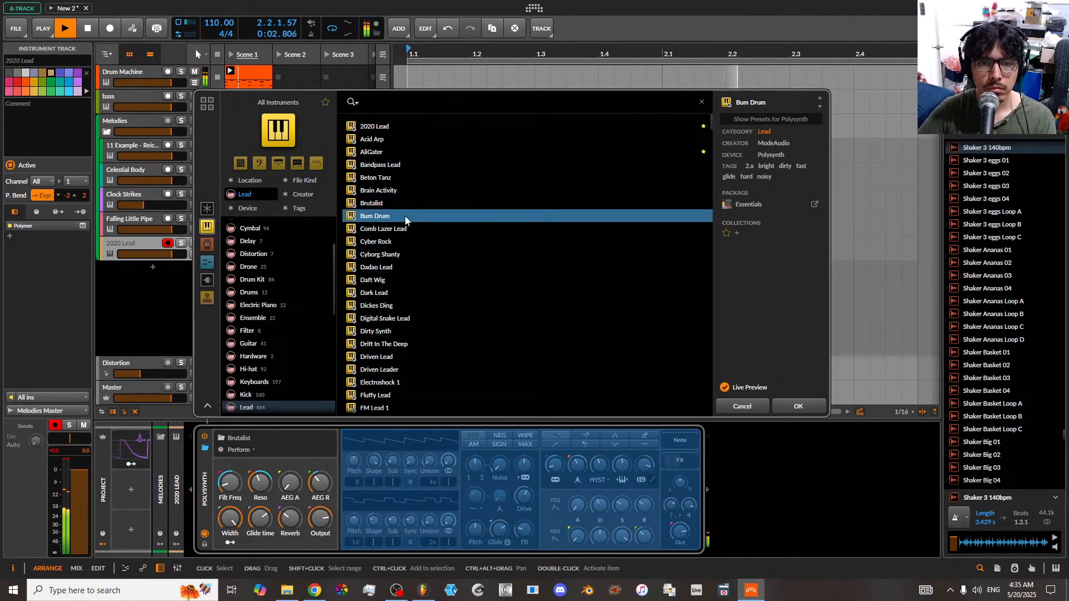
- Audition the lead presets from Comb Lazer Lead through Dickes Ding against the playing loop
left_click(407, 228)
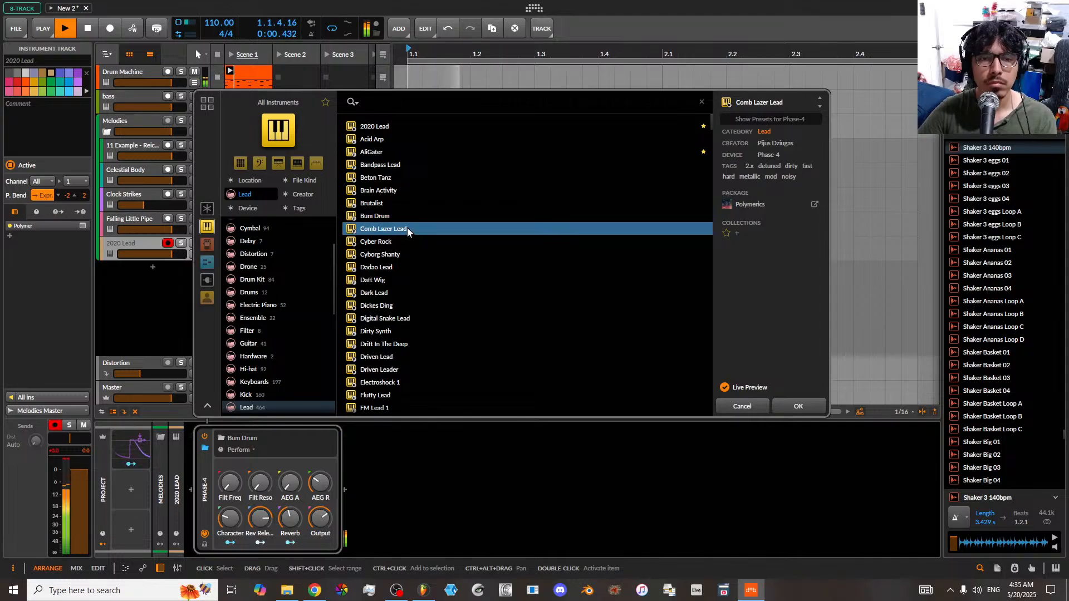
left_click(401, 241)
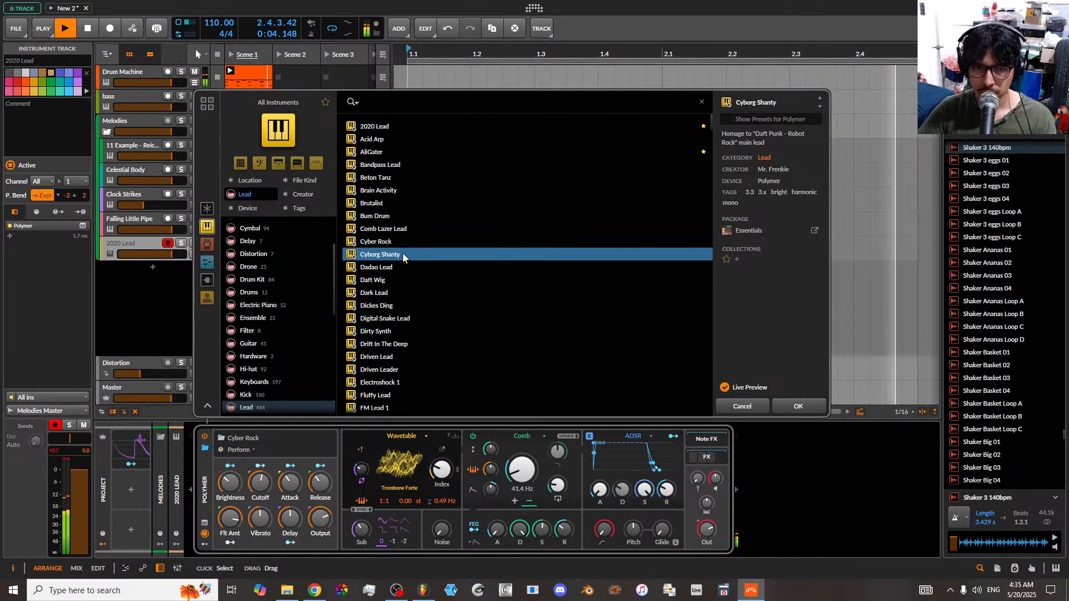
left_click(403, 254)
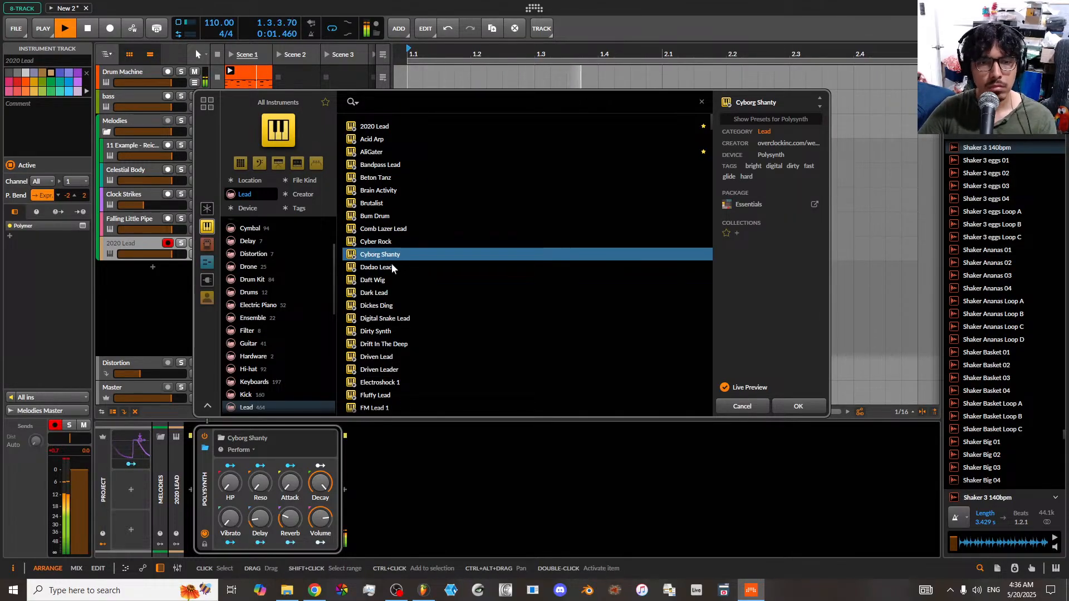
left_click(392, 266)
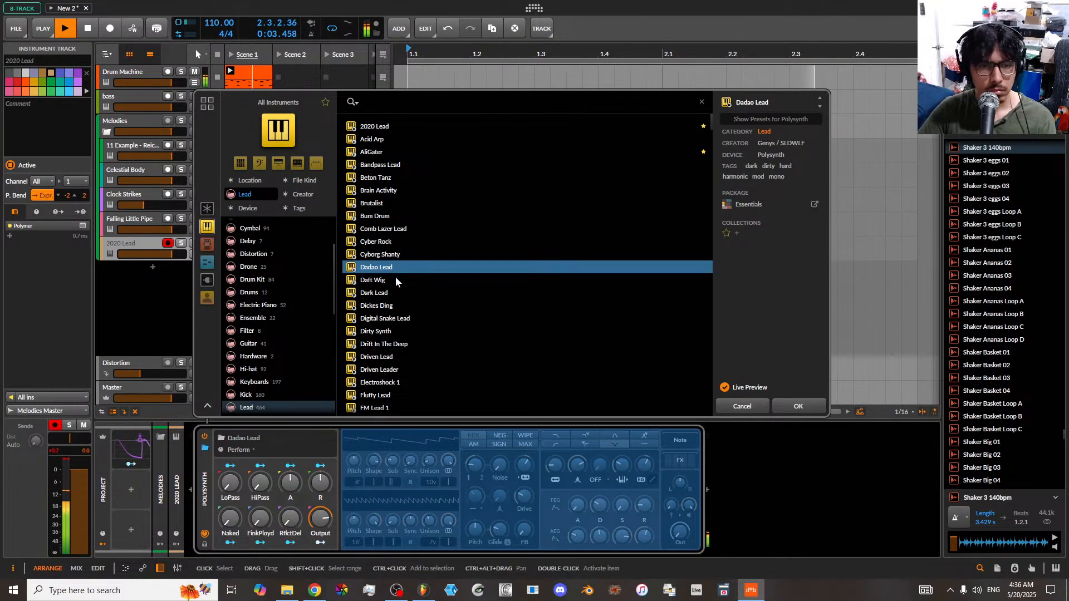
left_click(396, 279)
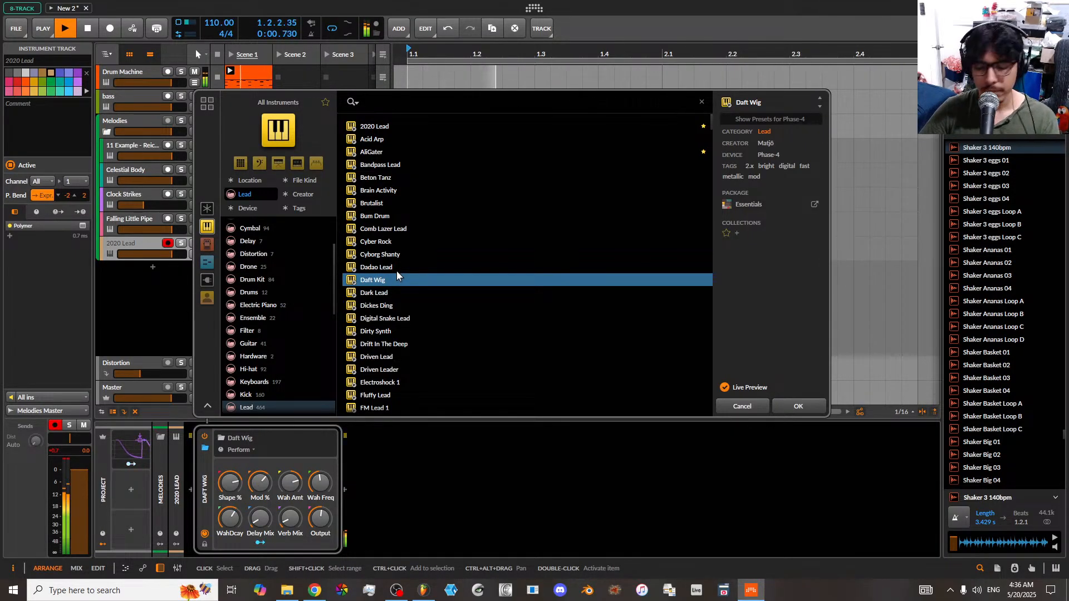
left_click(399, 293)
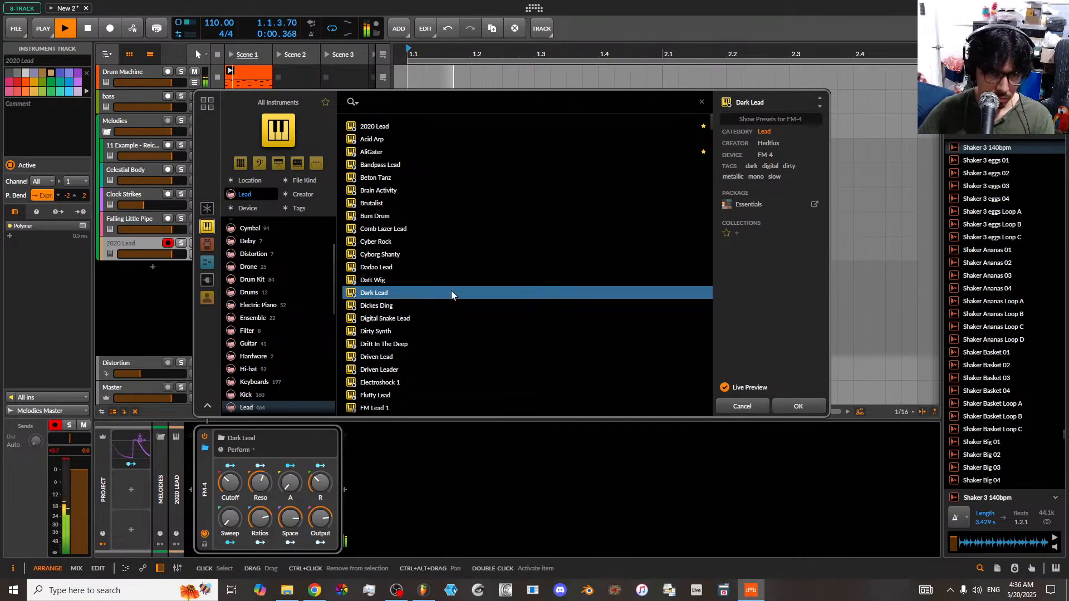
key("Down")
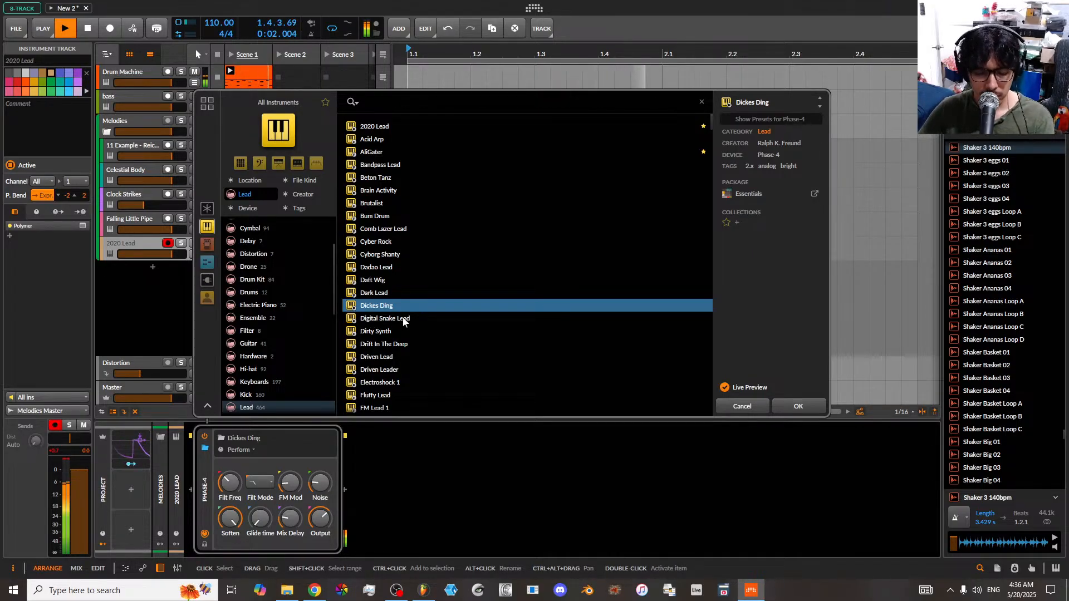
- Load the Digital Snake Lead preset and record a lead melody clip into the track's Scene 1 slot
left_click(403, 319)
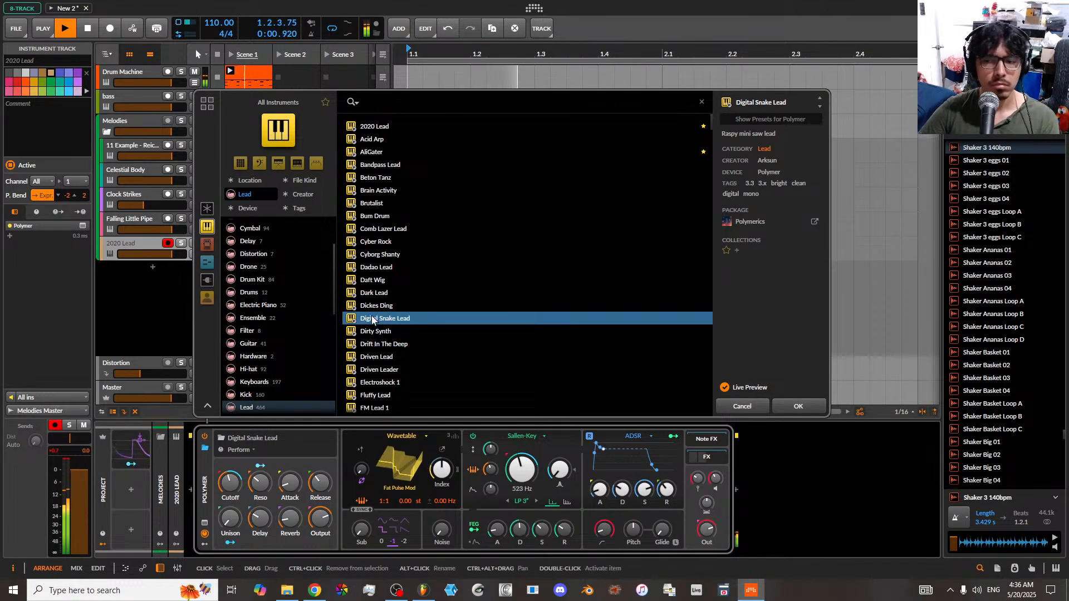
left_click(787, 406)
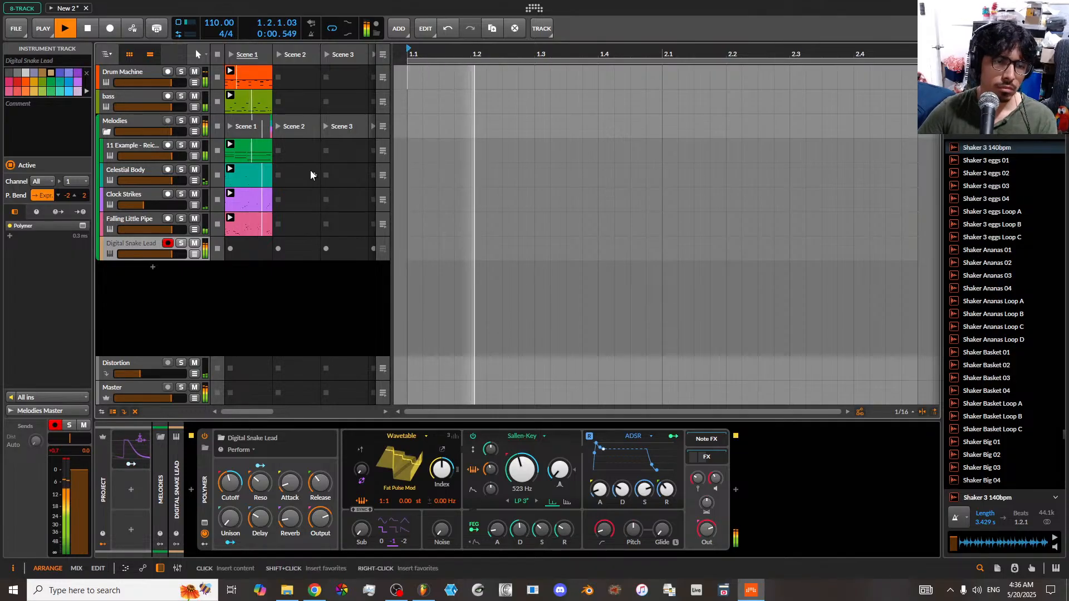
left_click(232, 248)
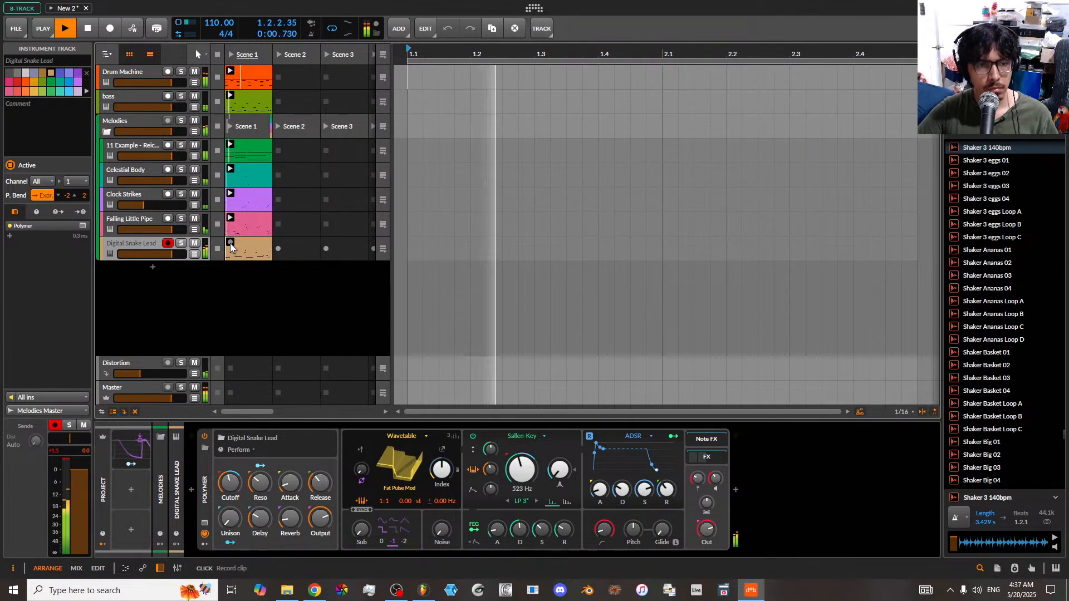
left_click(230, 247)
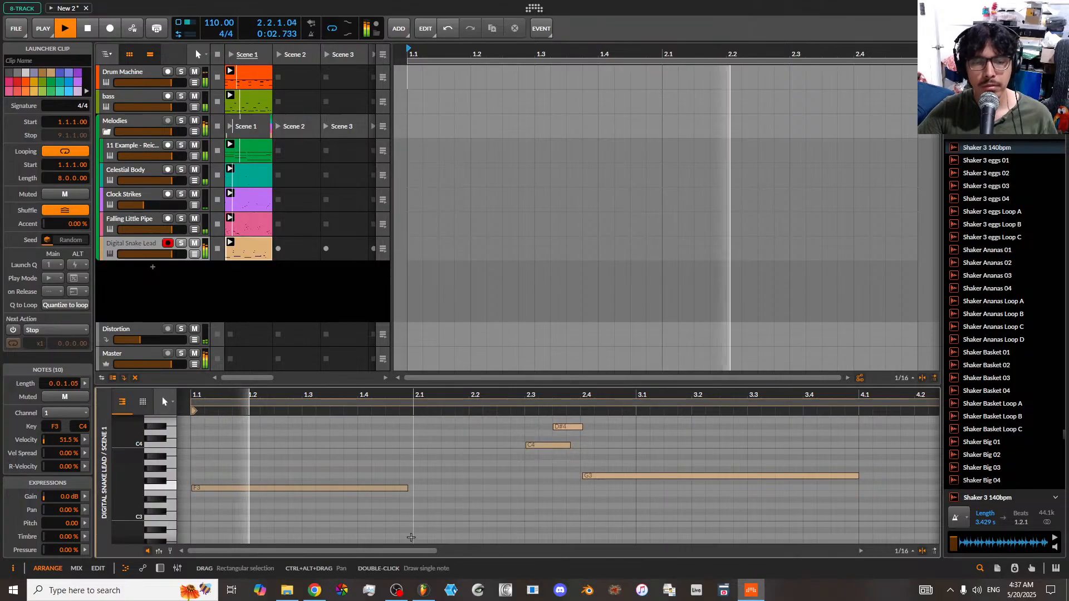
- Play back the recorded Digital Snake Lead clip and shorten its loop length to 7 bars
left_click_drag(668, 395, 668, 351)
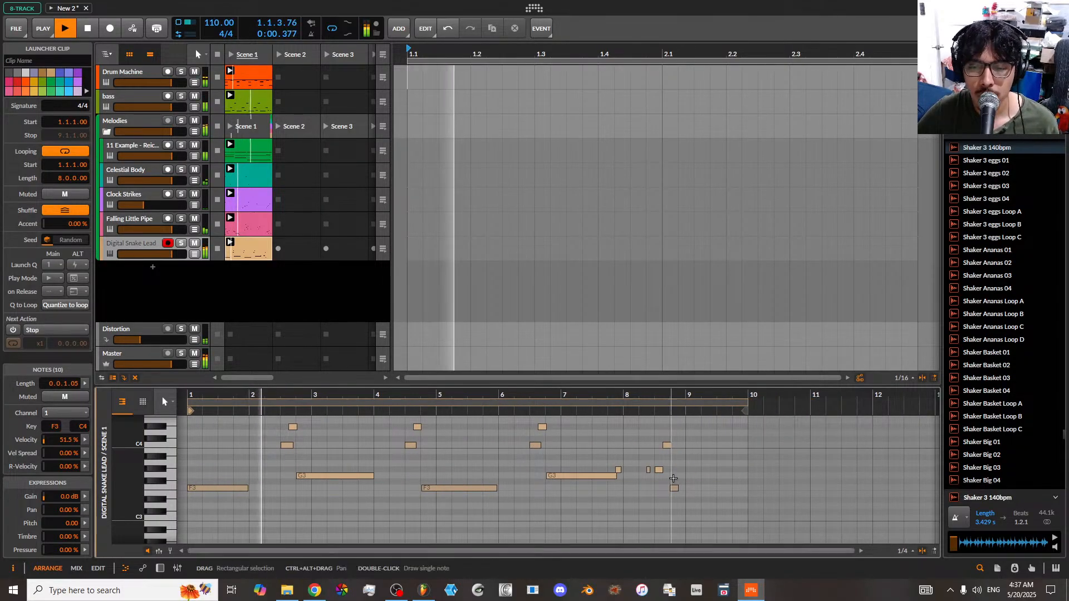
key("space")
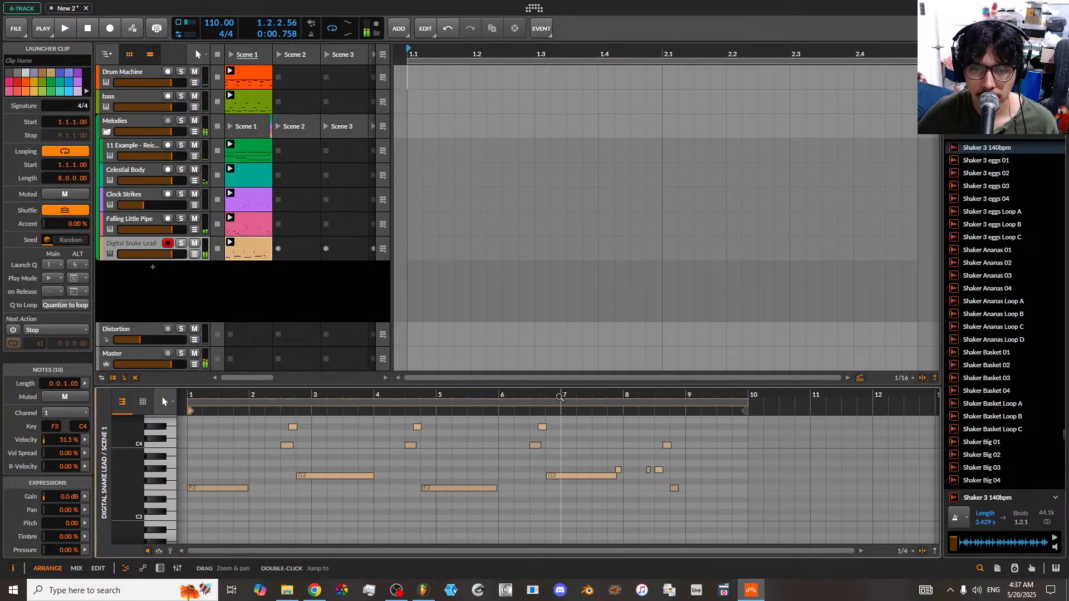
left_click(603, 54)
key("space")
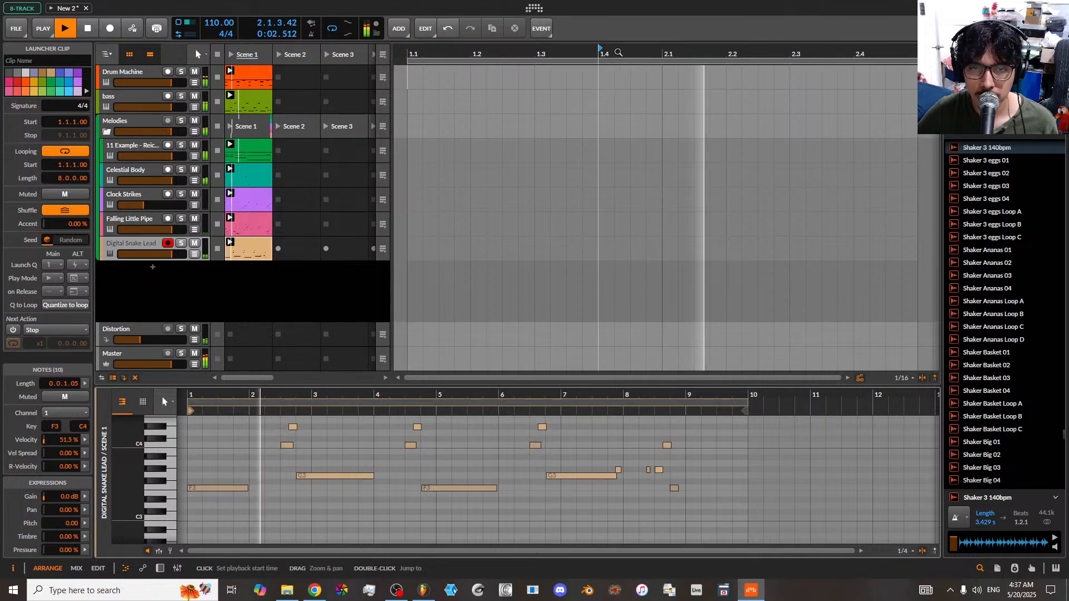
key("space")
key("space")
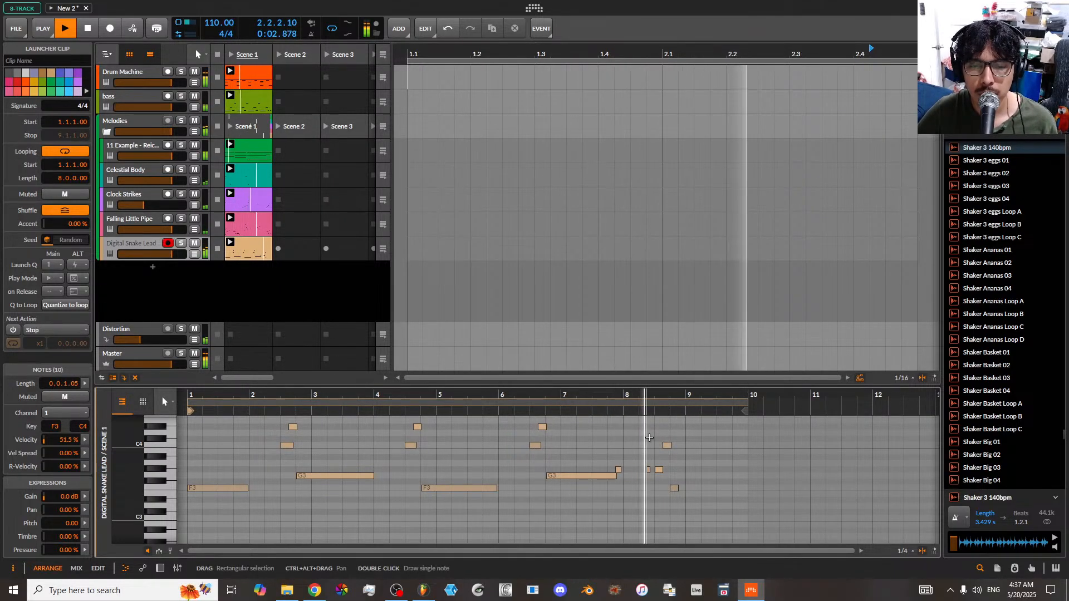
key("space")
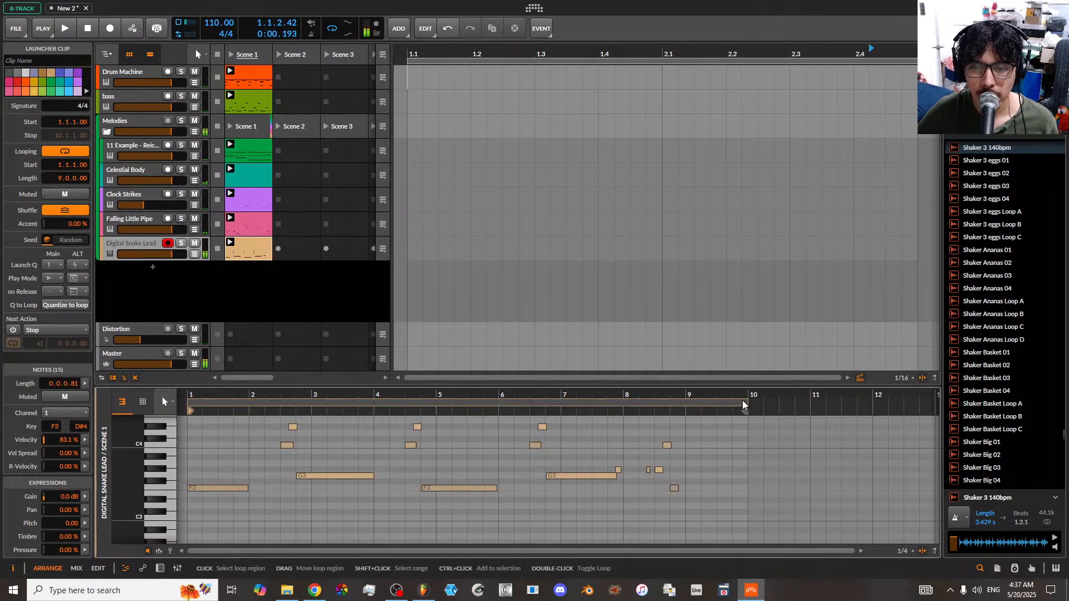
left_click_drag(744, 405, 627, 403)
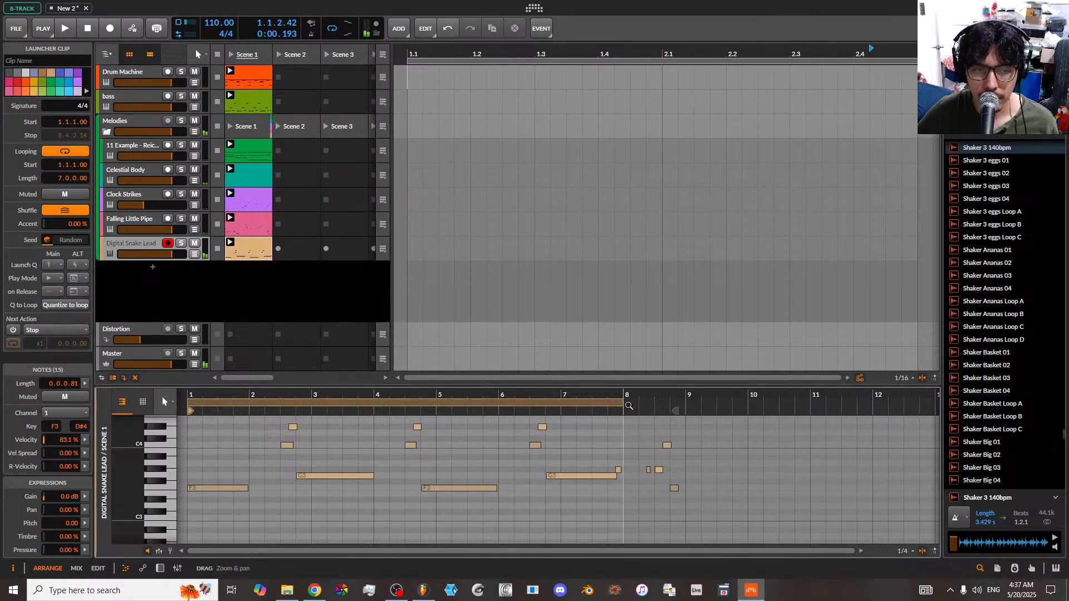
- Restart playback from the beginning and lower the Digital Snake Lead track's volume
key("space")
key("space")
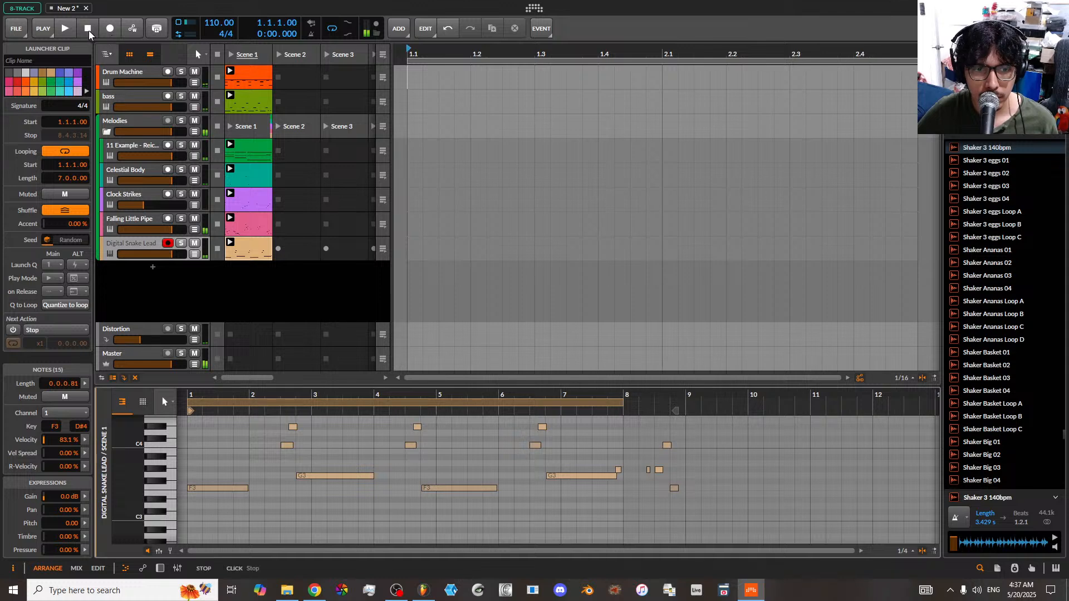
key("space")
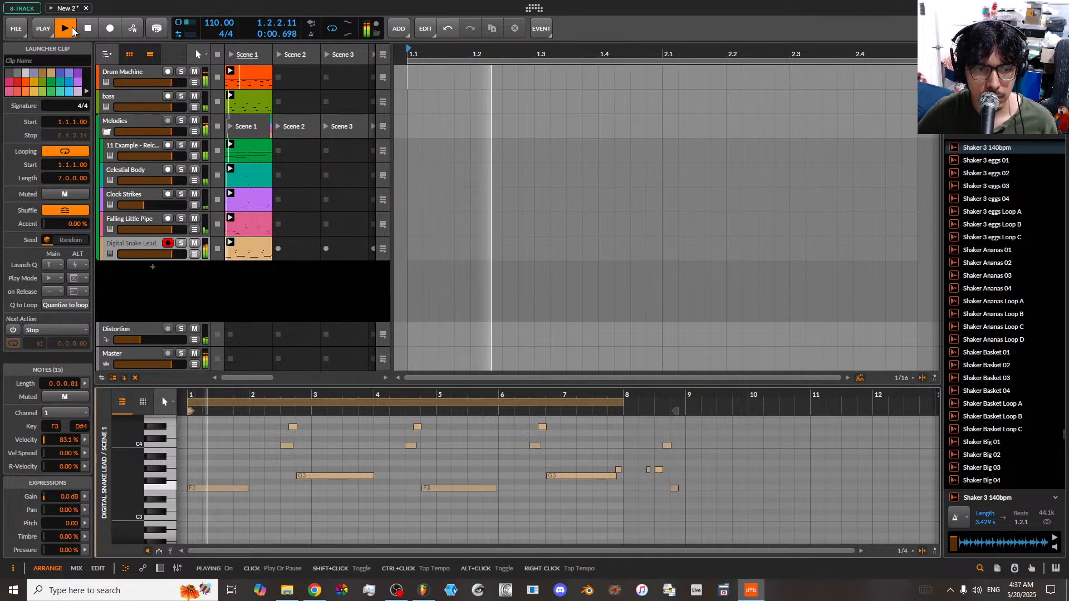
mouse_move(150, 255)
left_mouse_down()
mouse_move(133, 255)
mouse_move(150, 255)
left_mouse_up()
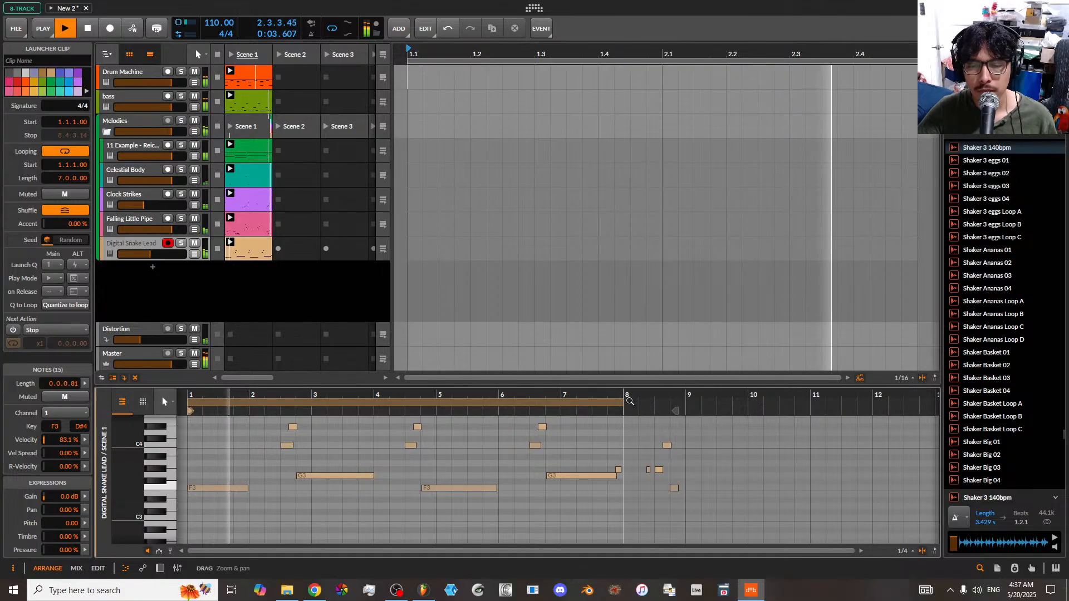
- Set the Digital Snake Lead clip's loop length to 8 bars and stop playback
left_click_drag(625, 402, 673, 408)
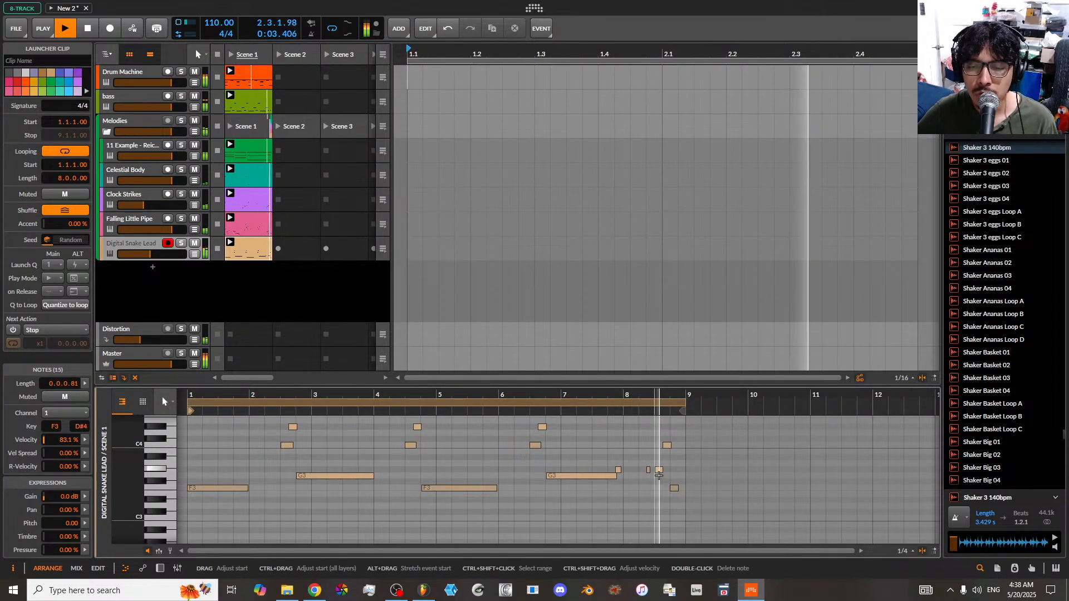
left_click_drag(673, 418, 670, 412)
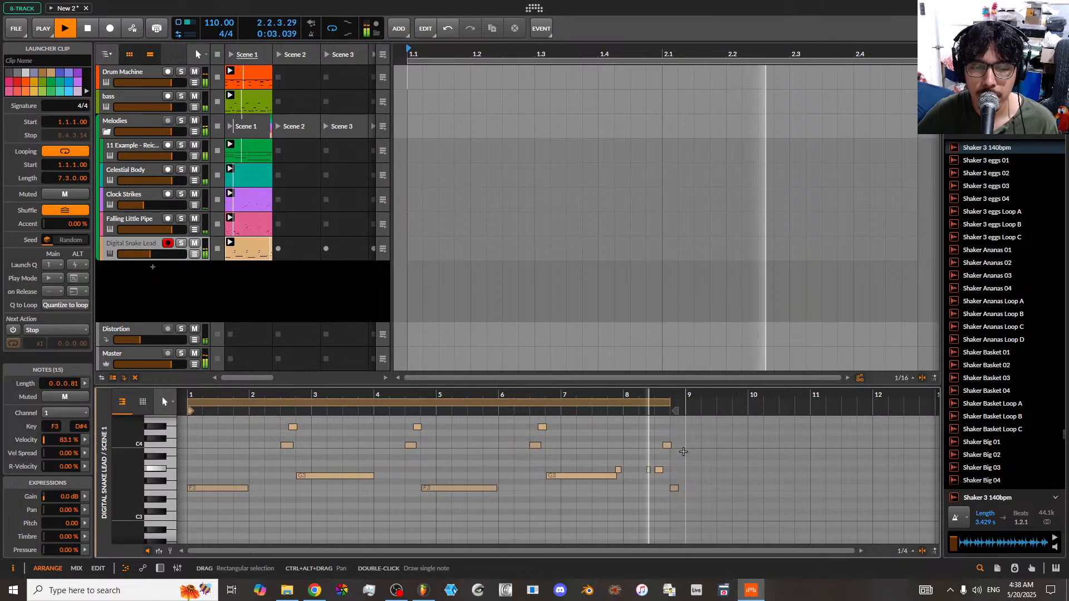
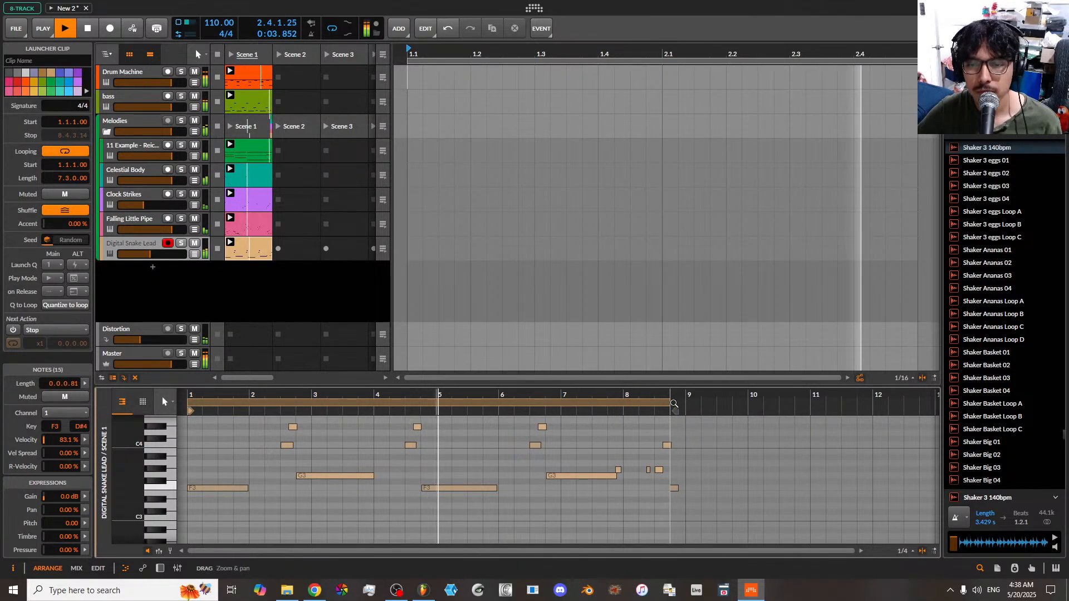
left_click_drag(671, 403, 681, 403)
key("space")
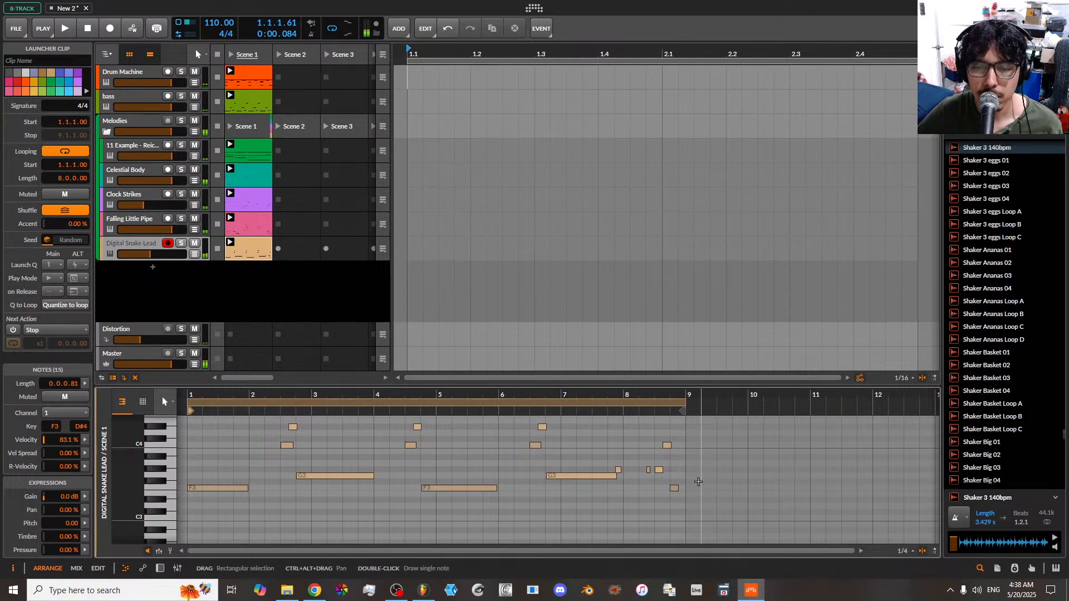
- Extend the clip's final F3 note so it ends at the start of bar 9
right_click(707, 453)
left_click(678, 432)
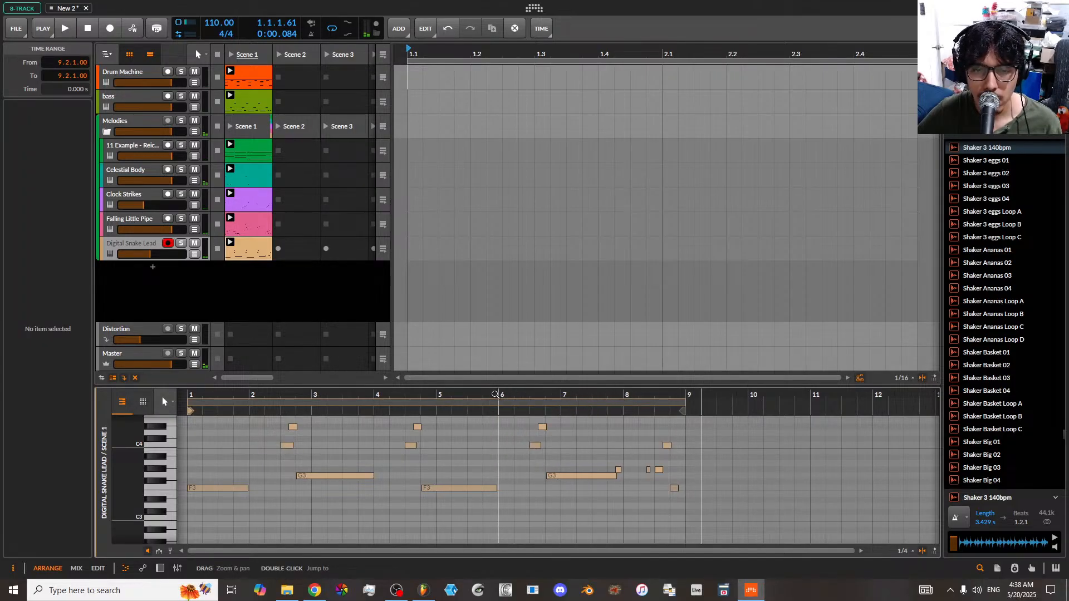
key("space")
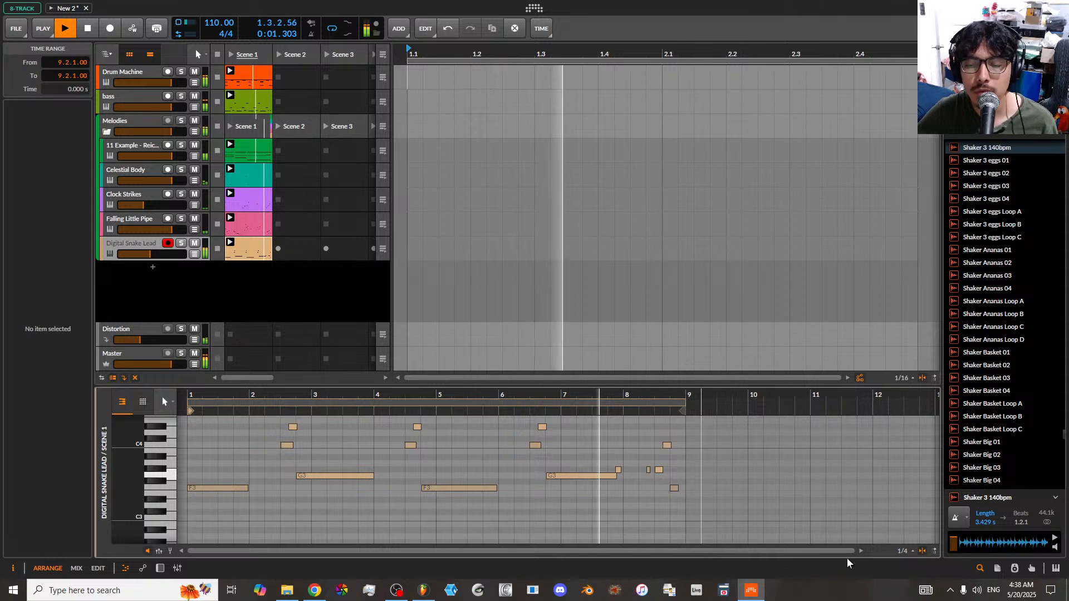
left_click_drag(845, 552, 845, 567)
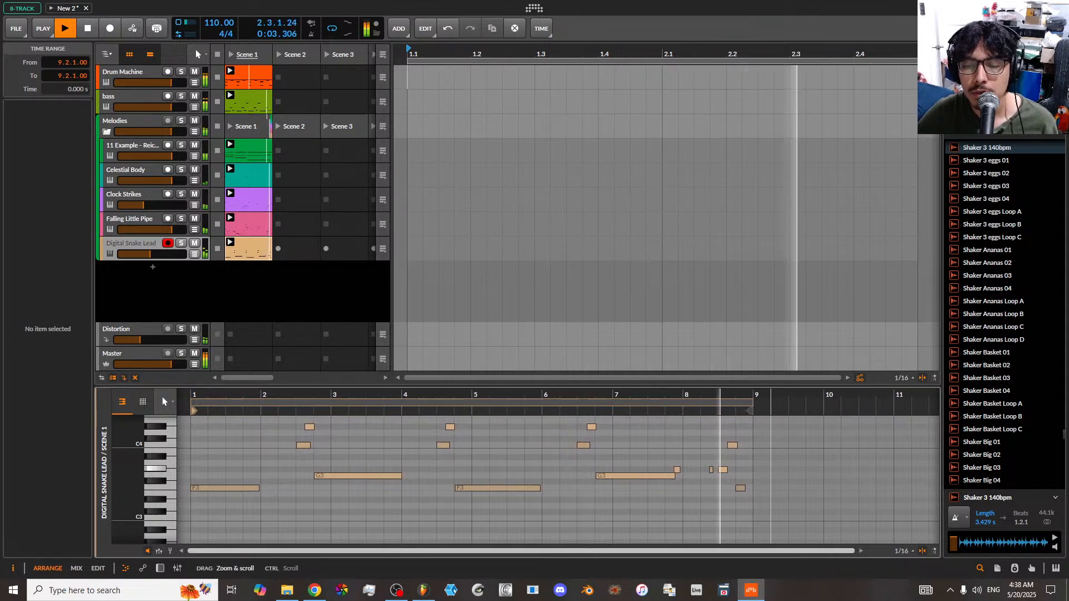
left_click_drag(522, 551, 522, 556)
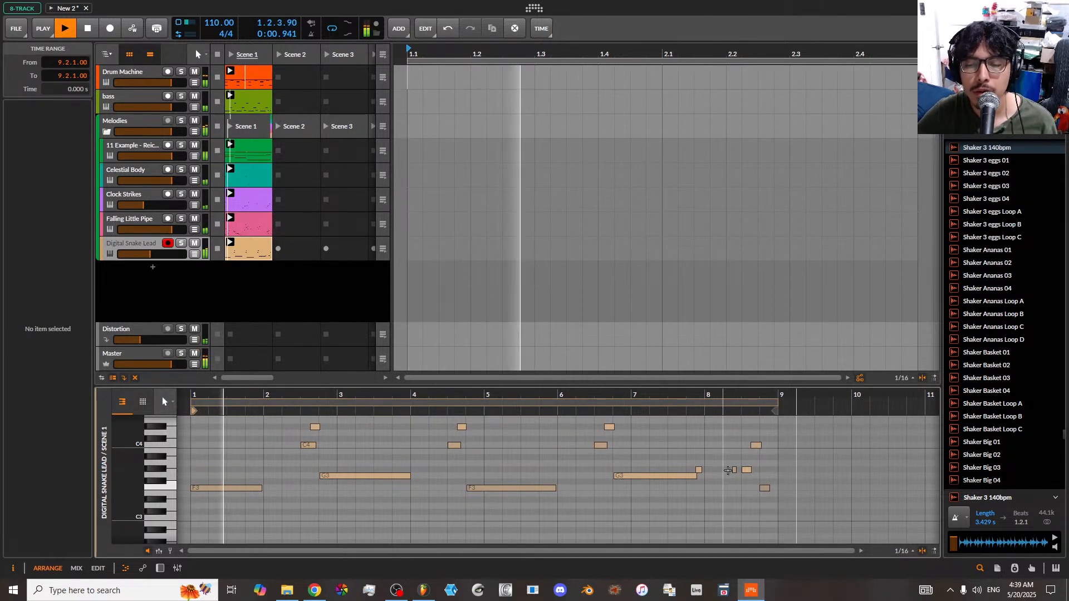
left_click(772, 488)
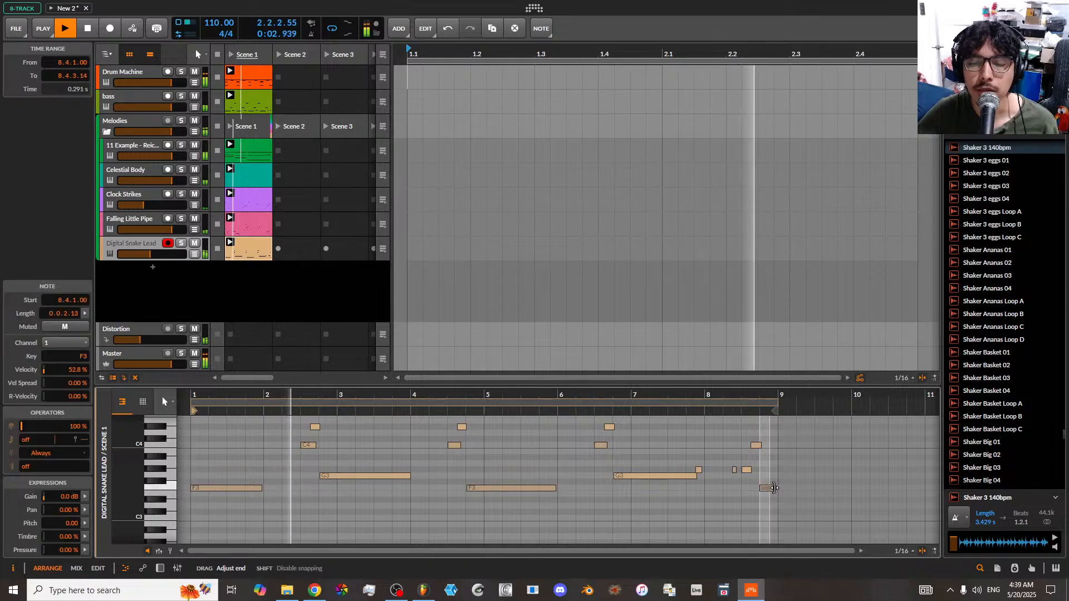
left_click_drag(774, 488, 777, 496)
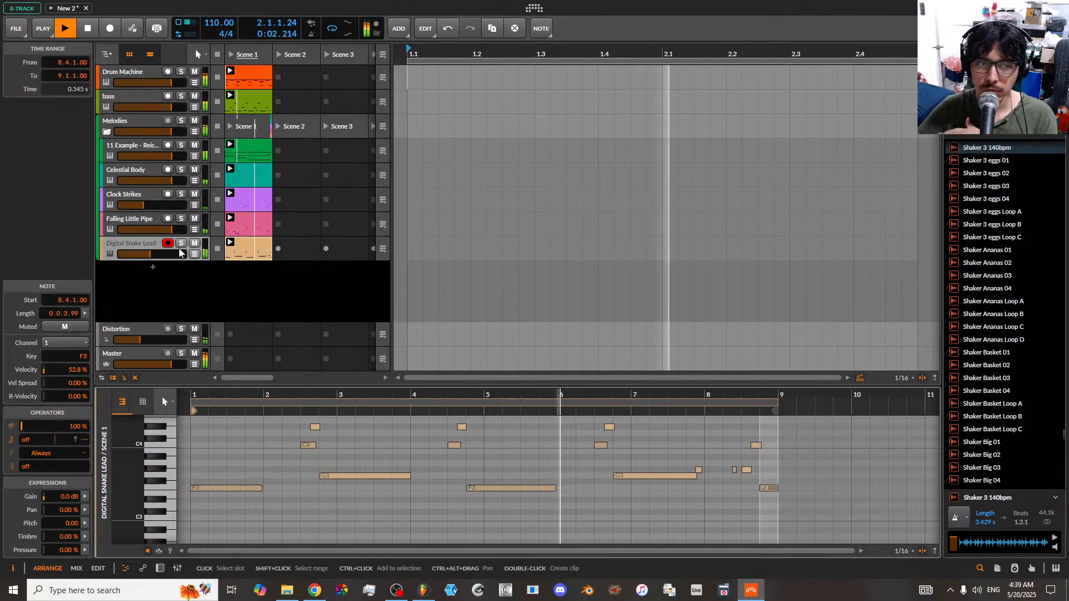
- Browse the Lead presets for the Digital Snake Lead track's synth and keep the Digital Snake Lead preset
double_click(141, 243)
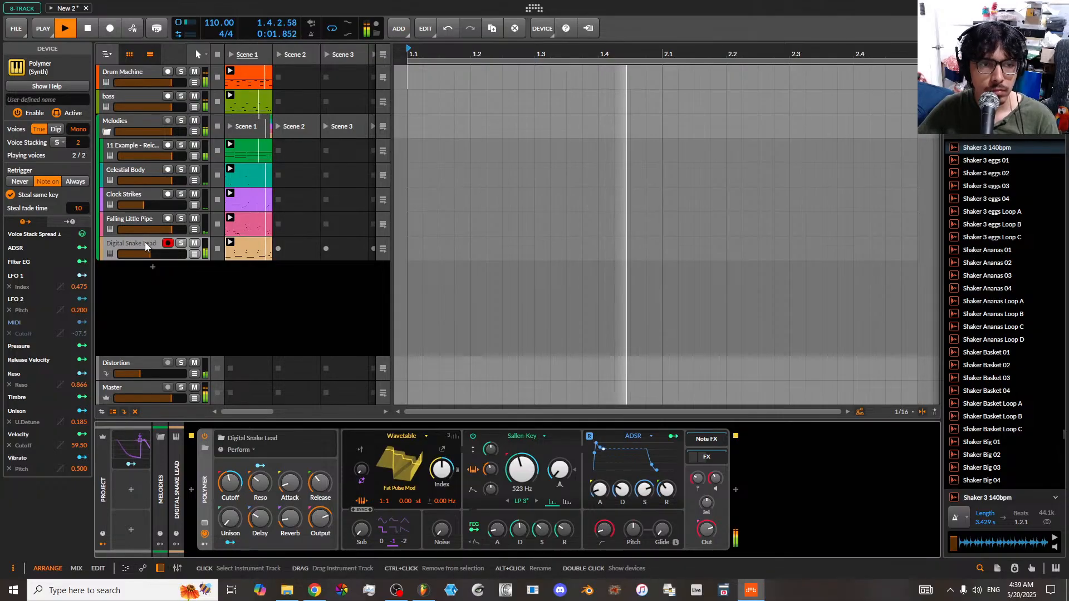
left_click(220, 437)
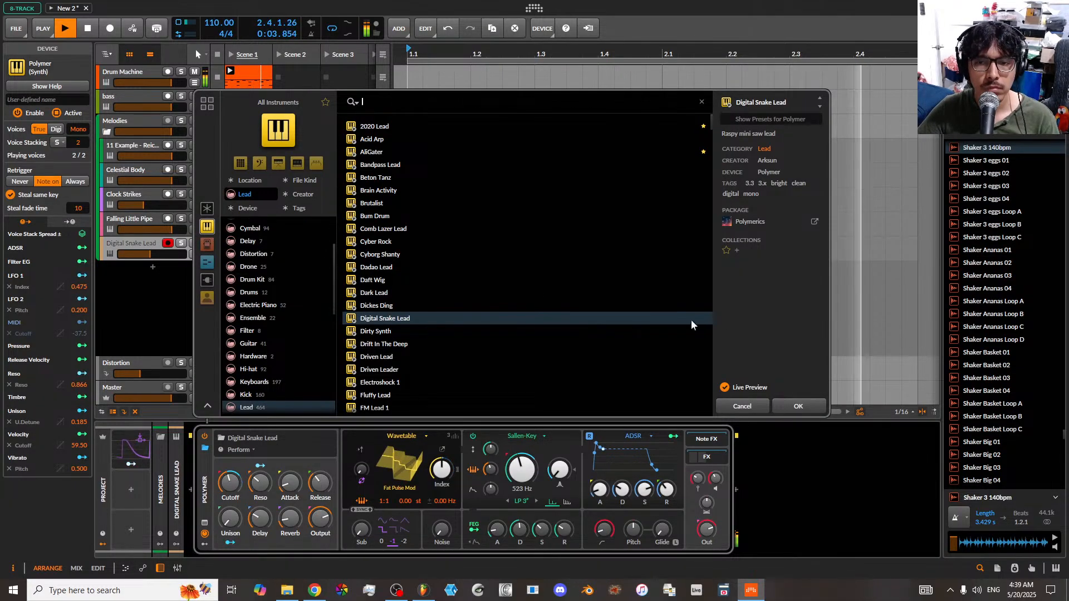
left_click(797, 406)
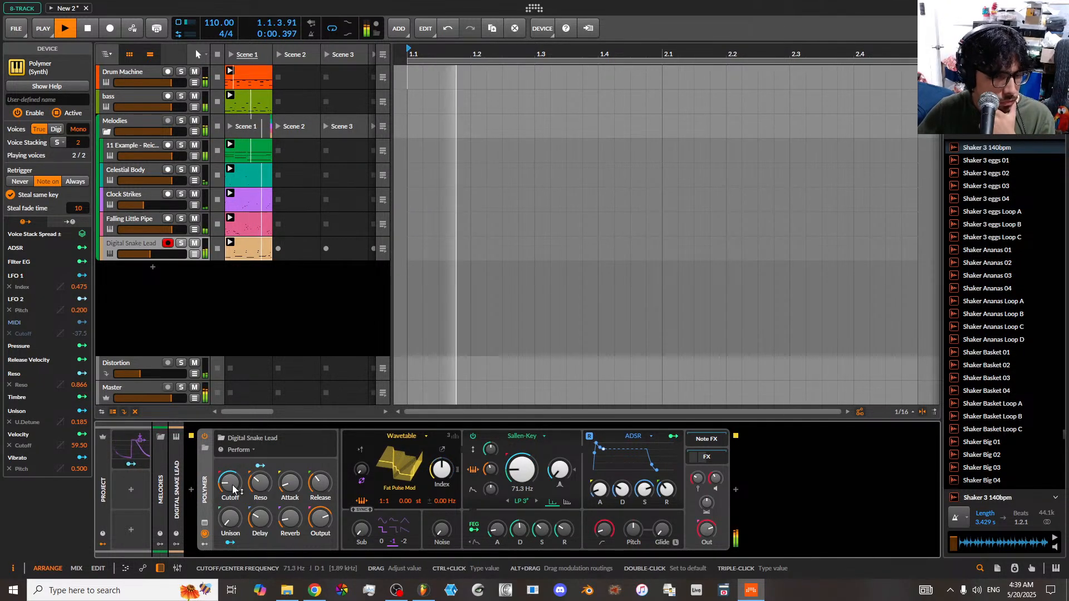
- Adjust the filter cutoff of the Digital Snake Lead synth by ear and collapse the device to its macro controls
left_click_drag(233, 486, 233, 492)
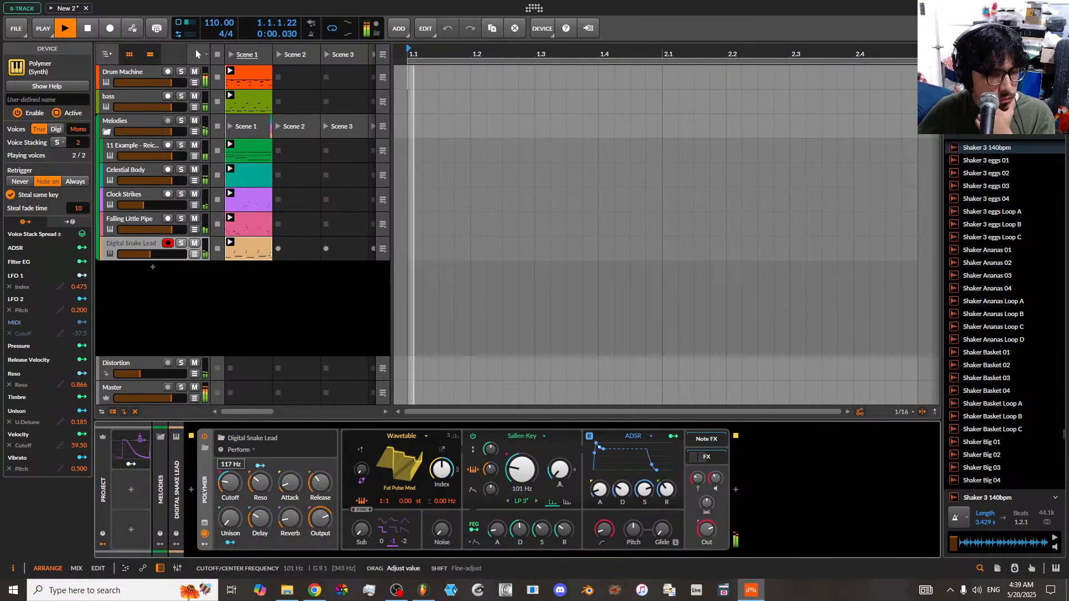
left_click_drag(233, 489, 233, 477)
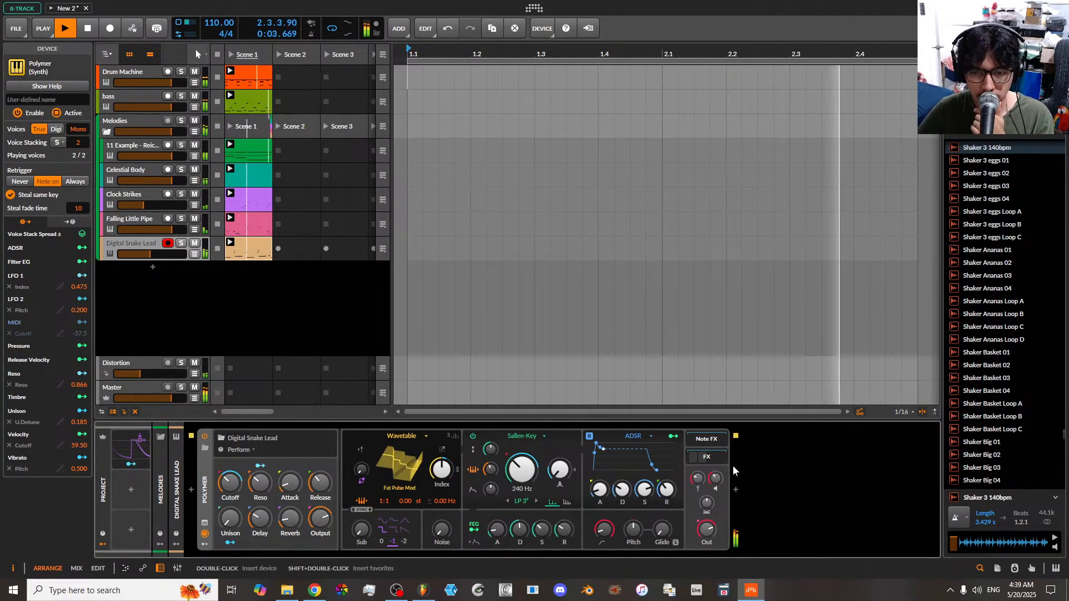
left_click(202, 469)
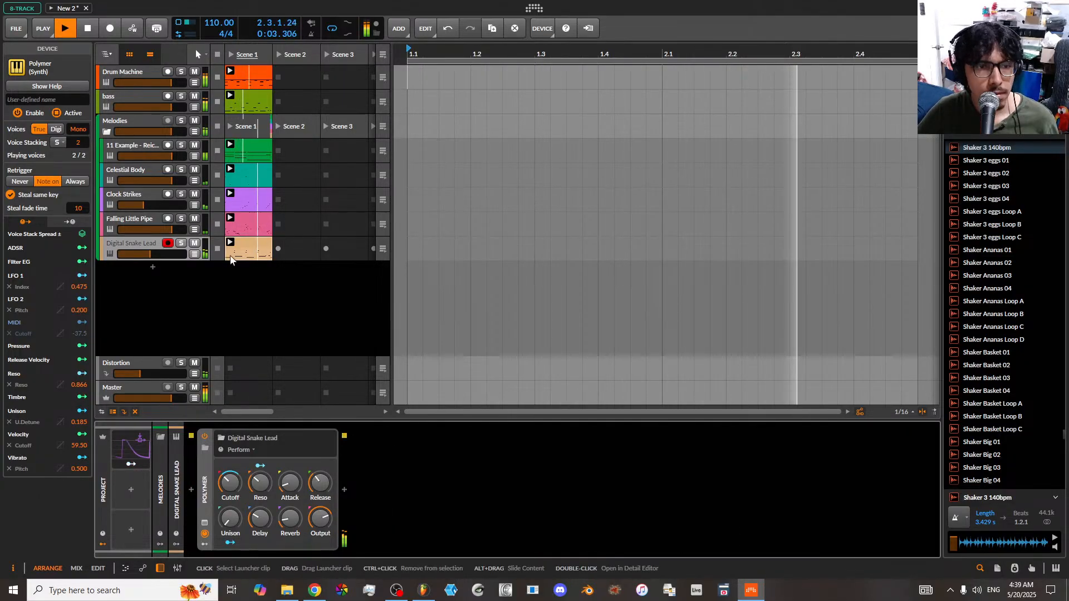
- Stop the Digital Snake Lead and Drum Machine clips while the bass and other melodies keep playing
left_click(217, 249)
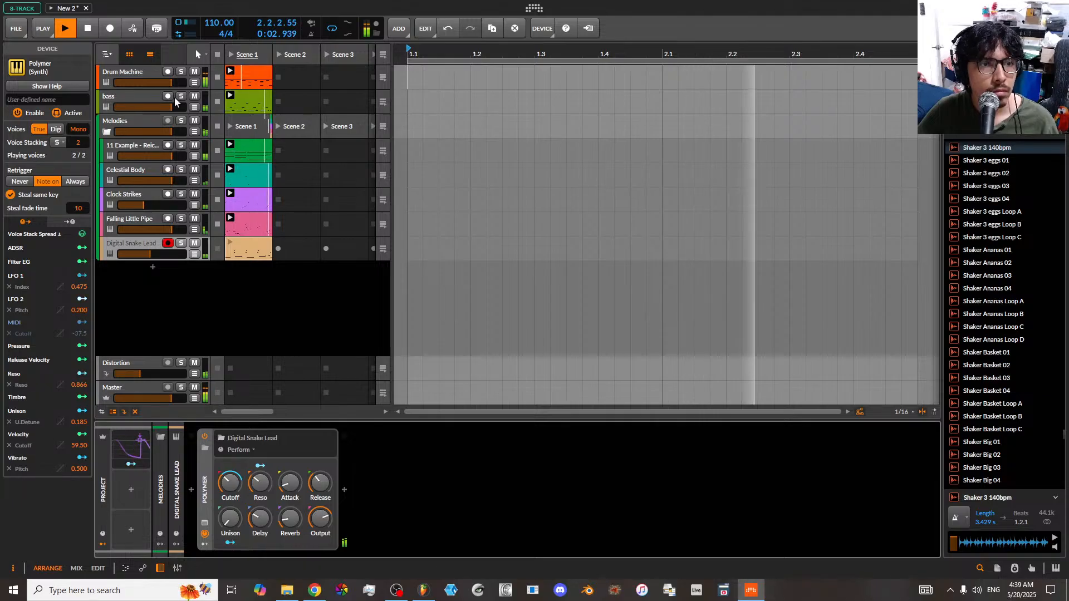
left_click(194, 72)
left_click(195, 72)
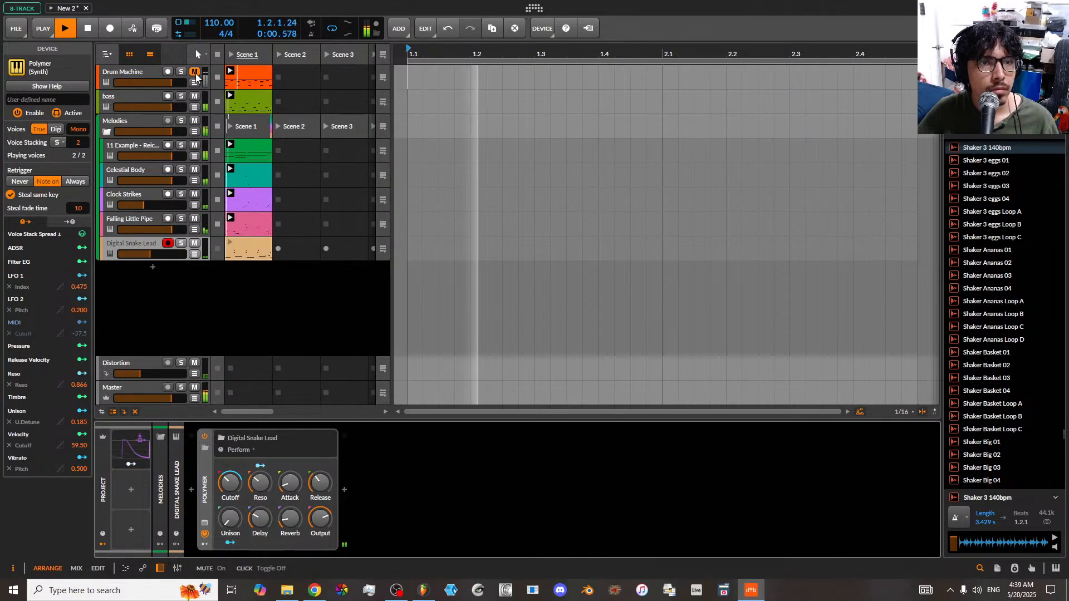
left_click(217, 79)
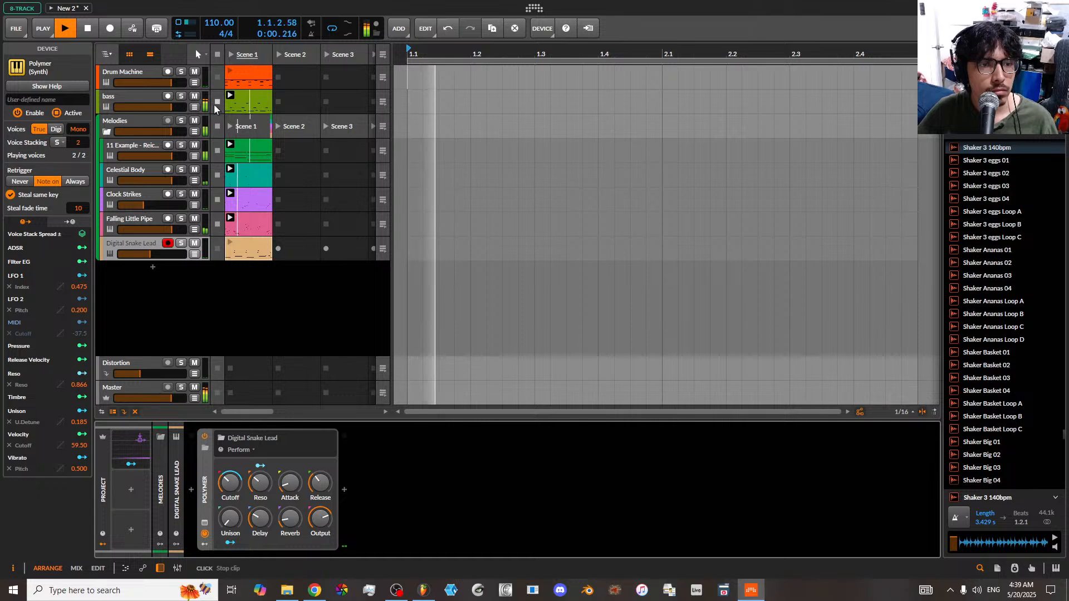
- Set the bass synth's low-pass cutoff to 67.3 Hz and adjust its amplitude envelope decay
left_click(129, 97)
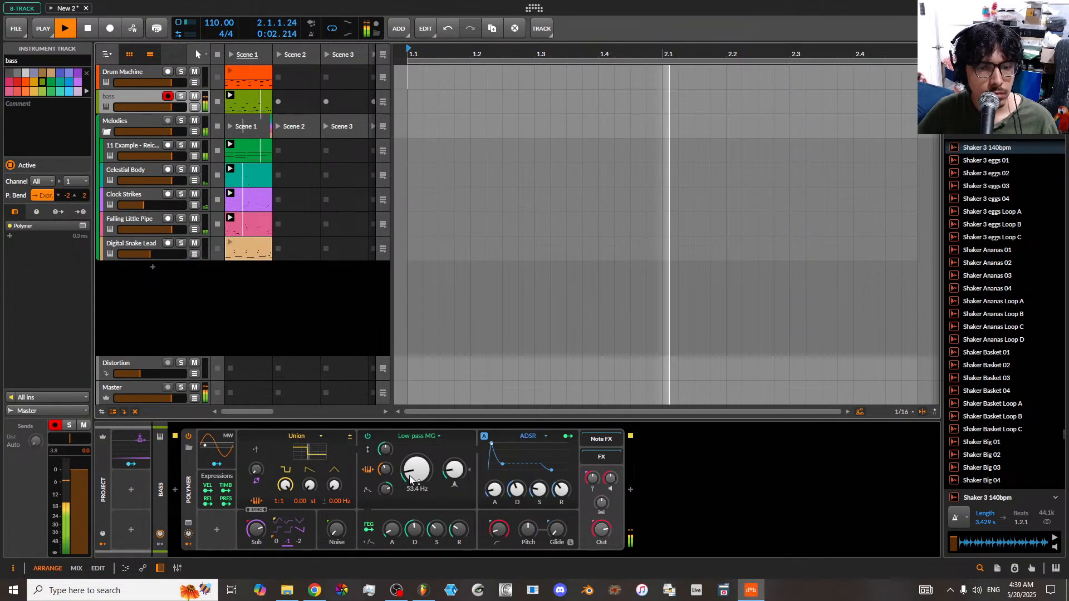
mouse_move(416, 471)
left_mouse_down()
mouse_move(416, 407)
mouse_move(416, 458)
left_mouse_up()
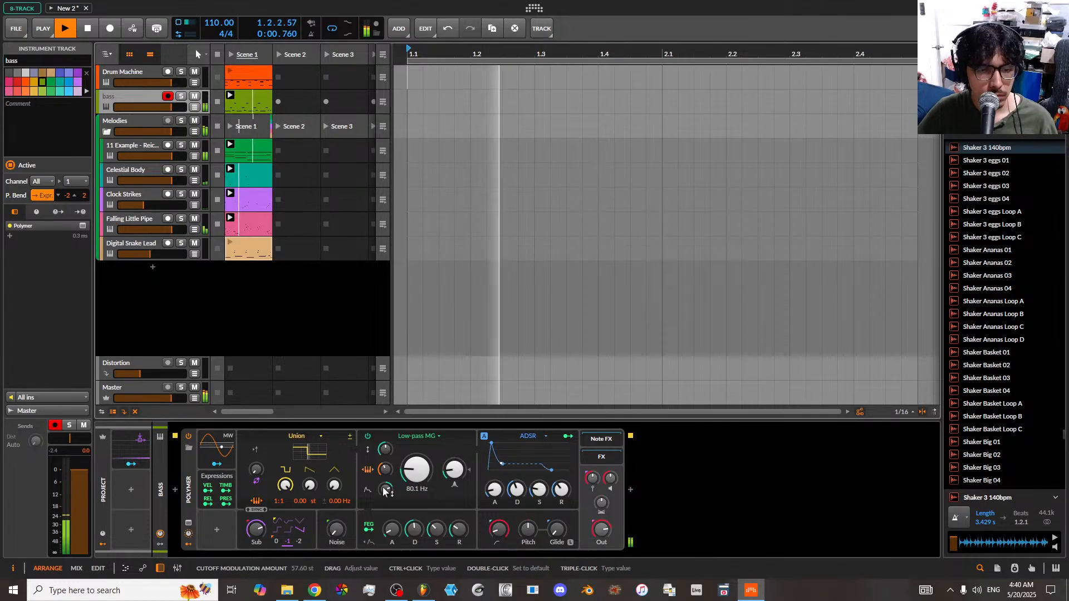
left_click_drag(385, 490, 389, 492)
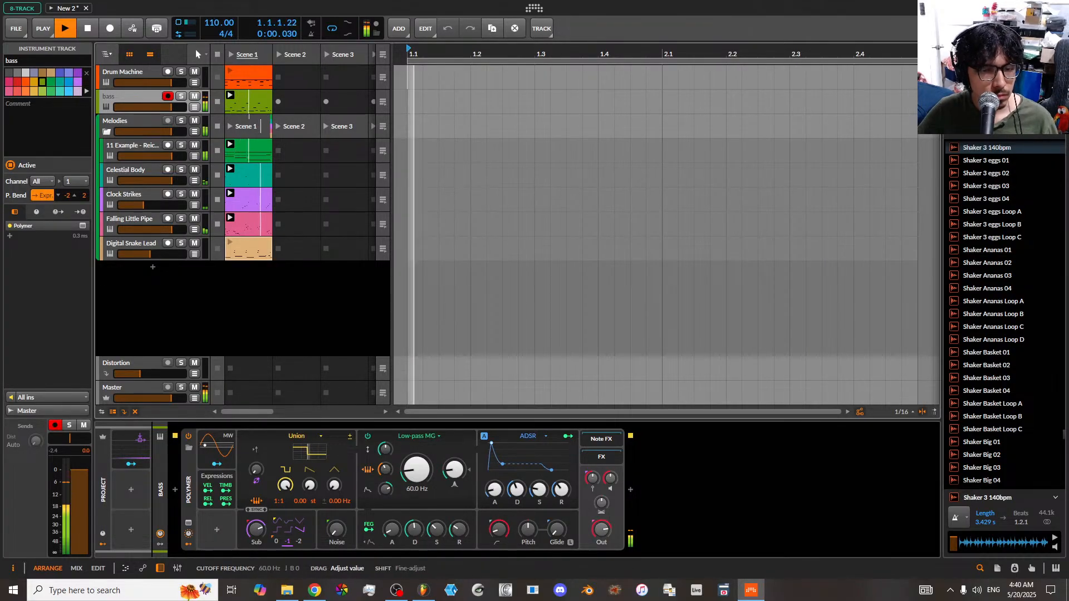
left_click_drag(518, 492, 518, 466)
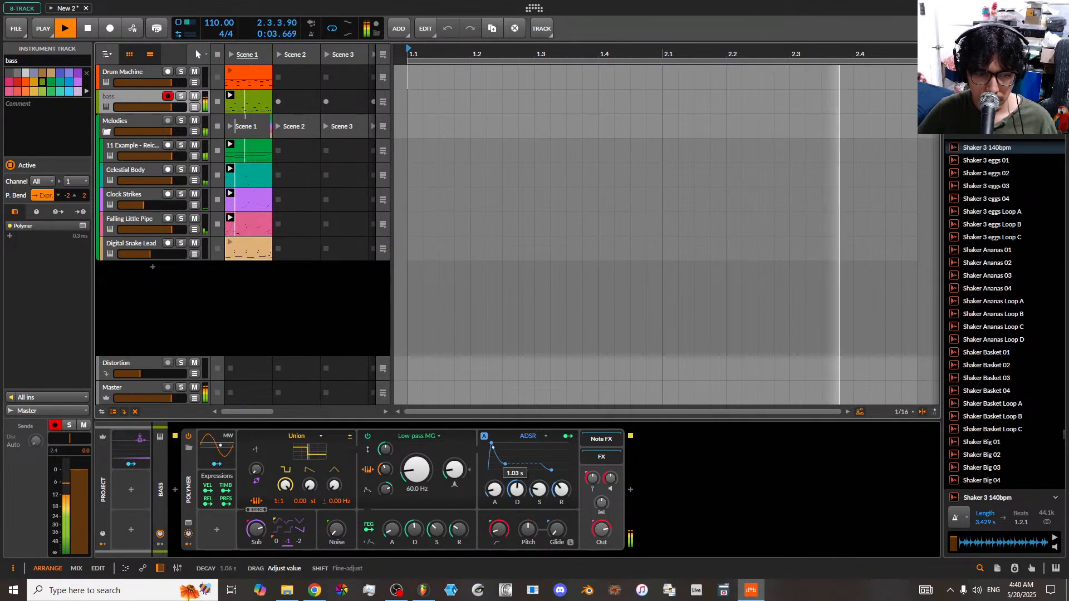
left_click_drag(516, 489, 517, 492)
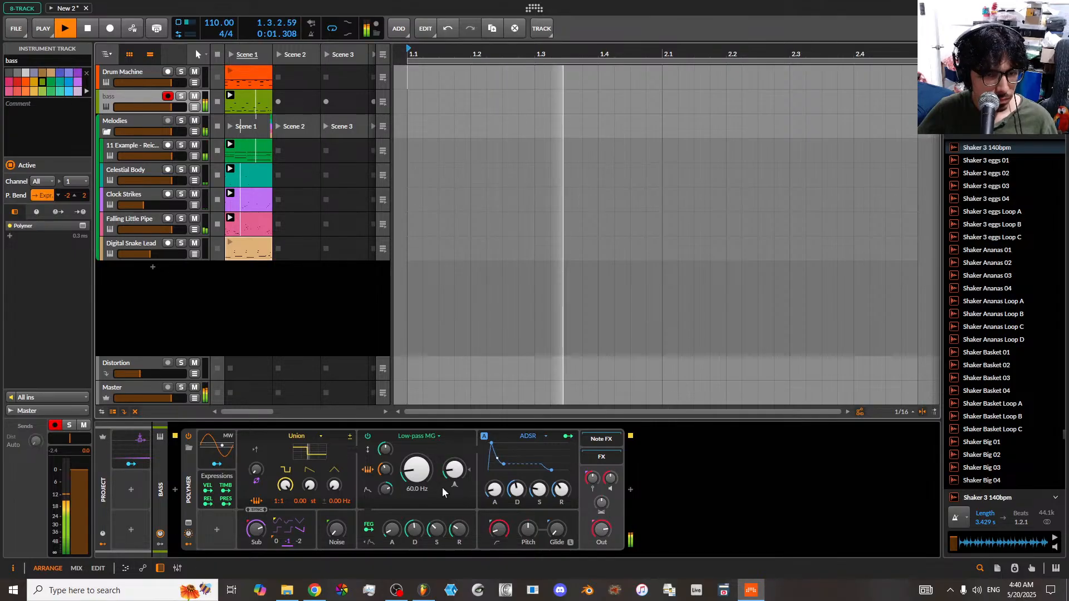
mouse_move(423, 480)
left_mouse_down()
mouse_move(423, 465)
mouse_move(427, 482)
mouse_move(416, 479)
left_mouse_up()
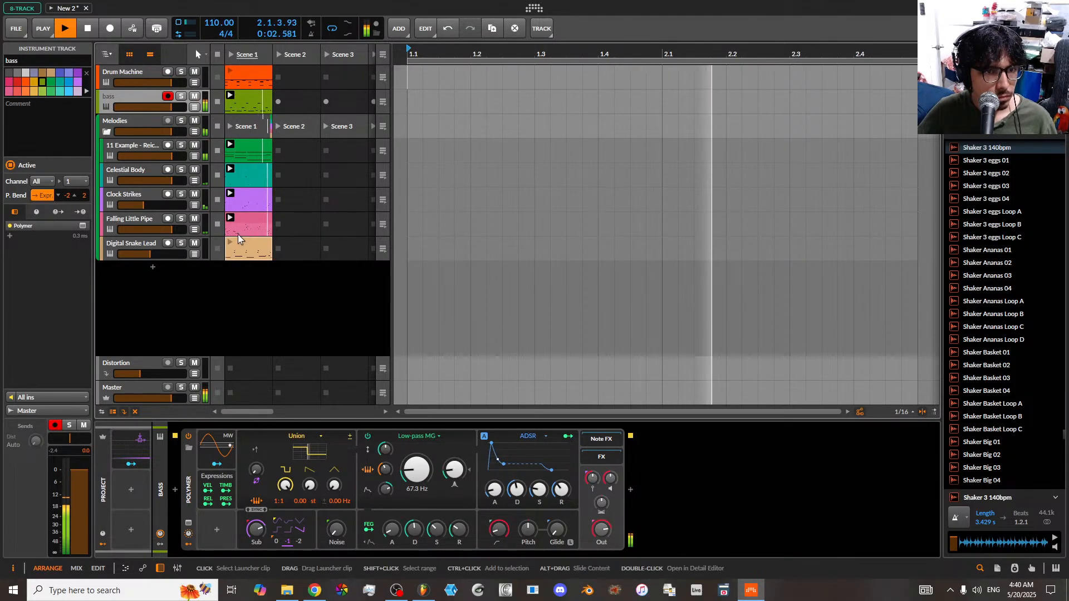
- Launch the Digital Snake Lead clip again and widen the clip launcher to show scenes up to Scene 7
left_click(227, 247)
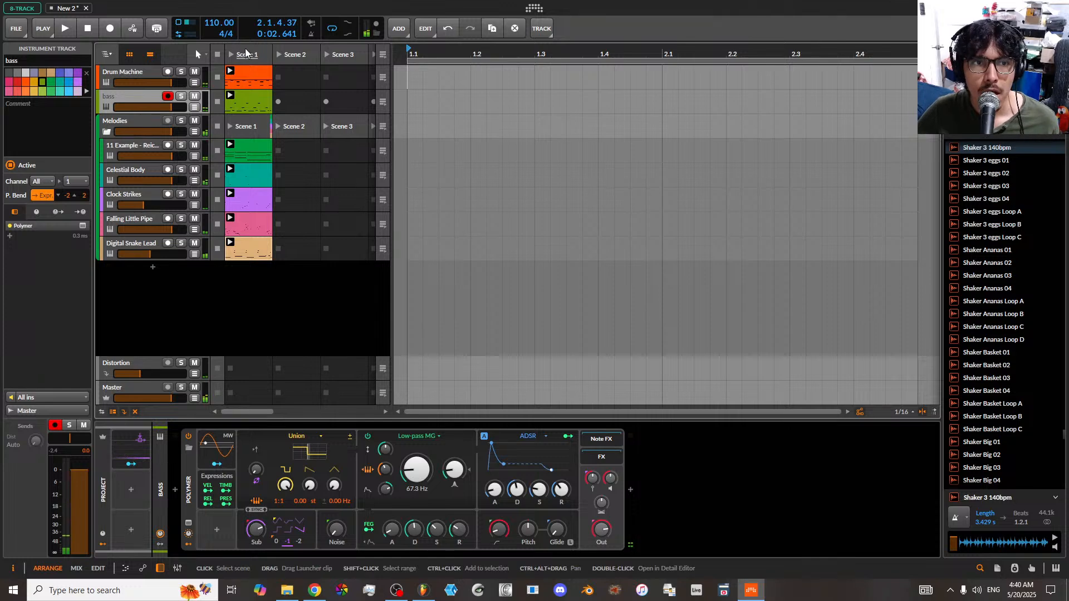
left_click(245, 52)
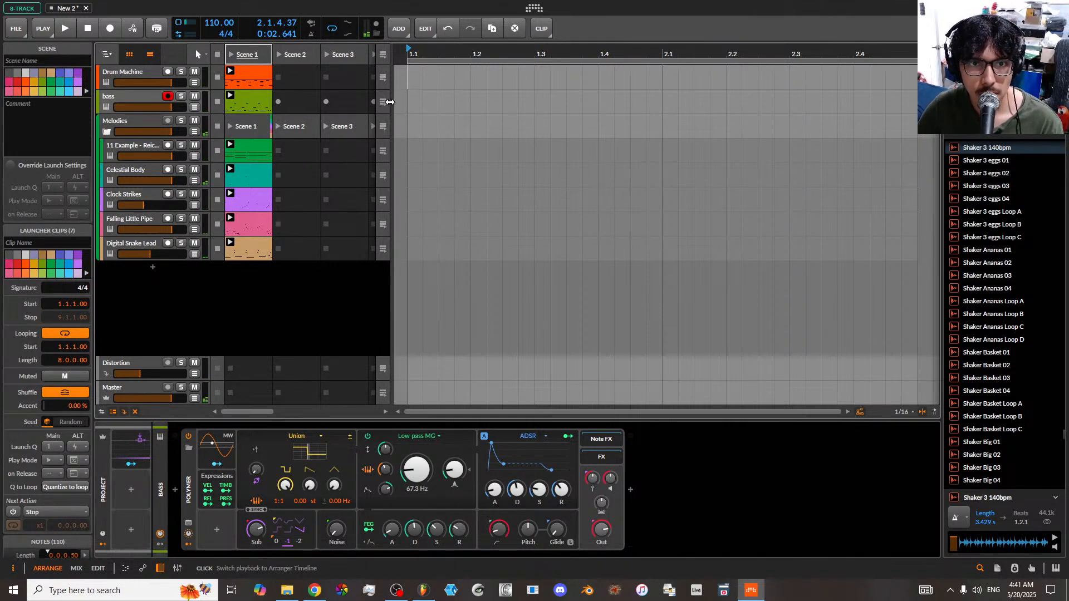
left_click_drag(390, 102, 567, 111)
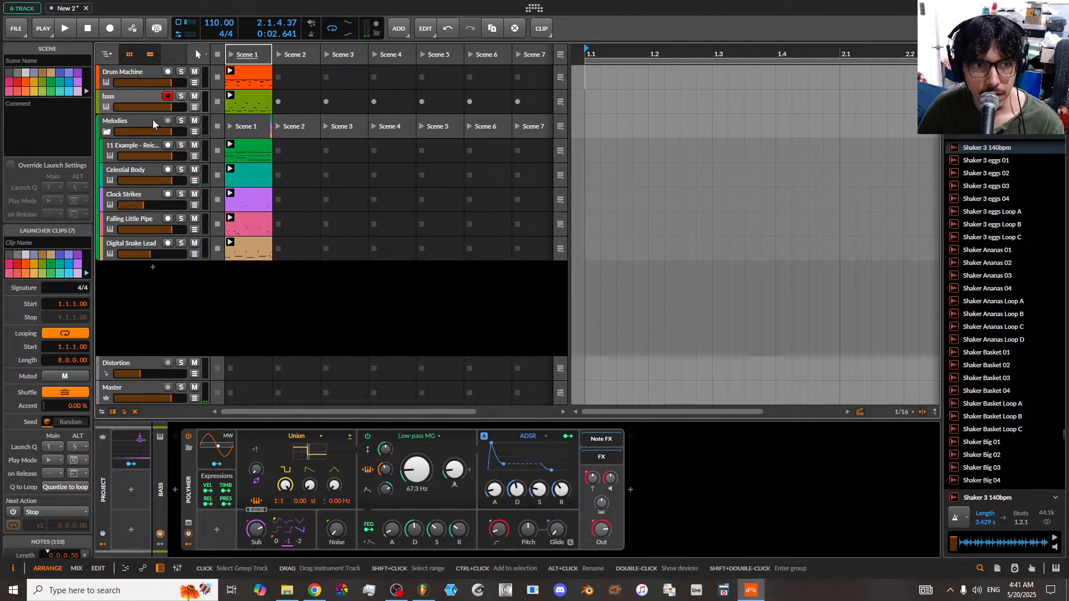
- Rename Scene 1 as Intro while the Melodies group is folded, and unfold the group again
left_click(103, 133)
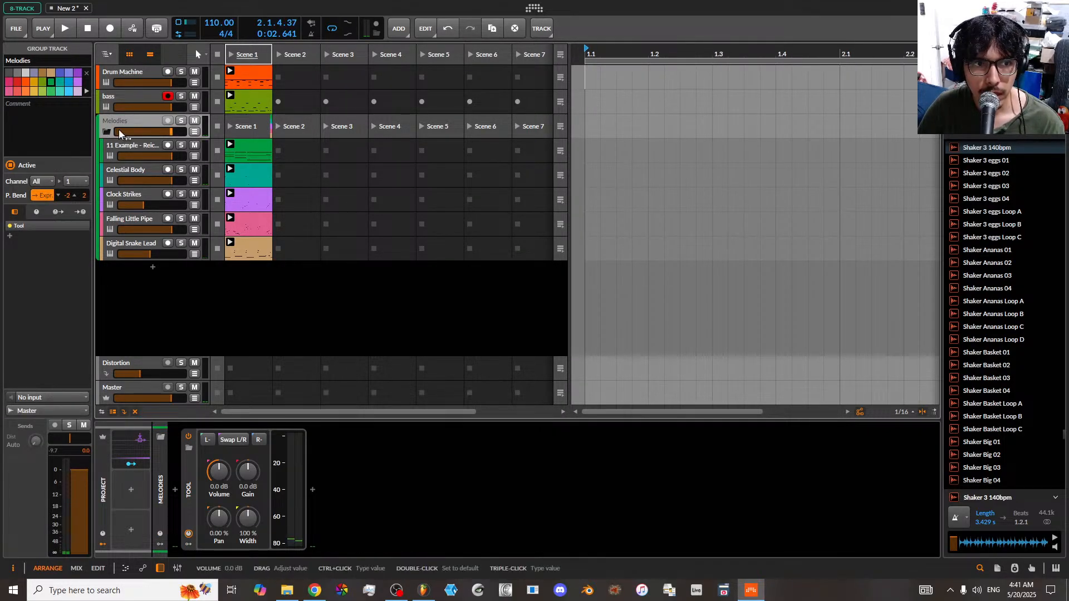
left_click(106, 133)
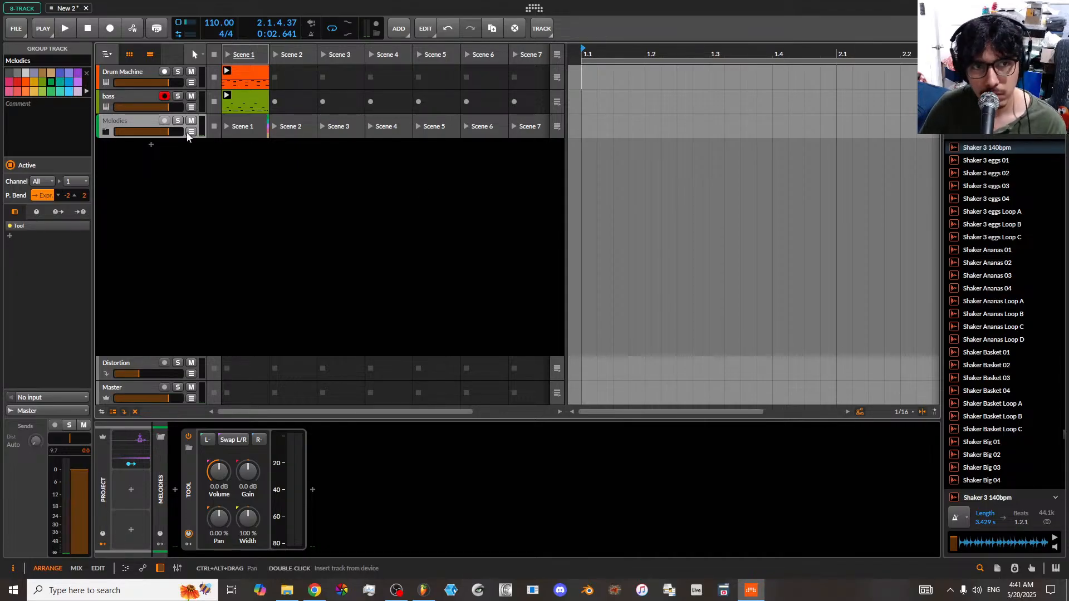
left_click(237, 56)
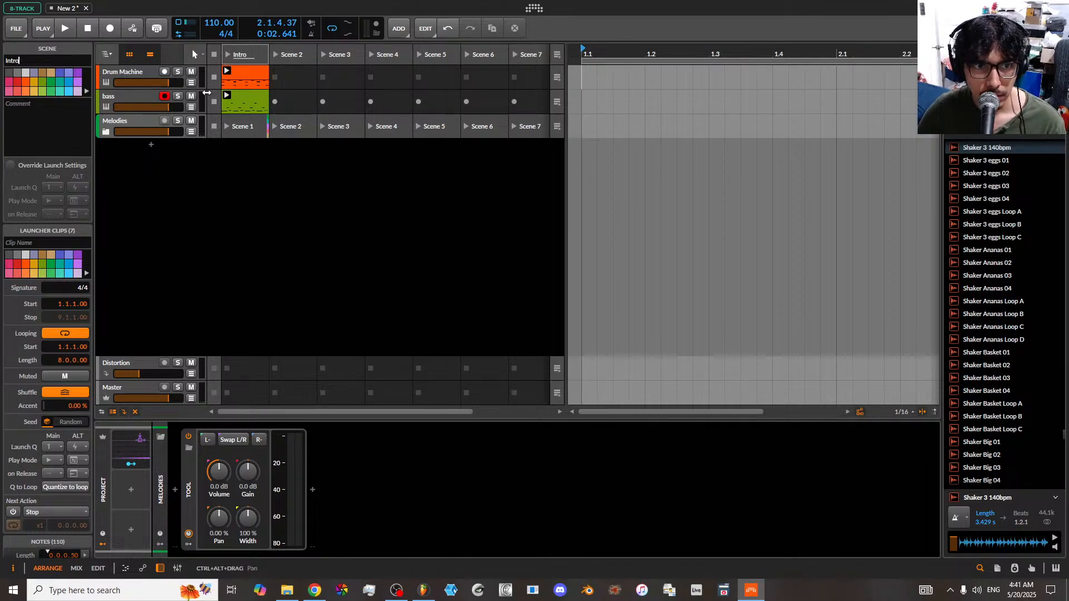
left_click(106, 132)
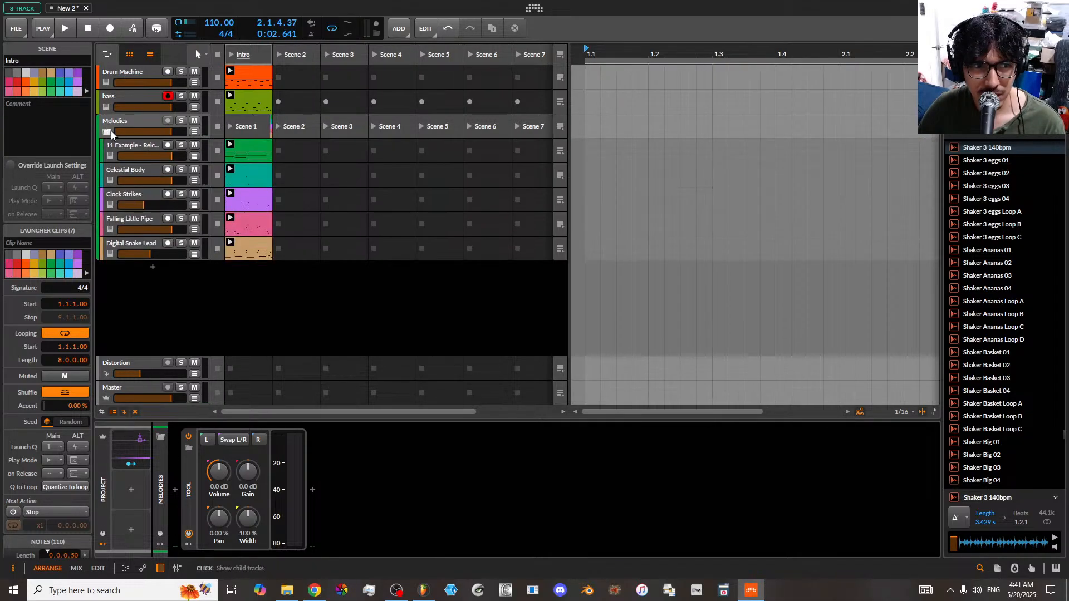
- Select all seven clips of the Intro scene and duplicate them into Scene 2, Scene 3 and Scene 4
left_click(251, 75)
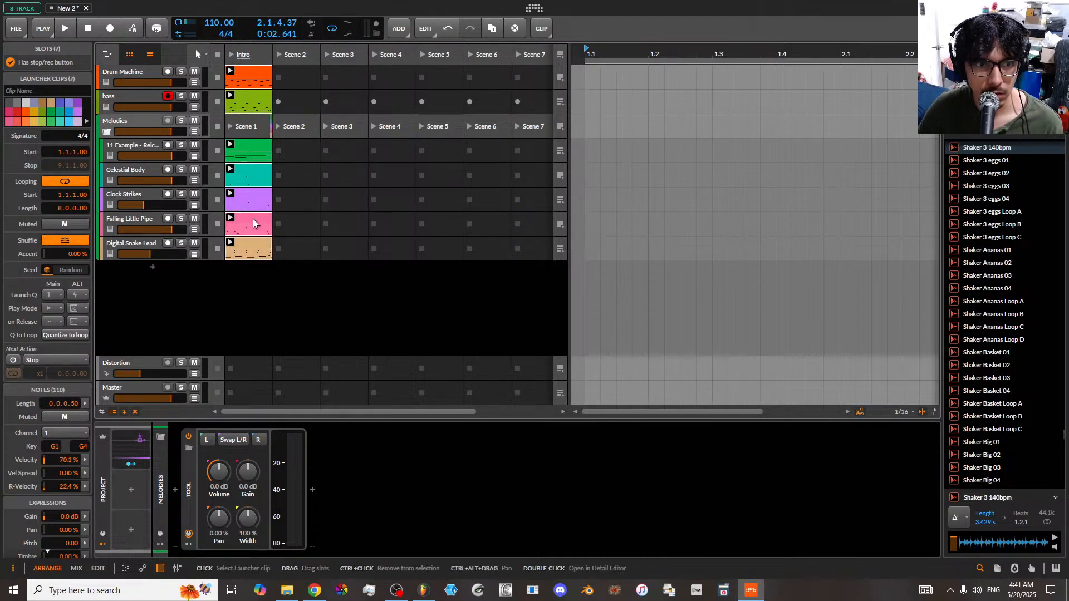
right_click(250, 200)
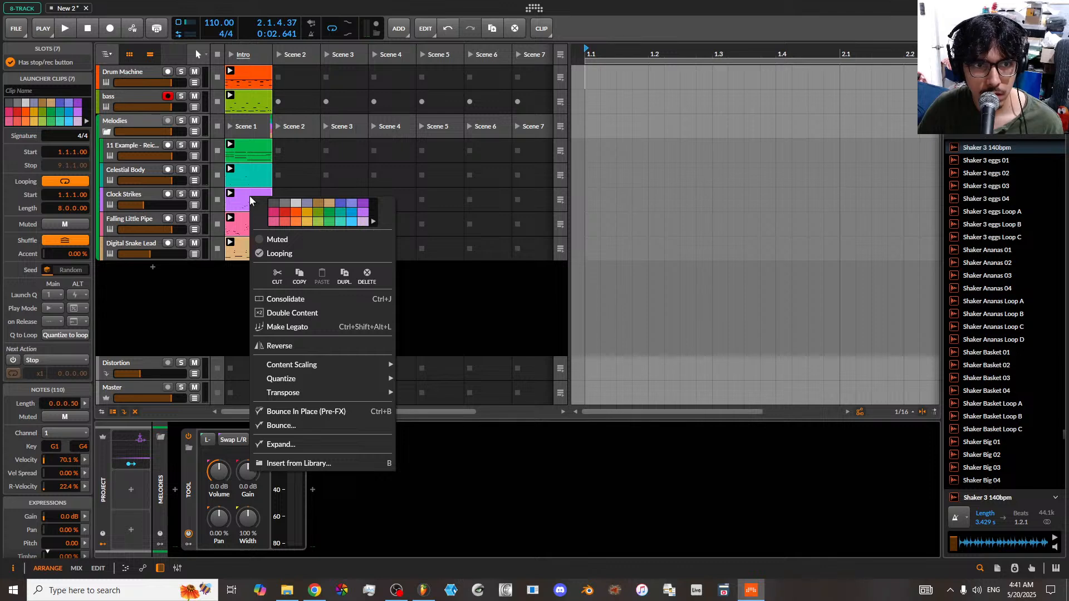
left_click(228, 304)
right_click(256, 225)
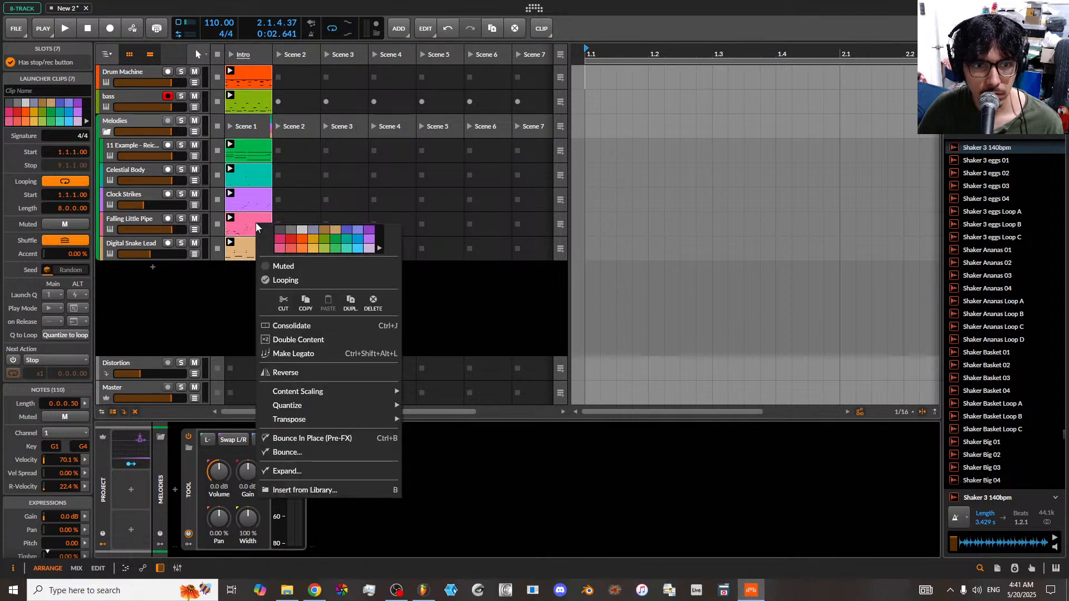
left_click(351, 303)
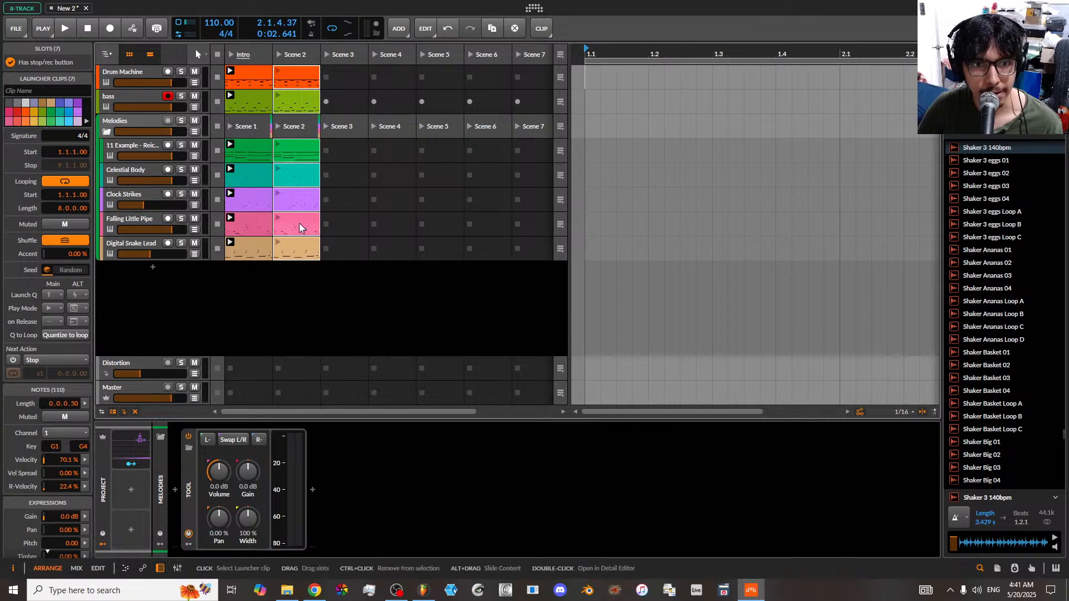
right_click(299, 228)
left_click(391, 303)
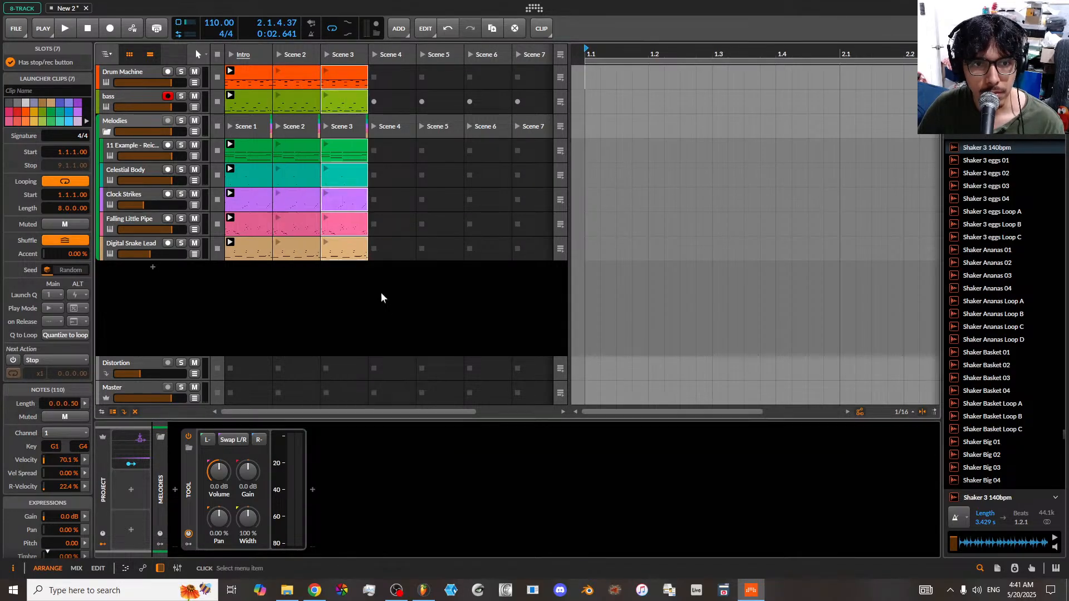
right_click(345, 205)
left_click(431, 280)
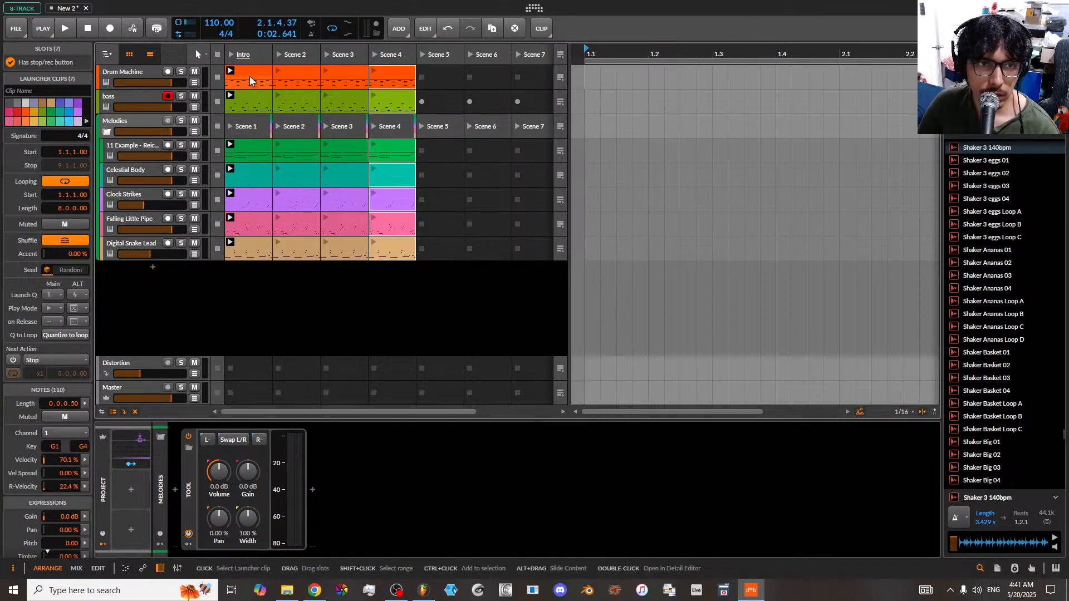
- Launch the Intro scene and delete the Digital Snake Lead clip from it
left_click(230, 54)
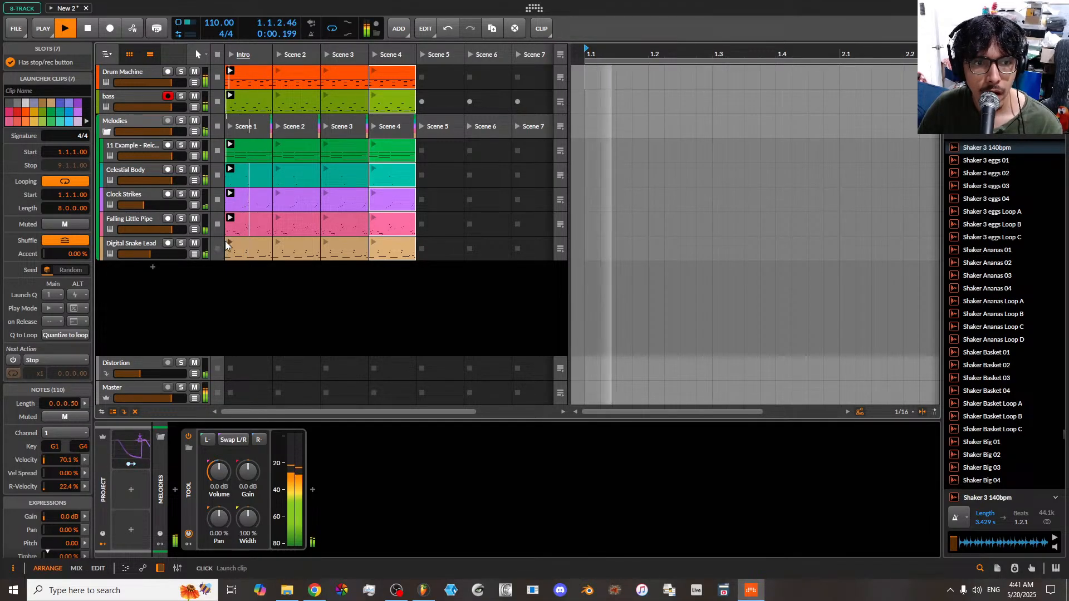
left_click(242, 246)
right_click(241, 249)
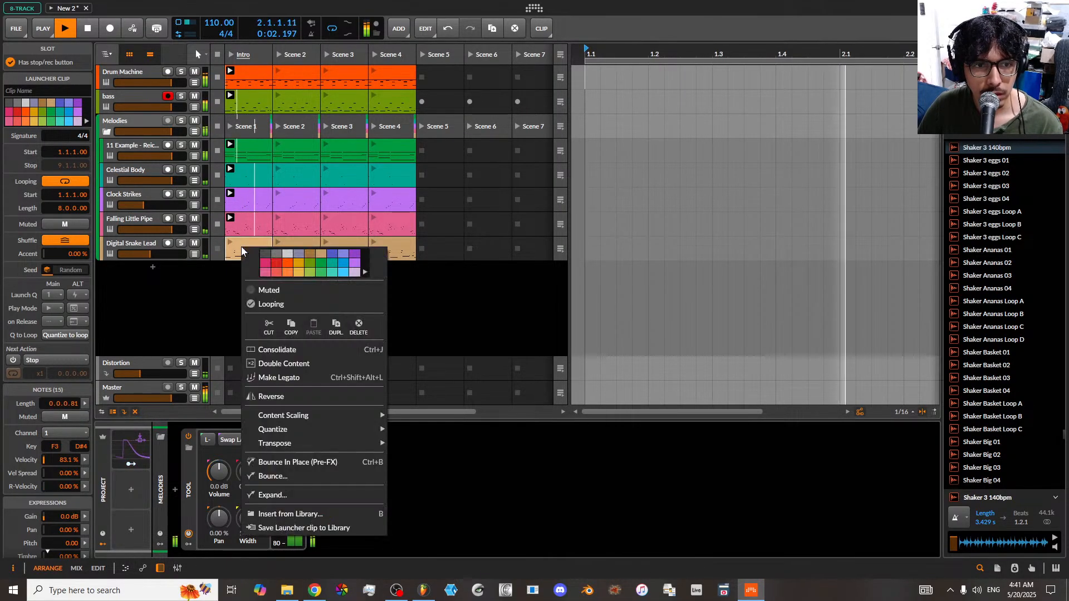
left_click(358, 326)
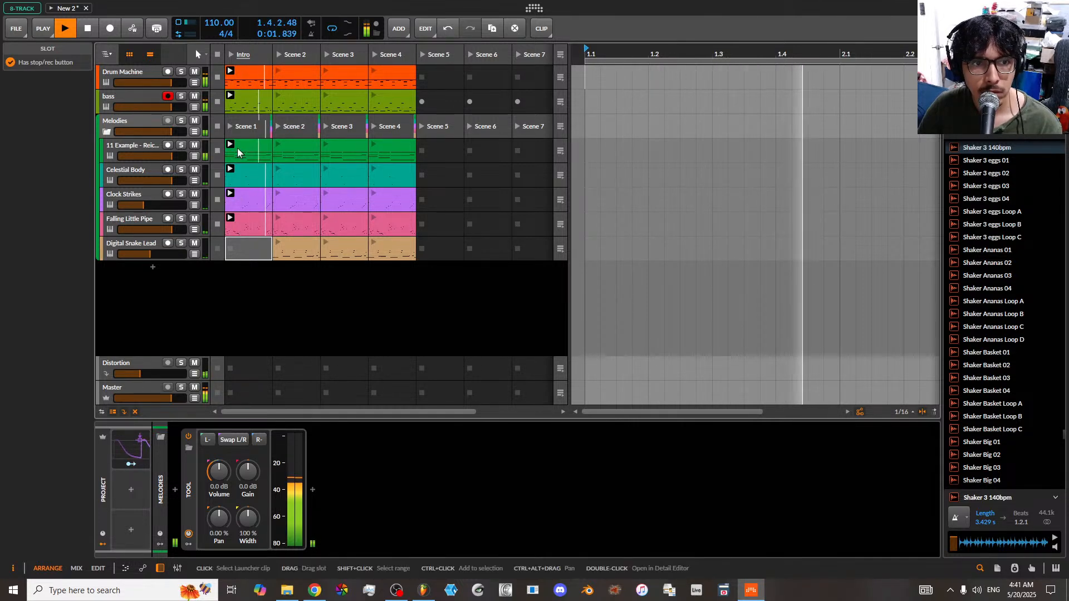
- Open the Intro scene's Drum Machine clip for editing and mute all its v8 Clap and v8 Hat notes
left_click(248, 84)
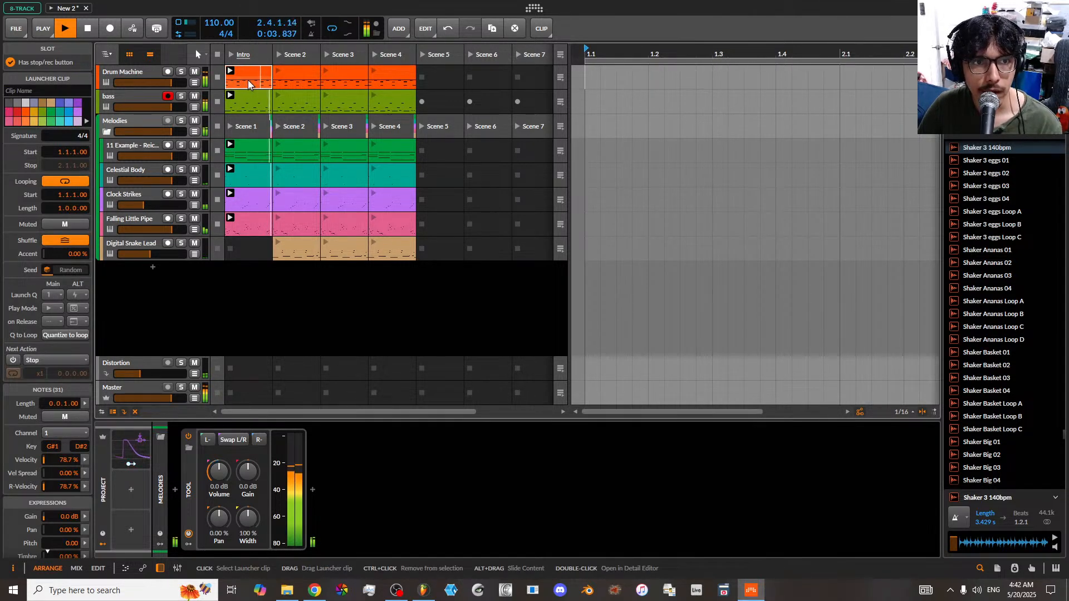
double_click(248, 84)
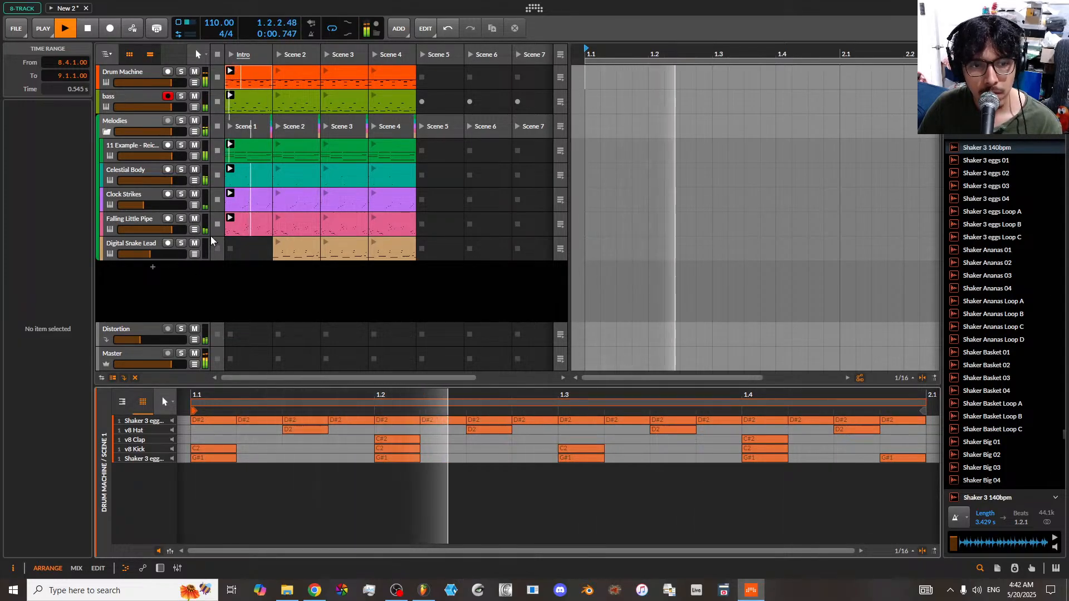
left_click(109, 84)
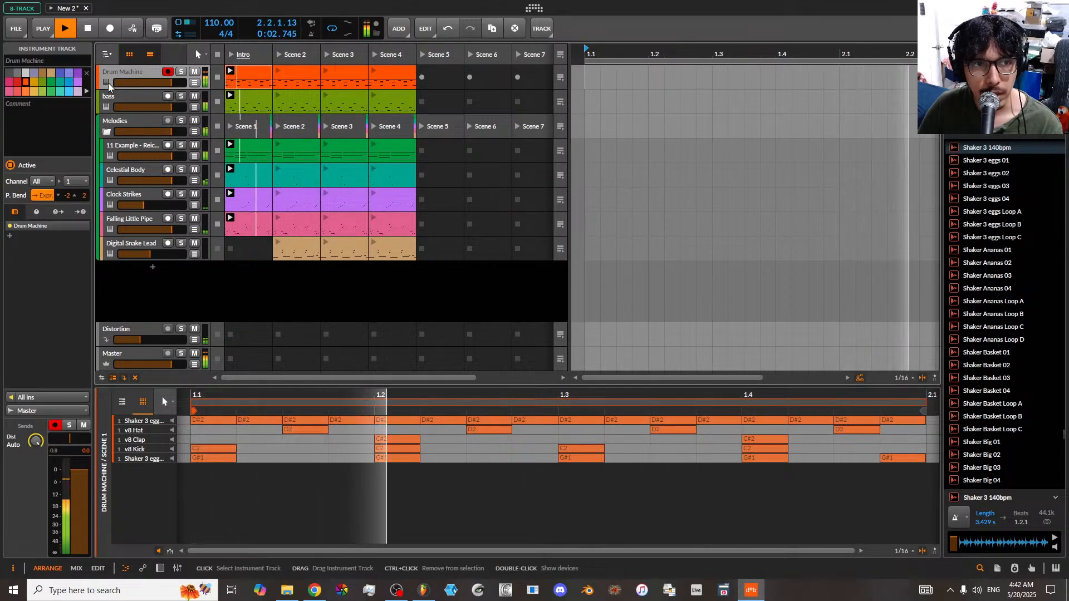
left_click(160, 431)
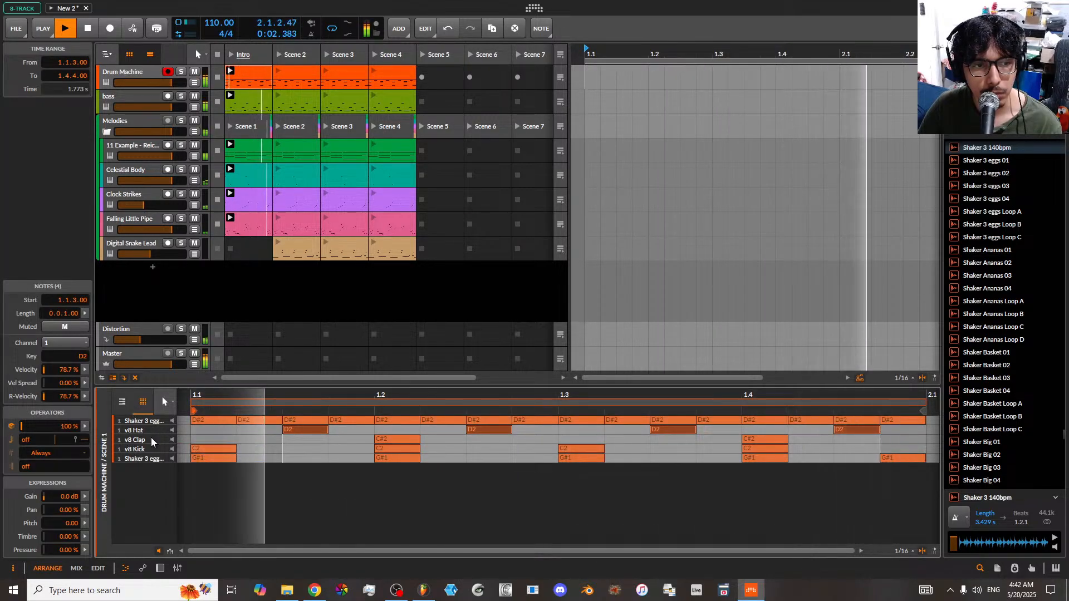
left_click(151, 440)
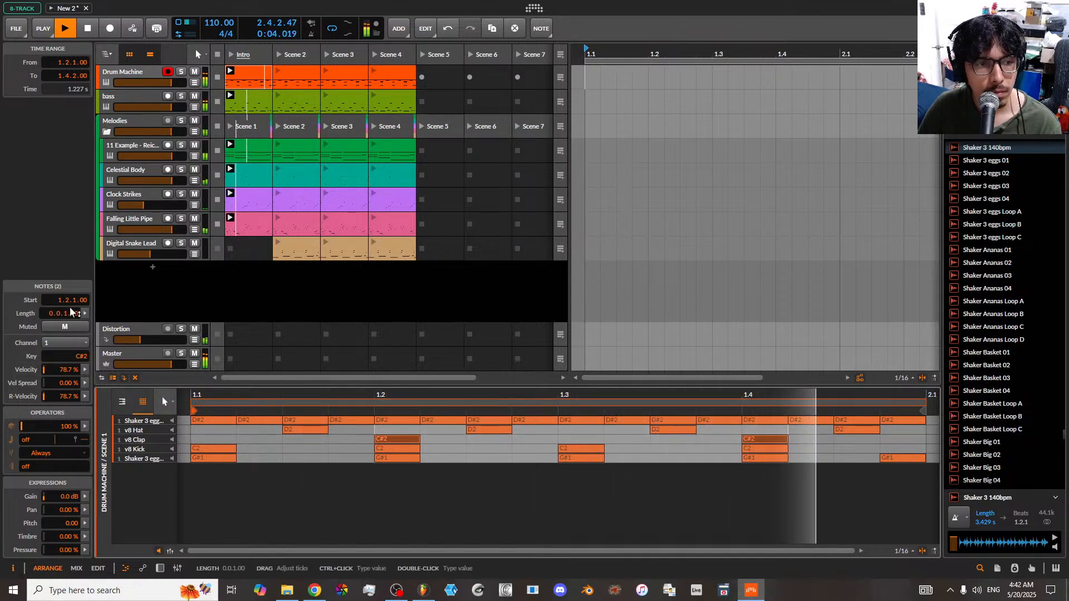
left_click(70, 327)
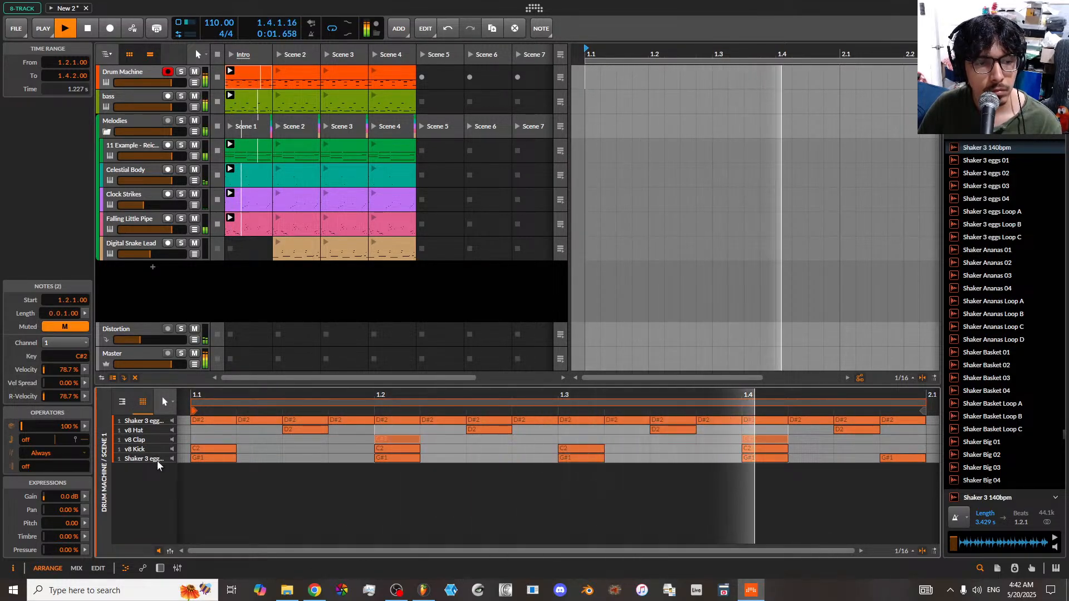
left_click(151, 431)
left_click(66, 327)
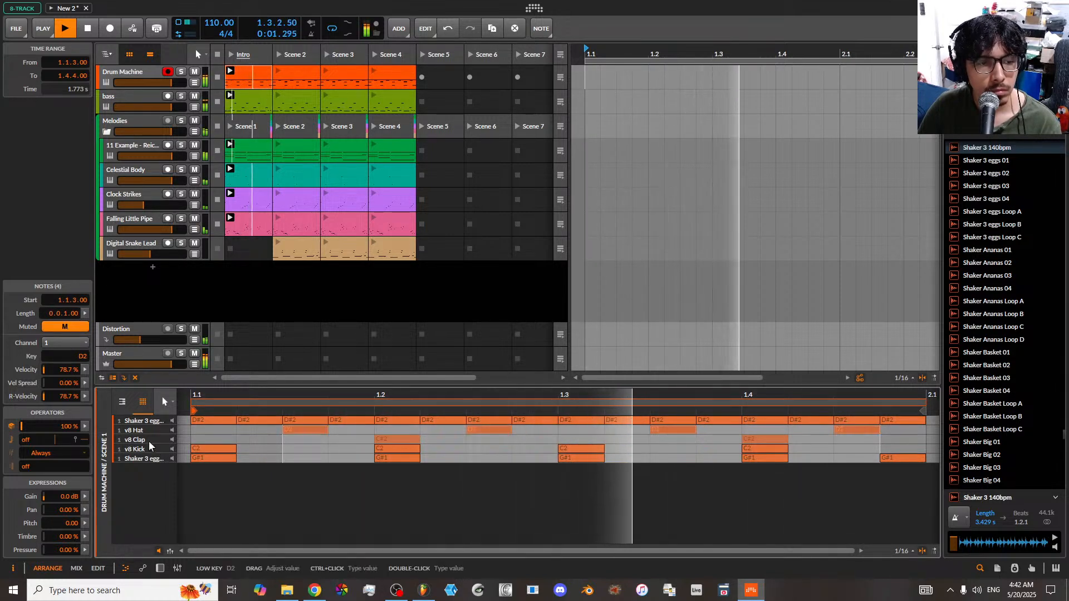
- Mute the notes of both Shaker 3 eggs rows in the Intro drum clip and compare it with Scene 2's drum clip
left_click(146, 459)
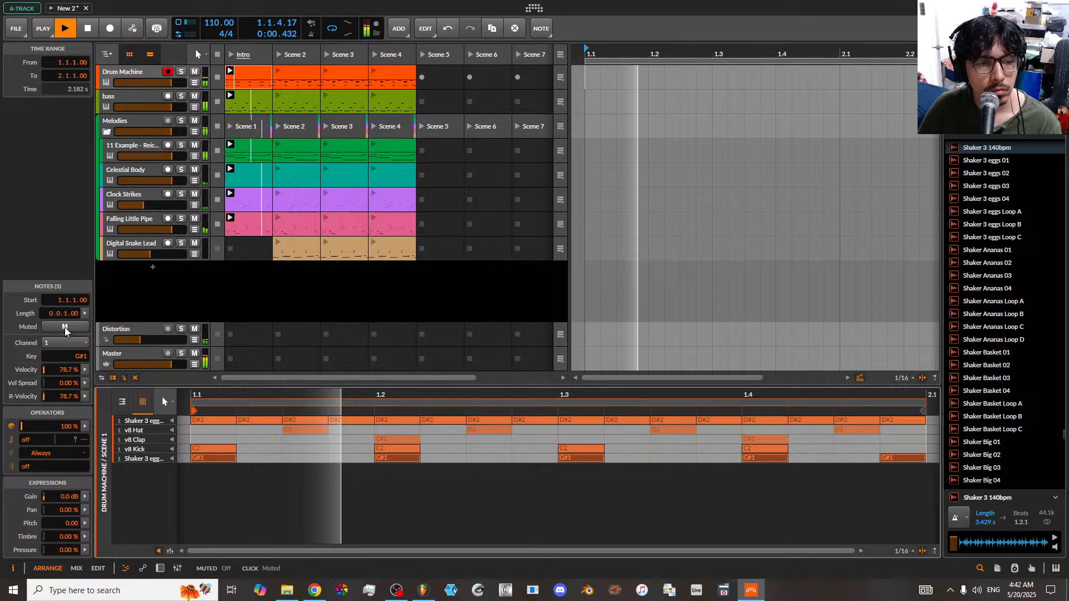
left_click(136, 422)
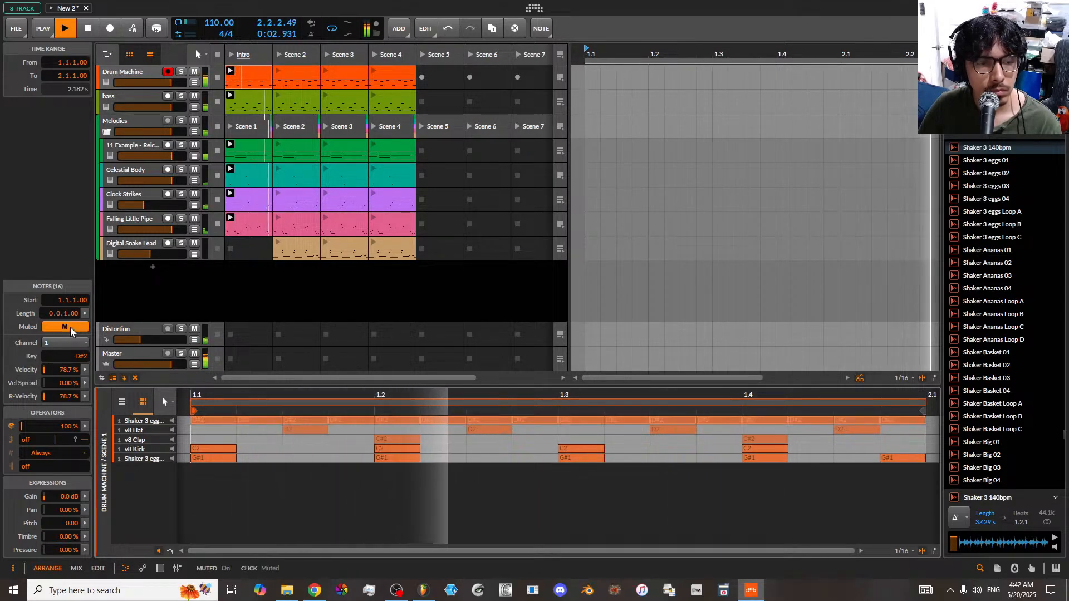
left_click(144, 458)
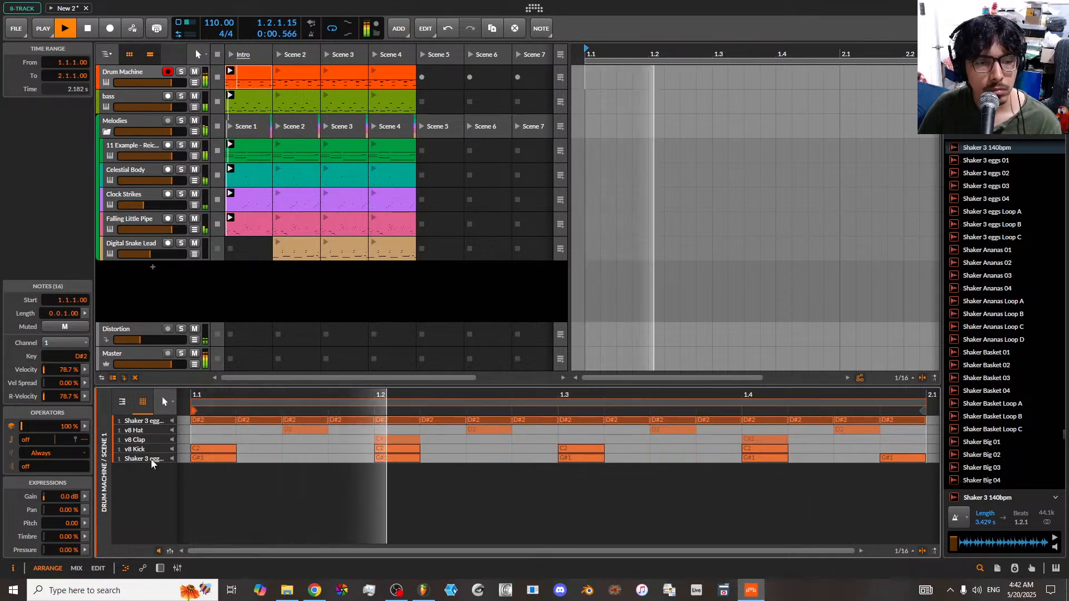
left_click(73, 327)
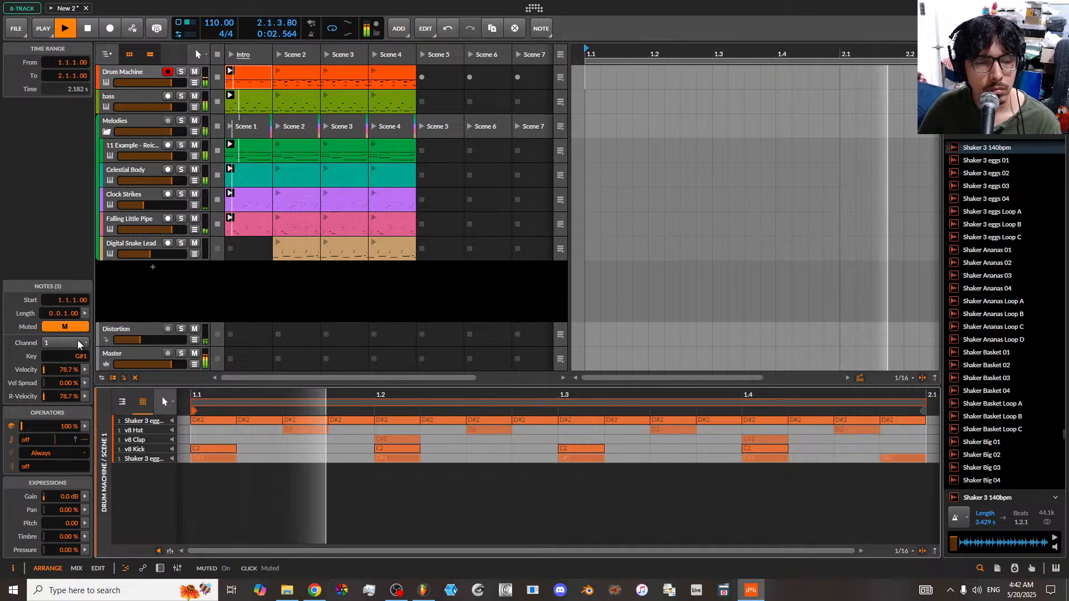
left_click(137, 422)
left_click(62, 328)
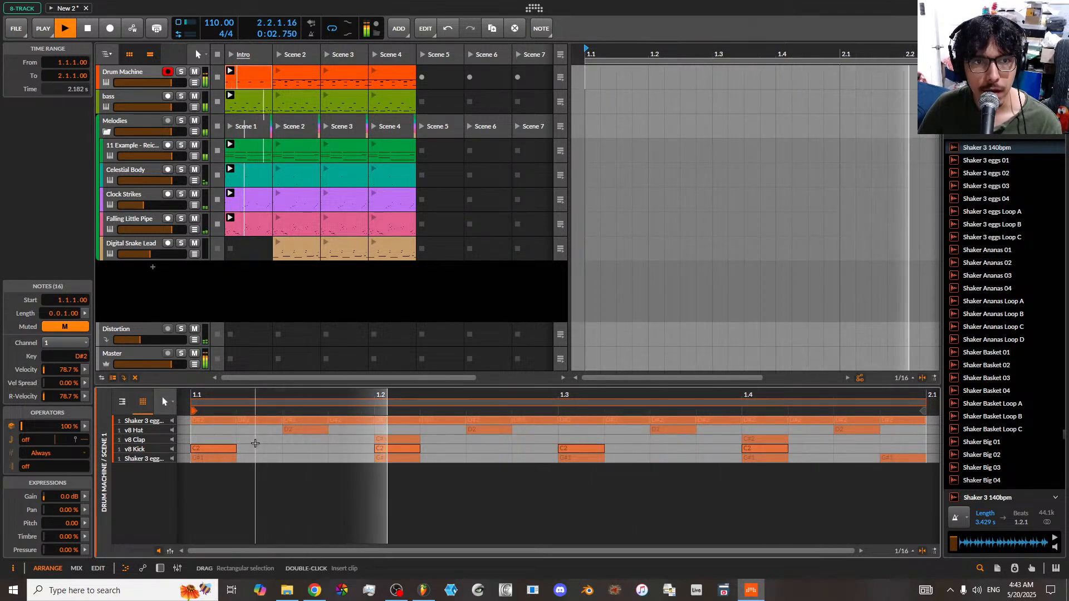
left_click(279, 76)
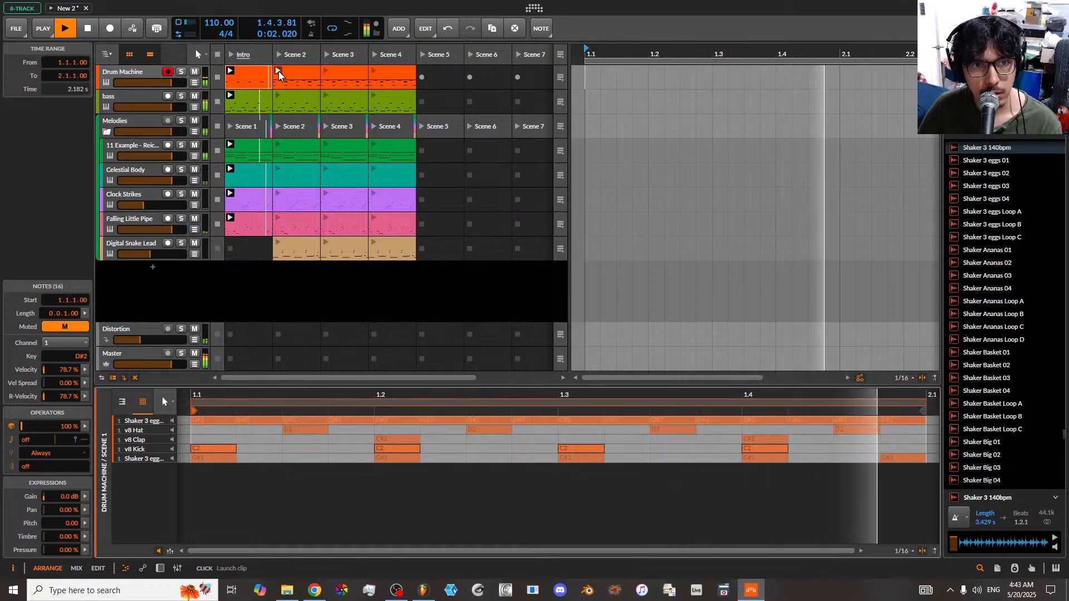
left_click(230, 73)
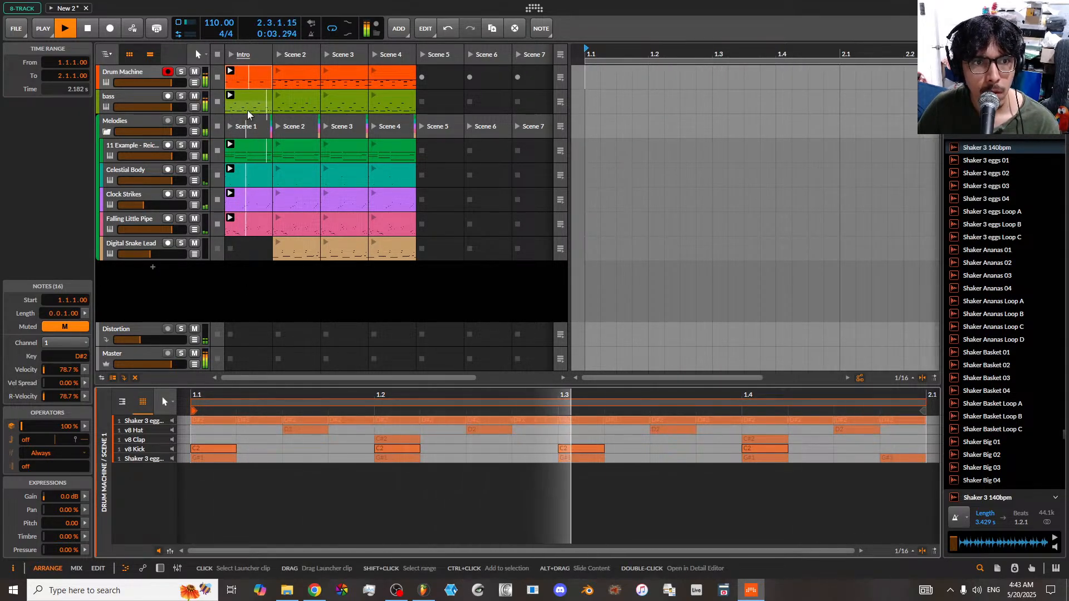
- Delete the Falling Little Pipe, Clock Strikes and Celestial Body clips from the Intro scene
left_click(251, 149)
left_click(255, 223)
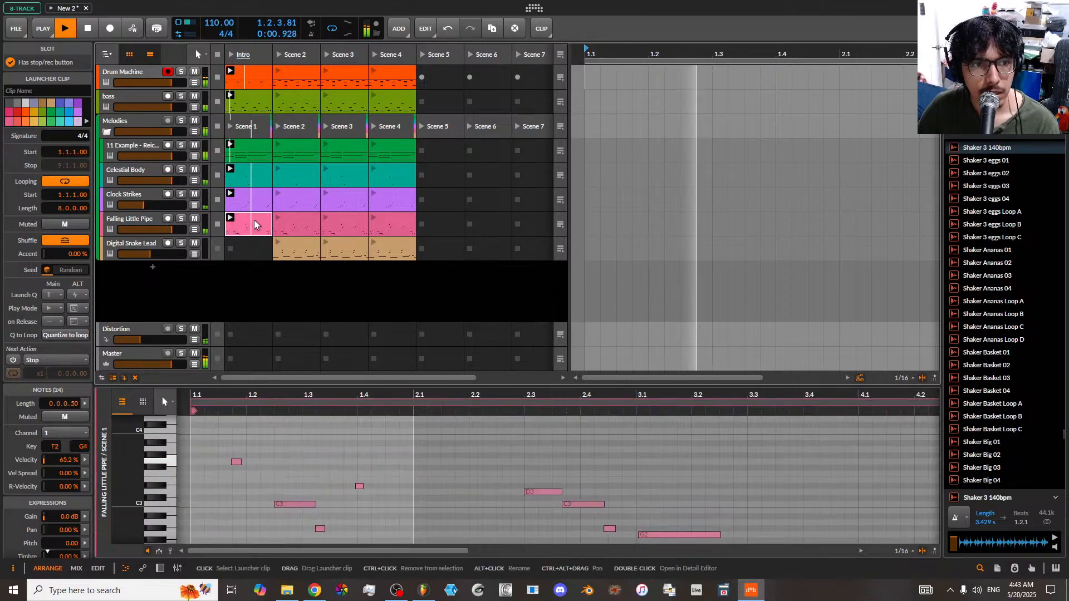
right_click(250, 222)
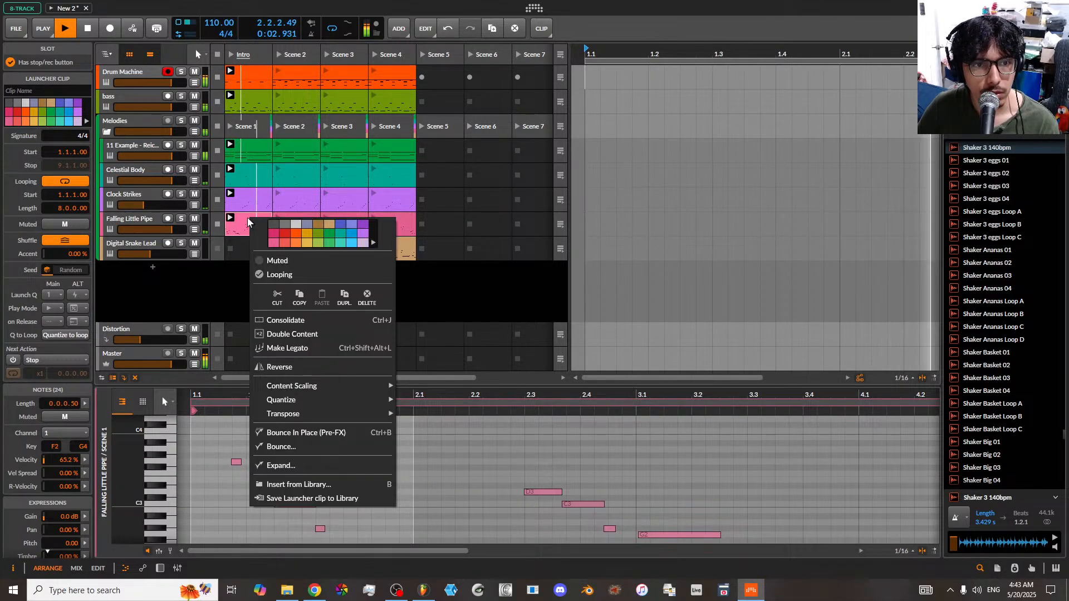
left_click(367, 295)
left_click(255, 201)
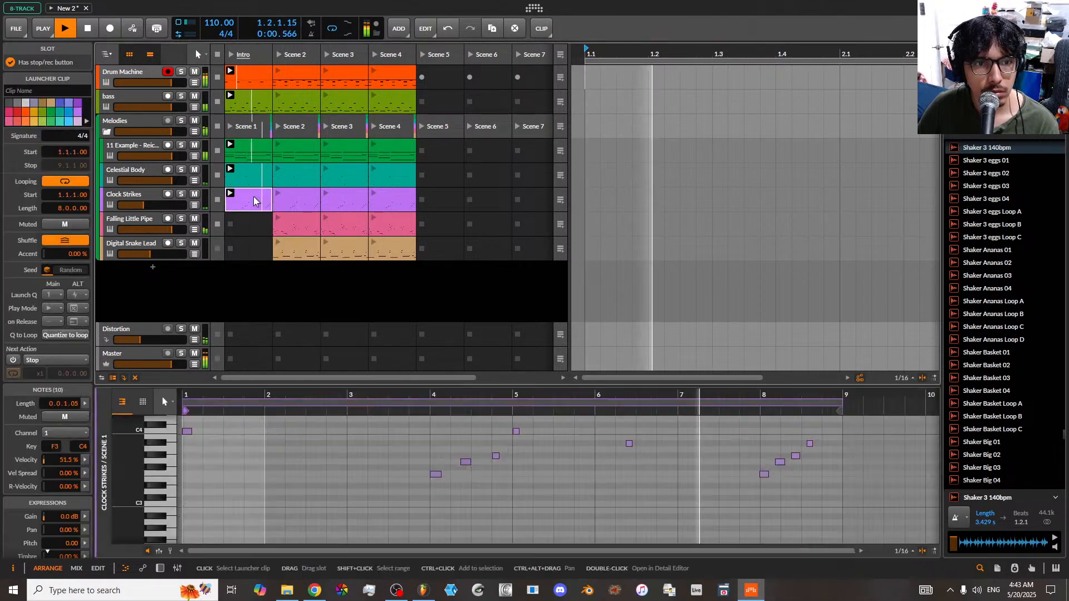
right_click(254, 198)
left_click(369, 274)
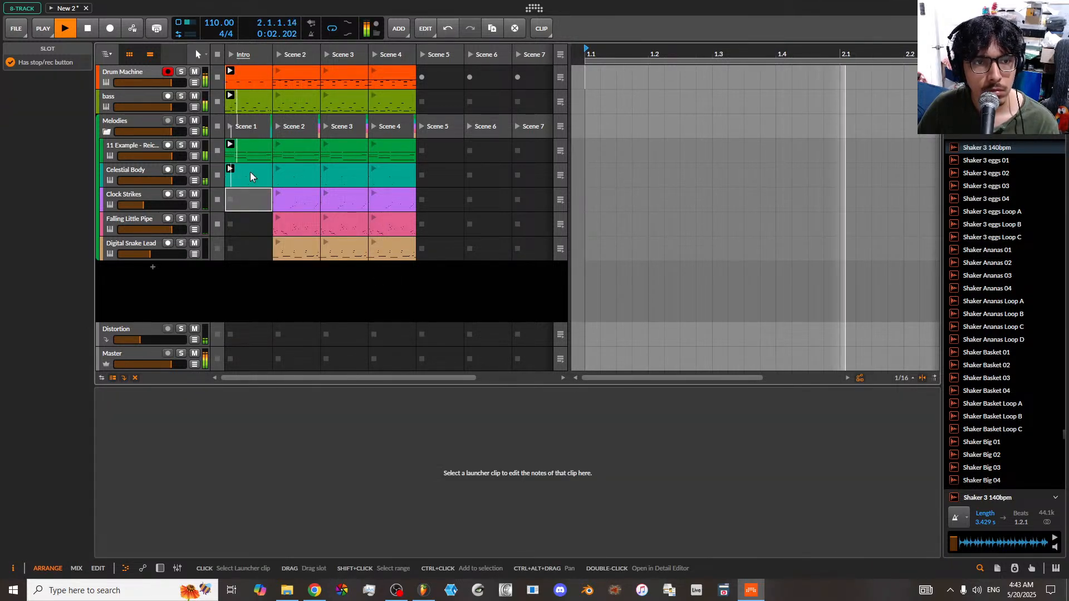
left_click(251, 176)
right_click(250, 176)
left_click(366, 260)
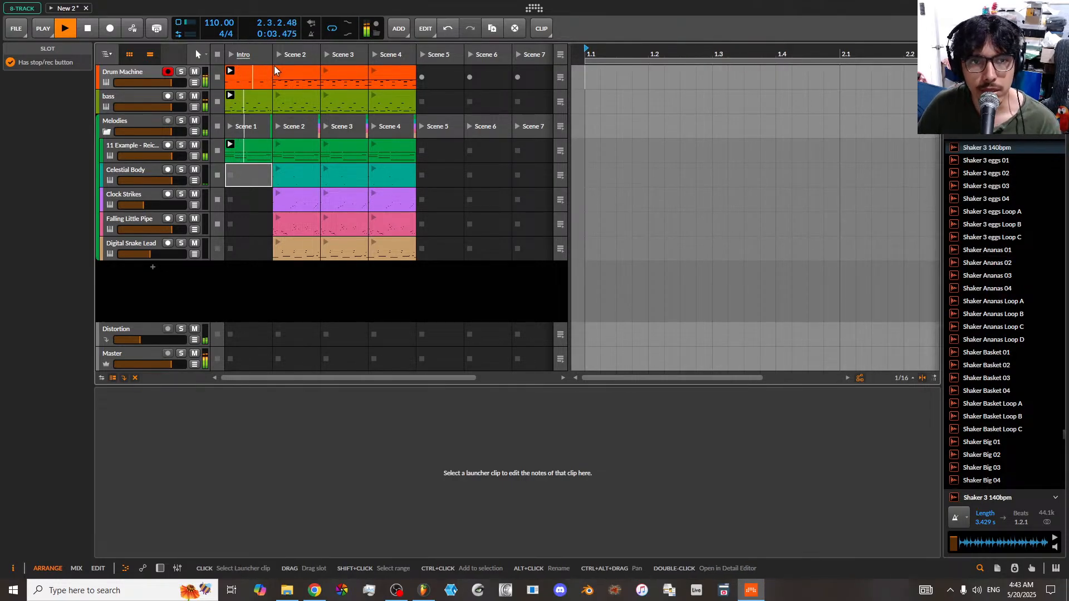
- Delete the Falling Little Pipe and Digital Snake Lead clips from Scene 2
left_click(301, 201)
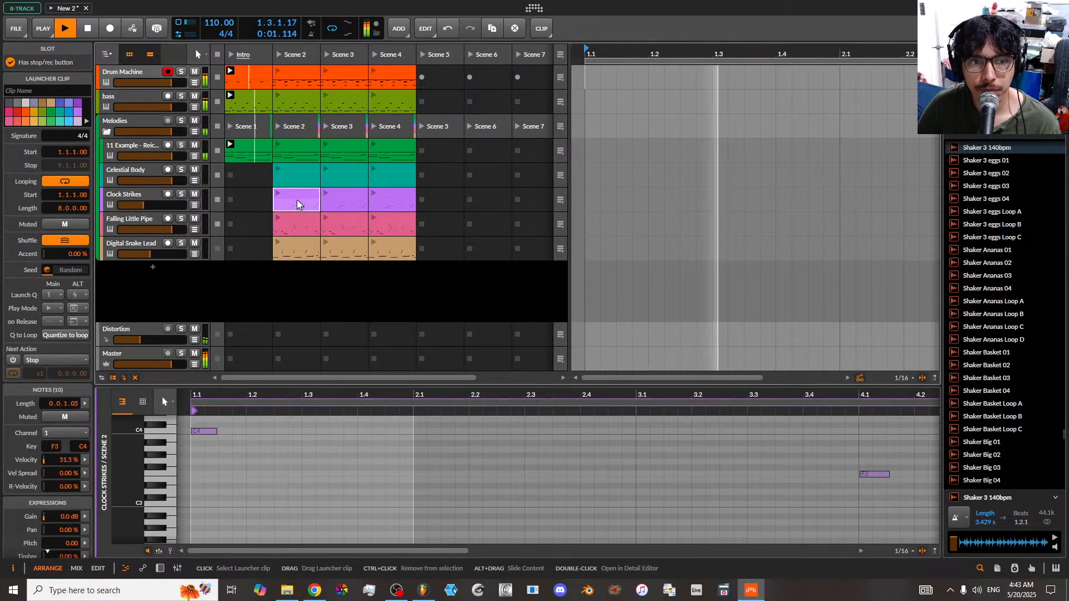
right_click(292, 205)
left_click(293, 221)
left_click(293, 222)
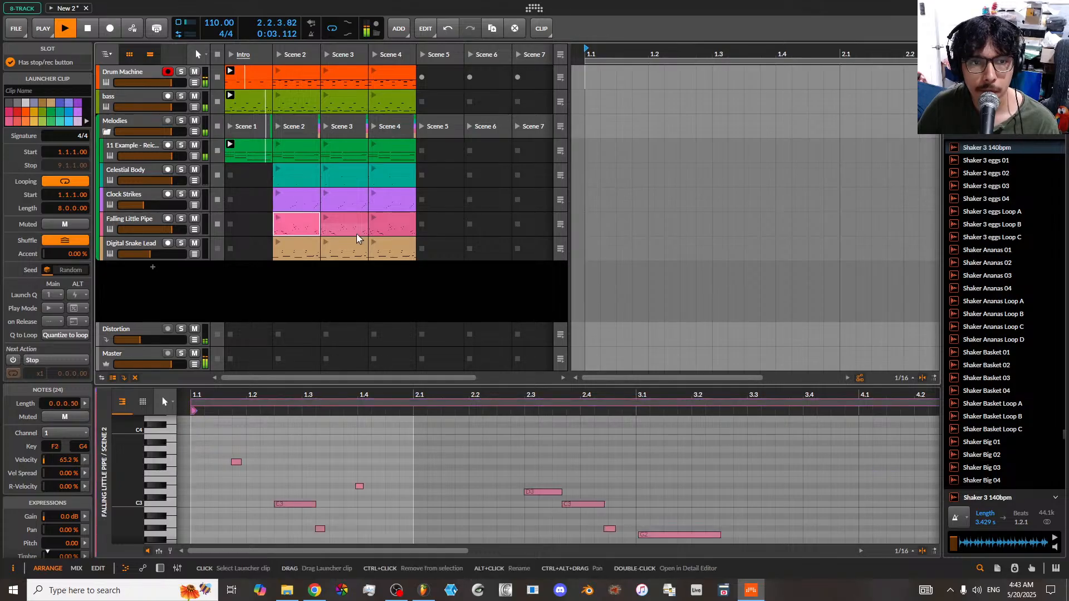
right_click(295, 226)
left_click(415, 302)
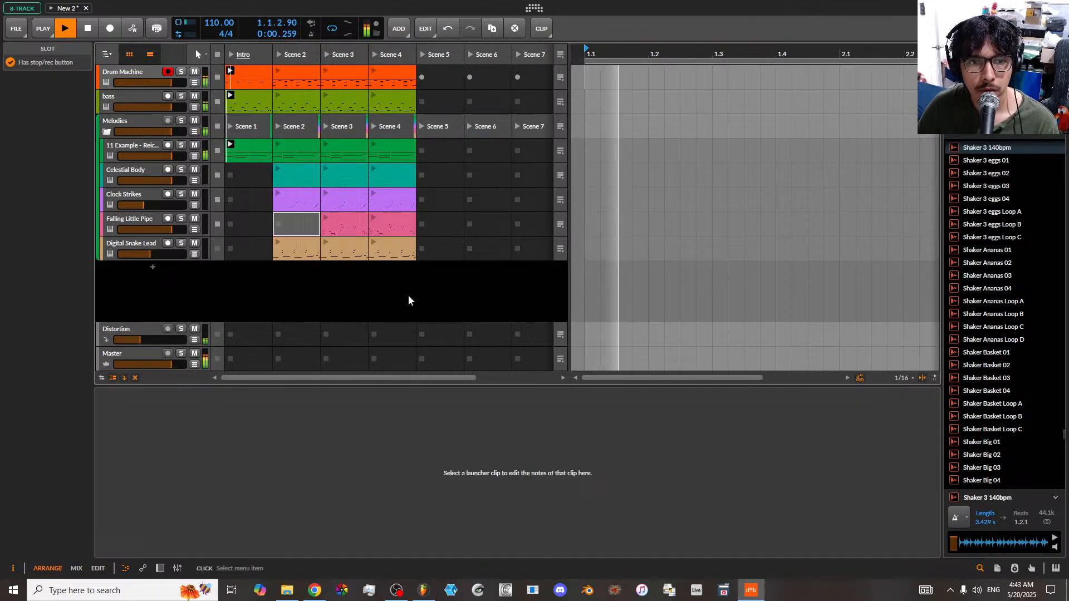
left_click(310, 253)
right_click(325, 257)
left_click(423, 326)
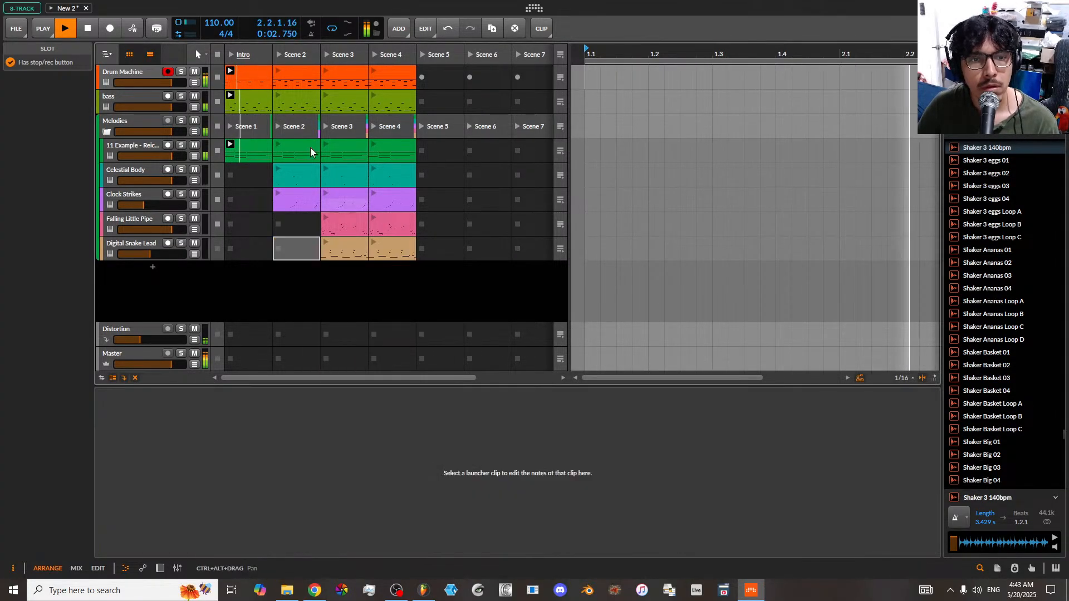
- Launch Scene 2 and mute the v8 Clap notes and both Shaker 3 eggs rows in its Drum Machine clip
left_click(288, 73)
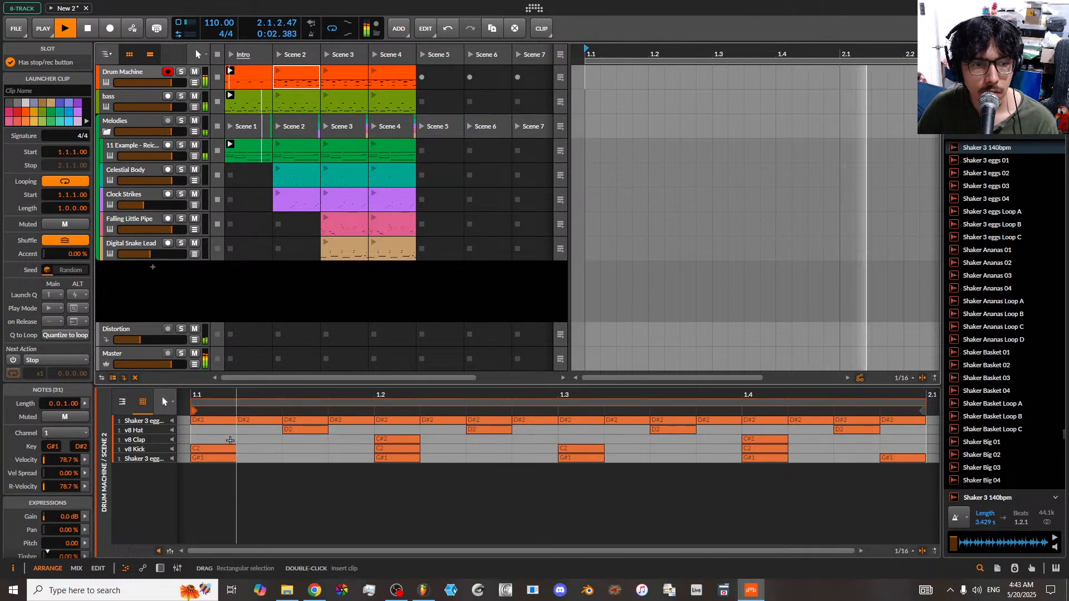
left_click(283, 57)
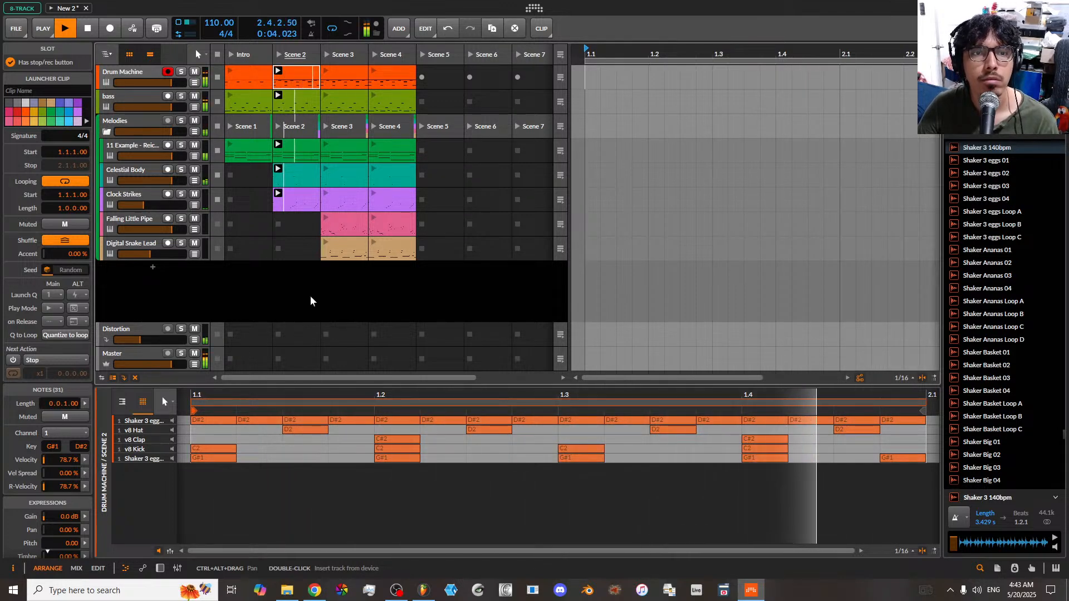
left_click(143, 441)
key("m")
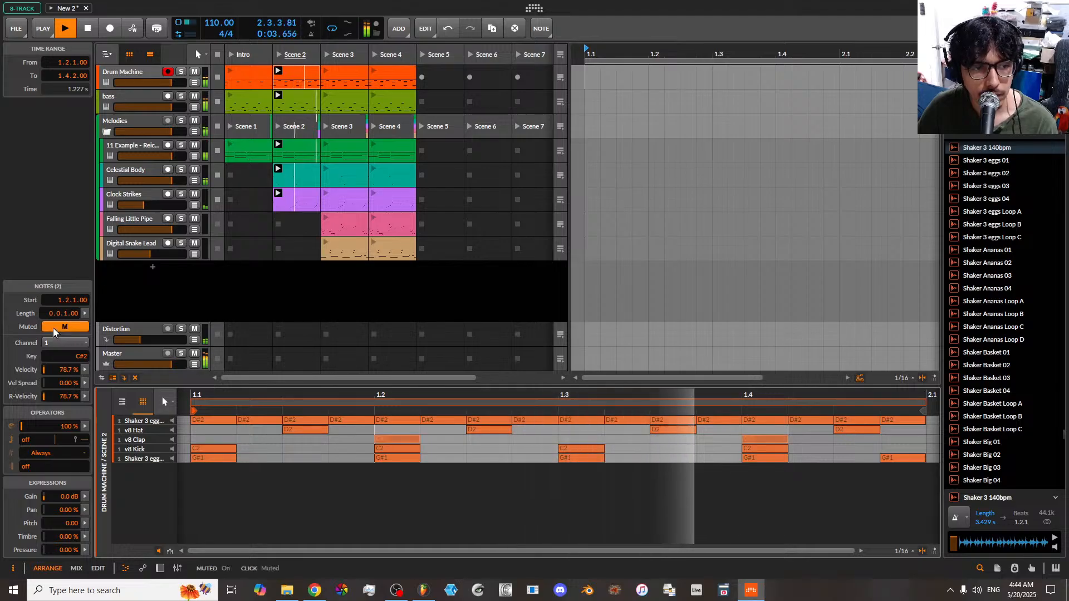
left_click(142, 458)
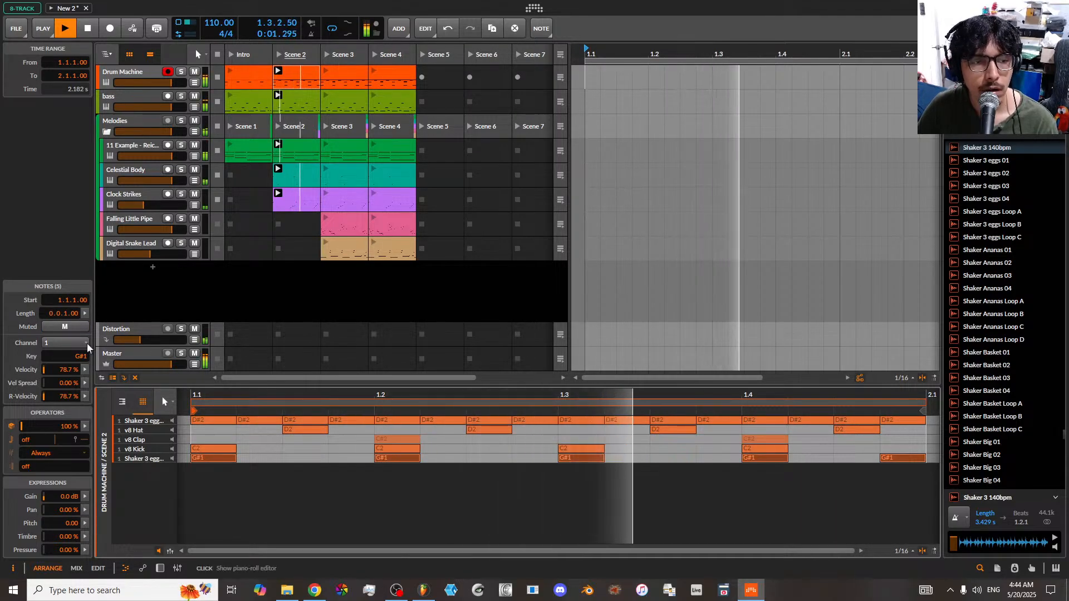
key("m")
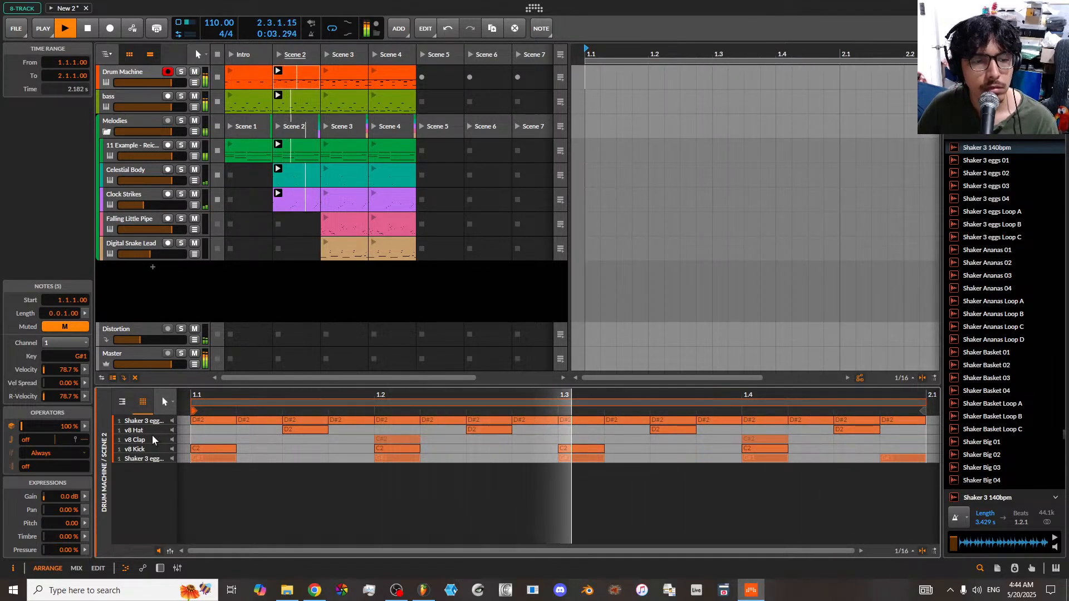
left_click(144, 422)
left_click(61, 328)
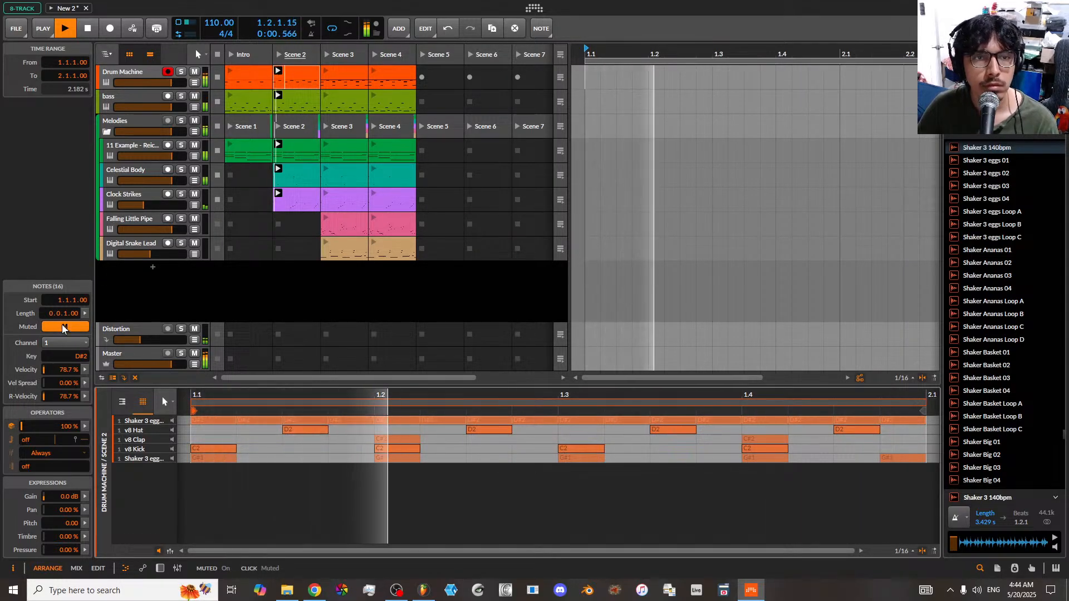
- Rename Scene 2 as Intro 2 while the Intro scene plays, and launch the renamed scene
left_click(231, 54)
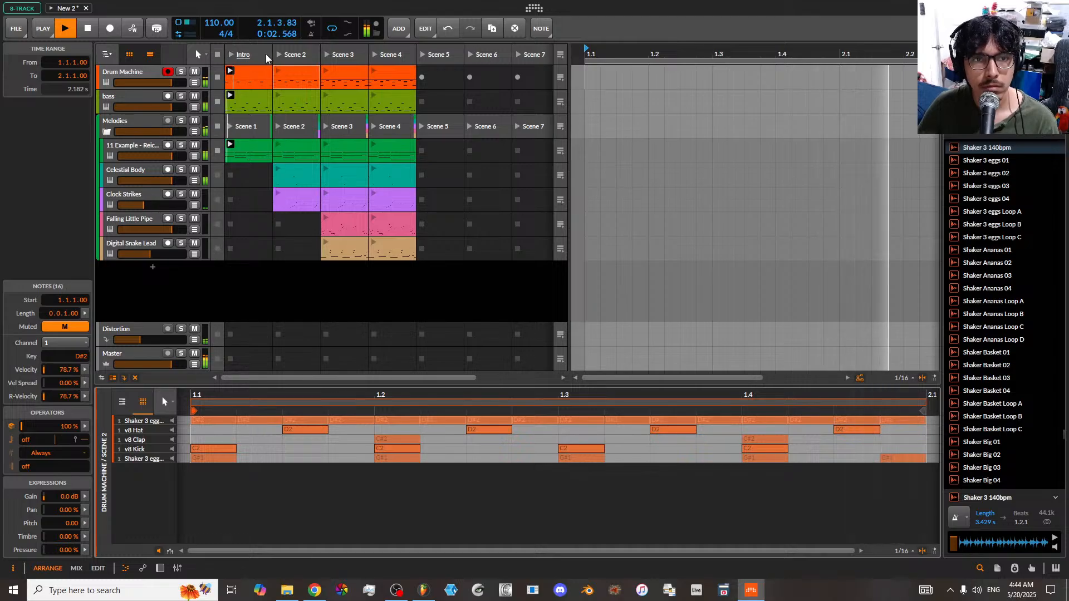
left_click(290, 55)
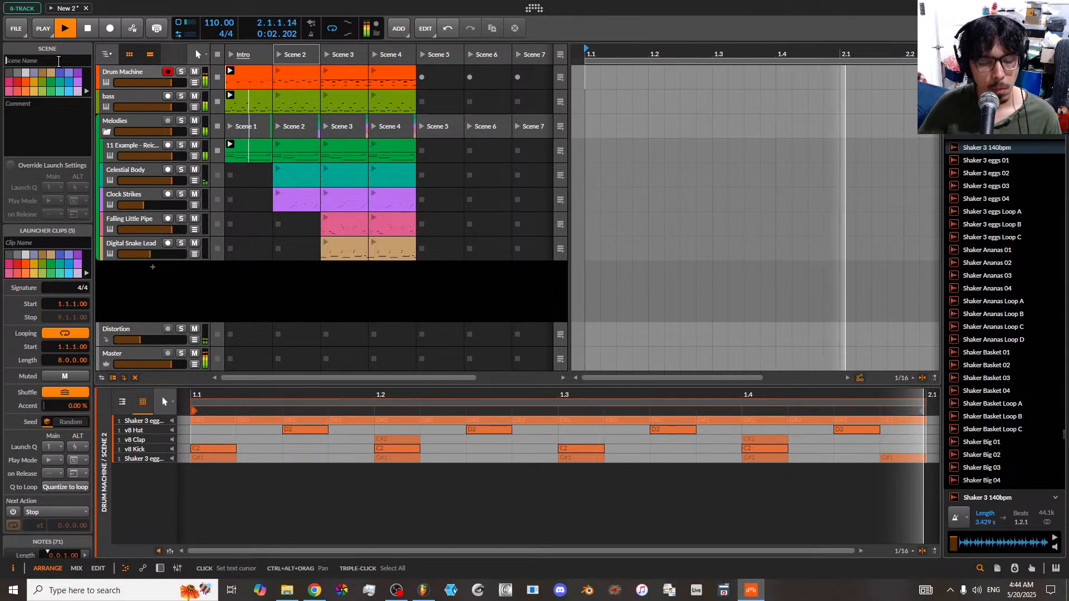
left_click(58, 61)
type("vers")
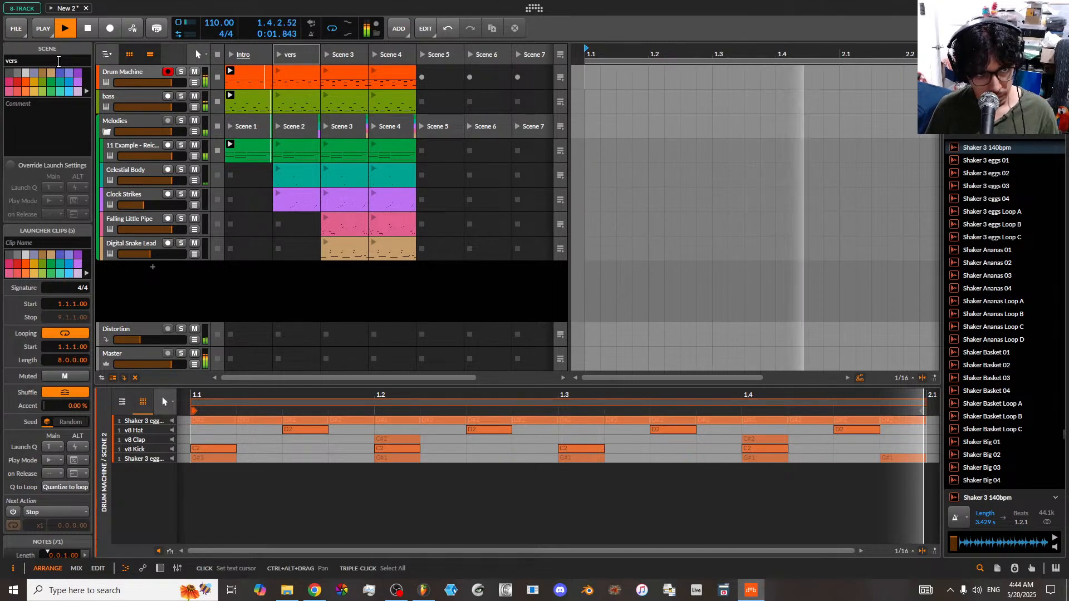
key("BackSpace")
key("BackSpace")
type("I")
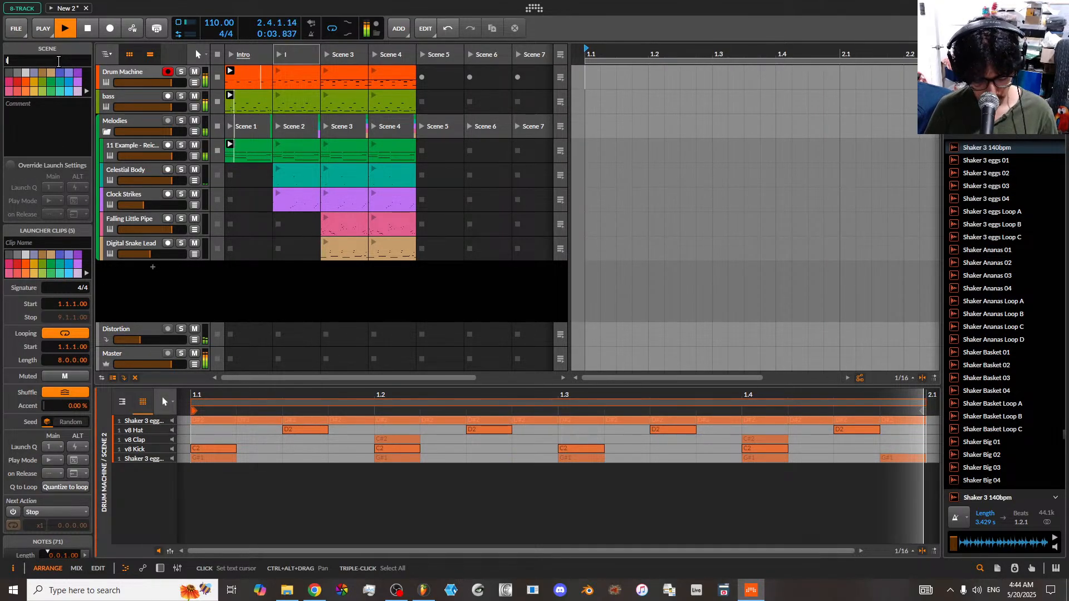
type("ntro 2")
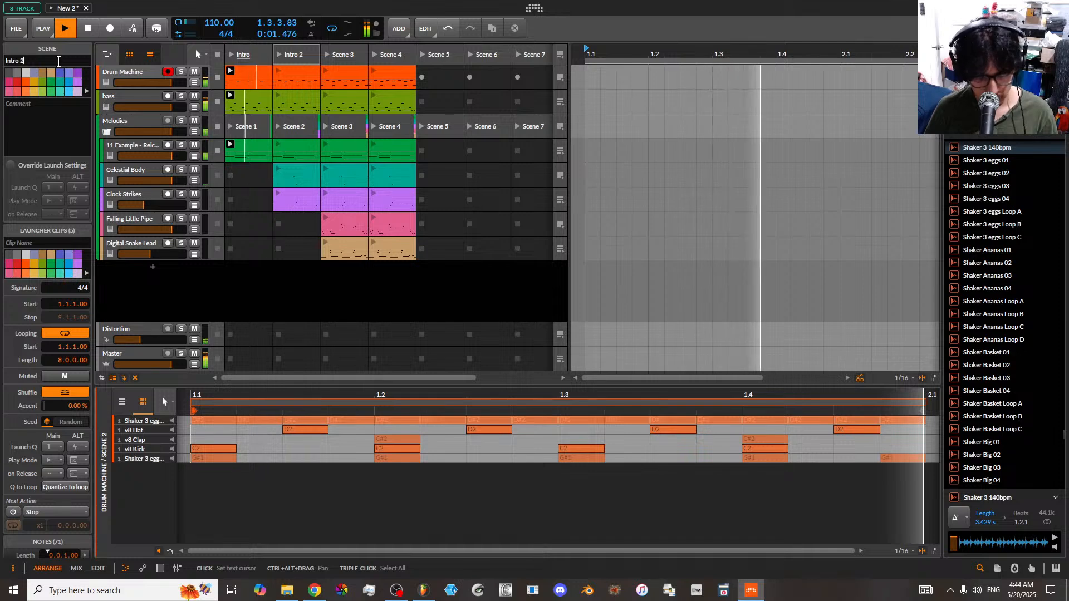
left_click(280, 54)
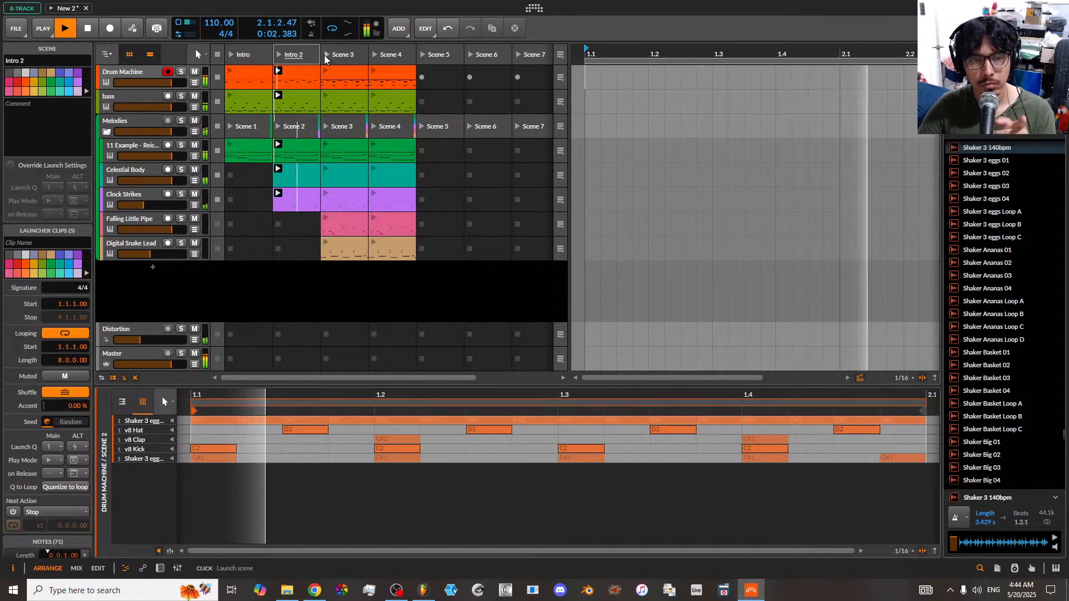
- Delete the Digital Snake Lead clip from Scene 3 and launch Scene 3
right_click(340, 250)
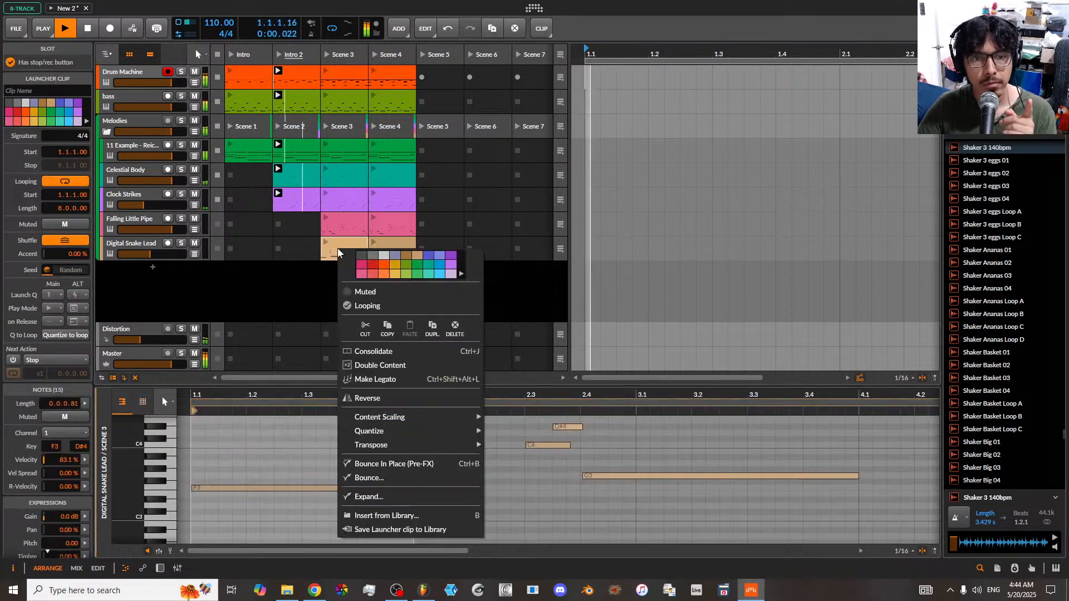
left_click(455, 326)
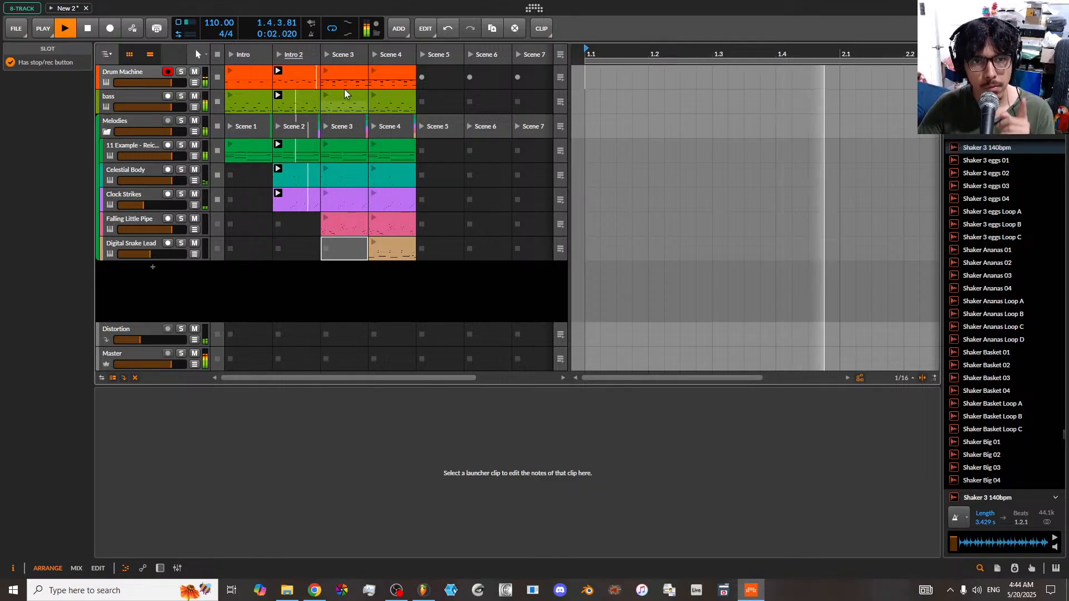
left_click(325, 55)
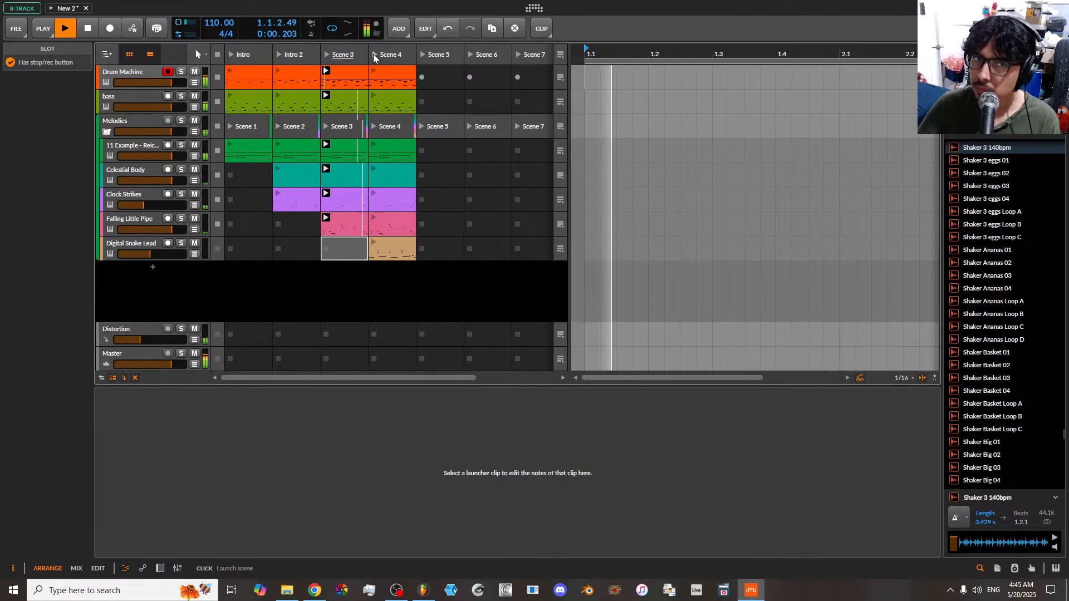
- Audition Scene 4, Intro 2 and Intro by launching each in turn, and stop playback
left_click(373, 54)
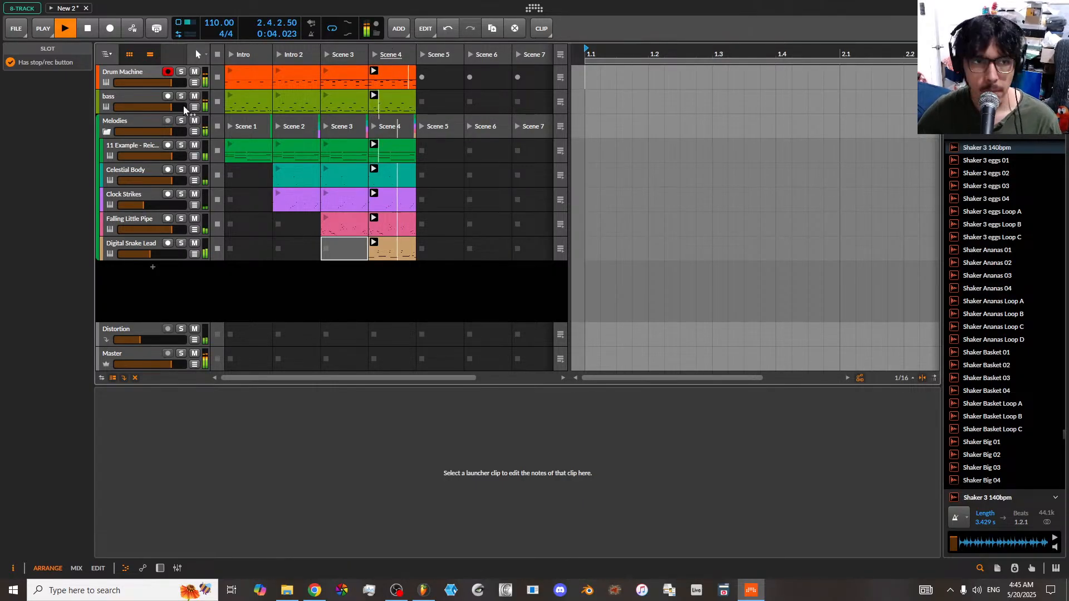
left_click(278, 54)
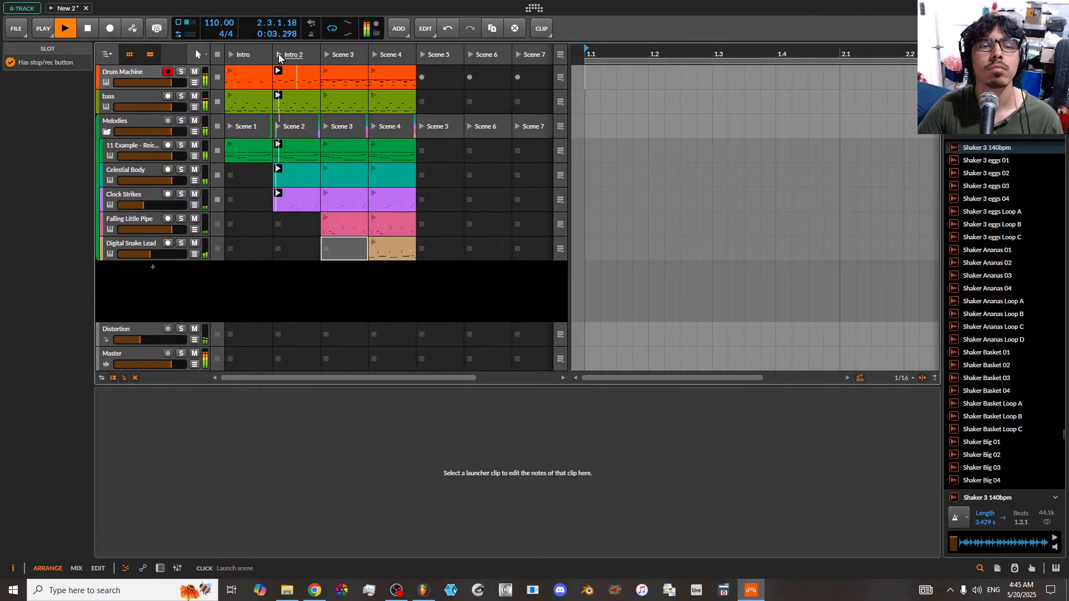
left_click(232, 54)
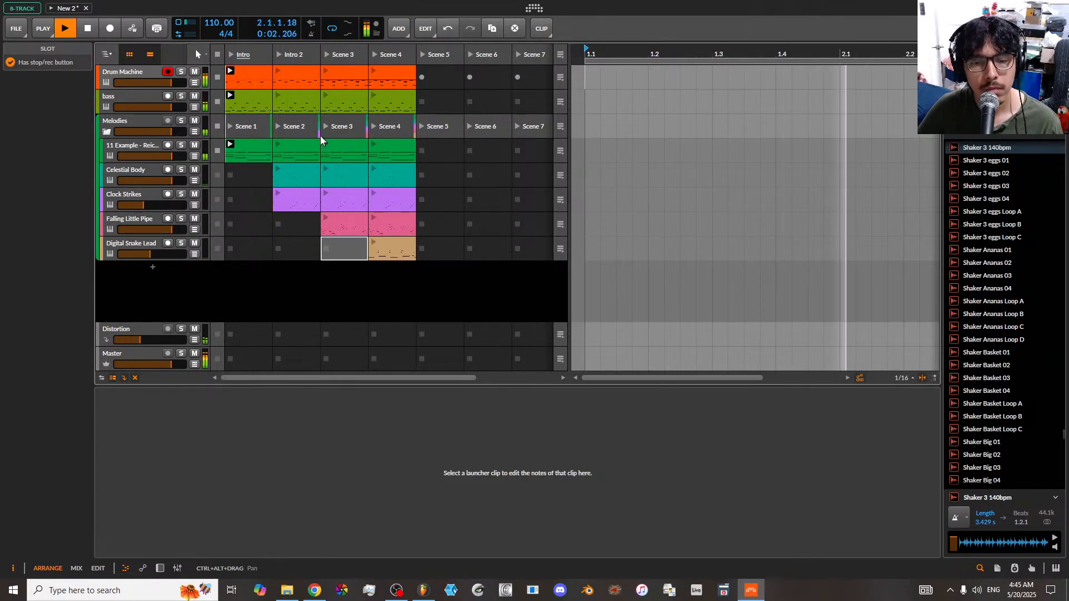
left_click(92, 28)
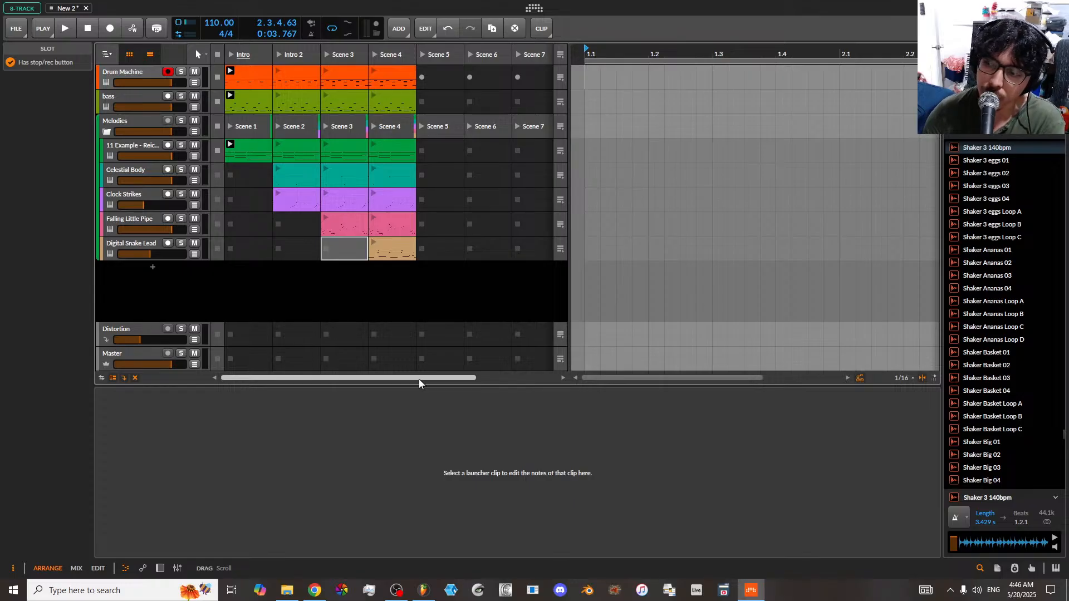
left_click(542, 28)
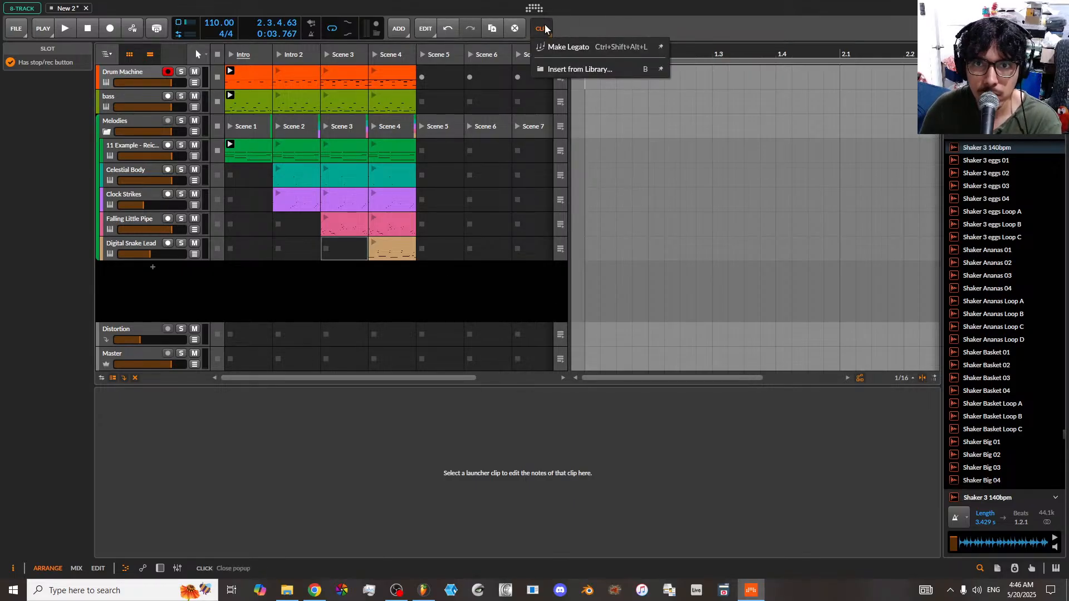
left_click(574, 21)
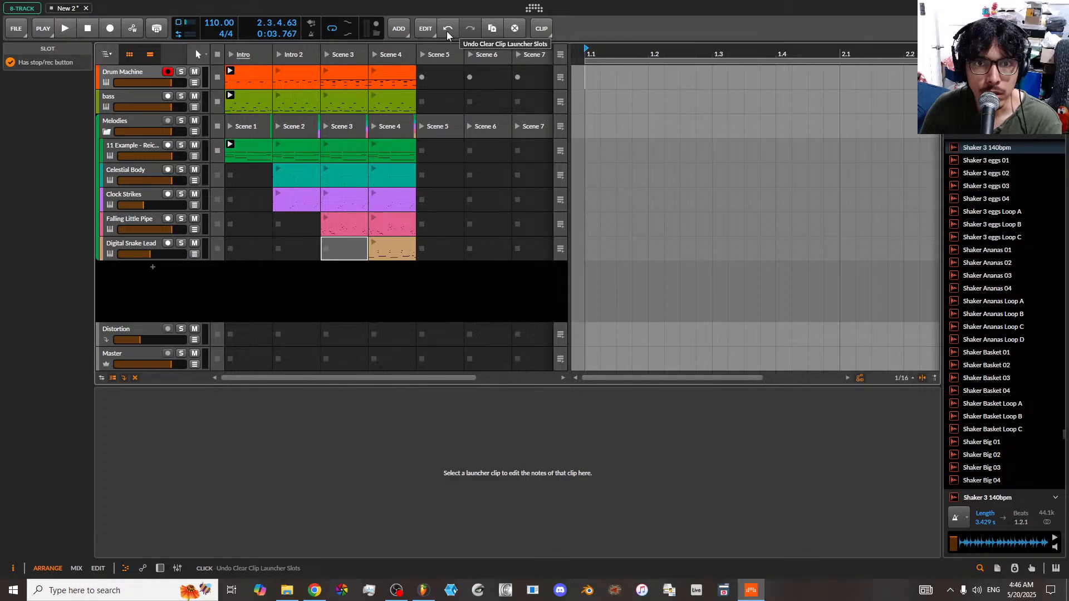
left_click(426, 29)
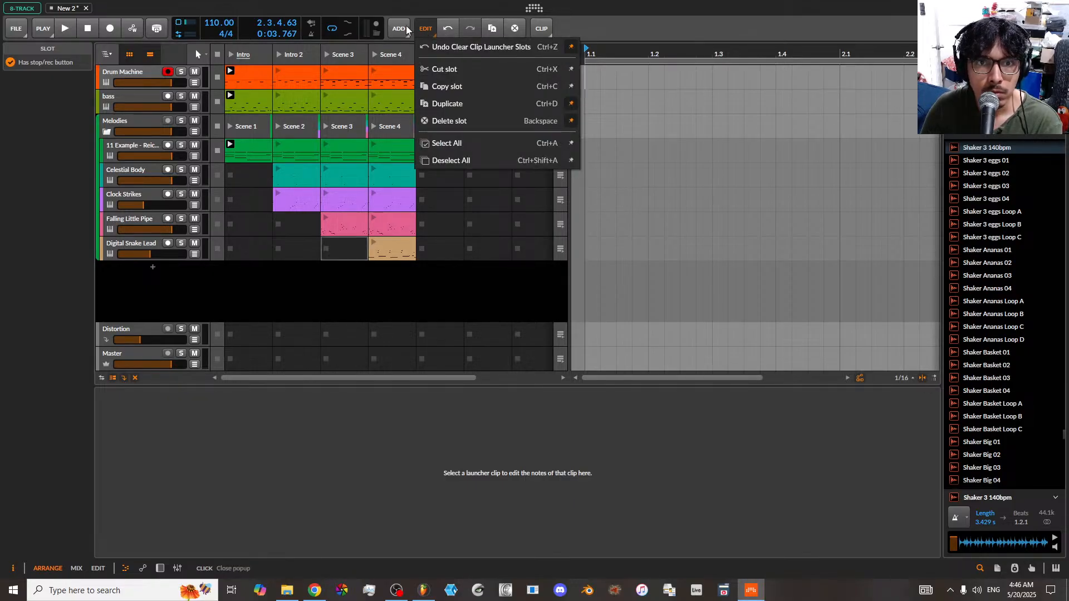
left_click(405, 27)
left_click(405, 26)
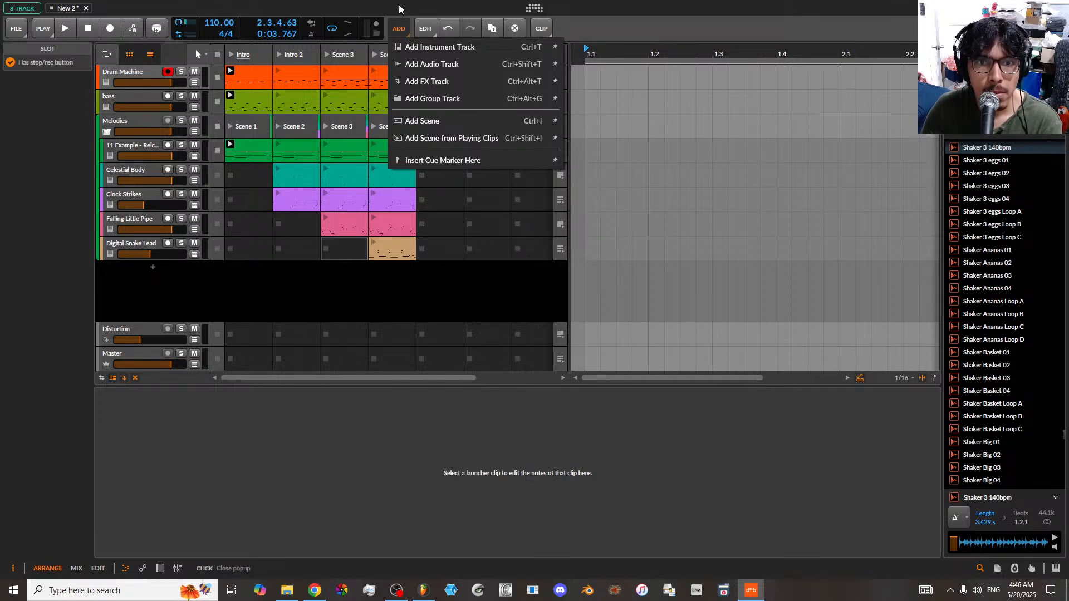
left_click(111, 28)
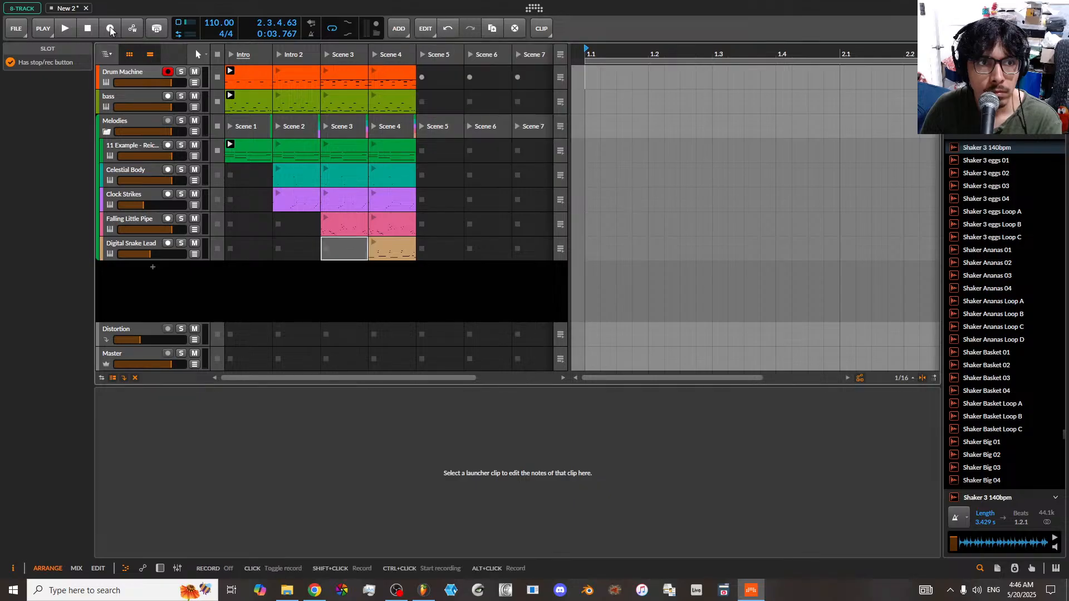
- Enable arranger recording and arranger automation writing, with a short test playback of the Intro scene
left_click(110, 28)
left_click(110, 27)
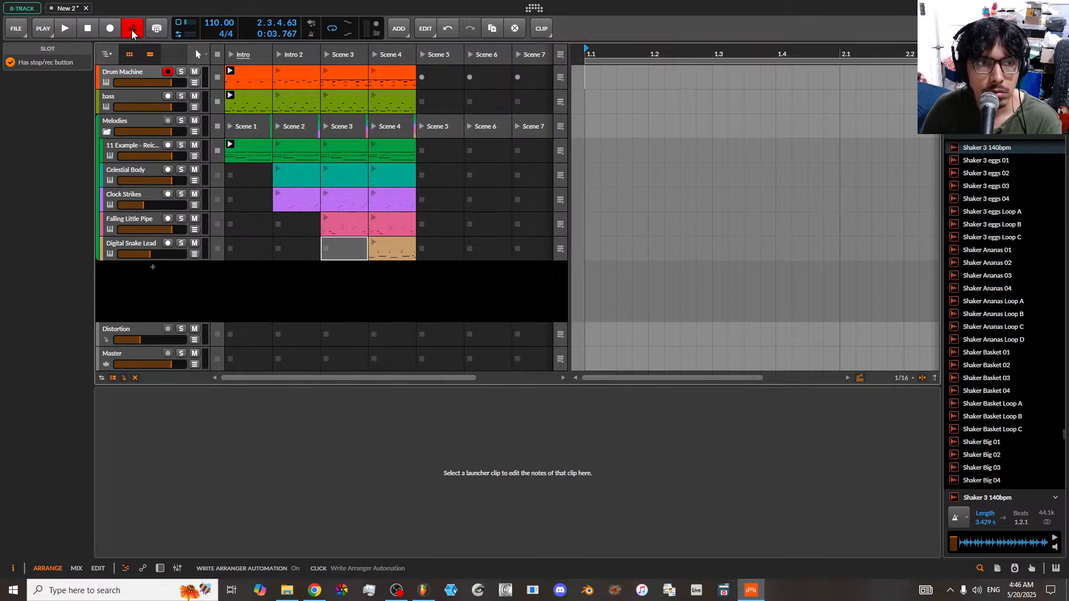
left_click(131, 28)
left_click(66, 29)
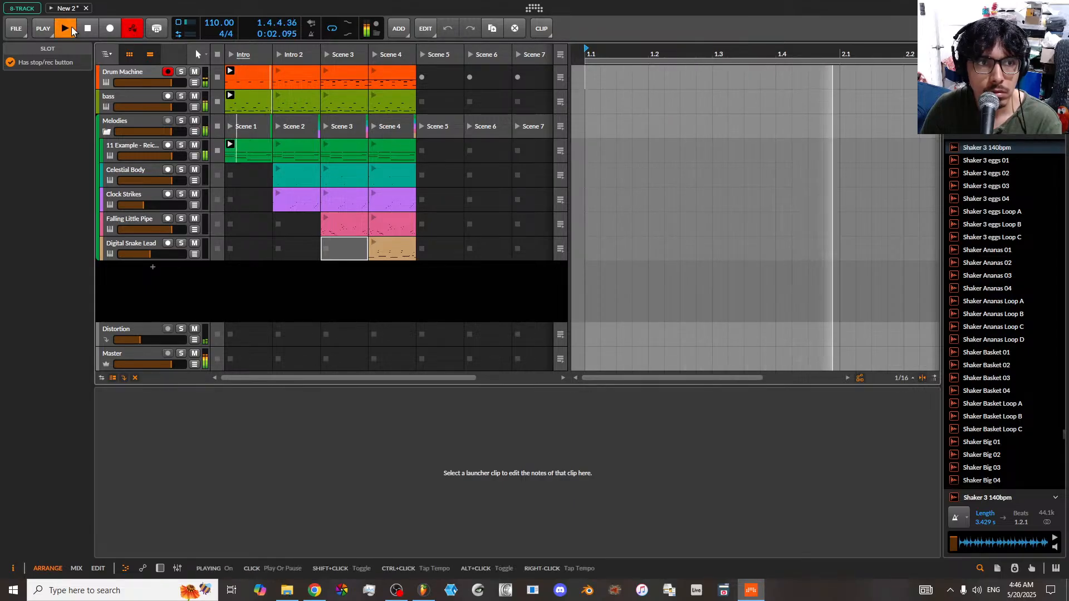
left_click(82, 31)
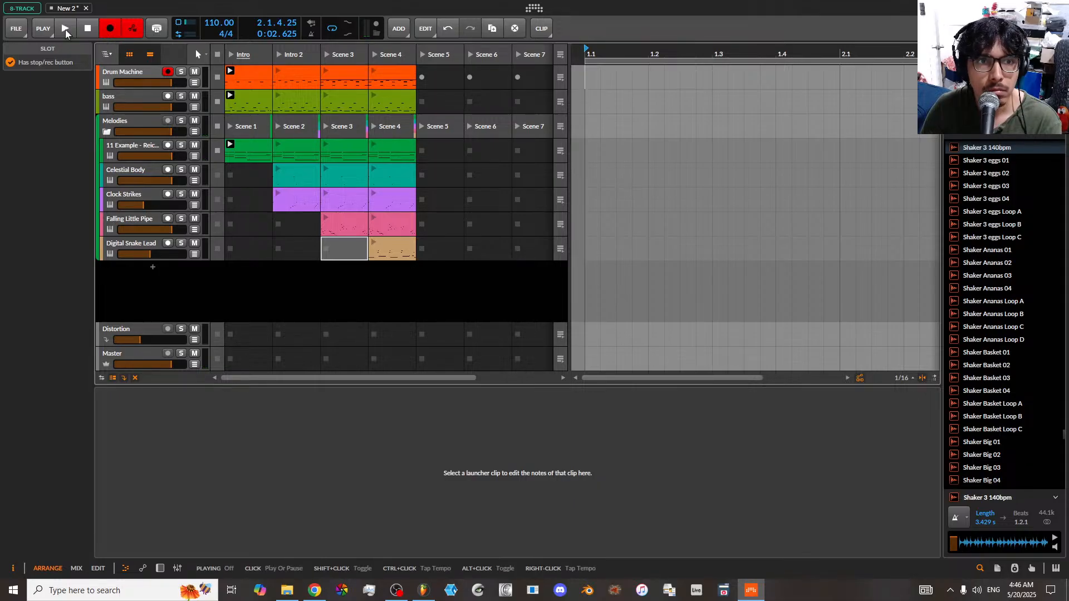
- Try recording the Intro and Intro 2 scenes into the arranger, stop the transport, and undo the recording
left_click(65, 31)
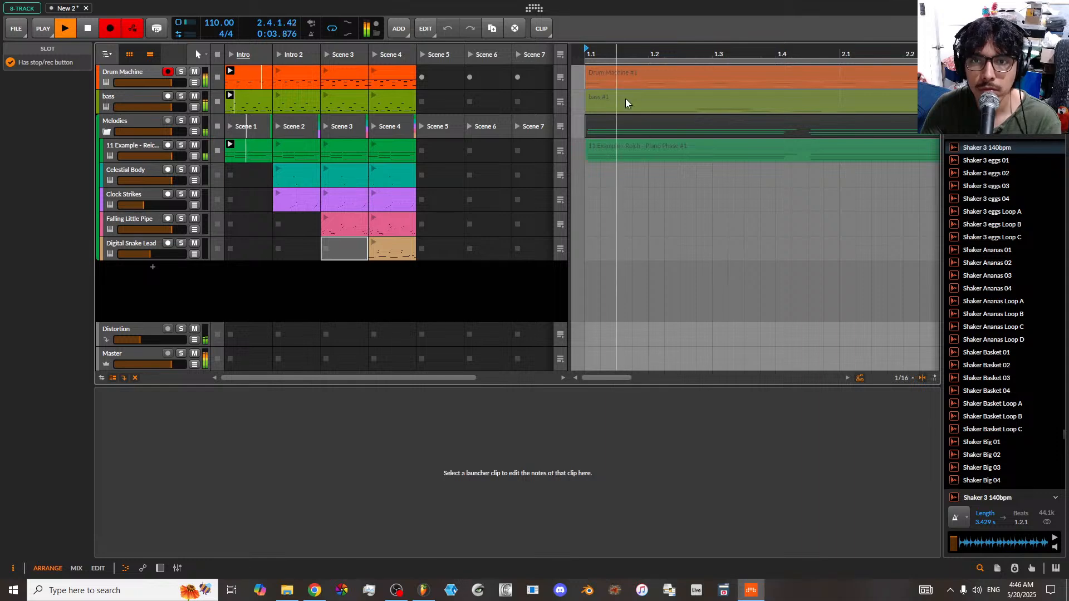
left_click_drag(632, 54, 624, 7)
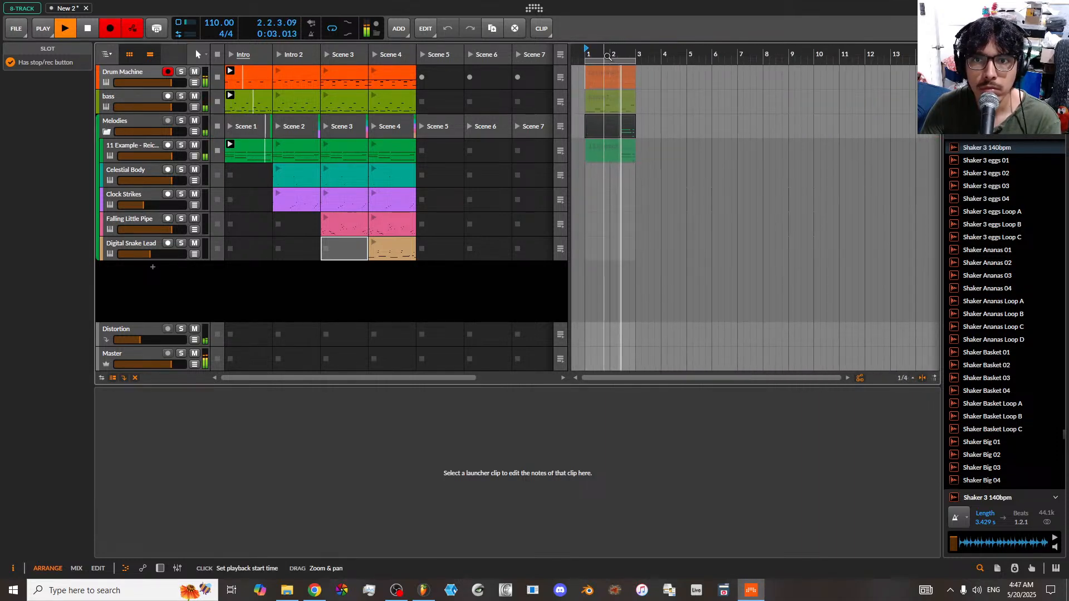
left_click(276, 55)
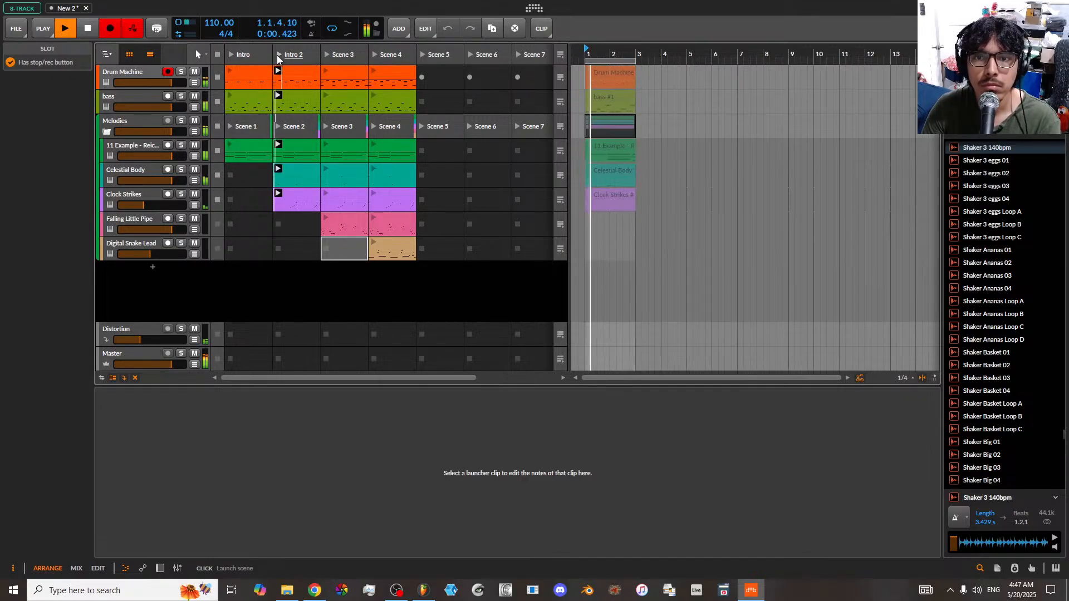
left_click(95, 28)
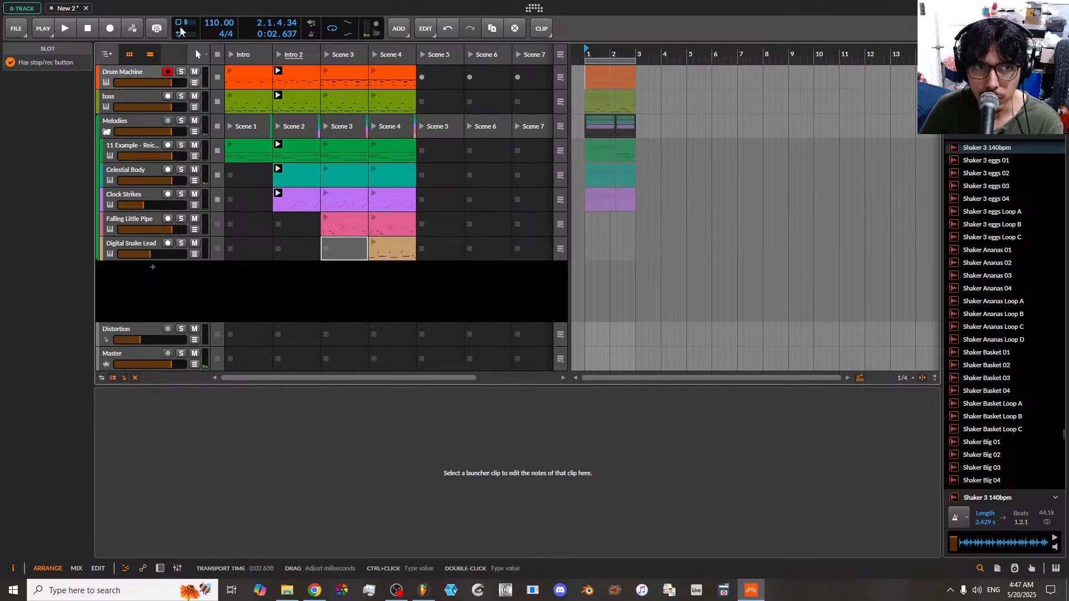
left_click(426, 29)
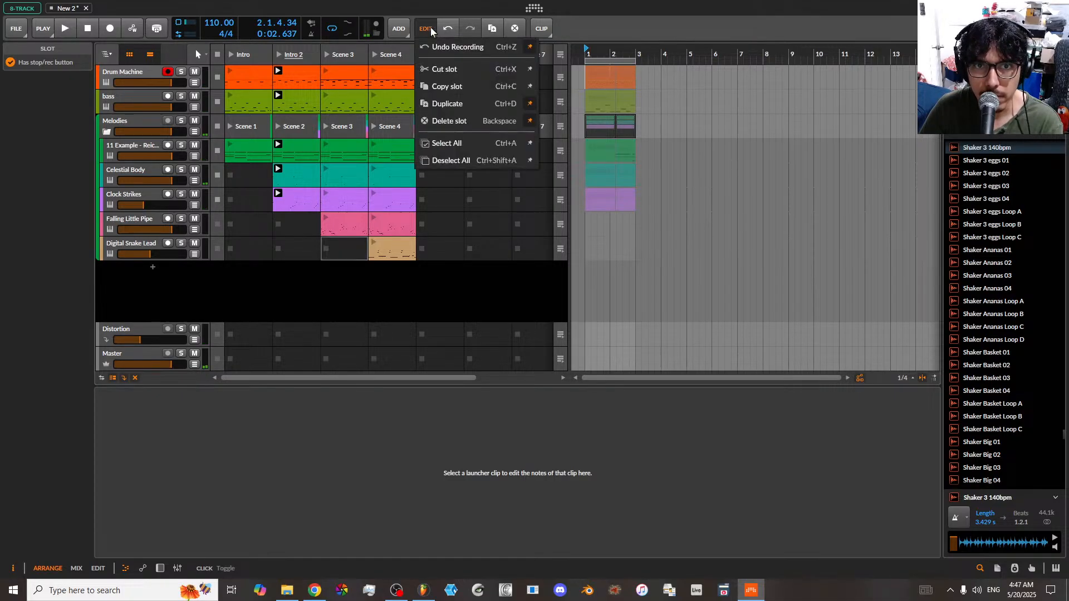
left_click(449, 45)
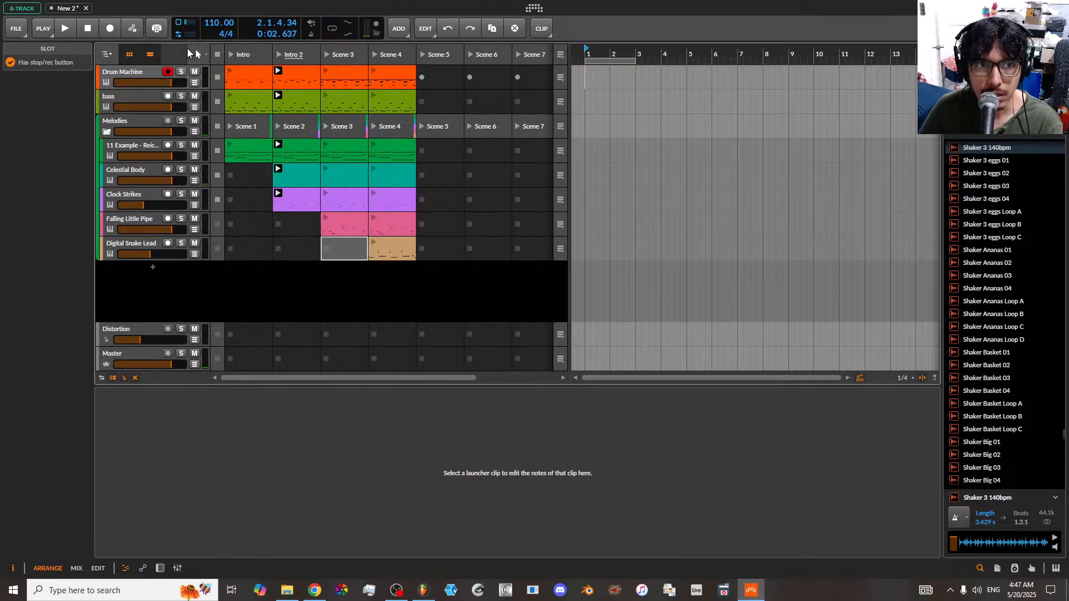
- Arm arranger recording and launch the Intro scene to record it from bar 1 of the timeline
left_click(110, 28)
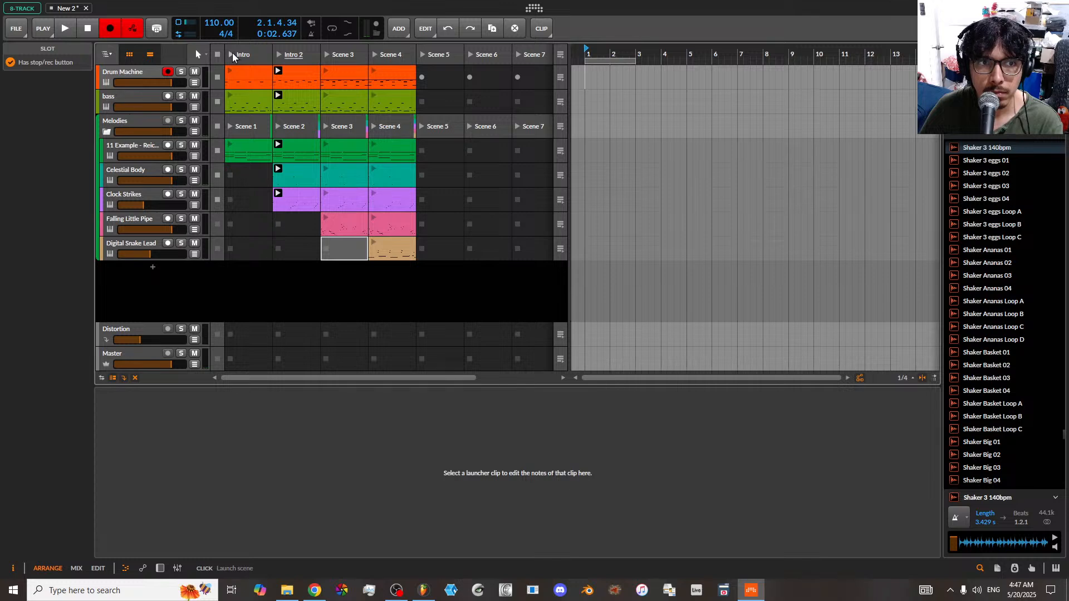
left_click(255, 53)
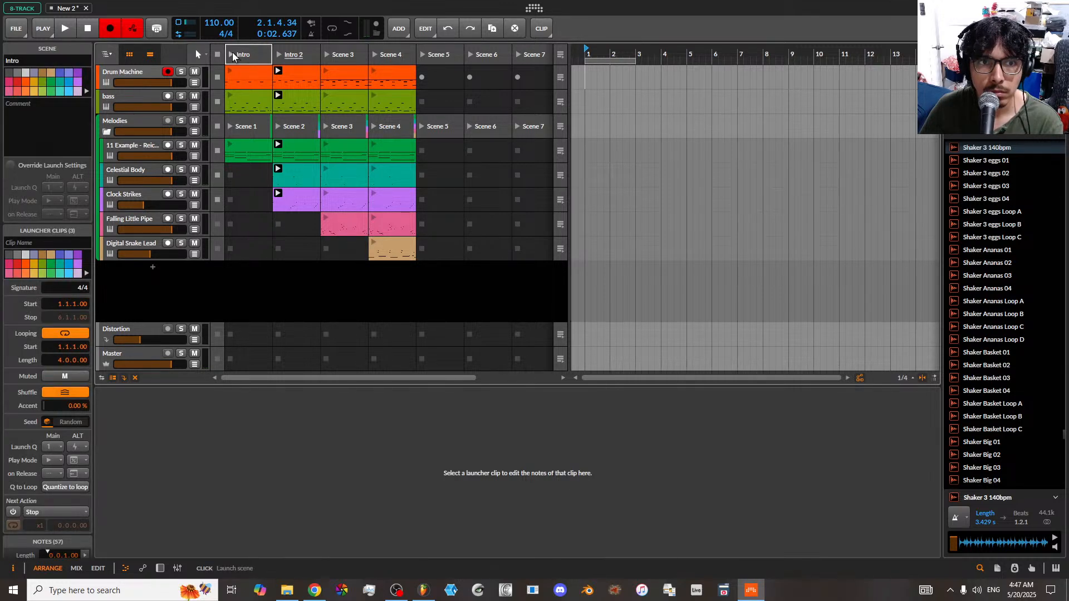
left_click(231, 54)
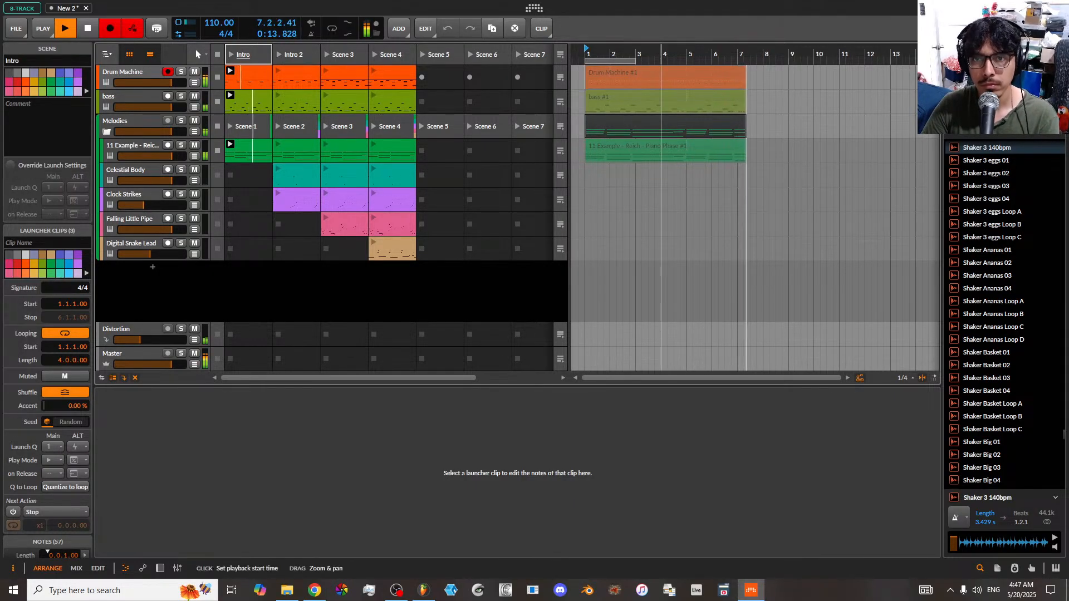
left_click_drag(661, 56, 660, 81)
- Continue the recording by launching Intro 2 for bar 9, Scene 3 for bar 17 and Scene 4 for bar 25
left_click(278, 55)
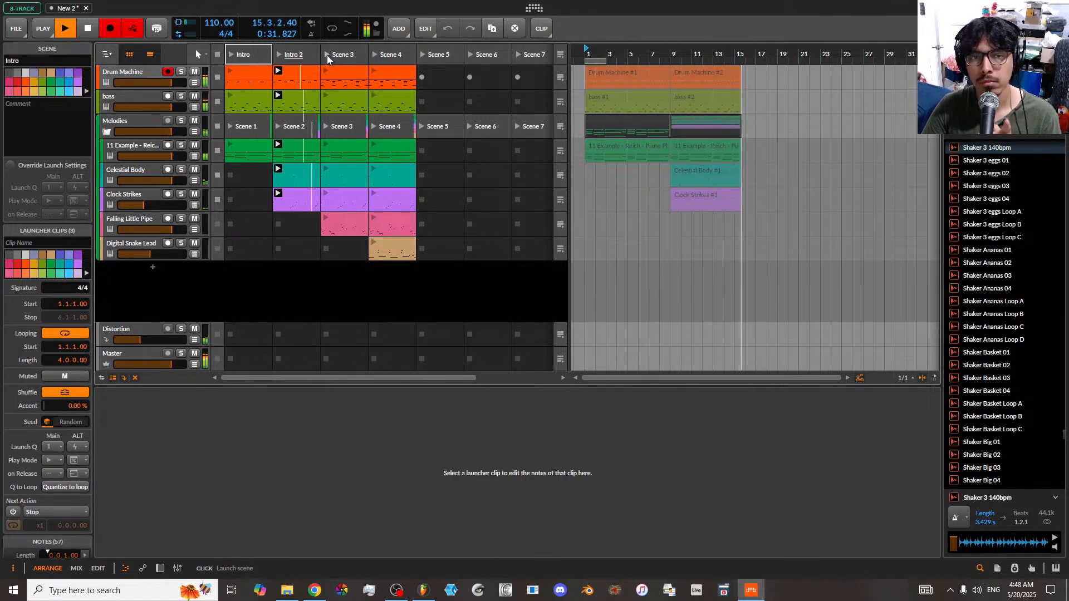
left_click(326, 55)
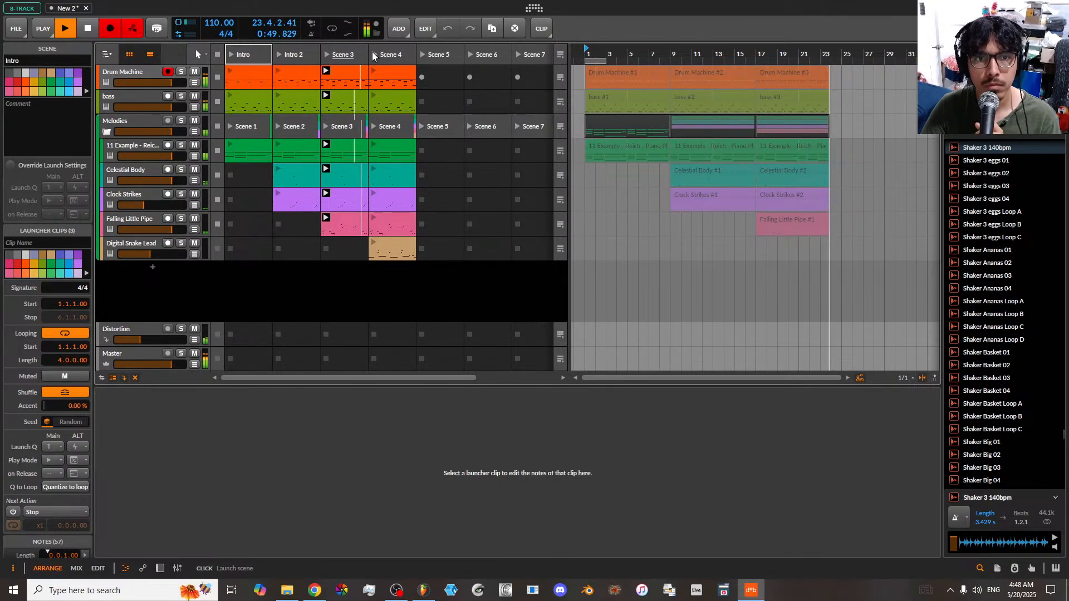
left_click(372, 51)
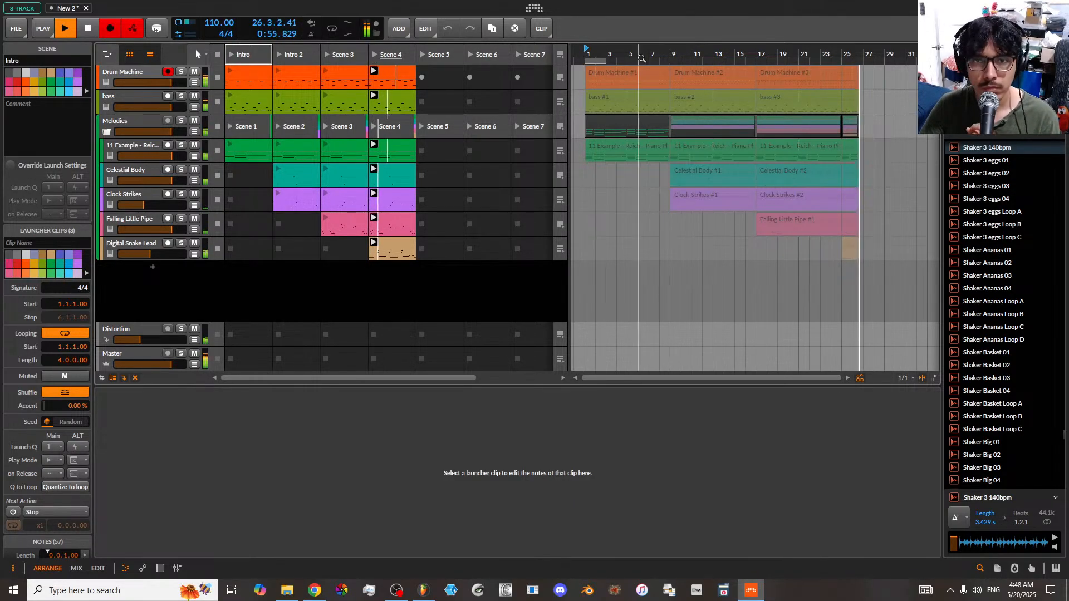
left_click_drag(638, 53, 612, 35)
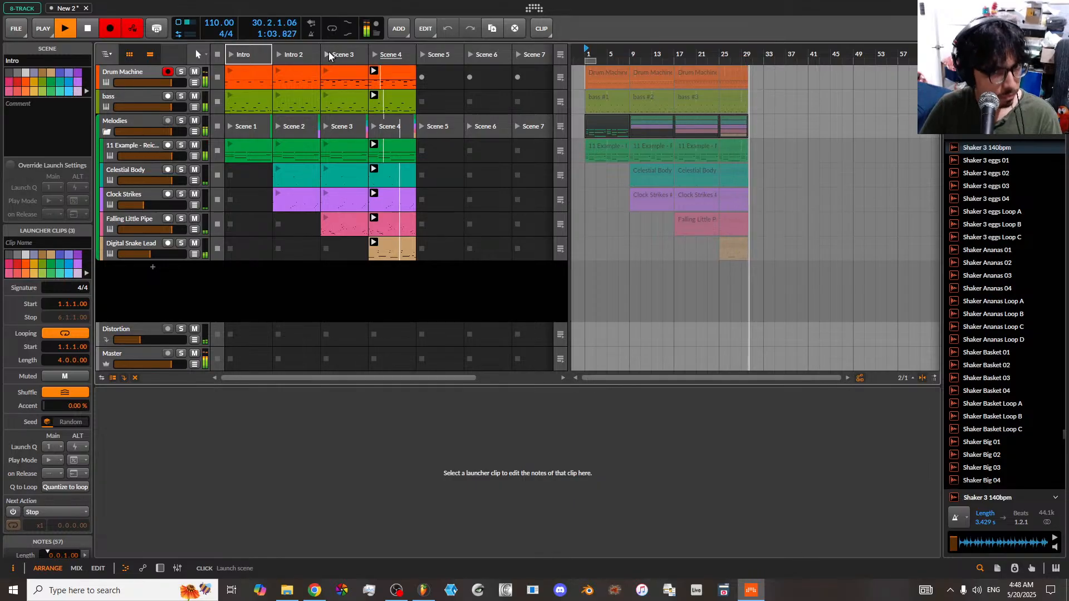
- Duplicate all seven Scene 4 clips, from Drum Machine to Digital Snake Lead, into Scene 5 while recording continues
left_click(399, 100)
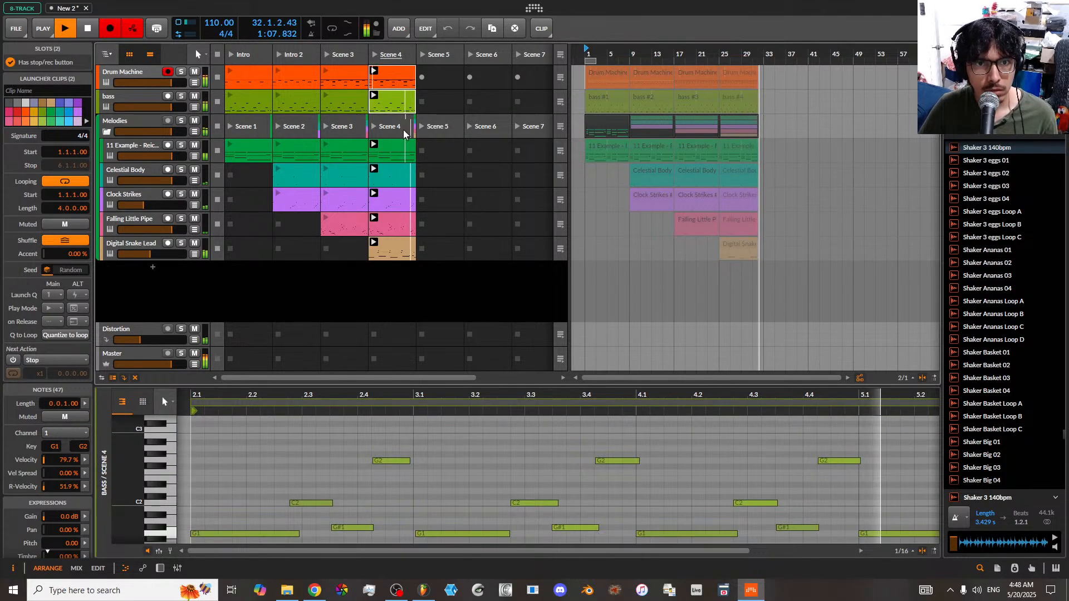
left_click(404, 159)
left_click(404, 176)
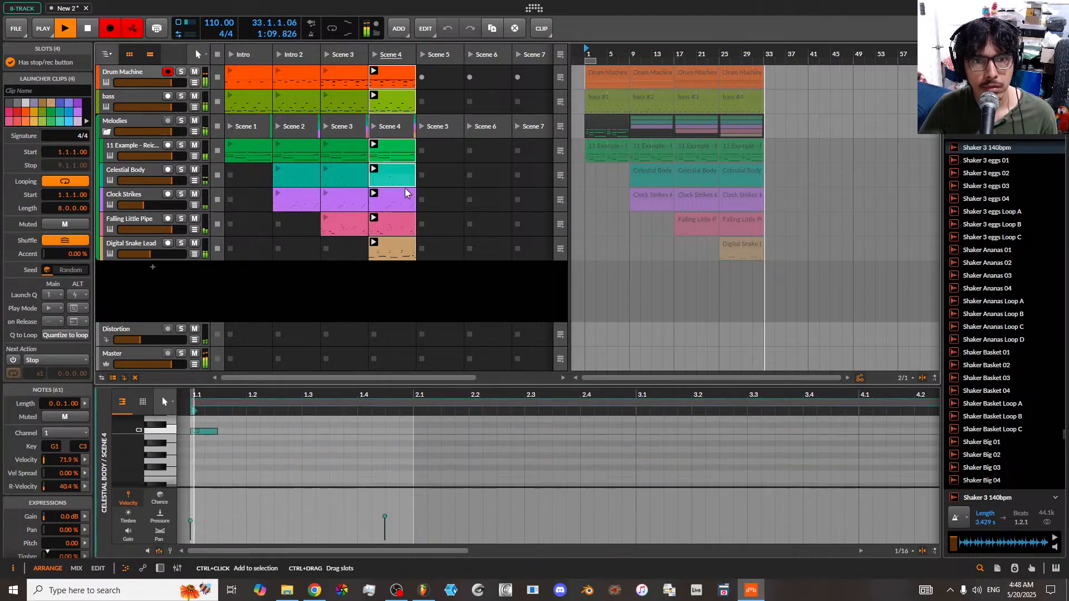
left_click(405, 200)
left_click(404, 225)
left_click(406, 247)
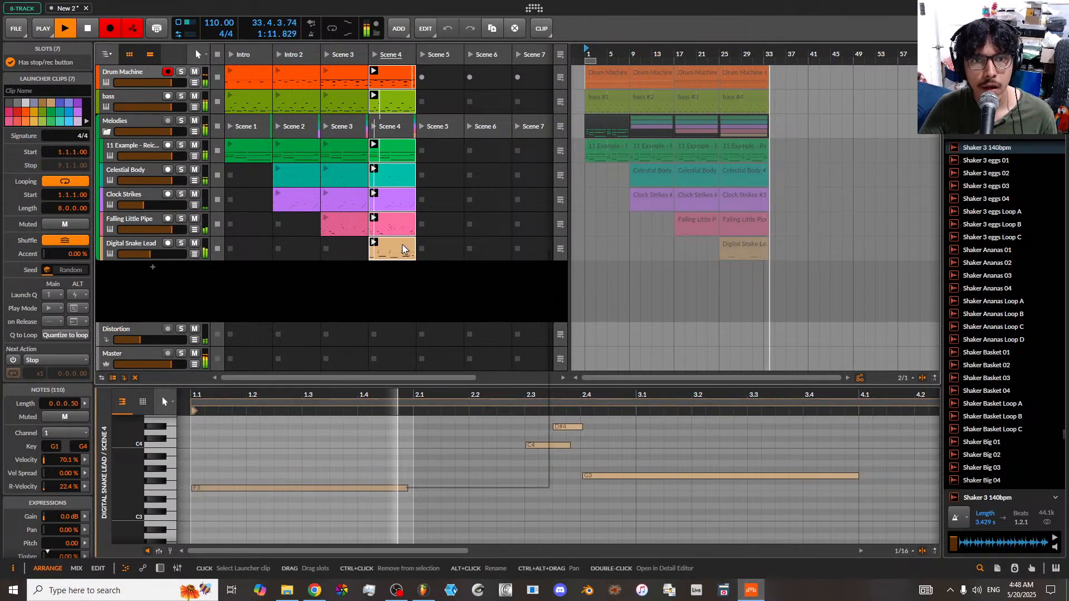
right_click(406, 247)
left_click(488, 316)
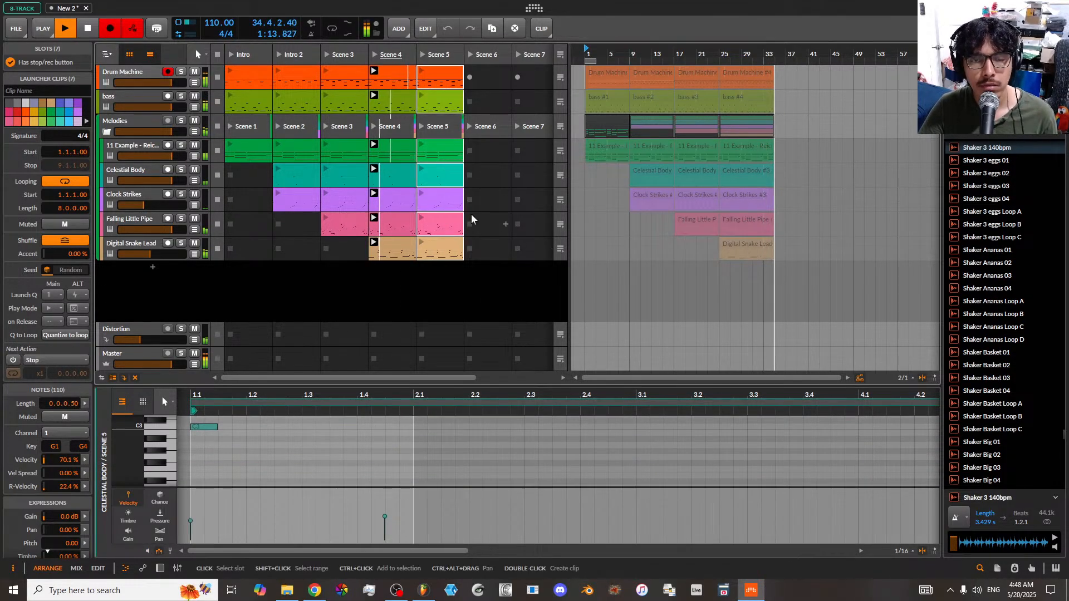
- Delete the Digital Snake Lead clip from Scene 5 and launch Scene 5 to record it from bar 41
left_click(443, 248)
right_click(443, 248)
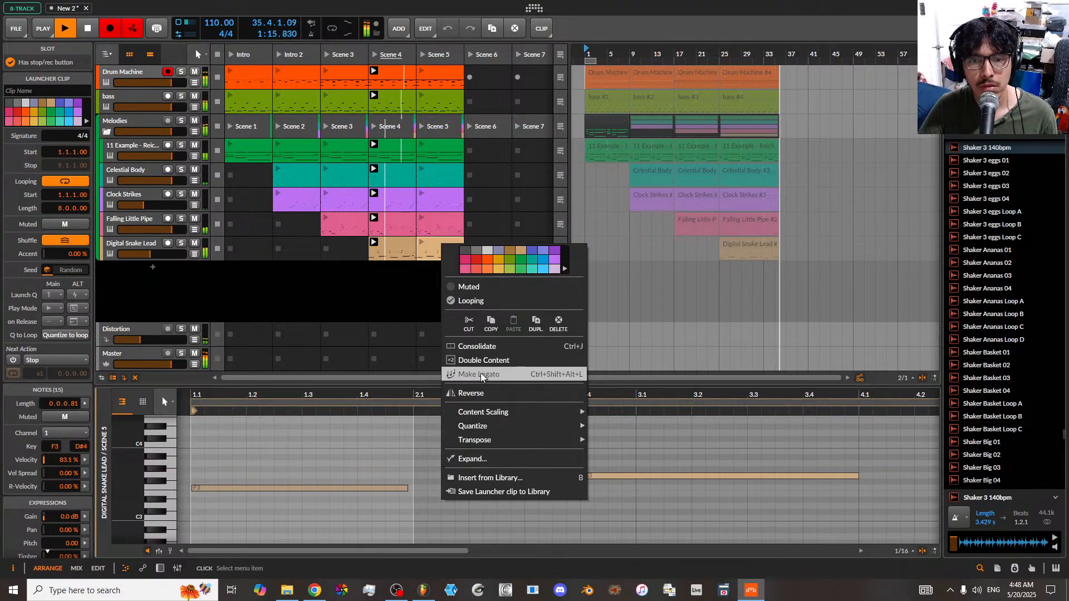
left_click(557, 324)
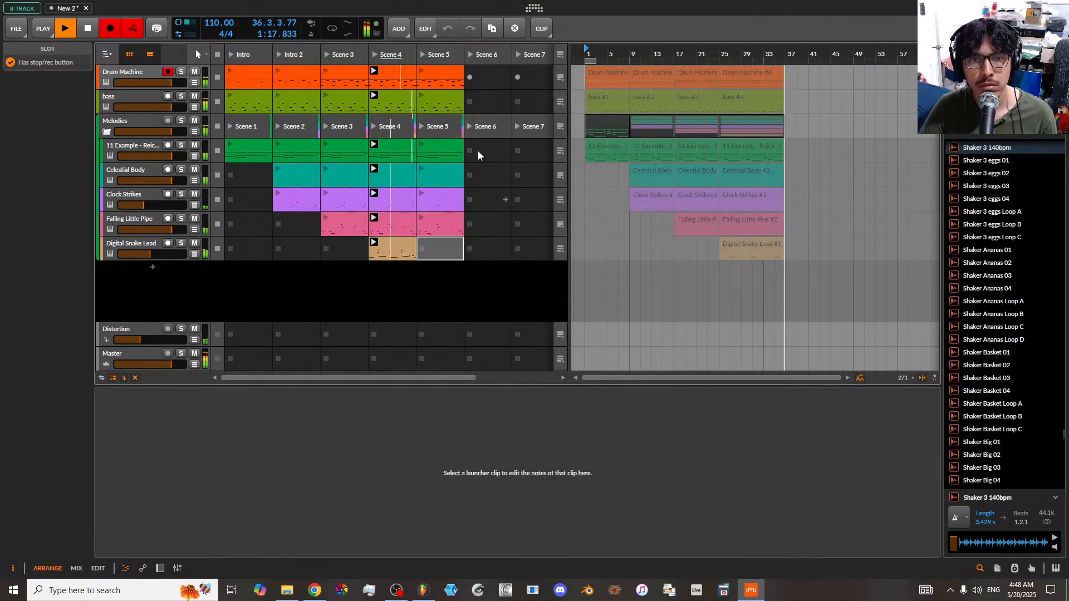
left_click(421, 54)
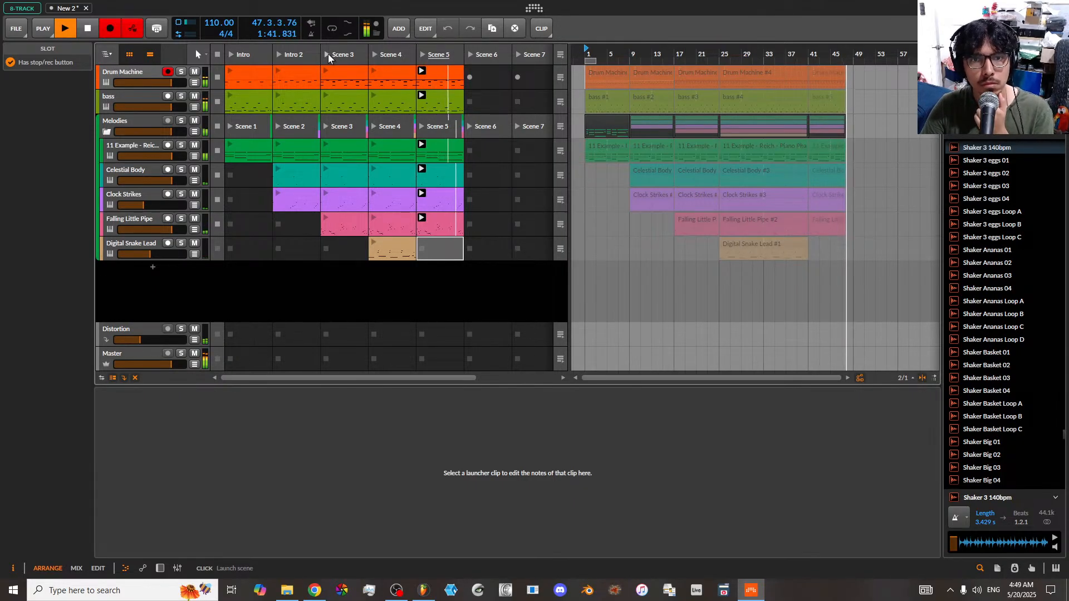
- Continue the recording by launching Scene 3 for bar 49 and Intro 2 after it, and stop the transport
left_click(329, 54)
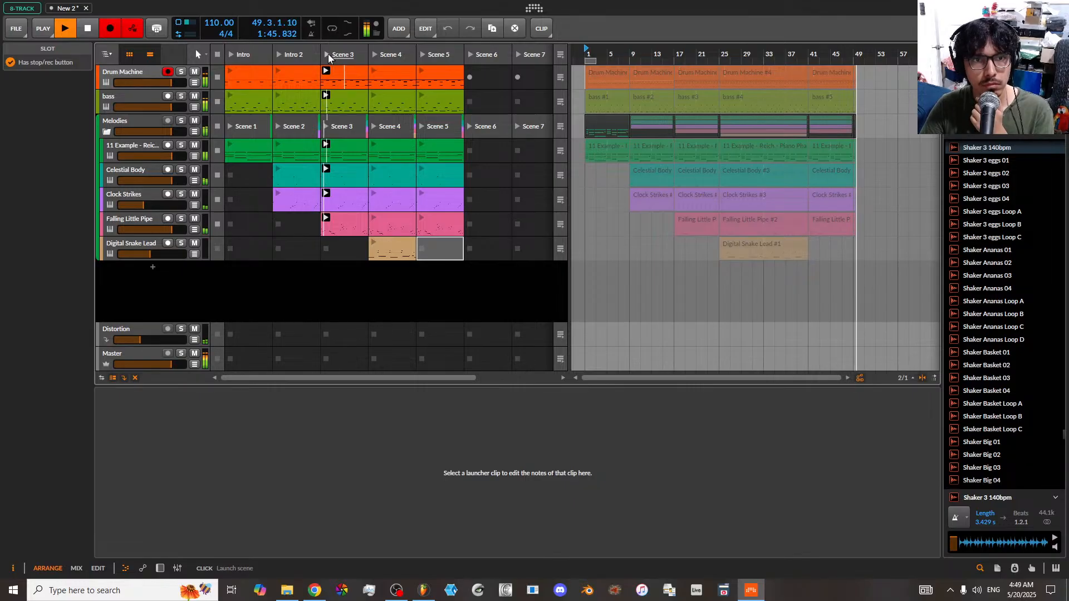
left_click(281, 54)
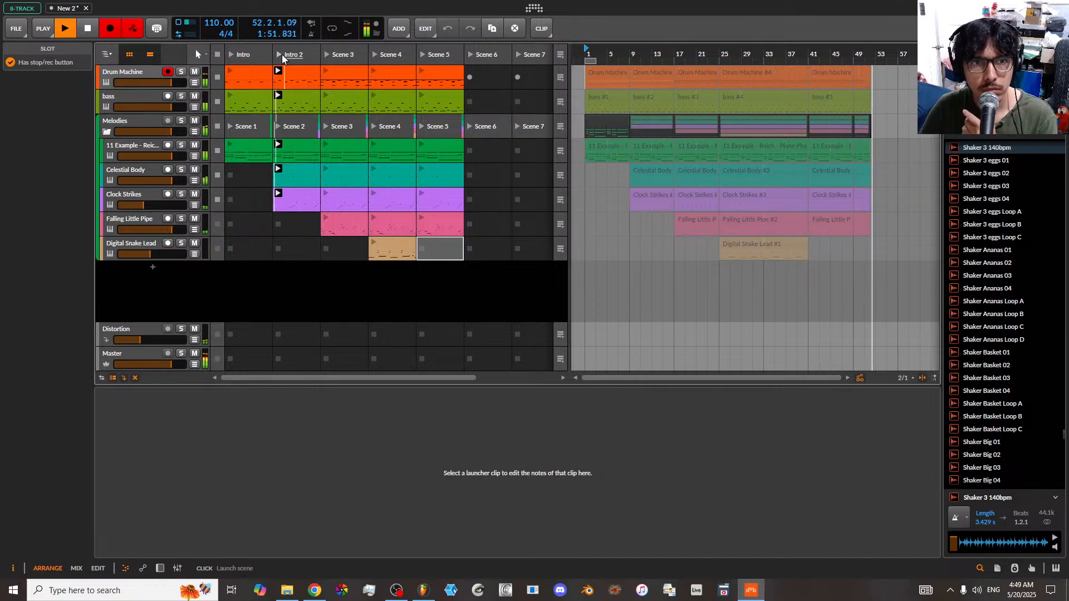
left_click(88, 28)
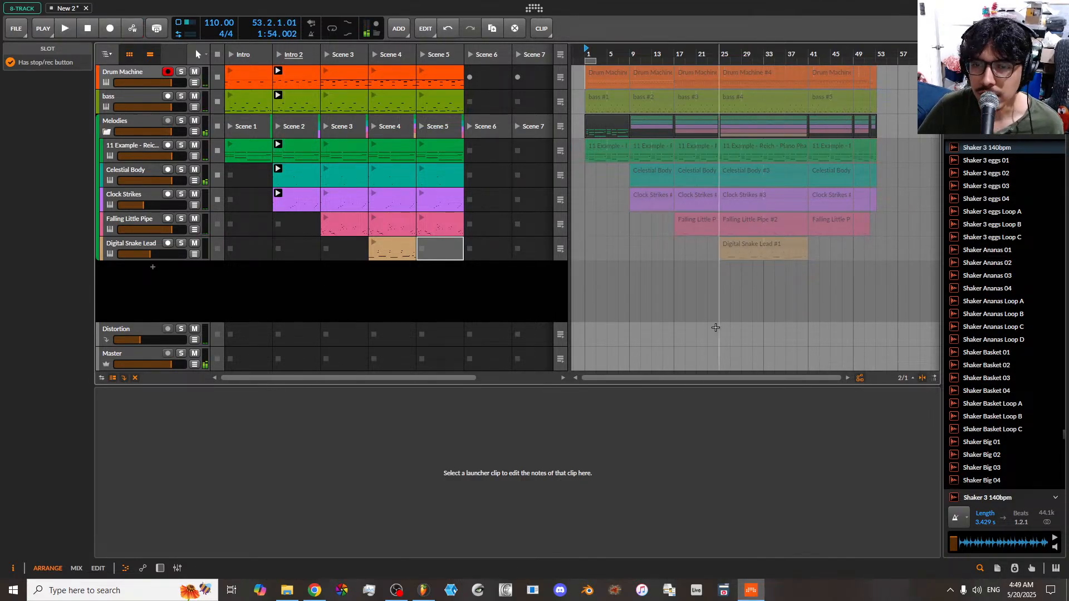
left_click_drag(638, 52, 615, 81)
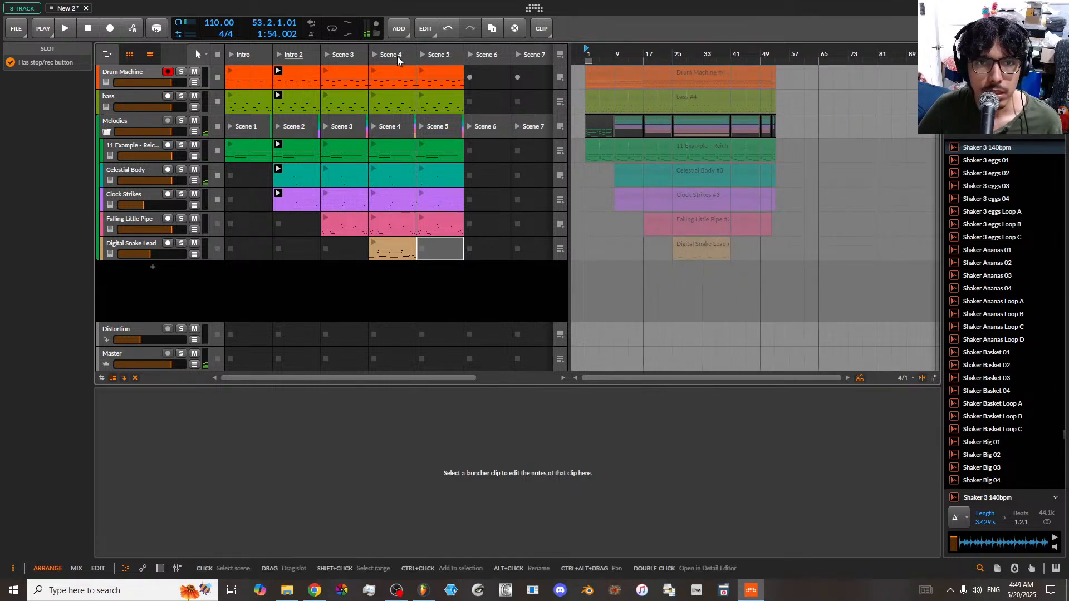
- Delete the Drum Machine and bass clips from Scene 5 and audition the stripped-down scene going into Scene 4
left_click(446, 59)
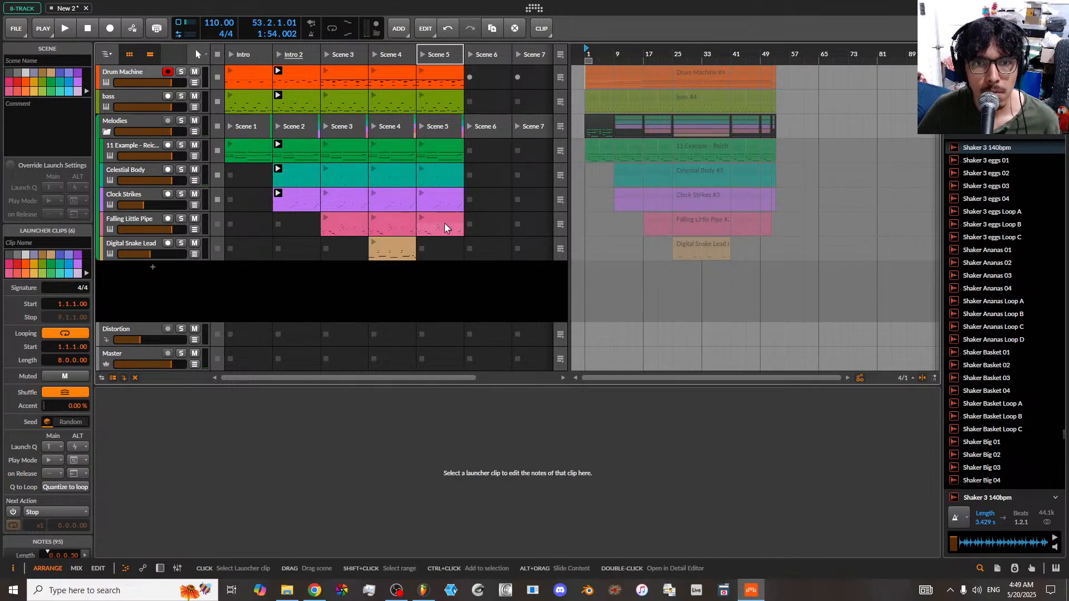
right_click(438, 79)
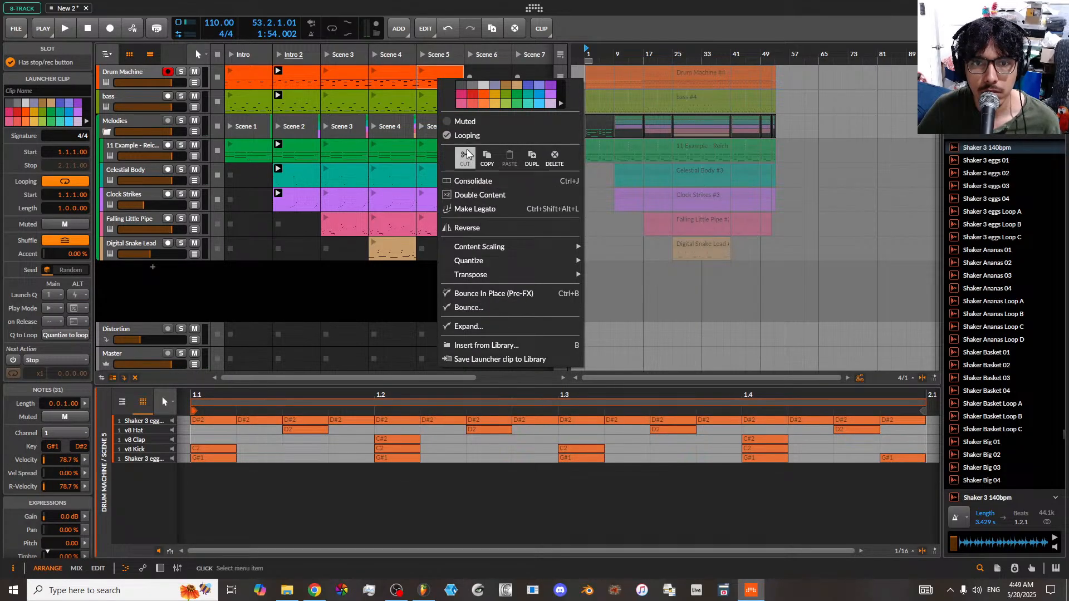
left_click(554, 157)
left_click(423, 55)
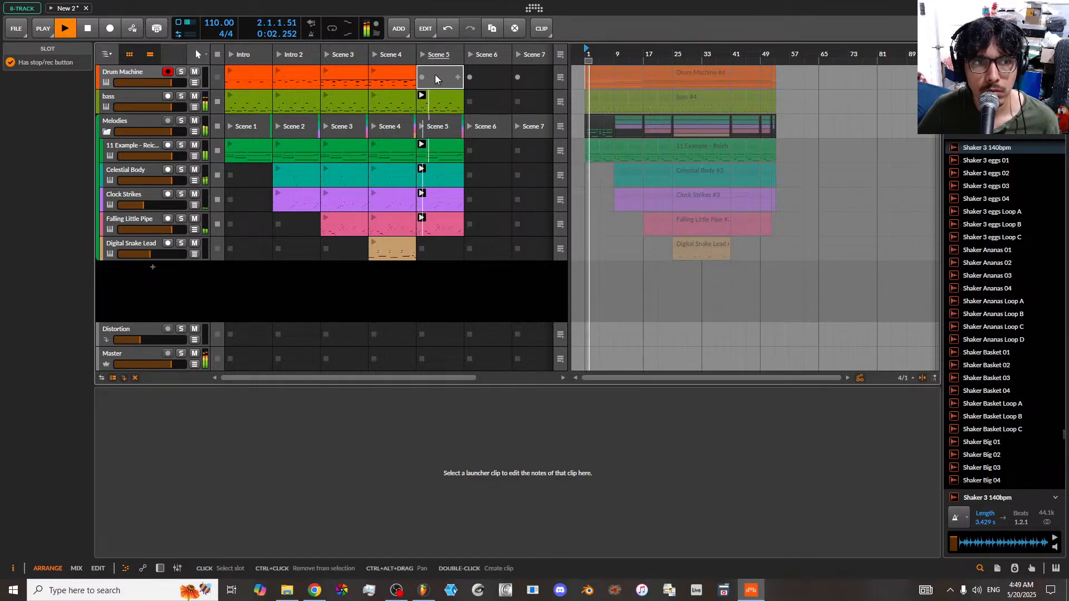
left_click(437, 98)
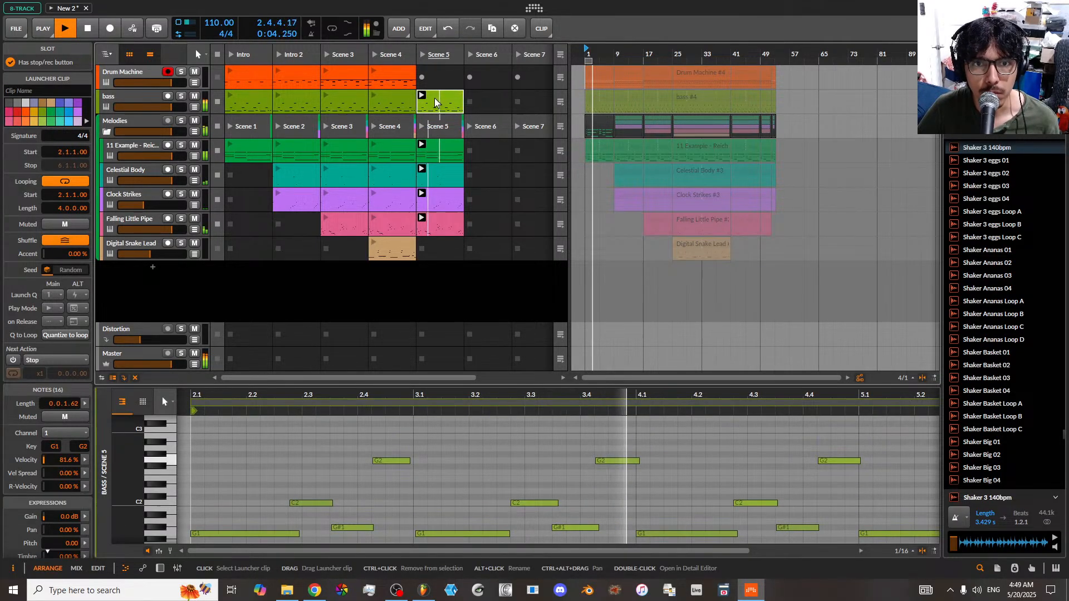
right_click(435, 100)
left_click(552, 177)
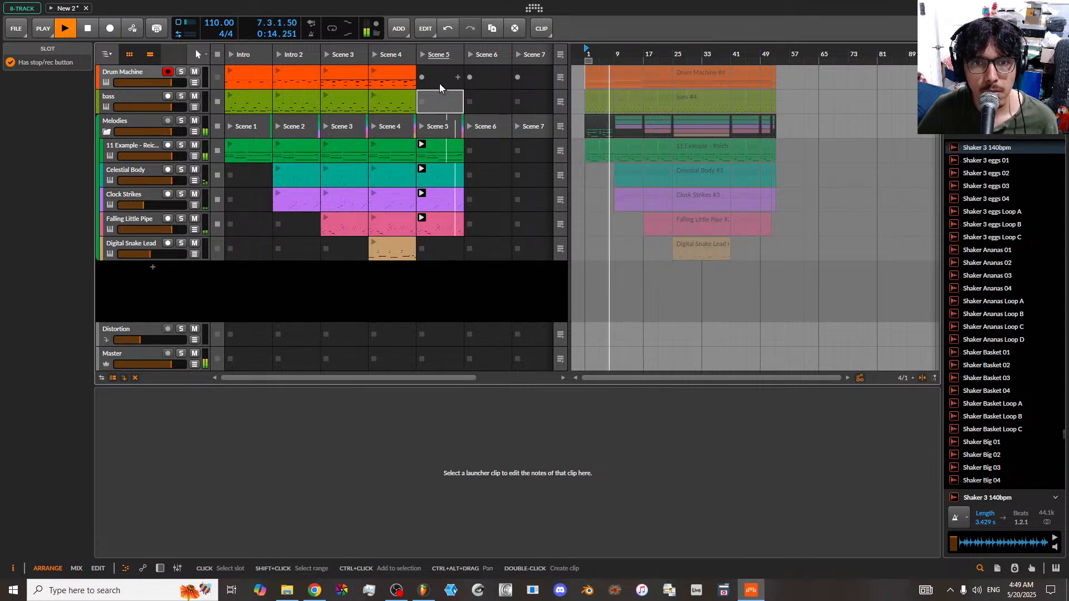
left_click(373, 54)
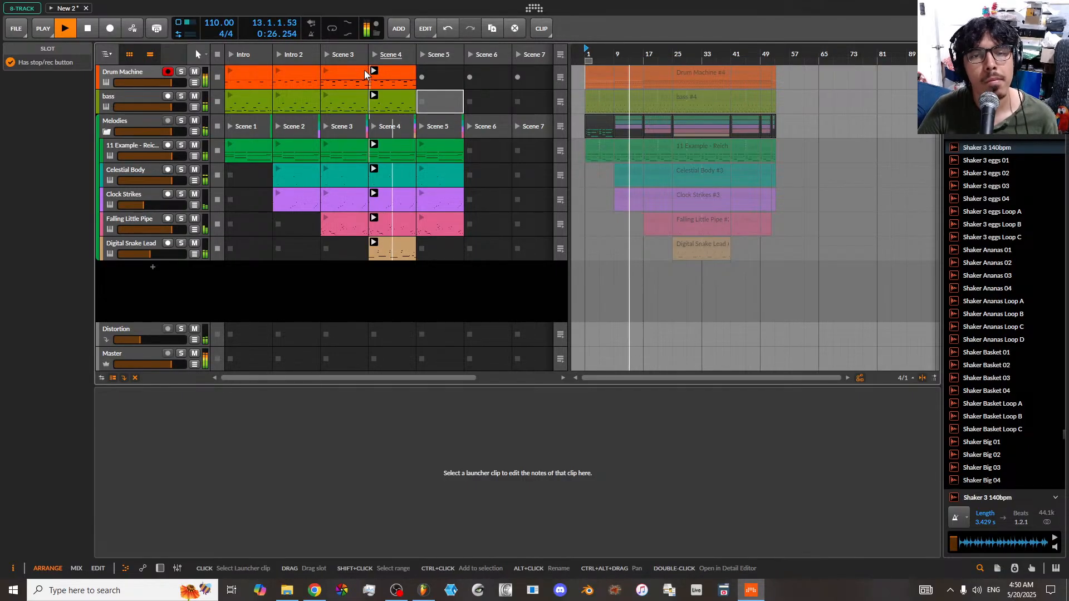
- Rename Scene 5 as Break
left_click(438, 56)
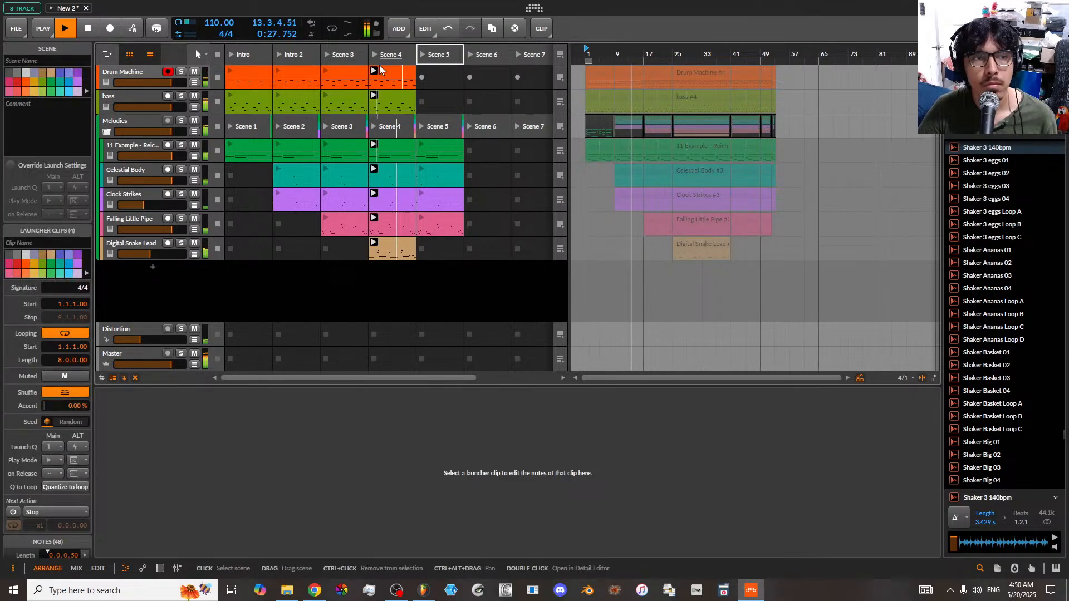
left_click(60, 58)
type("Break")
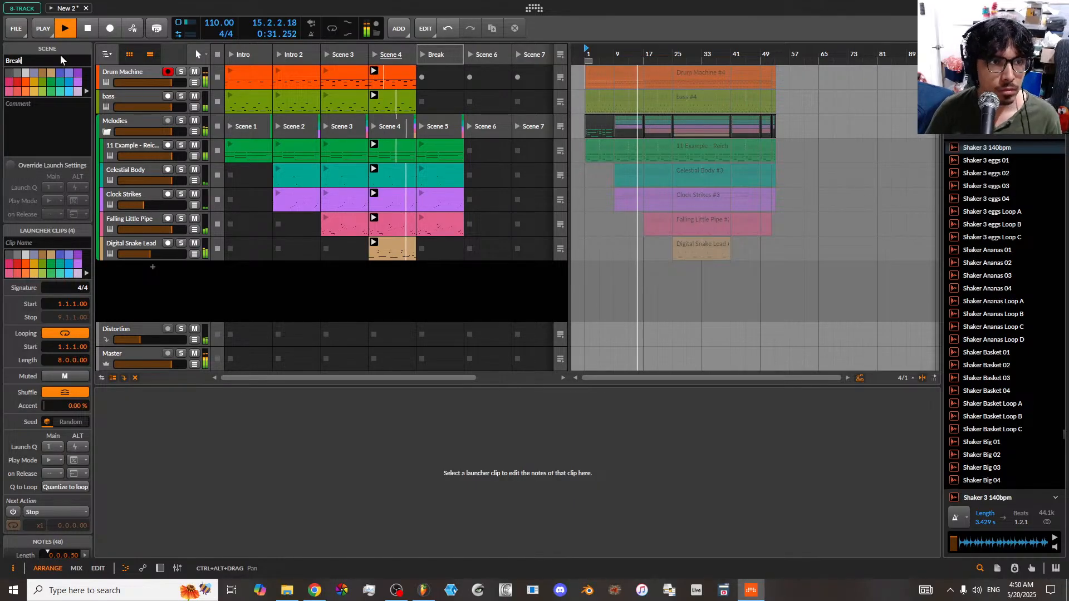
key("Return")
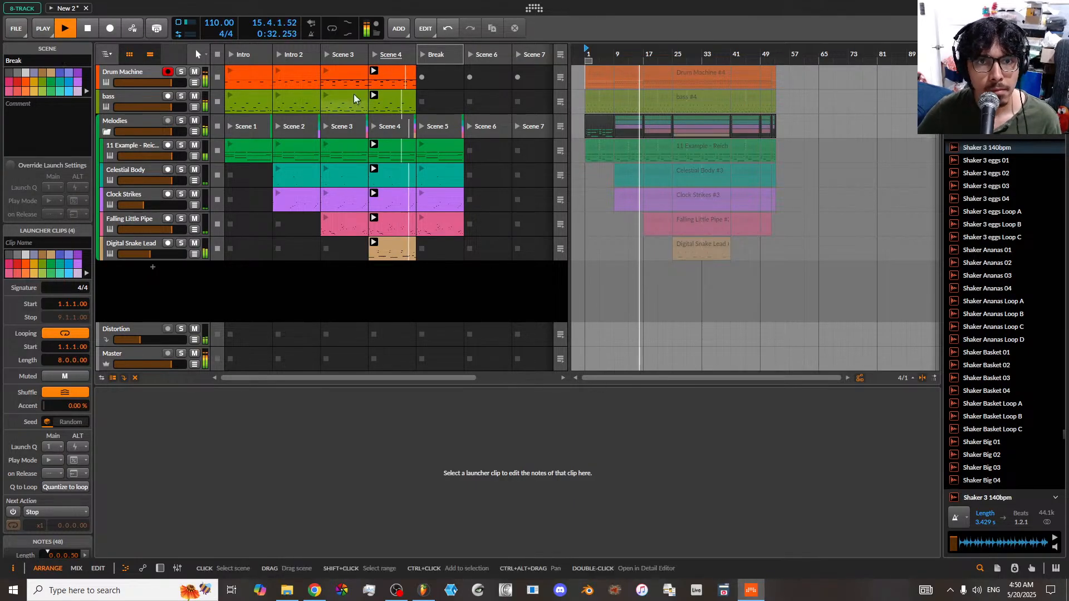
- Rename Scene 4 as Main Drop
left_click(399, 52)
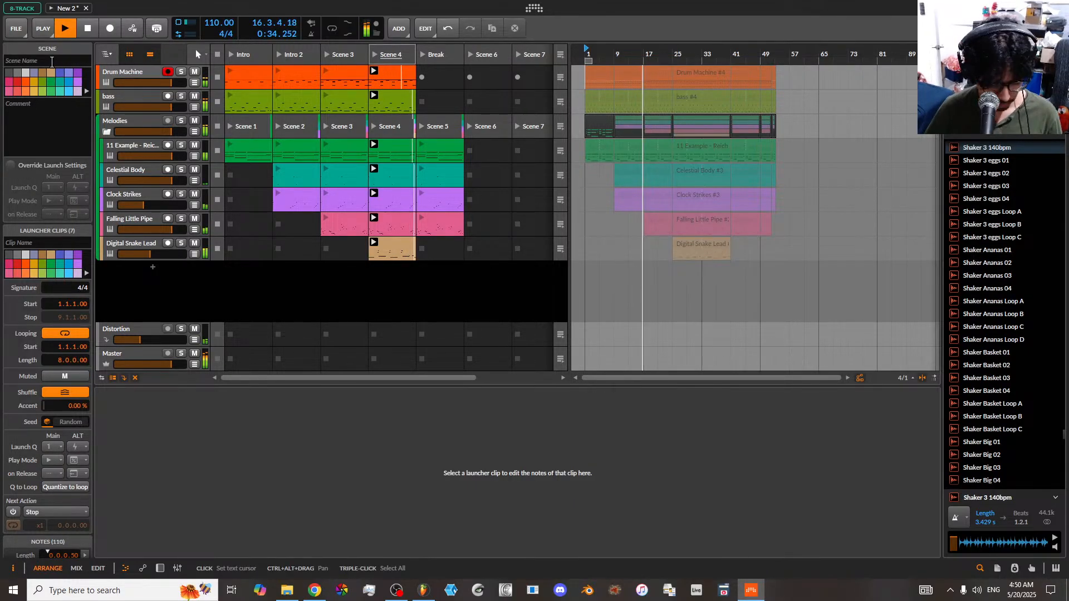
left_click(52, 62)
type("D")
key("BackSpace")
key("BackSpace")
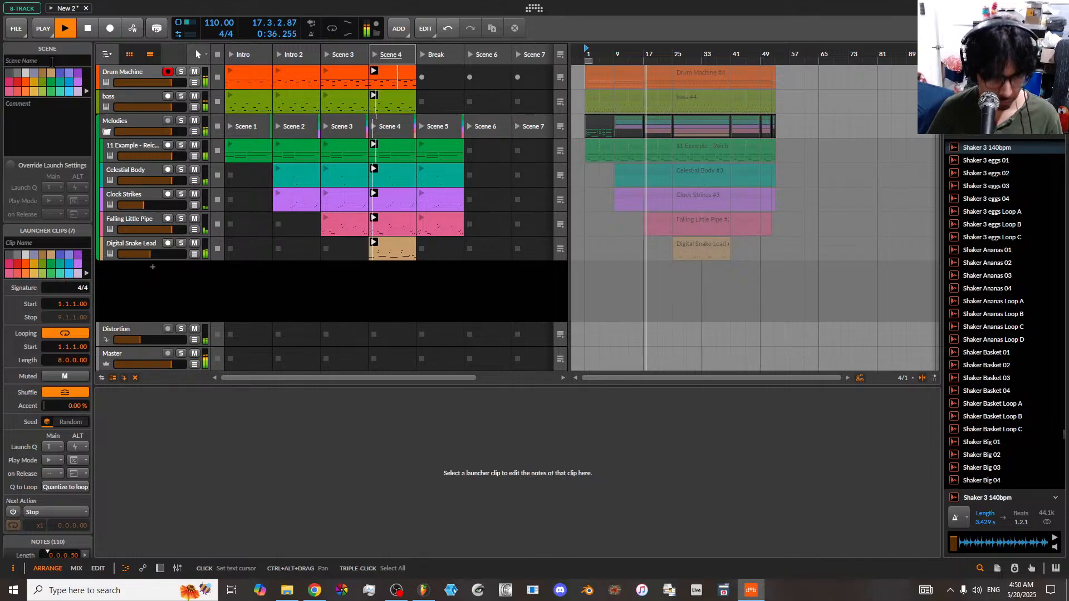
type("Main D")
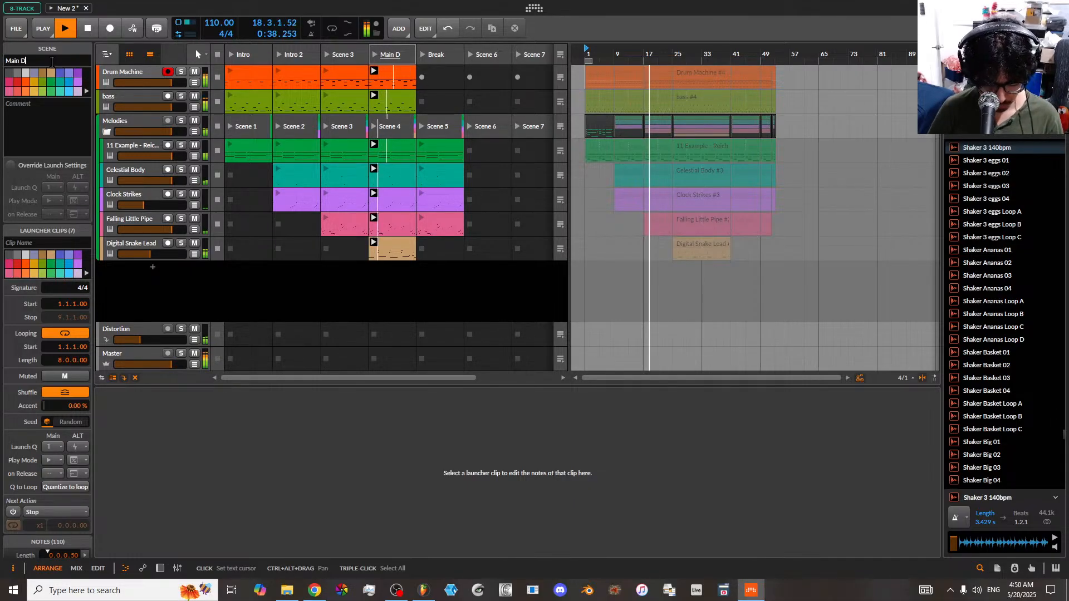
type("rop")
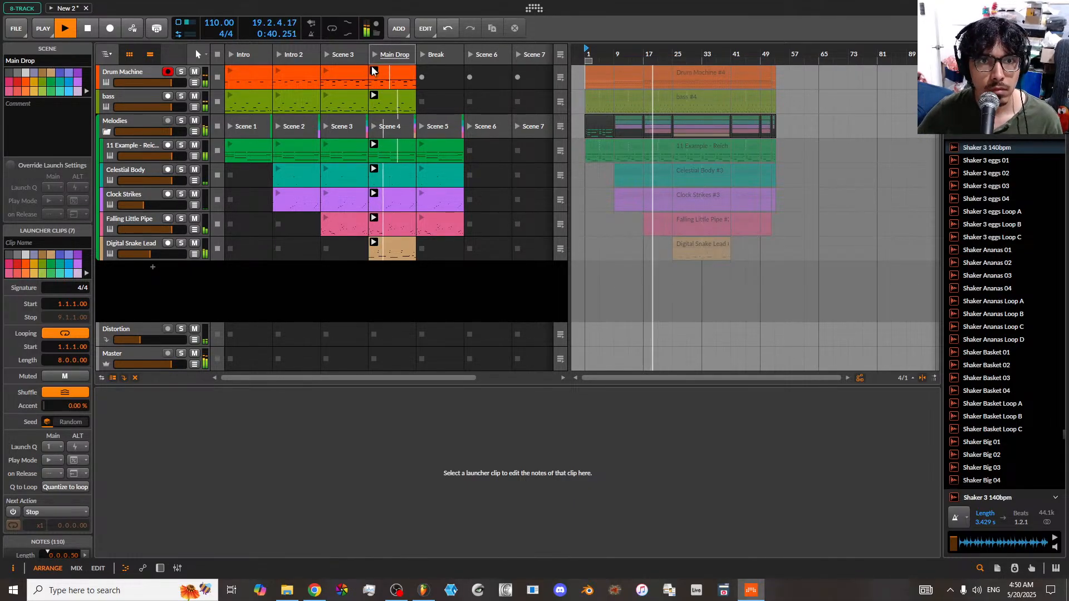
- Rename Scene 3 as Pre drop
left_click(344, 54)
left_click(29, 60)
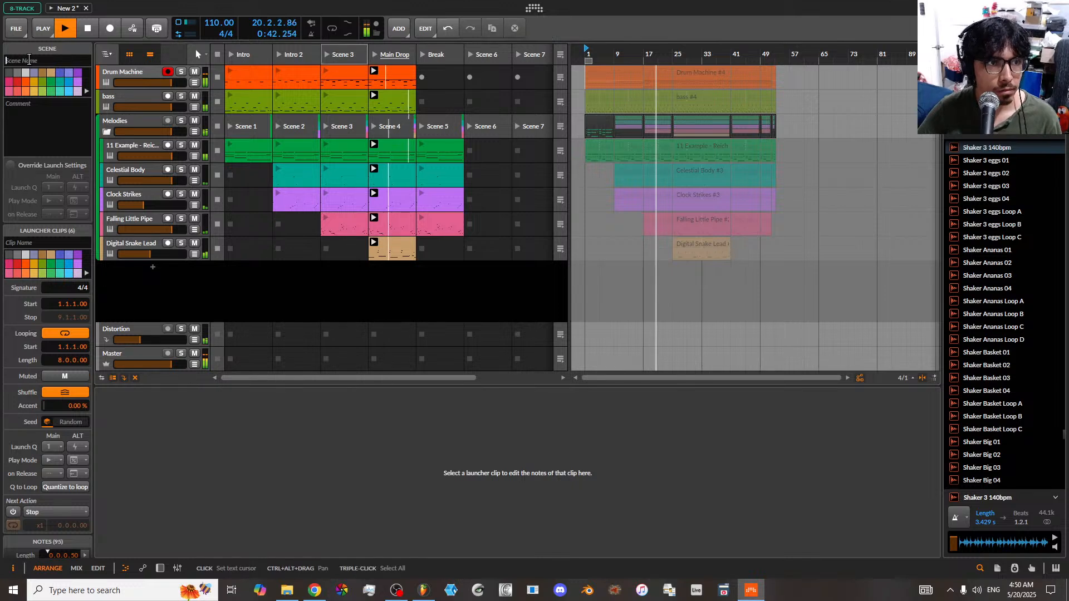
type("P")
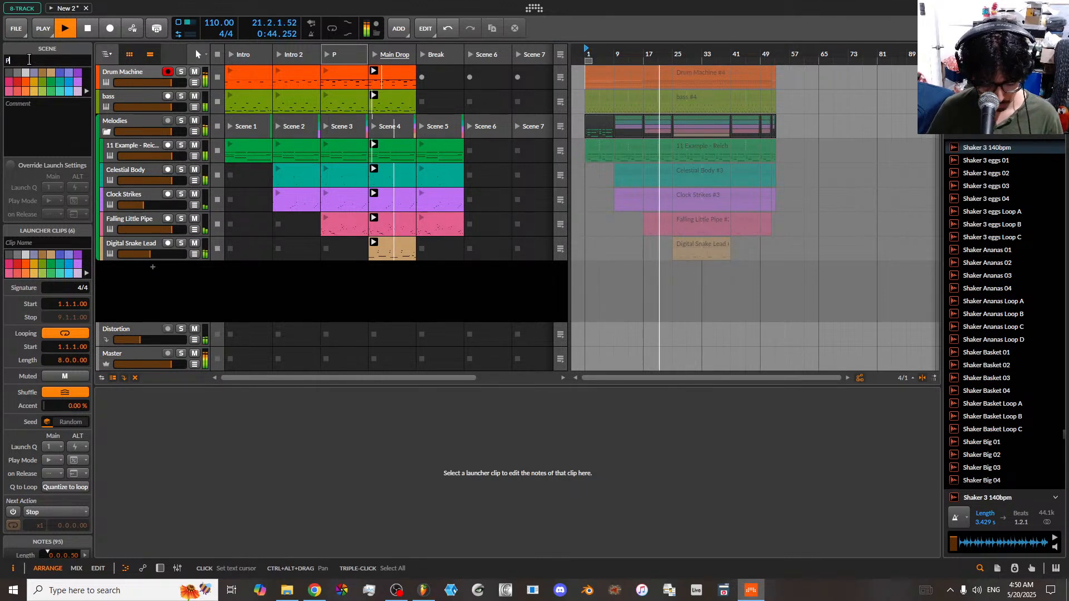
type("re drop")
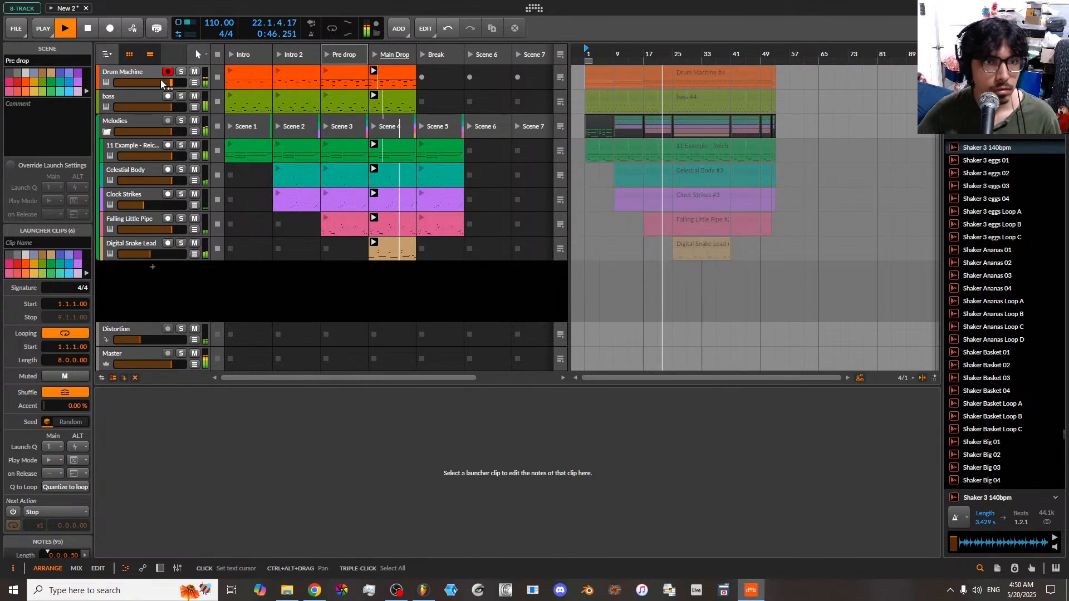
- Rename the Intro 2 scene as verse
left_click(302, 56)
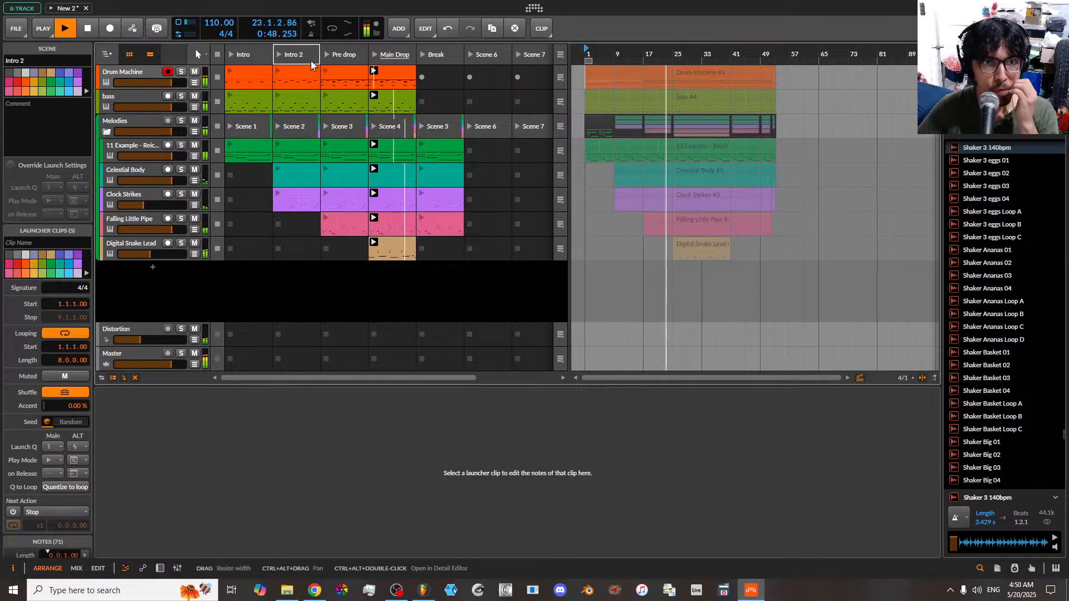
left_click(62, 61)
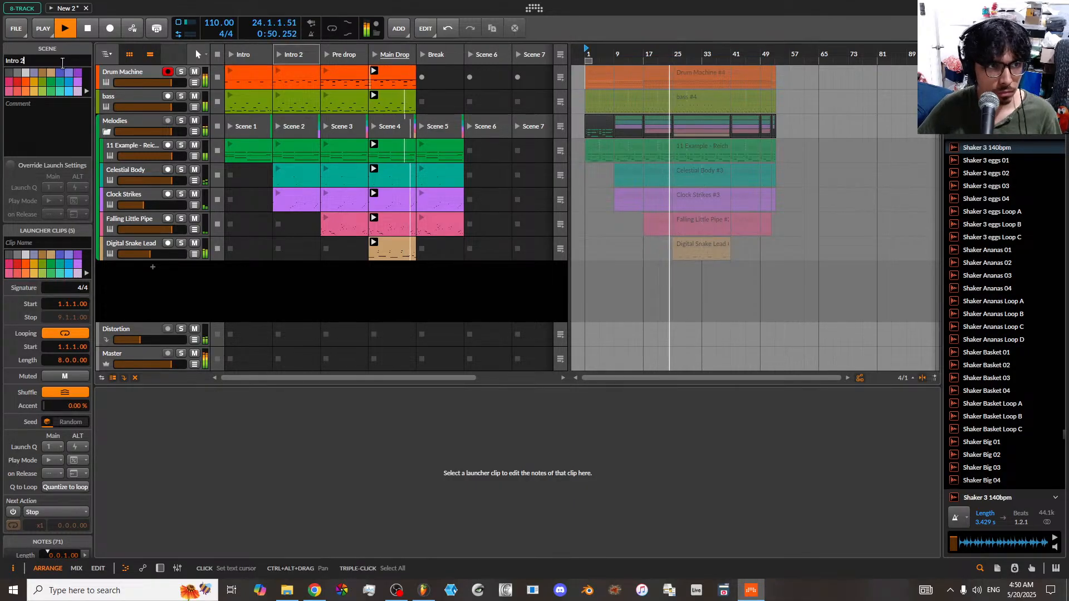
left_click_drag(62, 61, 2, 72)
type("verse")
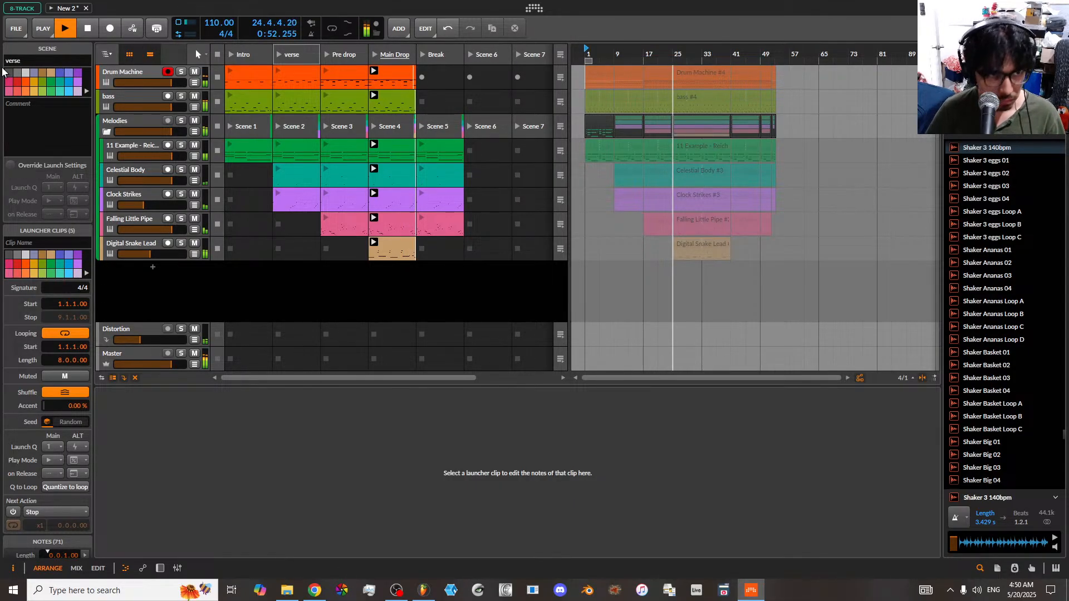
left_click(244, 54)
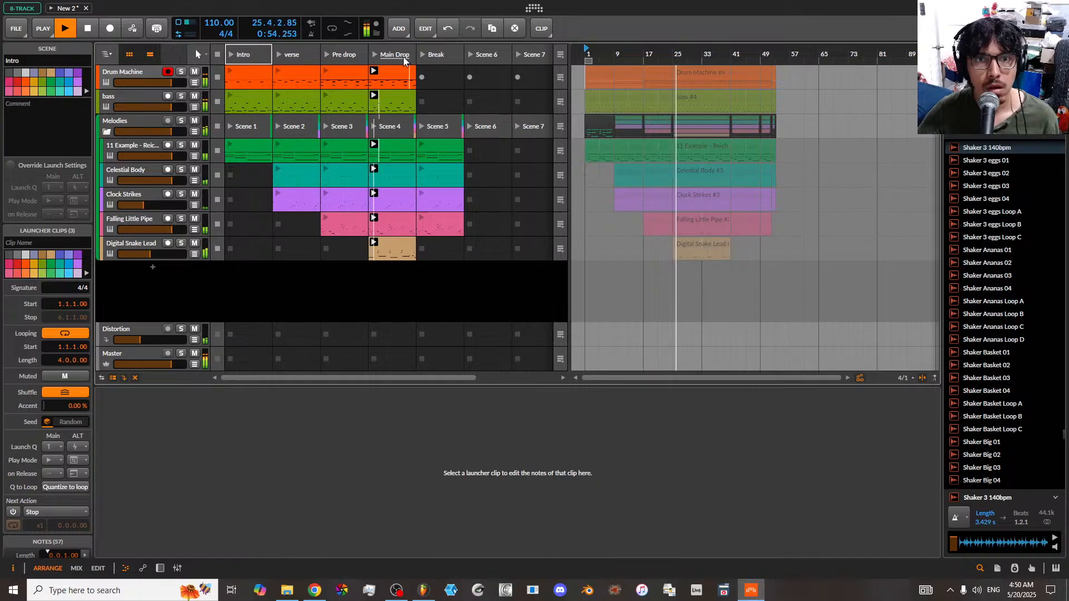
- Delete all recorded clips from the arranger timeline while the Break scene plays, and turn on arranger looping
left_click(423, 54)
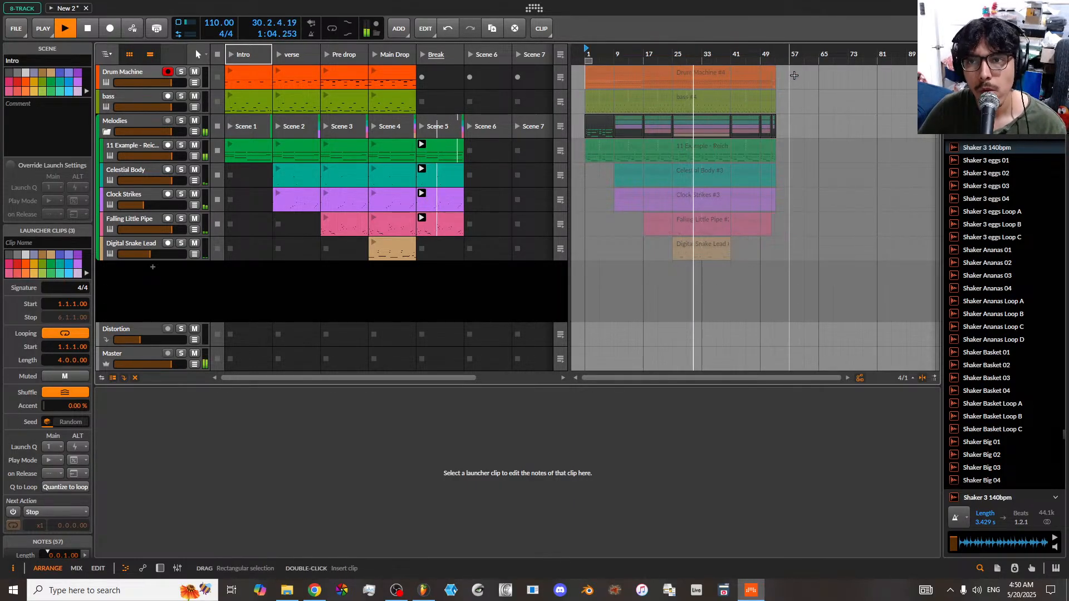
left_click_drag(795, 75, 583, 252)
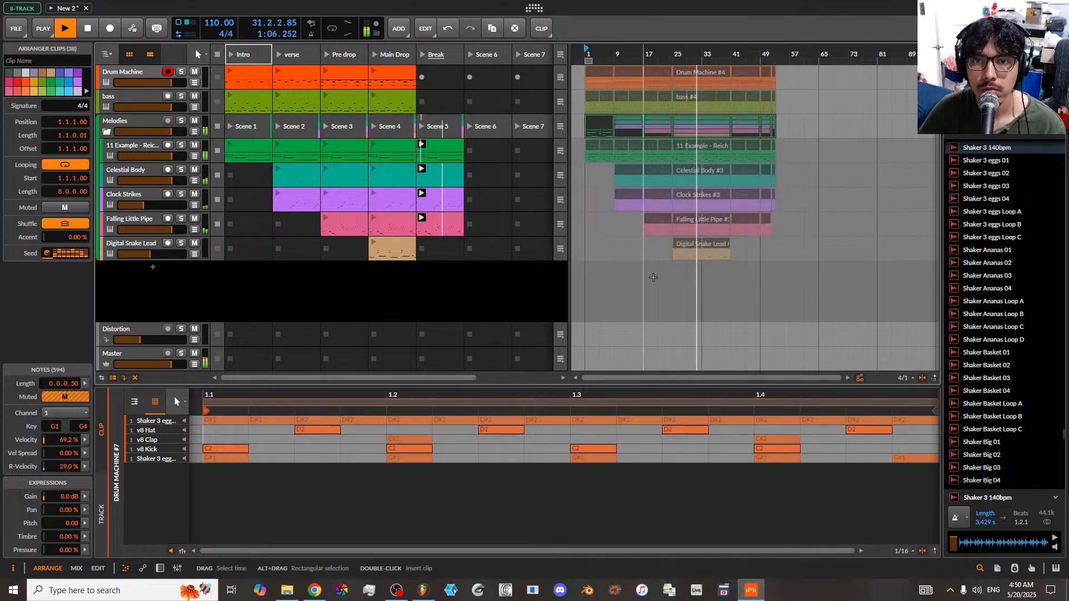
key("Delete")
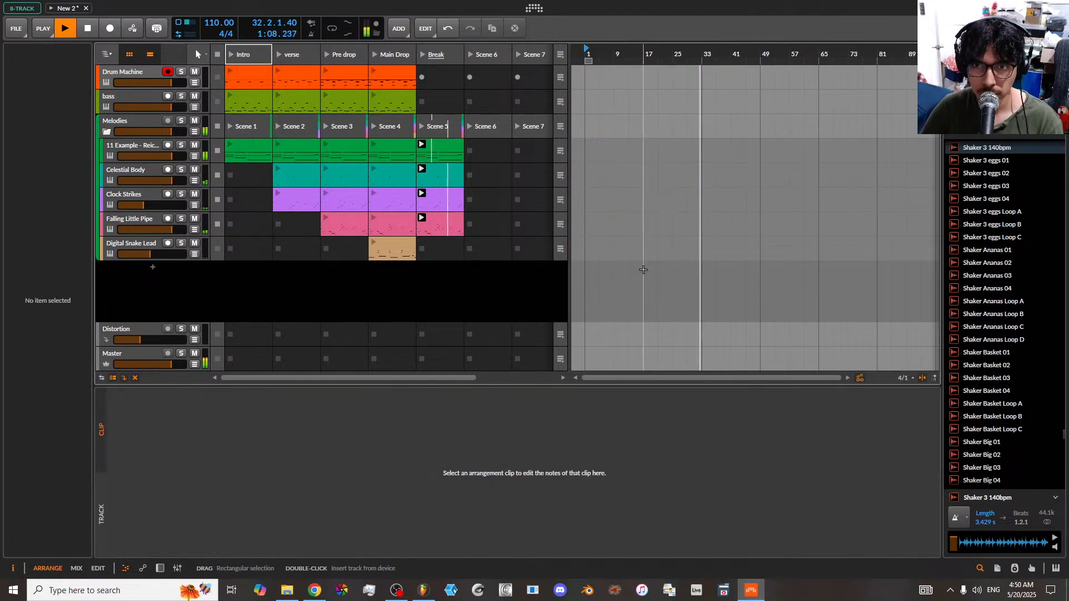
left_click(333, 28)
- Audition the scenes by launching Intro, restarting playback from Break, and continuing through Intro, verse and Pre drop
left_click(233, 56)
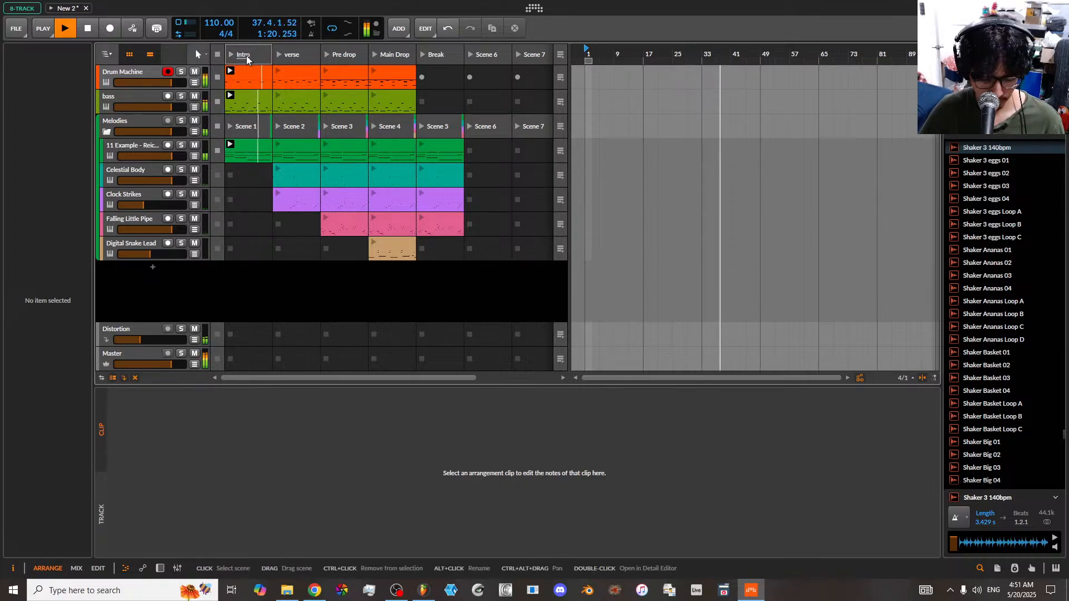
key("space")
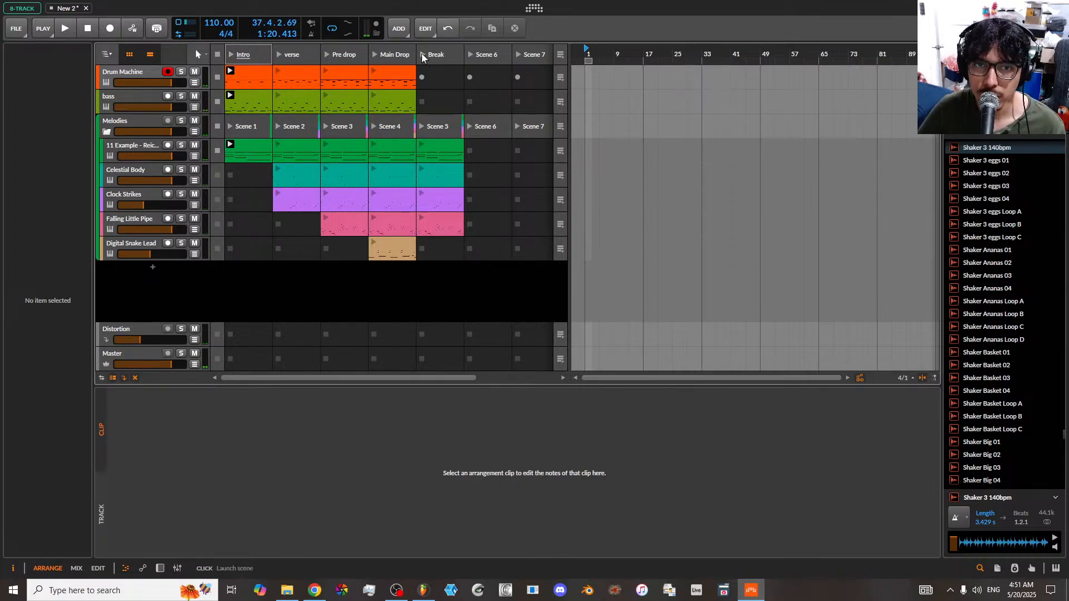
left_click(422, 55)
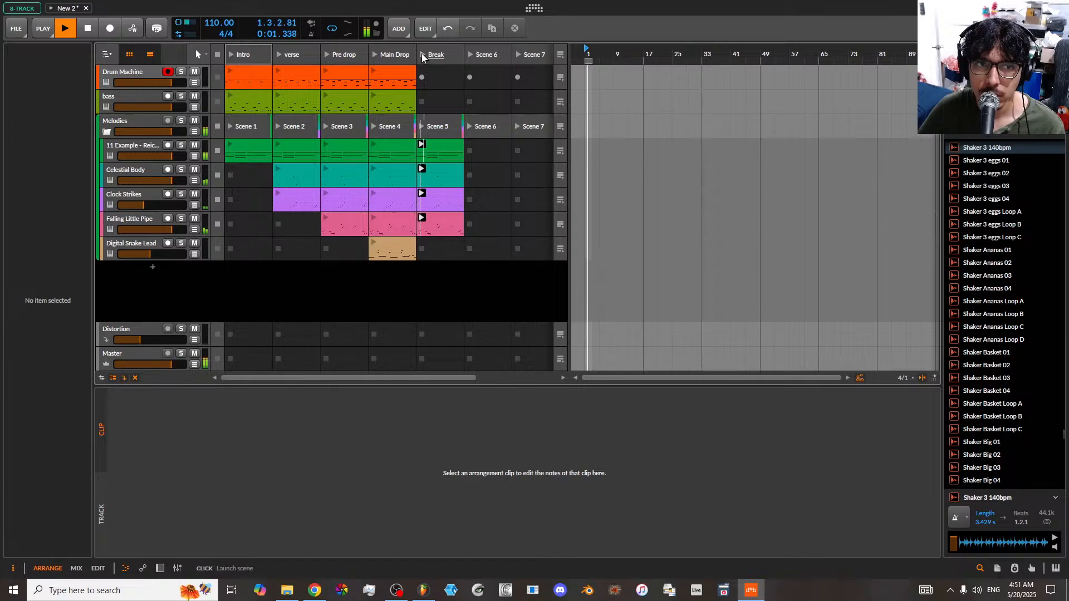
left_click(232, 56)
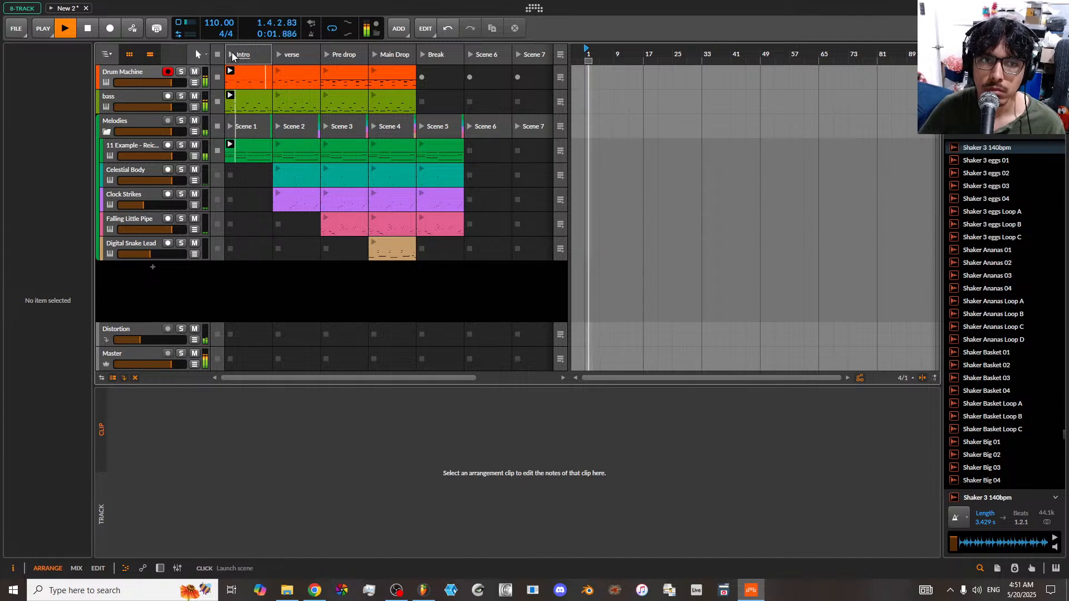
left_click(277, 54)
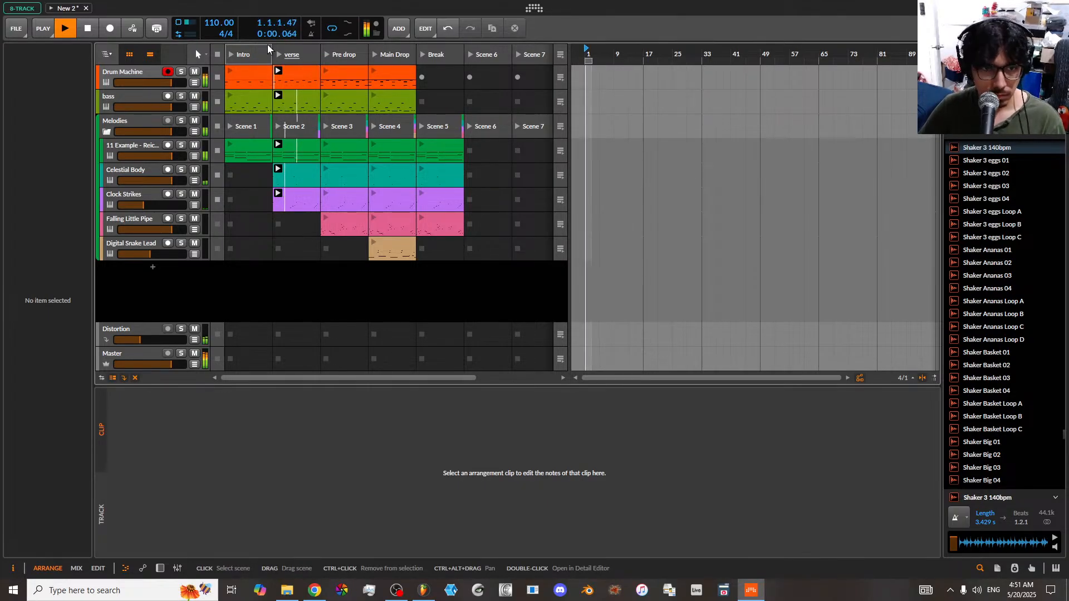
left_click(324, 54)
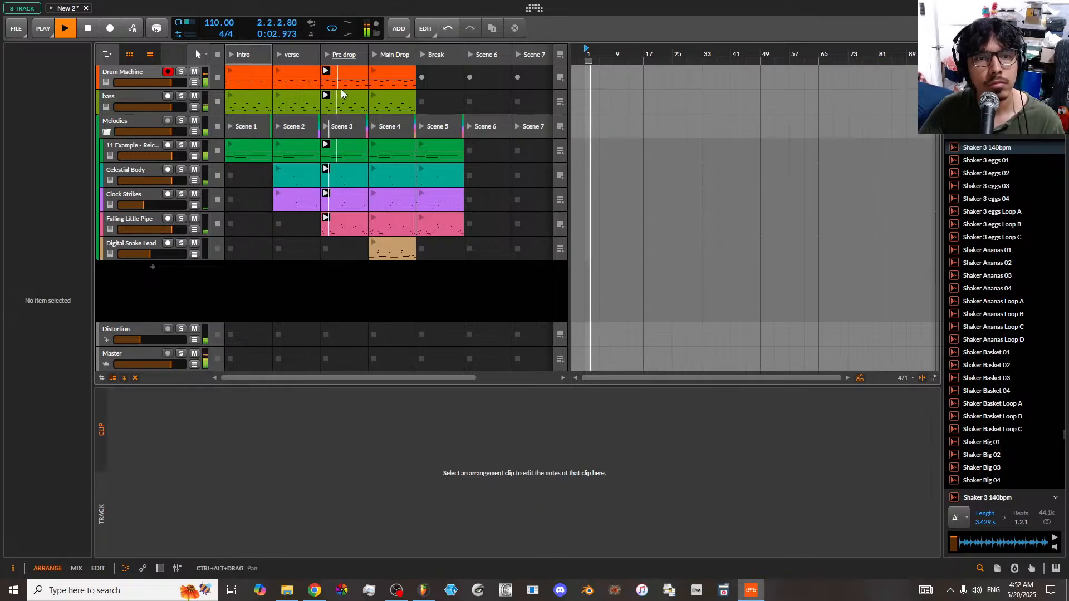
- Mute all notes of both Shaker 3 eggs lanes in the Pre drop scene's Drum Machine clip
left_click(349, 77)
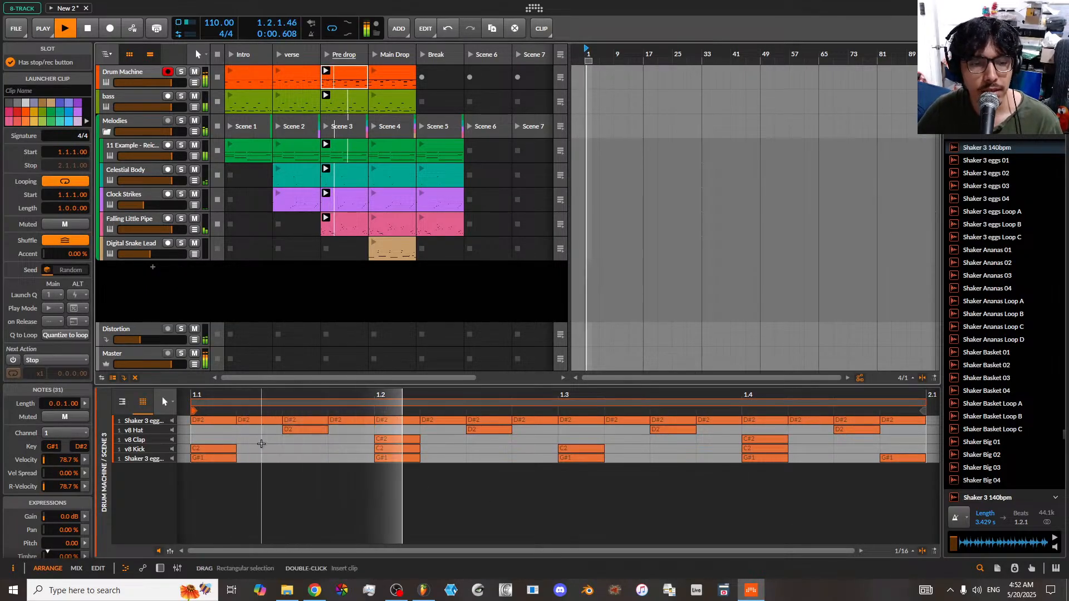
left_click(147, 421)
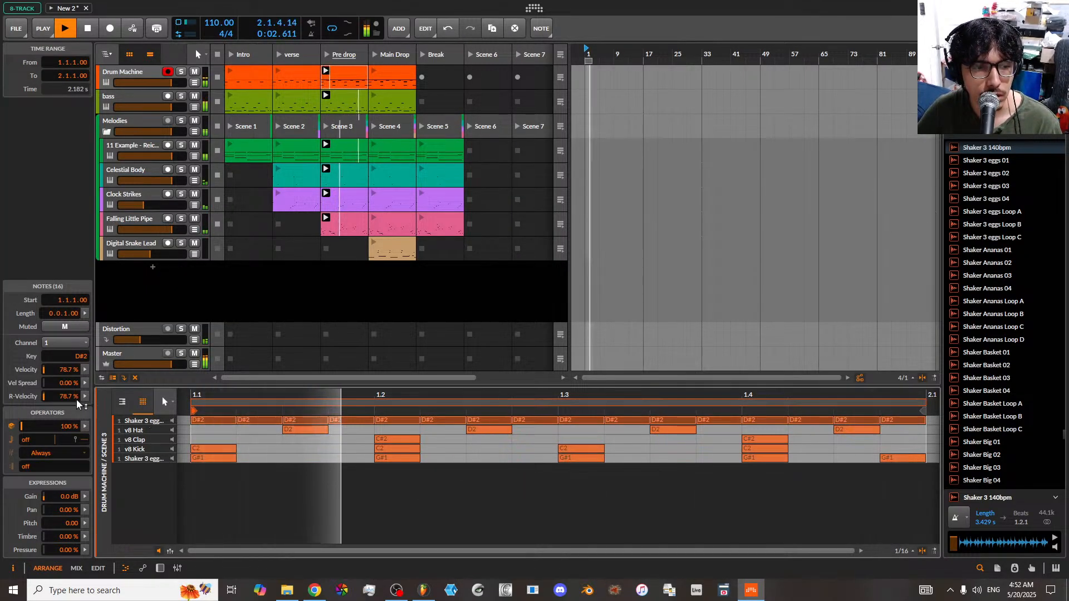
left_click(133, 459)
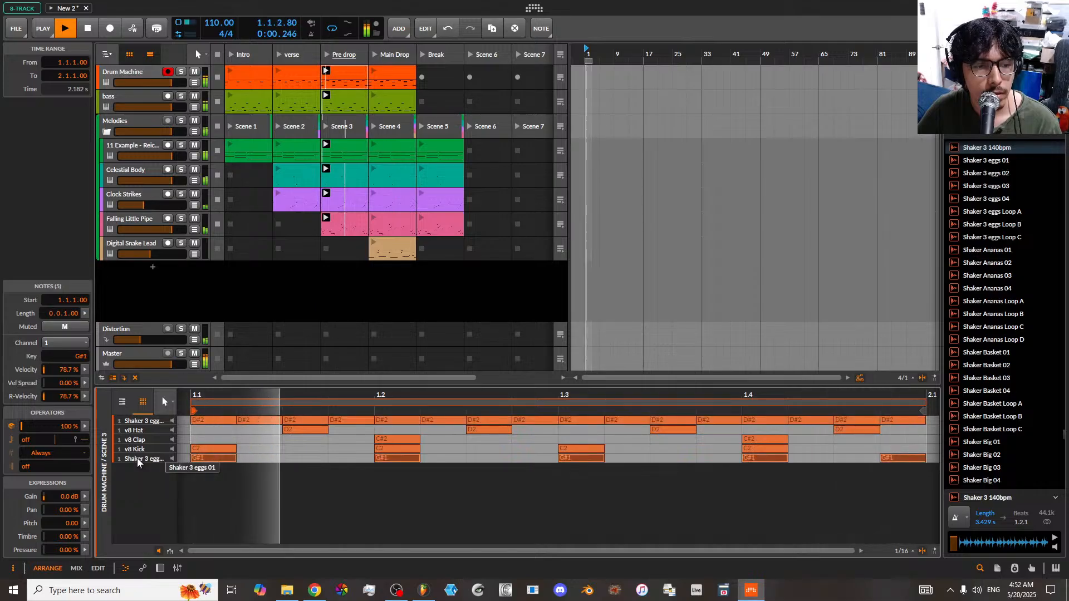
left_click(65, 327)
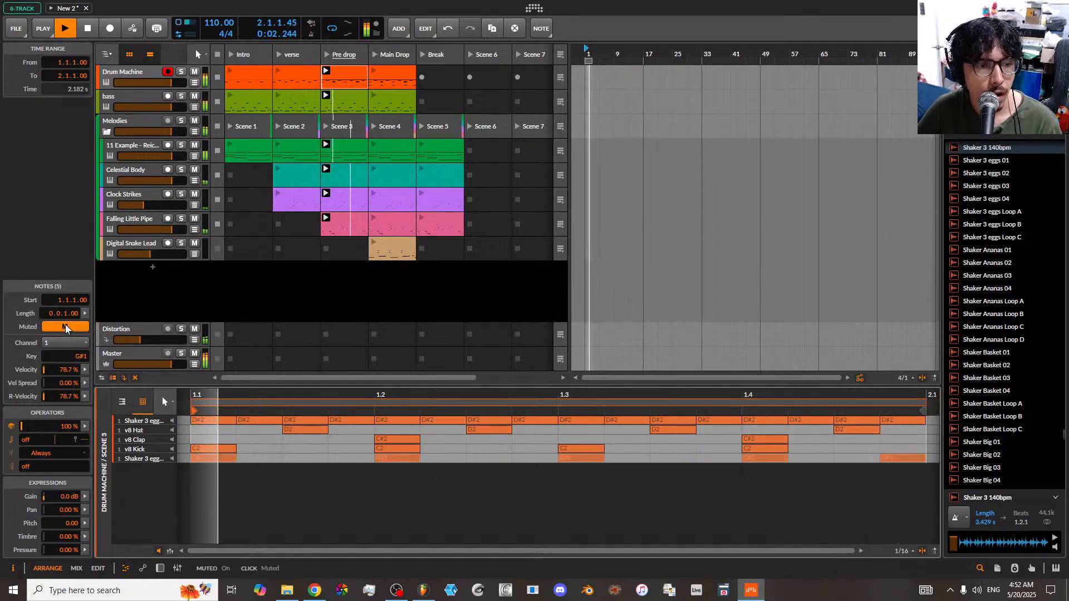
left_click(146, 422)
left_click(65, 328)
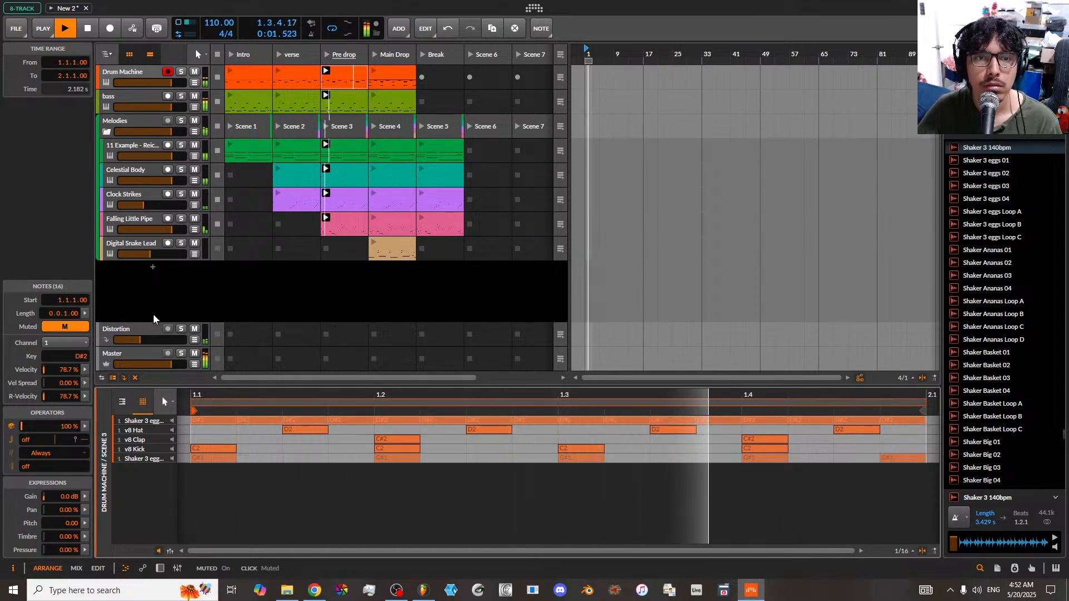
- Audition the Main Drop scene followed by the Break scene, and stop playback
left_click(374, 55)
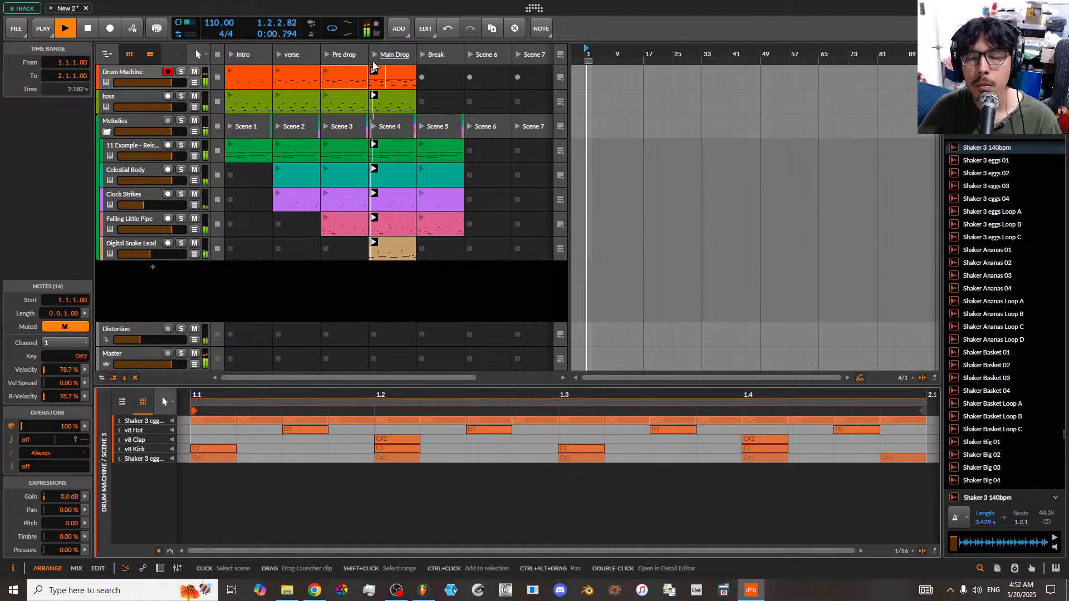
left_click(422, 56)
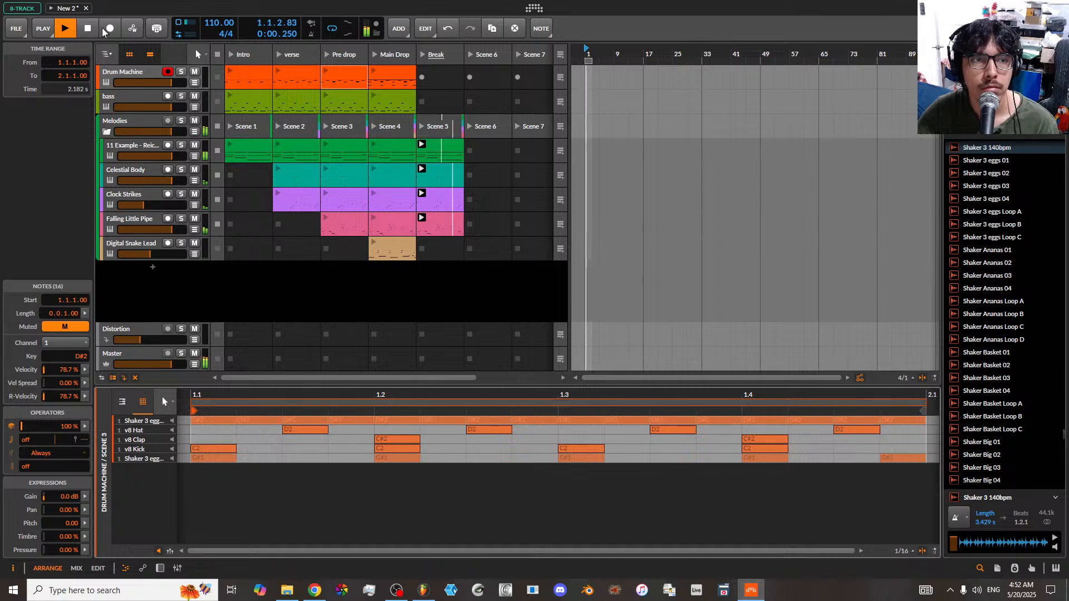
key("space")
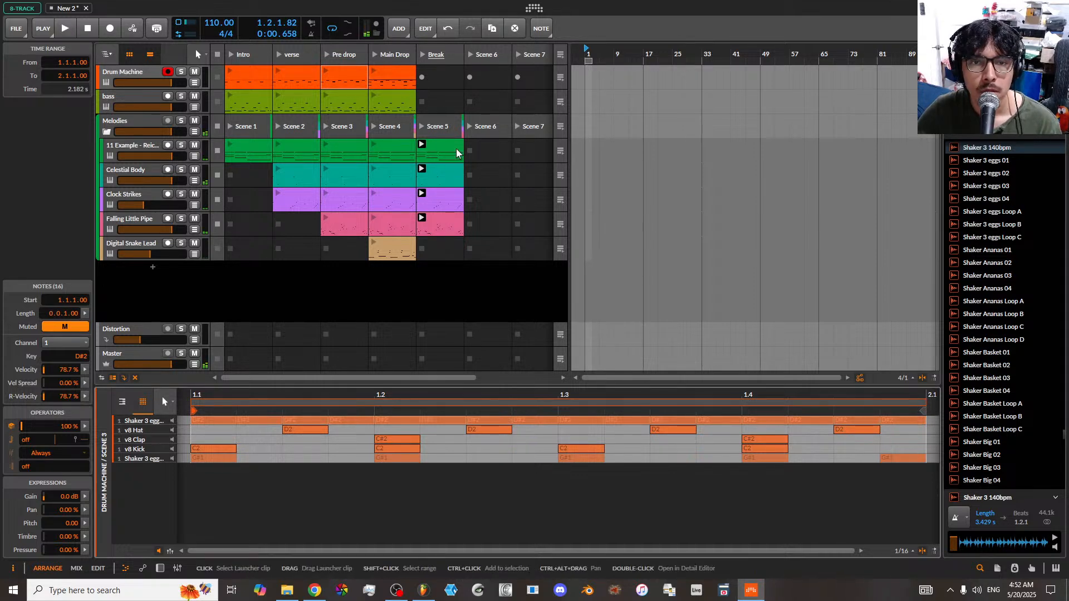
- Move the Break scene one slot later and duplicate all seven Main Drop clips into the emptied Scene 5
left_click_drag(450, 62, 473, 63)
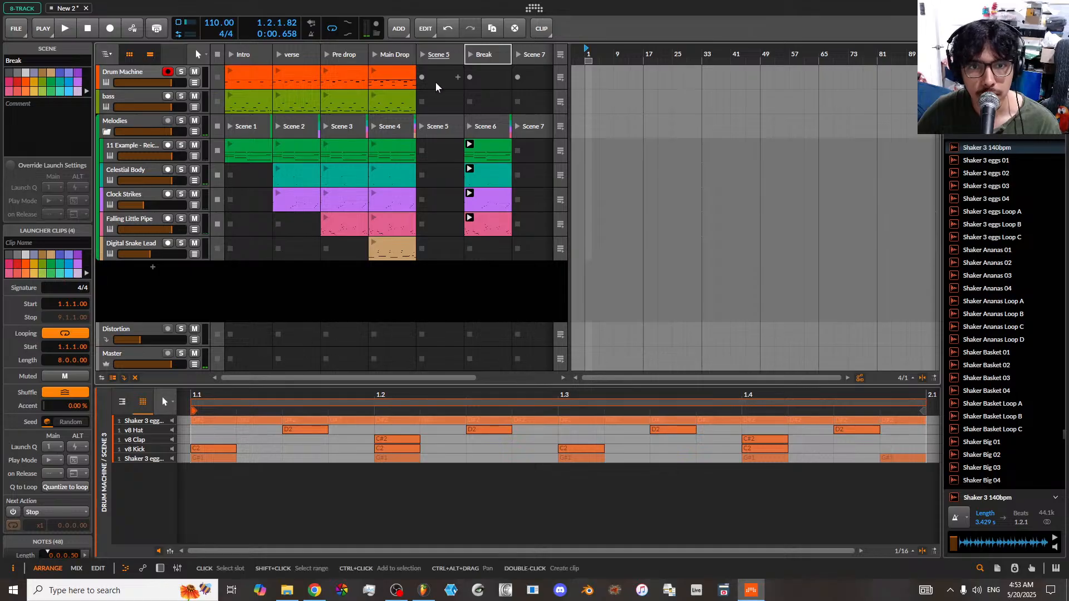
left_click(401, 80)
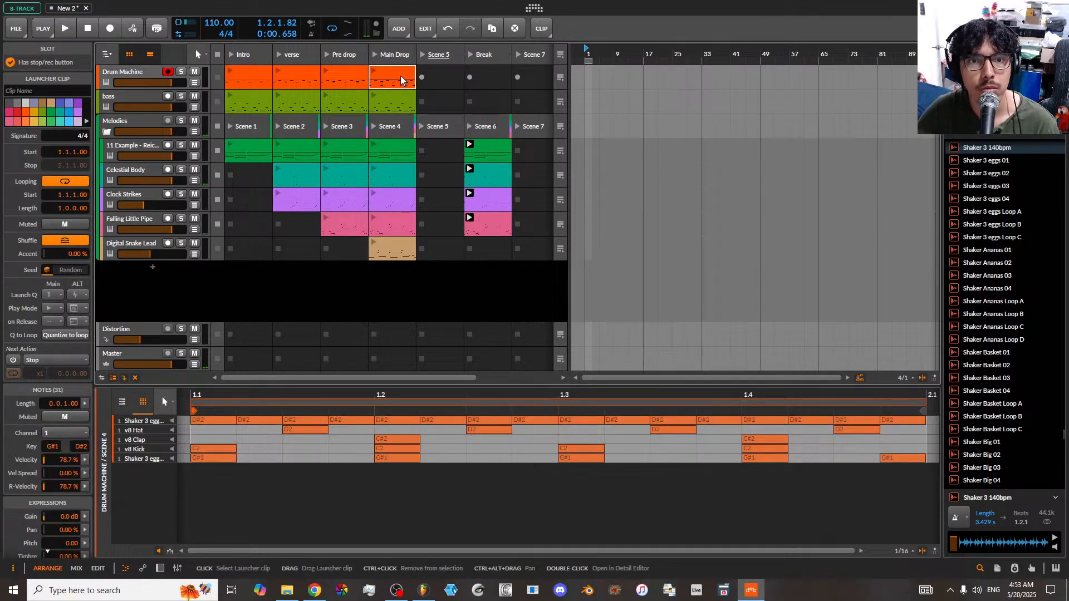
left_click(402, 111)
left_click(402, 85)
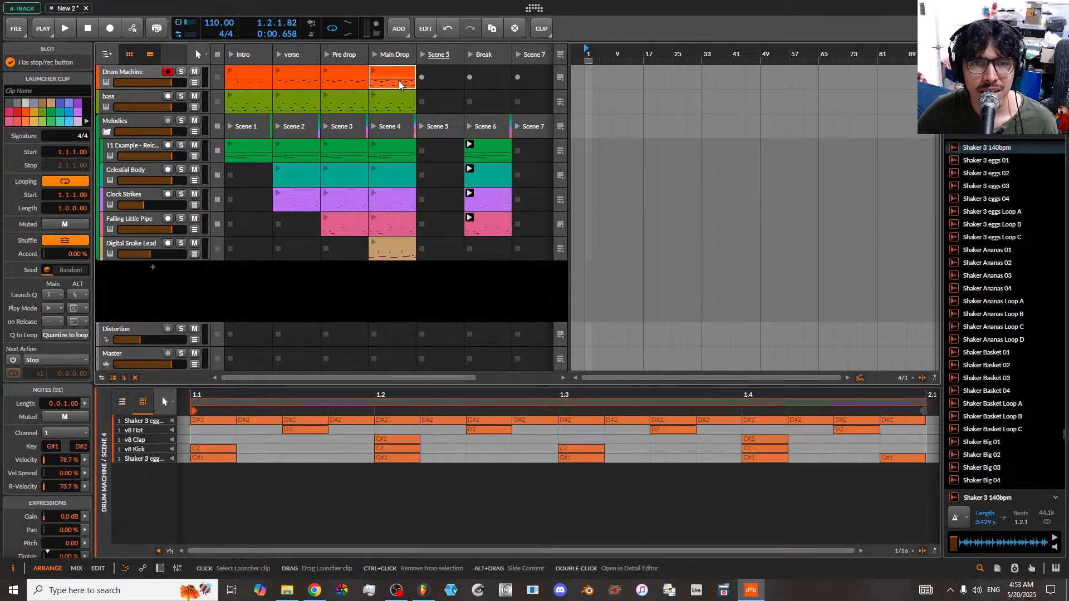
left_click(399, 106, "shift")
left_click(401, 152, "ctrl")
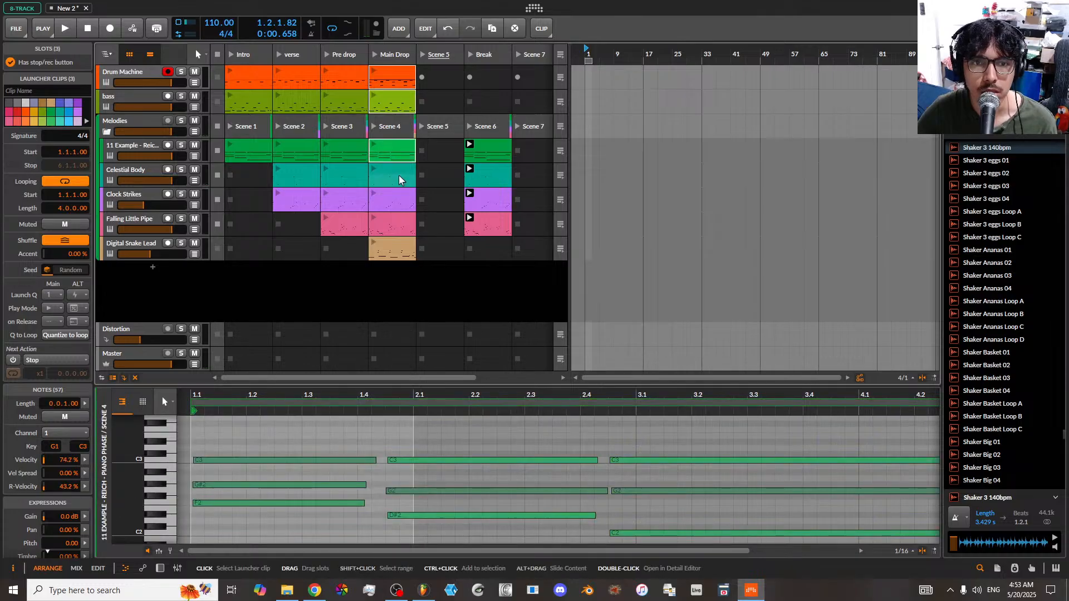
left_click(401, 178, "ctrl")
left_click(400, 203, "ctrl")
left_click(397, 227, "ctrl")
left_click(393, 251, "ctrl")
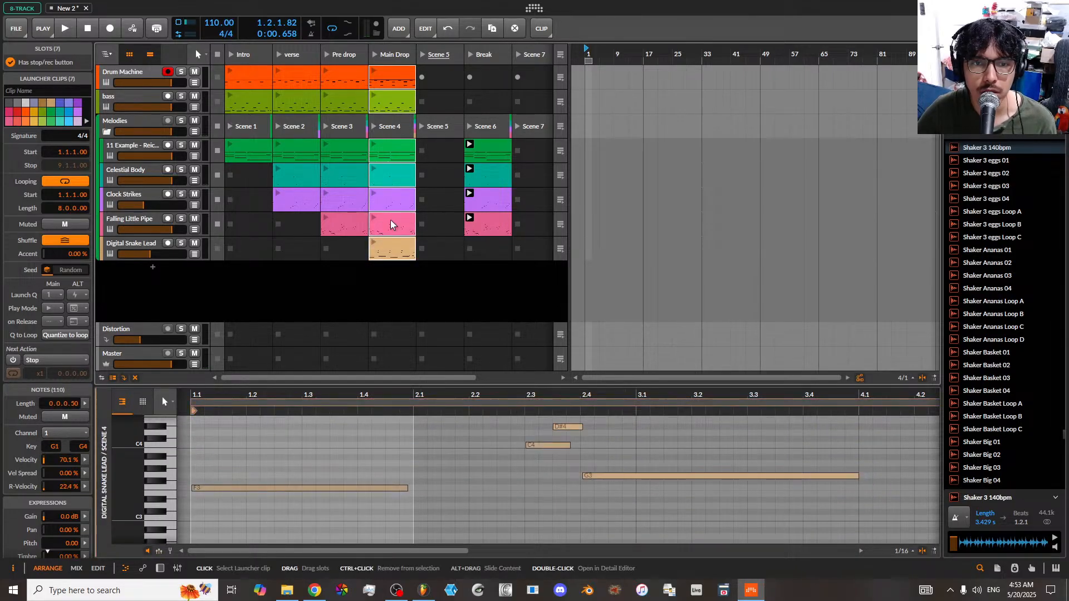
right_click(397, 81)
left_click(490, 157)
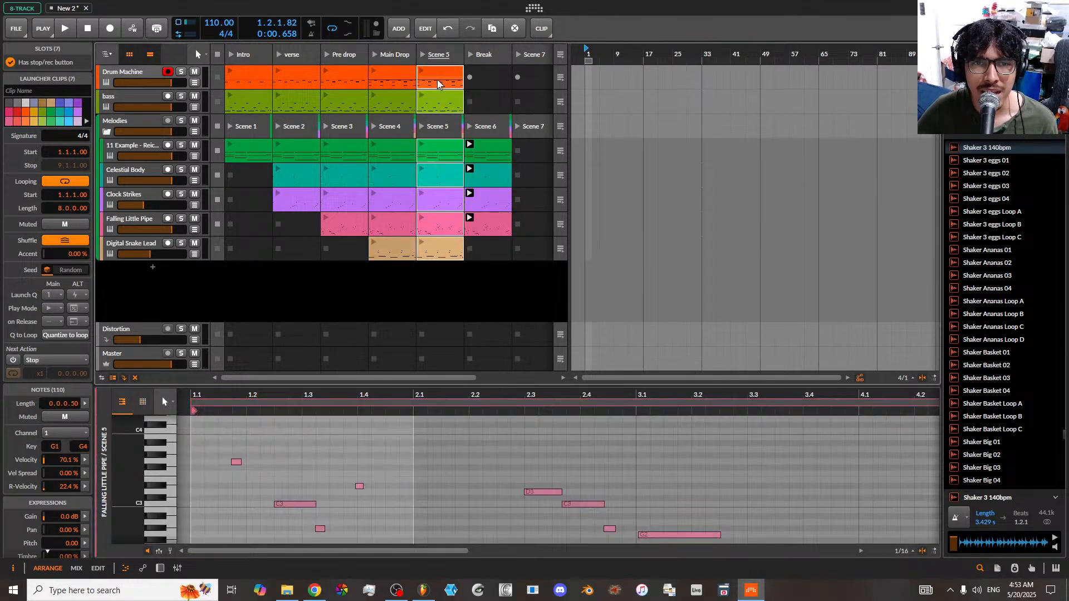
- Delete the Digital Snake Lead clip from Scene 5 and rename that scene as drop no lead
left_click(437, 80)
right_click(437, 81)
left_click(436, 76)
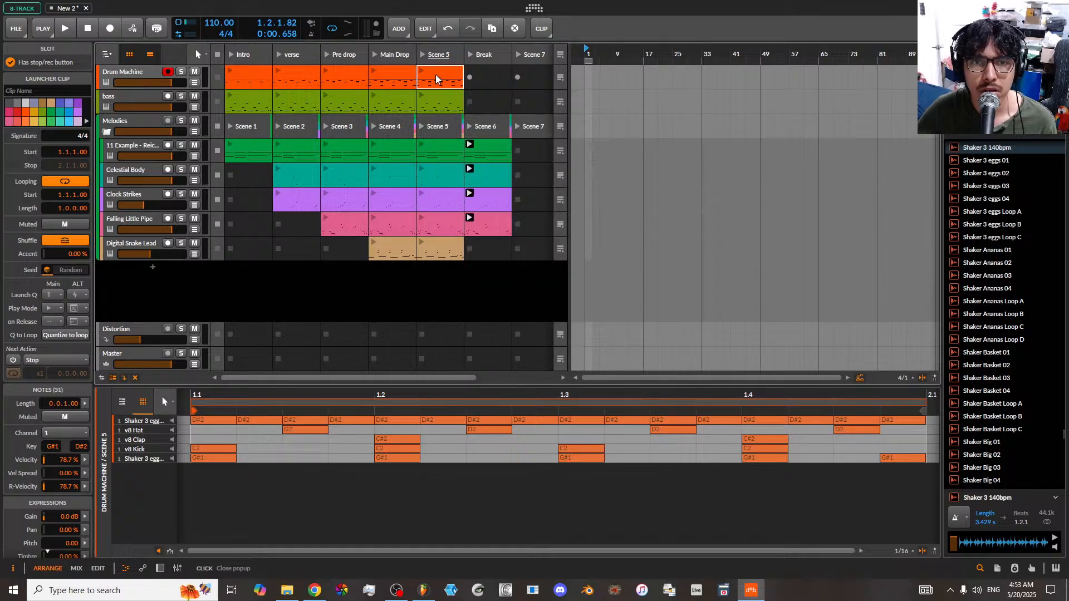
left_click(441, 249)
right_click(440, 248)
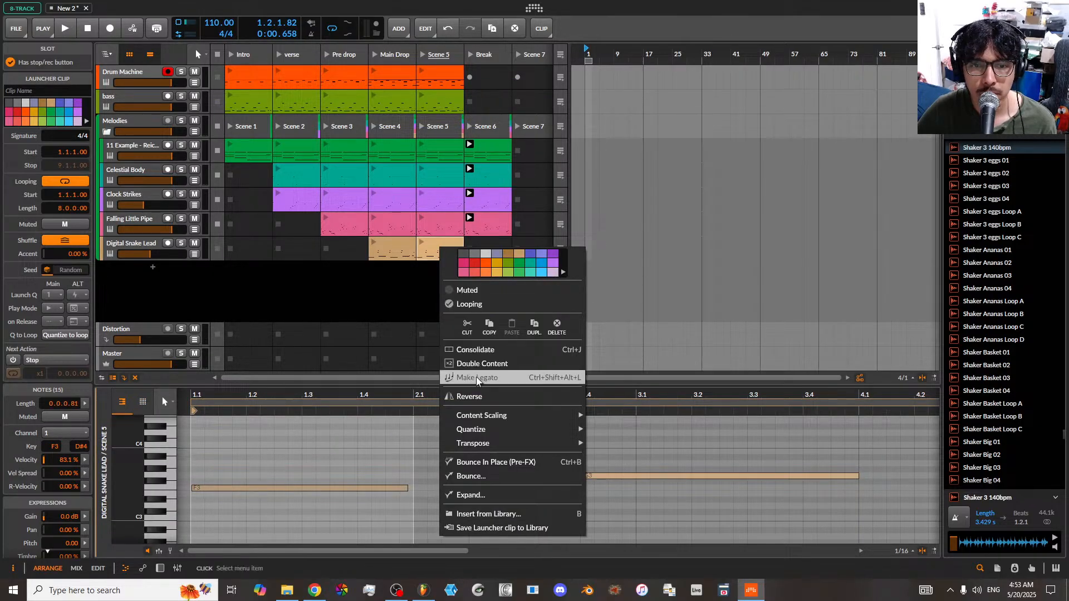
left_click(549, 331)
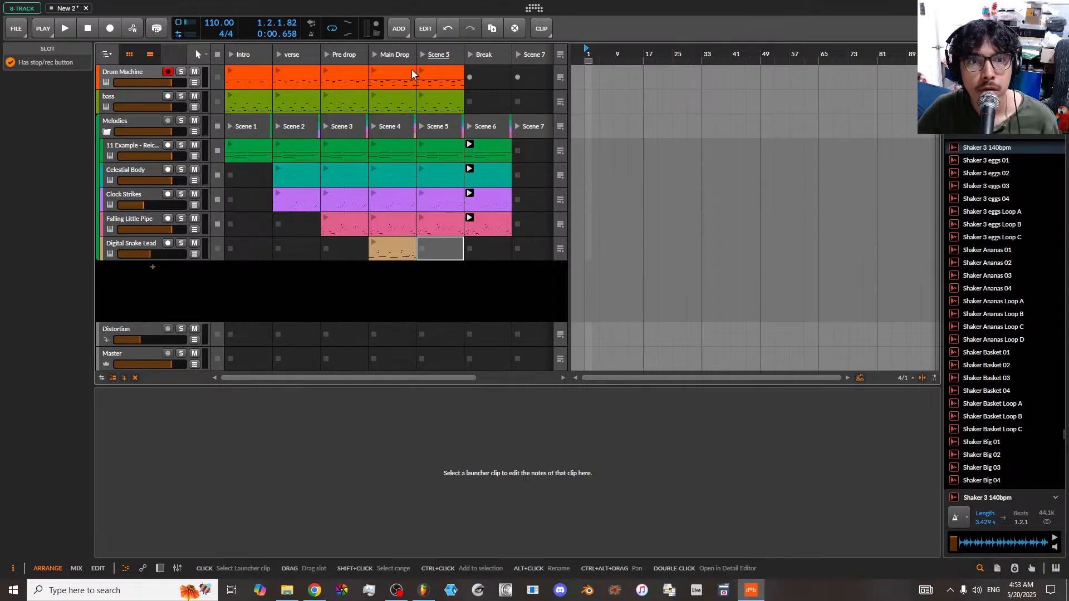
left_click(402, 56)
left_click(439, 55)
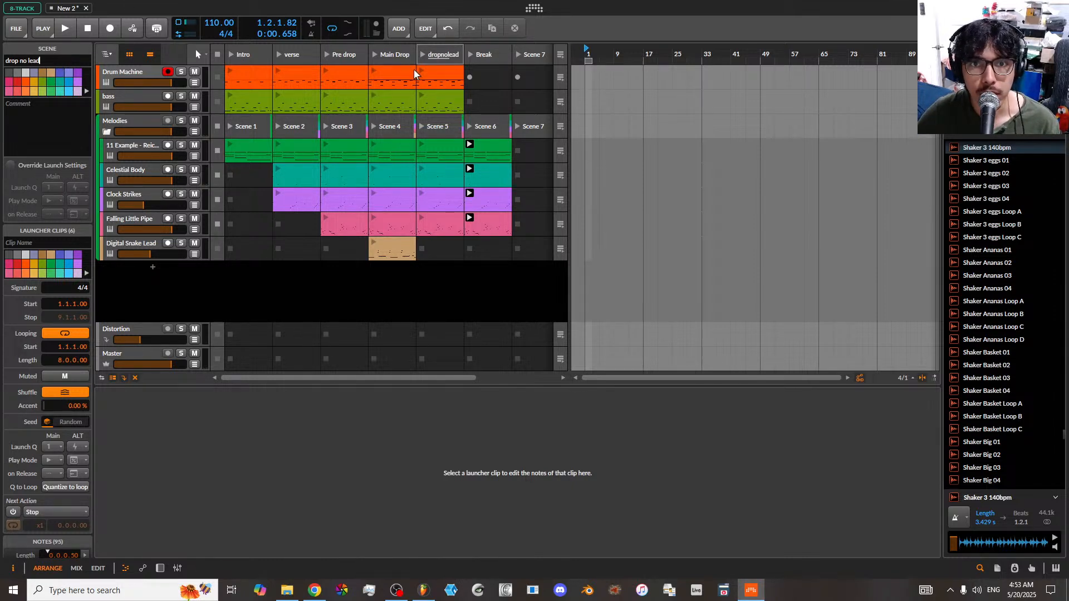
- Rename the Break scene as Break/intro and move it to the first slot, ahead of Intro
left_click(500, 54)
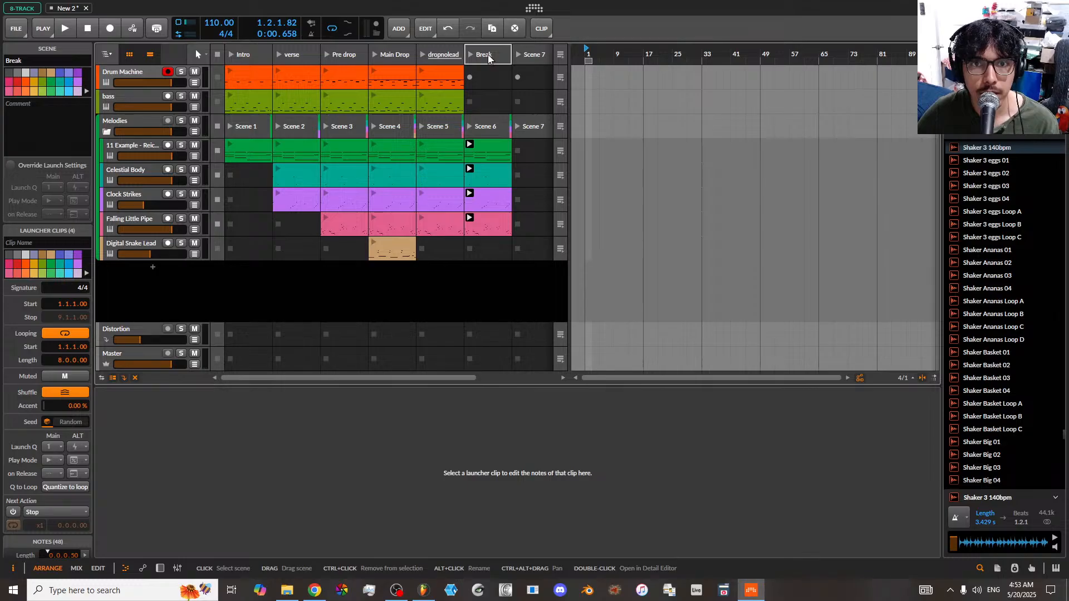
left_click(66, 59)
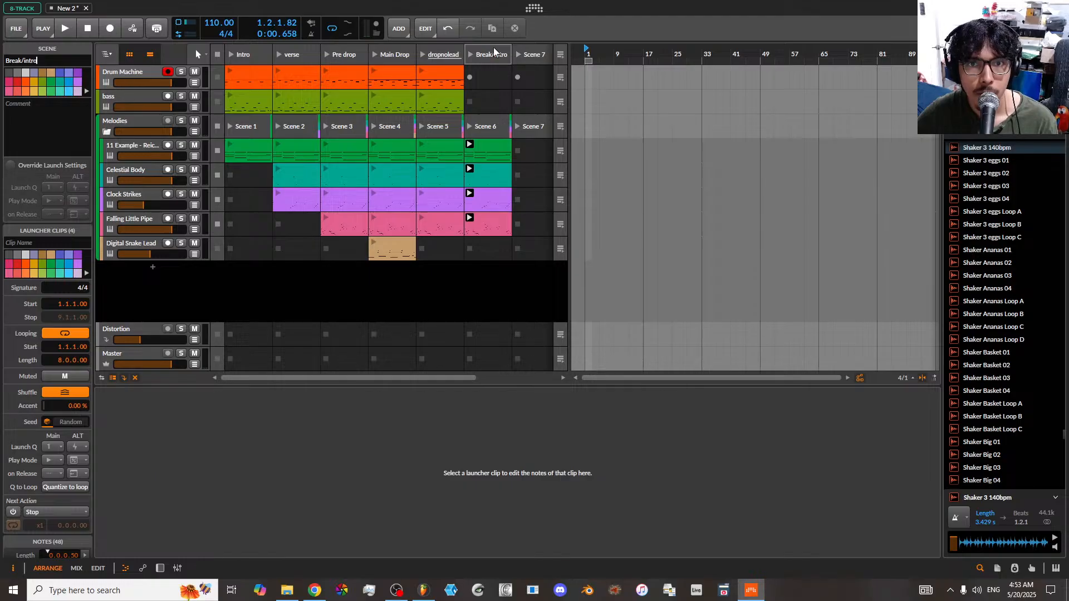
left_click(494, 54)
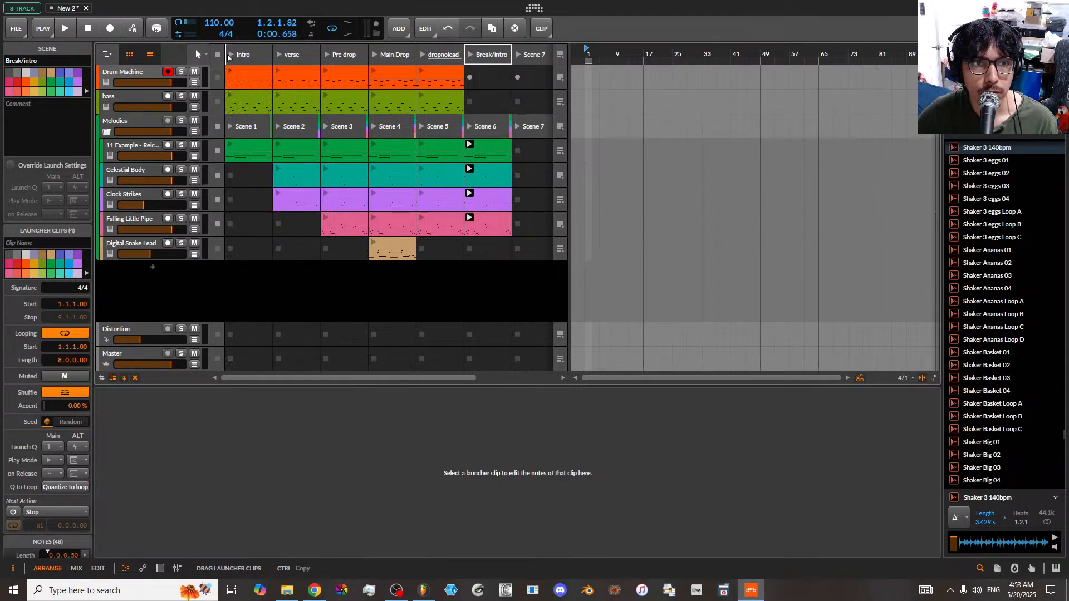
left_click_drag(227, 54, 227, 54)
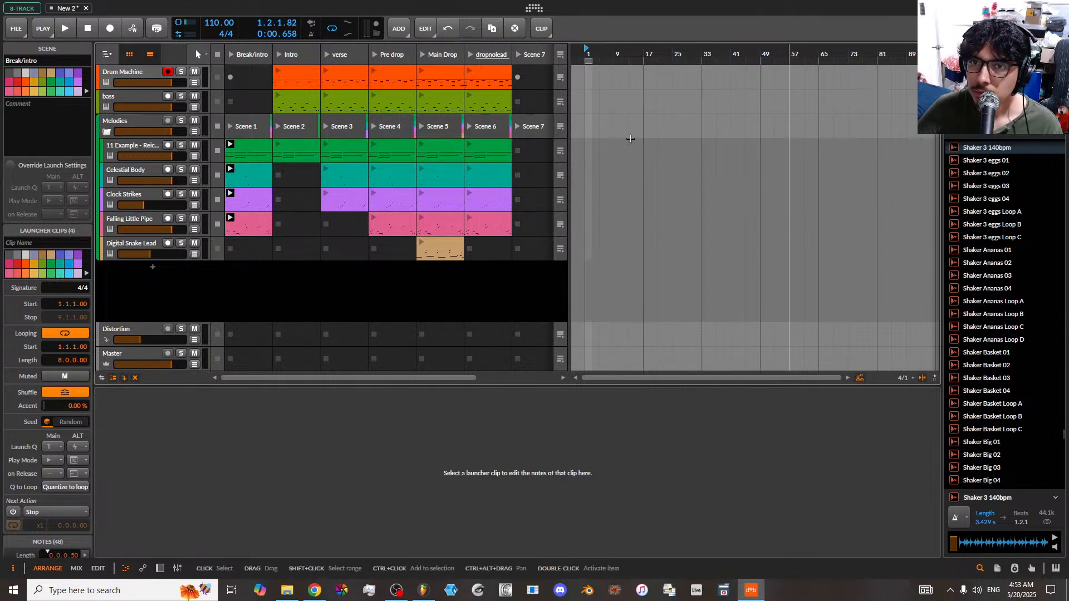
- Record a scene performance into the arranger, launching Break/intro, Intro, verse, Pre drop and Main Drop in order, and stop it
left_click(110, 29)
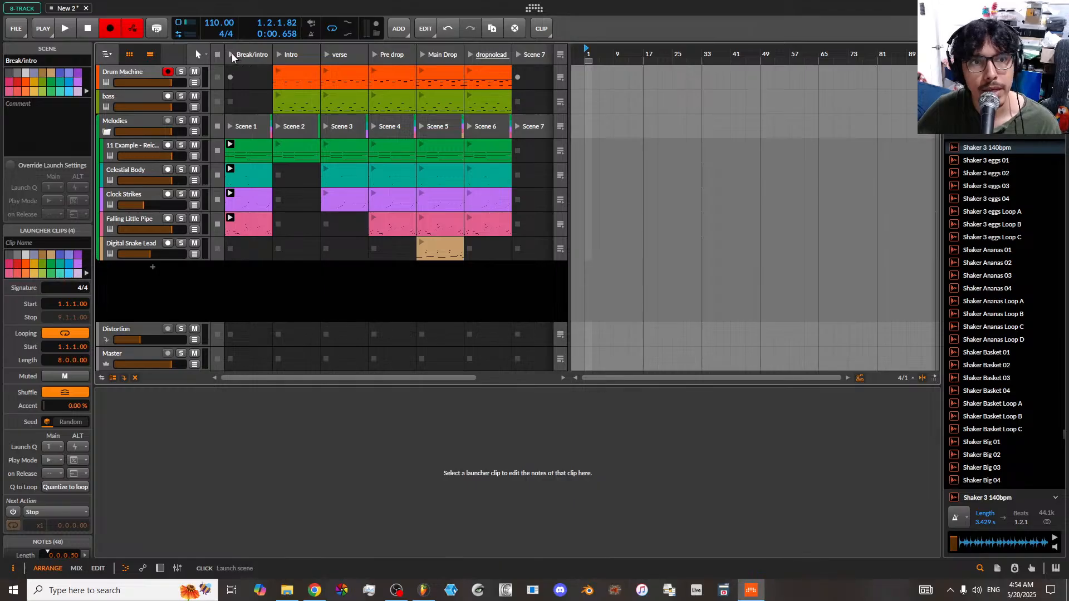
left_click(231, 54)
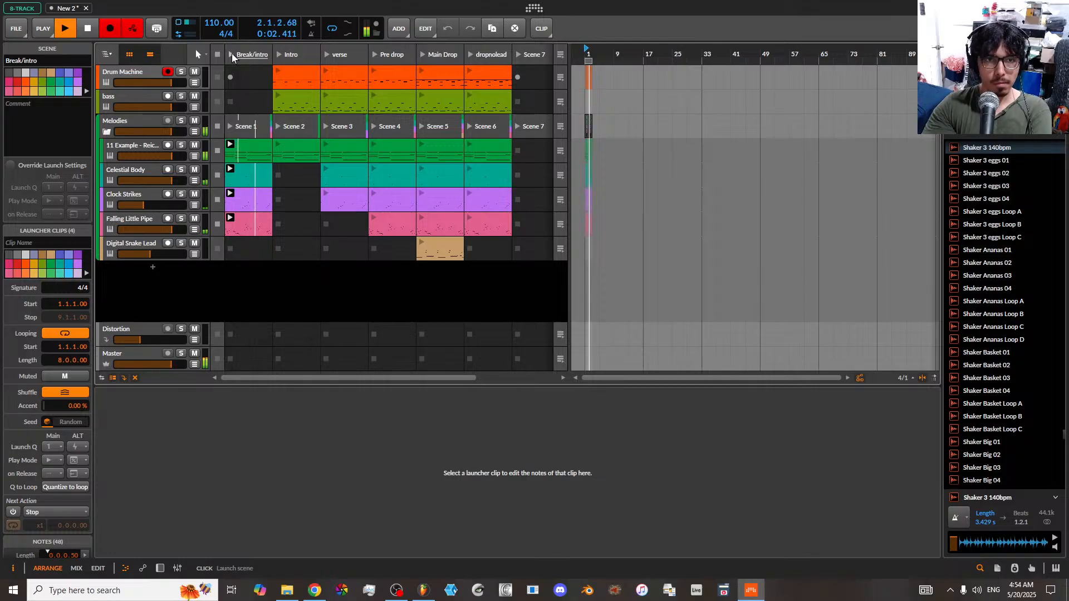
left_click(279, 53)
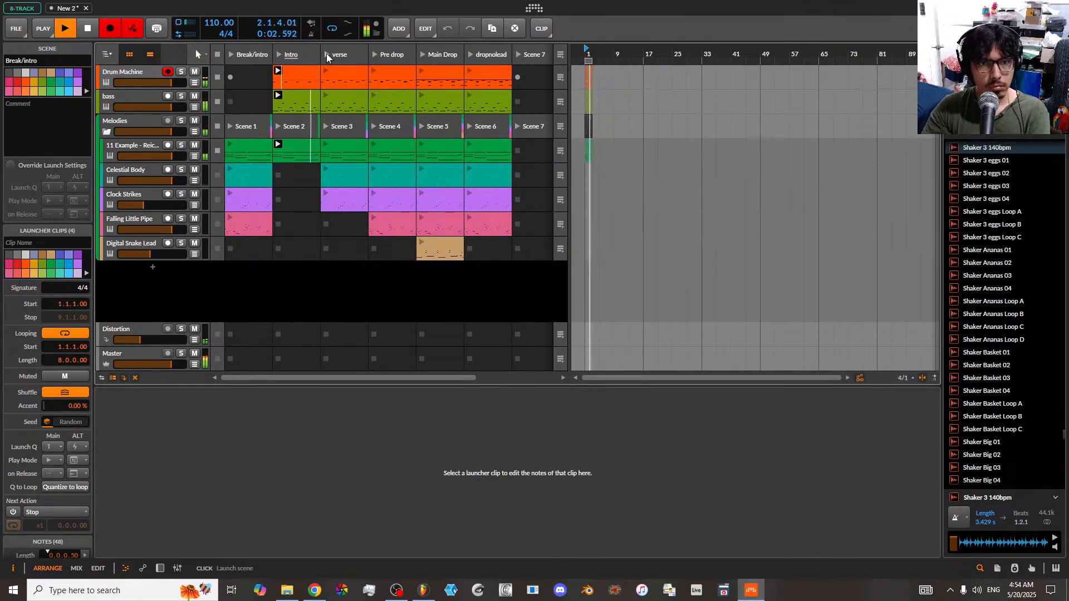
left_click(326, 54)
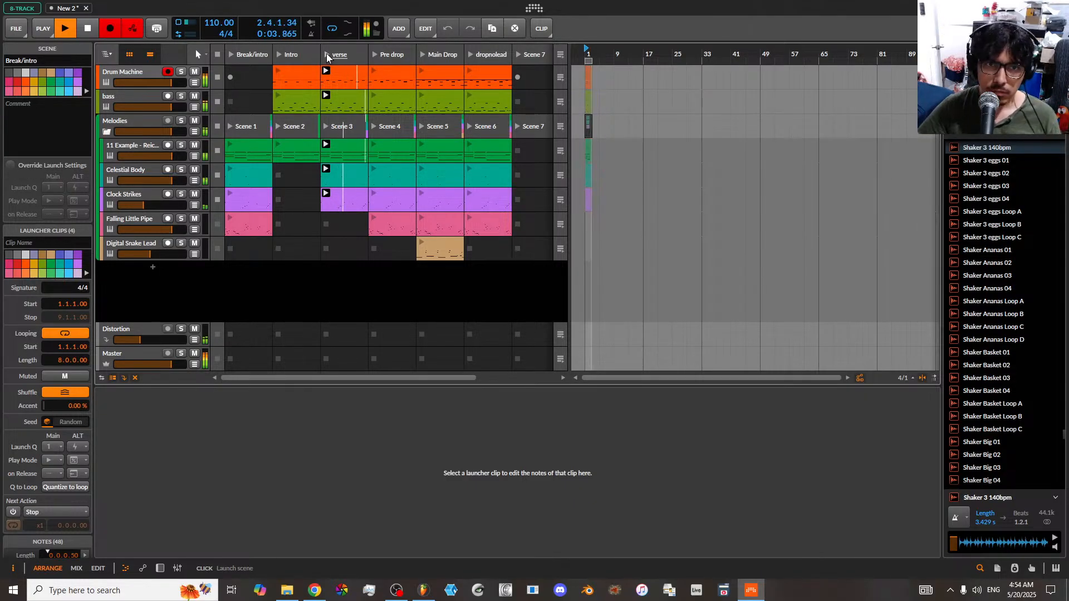
left_click(375, 54)
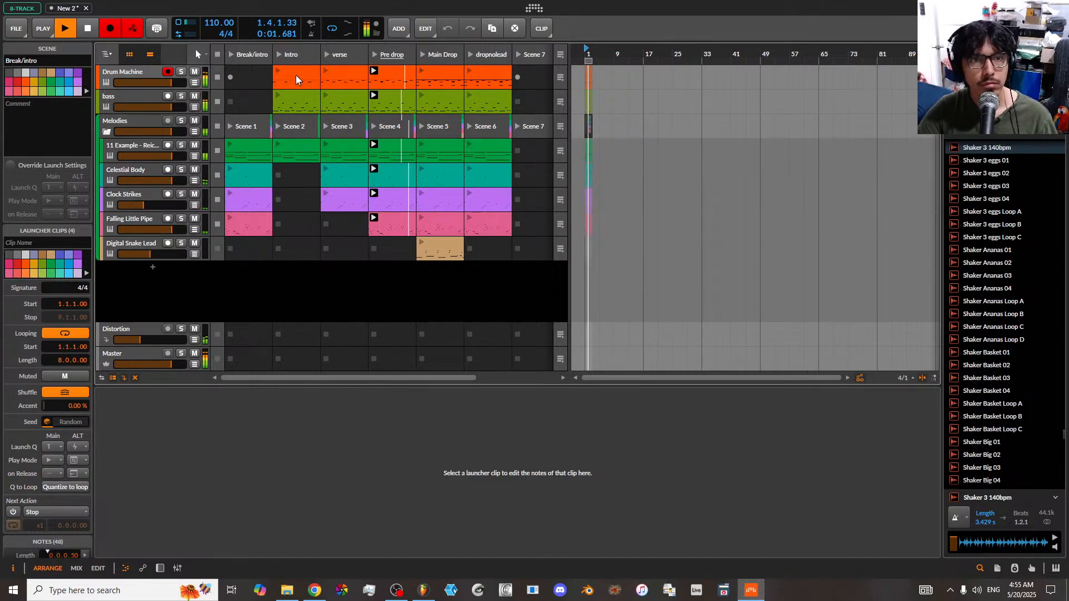
left_click(424, 51)
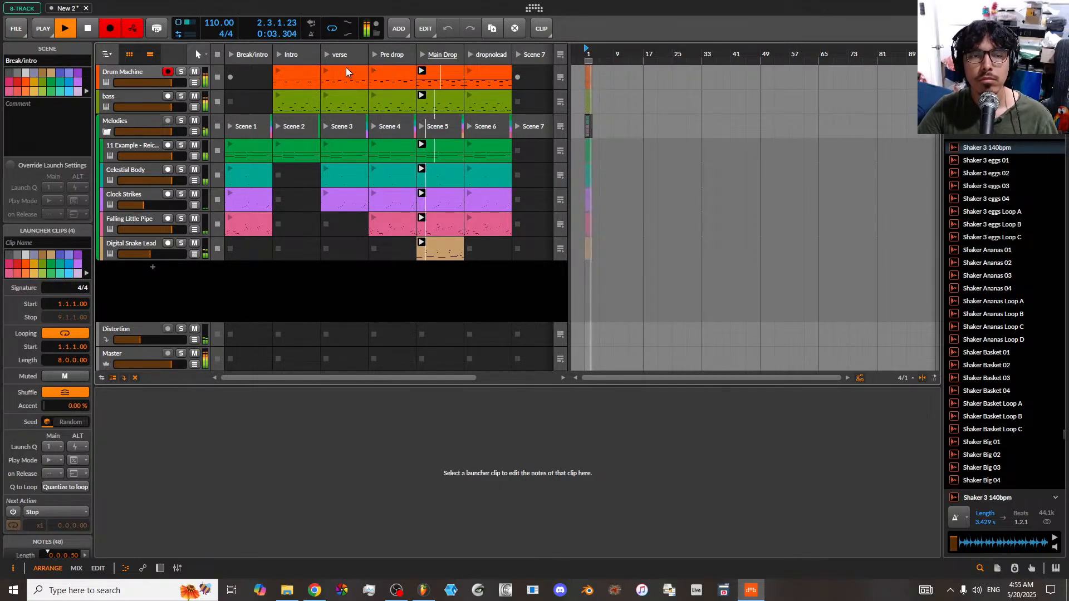
left_click(89, 27)
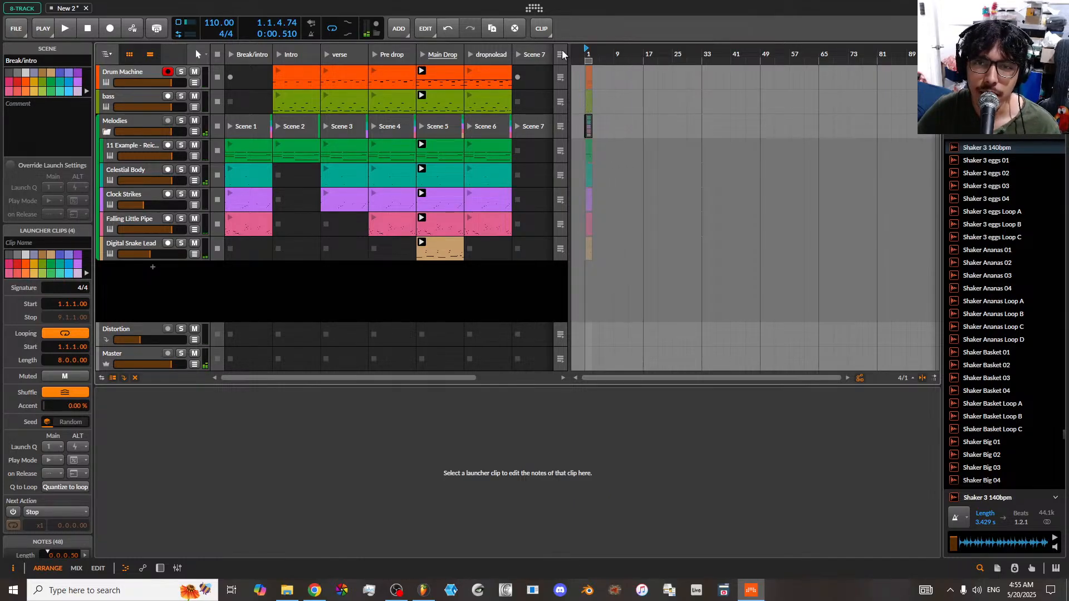
- Turn off arranger looping and undo the scene recording on the timeline
left_click(332, 28)
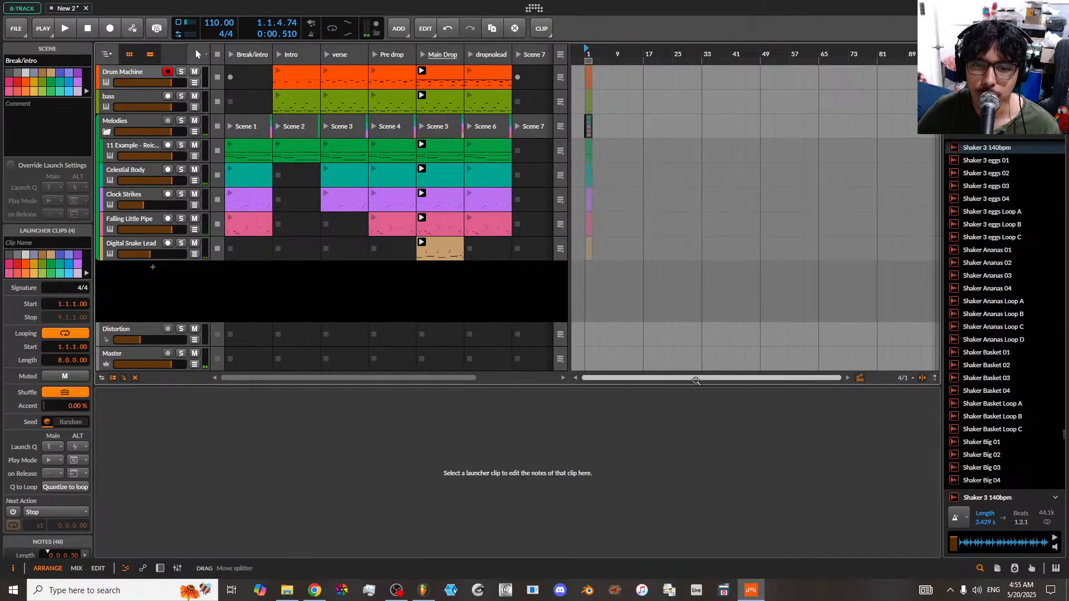
left_click_drag(696, 377, 697, 300)
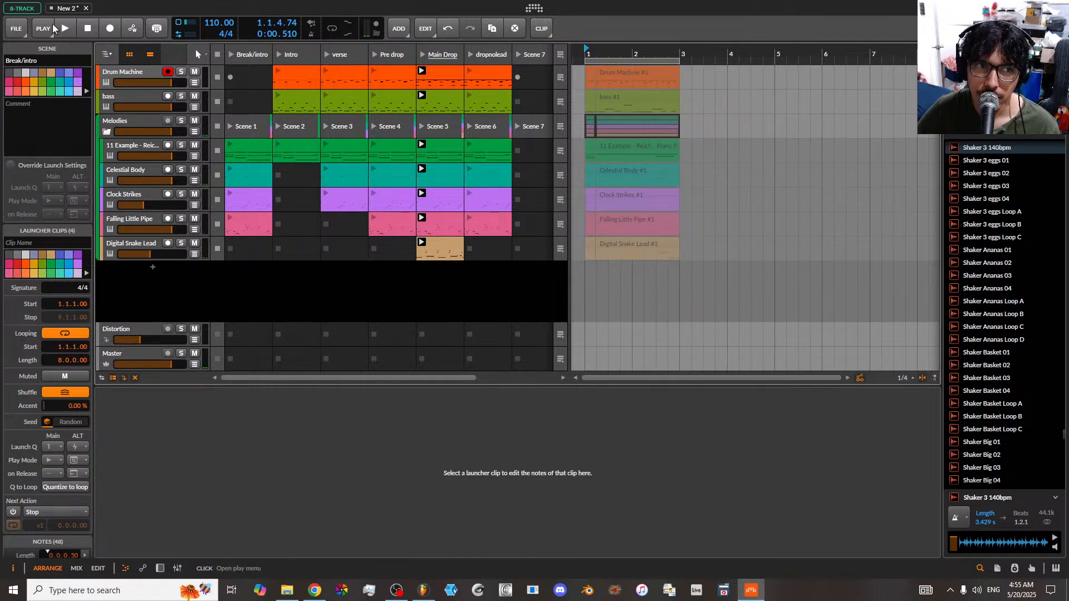
left_click(425, 29)
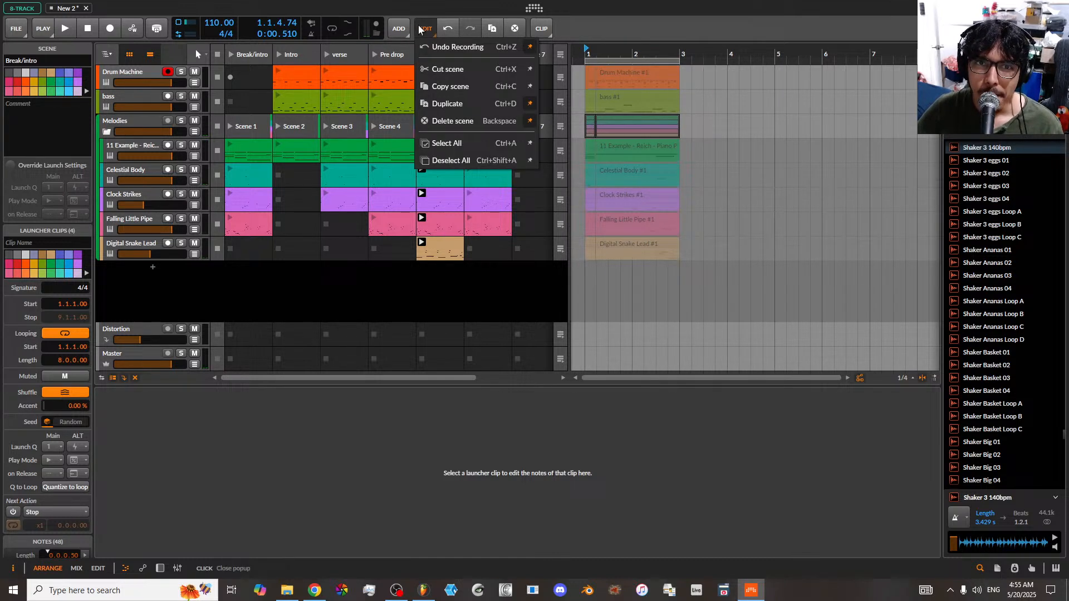
left_click(443, 48)
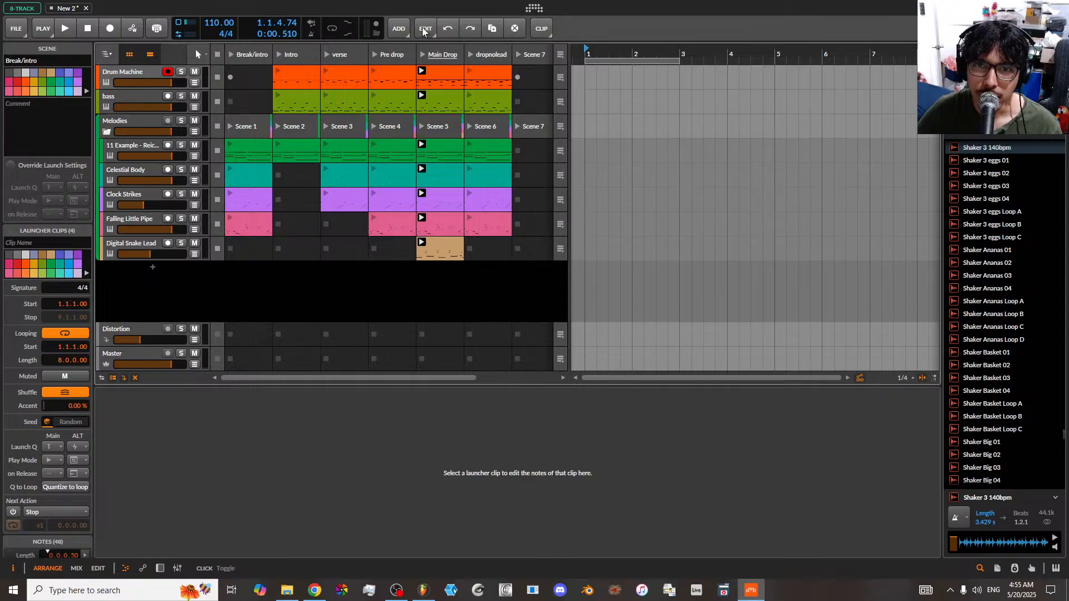
right_click(629, 62)
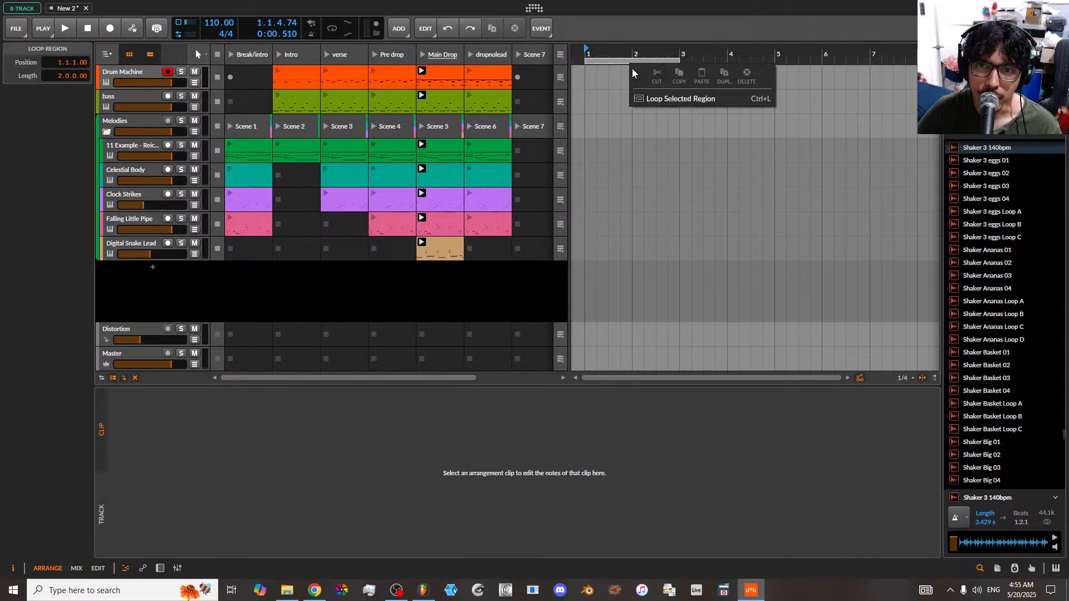
left_click(620, 59)
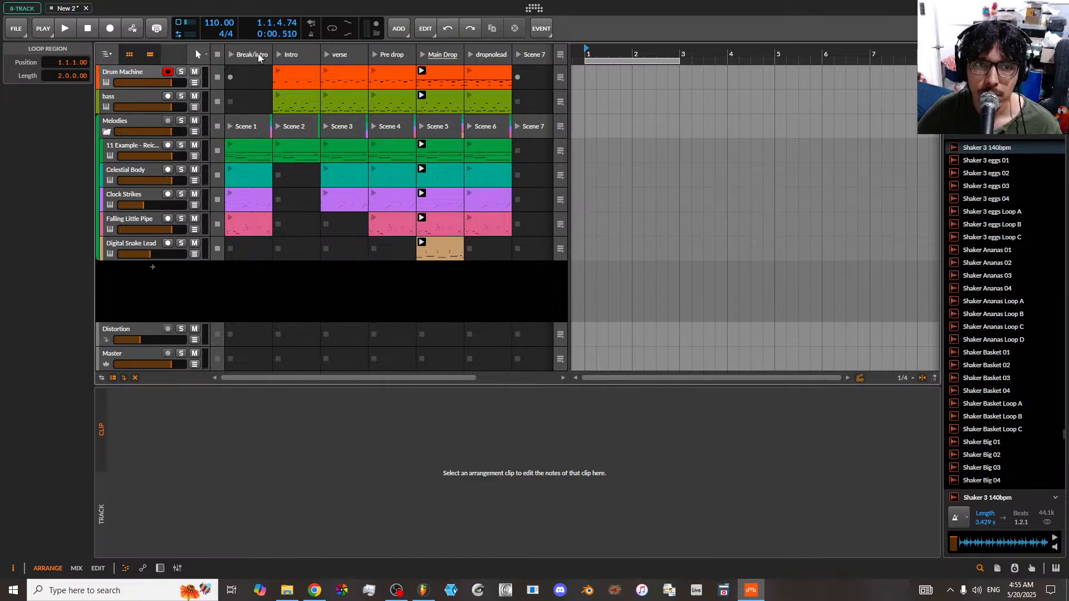
- Audition the launcher scenes, playing Pre drop, switching to verse, and returning to Pre drop
mouse_move(256, 54)
left_mouse_down()
mouse_move(603, 82)
mouse_move(329, 76)
mouse_move(255, 57)
left_mouse_up()
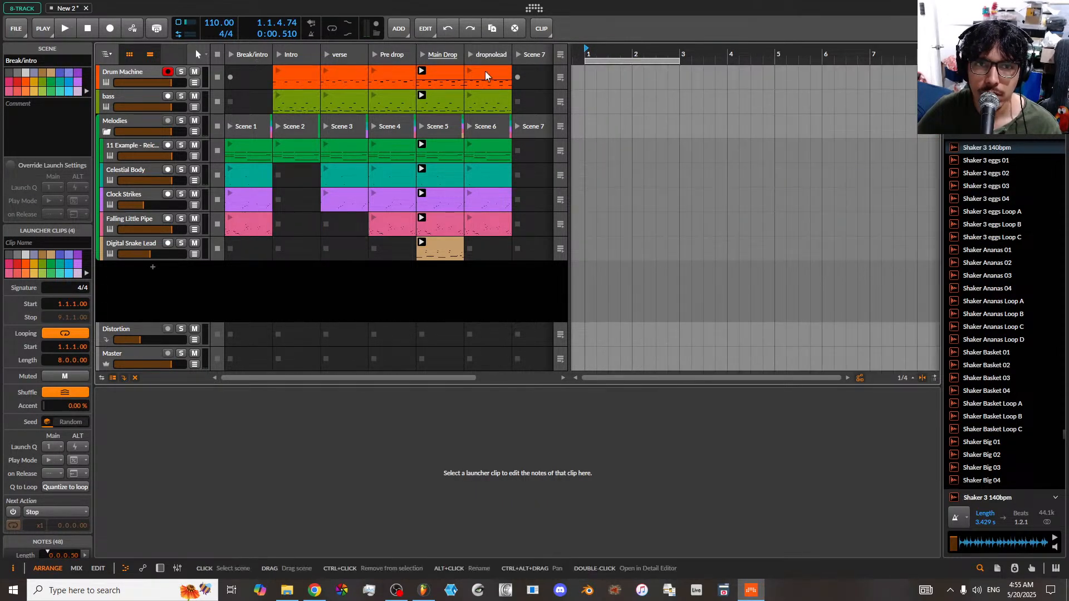
left_click(656, 59)
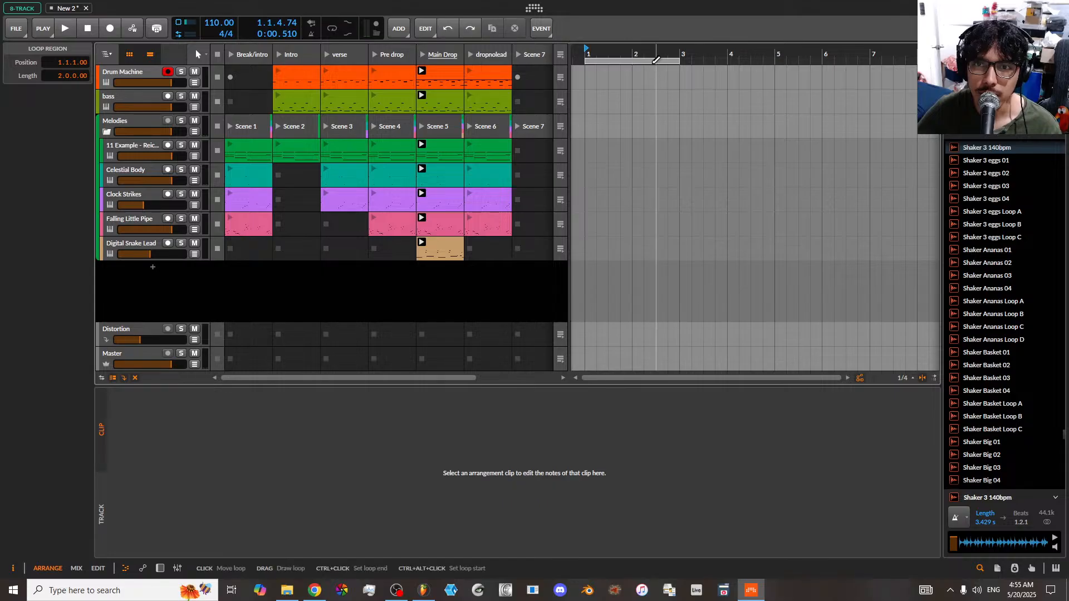
left_click_drag(650, 52, 647, 112)
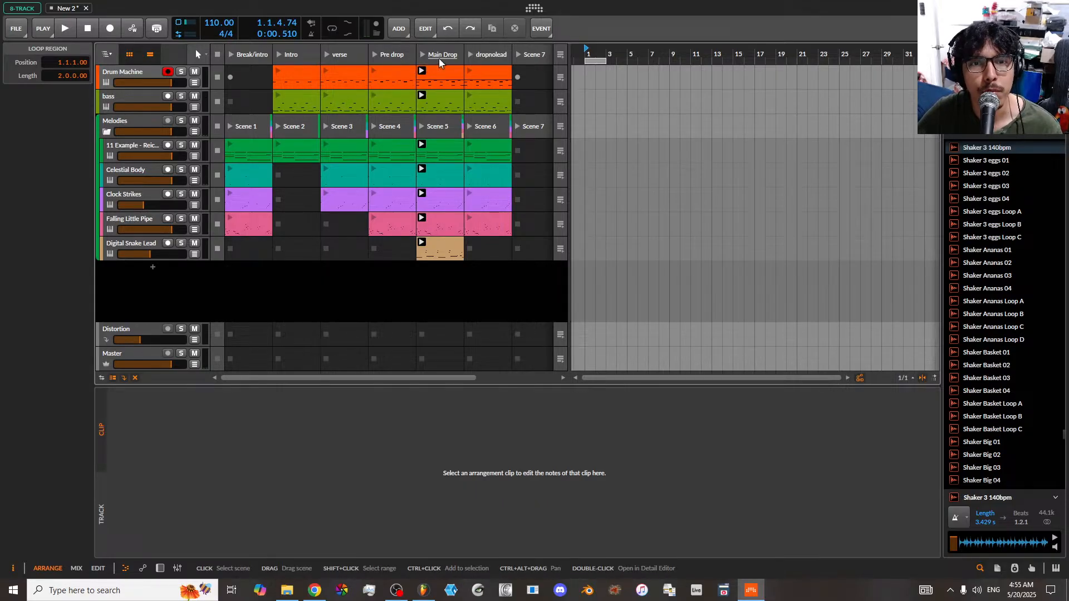
left_click(374, 55)
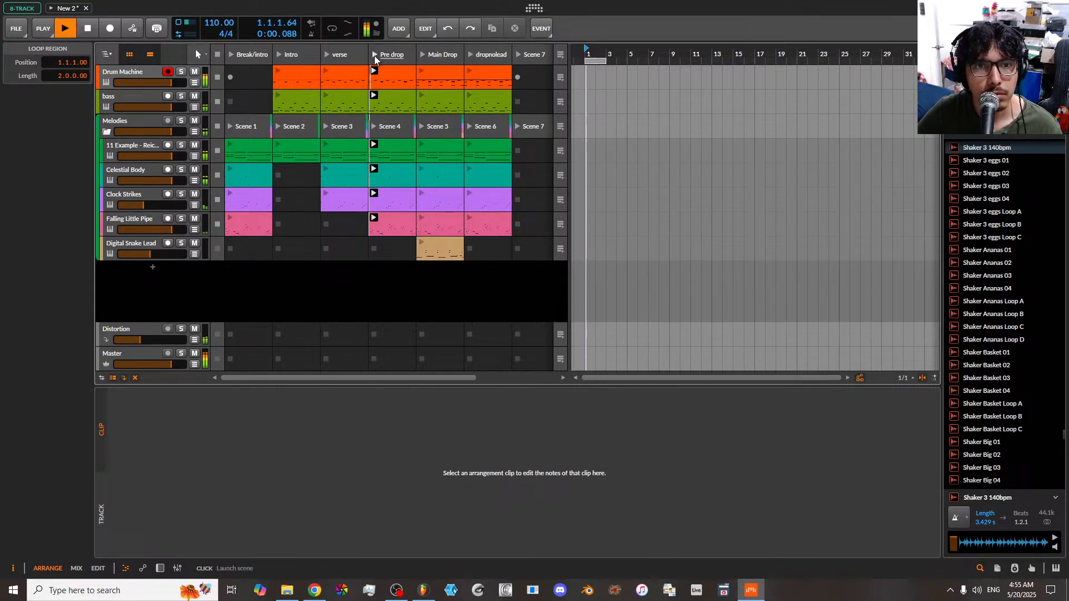
left_click(329, 52)
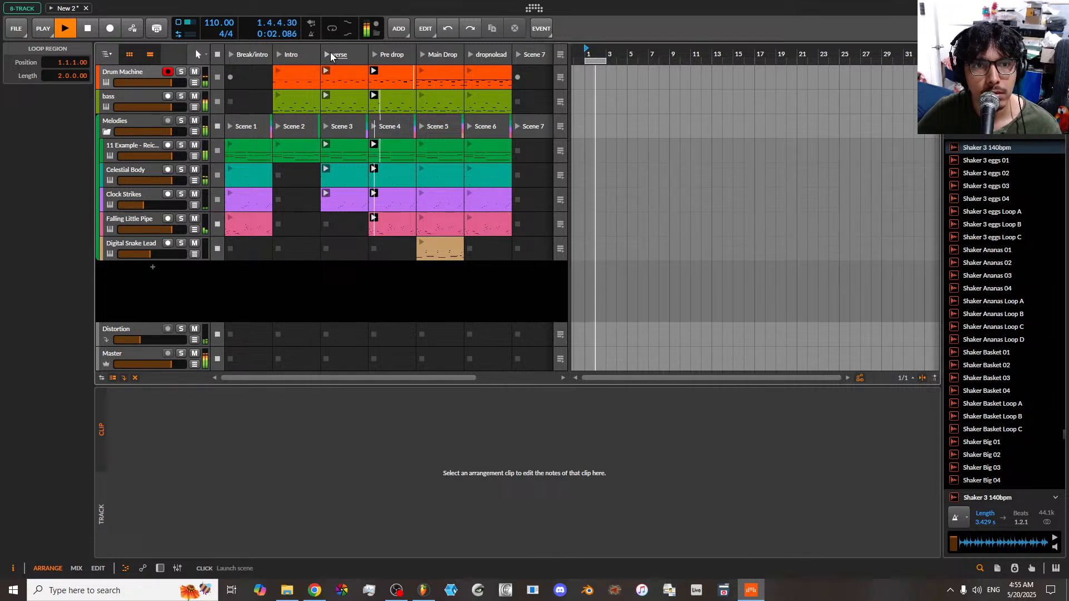
left_click(374, 52)
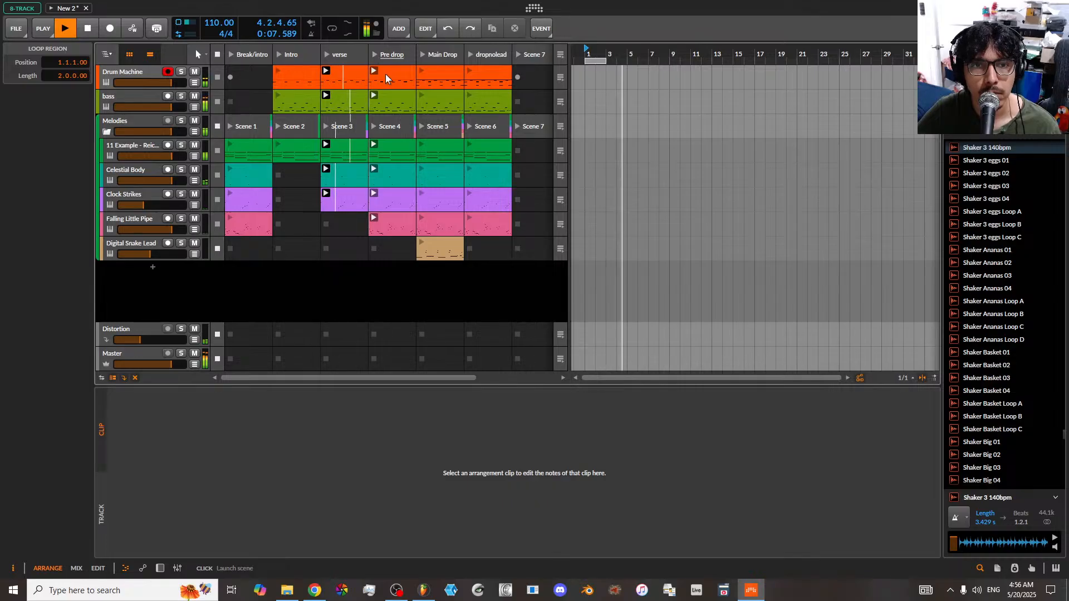
- Mute all v8 Kick notes in the Pre drop scene's Drum Machine clip
left_click(385, 74)
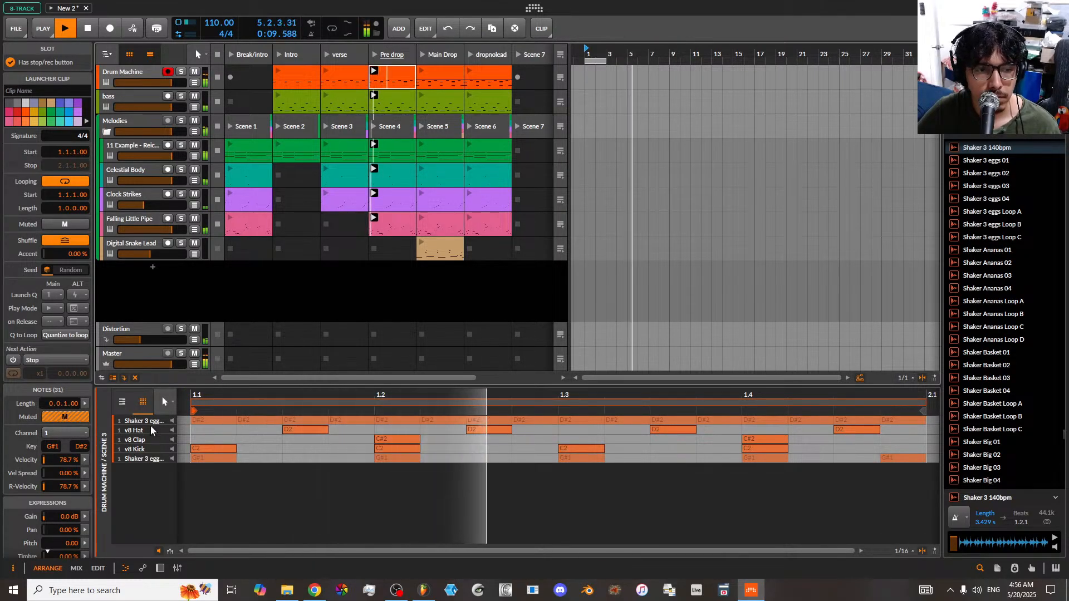
left_click(138, 450)
left_click(53, 327)
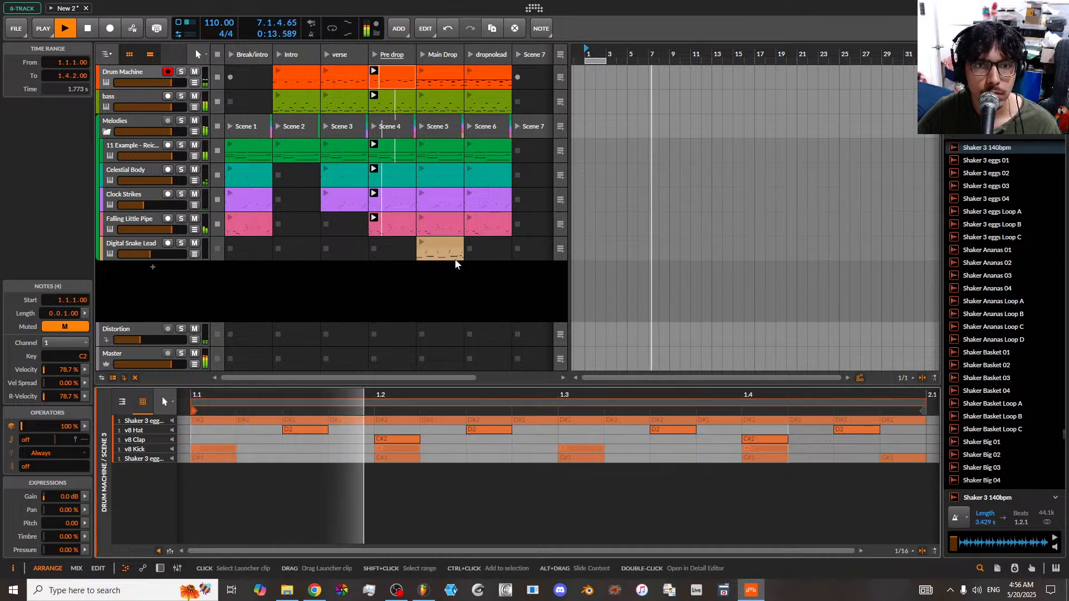
- Launch the Main Drop scene to hear the transition out of Pre drop, and stop playback
left_click(422, 55)
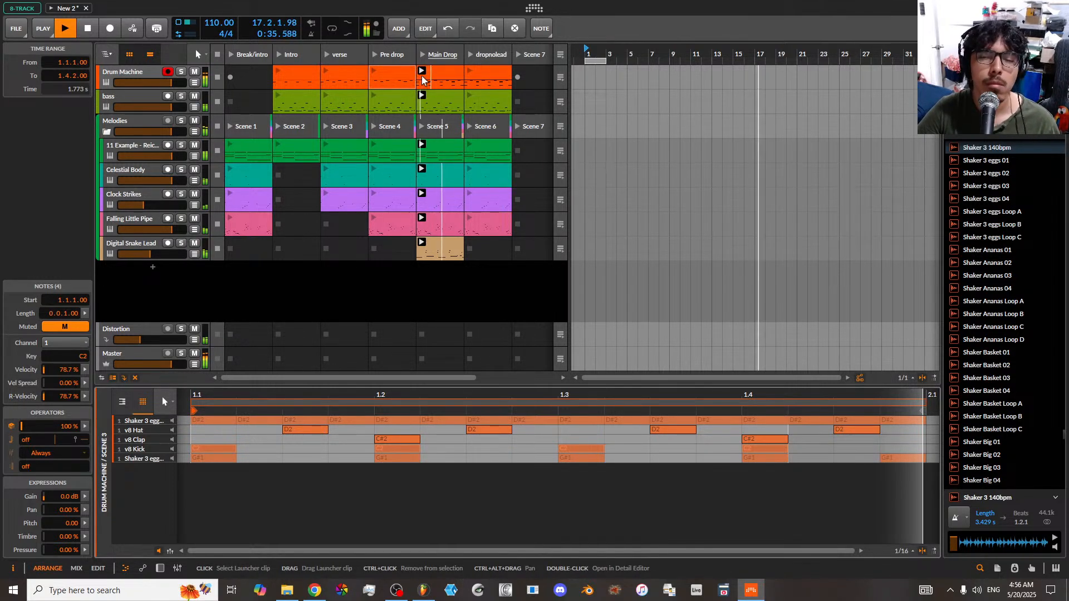
left_click_drag(636, 54, 631, 27)
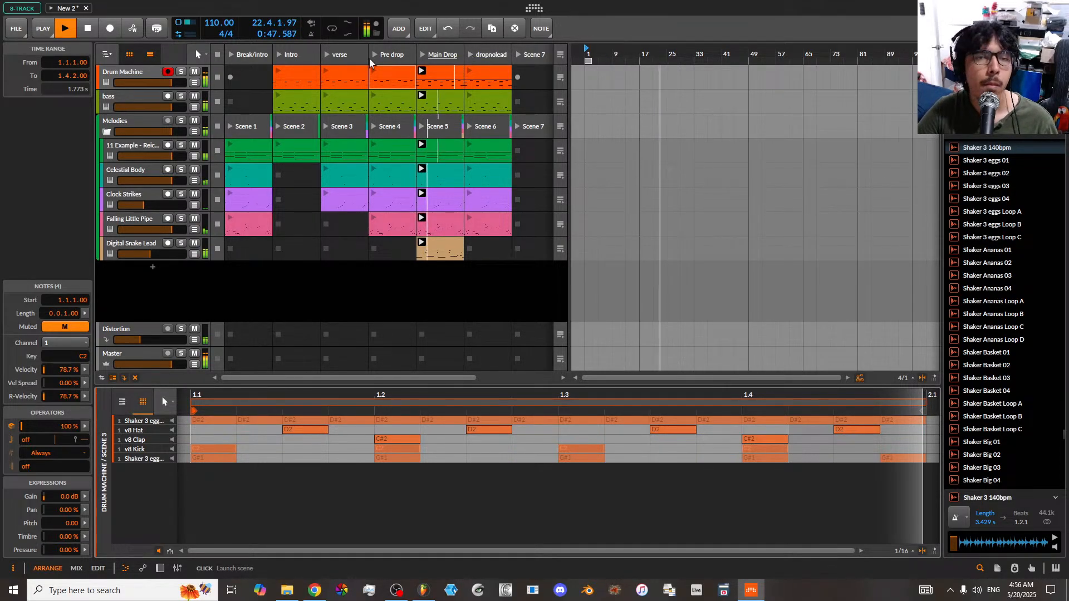
key("space")
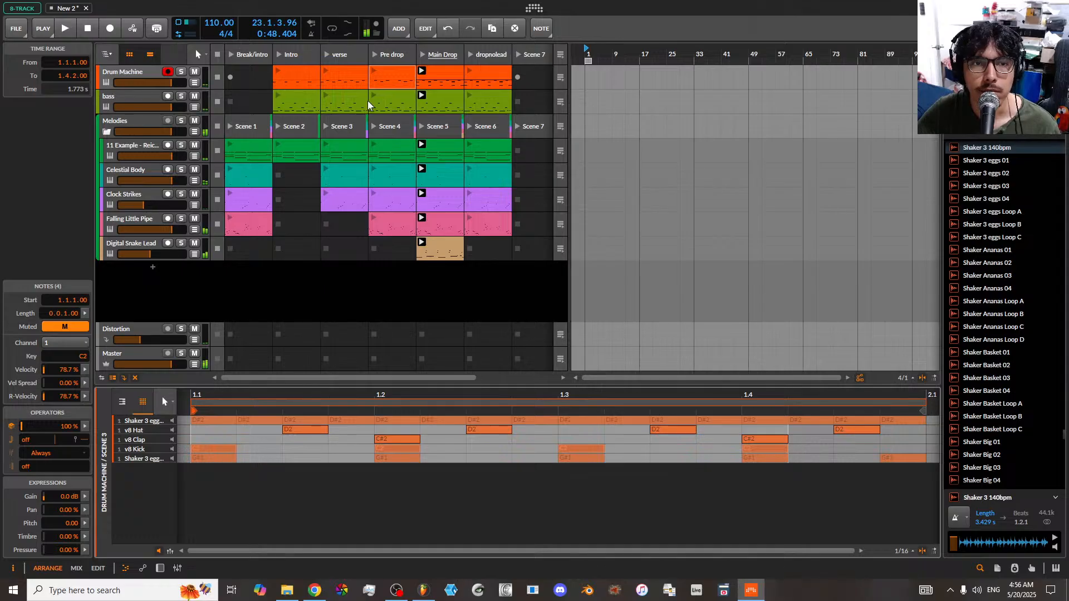
- Place launcher scenes in the arranger: Break/intro at bars 1 and 9, Intro at bars 17 and 21, verse at bar 25
mouse_move(248, 54)
left_mouse_down()
mouse_move(578, 93)
mouse_move(584, 85)
left_mouse_up()
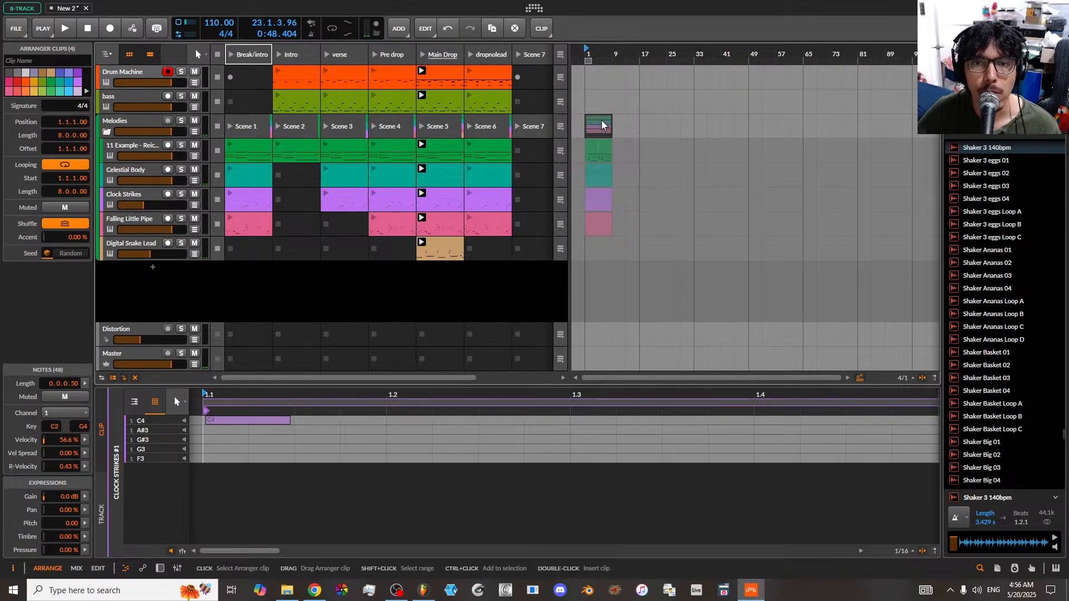
mouse_move(249, 56)
left_mouse_down()
mouse_move(579, 78)
mouse_move(615, 104)
left_mouse_up()
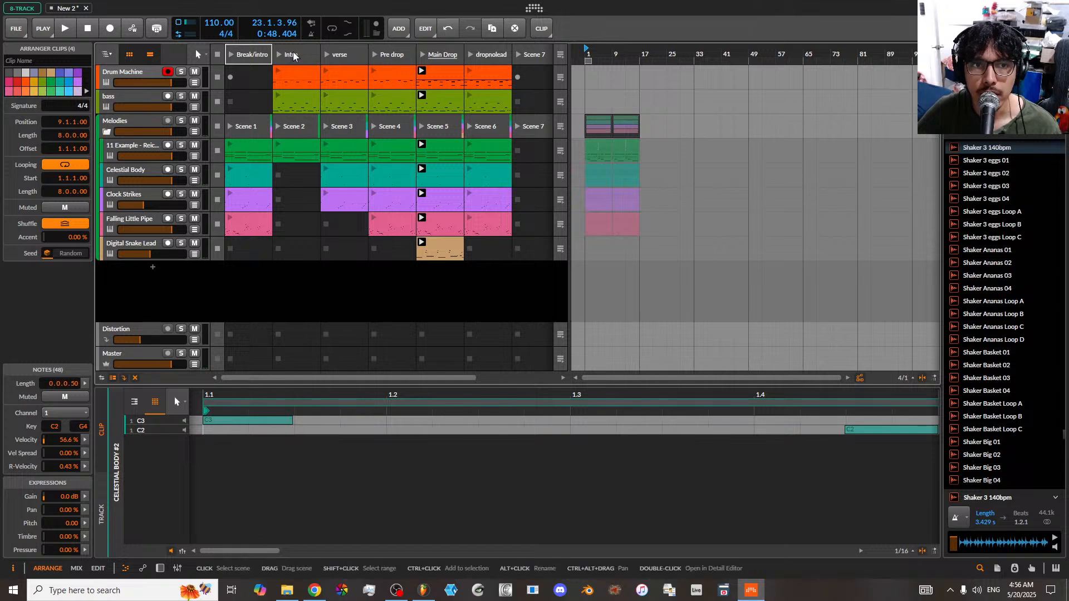
left_click_drag(293, 56, 646, 86)
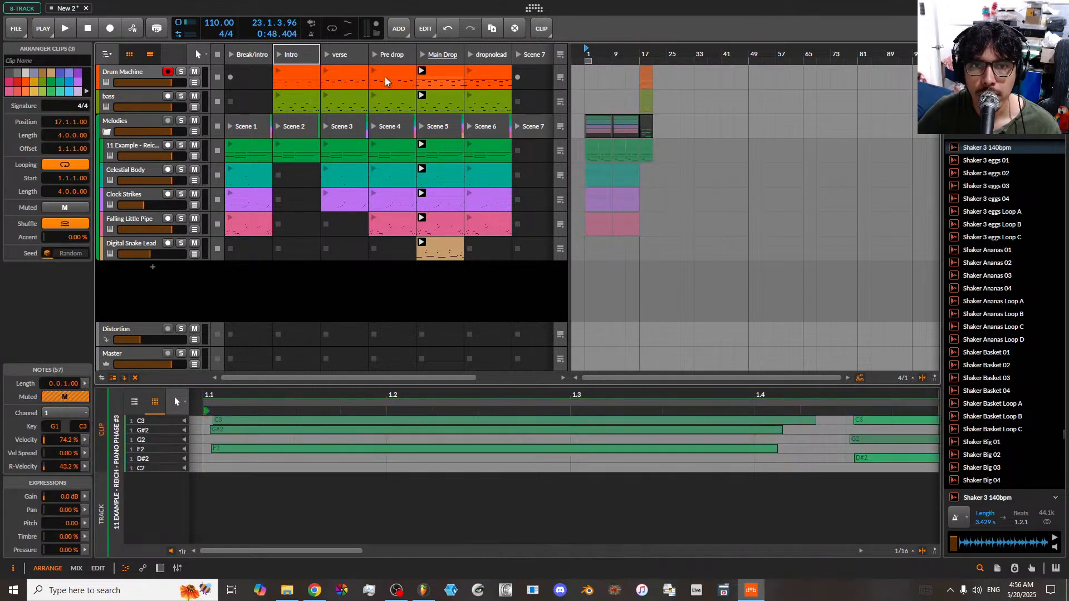
left_click_drag(385, 82, 658, 96)
left_click_drag(340, 54, 673, 95)
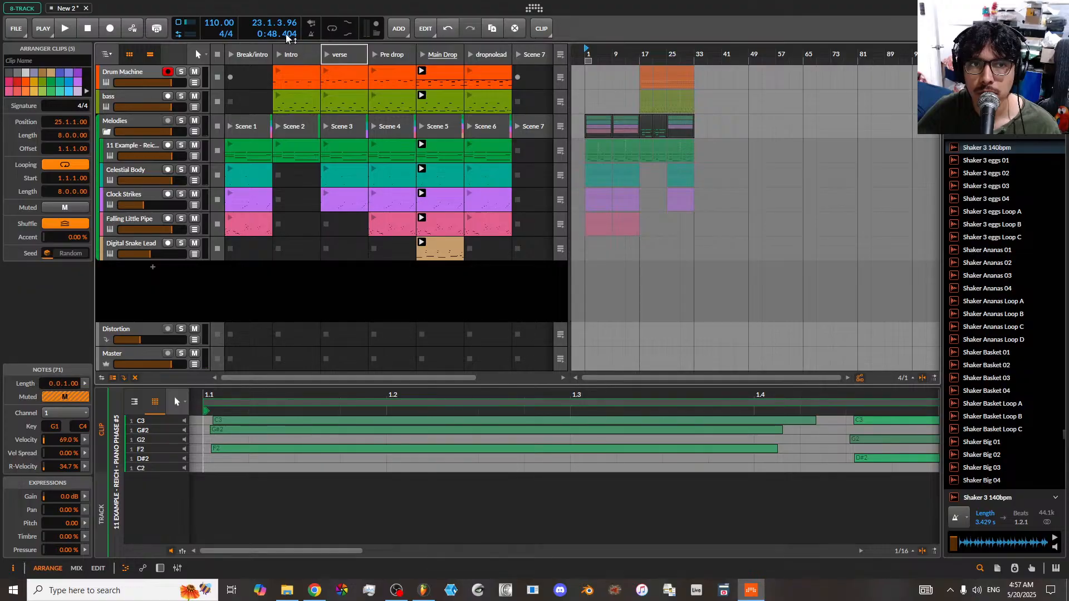
- Try to hear the arranger clips by playing the timeline from the start and stopping all launcher clips
left_click(66, 27)
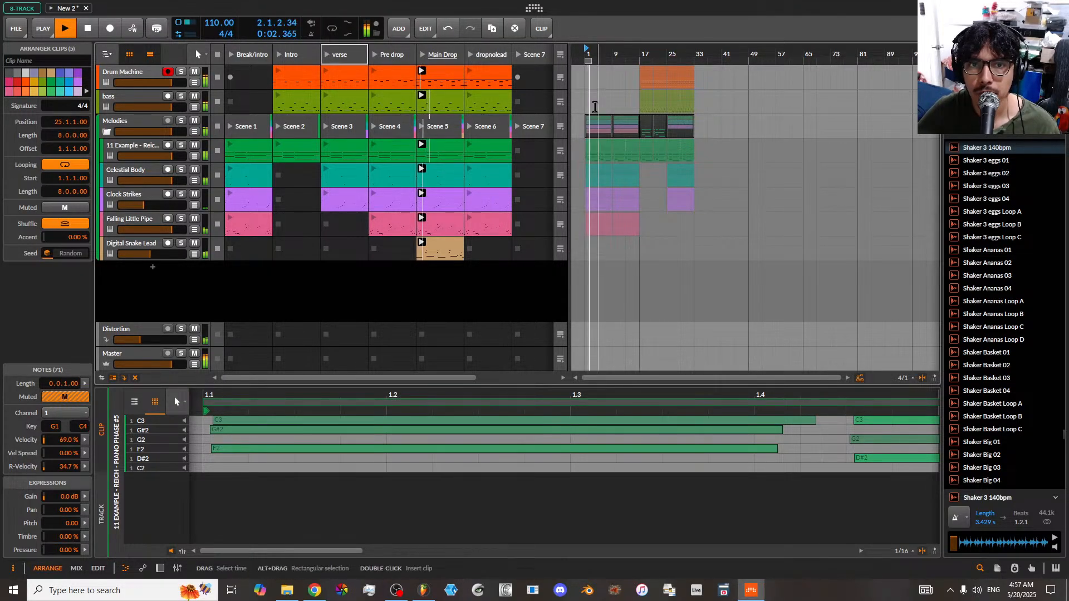
key("space")
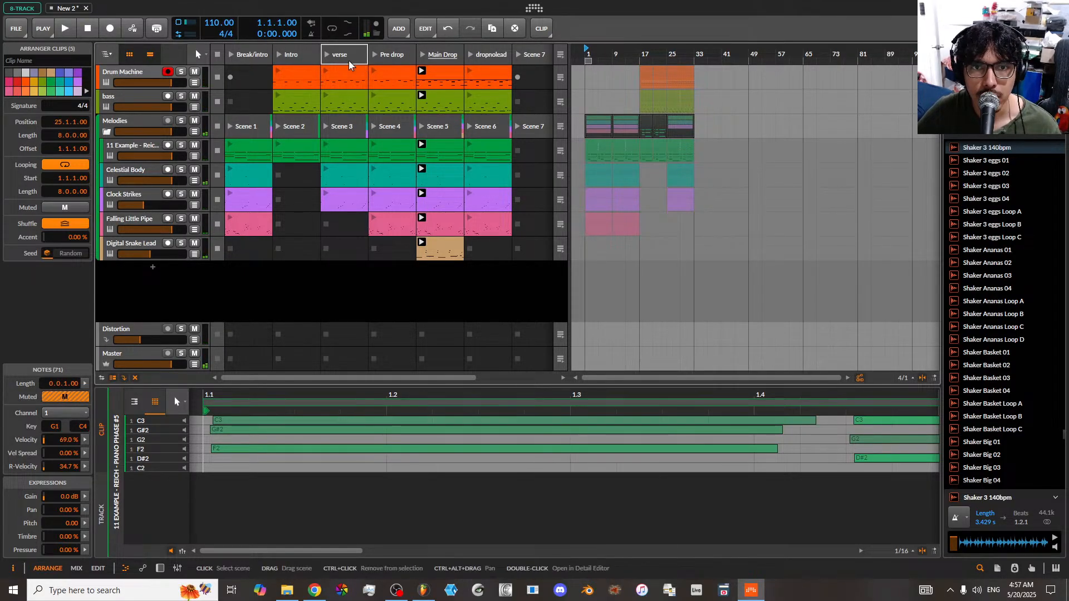
left_click(217, 54)
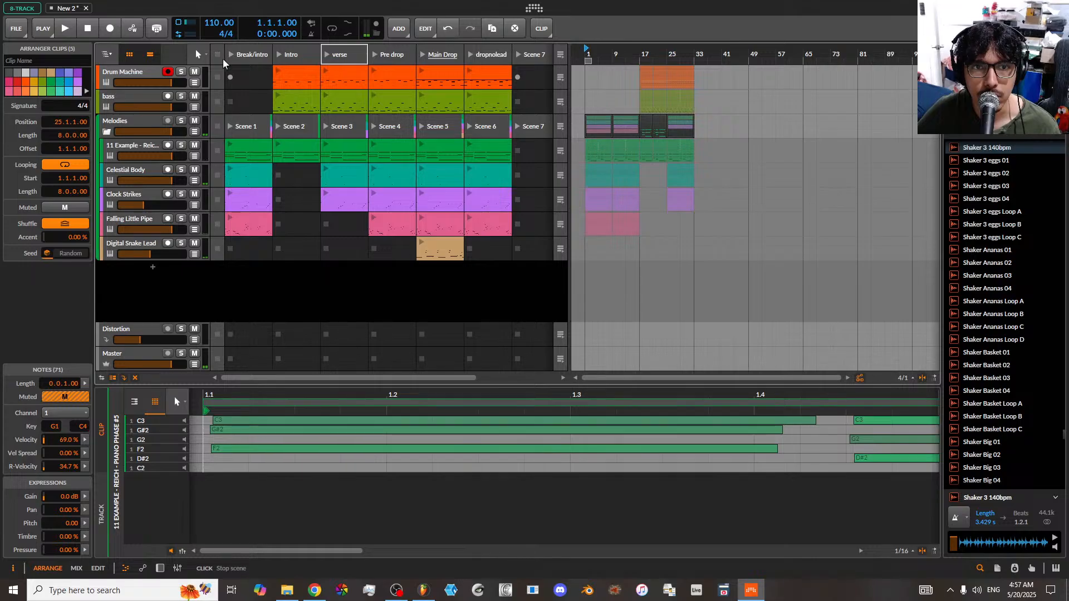
left_click(65, 29)
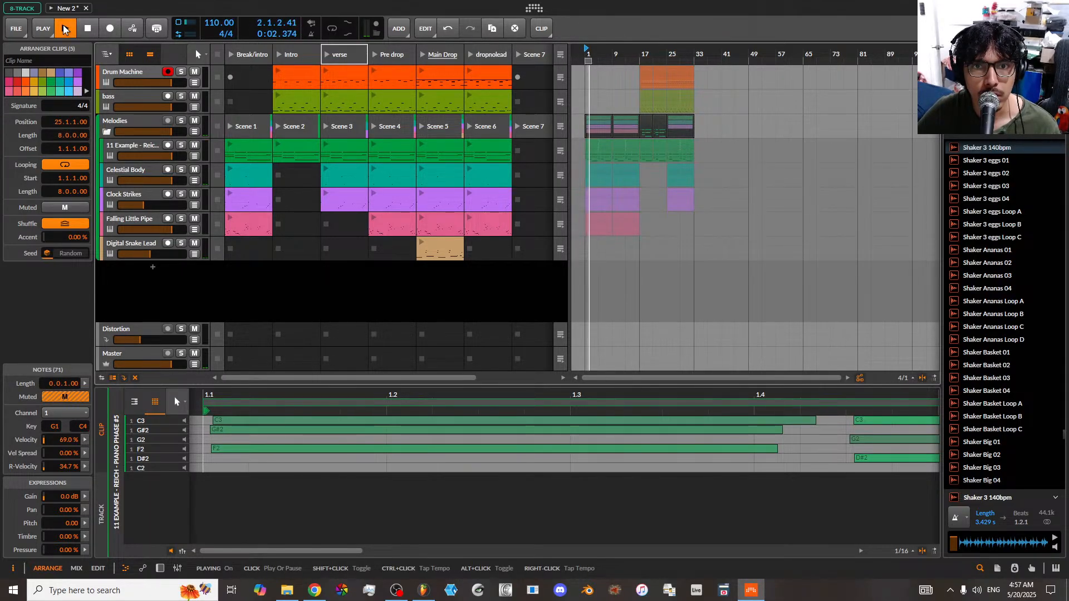
left_click(92, 32)
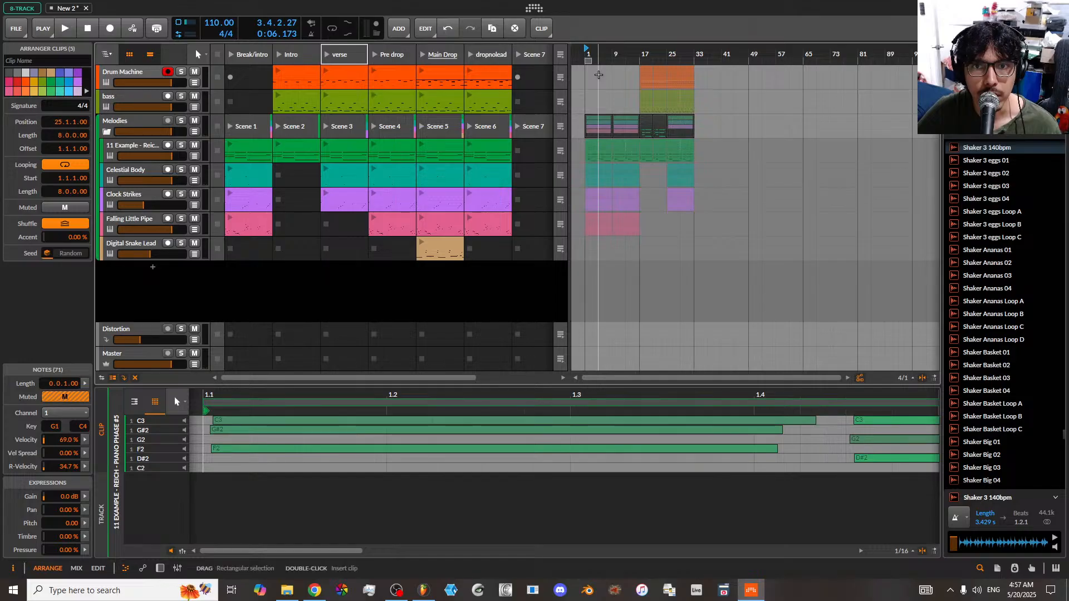
left_click(544, 30)
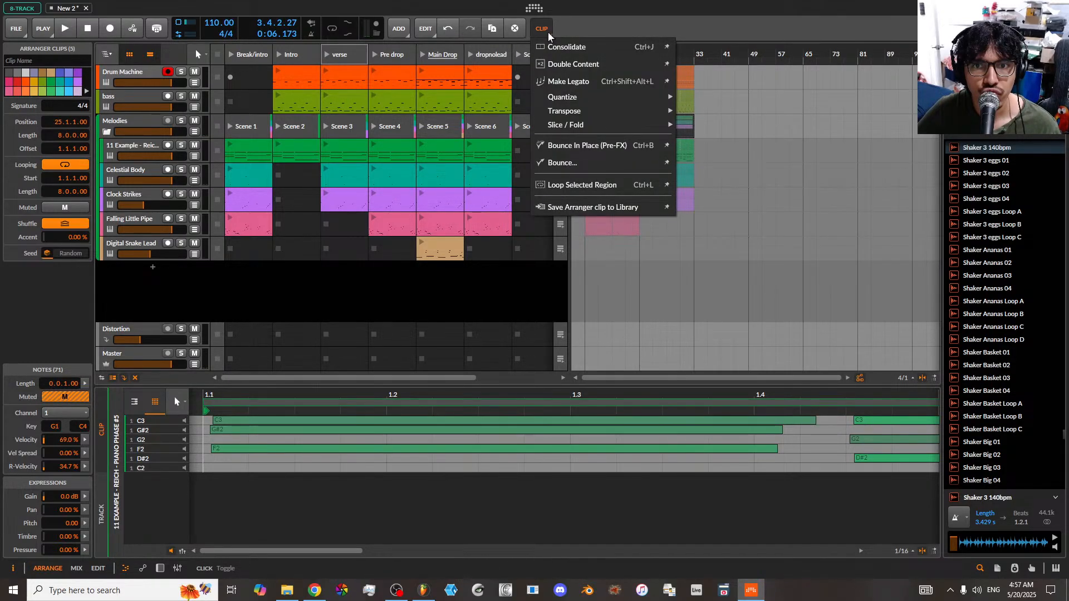
left_click(587, 27)
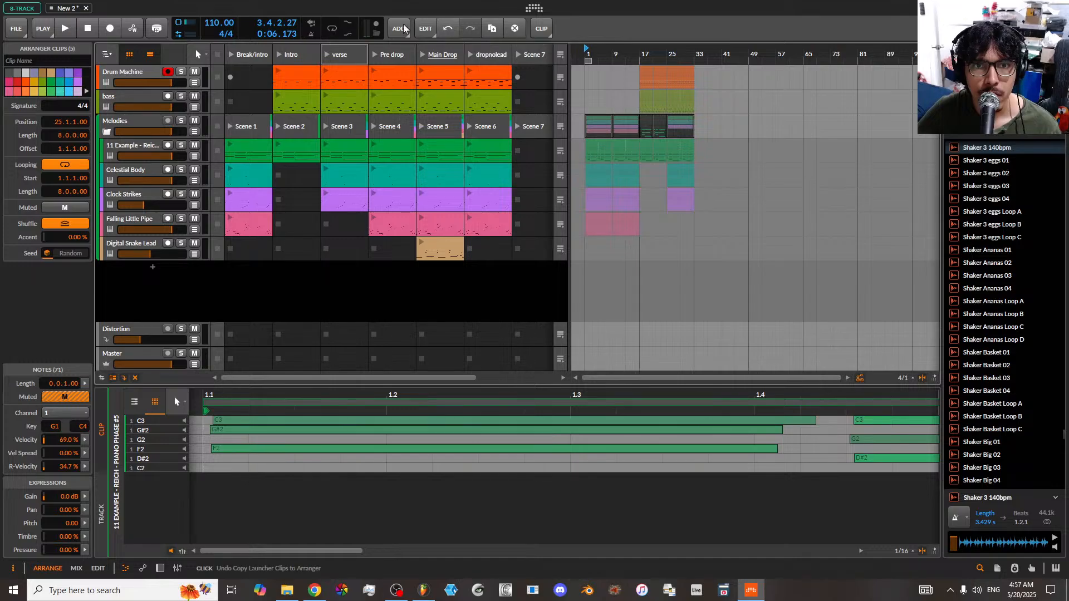
left_click(44, 30)
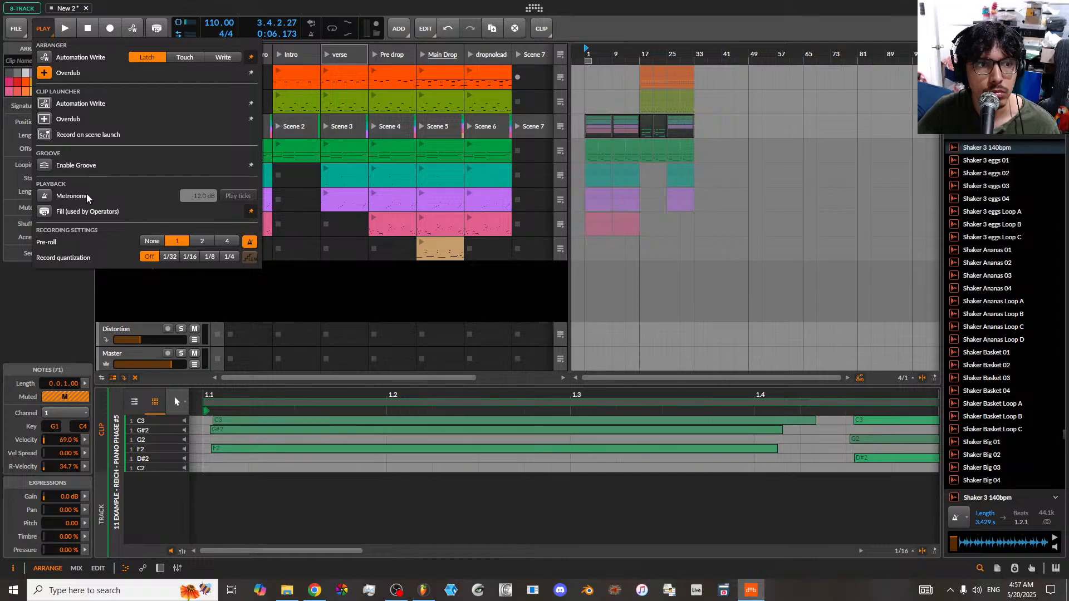
left_click(65, 31)
left_click(66, 31)
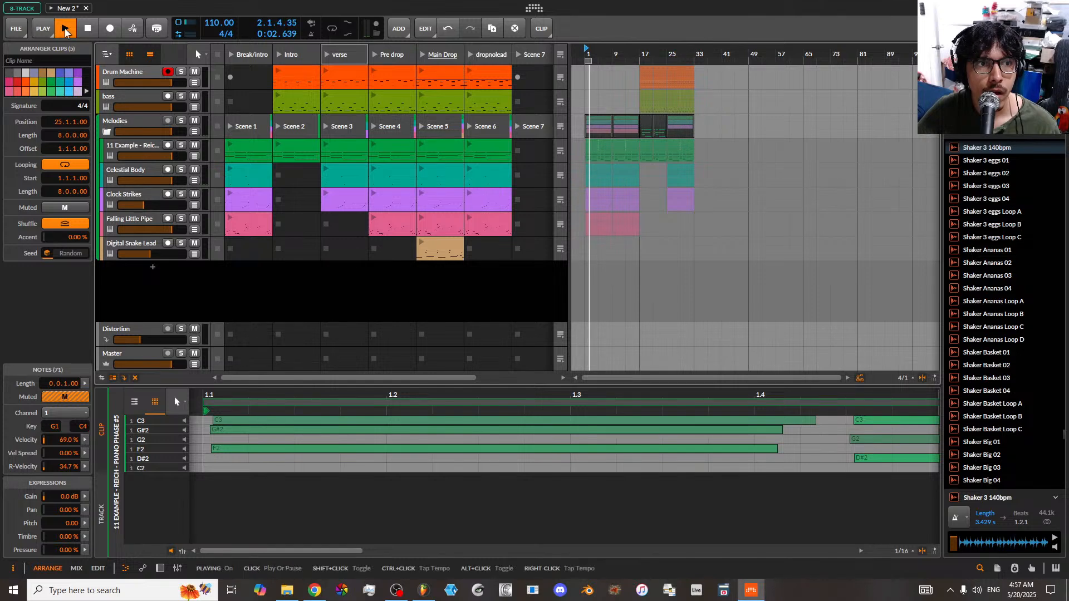
left_click(88, 30)
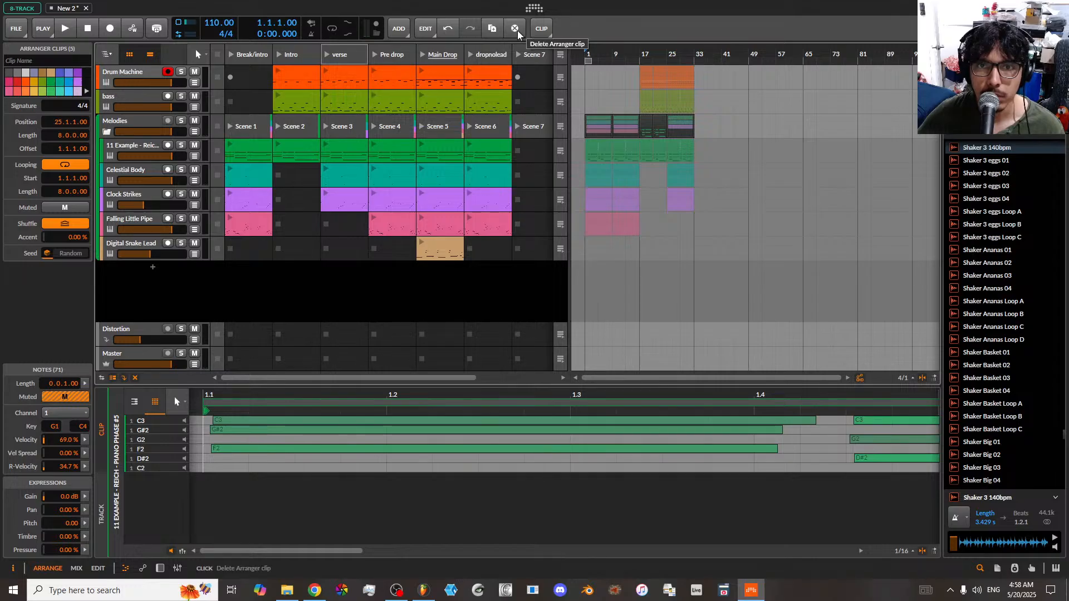
- Switch playback of all tracks from the launcher to the arranger and listen to the opening Break/intro section
left_click(561, 56)
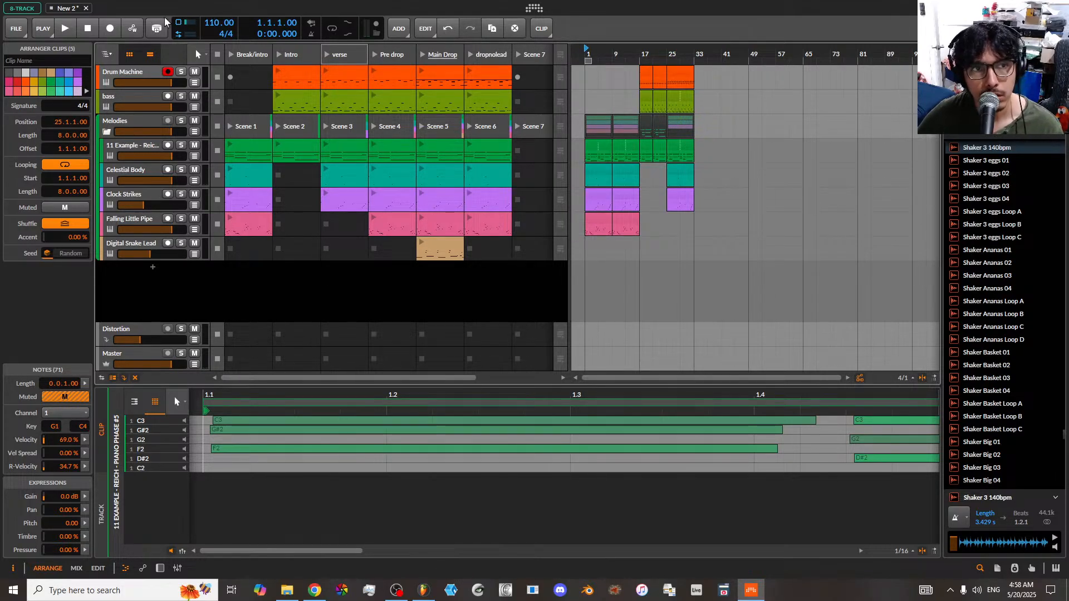
left_click(67, 29)
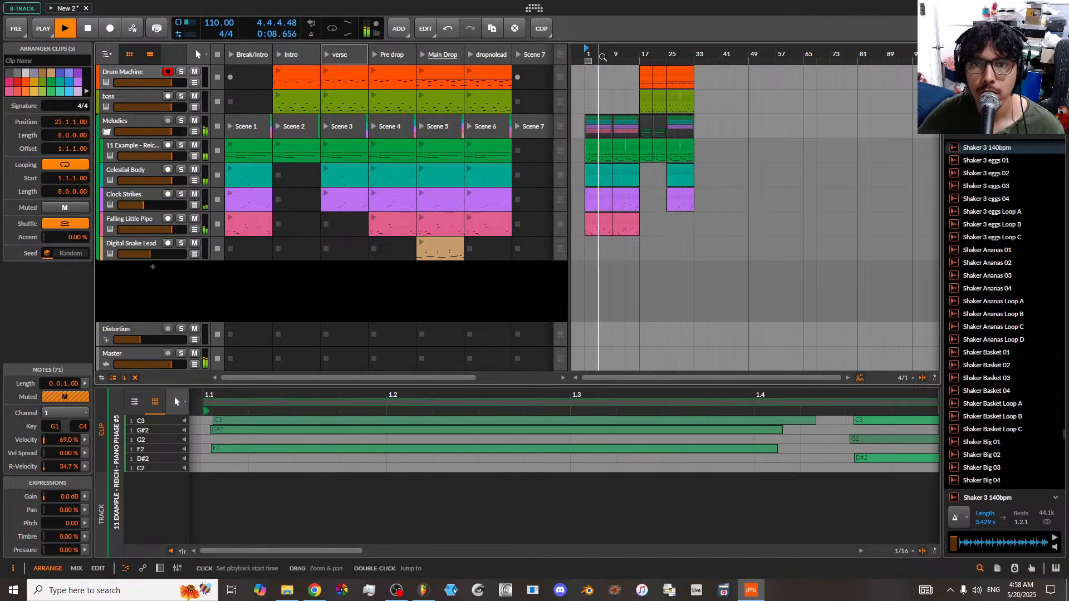
left_click_drag(599, 55, 634, 125)
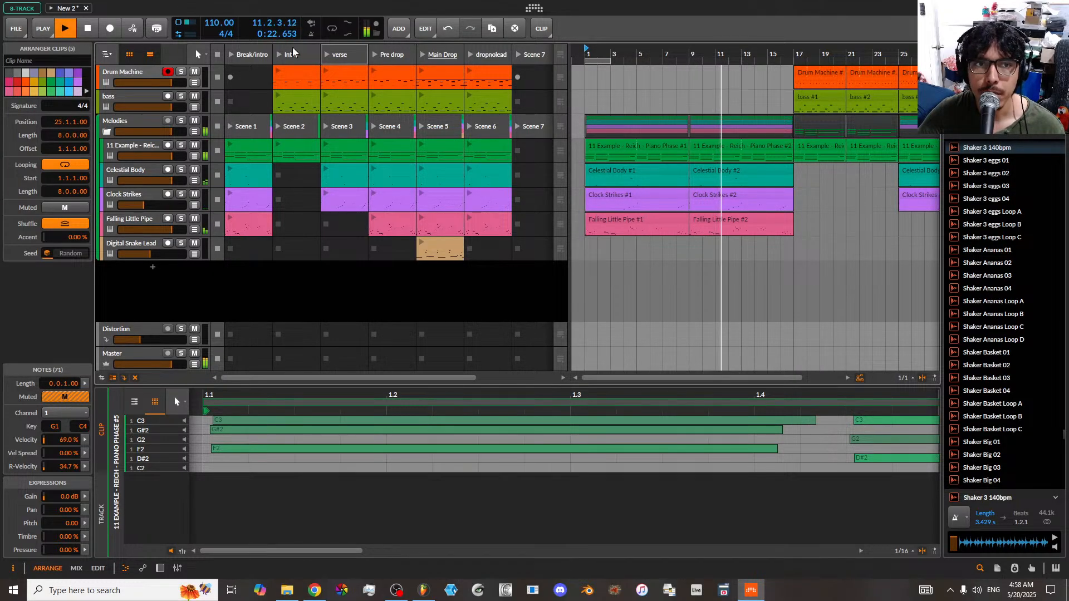
left_click(90, 29)
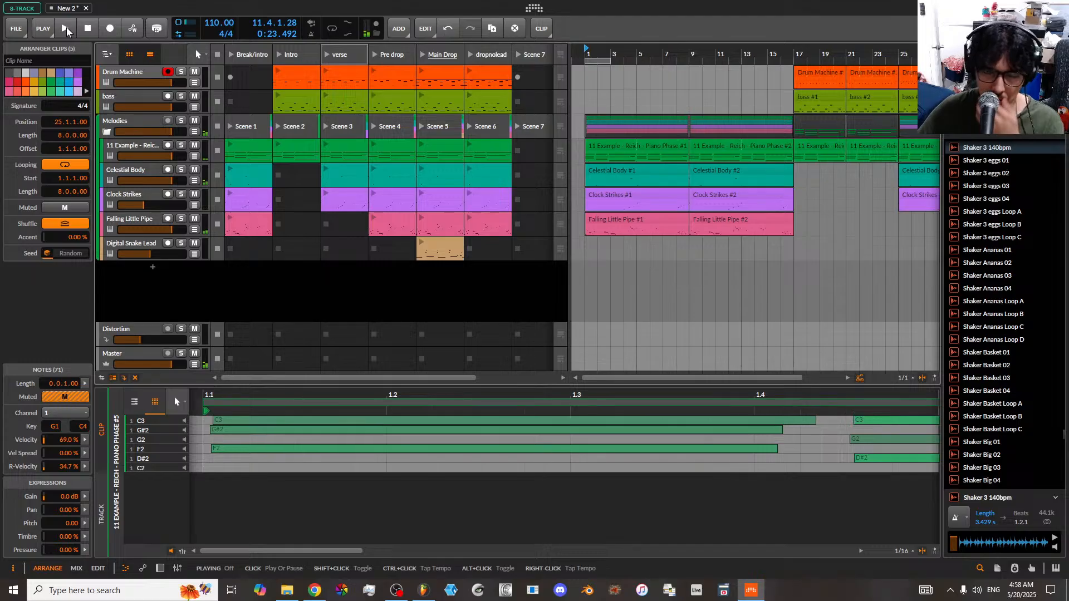
- Replay the arrangement from the start and delete the second Break/intro block at bar 9
left_click(67, 30)
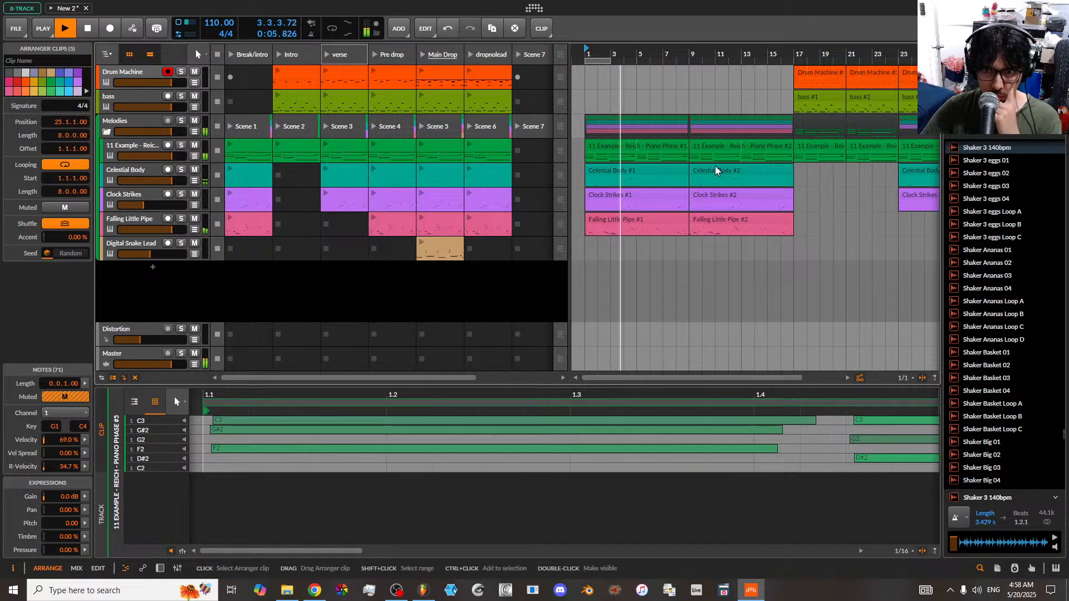
left_click_drag(648, 54, 676, 146)
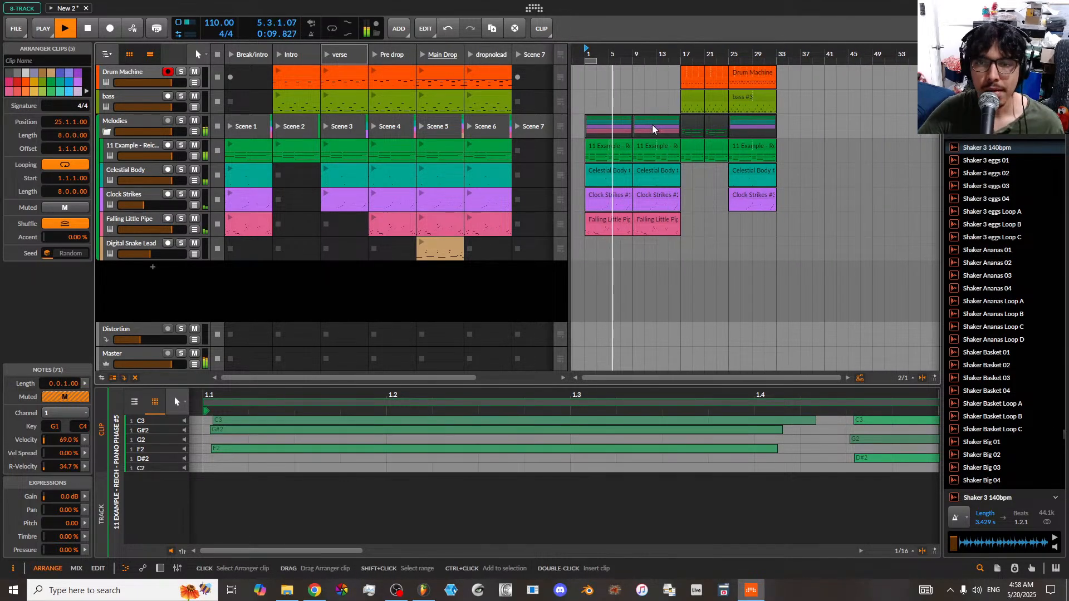
left_click(656, 128)
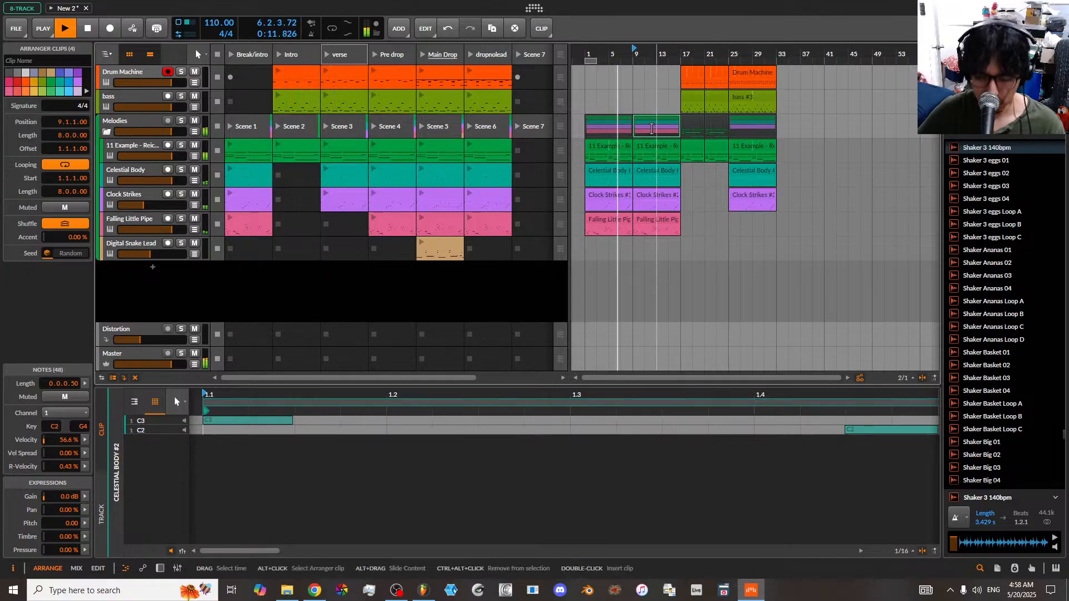
key("Delete")
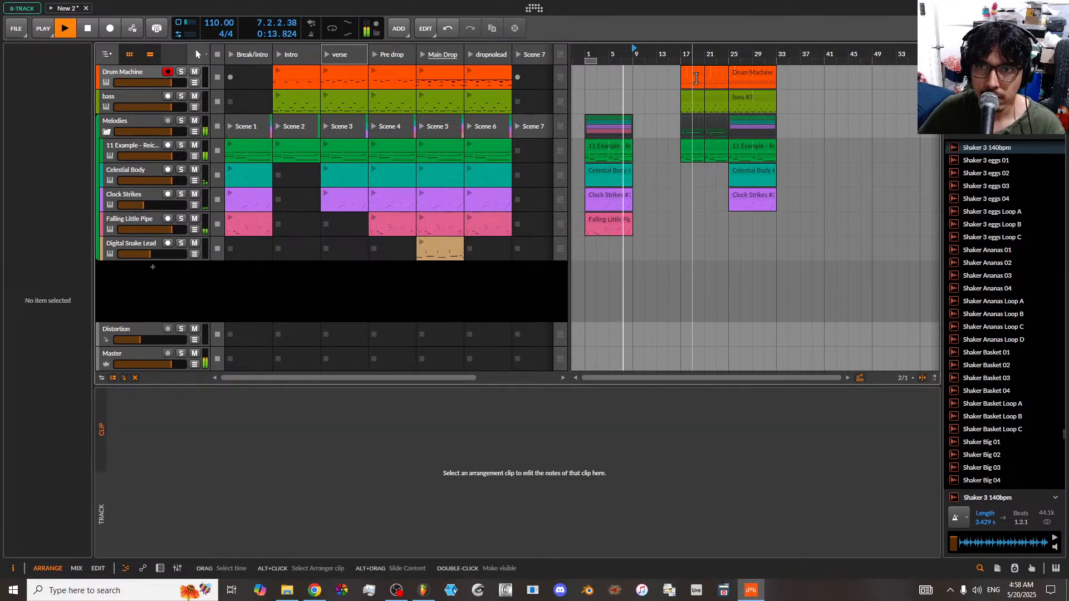
- Move the Intro block at bar 17, with its drum, bass and melody clips, to bar 9
mouse_move(695, 79)
left_mouse_down()
mouse_move(659, 80)
mouse_move(696, 83)
mouse_move(680, 103)
mouse_move(699, 149)
mouse_move(655, 128)
left_mouse_up()
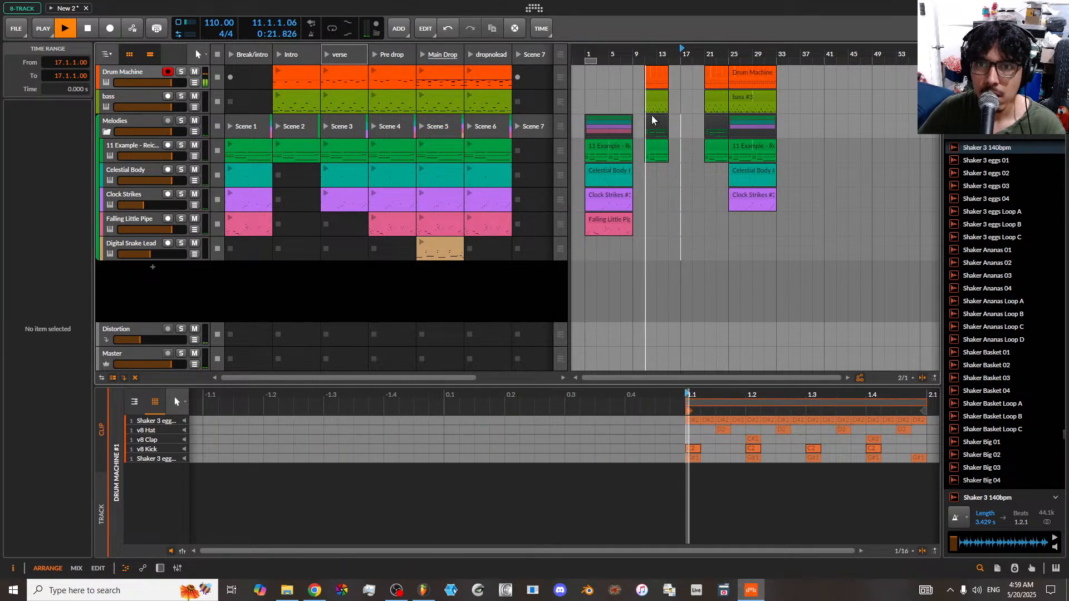
left_click_drag(669, 84, 636, 143)
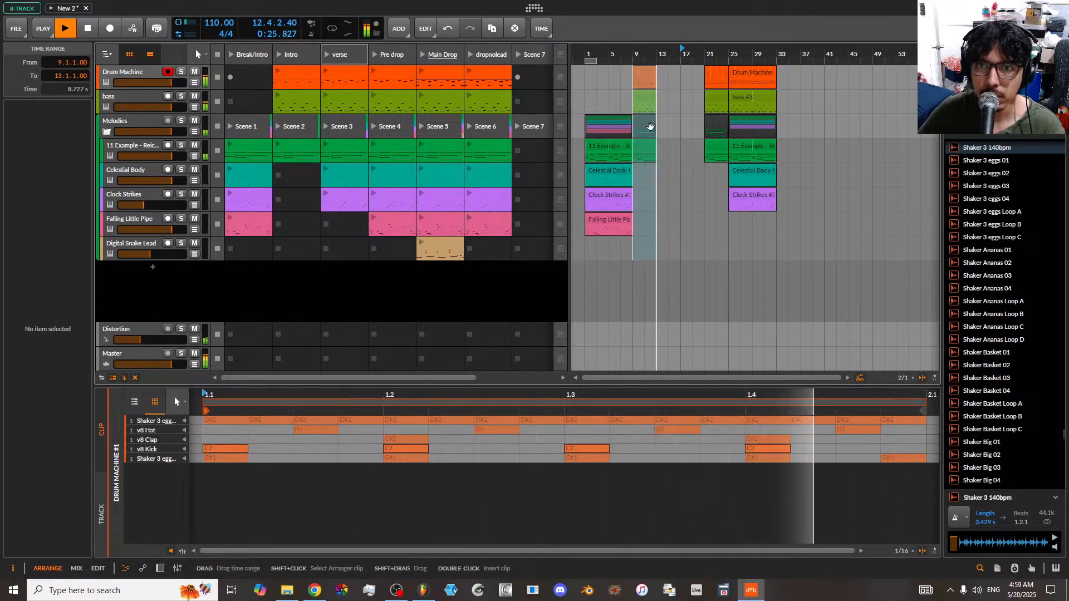
- Move the second Intro block at bar 21, with its drum, bass and melody clips, to bar 13
left_click_drag(706, 83, 673, 124)
left_click(672, 124)
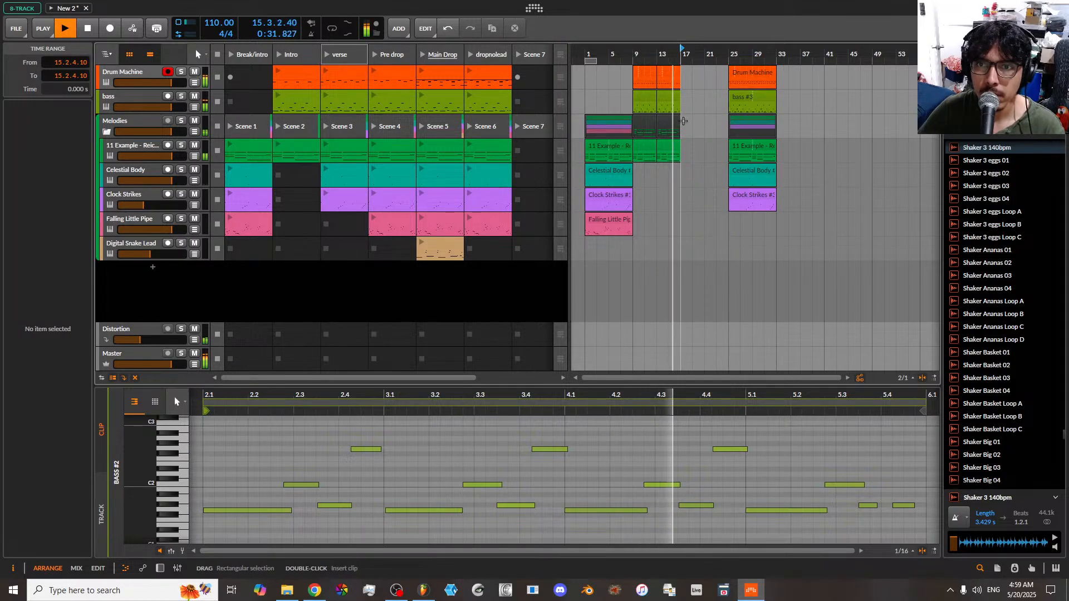
left_click_drag(681, 82, 644, 88)
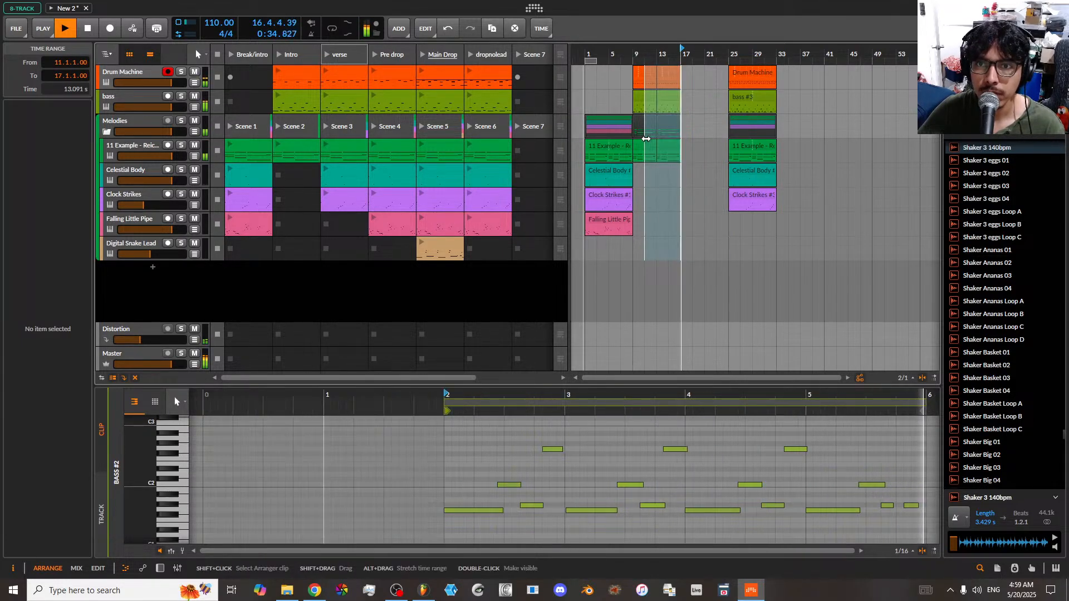
left_click(682, 83)
key("space")
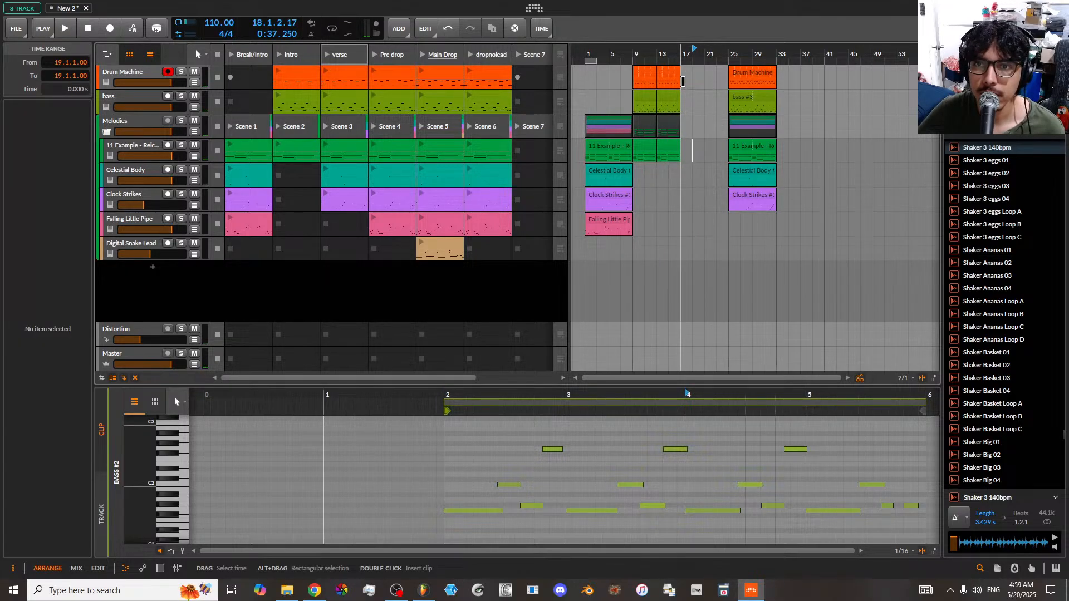
left_click_drag(680, 79, 634, 138)
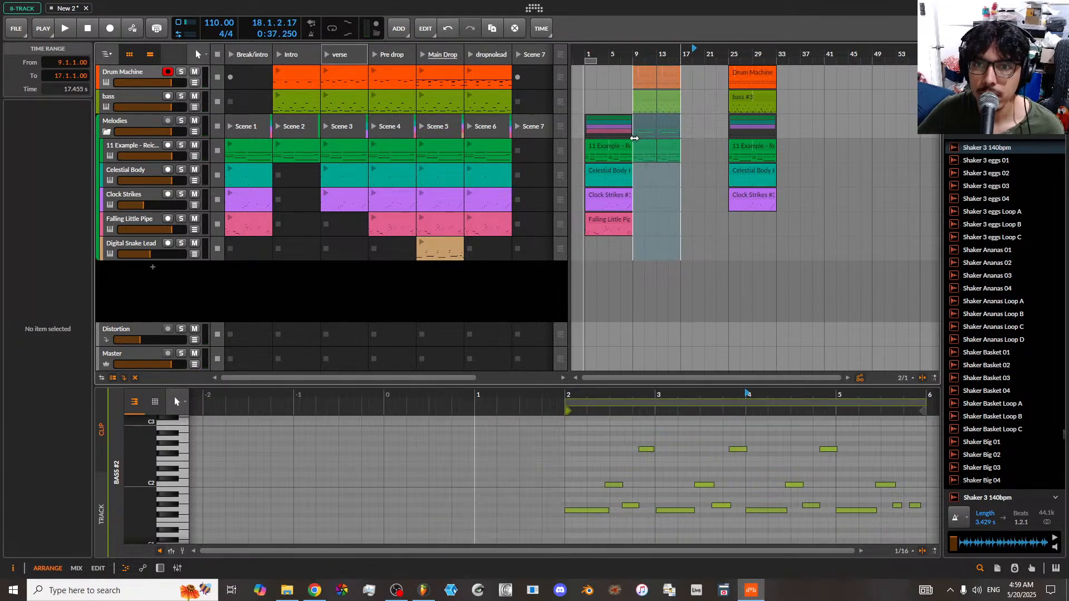
right_click(645, 104)
left_click(689, 105)
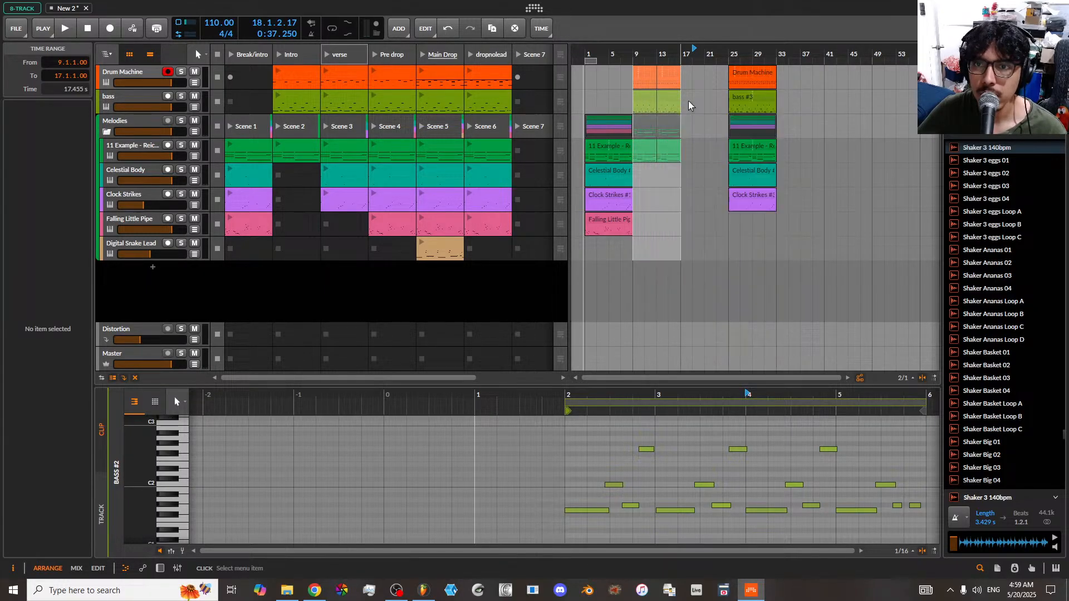
left_click(681, 79)
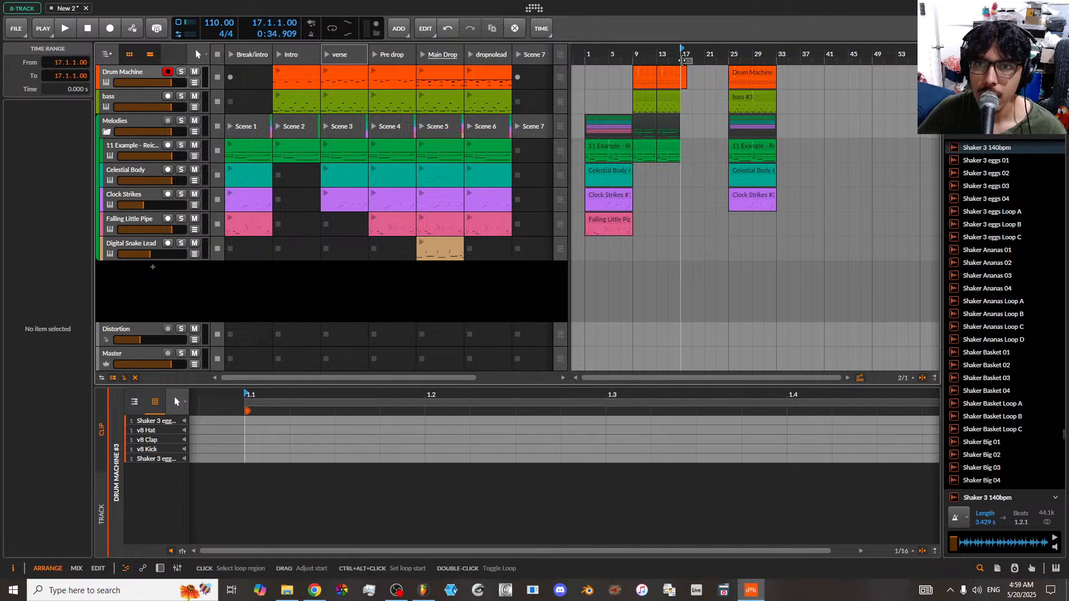
left_click_drag(688, 81, 693, 90)
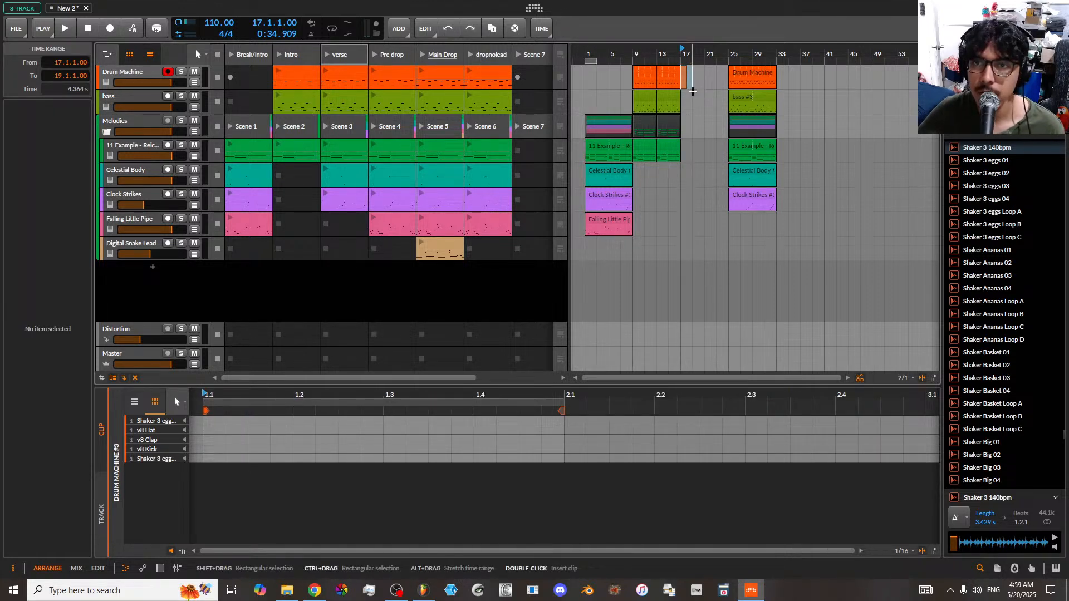
left_click(704, 92)
right_click(706, 98)
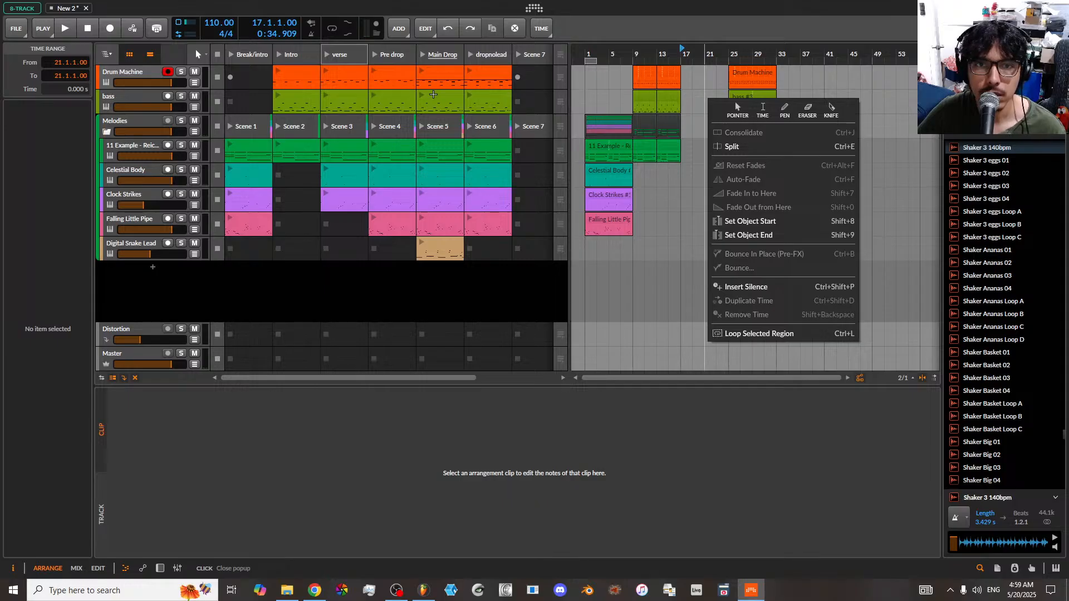
- Place Intro scene blocks at bars 17 and 21 and play the arrangement from bar 9
left_click(328, 54)
left_click_drag(308, 55, 708, 75)
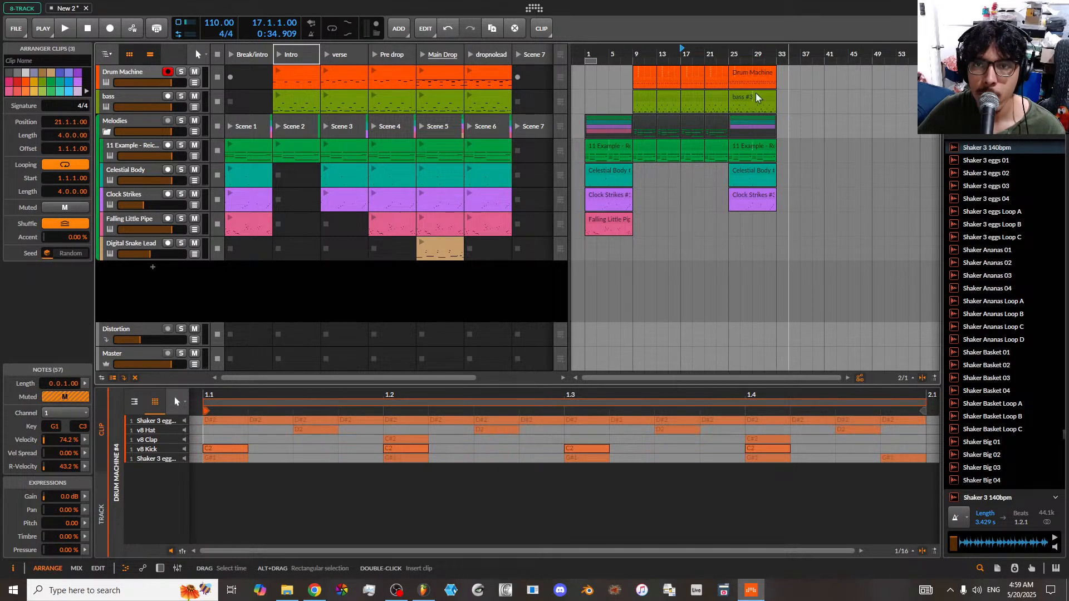
key("space")
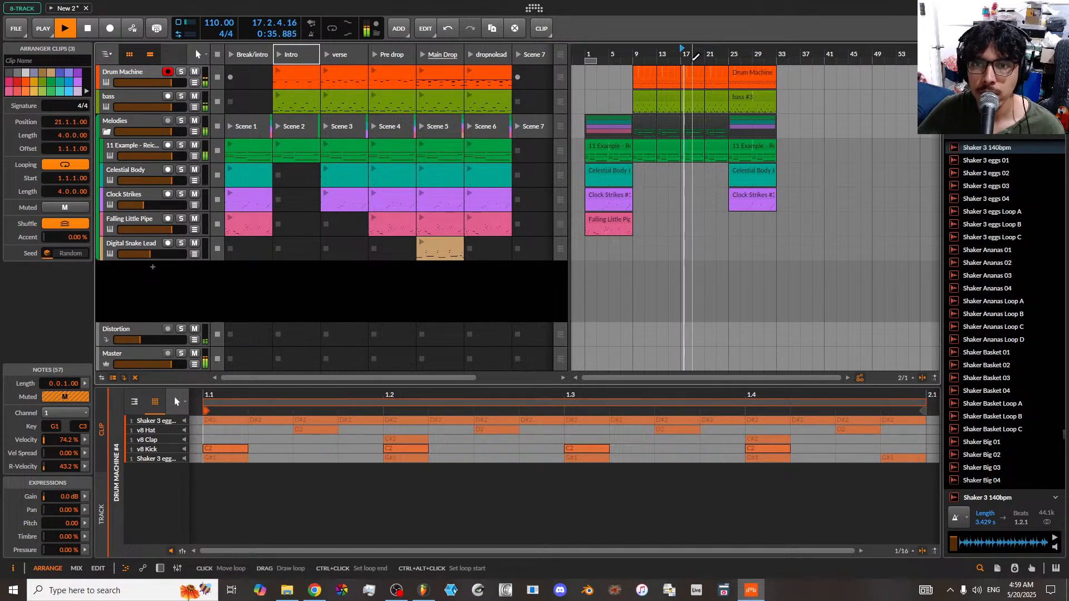
key("space")
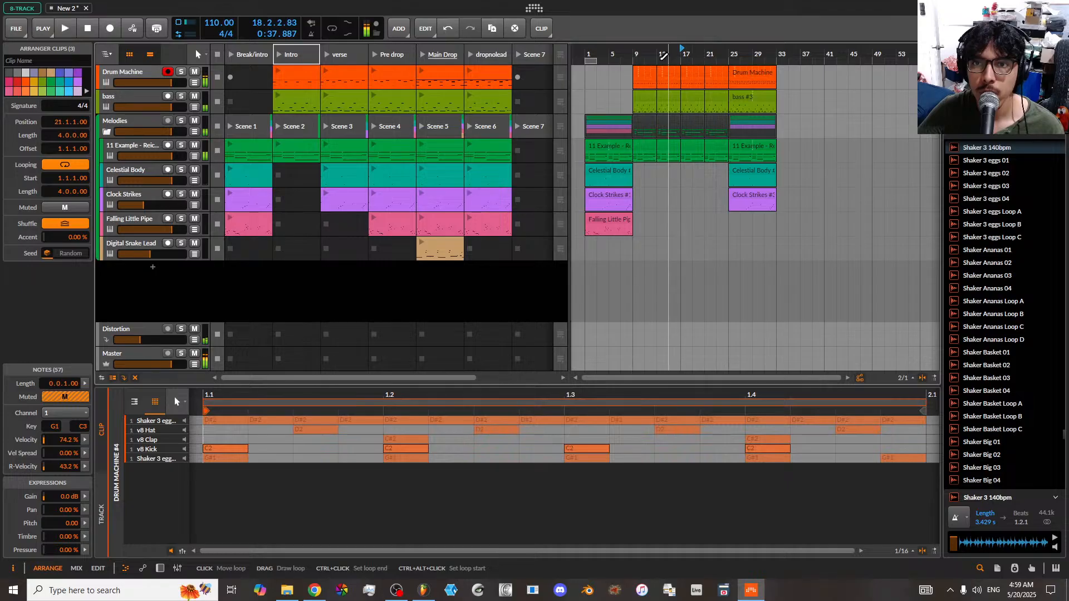
key("space")
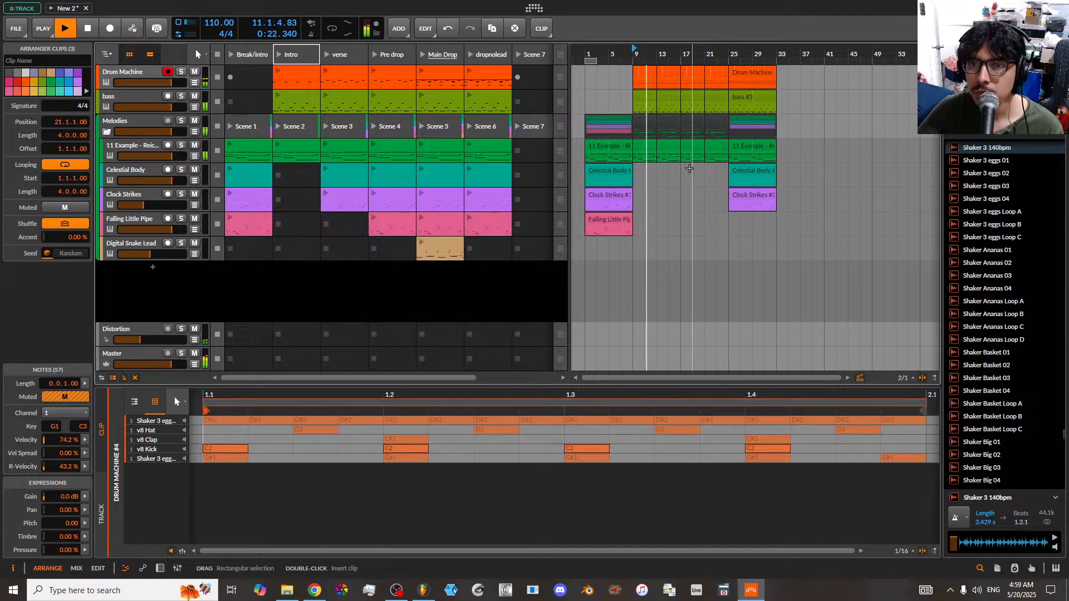
- Delete the extra Intro clips between bars 17 and 25
left_click_drag(689, 160, 719, 82)
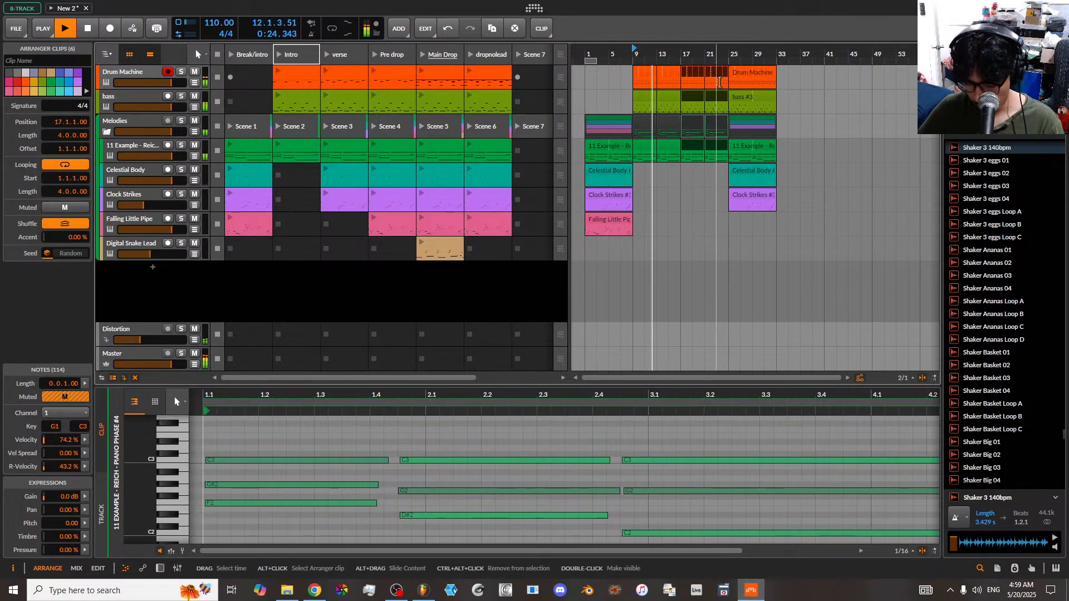
key("Delete")
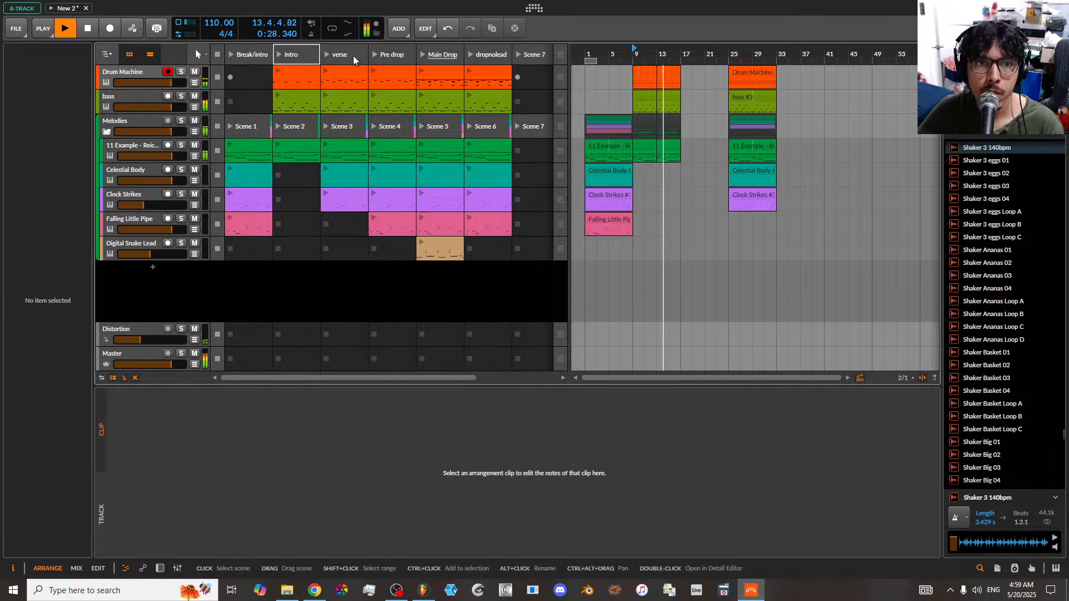
- Place the verse scene at bar 17 and delete the old verse block at bars 25 to 33
left_click_drag(353, 55, 685, 96)
left_click_drag(776, 253, 731, 170)
key("Delete")
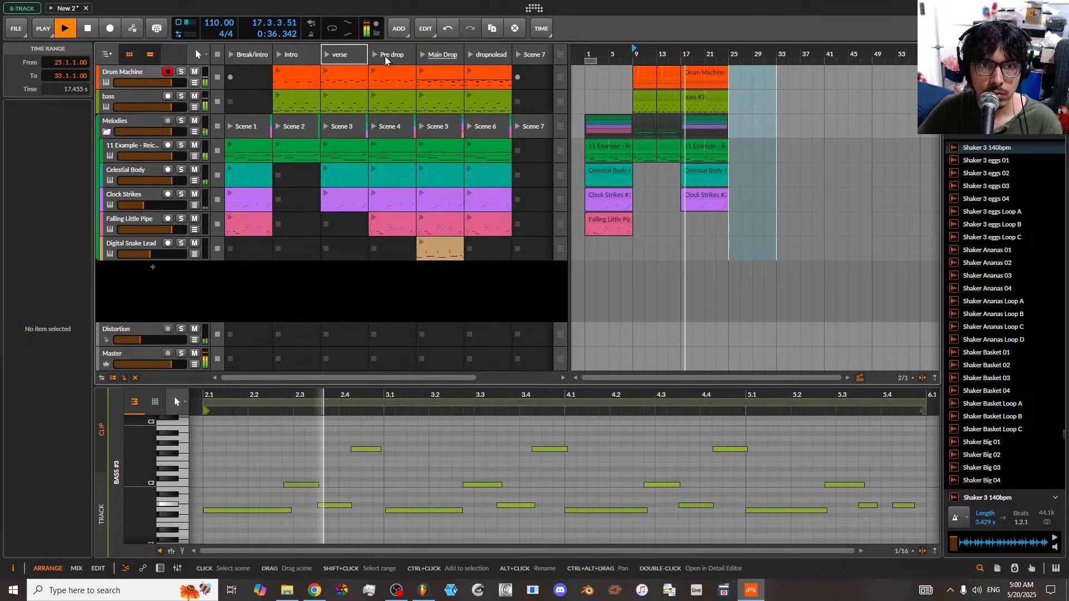
- Place the Pre drop, Main Drop, dropnolead and Break/intro scenes on the timeline at bars 25, 33, 41 and 49
left_click_drag(396, 52, 733, 89)
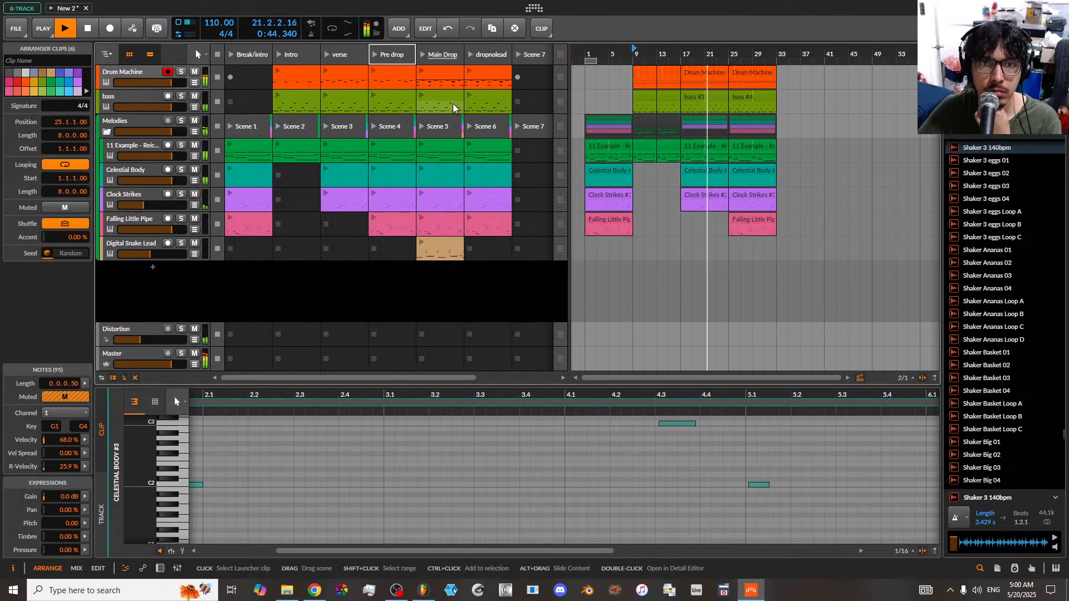
left_click_drag(442, 54, 769, 84)
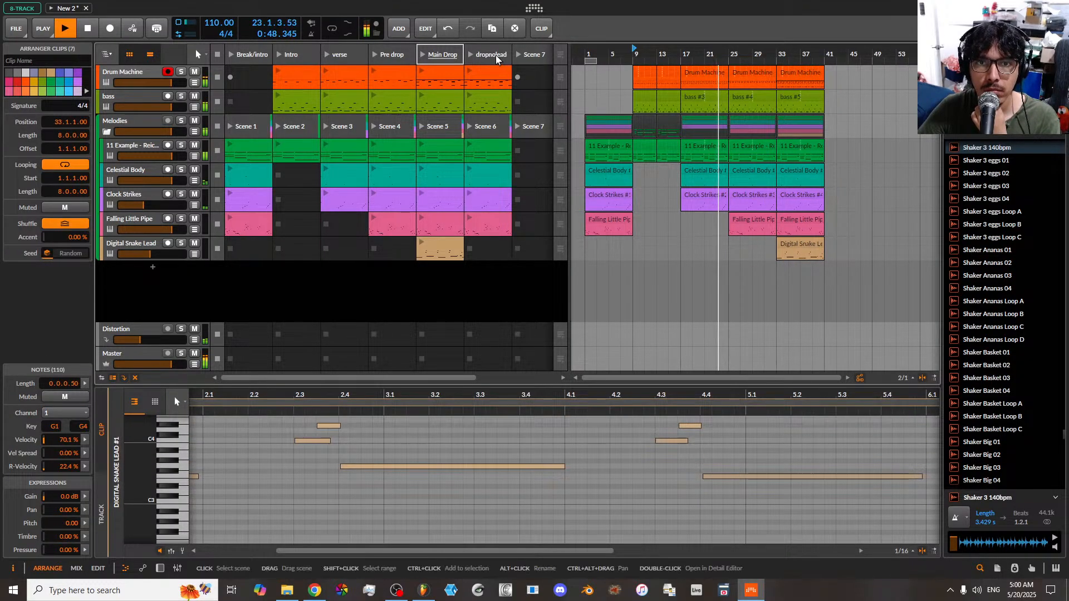
left_click_drag(495, 55, 829, 75)
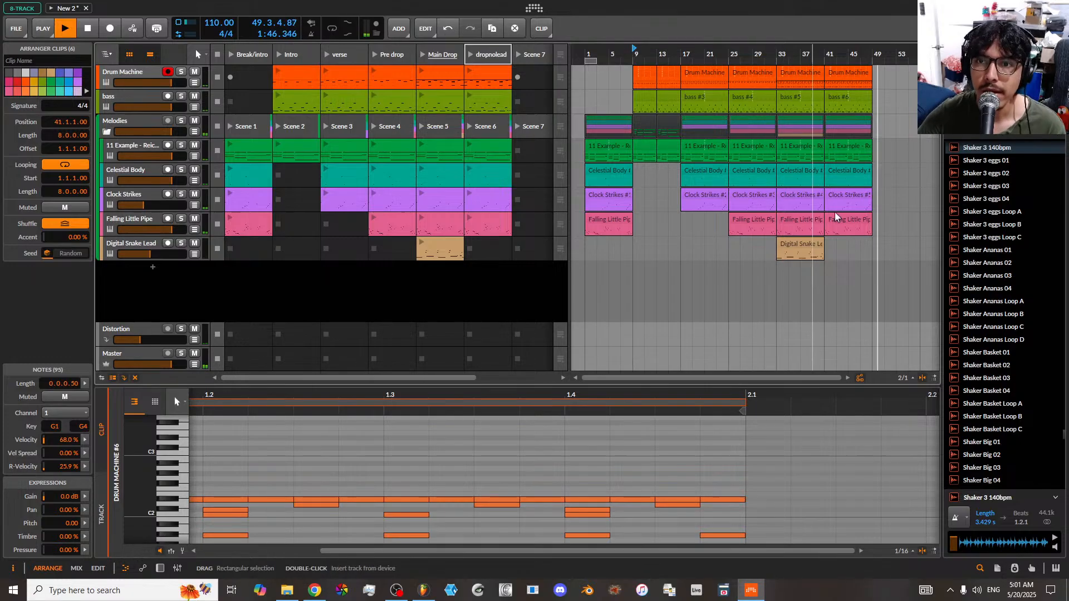
left_click(236, 52)
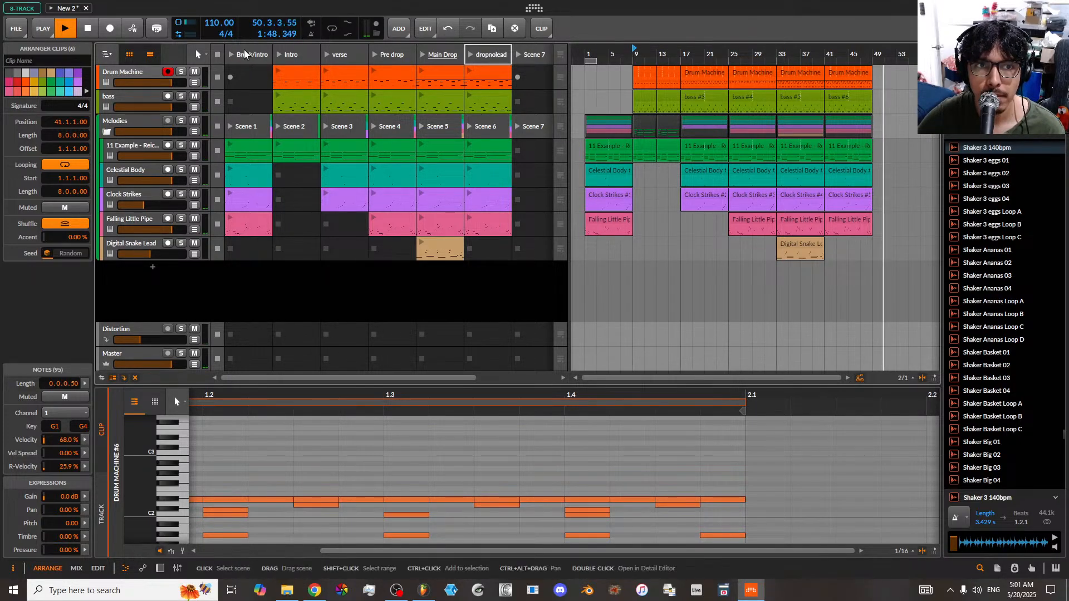
left_click_drag(880, 68, 874, 65)
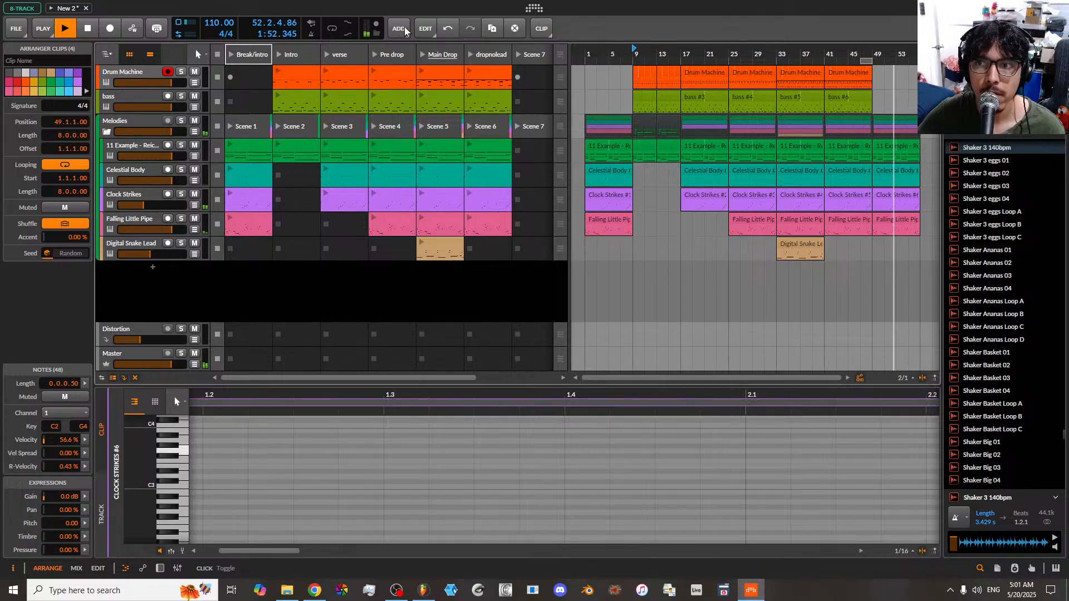
- Listen to the arrangement from bar 41 through the closing Break/intro section and stop playback
left_click(850, 52)
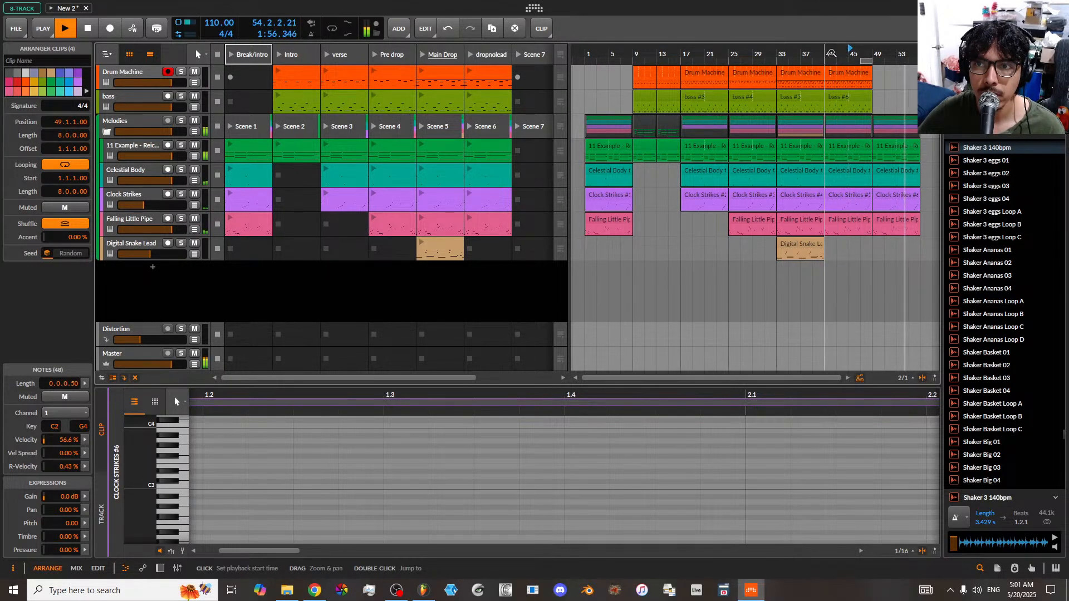
left_click(826, 51)
double_click(827, 49)
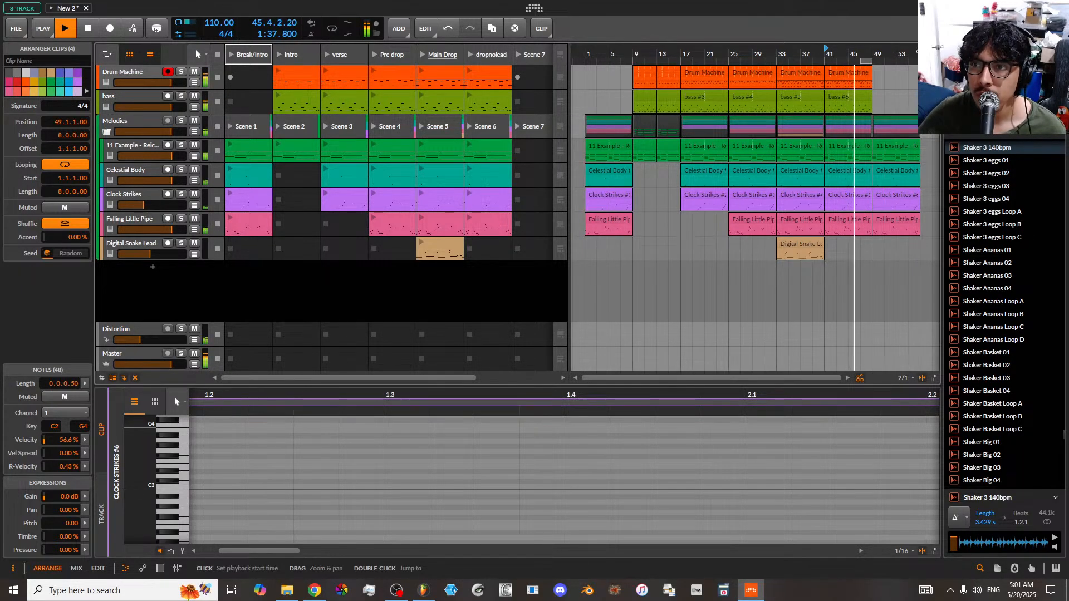
right_click(919, 54)
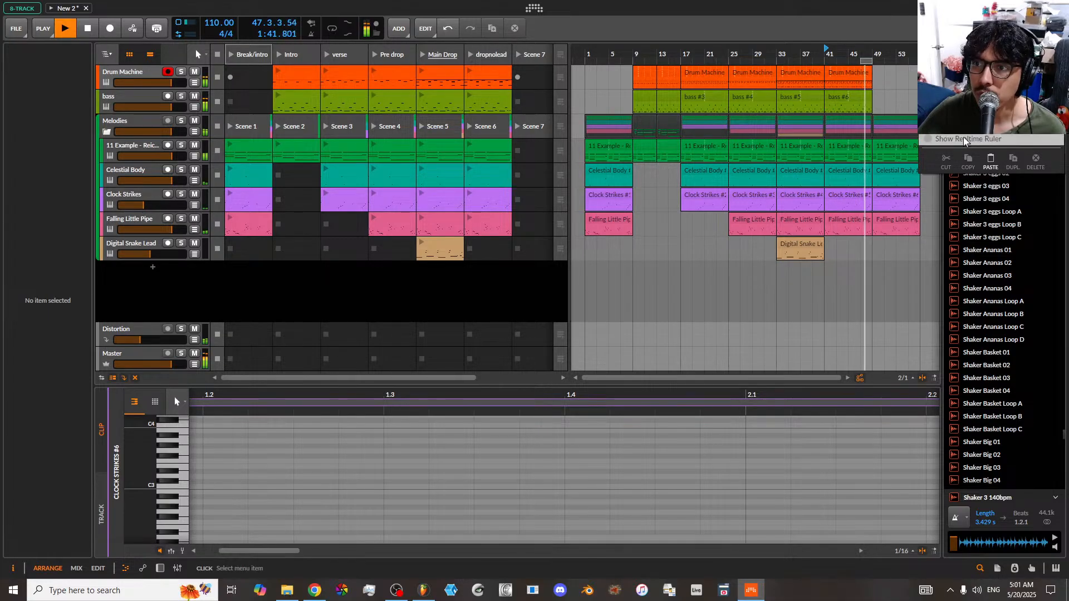
left_click(864, 60)
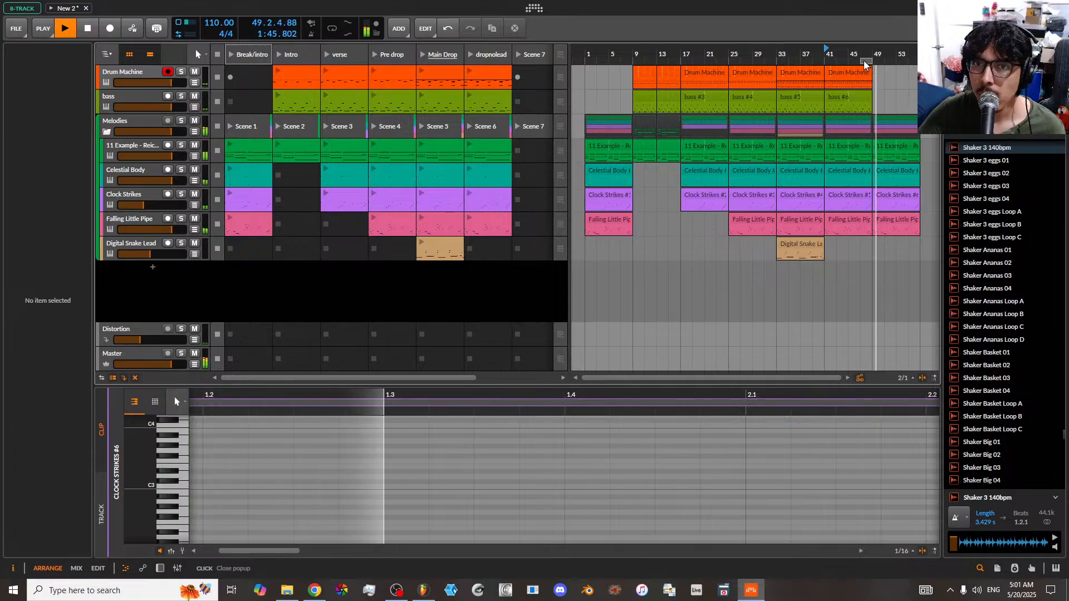
left_click_drag(850, 50, 801, 50)
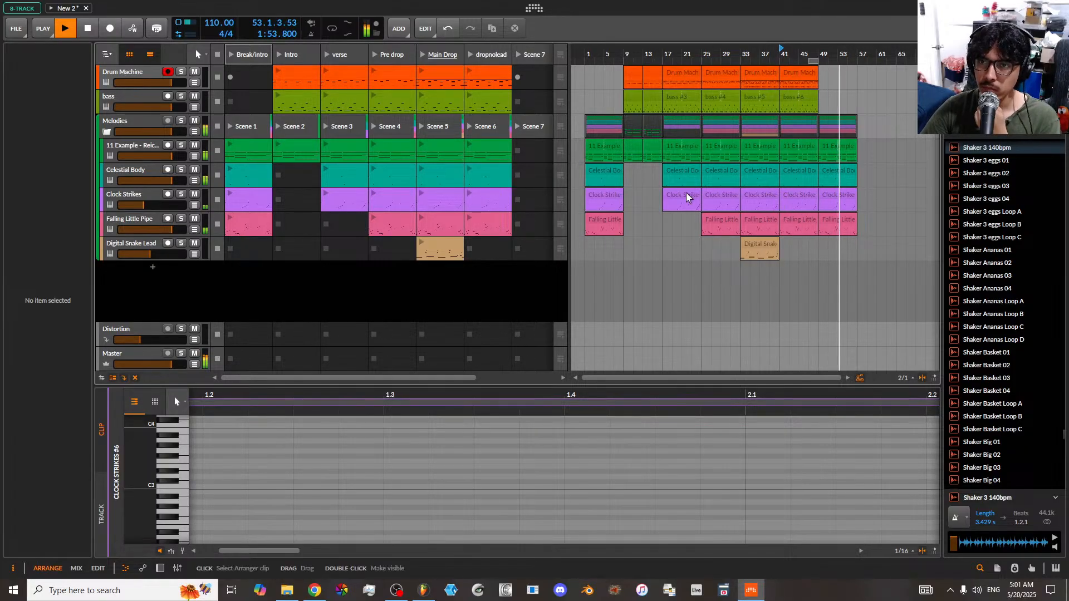
left_click(88, 28)
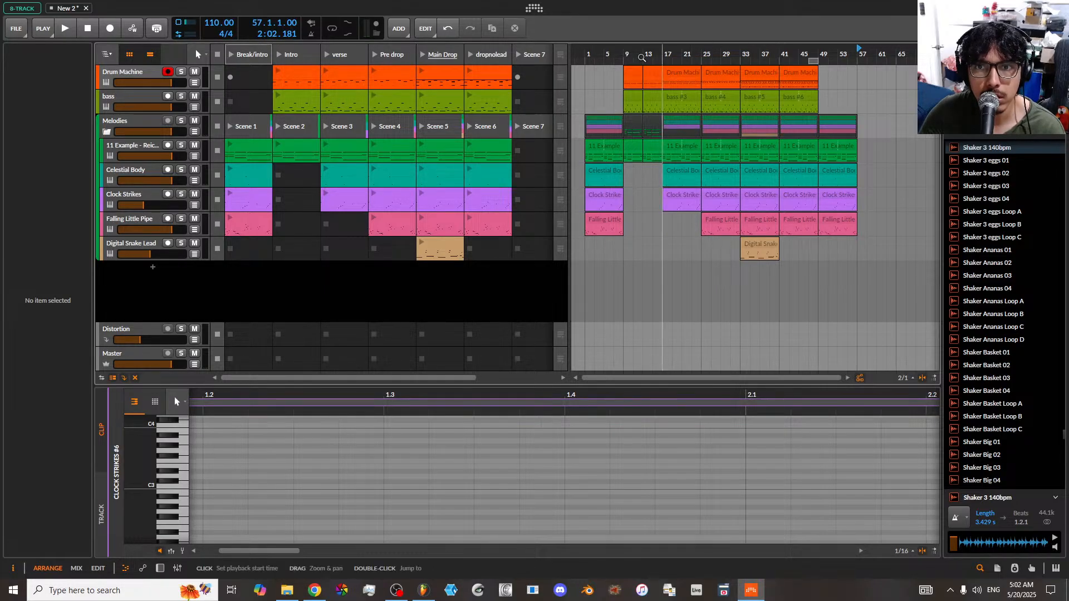
- Play the full arrangement from bar 1 to its end and stop playback
left_click(593, 49)
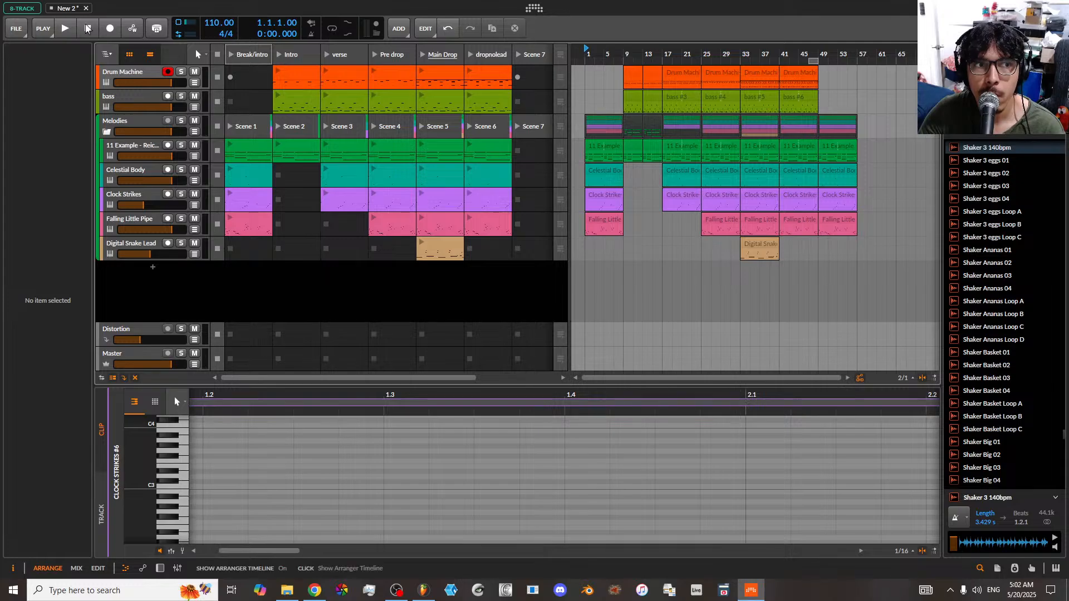
left_click(67, 29)
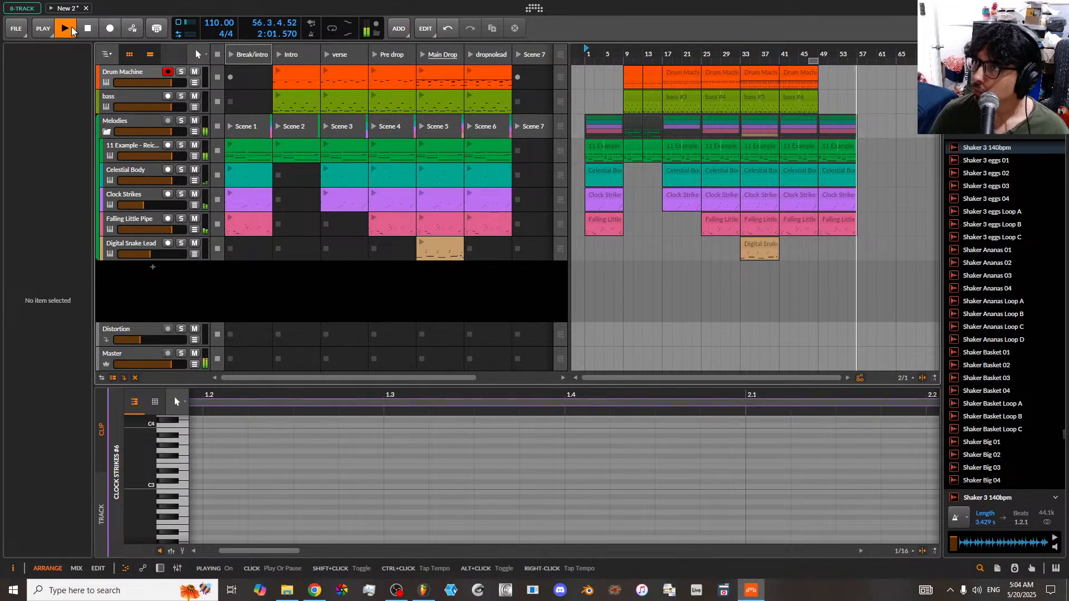
left_click(89, 28)
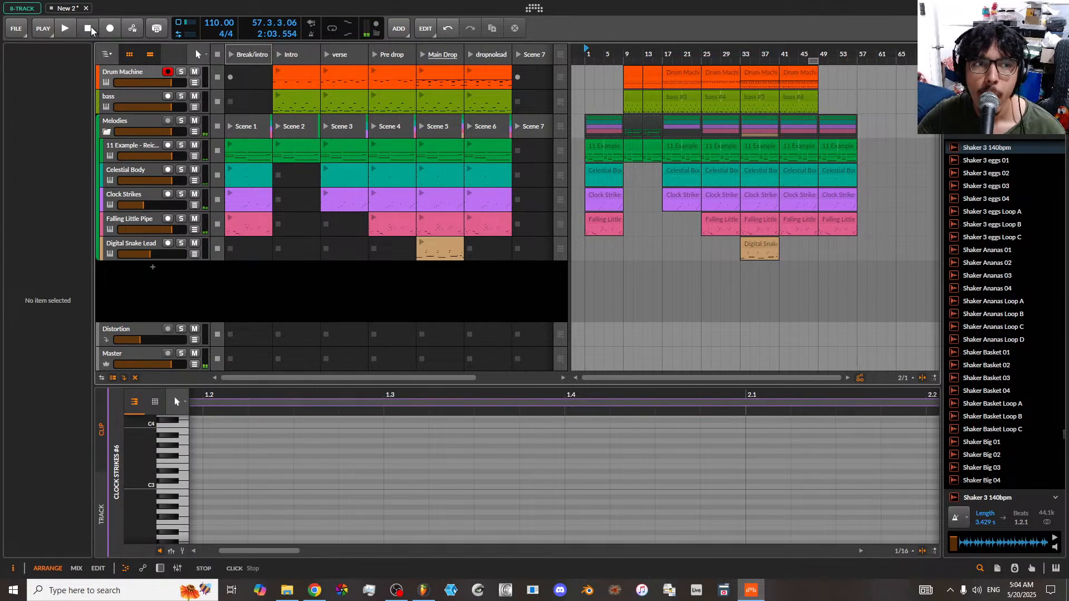